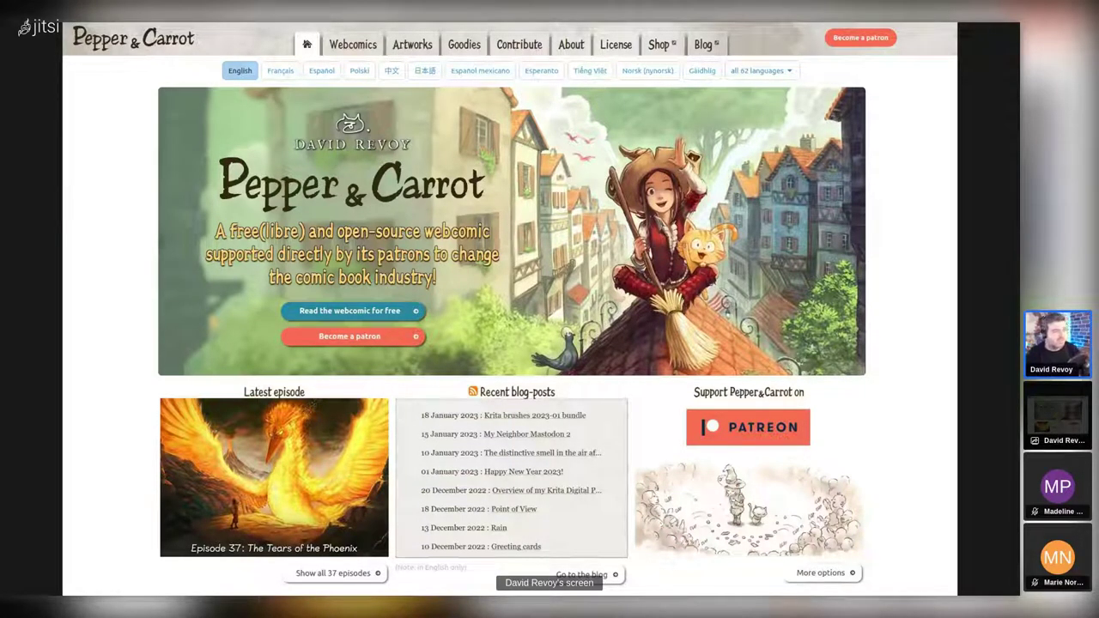
- Leave the full-screen view of the Pepper & Carrot website picture and close the image viewer
{"action": "double_click", "coordinate": [501, 218]}
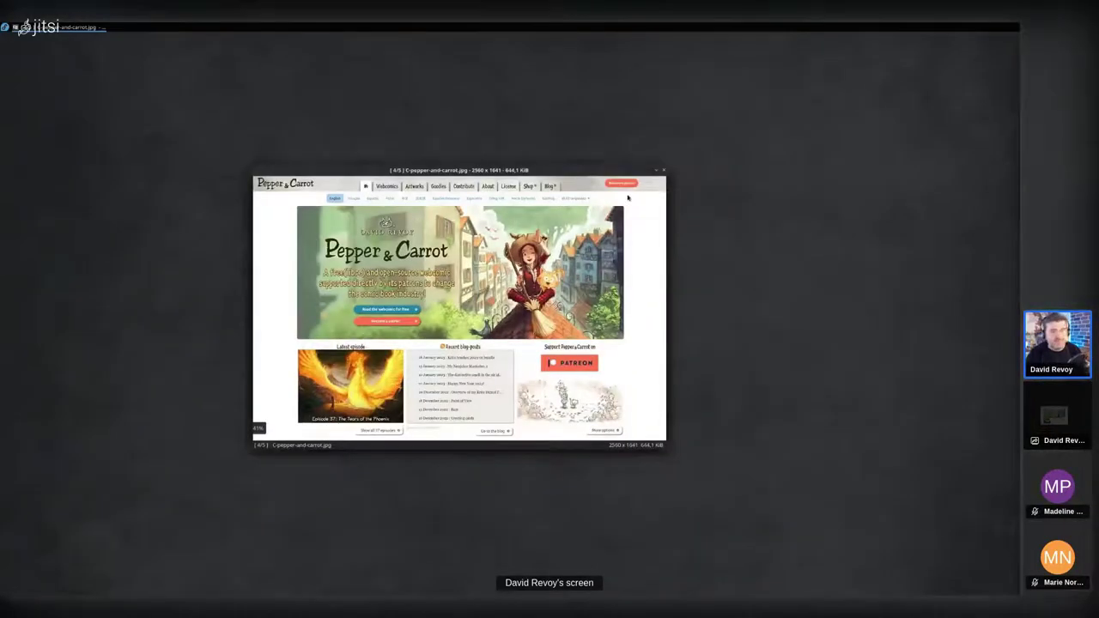
{"action": "left_click", "coordinate": [662, 171]}
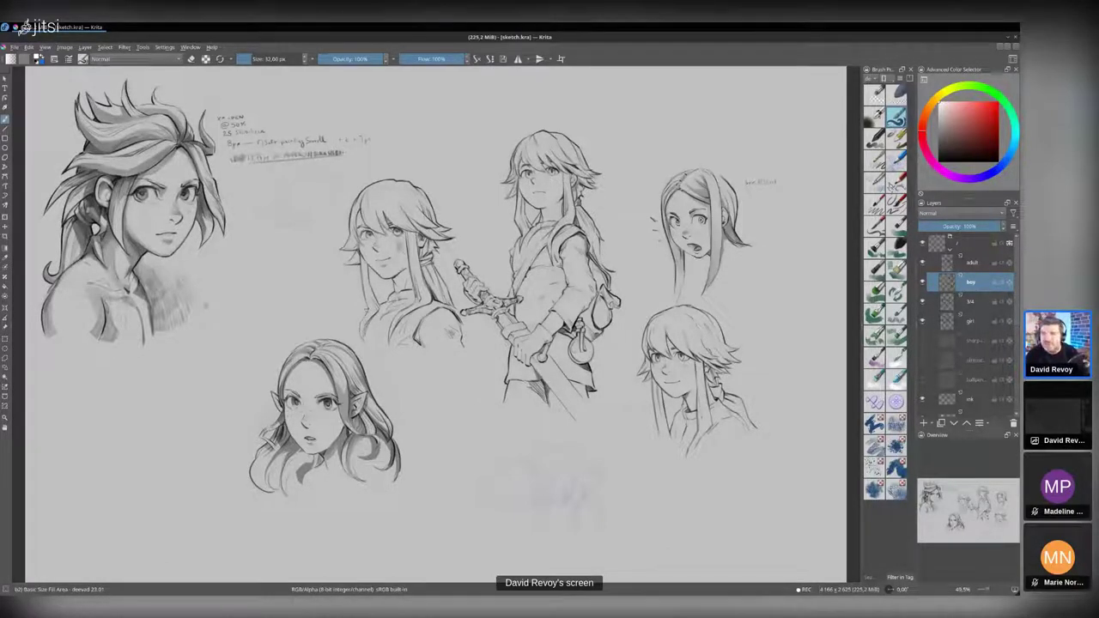
- Examine the character sketches in sketch.kra, looking closely at the handwritten brush notes and the boy holding the sword
{"action": "left_click_drag", "start_coordinate": [551, 335], "coordinate": [550, 335]}
{"action": "scroll", "coordinate": [552, 332], "scroll_direction": "up", "scroll_amount": 3}
{"action": "scroll", "coordinate": [552, 333], "scroll_direction": "down", "scroll_amount": 2}
{"action": "scroll", "coordinate": [549, 328], "scroll_direction": "down", "scroll_amount": 1}
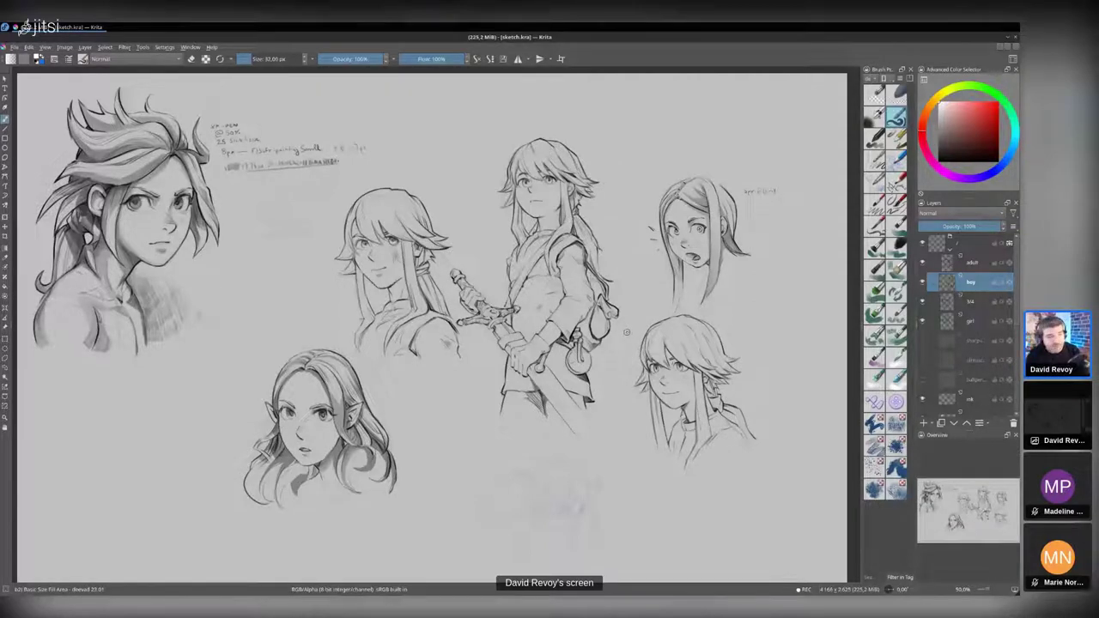
{"action": "mouse_move", "coordinate": [594, 329]}
{"action": "left_mouse_down"}
{"action": "mouse_move", "coordinate": [565, 285]}
{"action": "mouse_move", "coordinate": [549, 308]}
{"action": "mouse_move", "coordinate": [590, 327]}
{"action": "left_mouse_up"}
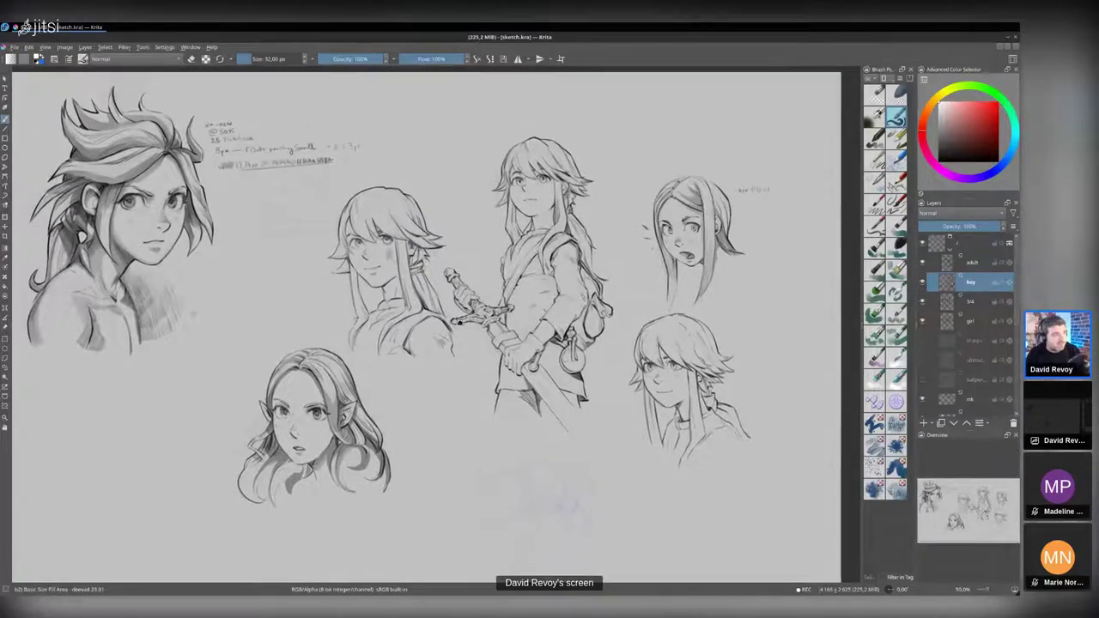
{"action": "scroll", "coordinate": [258, 144], "scroll_direction": "up", "scroll_amount": 2}
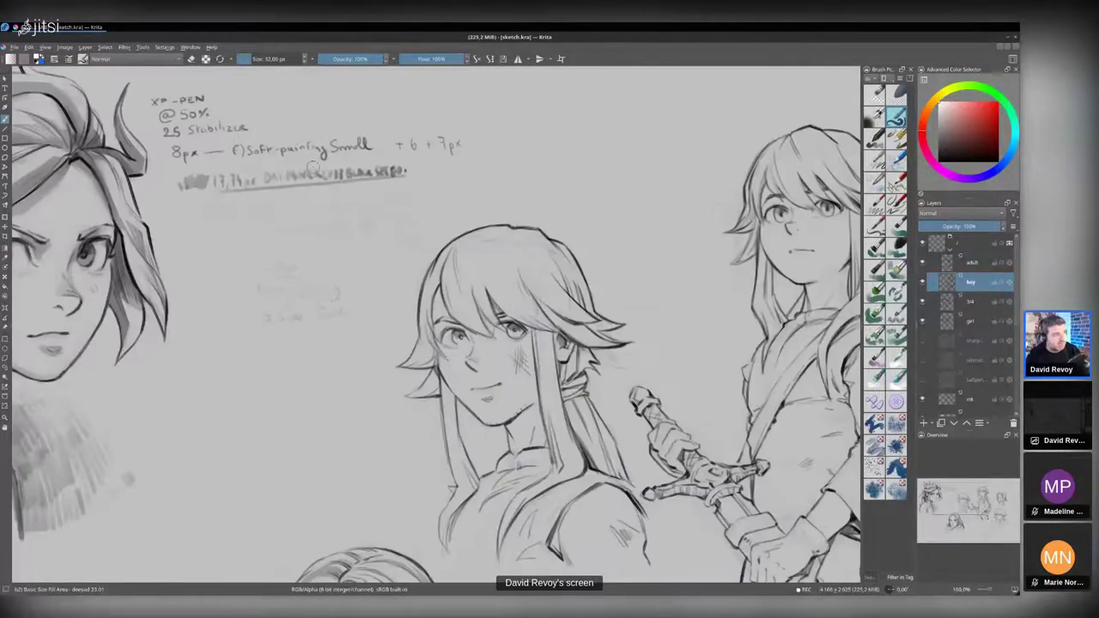
{"action": "scroll", "coordinate": [463, 293], "scroll_direction": "down", "scroll_amount": 2}
{"action": "left_click_drag", "start_coordinate": [803, 381], "coordinate": [694, 347]}
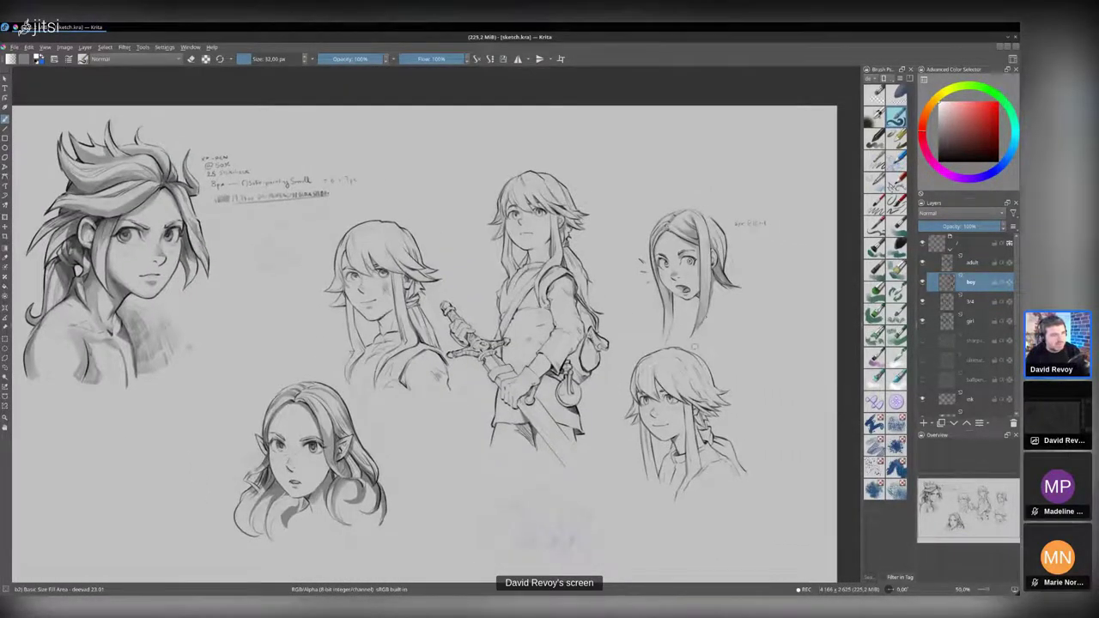
{"action": "scroll", "coordinate": [693, 346], "scroll_direction": "up", "scroll_amount": 2}
{"action": "scroll", "coordinate": [590, 316], "scroll_direction": "down", "scroll_amount": 1}
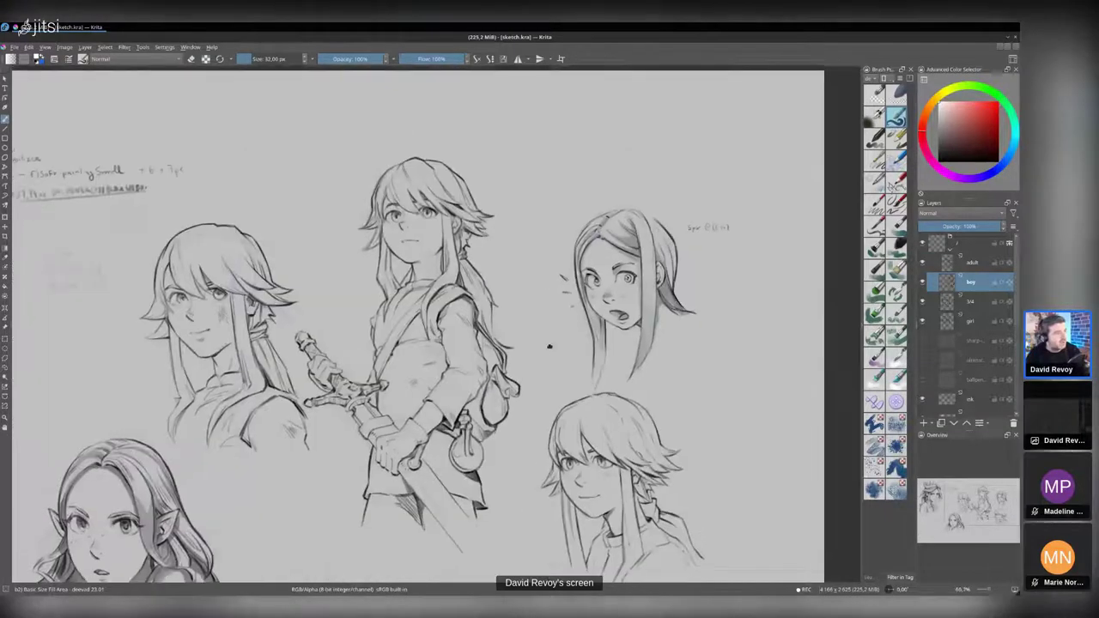
{"action": "left_click_drag", "start_coordinate": [549, 347], "coordinate": [593, 316]}
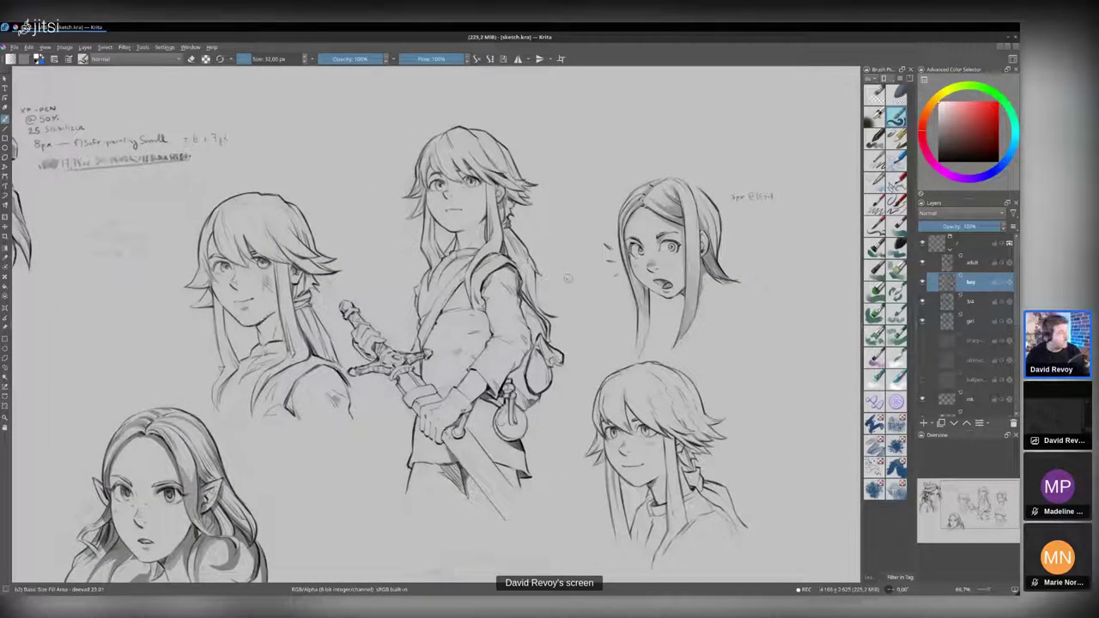
{"action": "scroll", "coordinate": [570, 275], "scroll_direction": "down", "scroll_amount": 2}
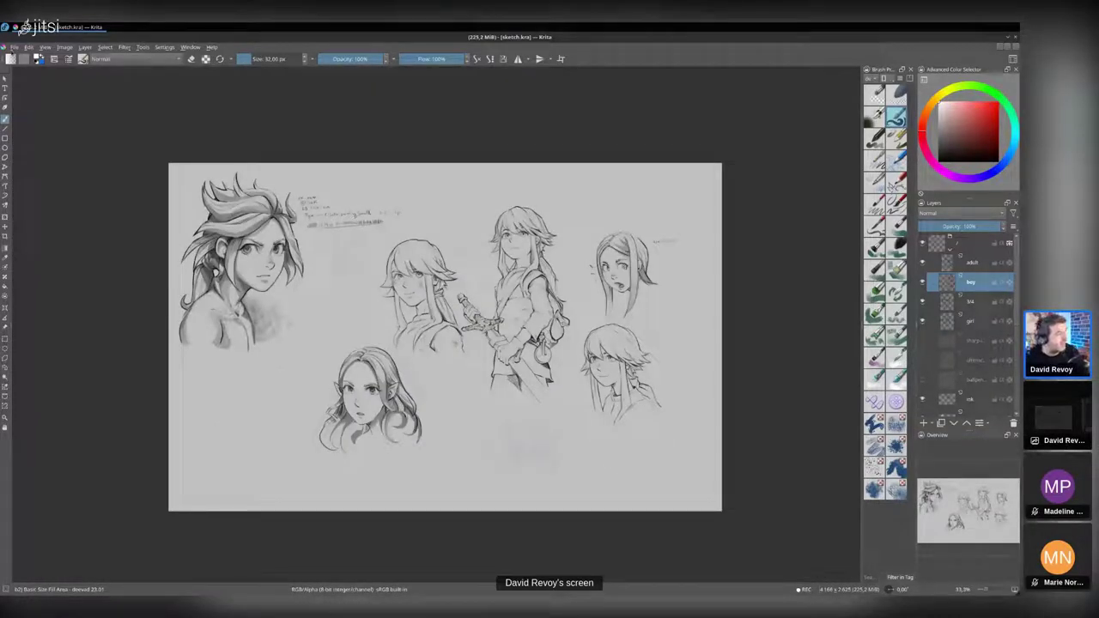
- Create a new document with the predefined Film 16:9 4K size, 3840 by 2160 pixels
{"action": "left_click", "coordinate": [14, 47]}
{"action": "left_click", "coordinate": [25, 57]}
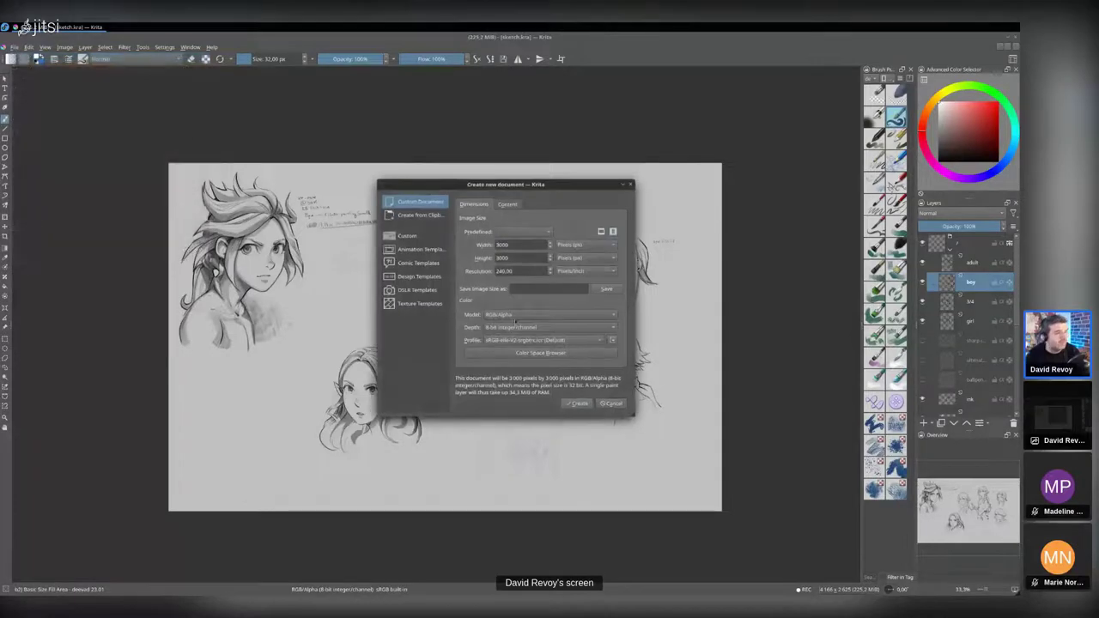
{"action": "left_click", "coordinate": [519, 232]}
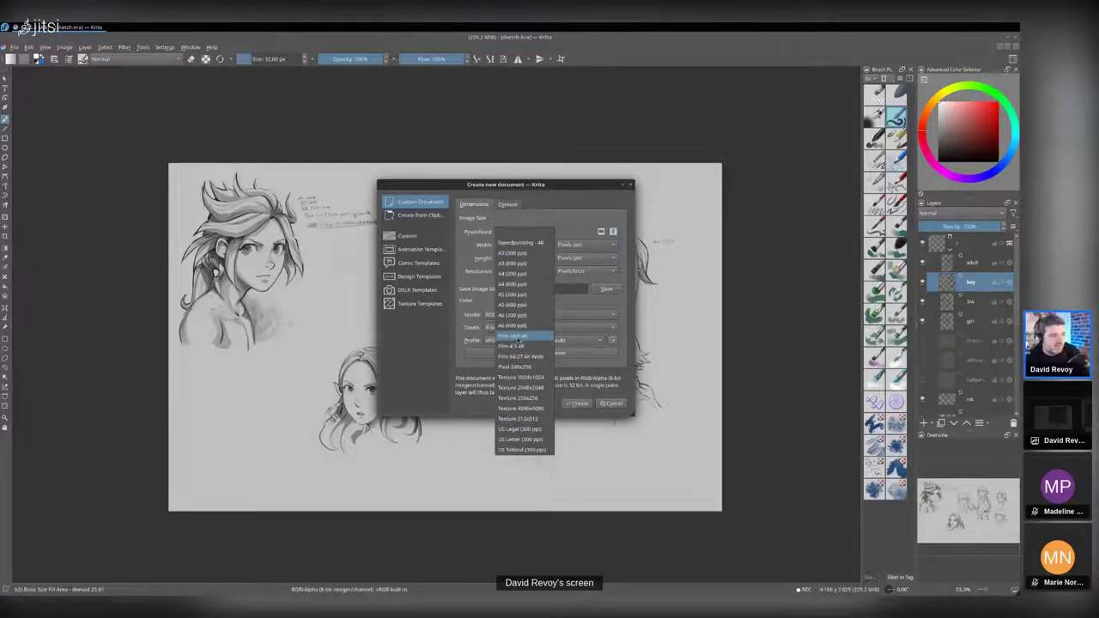
{"action": "left_click", "coordinate": [518, 339]}
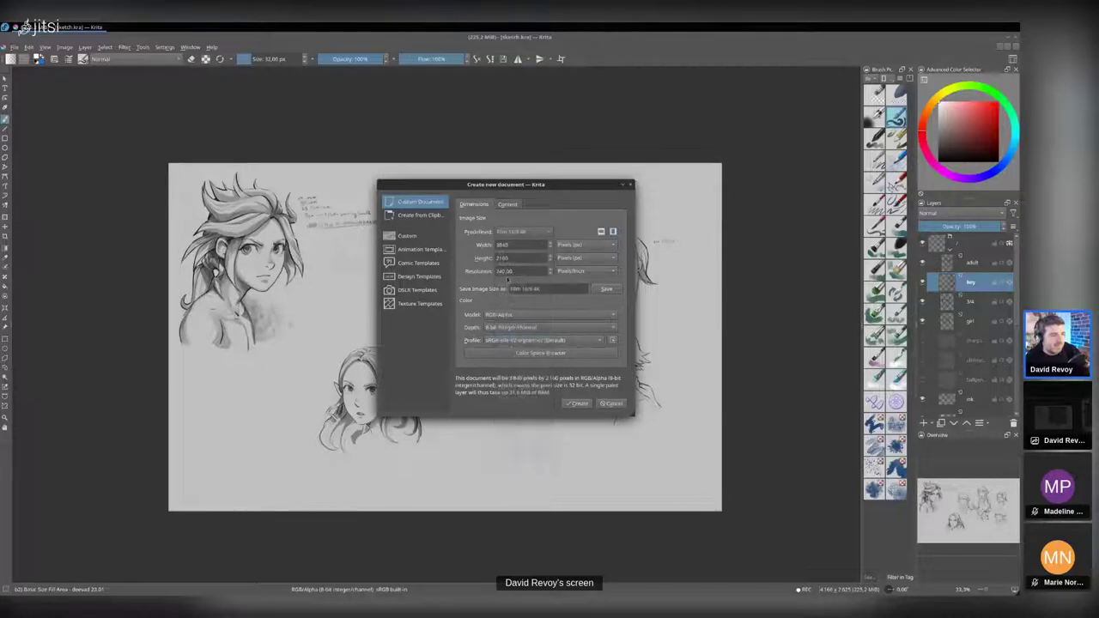
{"action": "left_click", "coordinate": [577, 404]}
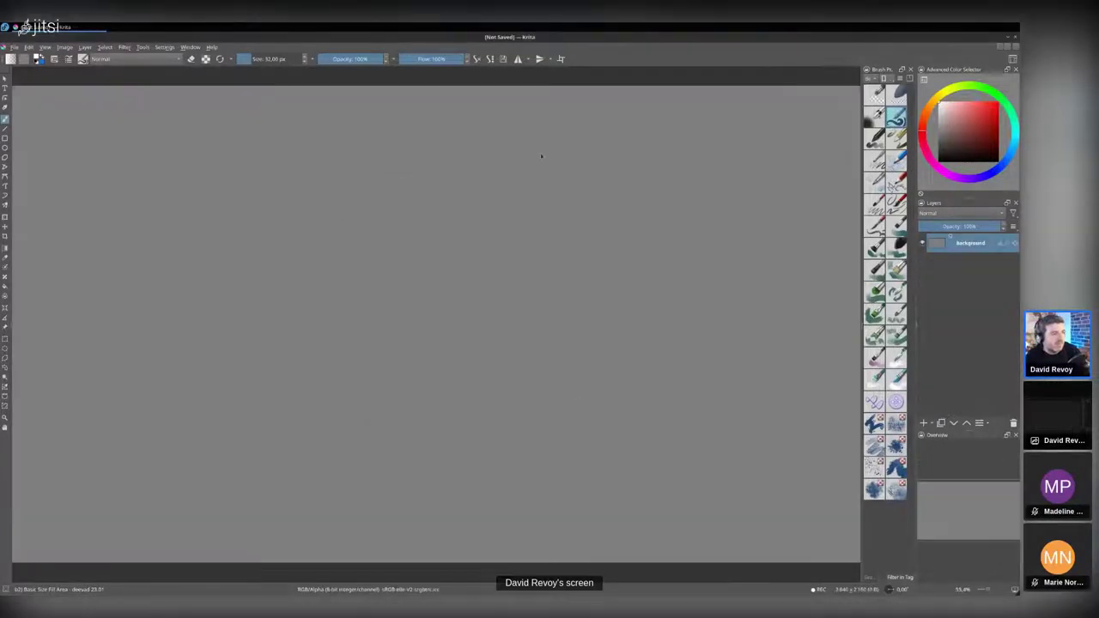
{"action": "mouse_move", "coordinate": [494, 294]}
{"action": "left_mouse_down"}
{"action": "mouse_move", "coordinate": [493, 303]}
{"action": "mouse_move", "coordinate": [482, 293]}
{"action": "left_mouse_up"}
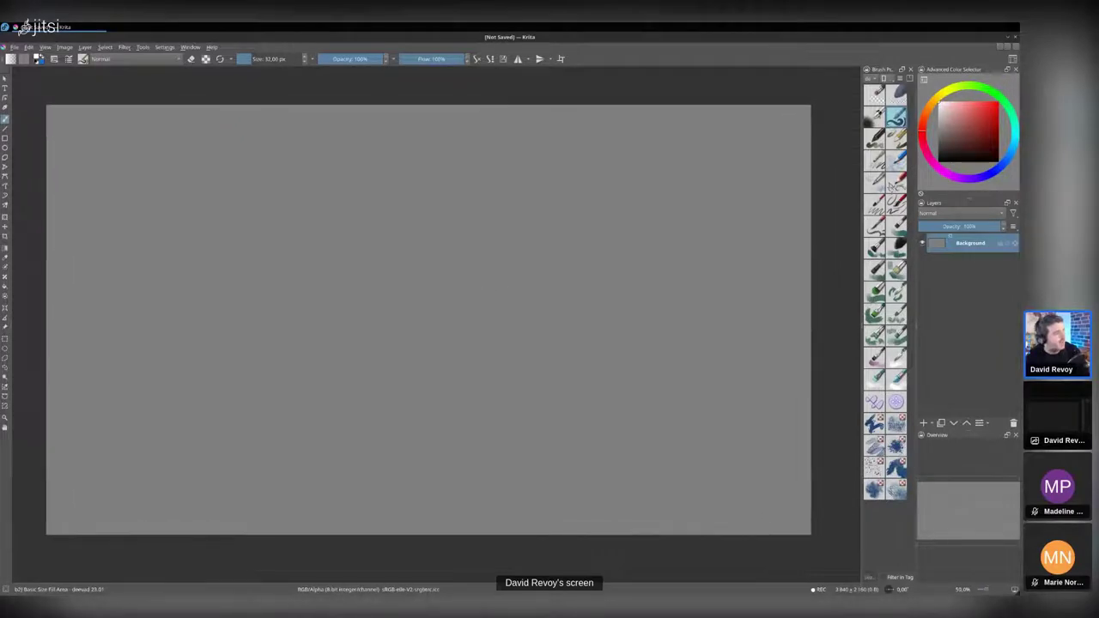
- Tile the sketch and the new blank document side by side
{"action": "left_click", "coordinate": [192, 48]}
{"action": "left_click", "coordinate": [194, 110]}
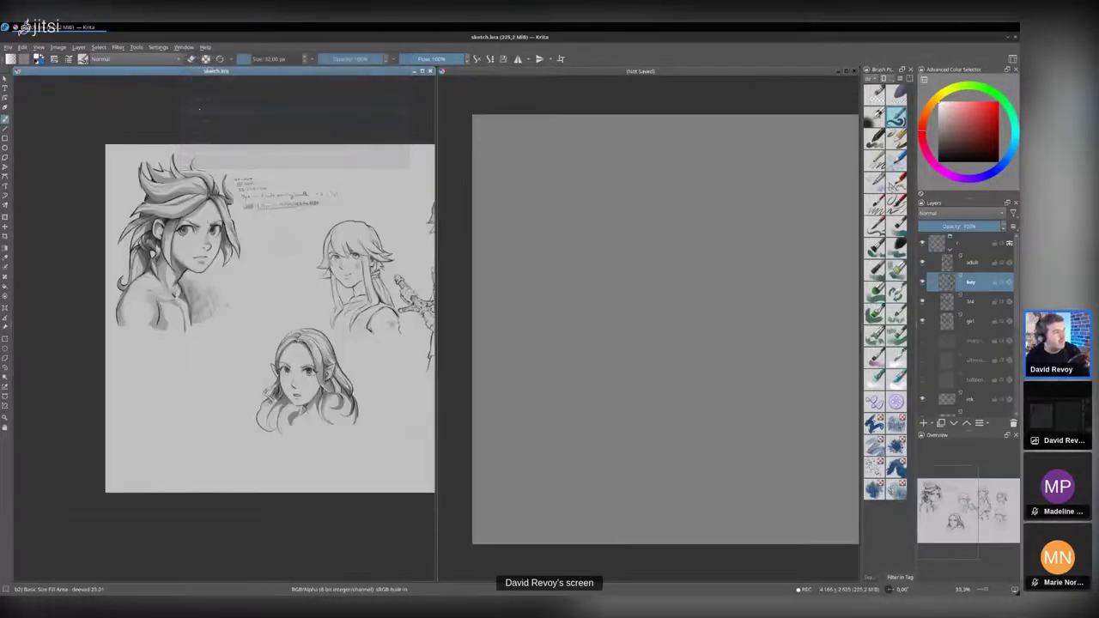
- Outline the standing boy with the sword using a freehand selection in sketch.kra and copy him from the boy layer
{"action": "left_click_drag", "start_coordinate": [310, 312], "coordinate": [203, 314]}
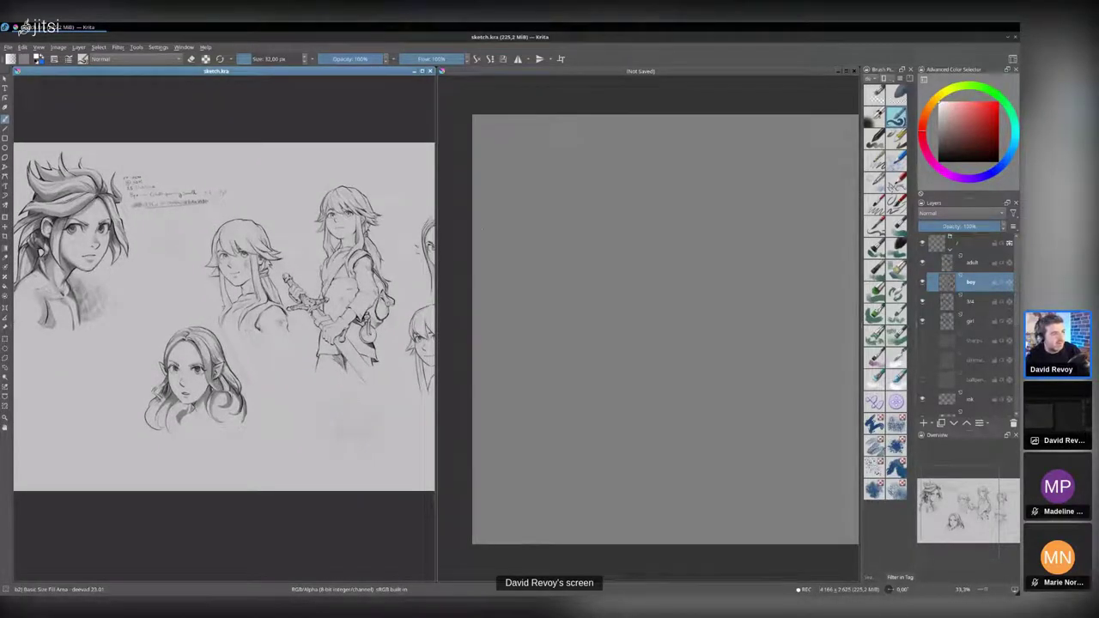
{"action": "left_click_drag", "start_coordinate": [362, 263], "coordinate": [267, 275]}
{"action": "scroll", "coordinate": [267, 275], "scroll_direction": "up", "scroll_amount": 1}
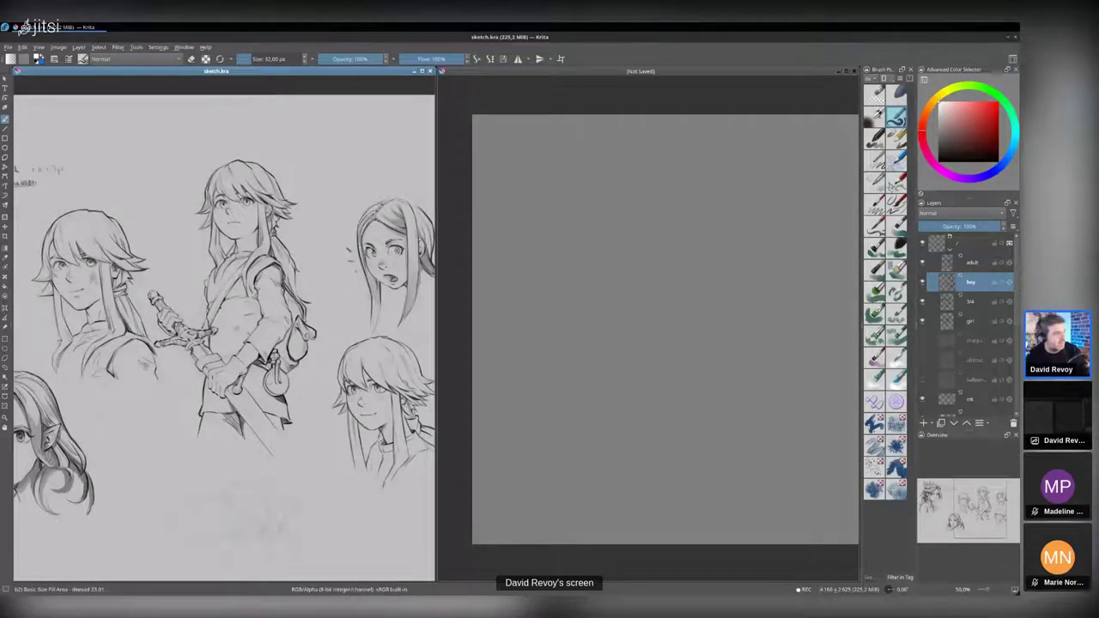
{"action": "left_click_drag", "start_coordinate": [306, 264], "coordinate": [289, 260]}
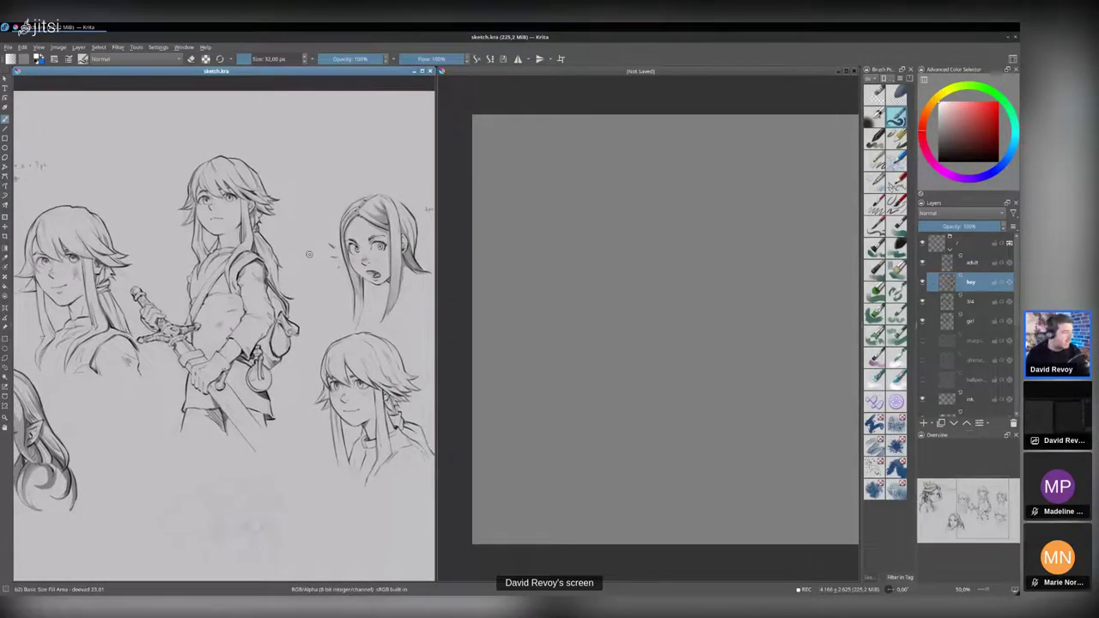
{"action": "key", "text": "l"}
{"action": "mouse_move", "coordinate": [184, 153]}
{"action": "left_mouse_down"}
{"action": "mouse_move", "coordinate": [290, 201]}
{"action": "mouse_move", "coordinate": [314, 302]}
{"action": "mouse_move", "coordinate": [307, 363]}
{"action": "mouse_move", "coordinate": [288, 421]}
{"action": "mouse_move", "coordinate": [238, 468]}
{"action": "mouse_move", "coordinate": [152, 439]}
{"action": "mouse_move", "coordinate": [148, 369]}
{"action": "left_mouse_up"}
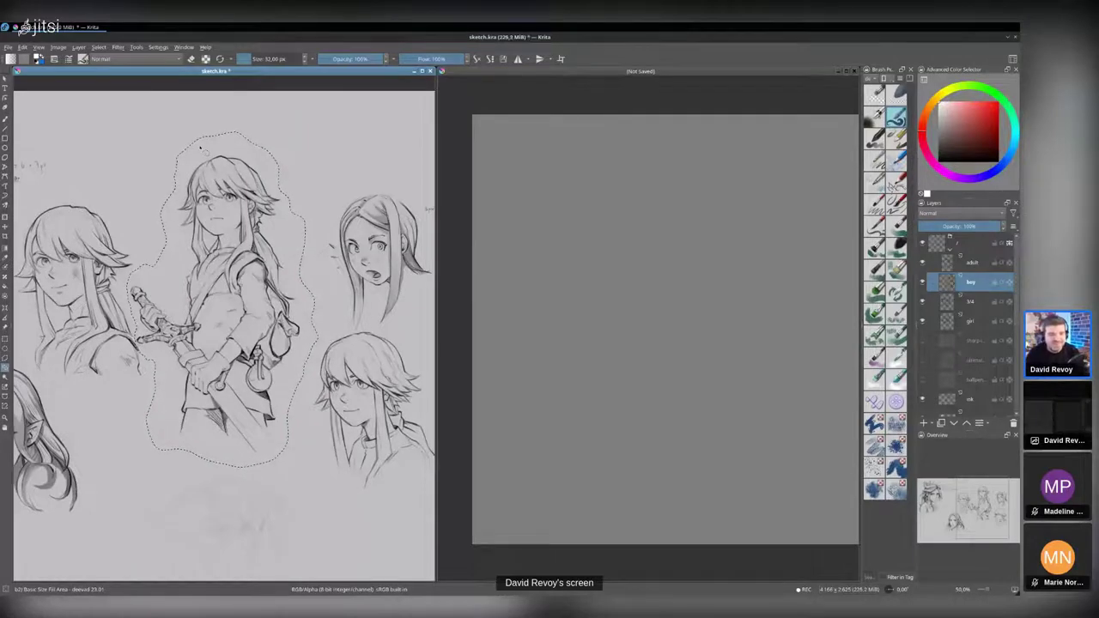
{"action": "left_click_drag", "start_coordinate": [238, 206], "coordinate": [235, 203]}
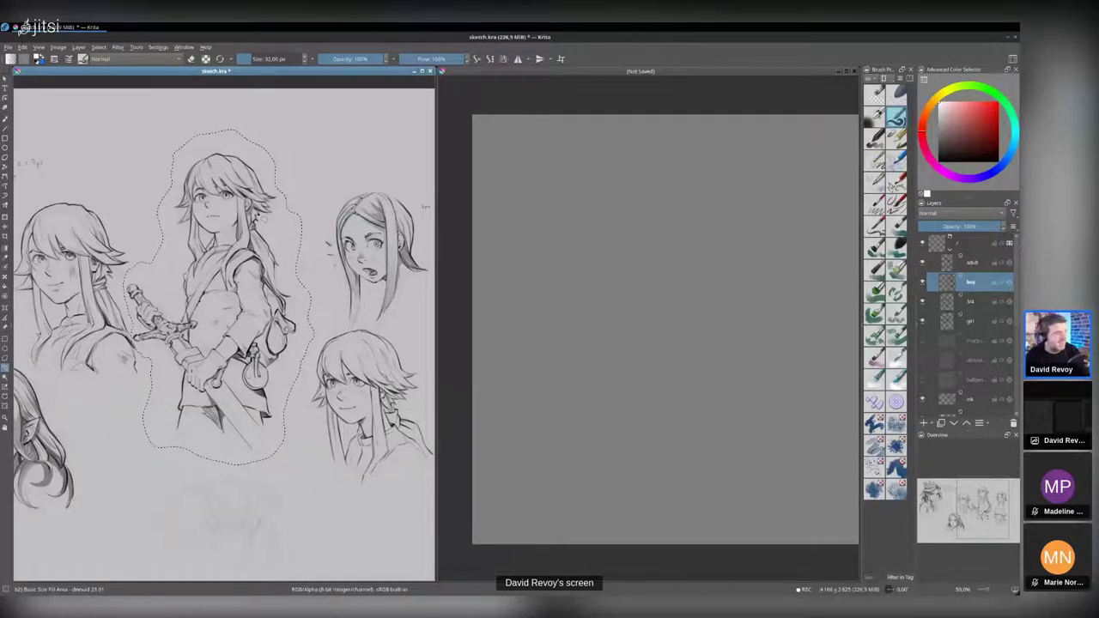
{"action": "scroll", "coordinate": [224, 335], "scroll_direction": "down", "scroll_amount": 1}
{"action": "left_click_drag", "start_coordinate": [232, 272], "coordinate": [238, 277]}
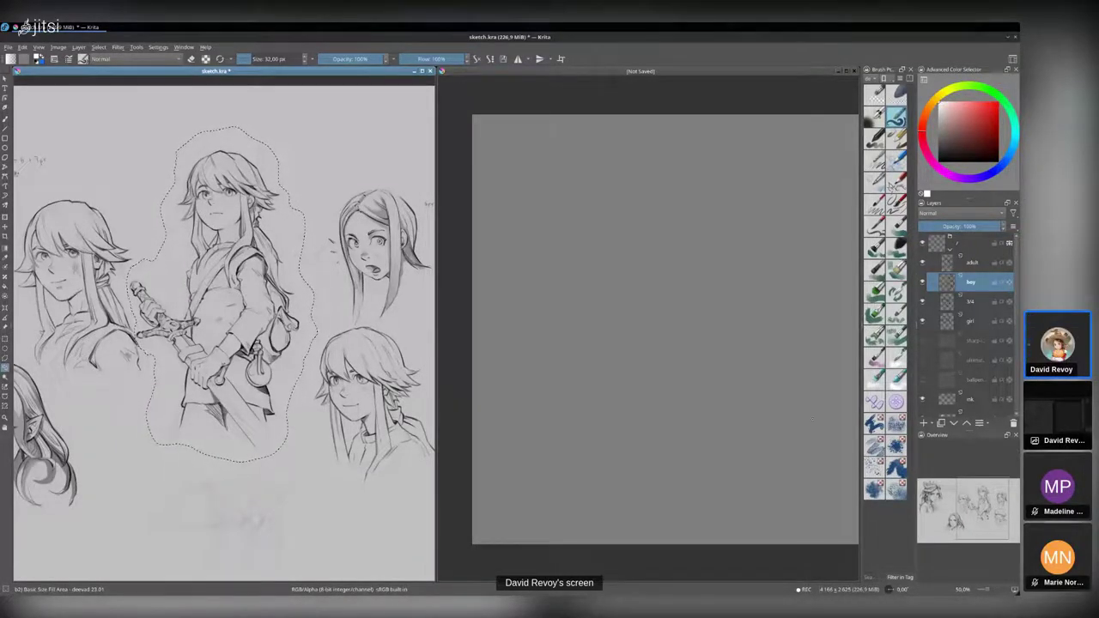
{"action": "left_click_drag", "start_coordinate": [300, 187], "coordinate": [303, 180]}
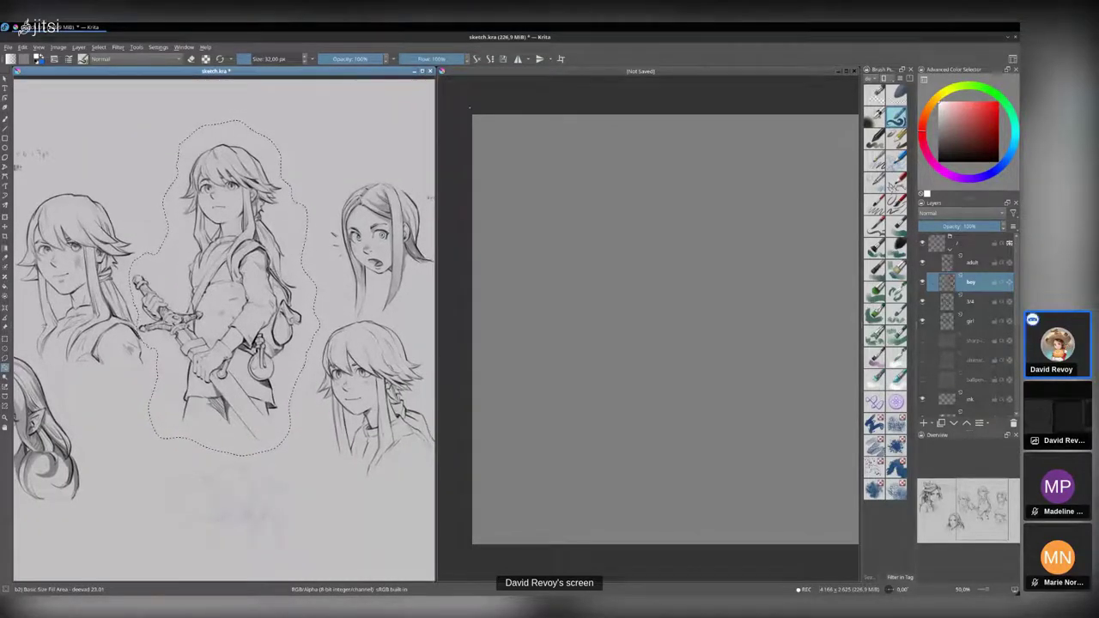
- Maximize the blank document and paste the copied boy sketch into it as a new layer
{"action": "double_click", "coordinate": [670, 73]}
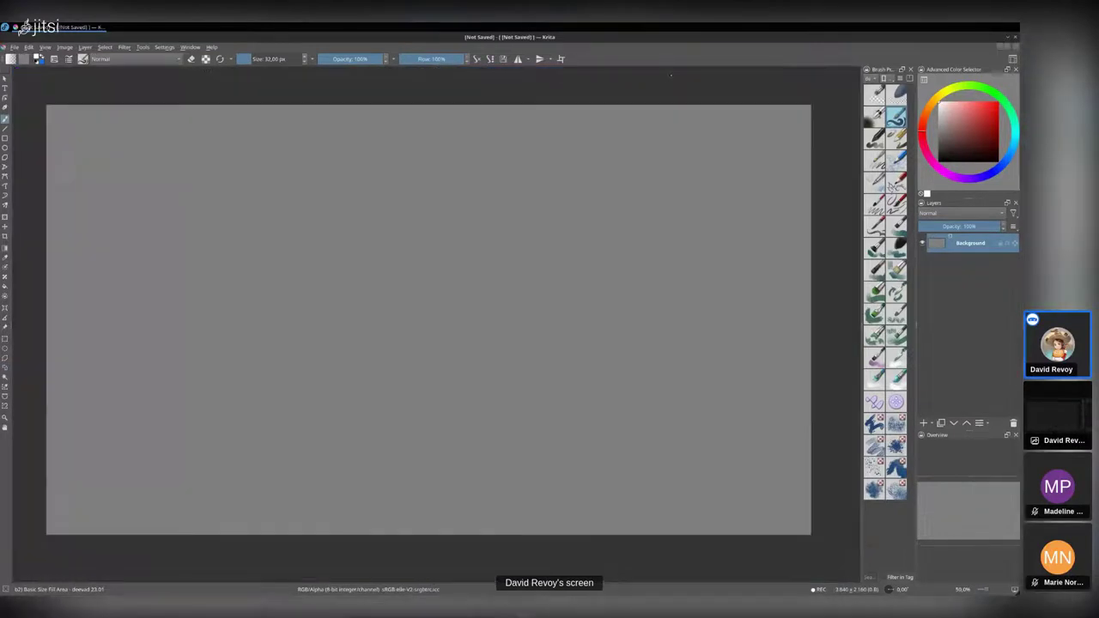
{"action": "key", "text": "ctrl+v"}
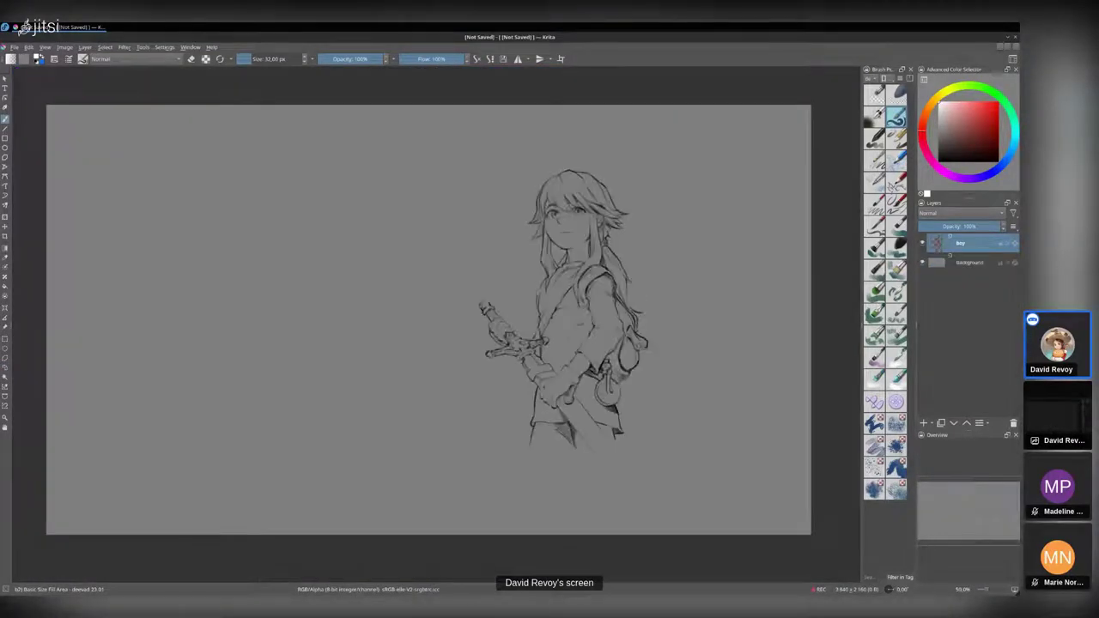
- Transform the pasted boy, scaling him slightly and placing him in the right half of the canvas with his legs at the lower edge
{"action": "key", "text": "ctrl+t"}
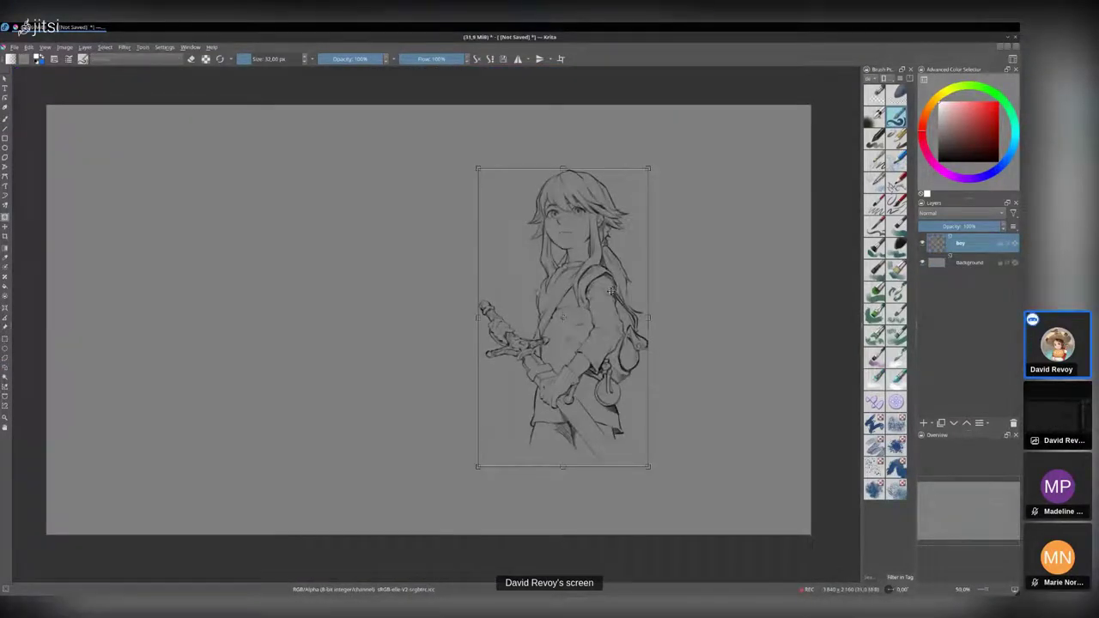
{"action": "scroll", "coordinate": [612, 289], "scroll_direction": "down", "scroll_amount": 1}
{"action": "mouse_move", "coordinate": [635, 210]}
{"action": "left_mouse_down"}
{"action": "mouse_move", "coordinate": [699, 126]}
{"action": "mouse_move", "coordinate": [601, 286]}
{"action": "mouse_move", "coordinate": [474, 293]}
{"action": "mouse_move", "coordinate": [571, 289]}
{"action": "mouse_move", "coordinate": [592, 276]}
{"action": "left_mouse_up"}
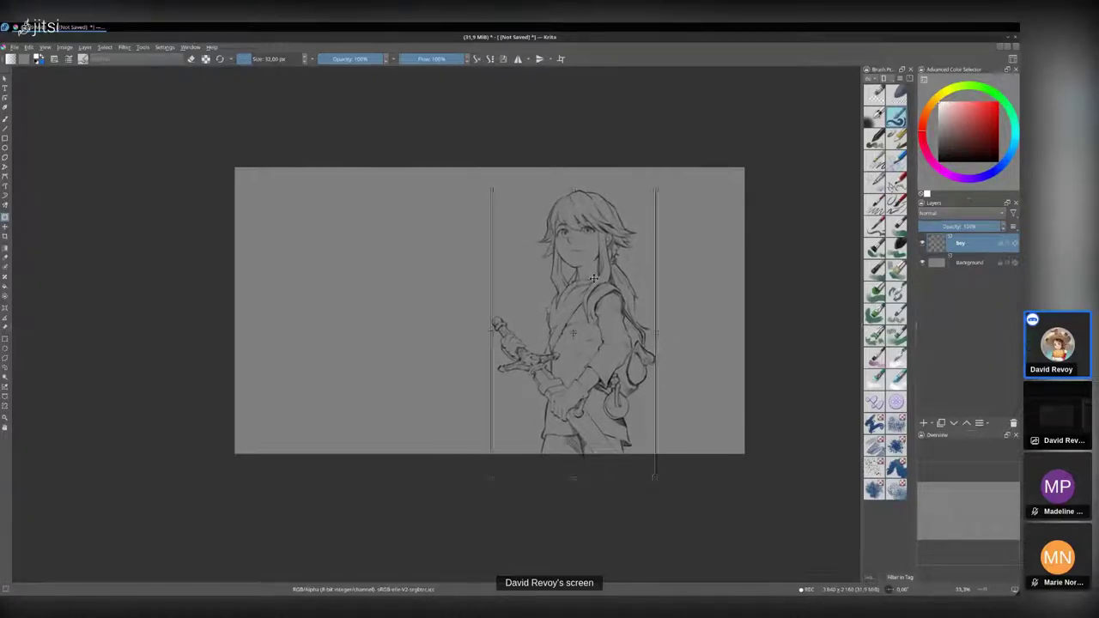
{"action": "left_click_drag", "start_coordinate": [657, 189], "coordinate": [649, 198]}
{"action": "key", "text": "Return"}
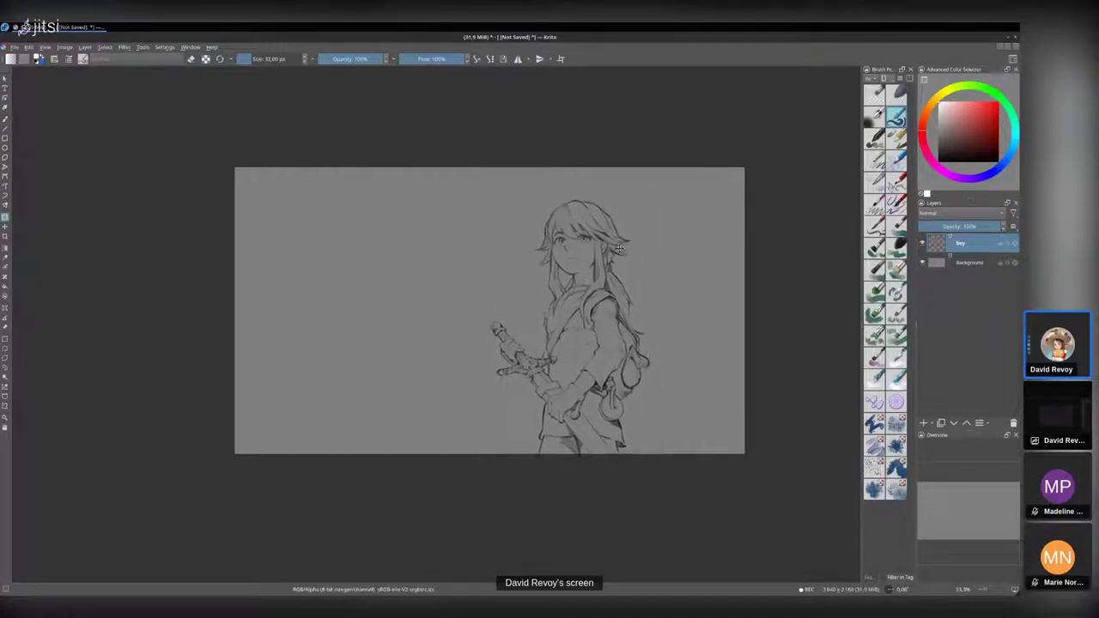
{"action": "left_click", "coordinate": [622, 249]}
{"action": "key", "text": "Return"}
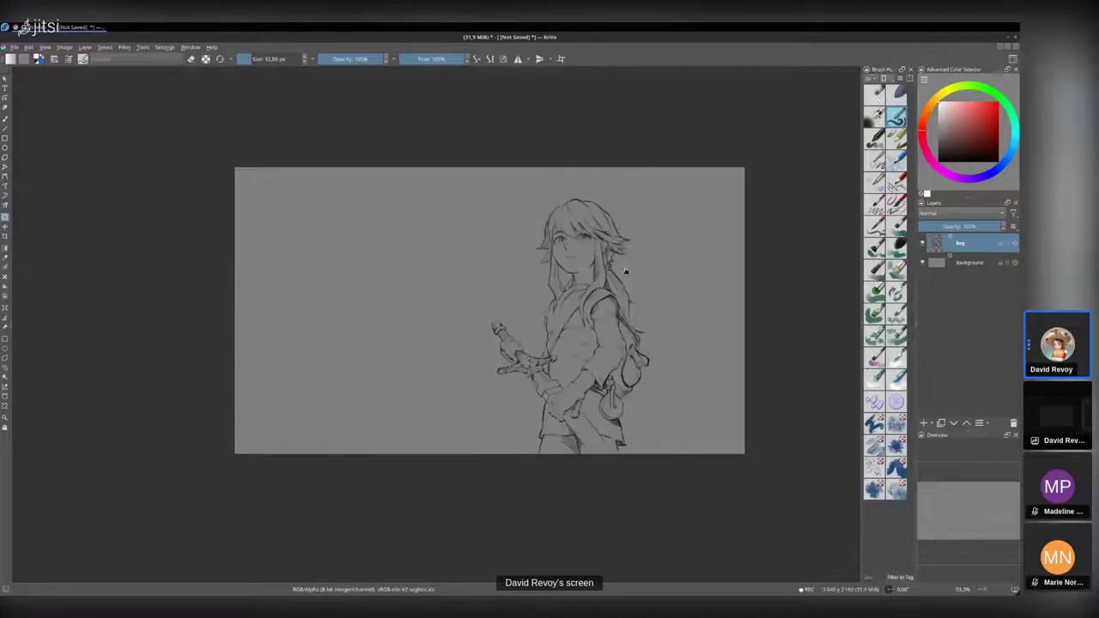
{"action": "scroll", "coordinate": [625, 324], "scroll_direction": "up", "scroll_amount": 1}
{"action": "scroll", "coordinate": [585, 351], "scroll_direction": "down", "scroll_amount": 1}
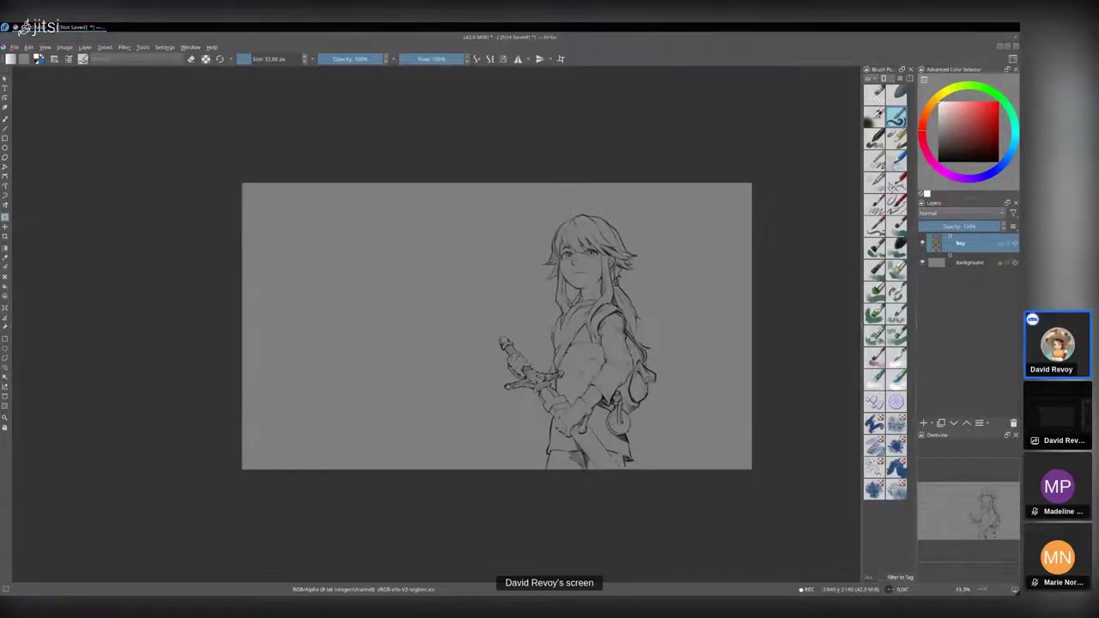
- Bring the BeeRef board references.bee over the canvas, examine the sea-of-clouds mountain photo, and move the board off the screen
{"action": "mouse_move", "coordinate": [1018, 69]}
{"action": "left_mouse_down"}
{"action": "mouse_move", "coordinate": [592, 84]}
{"action": "mouse_move", "coordinate": [368, 106]}
{"action": "mouse_move", "coordinate": [326, 79]}
{"action": "mouse_move", "coordinate": [418, 91]}
{"action": "left_mouse_up"}
{"action": "left_click_drag", "start_coordinate": [630, 485], "coordinate": [482, 507]}
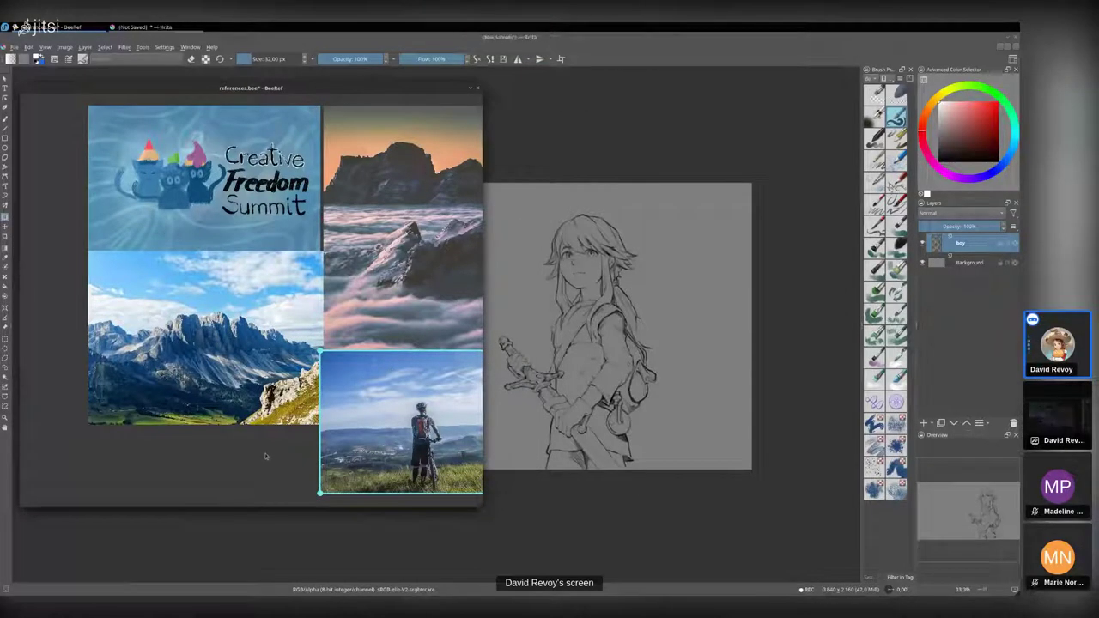
{"action": "left_click_drag", "start_coordinate": [264, 452], "coordinate": [195, 449]}
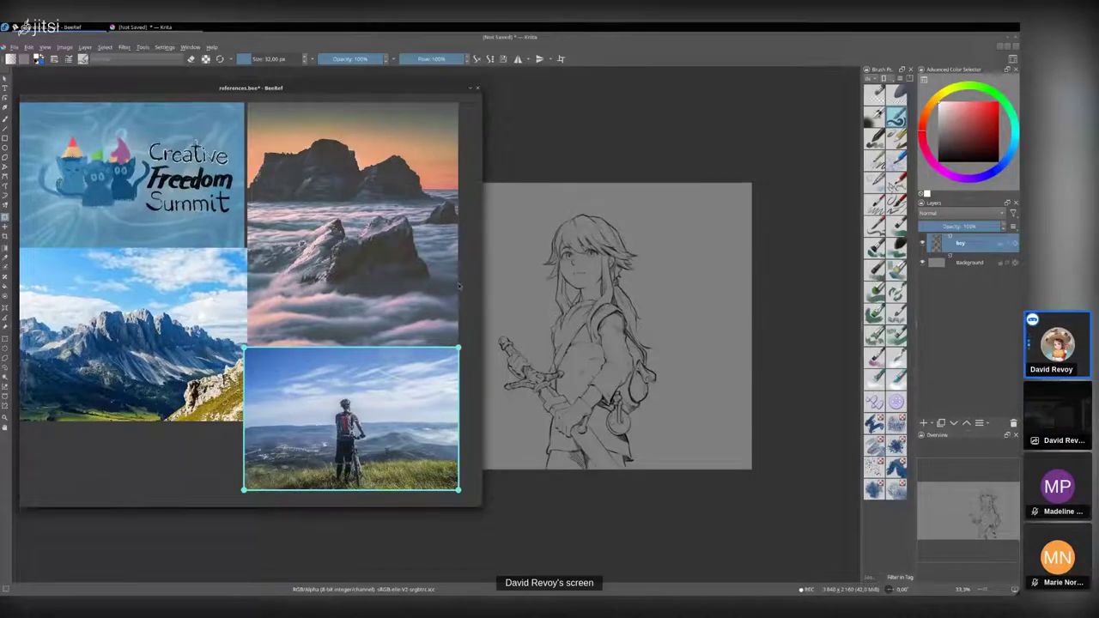
{"action": "scroll", "coordinate": [371, 196], "scroll_direction": "up", "scroll_amount": 4}
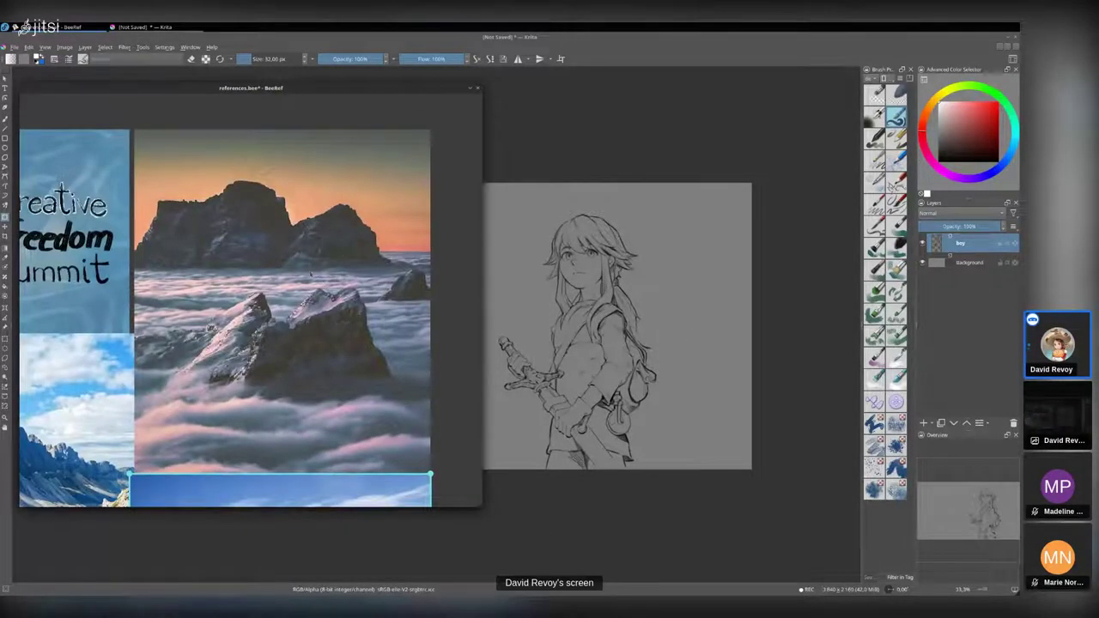
{"action": "mouse_move", "coordinate": [277, 88]}
{"action": "left_mouse_down"}
{"action": "mouse_move", "coordinate": [441, 187]}
{"action": "mouse_move", "coordinate": [515, 110]}
{"action": "mouse_move", "coordinate": [486, 116]}
{"action": "mouse_move", "coordinate": [1018, 125]}
{"action": "left_mouse_up"}
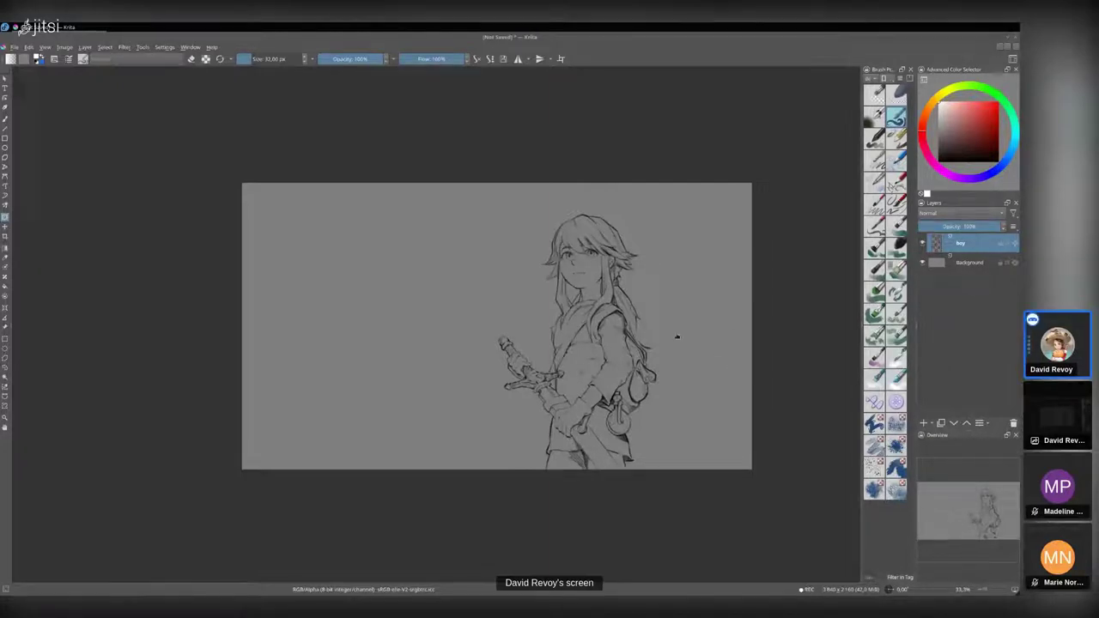
- Bring the references.bee board over the canvas, examine the Creative Freedom Summit image up close, and move the board off the screen
{"action": "scroll", "coordinate": [660, 408], "scroll_direction": "up", "scroll_amount": 3}
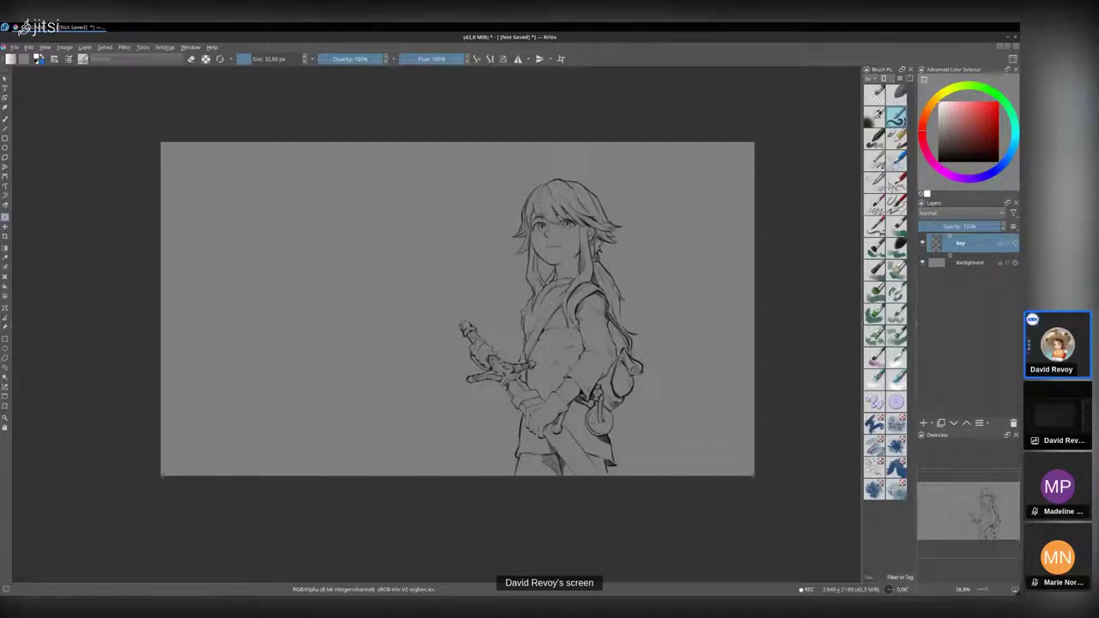
{"action": "left_click_drag", "start_coordinate": [1019, 167], "coordinate": [615, 141]}
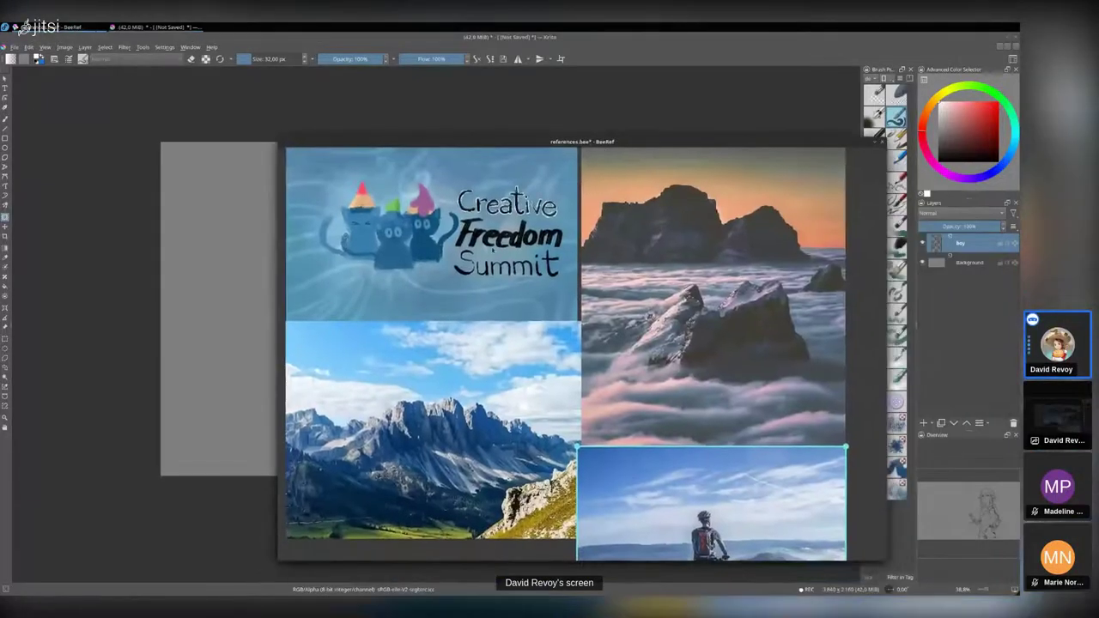
{"action": "scroll", "coordinate": [463, 241], "scroll_direction": "up", "scroll_amount": 4}
{"action": "left_click_drag", "start_coordinate": [533, 334], "coordinate": [641, 408]}
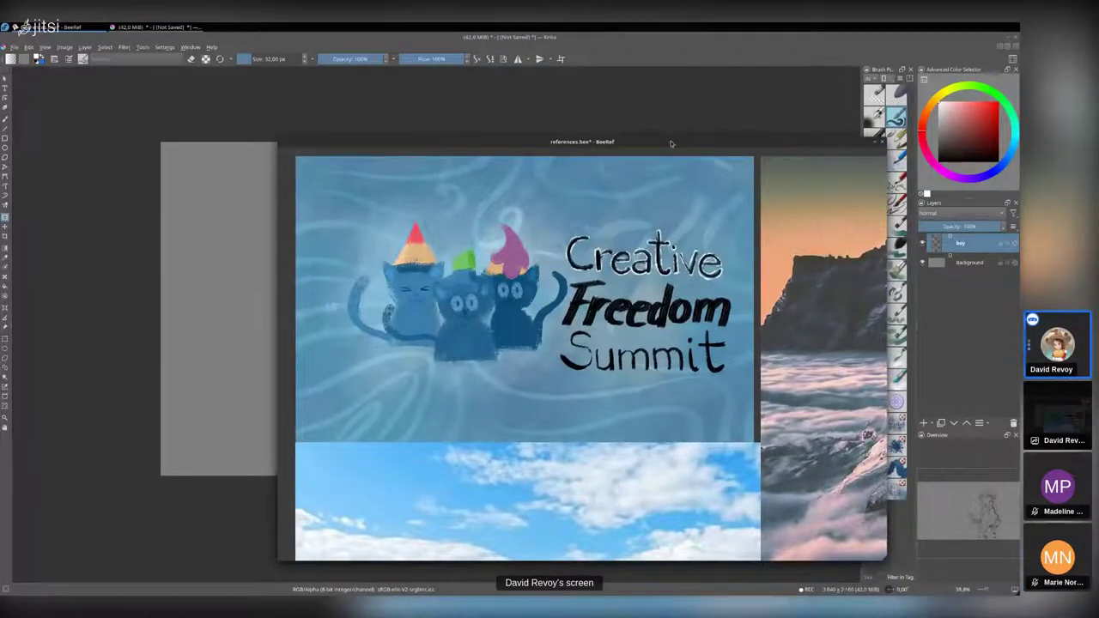
{"action": "left_click_drag", "start_coordinate": [670, 142], "coordinate": [1018, 144]}
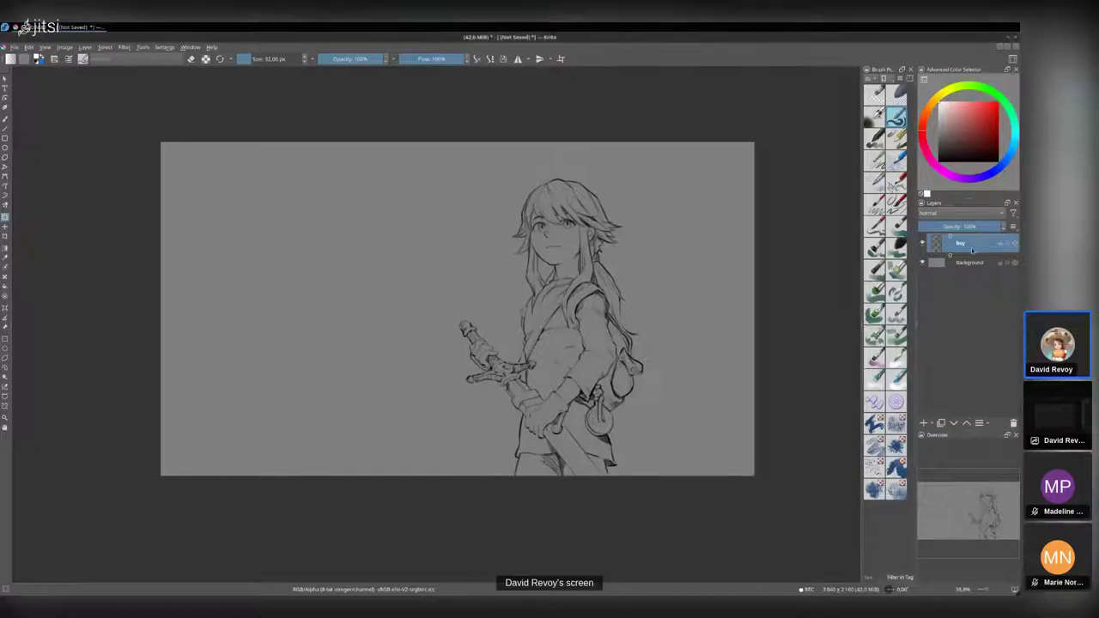
- Activate the Brush tool with the Thin Brush Textured preset and reset the painting colours to default black and white
{"action": "scroll", "coordinate": [614, 357], "scroll_direction": "up", "scroll_amount": 1}
{"action": "left_click_drag", "start_coordinate": [614, 357], "coordinate": [623, 362]}
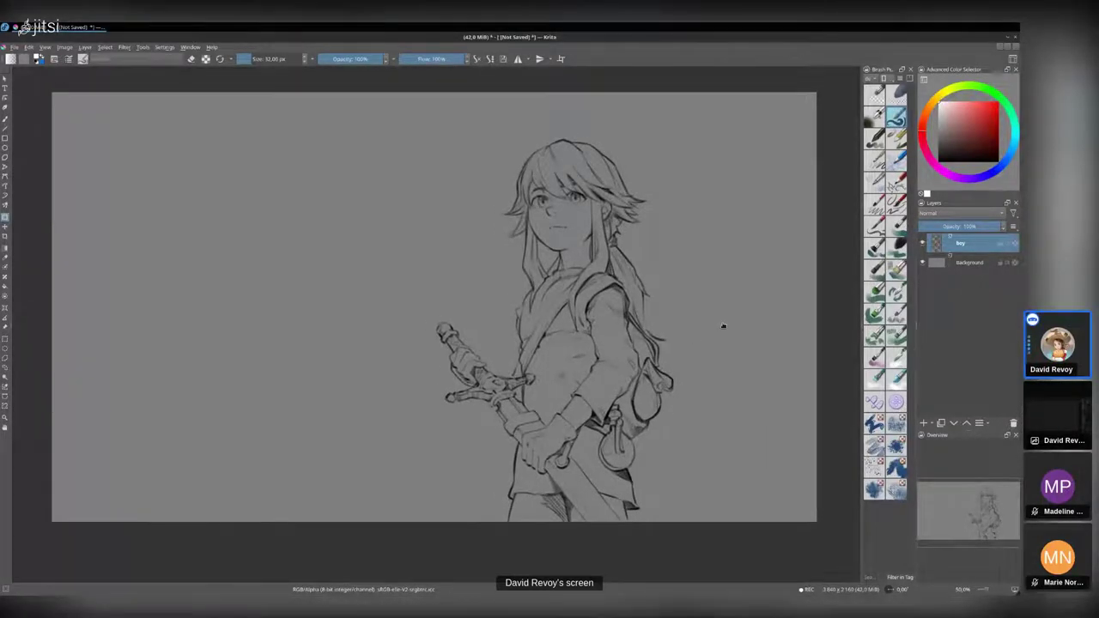
{"action": "left_click", "coordinate": [895, 183]}
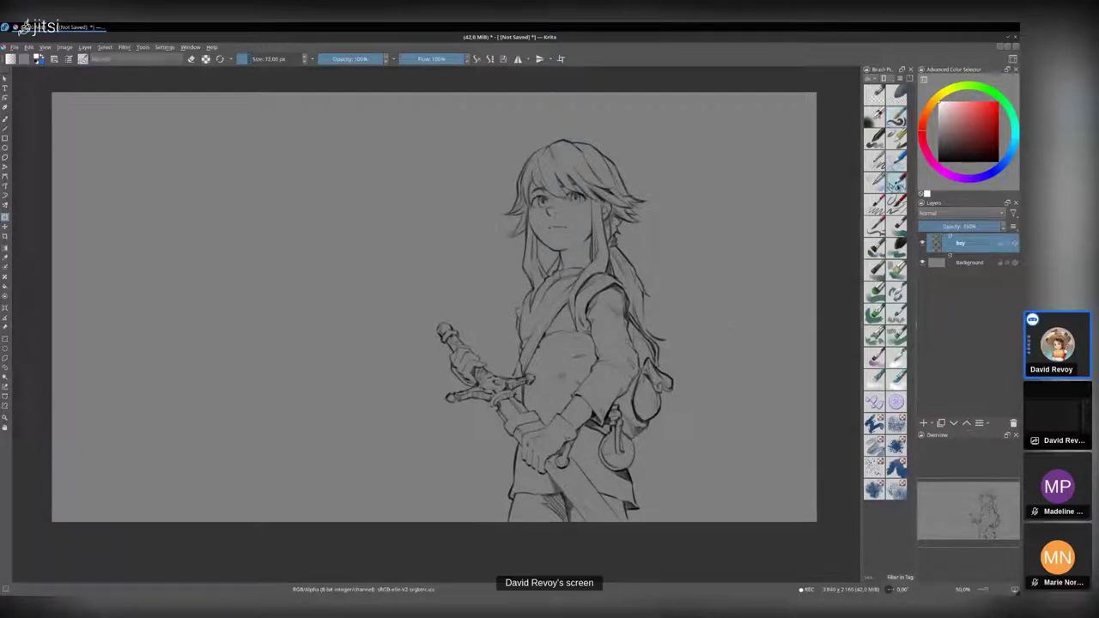
{"action": "key", "text": "ctrl+t"}
{"action": "key", "text": "b"}
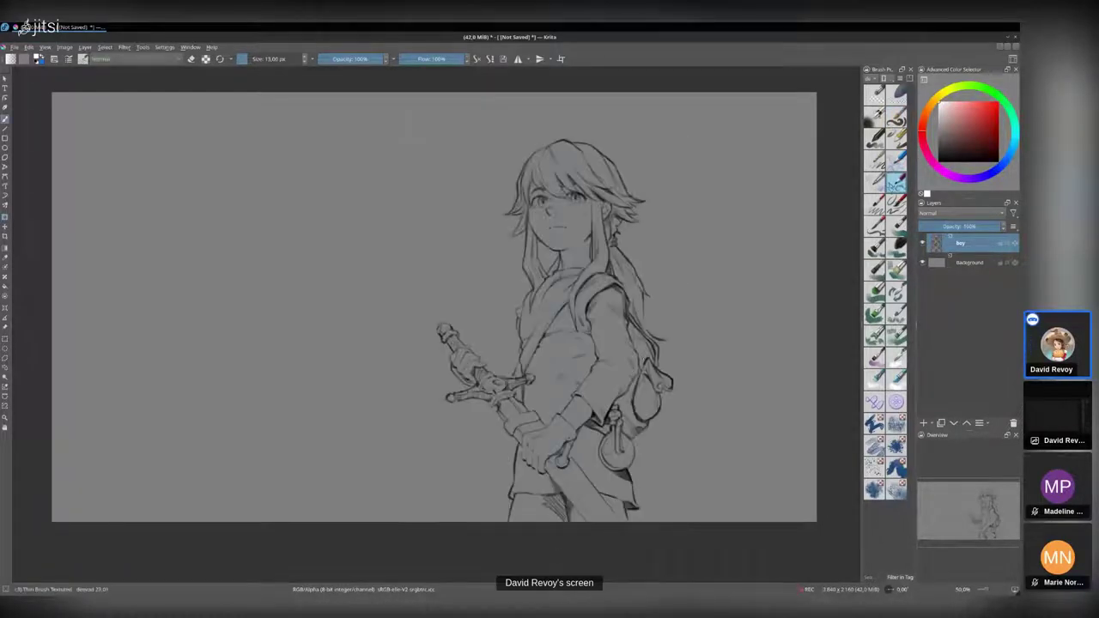
{"action": "left_click", "coordinate": [627, 471], "text": "ctrl"}
{"action": "key", "text": "d"}
- Hide the Background layer, examine the boy's line art up close over the transparent canvas, and show the background again
{"action": "right_click", "coordinate": [954, 243]}
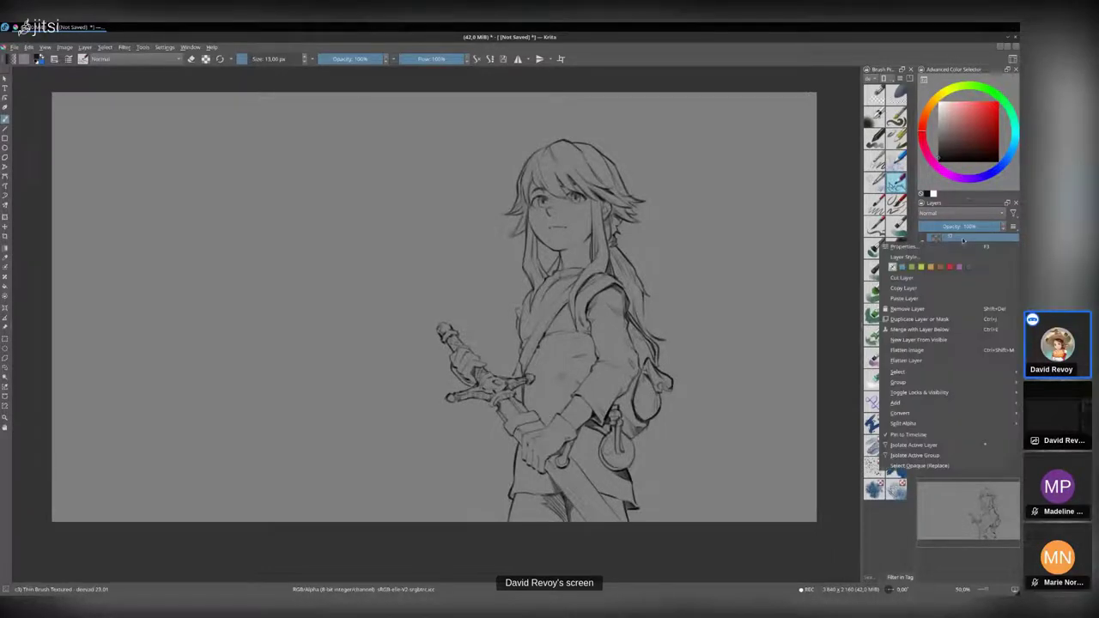
{"action": "left_click", "coordinate": [959, 246]}
{"action": "left_click", "coordinate": [923, 264]}
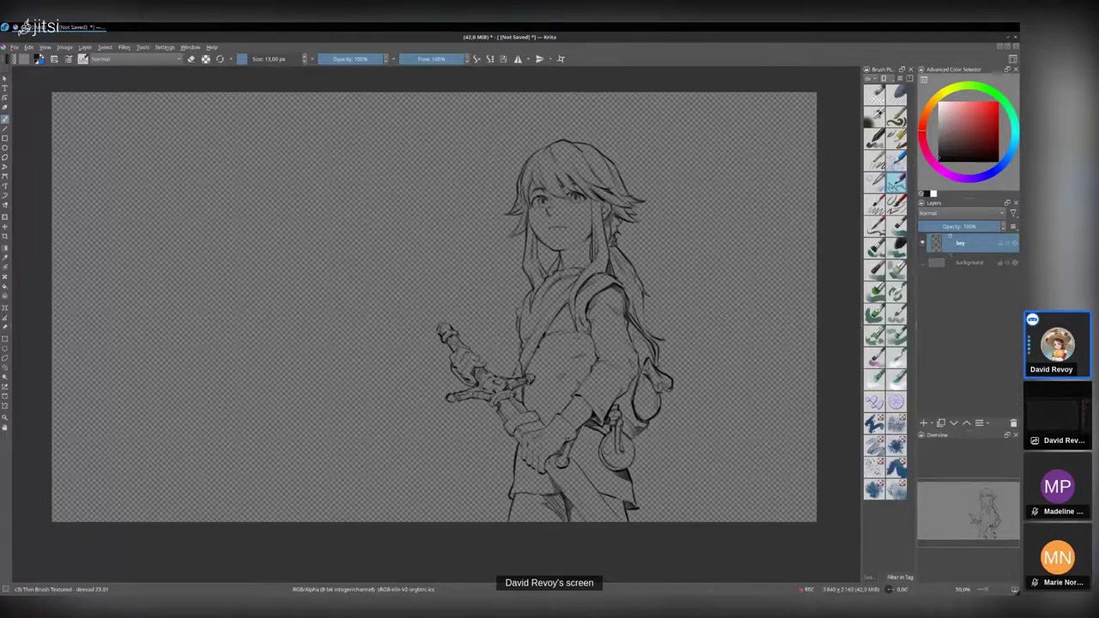
{"action": "scroll", "coordinate": [660, 315], "scroll_direction": "up", "scroll_amount": 4}
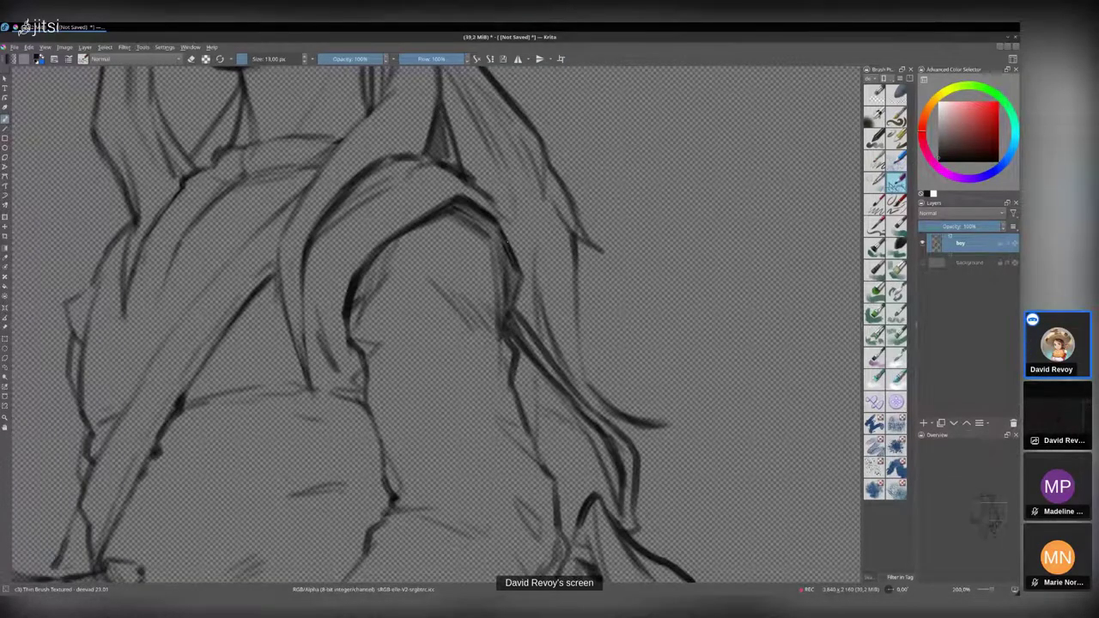
{"action": "key", "text": "plus"}
{"action": "key", "text": "plus"}
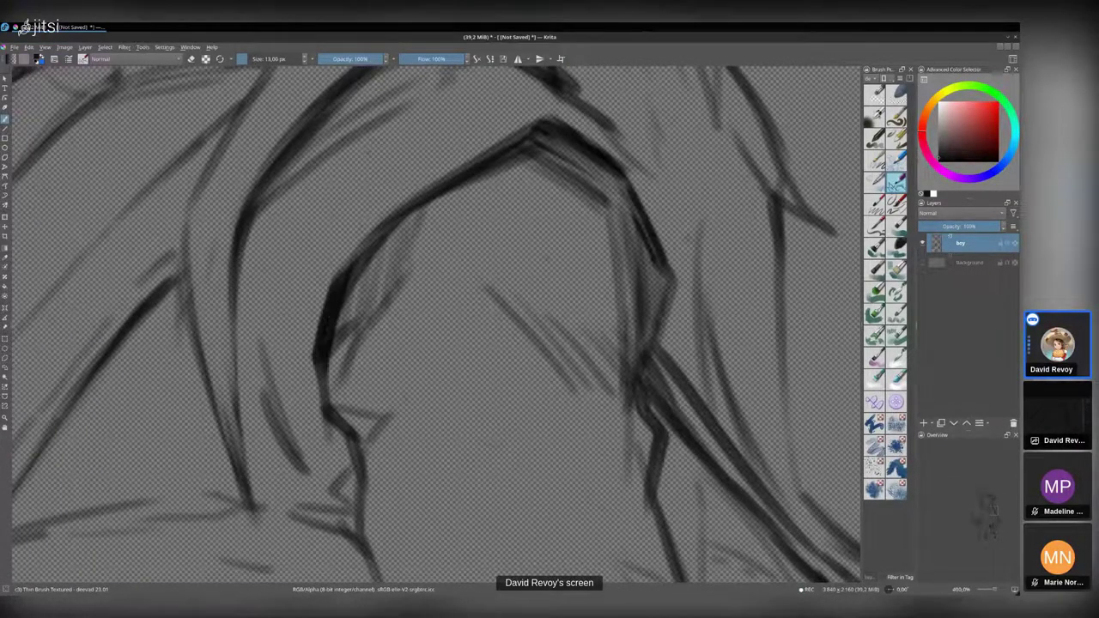
{"action": "scroll", "coordinate": [522, 273], "scroll_direction": "down", "scroll_amount": 4}
{"action": "scroll", "coordinate": [498, 230], "scroll_direction": "up", "scroll_amount": 5}
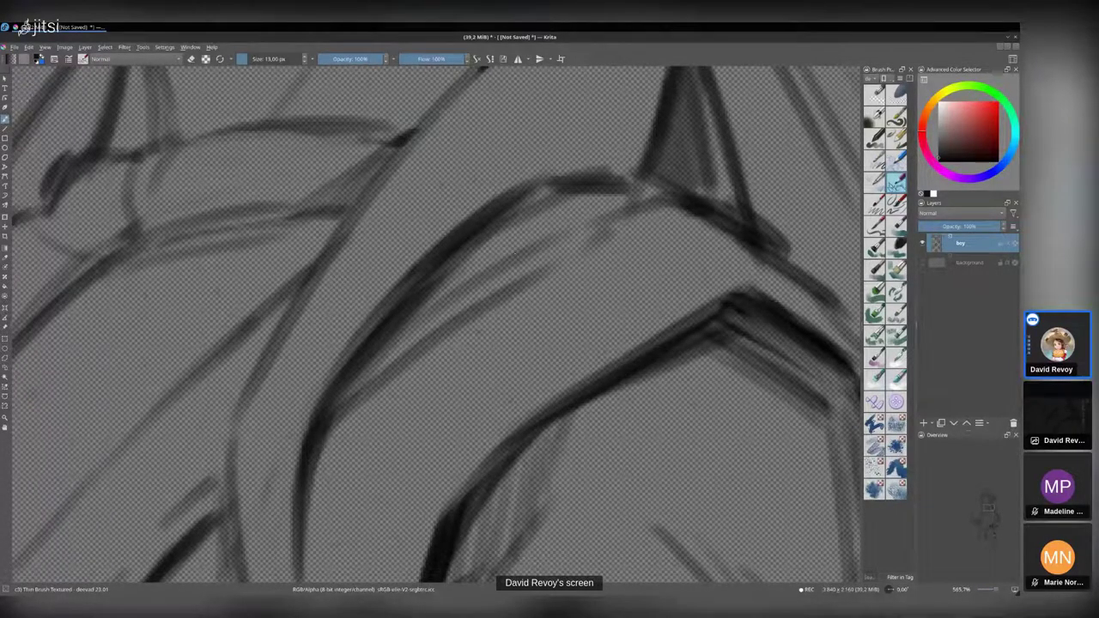
{"action": "key", "text": "minus"}
{"action": "key", "text": "minus"}
{"action": "scroll", "coordinate": [751, 279], "scroll_direction": "down", "scroll_amount": 6}
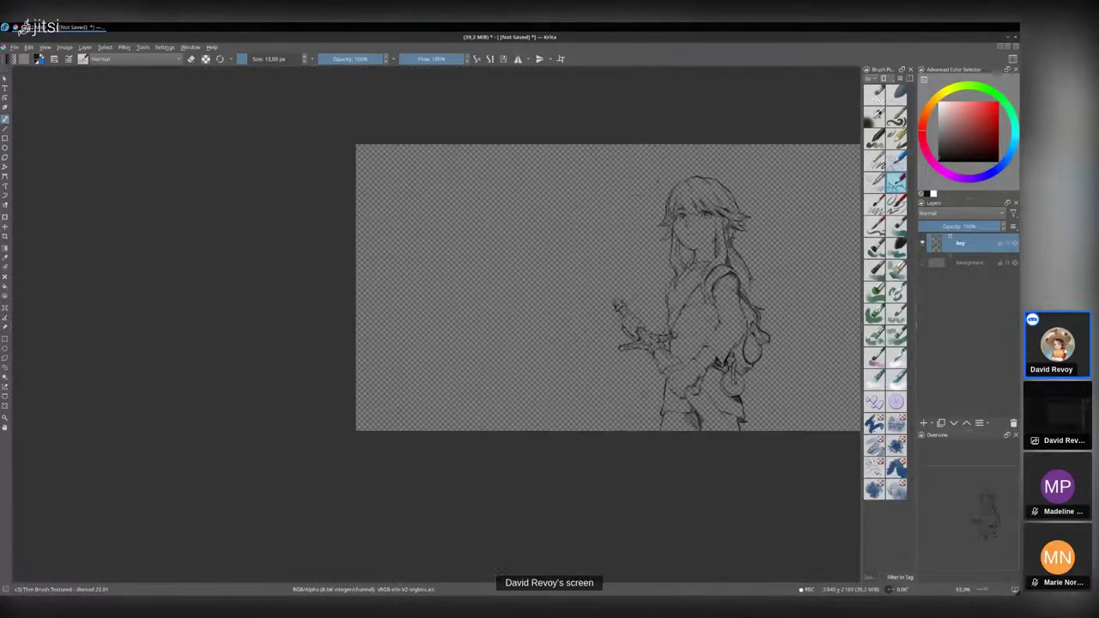
{"action": "scroll", "coordinate": [752, 261], "scroll_direction": "up", "scroll_amount": 1}
{"action": "left_click_drag", "start_coordinate": [752, 282], "coordinate": [614, 298]}
{"action": "left_click", "coordinate": [922, 262]}
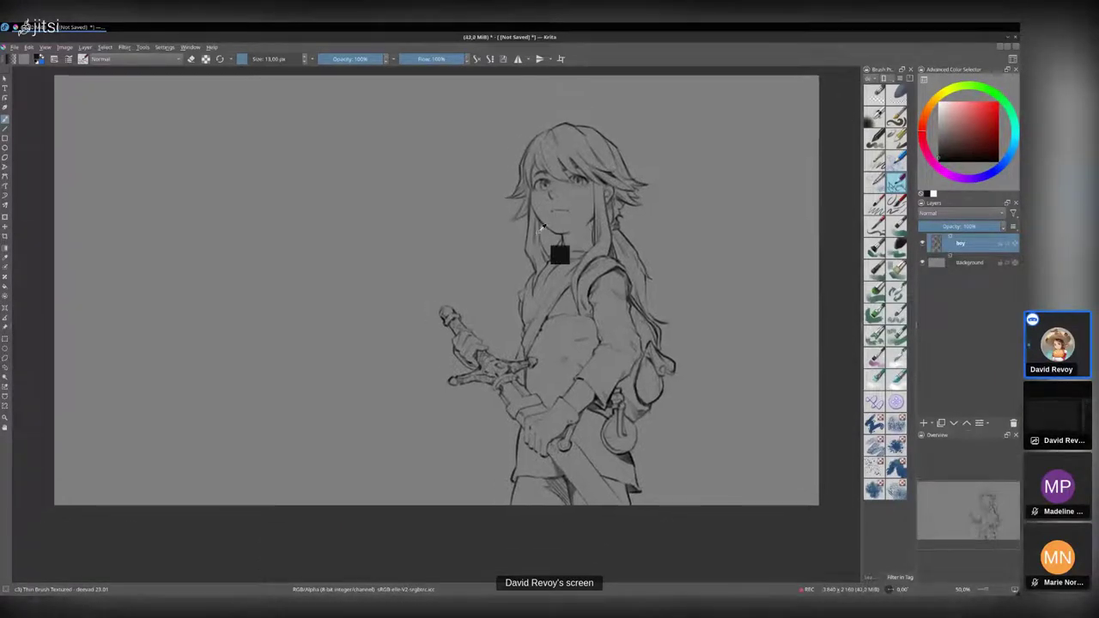
- Save the painting as a Krita document named demo.kra
{"action": "key", "text": "ctrl+s"}
{"action": "left_click", "coordinate": [364, 273]}
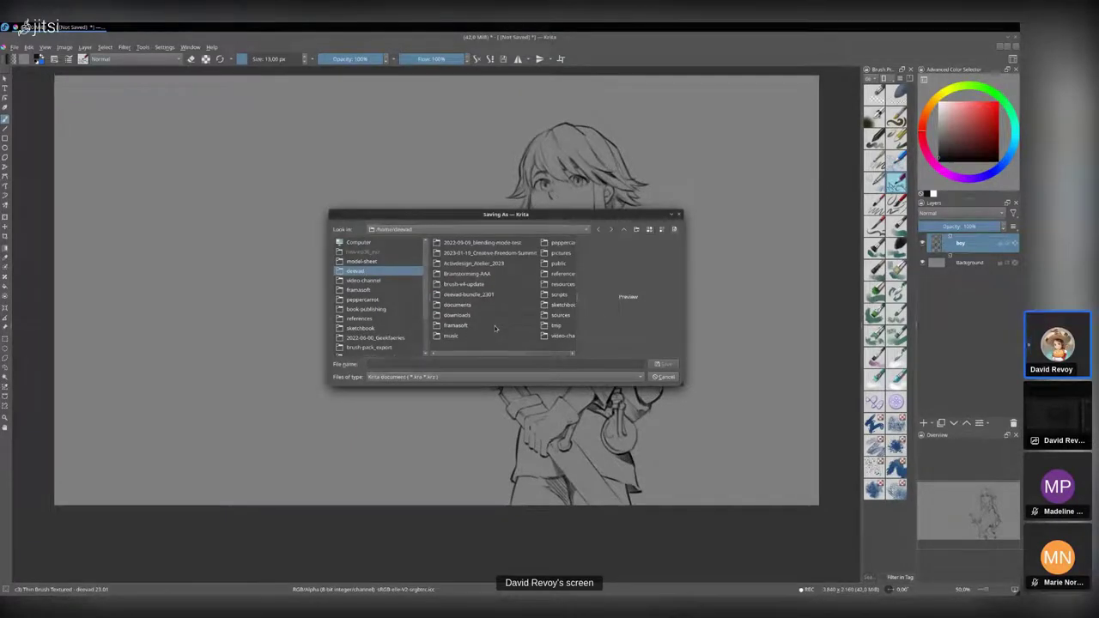
{"action": "type", "text": "demo.kra"}
{"action": "key", "text": "Return"}
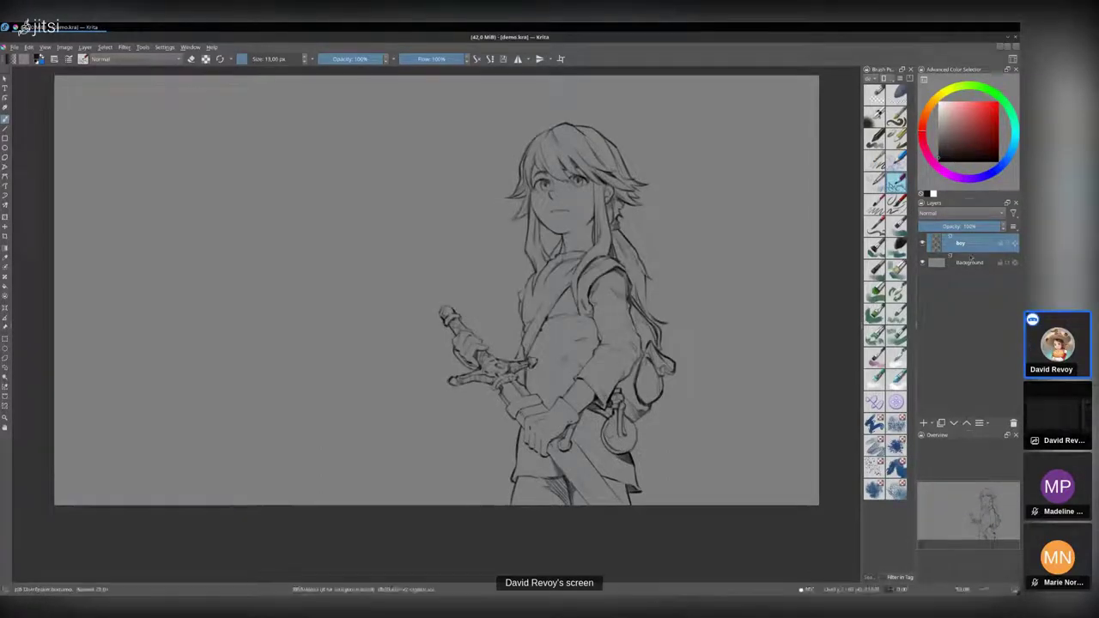
- Add a colorize mask to the boy layer
{"action": "right_click", "coordinate": [968, 250]}
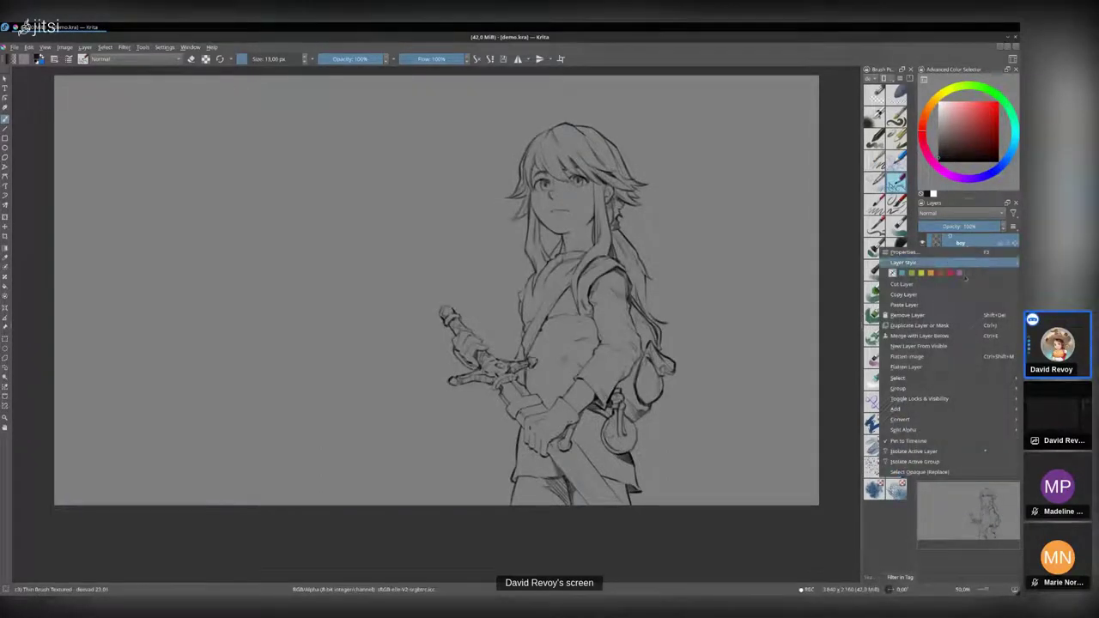
{"action": "mouse_move", "coordinate": [916, 409]}
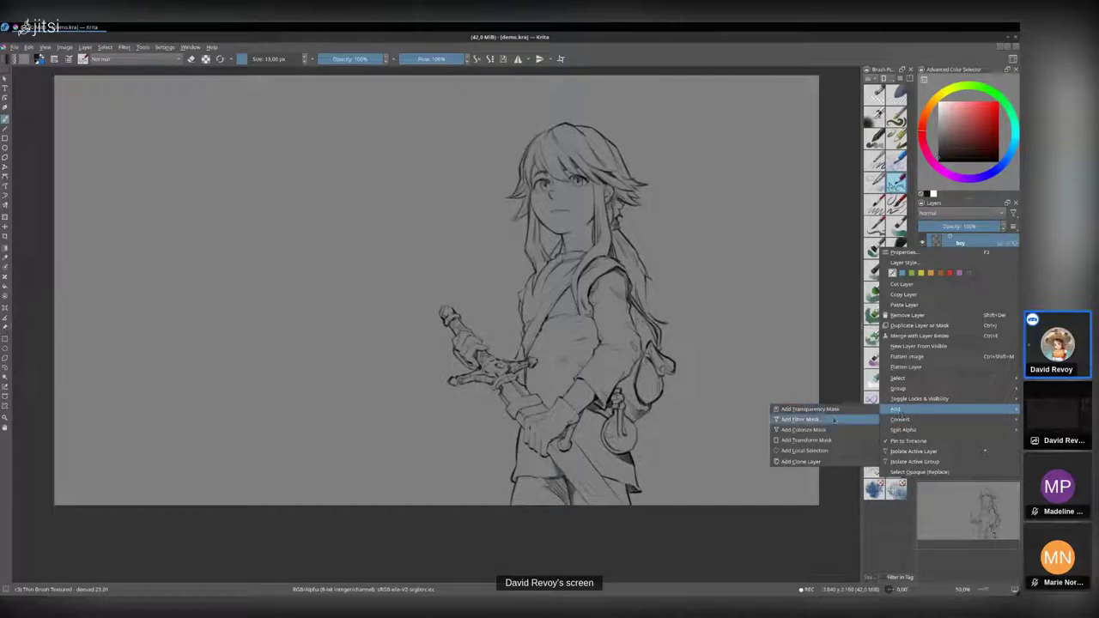
{"action": "left_click", "coordinate": [820, 430]}
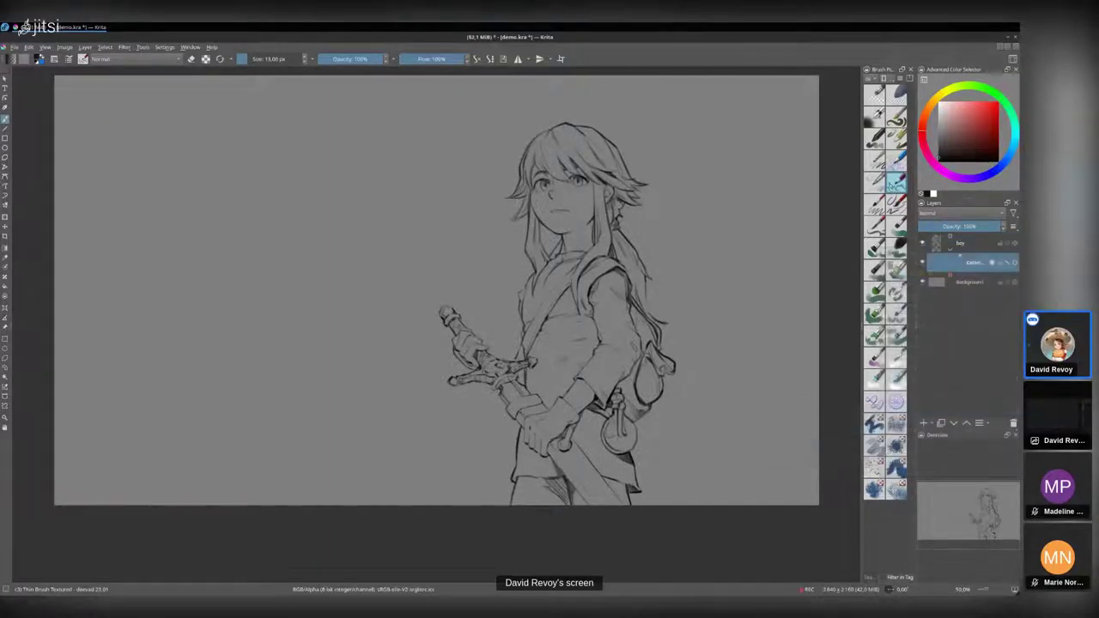
- Widen the docker column and enlarge the layer thumbnails so the mask's name and options can be read
{"action": "left_click_drag", "start_coordinate": [914, 260], "coordinate": [811, 281]}
{"action": "left_click", "coordinate": [1013, 227]}
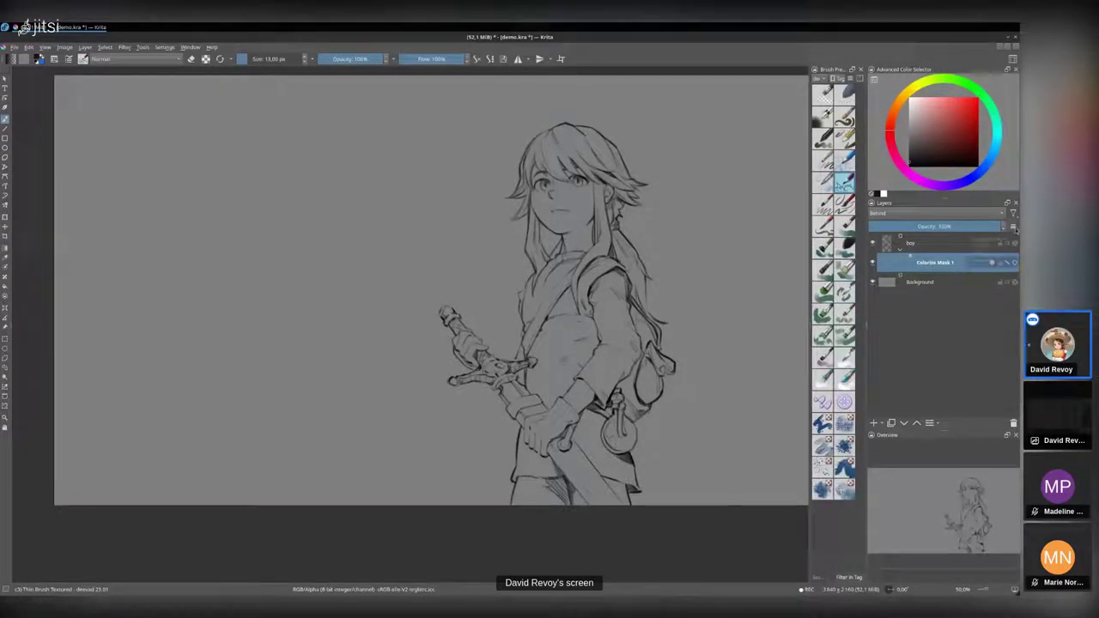
{"action": "left_click_drag", "start_coordinate": [990, 247], "coordinate": [1006, 248]}
{"action": "left_click", "coordinate": [926, 348]}
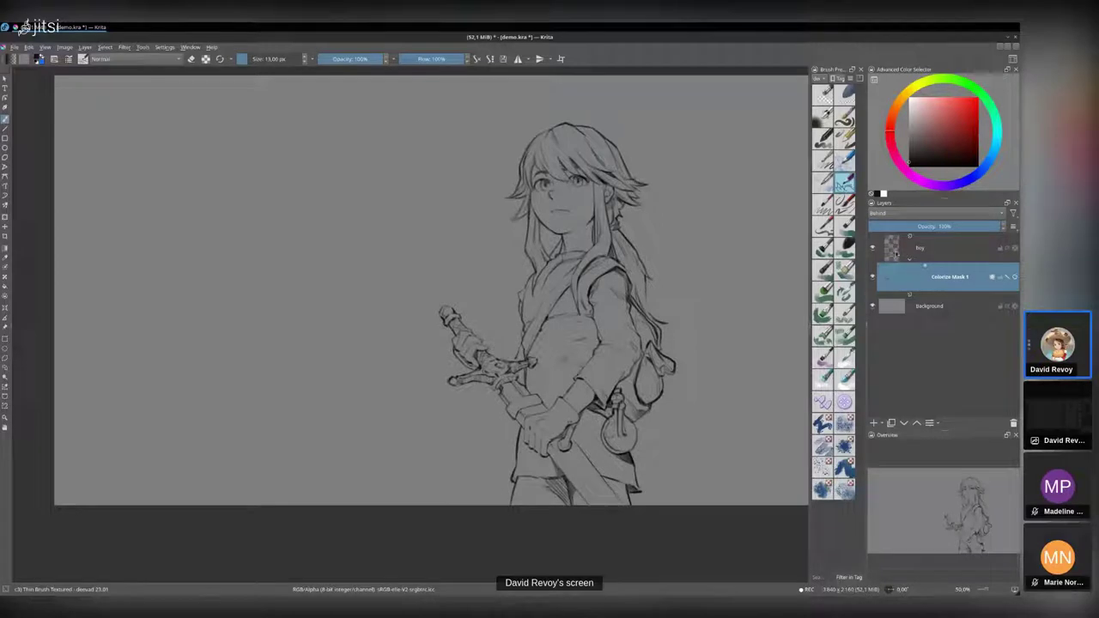
- Paint light blue key strokes over the boy's fringe, side locks and ponytail on the colorize mask with the Basic Size Pressure brush
{"action": "left_click_drag", "start_coordinate": [626, 305], "coordinate": [573, 272]}
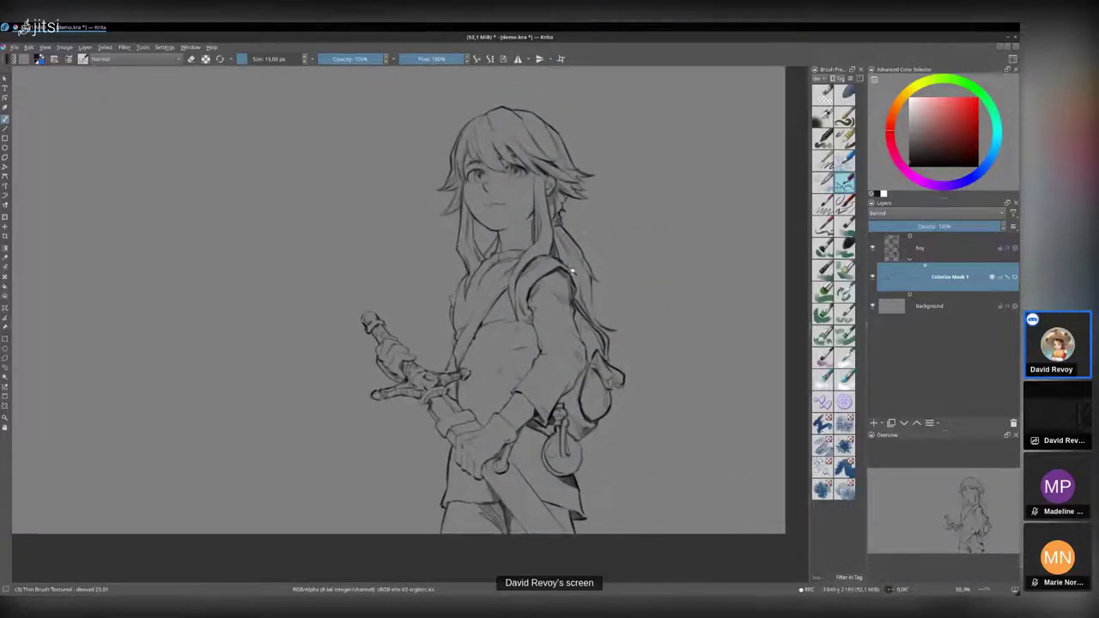
{"action": "scroll", "coordinate": [572, 271], "scroll_direction": "up", "scroll_amount": 1}
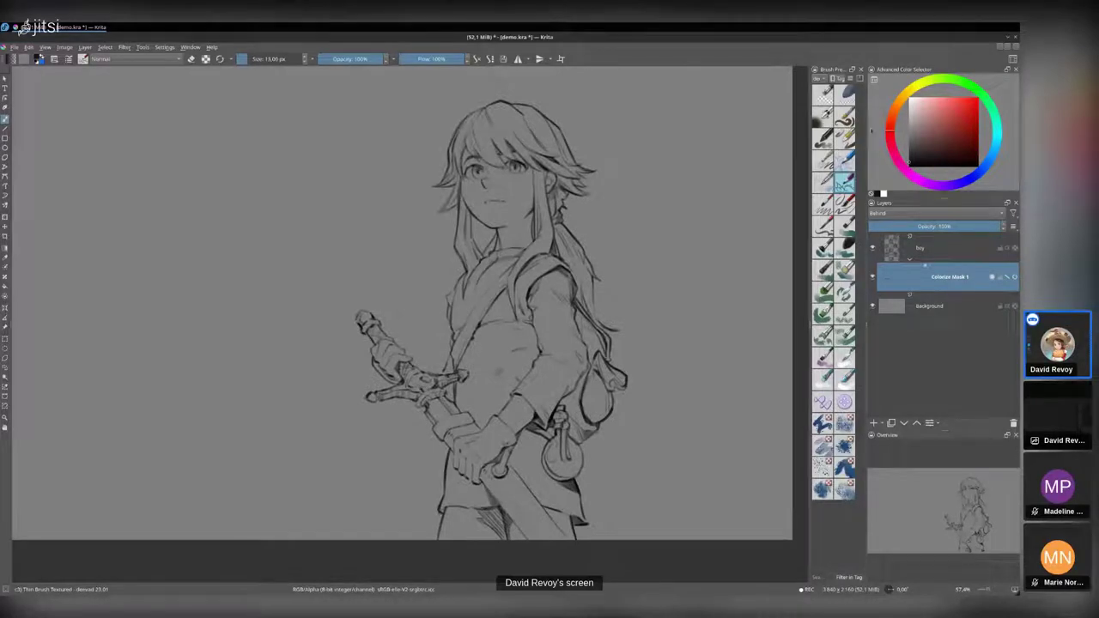
{"action": "left_click", "coordinate": [921, 84]}
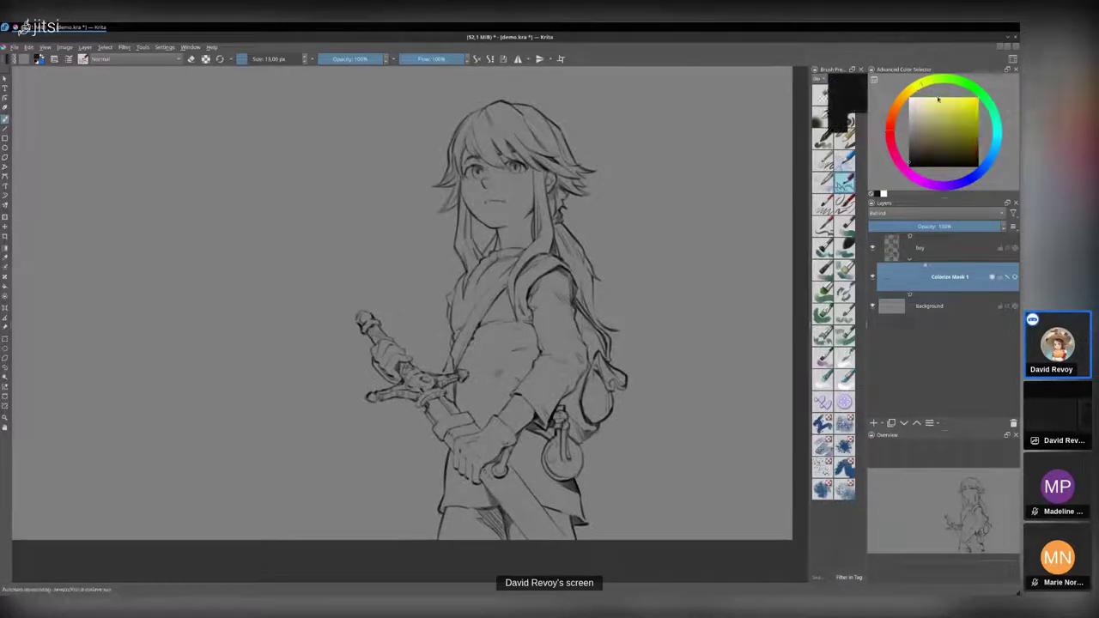
{"action": "left_click", "coordinate": [956, 117]}
{"action": "left_click", "coordinate": [996, 129]}
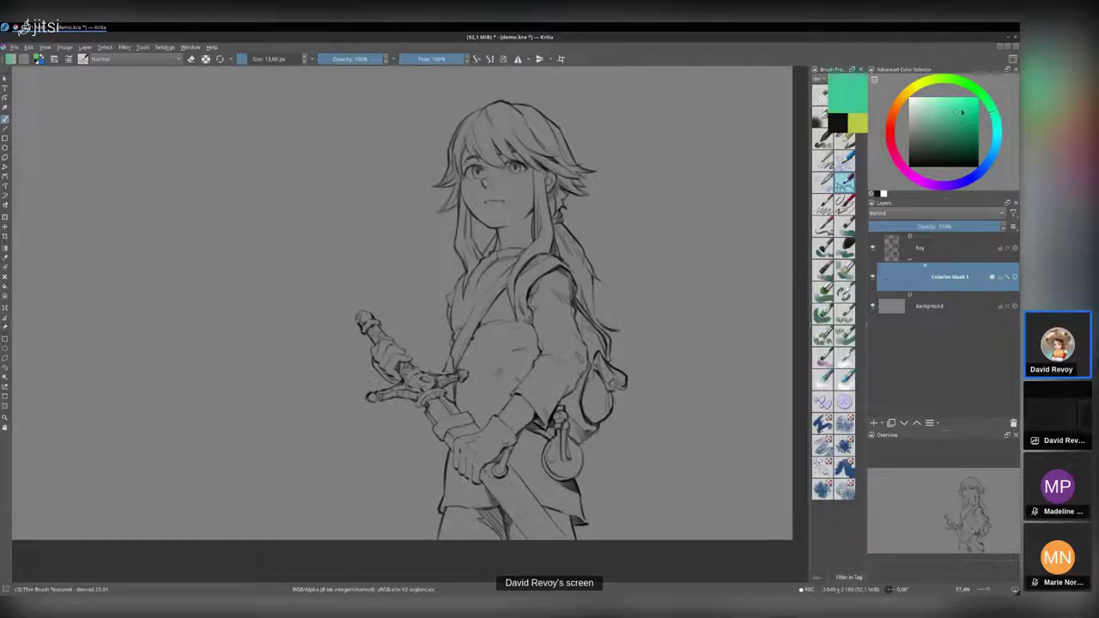
{"action": "left_click_drag", "start_coordinate": [996, 129], "coordinate": [994, 146]}
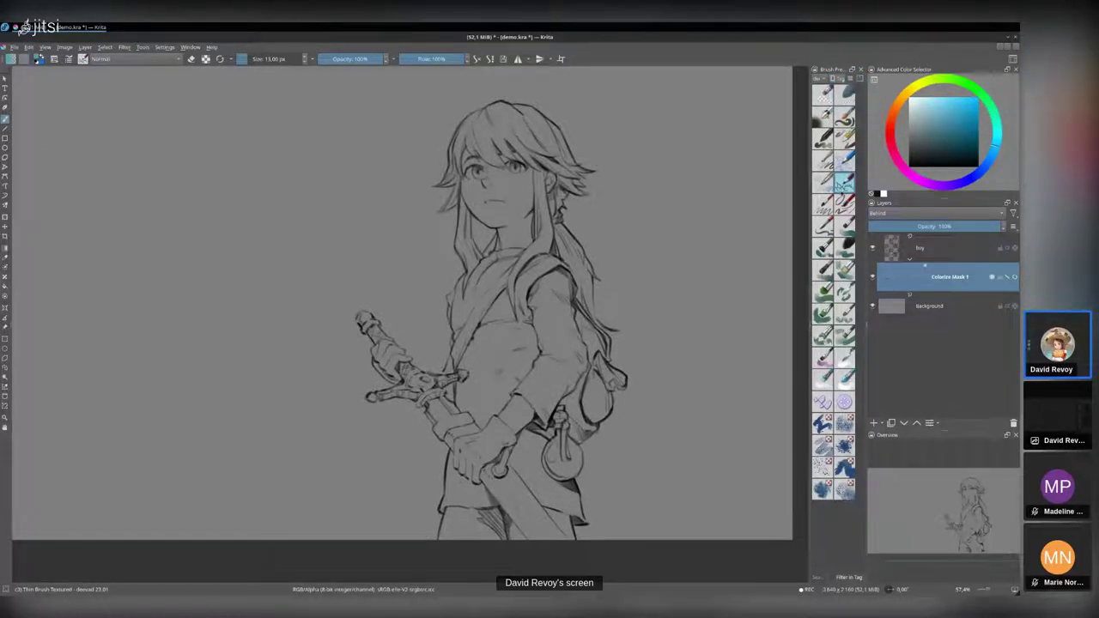
{"action": "left_click", "coordinate": [841, 139]}
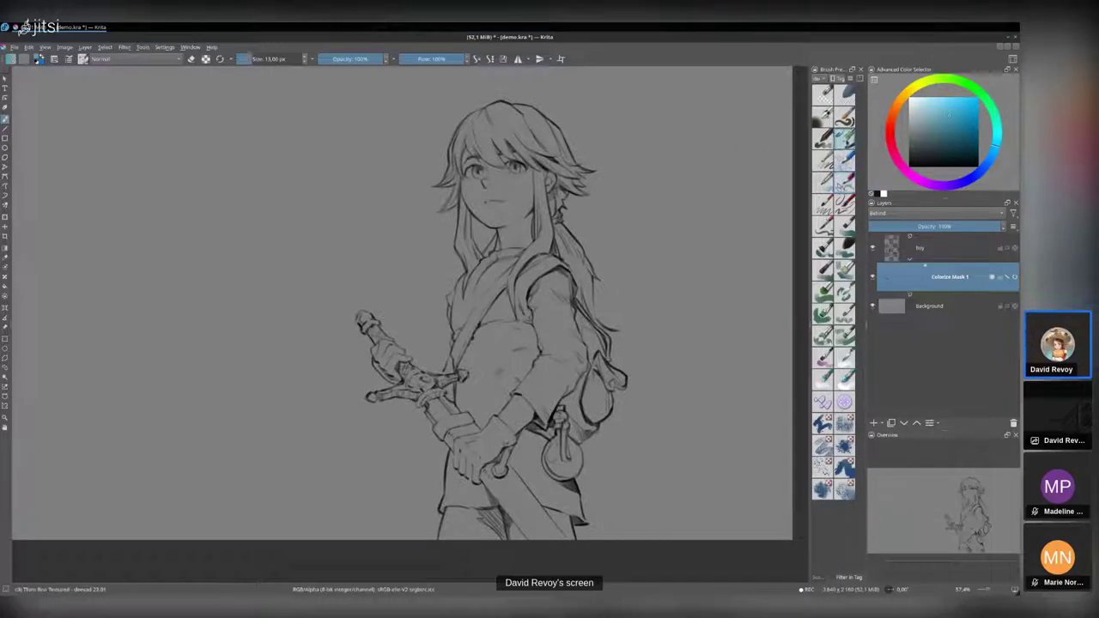
{"action": "mouse_move", "coordinate": [478, 118]}
{"action": "left_mouse_down"}
{"action": "mouse_move", "coordinate": [481, 144]}
{"action": "mouse_move", "coordinate": [526, 133]}
{"action": "left_mouse_up"}
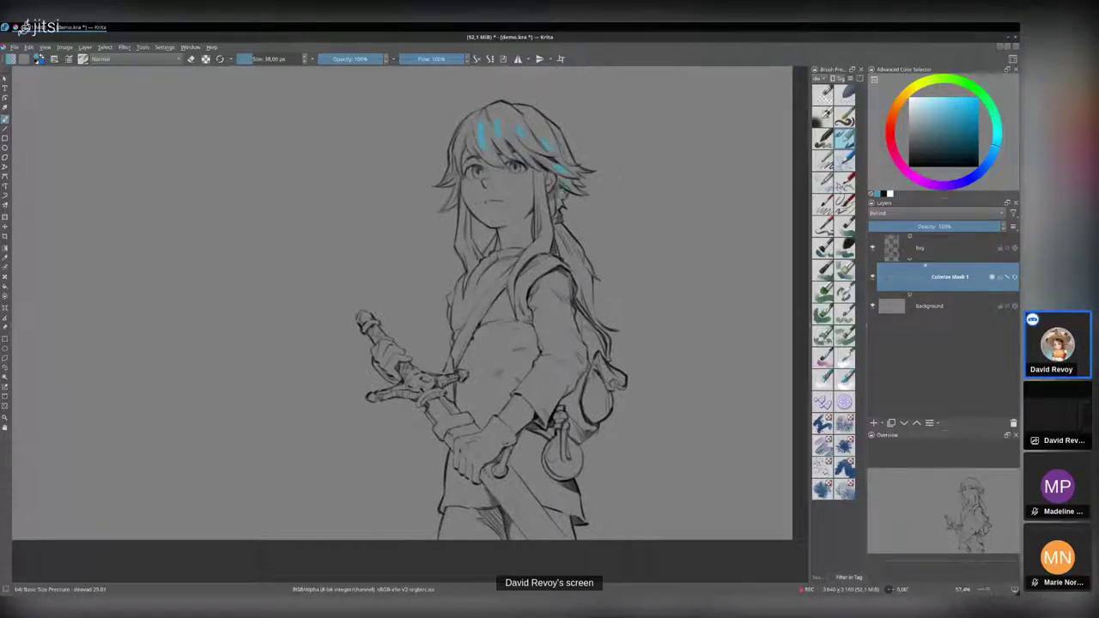
{"action": "mouse_move", "coordinate": [540, 199]}
{"action": "left_mouse_down"}
{"action": "mouse_move", "coordinate": [532, 255]}
{"action": "mouse_move", "coordinate": [565, 247]}
{"action": "mouse_move", "coordinate": [585, 290]}
{"action": "left_mouse_up"}
{"action": "left_click_drag", "start_coordinate": [465, 242], "coordinate": [470, 258]}
- Reduce the brush to about 31 px and paint pale skin-tone key strokes on the boy's face, ear and neck
{"action": "key", "text": "bracketleft"}
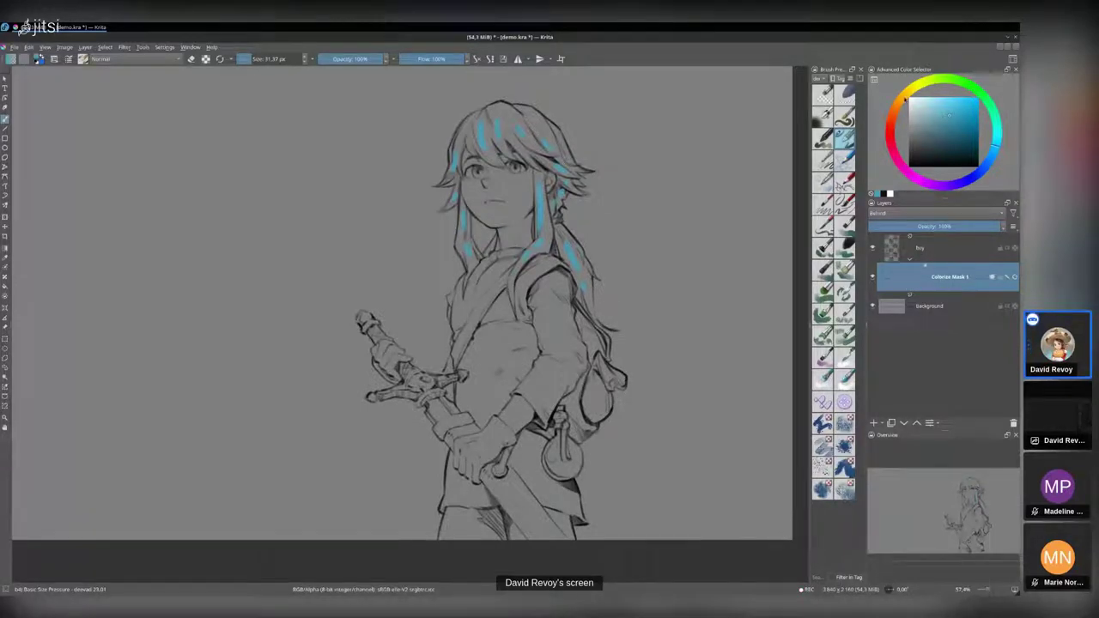
{"action": "left_click", "coordinate": [904, 100]}
{"action": "left_click", "coordinate": [933, 108]}
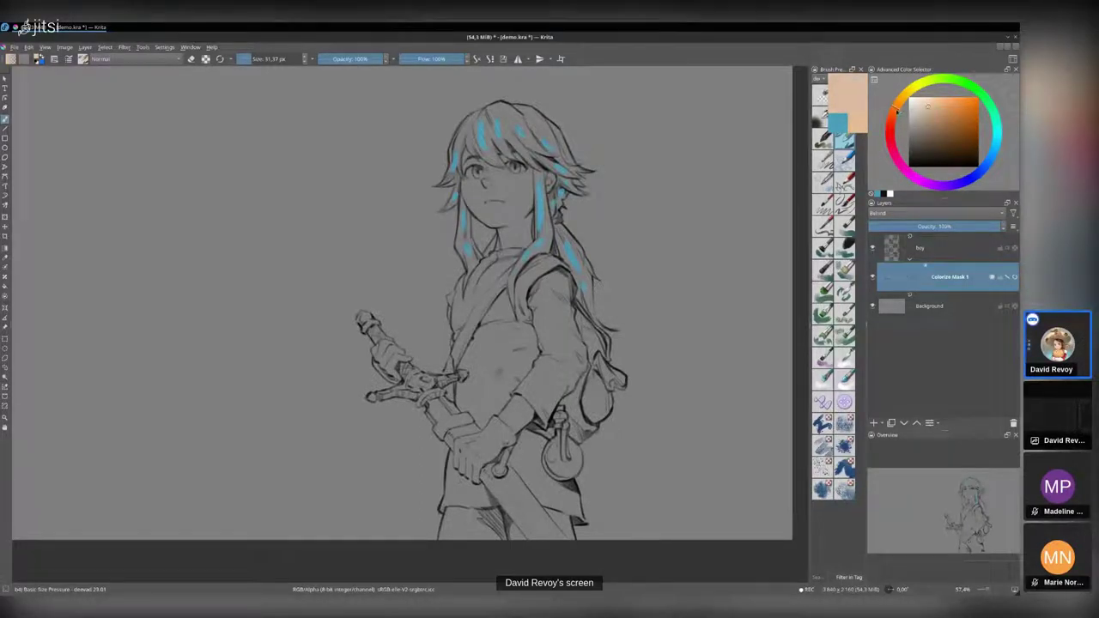
{"action": "left_click_drag", "start_coordinate": [928, 107], "coordinate": [925, 109]}
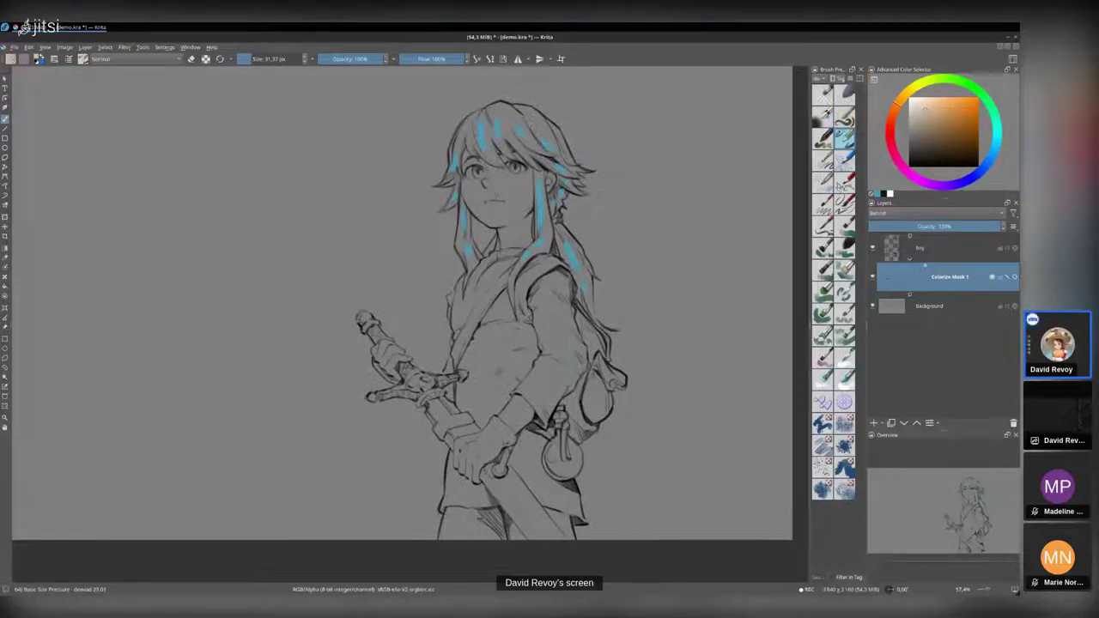
{"action": "mouse_move", "coordinate": [471, 184]}
{"action": "left_mouse_down"}
{"action": "mouse_move", "coordinate": [488, 191]}
{"action": "mouse_move", "coordinate": [492, 176]}
{"action": "mouse_move", "coordinate": [470, 168]}
{"action": "mouse_move", "coordinate": [519, 175]}
{"action": "mouse_move", "coordinate": [527, 159]}
{"action": "mouse_move", "coordinate": [522, 240]}
{"action": "mouse_move", "coordinate": [507, 243]}
{"action": "left_mouse_up"}
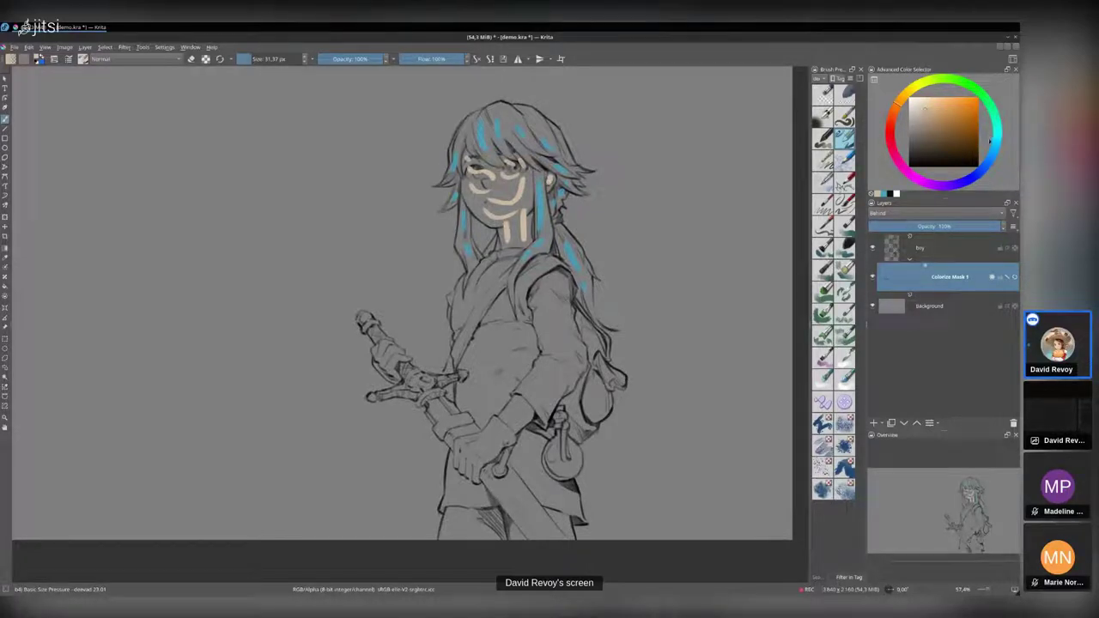
- Paint muted purple key strokes over the boy's collar and upper chest on the colorize mask
{"action": "left_click", "coordinate": [945, 185]}
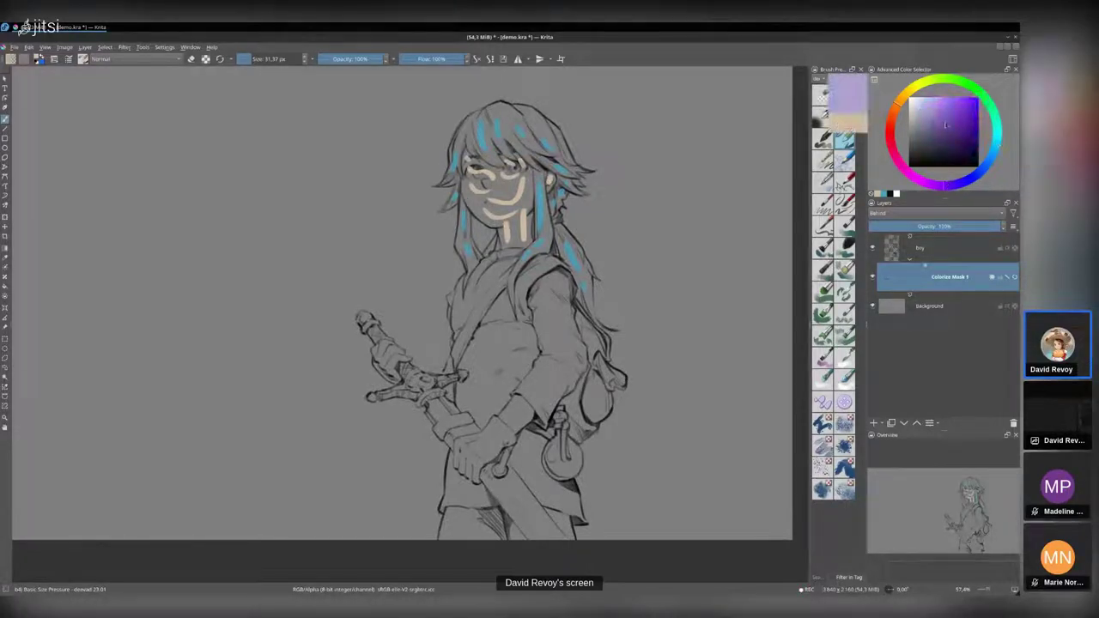
{"action": "left_click", "coordinate": [945, 125]}
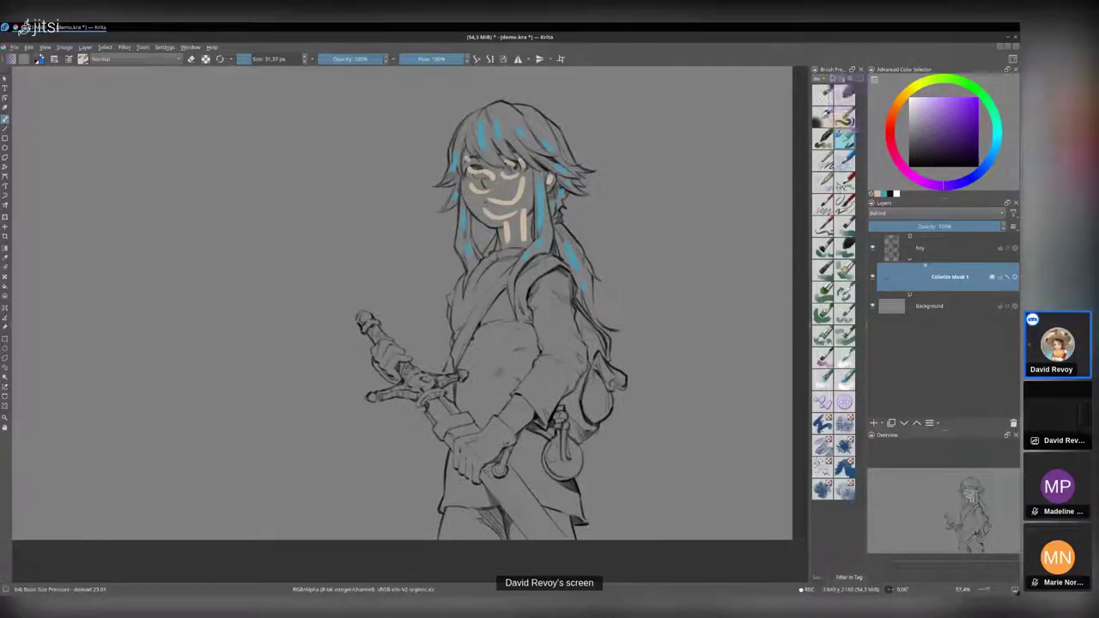
{"action": "mouse_move", "coordinate": [520, 255]}
{"action": "left_mouse_down"}
{"action": "mouse_move", "coordinate": [493, 260]}
{"action": "mouse_move", "coordinate": [466, 301]}
{"action": "left_mouse_up"}
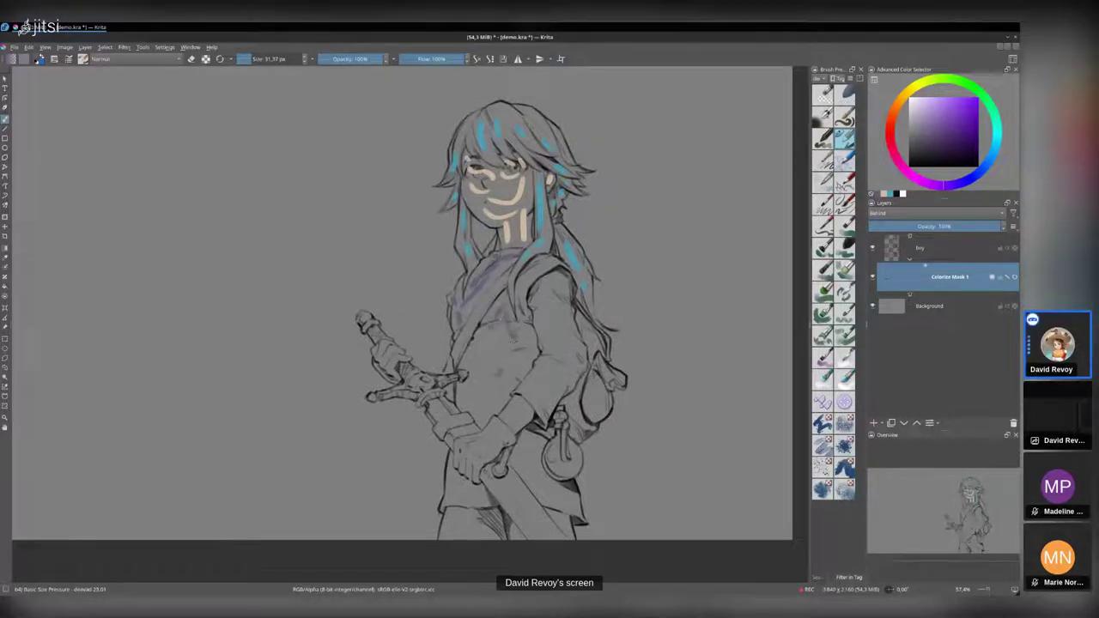
- Paint muted purple key strokes over the boy's torso and pale yellow key strokes along his sleeve
{"action": "mouse_move", "coordinate": [507, 343]}
{"action": "left_mouse_down"}
{"action": "mouse_move", "coordinate": [480, 376]}
{"action": "mouse_move", "coordinate": [476, 412]}
{"action": "mouse_move", "coordinate": [528, 340]}
{"action": "left_mouse_up"}
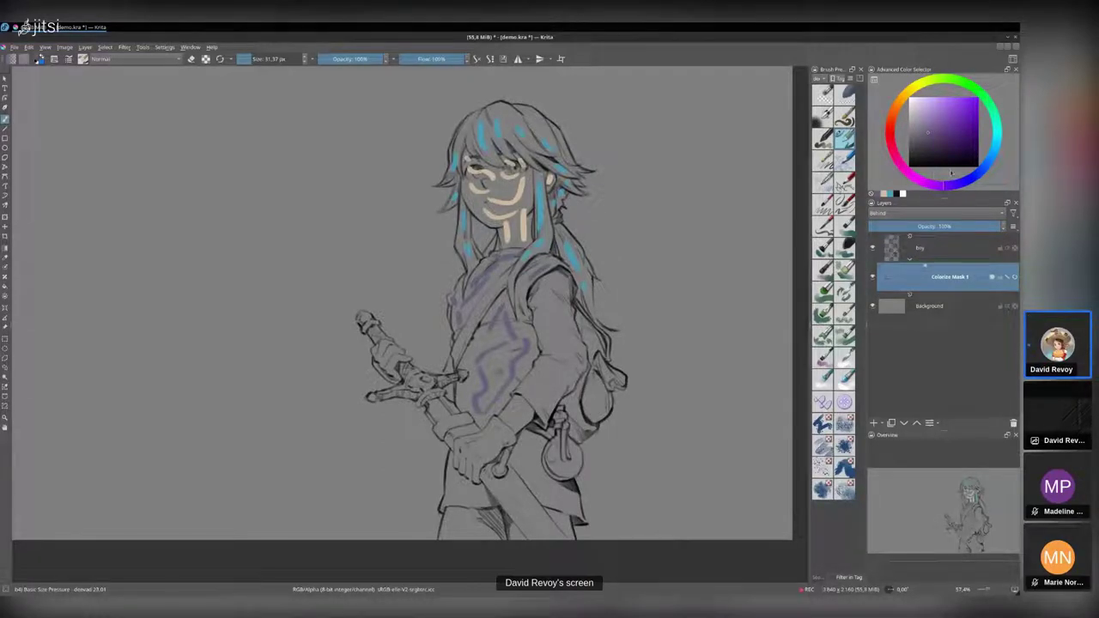
{"action": "left_click", "coordinate": [916, 87]}
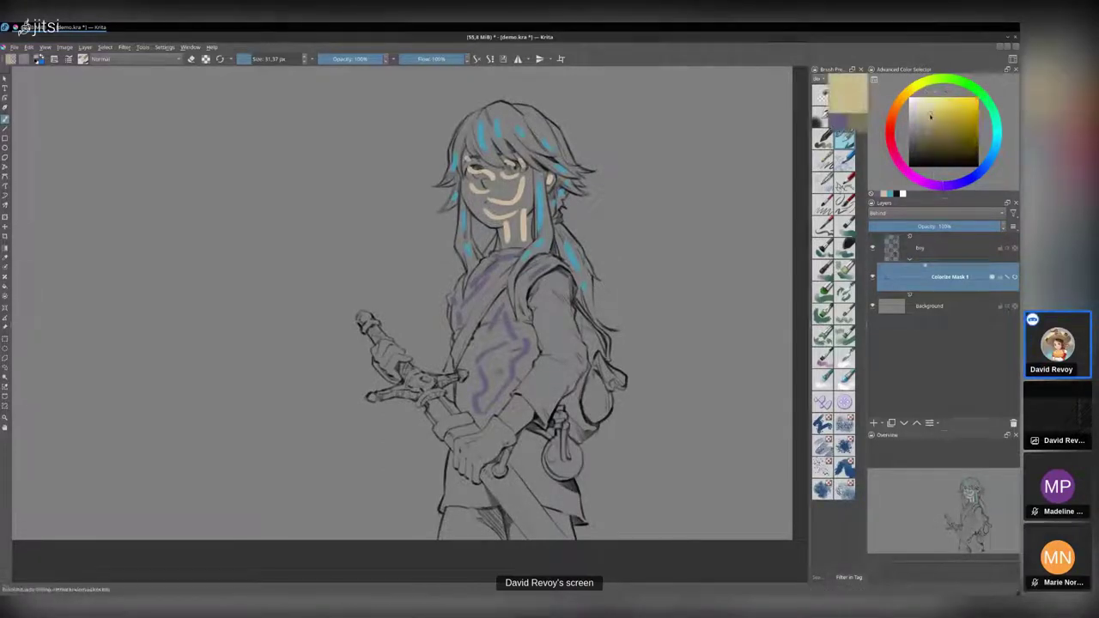
{"action": "left_click", "coordinate": [930, 115]}
{"action": "mouse_move", "coordinate": [544, 290]}
{"action": "left_mouse_down"}
{"action": "mouse_move", "coordinate": [561, 330]}
{"action": "mouse_move", "coordinate": [560, 379]}
{"action": "mouse_move", "coordinate": [528, 395]}
{"action": "mouse_move", "coordinate": [549, 395]}
{"action": "left_mouse_up"}
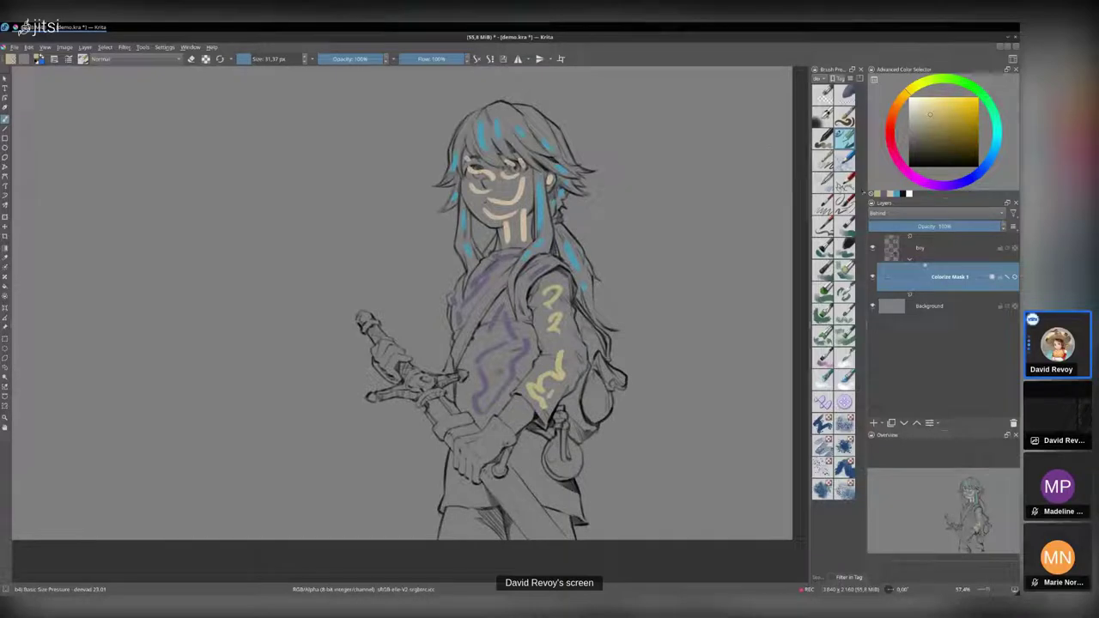
- Paint brown key strokes over the backpack and its hanging pouches on the colorize mask
{"action": "left_click", "coordinate": [927, 111]}
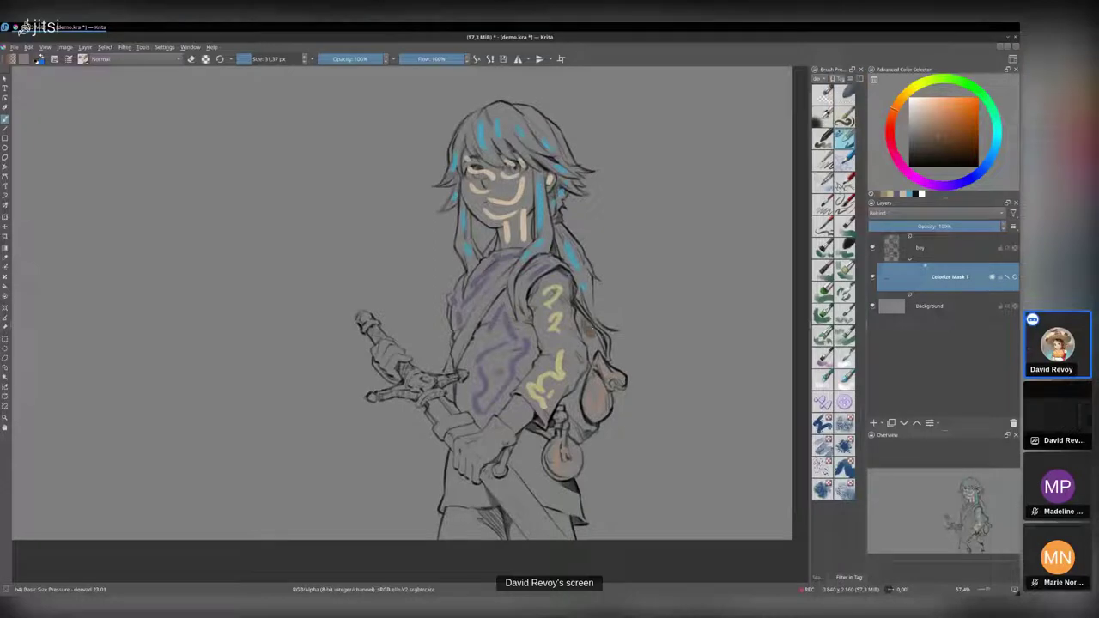
{"action": "left_click_drag", "start_coordinate": [571, 399], "coordinate": [580, 423]}
{"action": "left_click_drag", "start_coordinate": [548, 361], "coordinate": [562, 377]}
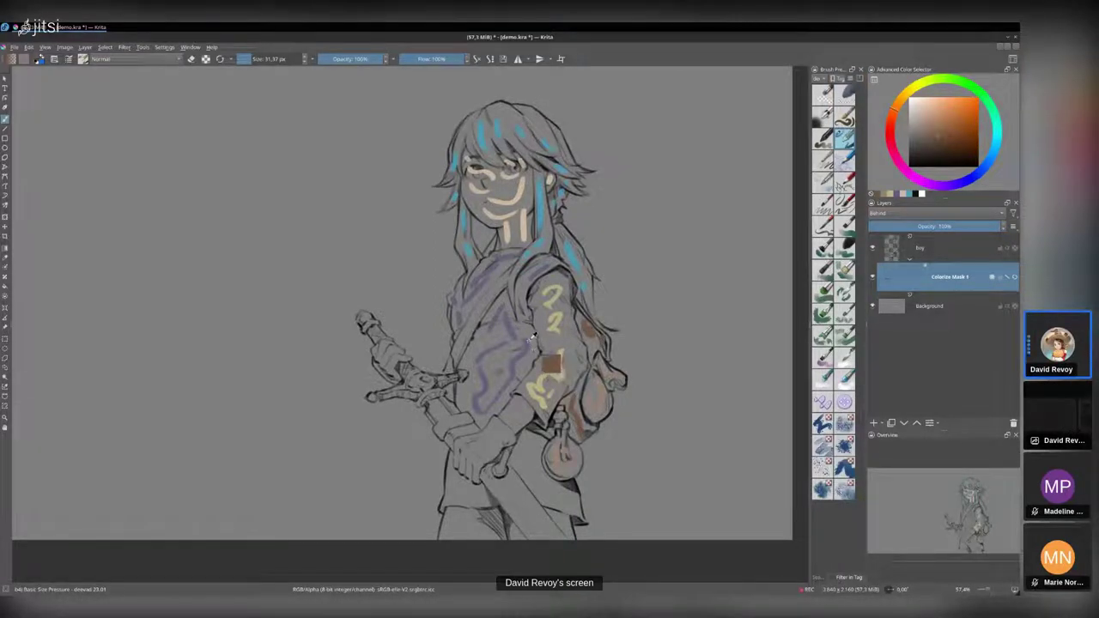
{"action": "key", "text": "ctrl+z"}
- Sample the tunic's purple and paint key strokes on its lower part, adding dark grey key strokes on the trousers
{"action": "left_click", "coordinate": [530, 340], "text": "ctrl"}
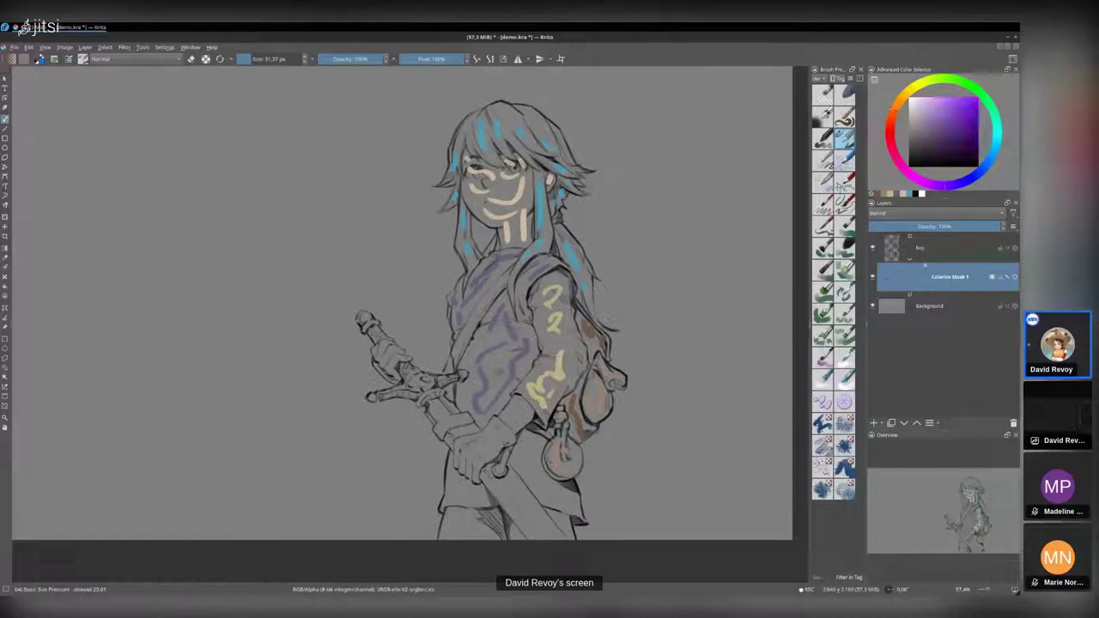
{"action": "mouse_move", "coordinate": [526, 436]}
{"action": "left_mouse_down"}
{"action": "mouse_move", "coordinate": [542, 488]}
{"action": "mouse_move", "coordinate": [571, 501]}
{"action": "left_mouse_up"}
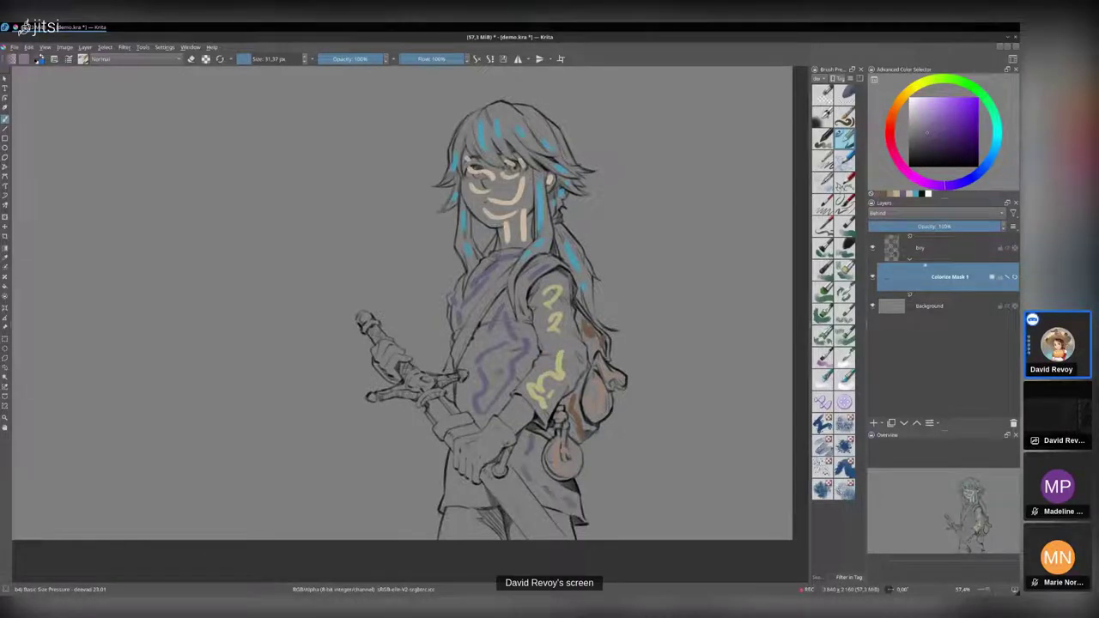
{"action": "left_click_drag", "start_coordinate": [455, 477], "coordinate": [473, 498]}
{"action": "mouse_move", "coordinate": [453, 519]}
{"action": "left_mouse_down"}
{"action": "mouse_move", "coordinate": [471, 530]}
{"action": "mouse_move", "coordinate": [481, 518]}
{"action": "left_mouse_up"}
{"action": "mouse_move", "coordinate": [560, 517]}
{"action": "left_mouse_down"}
{"action": "mouse_move", "coordinate": [567, 527]}
{"action": "mouse_move", "coordinate": [516, 525]}
{"action": "left_mouse_up"}
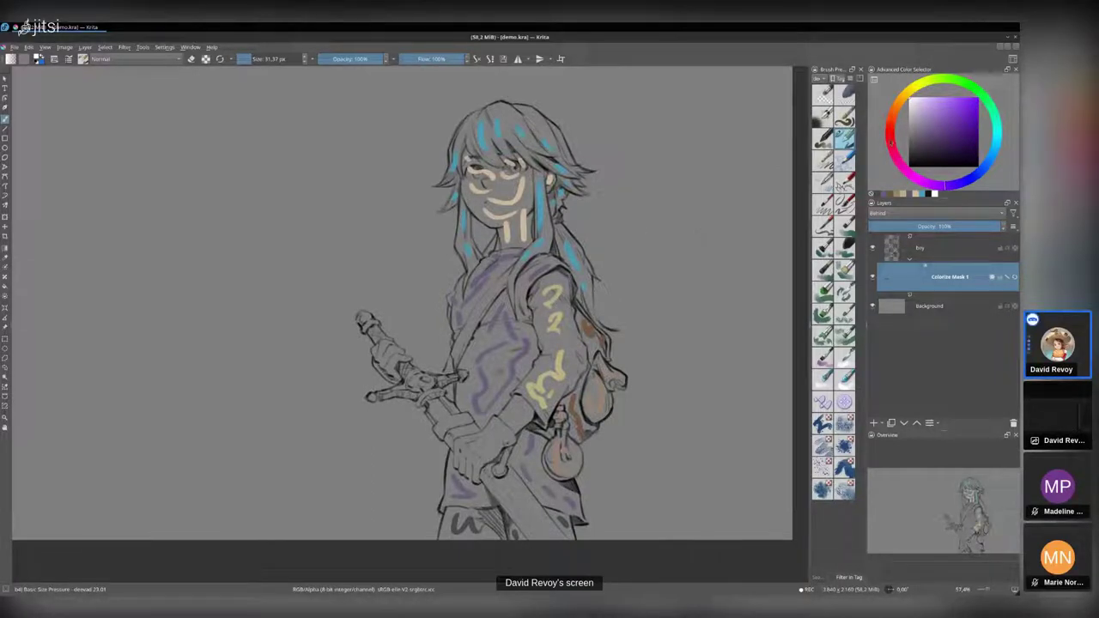
- Set the paint colour to a bright, saturated green for the background key strokes
{"action": "left_click", "coordinate": [979, 93]}
{"action": "left_click", "coordinate": [975, 101]}
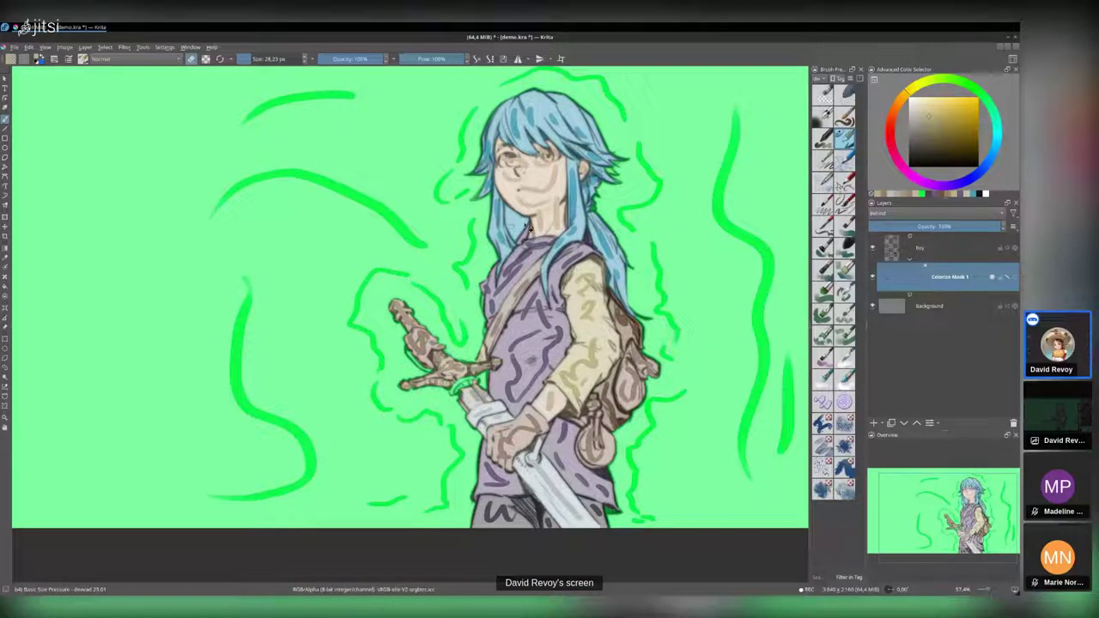
- Hide the colorize mask's key strokes and inspect the filled colours around the hair, sleeve, backpack and sword for errors
{"action": "scroll", "coordinate": [598, 325], "scroll_direction": "up", "scroll_amount": 4}
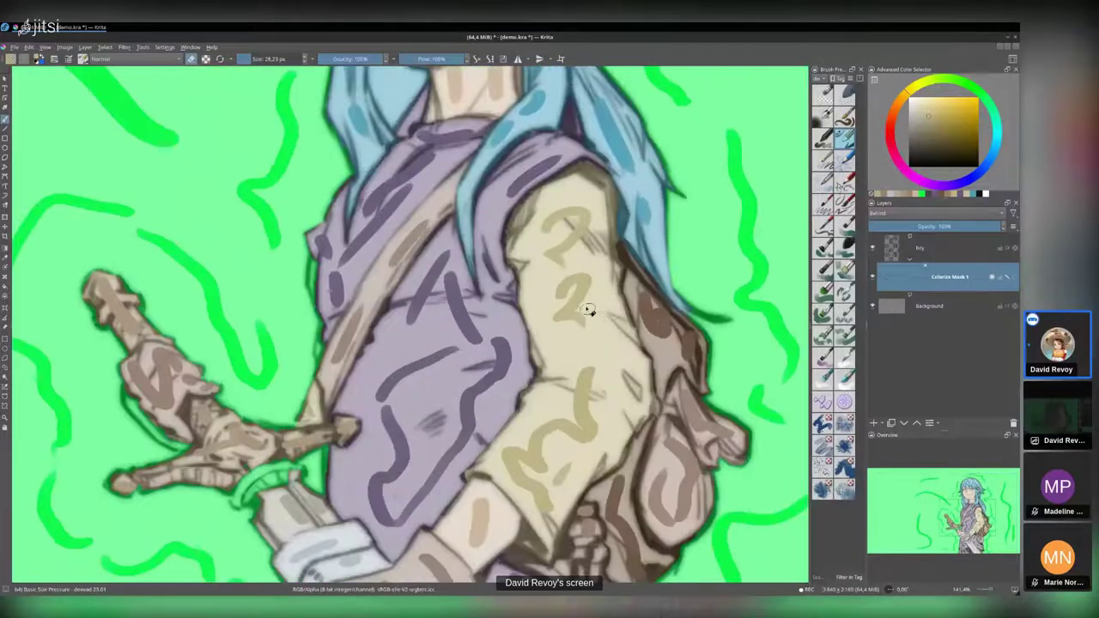
{"action": "left_click_drag", "start_coordinate": [562, 293], "coordinate": [581, 320]}
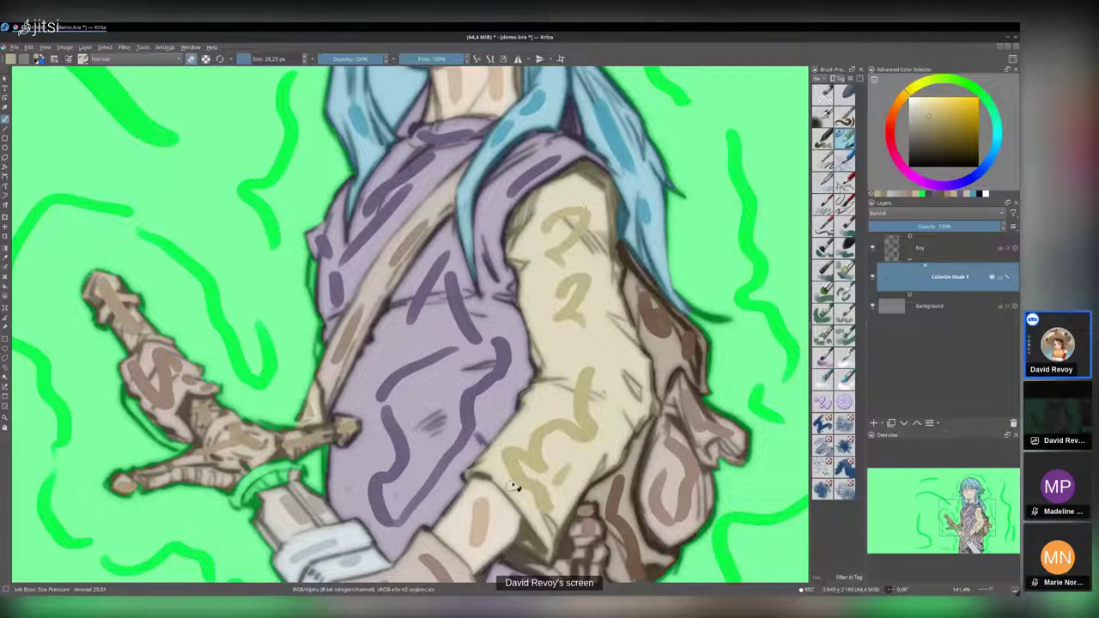
{"action": "scroll", "coordinate": [586, 310], "scroll_direction": "down", "scroll_amount": 3}
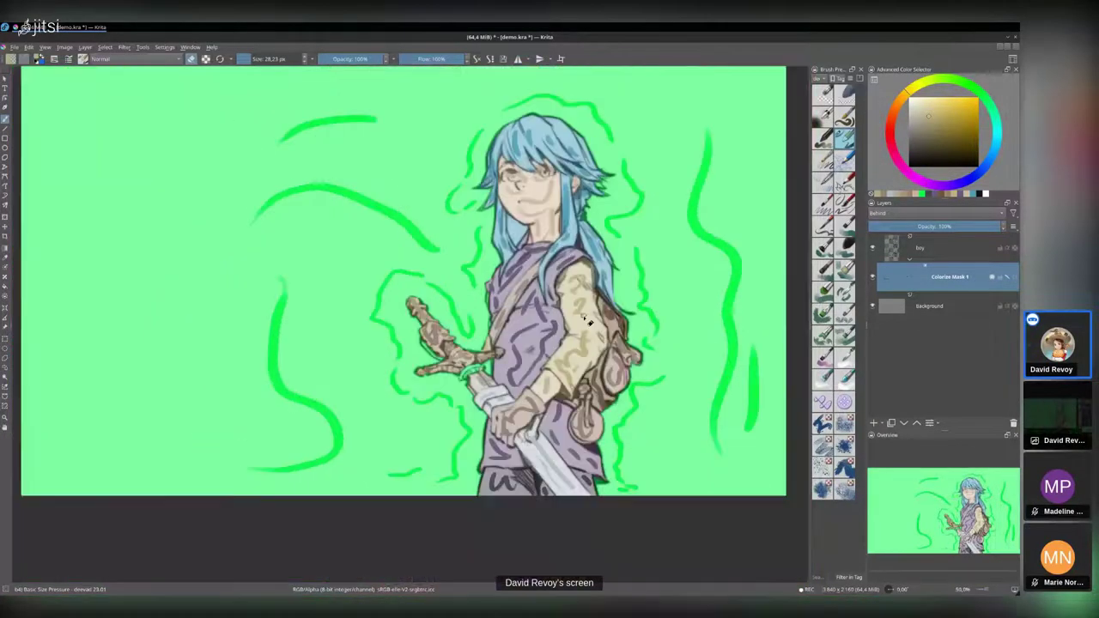
{"action": "scroll", "coordinate": [461, 329], "scroll_direction": "up", "scroll_amount": 1}
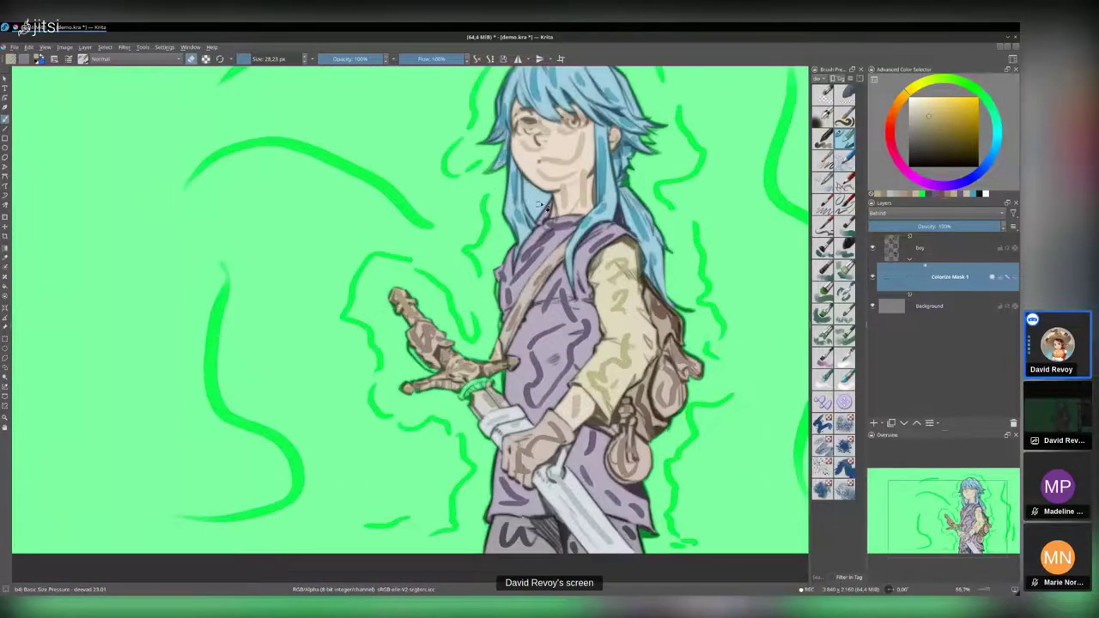
{"action": "left_click", "coordinate": [1007, 277]}
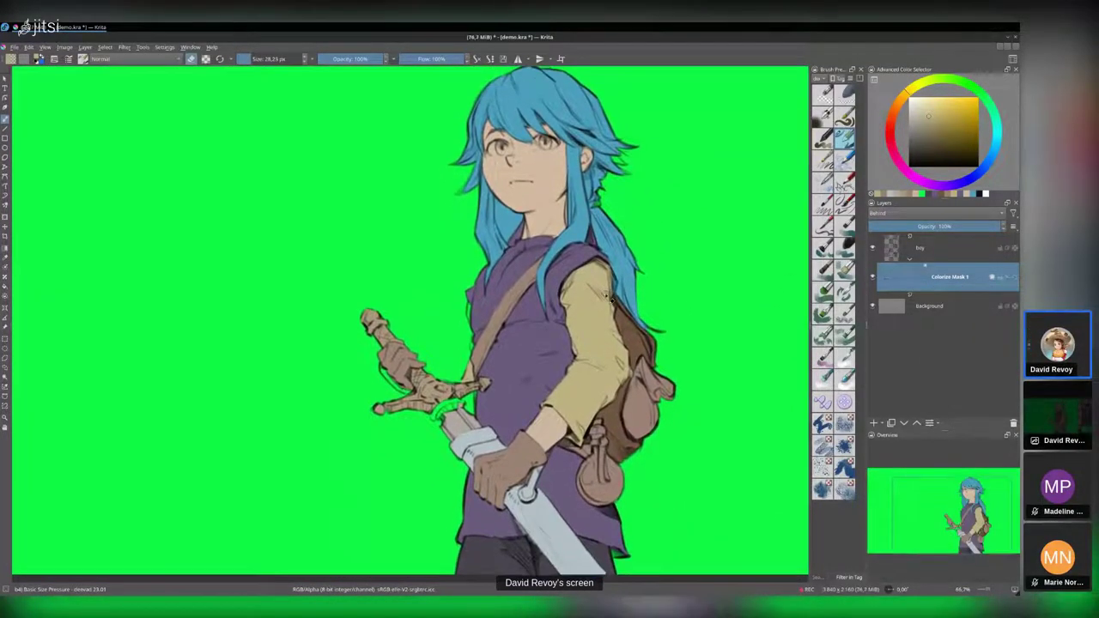
{"action": "scroll", "coordinate": [605, 307], "scroll_direction": "down", "scroll_amount": 1}
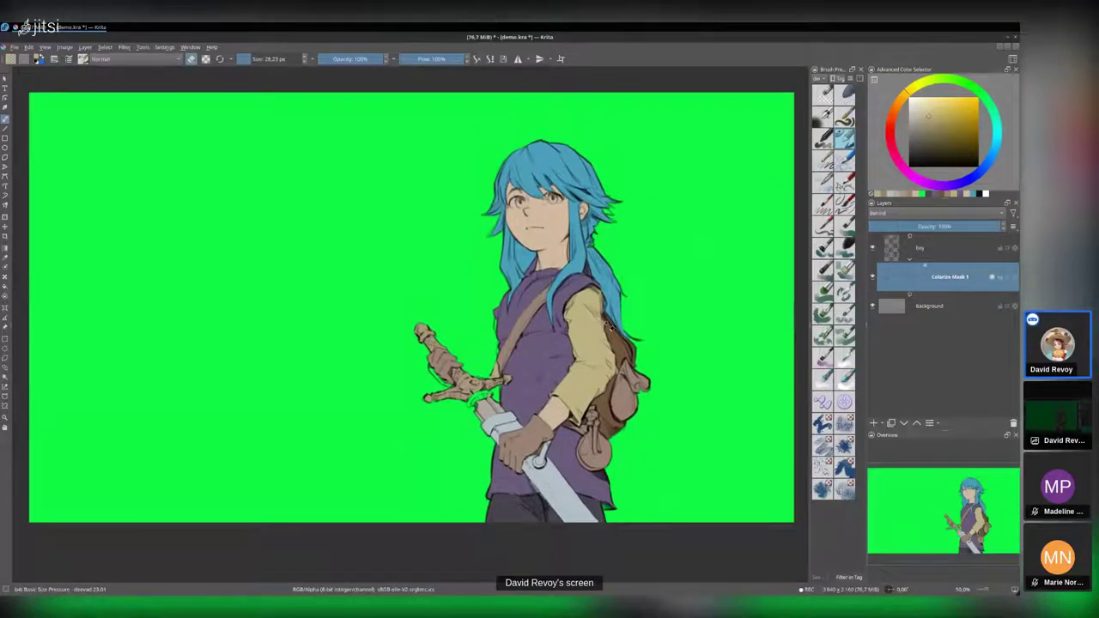
{"action": "scroll", "coordinate": [570, 288], "scroll_direction": "up", "scroll_amount": 1}
{"action": "scroll", "coordinate": [570, 288], "scroll_direction": "down", "scroll_amount": 1}
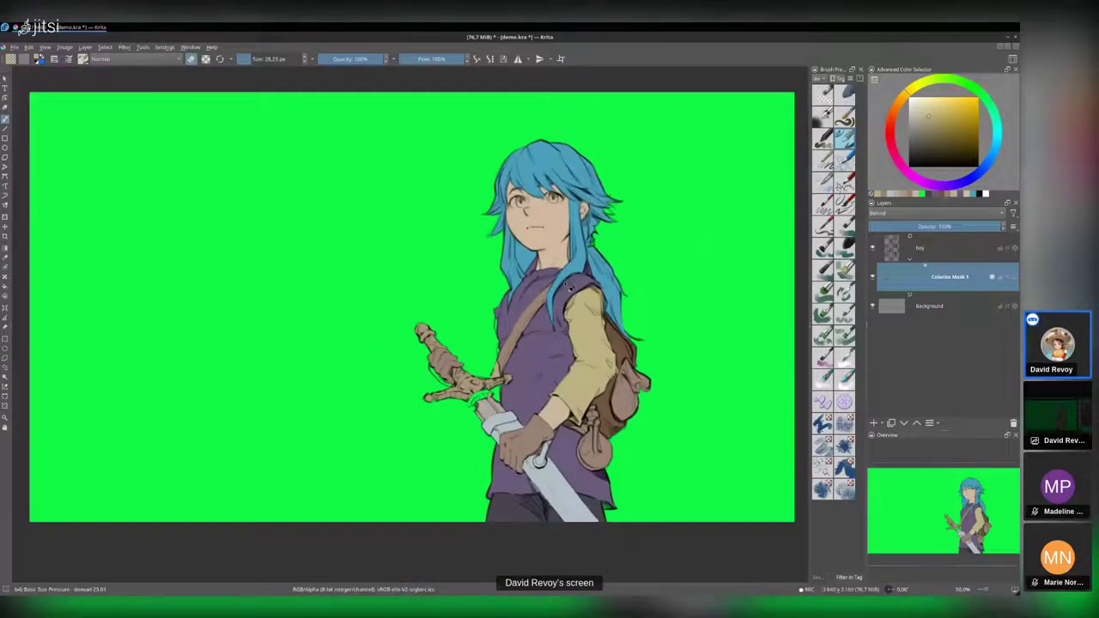
{"action": "scroll", "coordinate": [570, 286], "scroll_direction": "up", "scroll_amount": 1}
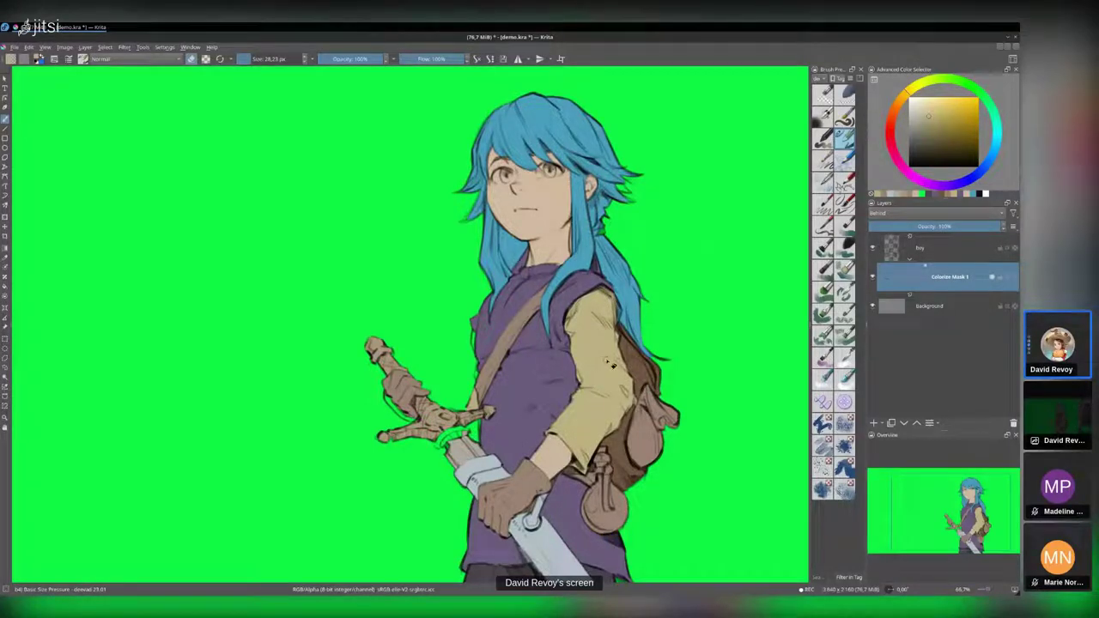
{"action": "scroll", "coordinate": [612, 362], "scroll_direction": "down", "scroll_amount": 1}
{"action": "scroll", "coordinate": [626, 231], "scroll_direction": "up", "scroll_amount": 3}
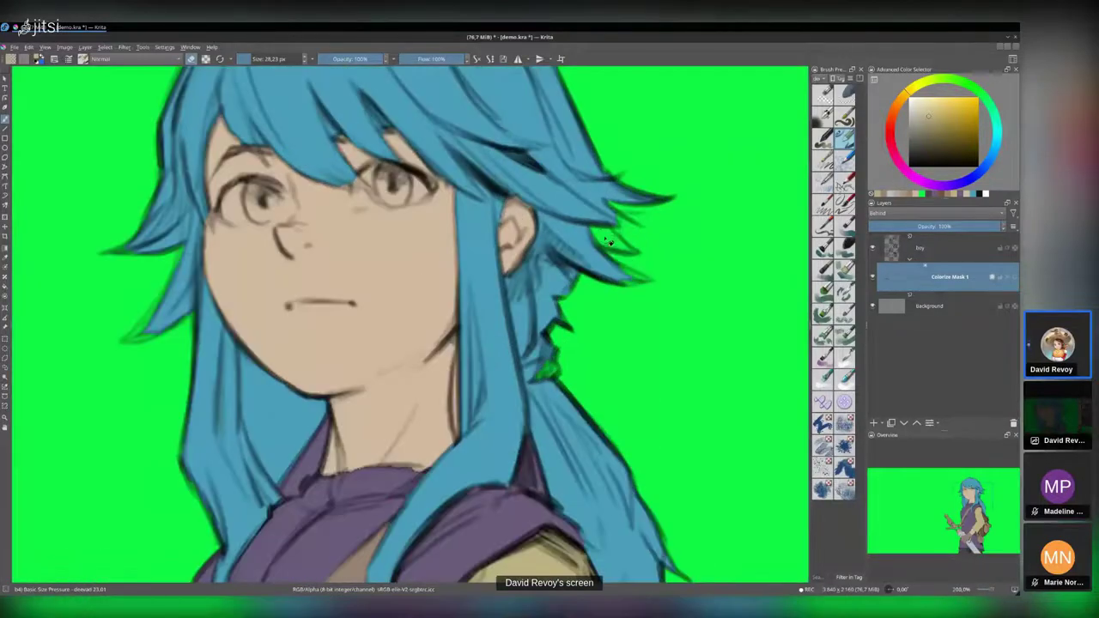
{"action": "scroll", "coordinate": [635, 361], "scroll_direction": "down", "scroll_amount": 2}
{"action": "left_click_drag", "start_coordinate": [646, 398], "coordinate": [621, 302]}
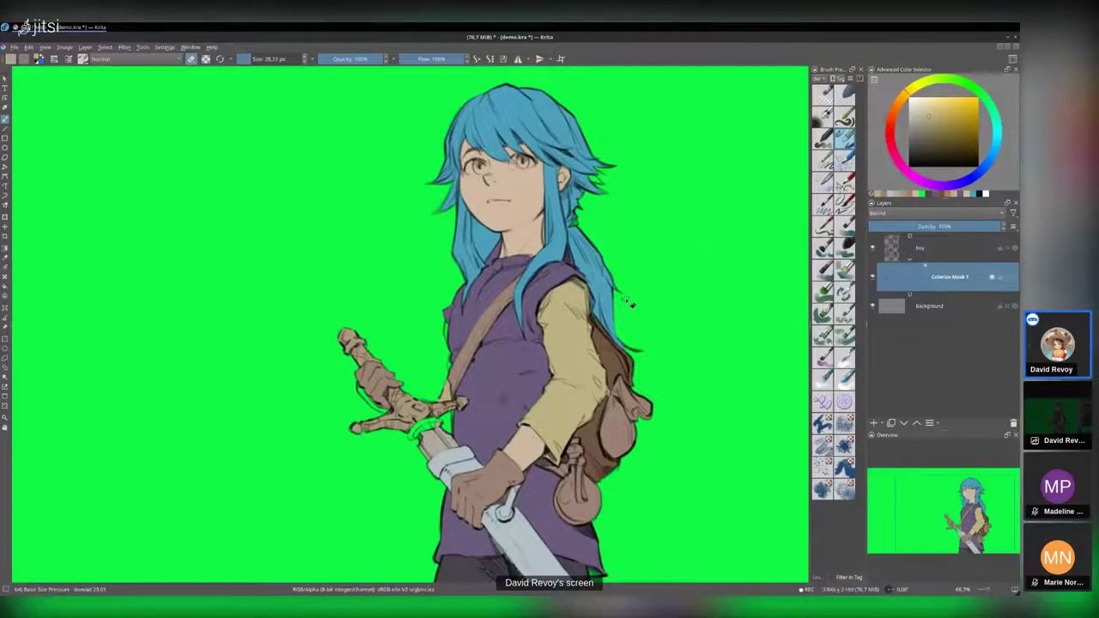
{"action": "scroll", "coordinate": [630, 304], "scroll_direction": "down", "scroll_amount": 1}
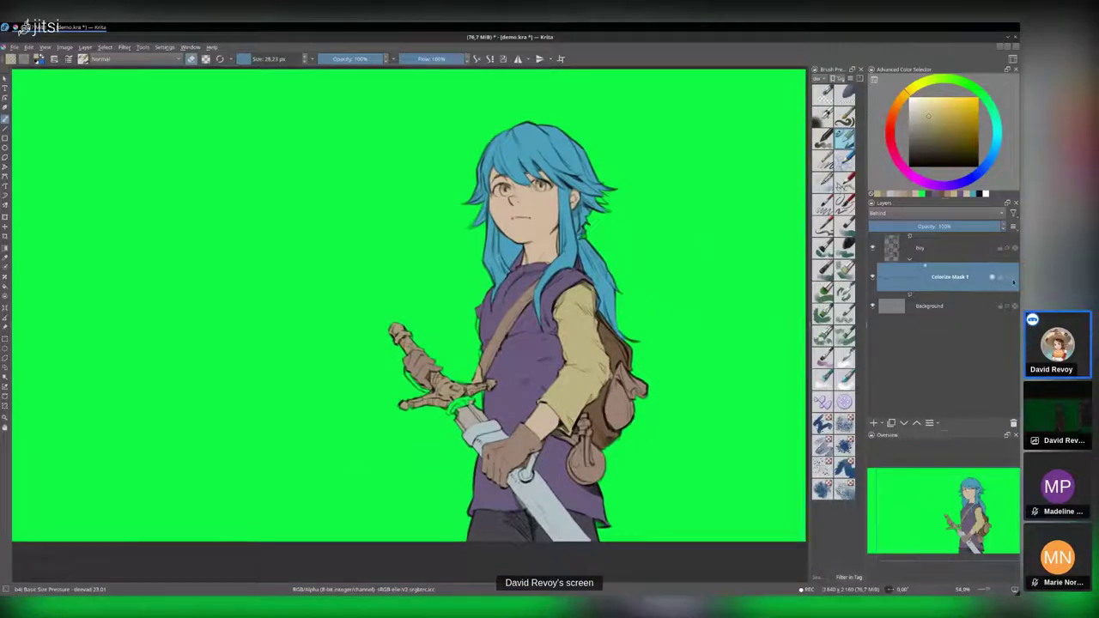
- Show the key strokes again and mark the gap between the boy's side lock and neck with the background green
{"action": "left_click", "coordinate": [1008, 283]}
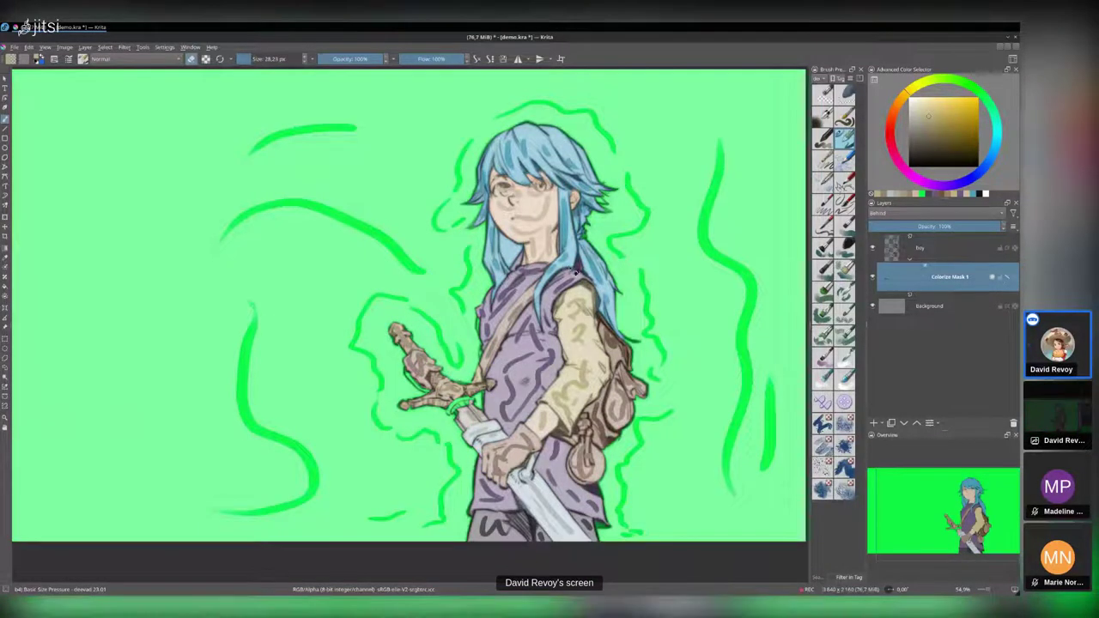
{"action": "scroll", "coordinate": [511, 276], "scroll_direction": "up", "scroll_amount": 1}
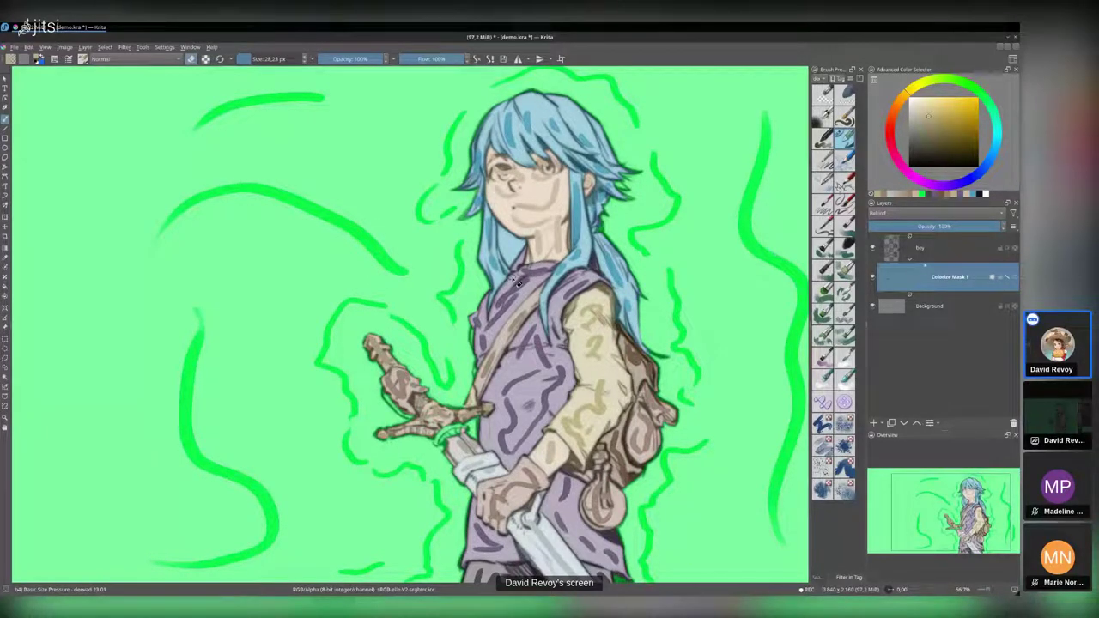
{"action": "left_click", "coordinate": [461, 269], "text": "ctrl"}
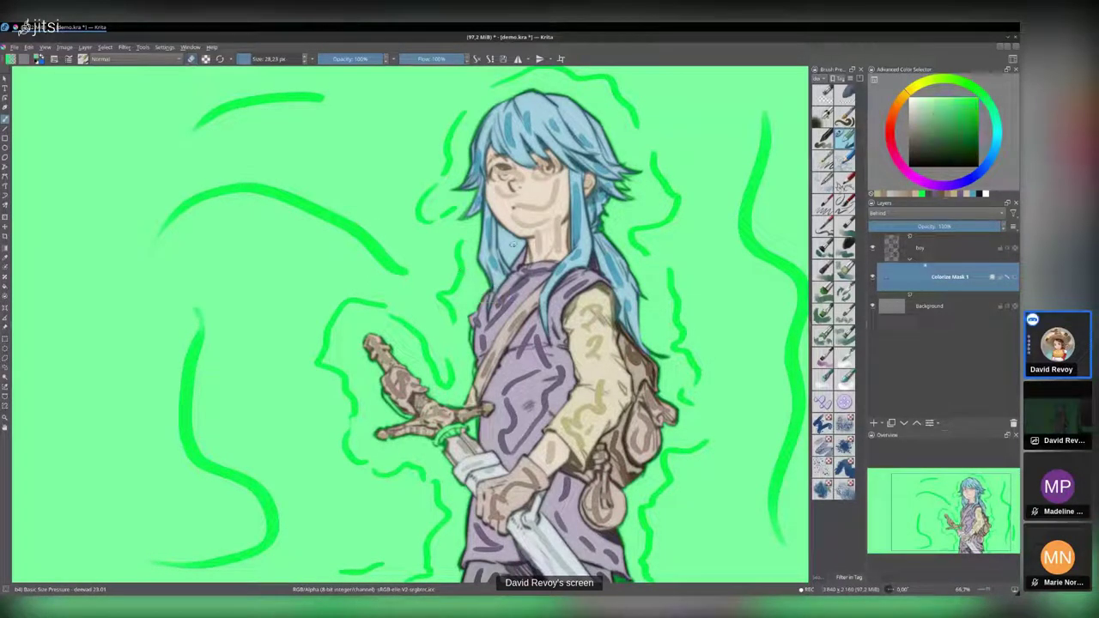
{"action": "left_click", "coordinate": [511, 246]}
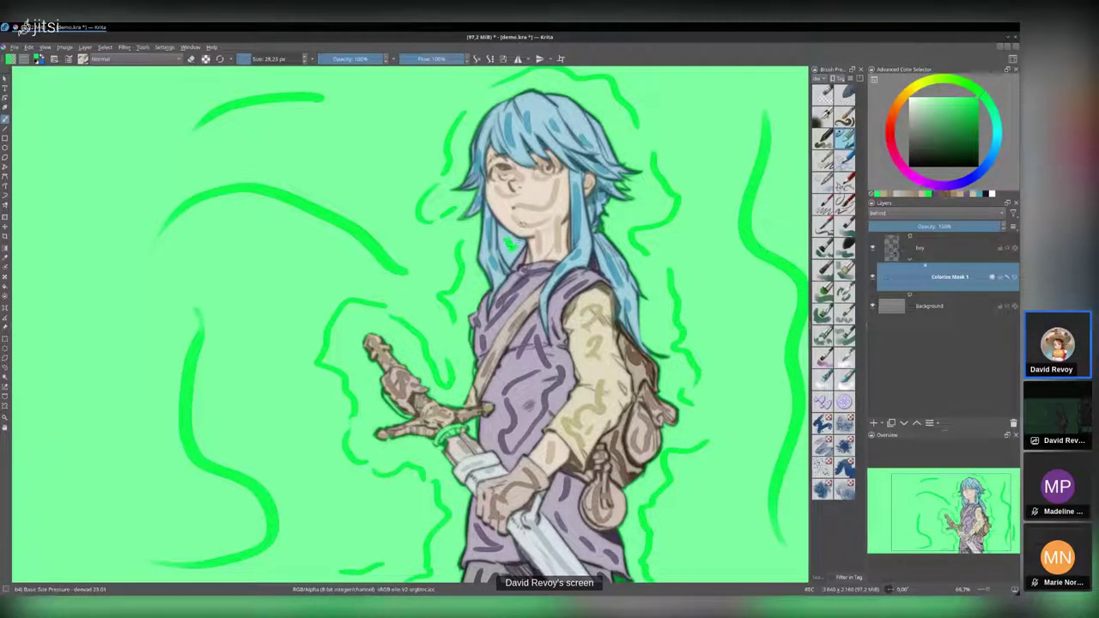
- Sample the hair's light blue and reduce the brush to about 20 px for small touch-up strokes
{"action": "left_click", "coordinate": [608, 167], "text": "ctrl"}
{"action": "key", "text": "bracketleft"}
{"action": "key", "text": "bracketleft"}
{"action": "key", "text": "bracketleft"}
{"action": "key", "text": "bracketleft"}
{"action": "key", "text": "bracketleft"}
{"action": "key", "text": "bracketleft"}
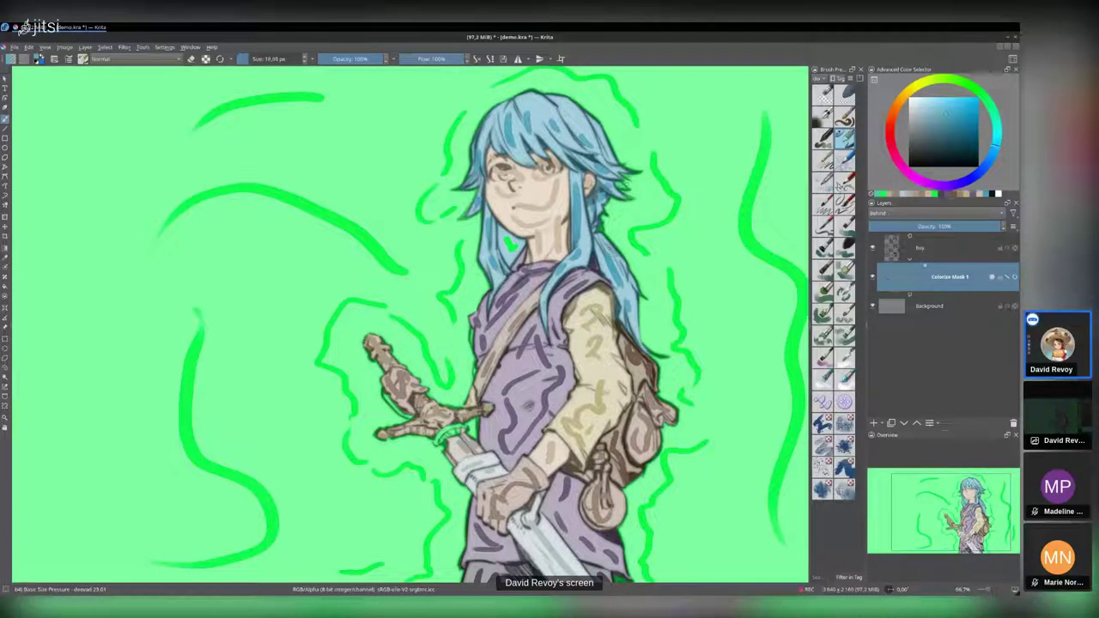
- Sample the clothing and sword colours and paint small corrective key strokes over the sword guard's stray green and beside the tunic
{"action": "left_click", "coordinate": [549, 400], "text": "ctrl"}
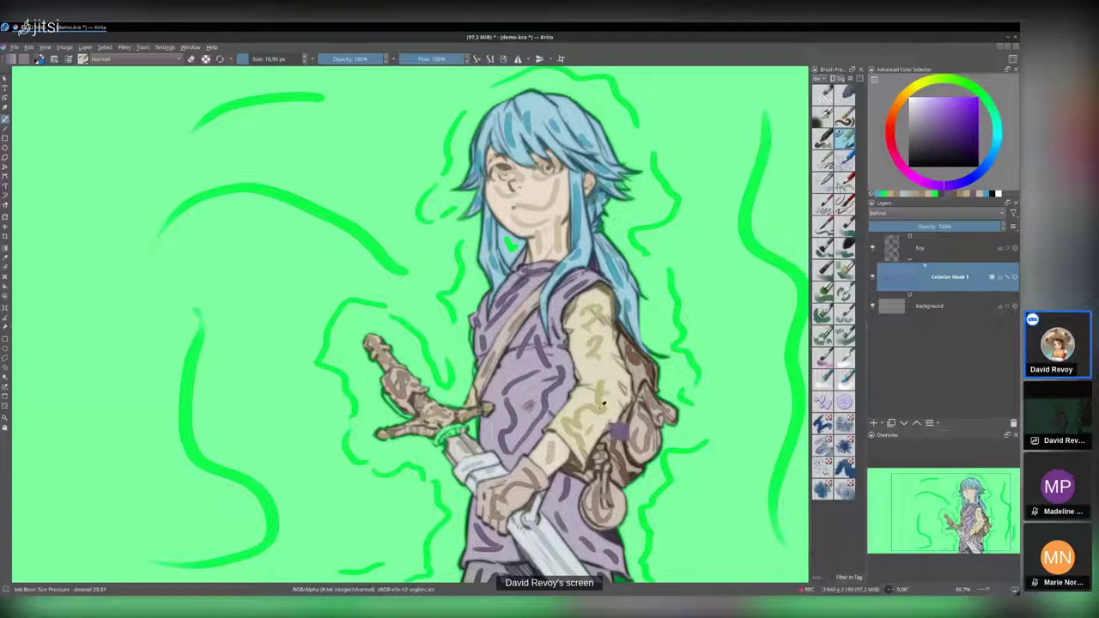
{"action": "left_click", "coordinate": [614, 429], "text": "ctrl"}
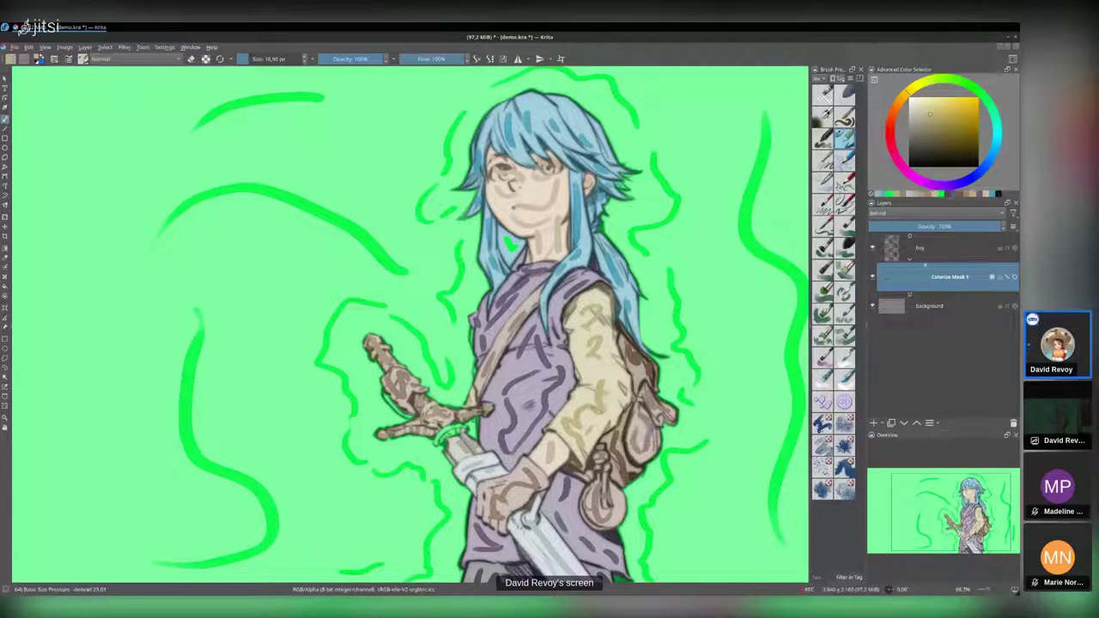
{"action": "left_click", "coordinate": [495, 471], "text": "ctrl"}
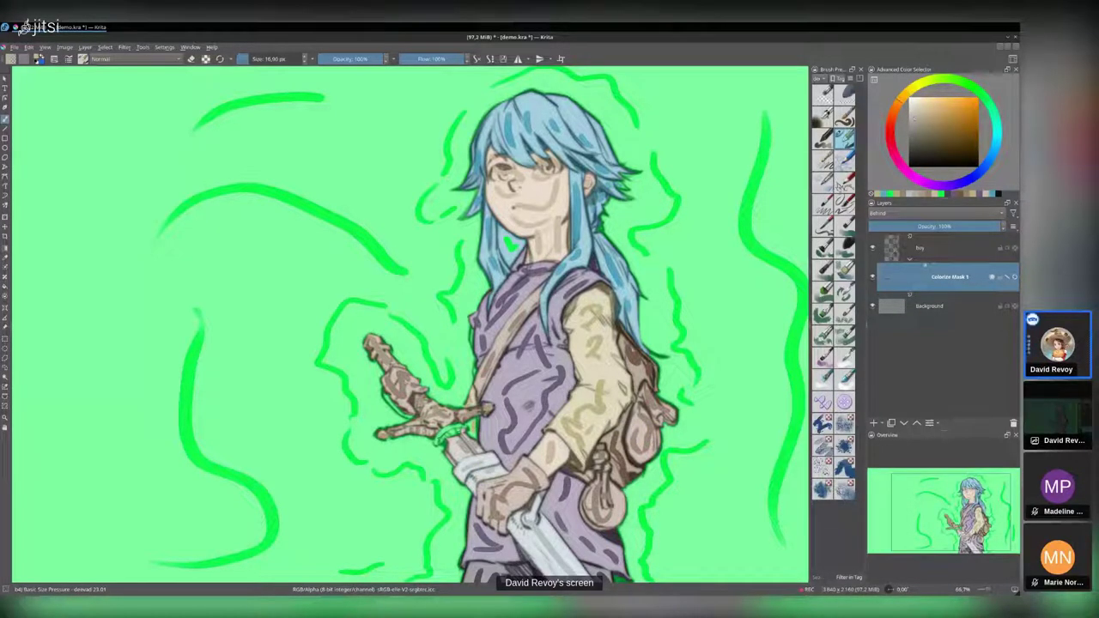
{"action": "left_click", "coordinate": [444, 435], "text": "ctrl"}
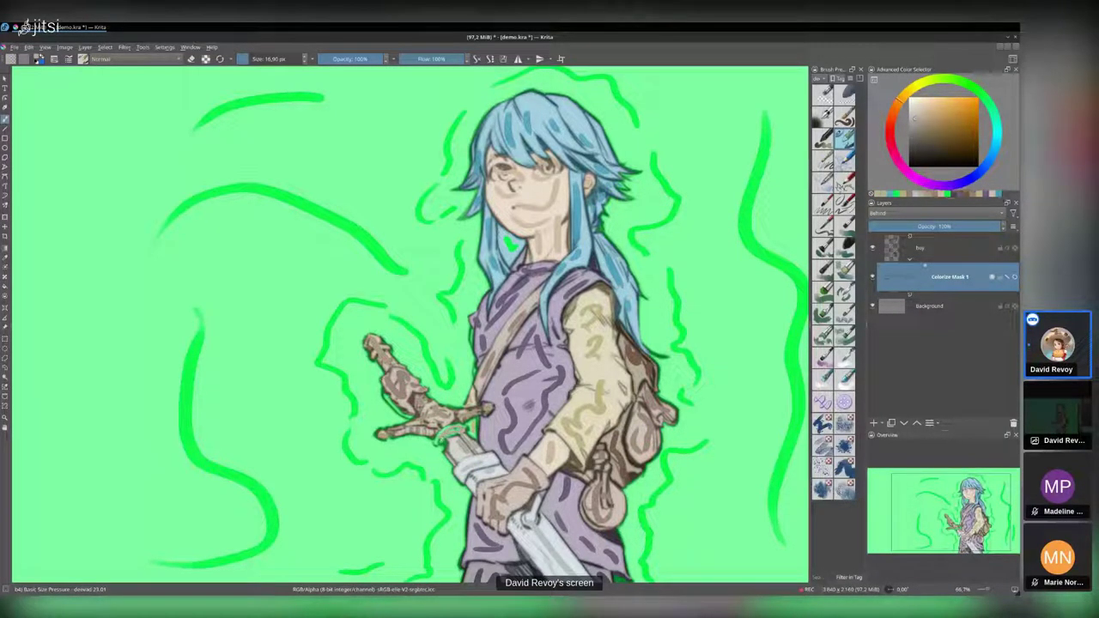
{"action": "left_click", "coordinate": [592, 319], "text": "ctrl"}
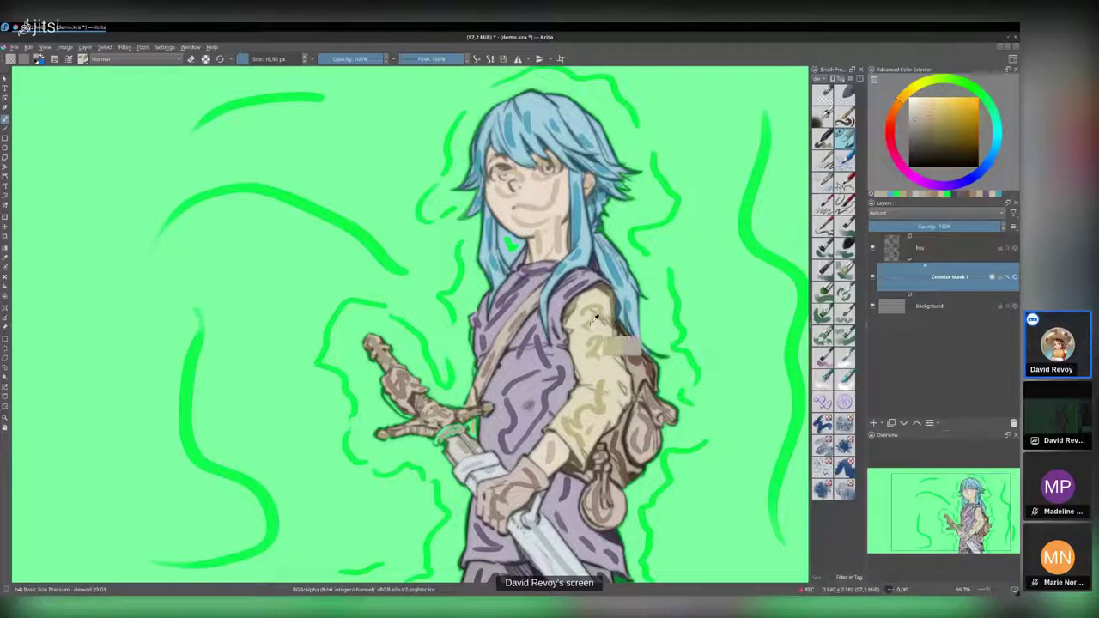
{"action": "left_click_drag", "start_coordinate": [474, 340], "coordinate": [470, 340]}
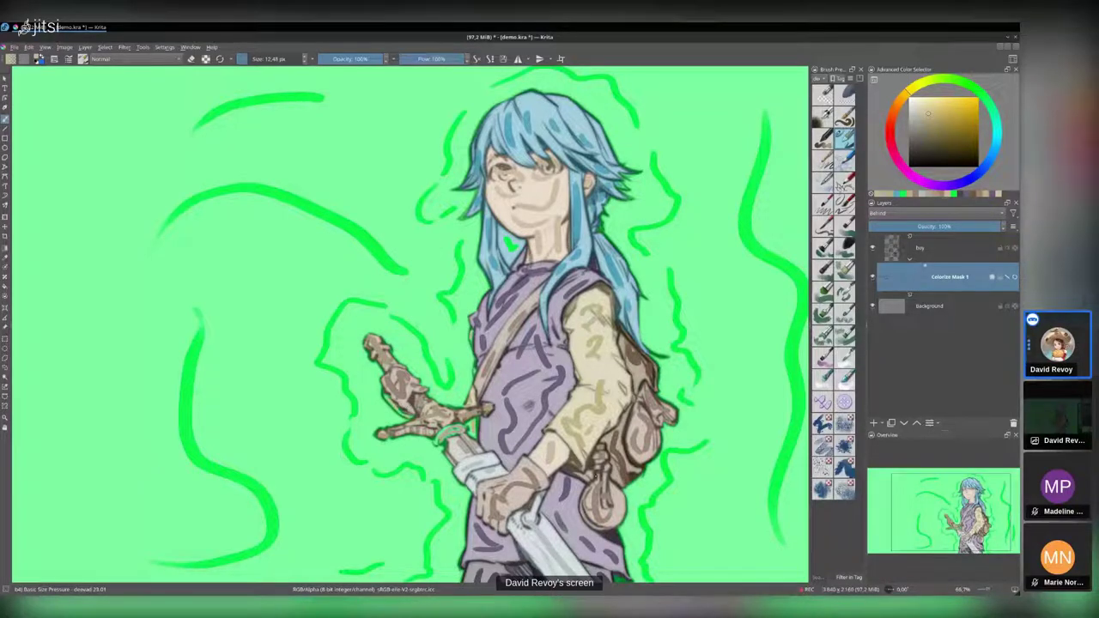
- Update the colorize mask and hide its key strokes to check the corrected flat colours
{"action": "scroll", "coordinate": [595, 477], "scroll_direction": "down", "scroll_amount": 1}
{"action": "left_click_drag", "start_coordinate": [592, 392], "coordinate": [564, 397]}
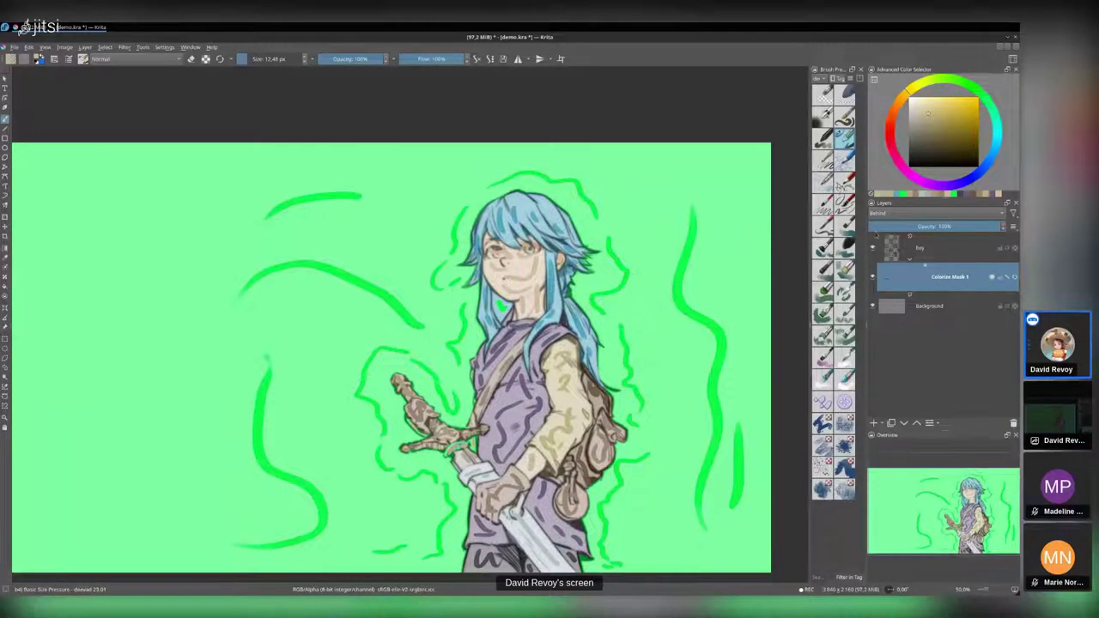
{"action": "left_click", "coordinate": [1014, 278]}
{"action": "left_click", "coordinate": [1009, 281]}
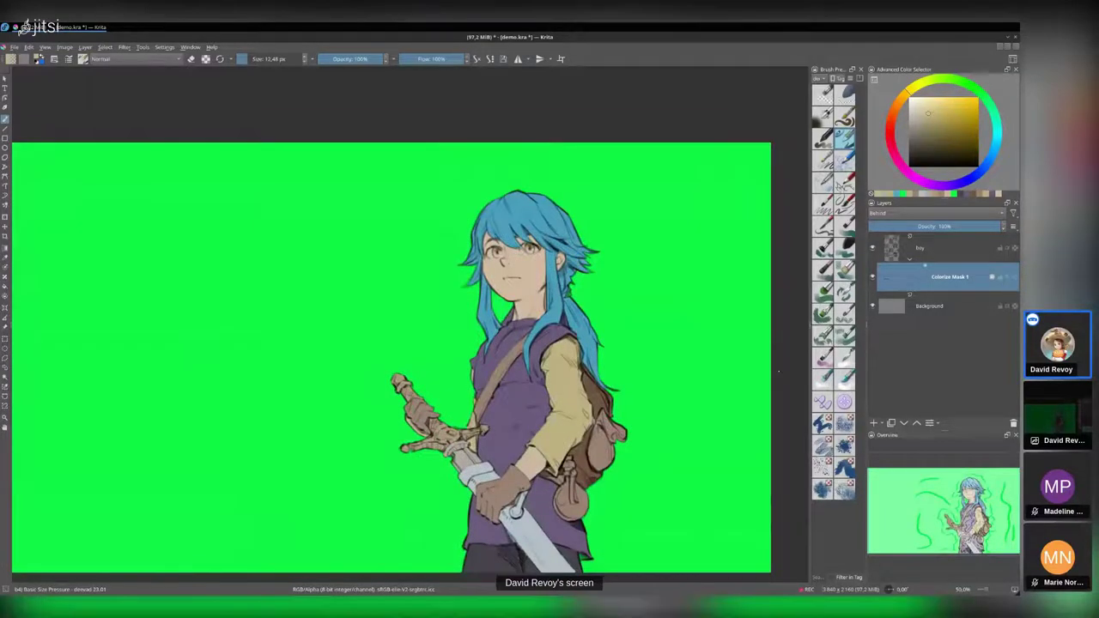
{"action": "scroll", "coordinate": [644, 349], "scroll_direction": "up", "scroll_amount": 2}
{"action": "scroll", "coordinate": [503, 379], "scroll_direction": "down", "scroll_amount": 1}
{"action": "left_click_drag", "start_coordinate": [522, 412], "coordinate": [623, 312]}
{"action": "scroll", "coordinate": [640, 277], "scroll_direction": "down", "scroll_amount": 1}
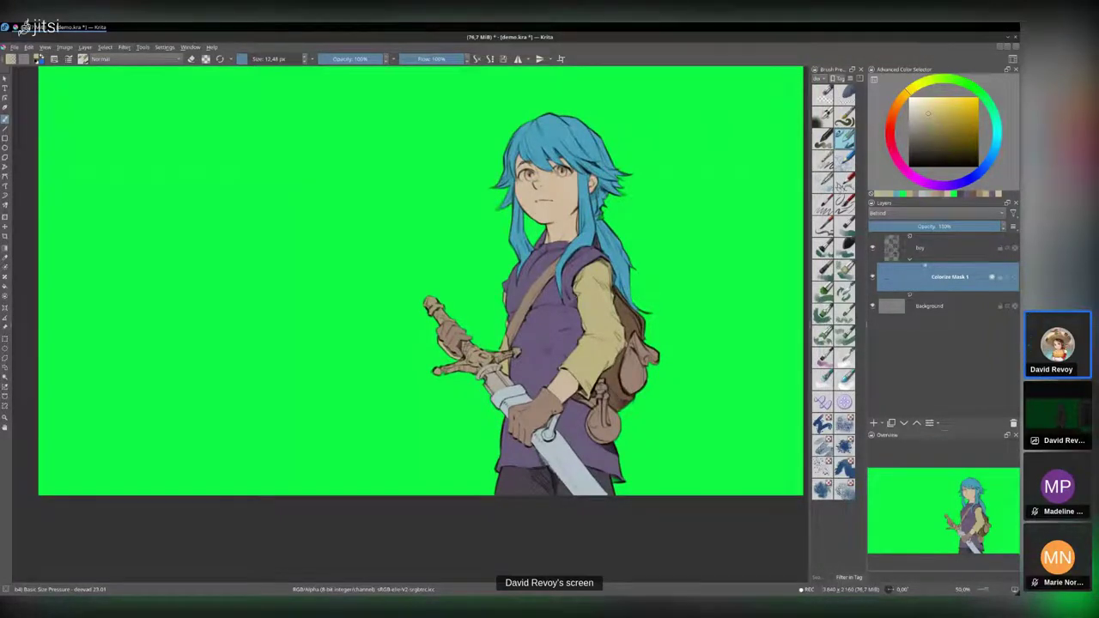
- Convert the finished colorize mask into a regular paint layer
{"action": "right_click", "coordinate": [947, 278]}
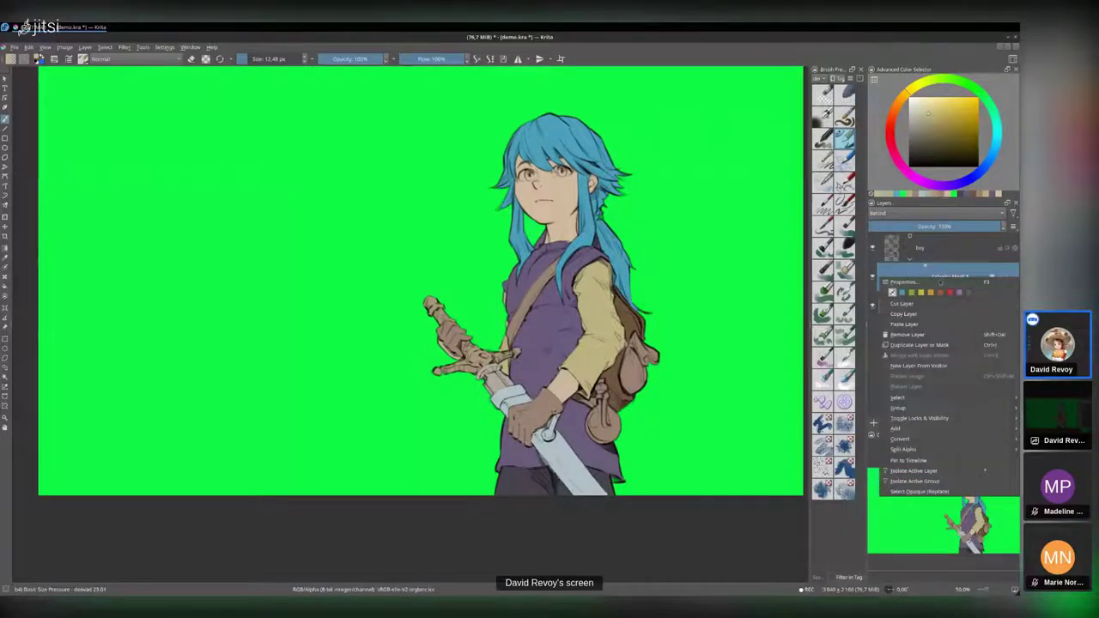
{"action": "mouse_move", "coordinate": [917, 441]}
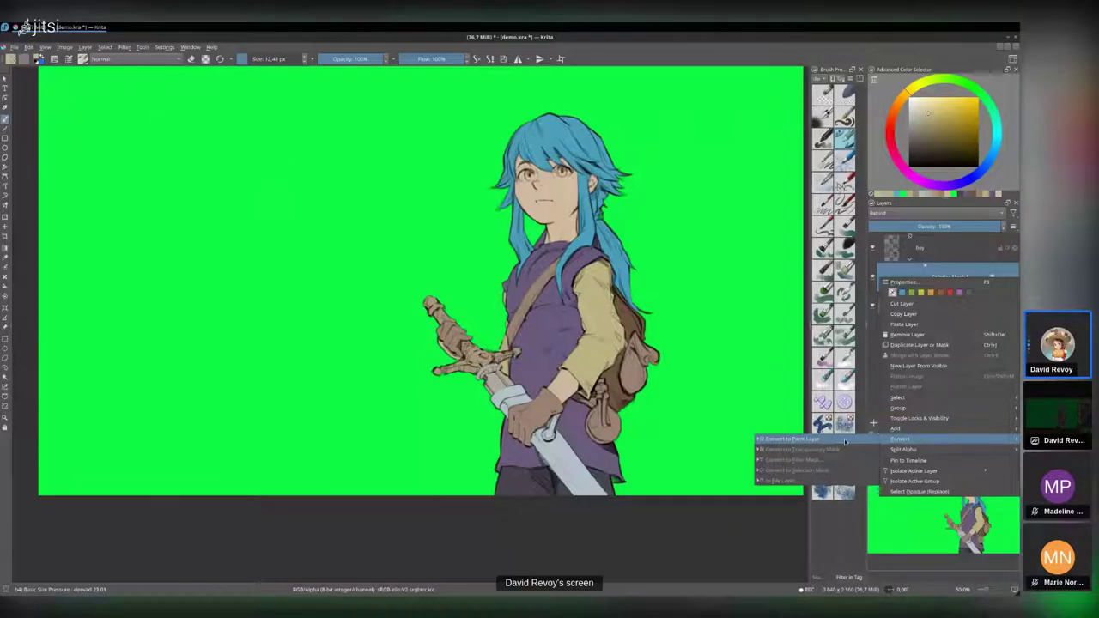
{"action": "left_click", "coordinate": [844, 439]}
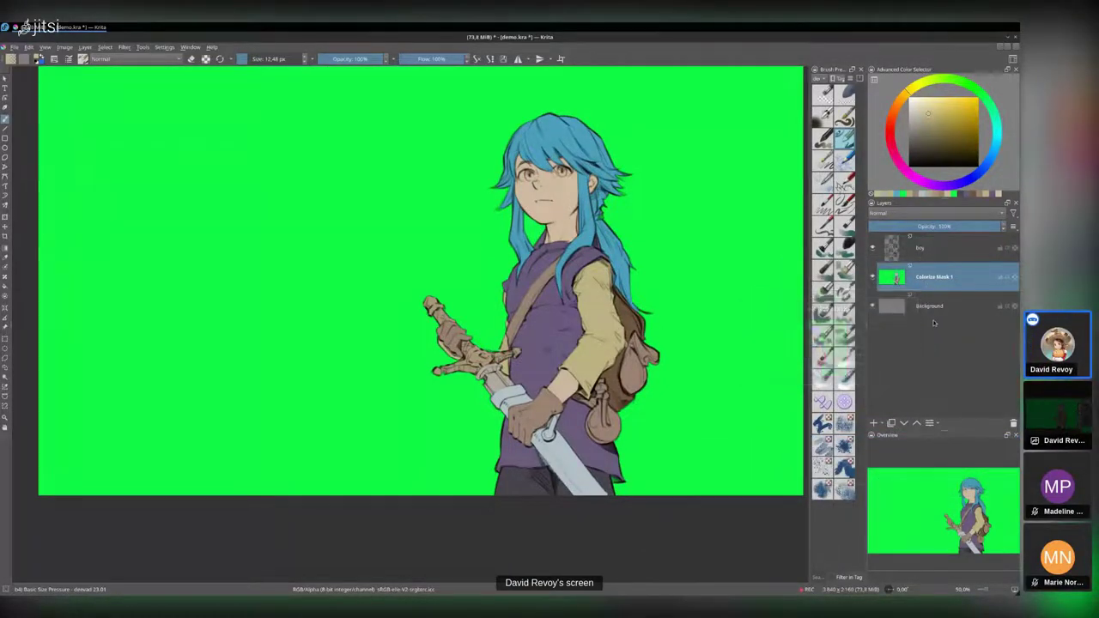
- Hide the boy's line art to inspect the converted flat colours on their own, and show it again
{"action": "mouse_move", "coordinate": [896, 279]}
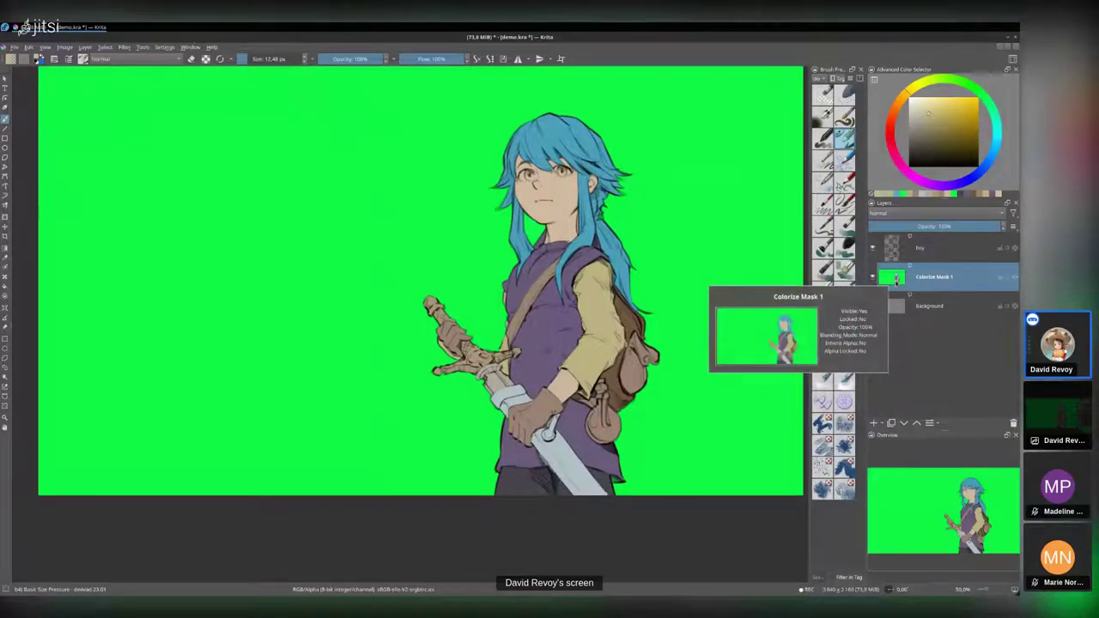
{"action": "left_click", "coordinate": [873, 249]}
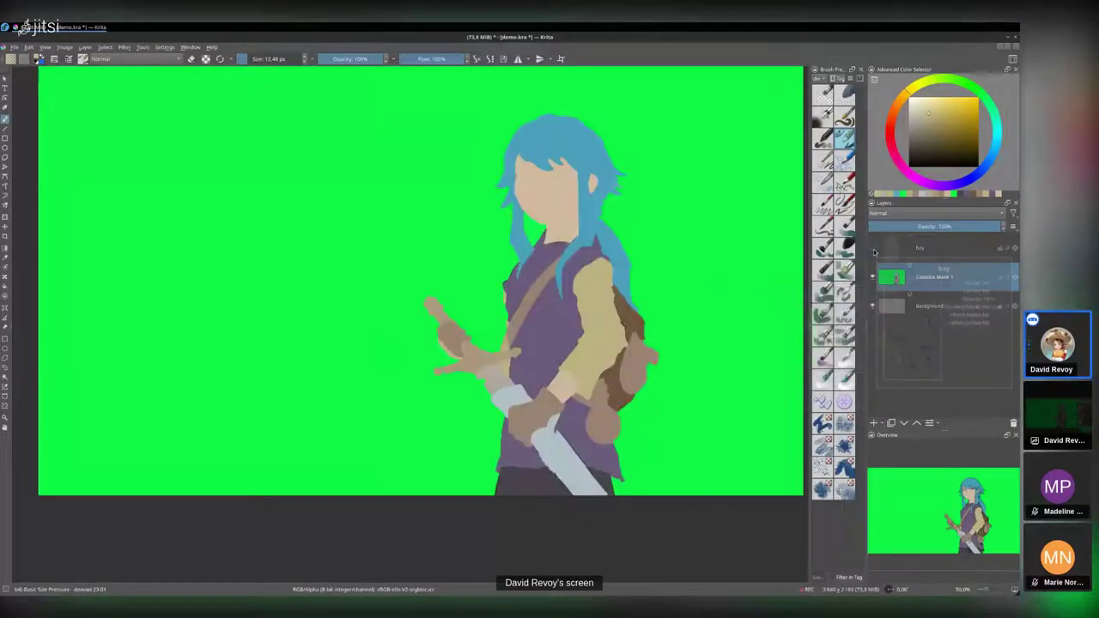
{"action": "scroll", "coordinate": [598, 310], "scroll_direction": "up", "scroll_amount": 4}
{"action": "scroll", "coordinate": [601, 306], "scroll_direction": "down", "scroll_amount": 4}
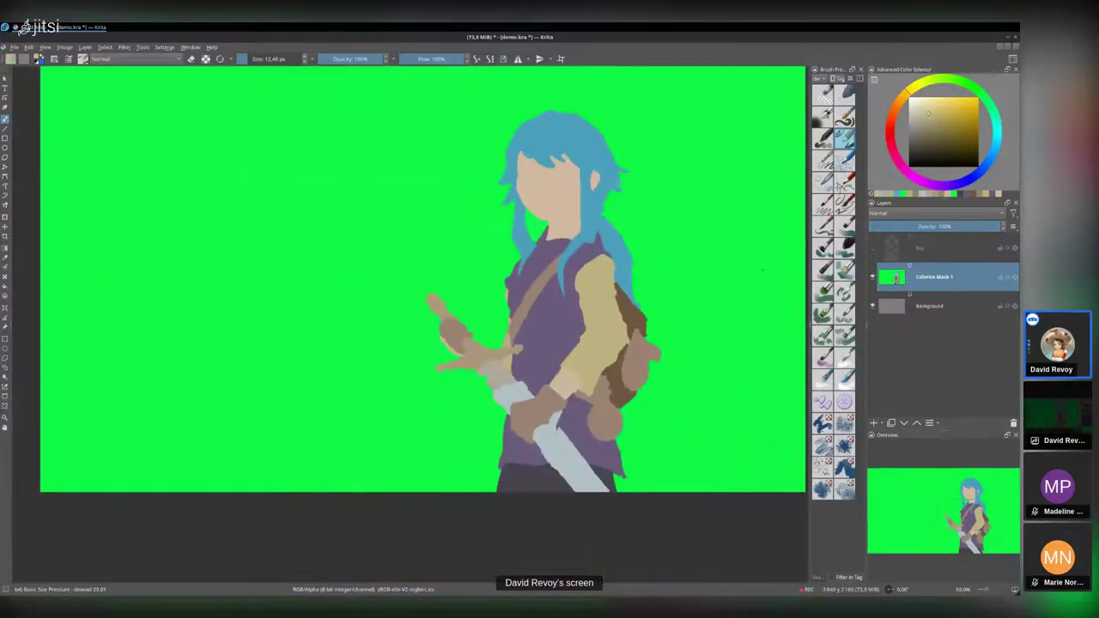
{"action": "left_click", "coordinate": [873, 249]}
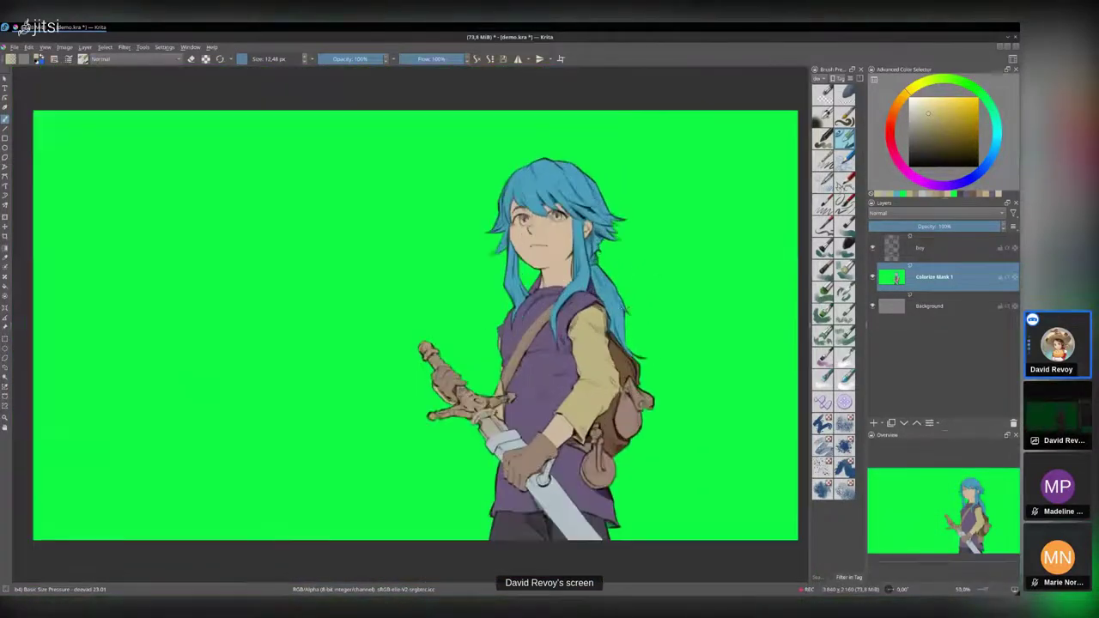
{"action": "scroll", "coordinate": [649, 303], "scroll_direction": "down", "scroll_amount": 1}
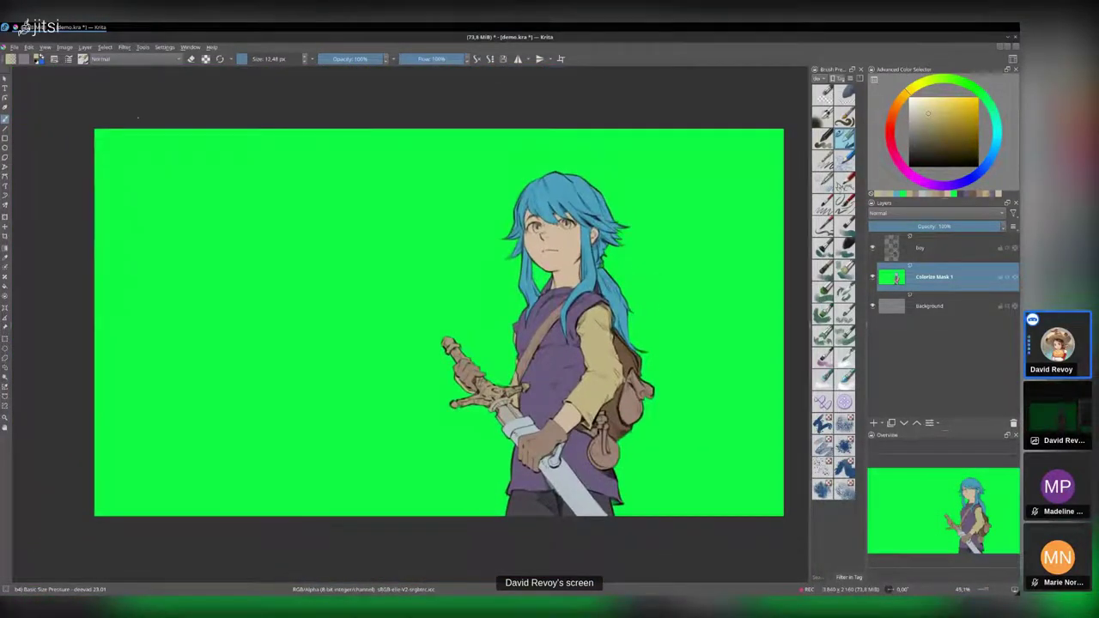
- Select the bright green surroundings on the flat-colour layer by colour and delete them
{"action": "left_click", "coordinate": [53, 59]}
{"action": "left_click", "coordinate": [53, 59]}
{"action": "left_click", "coordinate": [5, 381]}
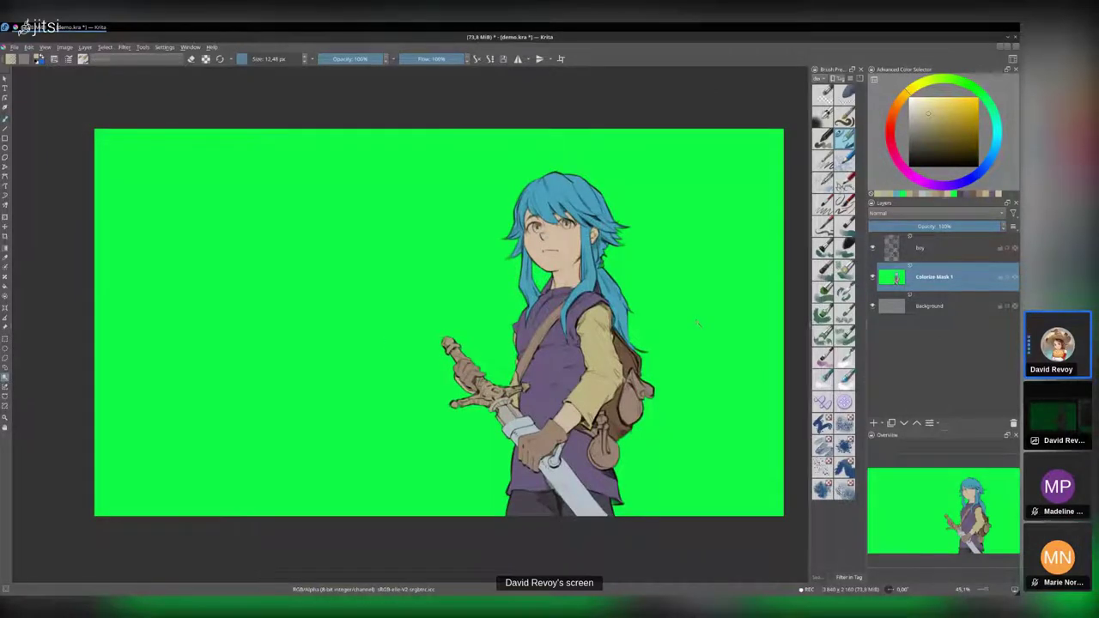
{"action": "key", "text": "ctrl+a"}
{"action": "key", "text": "Delete"}
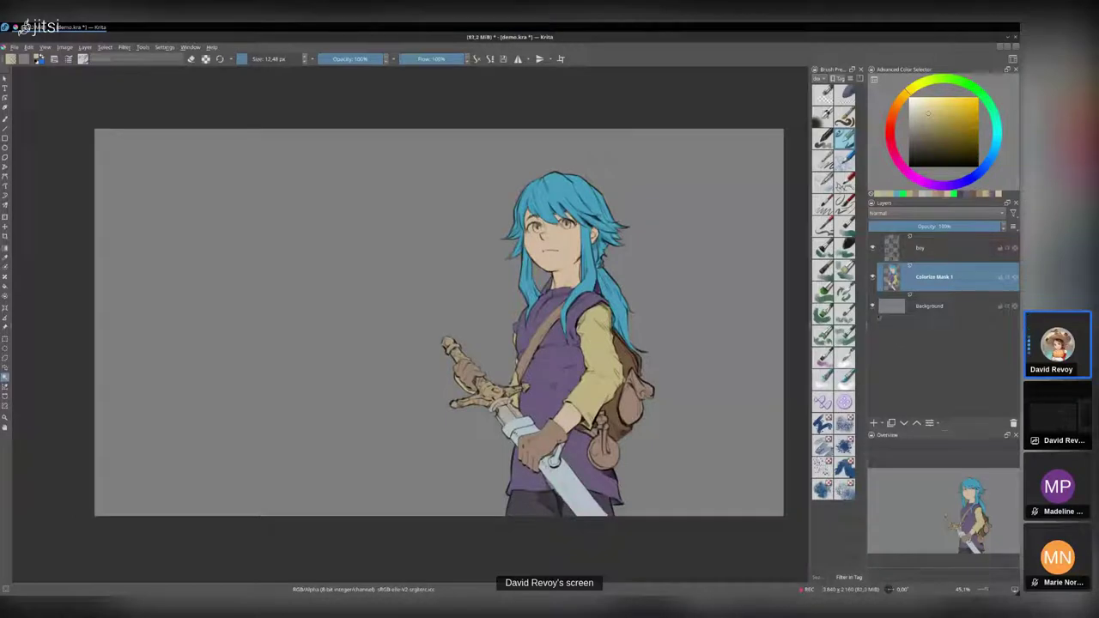
- Make the Background layer active and save an incremental version of the file, demo_001.kra
{"action": "left_click", "coordinate": [927, 307]}
{"action": "mouse_move", "coordinate": [647, 307]}
{"action": "left_mouse_down"}
{"action": "mouse_move", "coordinate": [633, 286]}
{"action": "mouse_move", "coordinate": [630, 297]}
{"action": "left_mouse_up"}
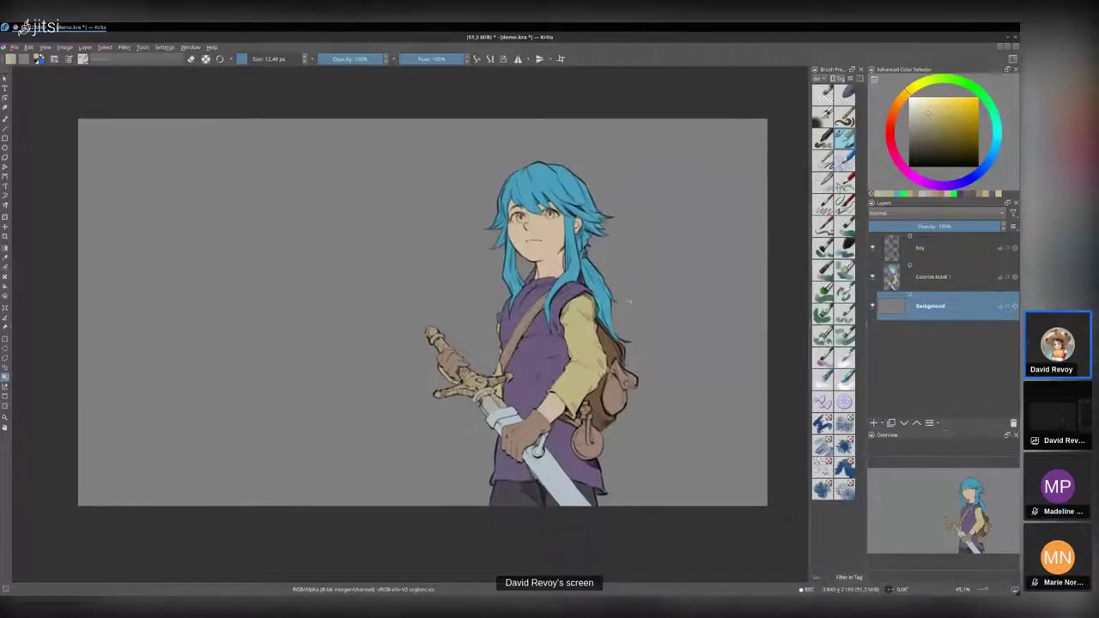
{"action": "left_click", "coordinate": [14, 47]}
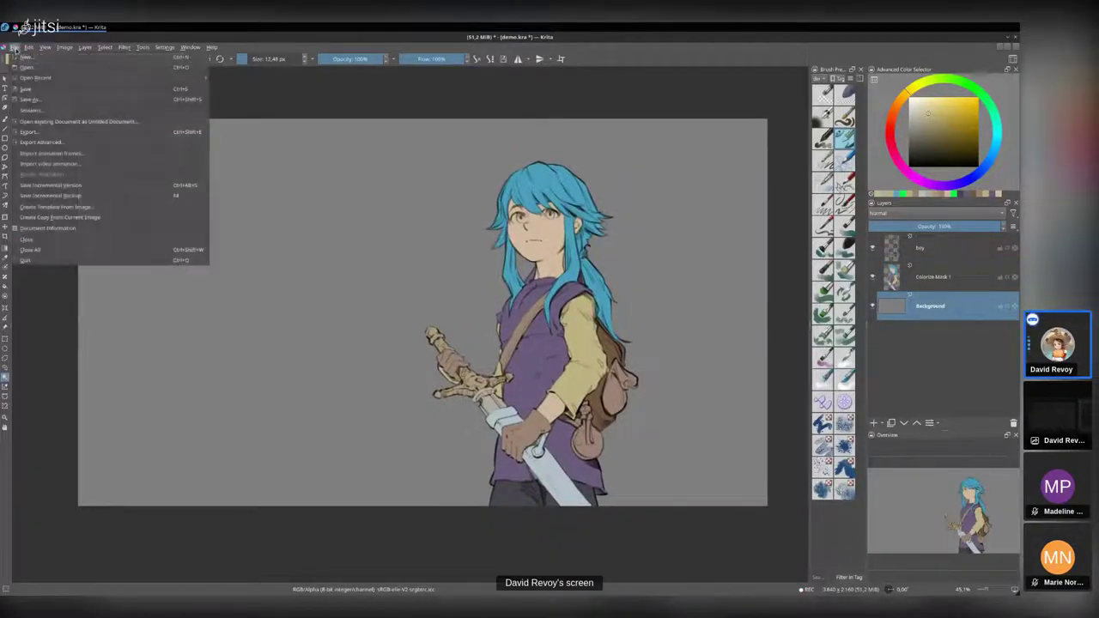
{"action": "left_click", "coordinate": [51, 184]}
{"action": "left_click_drag", "start_coordinate": [736, 306], "coordinate": [721, 303]}
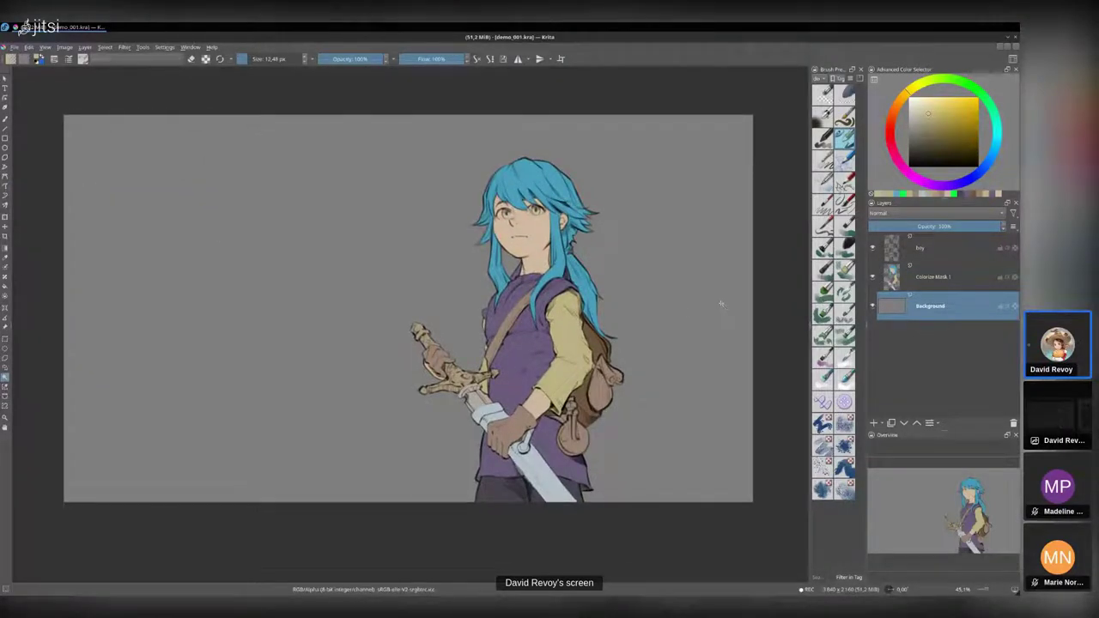
- Choose the Shape Blocker Textured brush, enlarge it, and pick a light orange-red for painting the sunset background
{"action": "left_click", "coordinate": [847, 273]}
{"action": "key", "text": "b"}
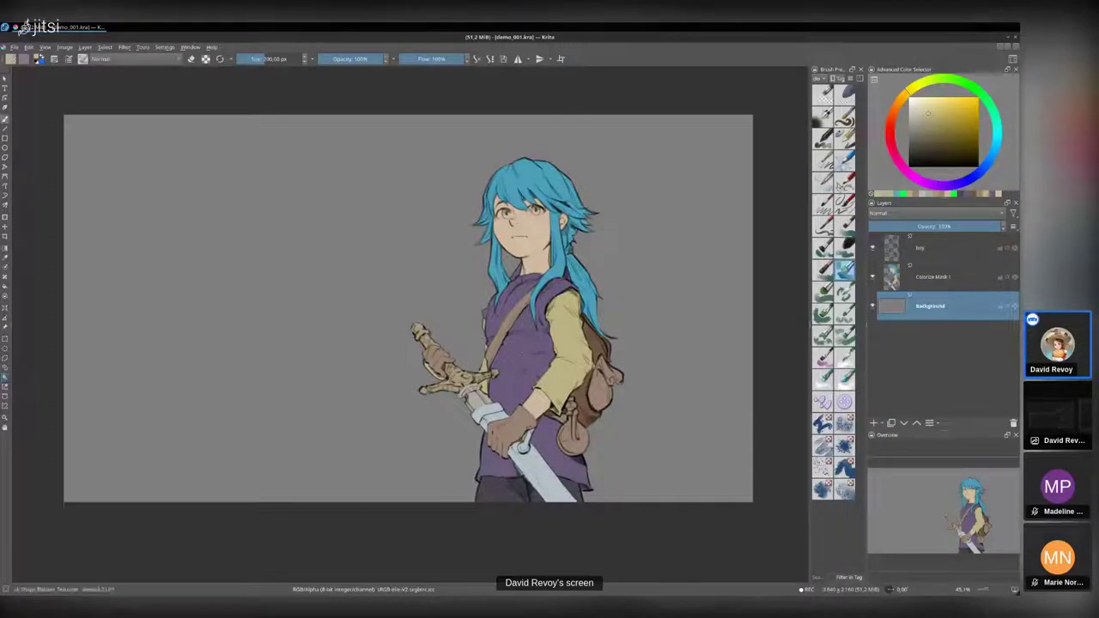
{"action": "left_click_drag", "start_coordinate": [570, 310], "coordinate": [605, 309]}
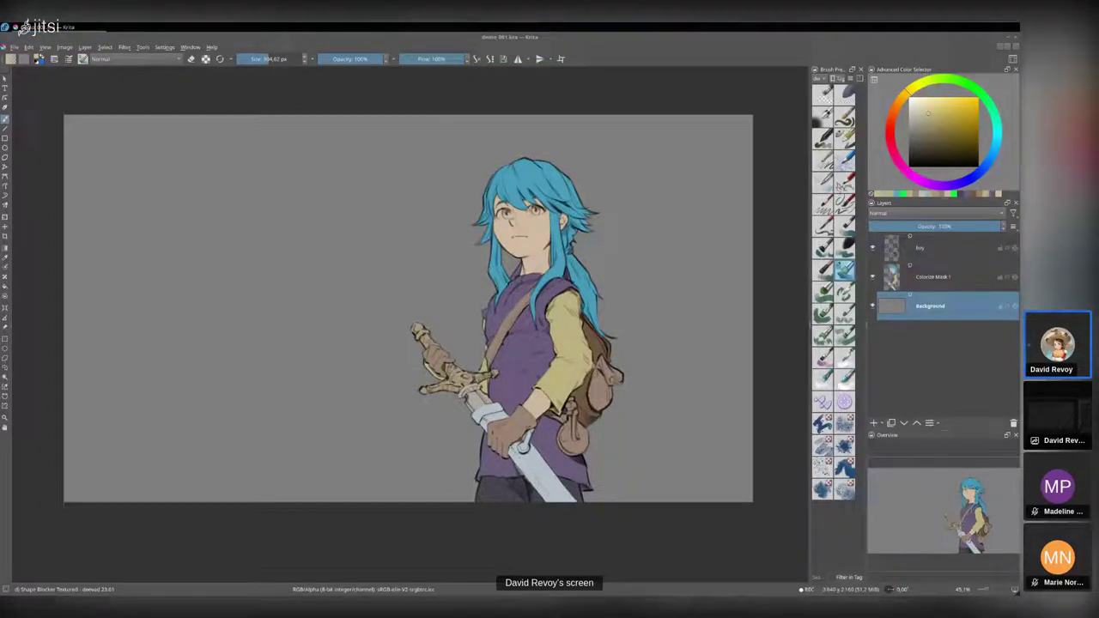
{"action": "left_click", "coordinate": [891, 119]}
{"action": "left_click", "coordinate": [948, 108]}
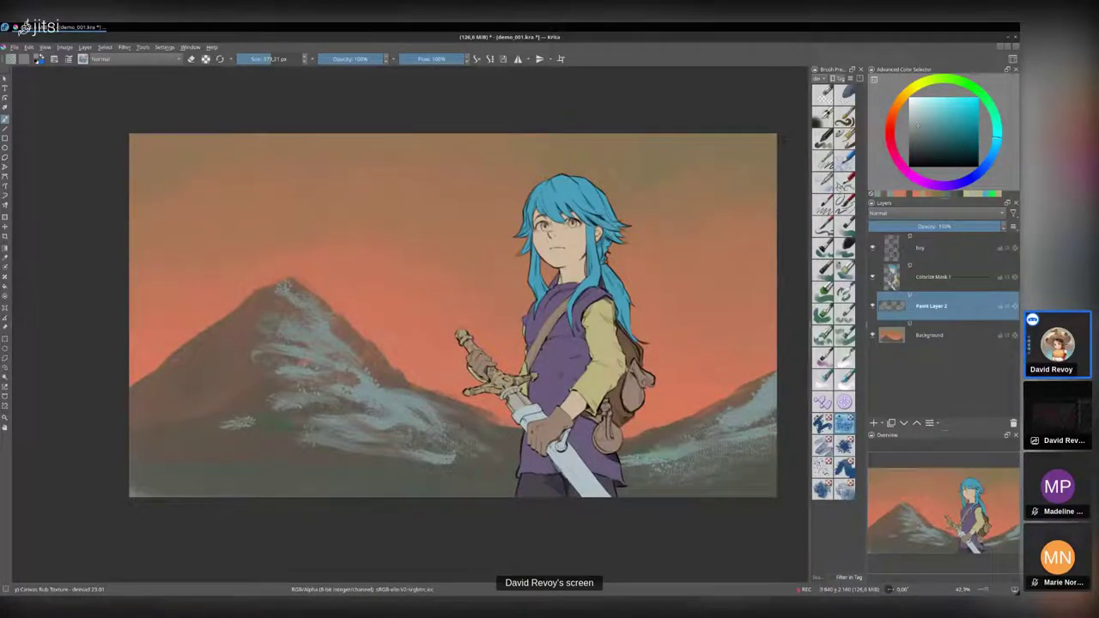
- Sample mountain shadow colours and rub canvas-textured strokes over the lower slopes of both mountains
{"action": "left_click", "coordinate": [206, 371], "text": "ctrl"}
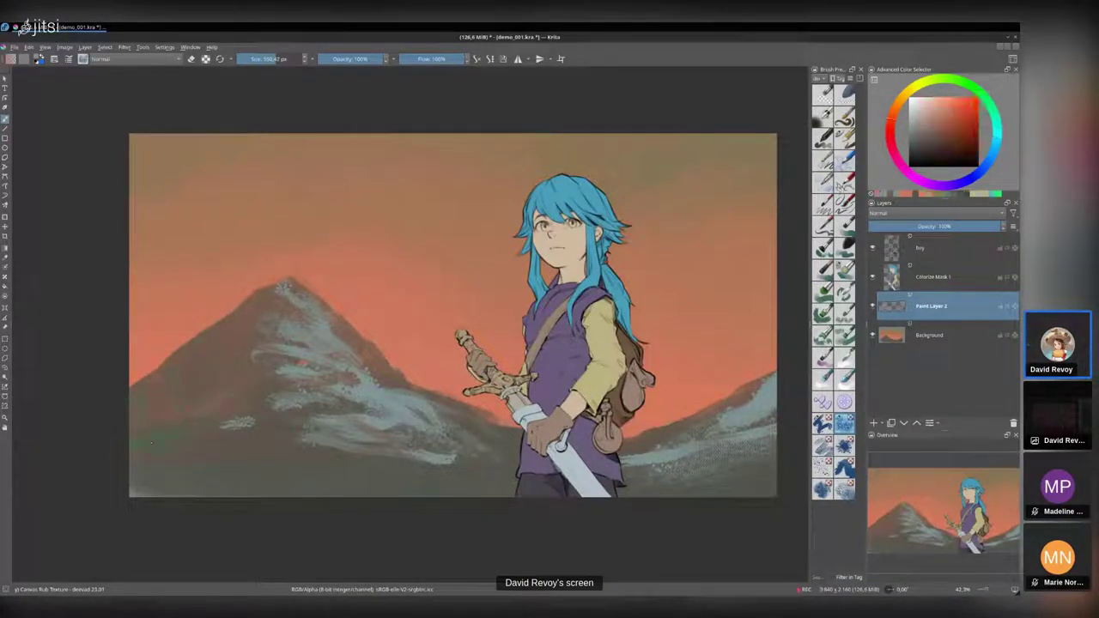
{"action": "left_click_drag", "start_coordinate": [373, 443], "coordinate": [449, 442]}
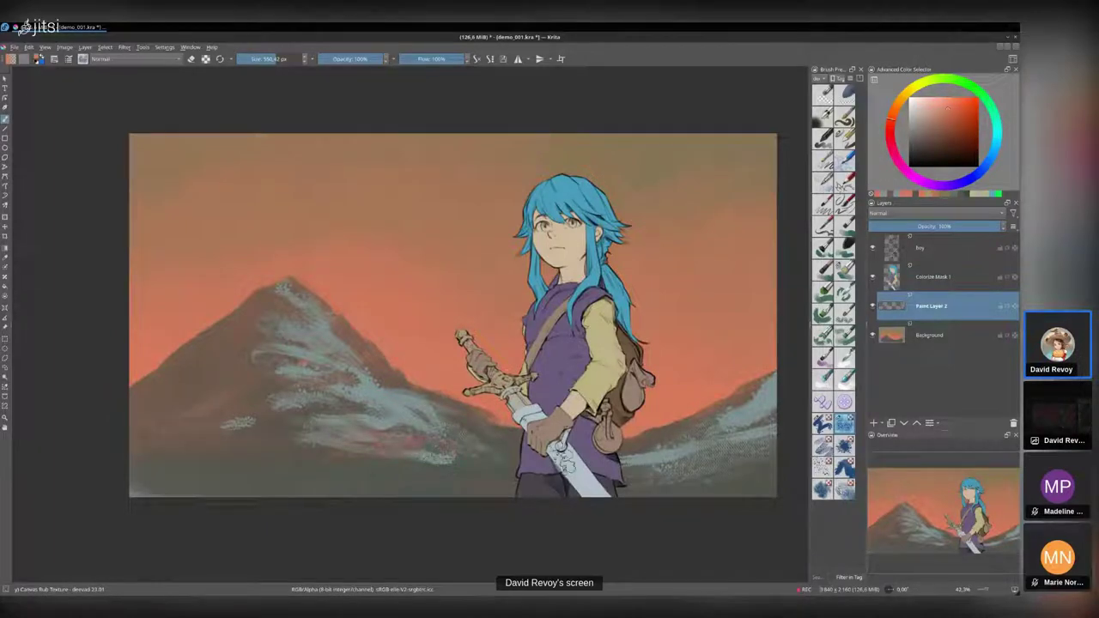
{"action": "left_click", "coordinate": [735, 467], "text": "ctrl"}
{"action": "mouse_move", "coordinate": [635, 466]}
{"action": "left_mouse_down"}
{"action": "mouse_move", "coordinate": [676, 458]}
{"action": "mouse_move", "coordinate": [767, 410]}
{"action": "left_mouse_up"}
{"action": "left_click_drag", "start_coordinate": [339, 425], "coordinate": [419, 455]}
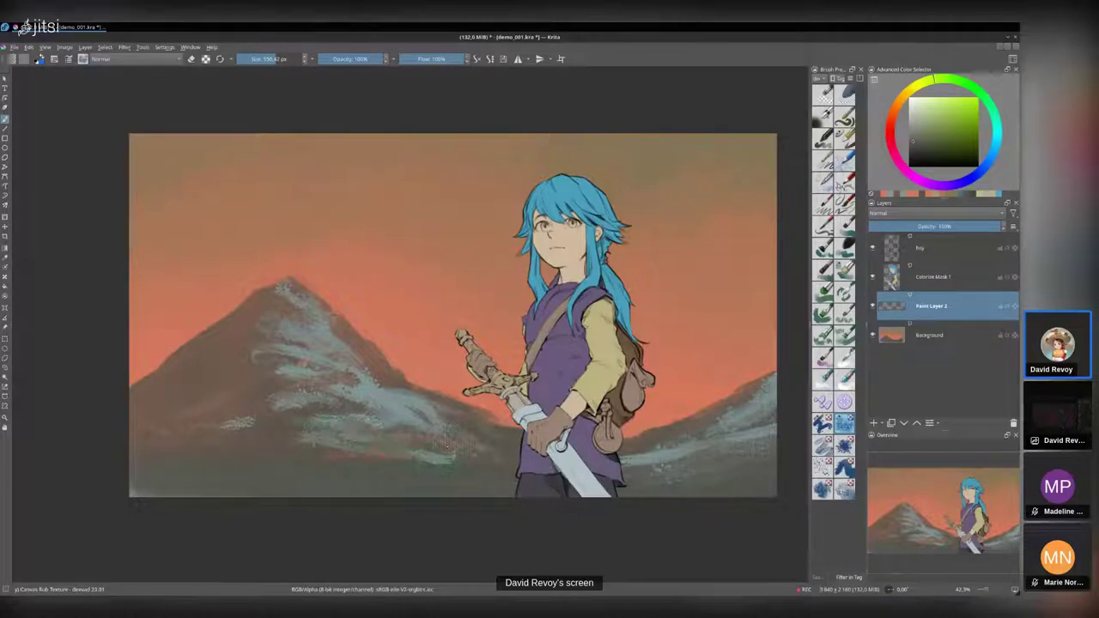
- Switch to the Bristle Tilt Modeling brush and blend the left mountain's snow into its rock with sampled colours
{"action": "left_click", "coordinate": [845, 292]}
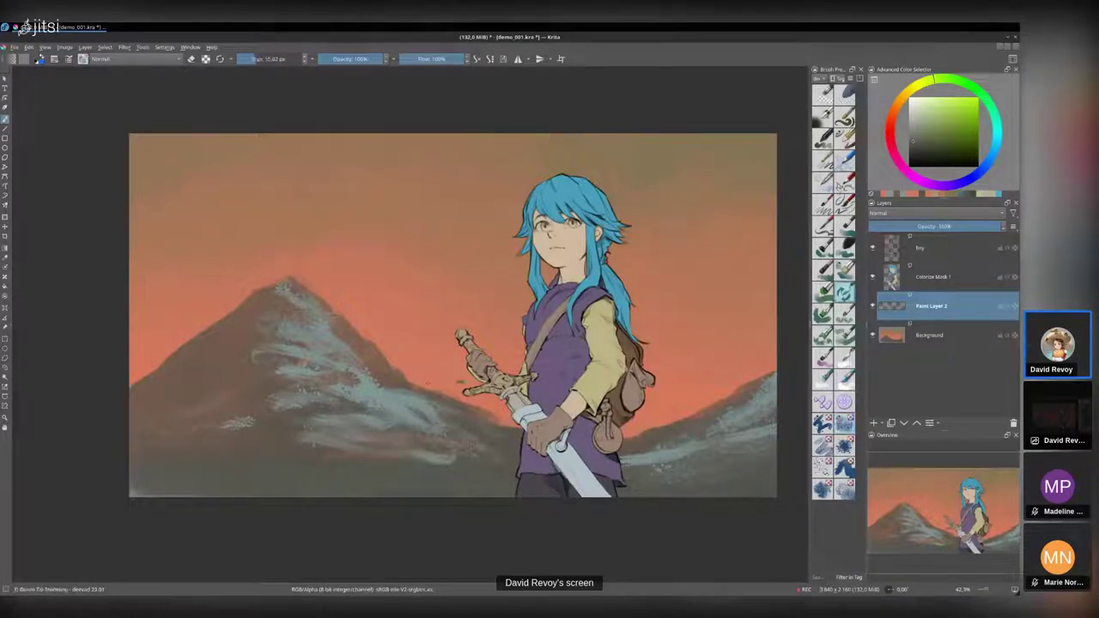
{"action": "left_click", "coordinate": [262, 328], "text": "ctrl"}
{"action": "mouse_move", "coordinate": [268, 348]}
{"action": "left_mouse_down"}
{"action": "mouse_move", "coordinate": [357, 349]}
{"action": "mouse_move", "coordinate": [406, 391]}
{"action": "mouse_move", "coordinate": [505, 438]}
{"action": "mouse_move", "coordinate": [493, 450]}
{"action": "left_mouse_up"}
{"action": "left_click", "coordinate": [322, 326], "text": "ctrl"}
{"action": "mouse_move", "coordinate": [378, 438]}
{"action": "left_mouse_down"}
{"action": "mouse_move", "coordinate": [456, 458]}
{"action": "mouse_move", "coordinate": [518, 445]}
{"action": "left_mouse_up"}
- Sample the dark valley colour and model the snowy slope of the mountain behind the boy's backpack
{"action": "left_click", "coordinate": [441, 469], "text": "ctrl"}
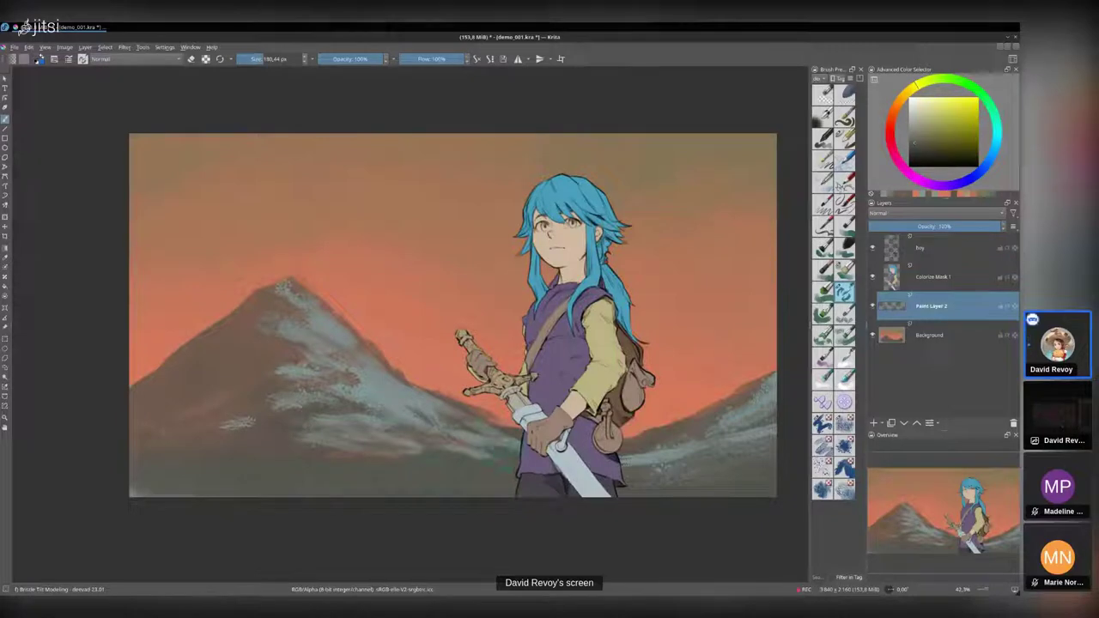
{"action": "mouse_move", "coordinate": [626, 457]}
{"action": "left_mouse_down"}
{"action": "mouse_move", "coordinate": [738, 446]}
{"action": "mouse_move", "coordinate": [706, 443]}
{"action": "mouse_move", "coordinate": [743, 434]}
{"action": "mouse_move", "coordinate": [723, 427]}
{"action": "mouse_move", "coordinate": [776, 395]}
{"action": "left_mouse_up"}
{"action": "left_click", "coordinate": [694, 427], "text": "ctrl"}
- Paint sampled shadow brown over the snow left of the main peak's ridge to define a clear light-shadow edge
{"action": "mouse_move", "coordinate": [314, 369]}
{"action": "left_mouse_down"}
{"action": "mouse_move", "coordinate": [362, 385]}
{"action": "mouse_move", "coordinate": [297, 348]}
{"action": "mouse_move", "coordinate": [326, 371]}
{"action": "left_mouse_up"}
{"action": "left_click", "coordinate": [407, 396], "text": "ctrl"}
{"action": "left_click", "coordinate": [244, 330], "text": "ctrl"}
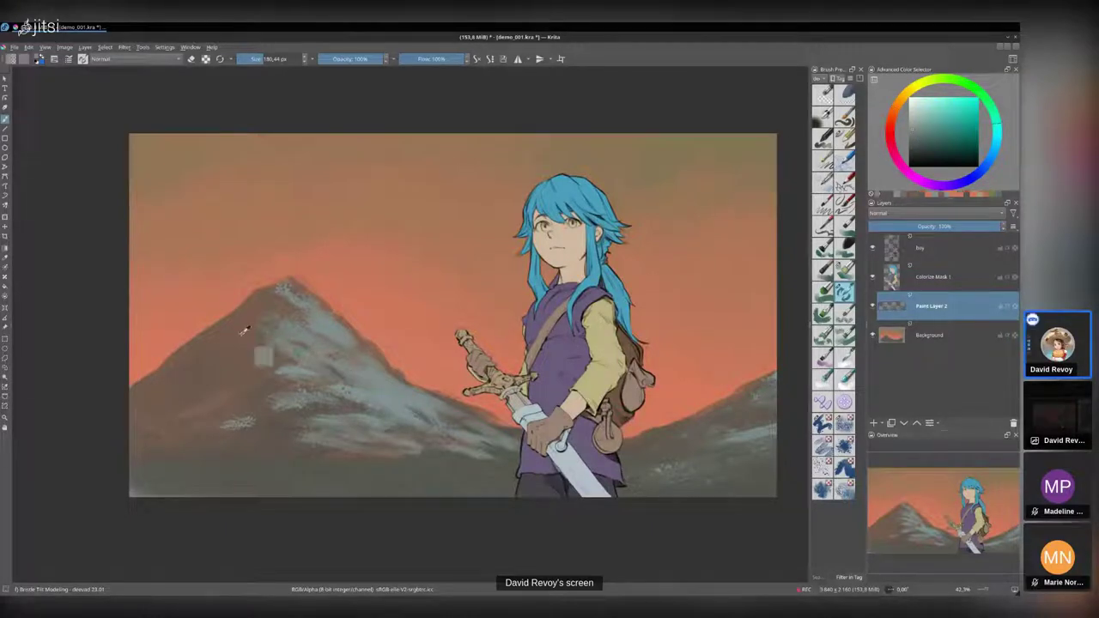
{"action": "left_click_drag", "start_coordinate": [261, 304], "coordinate": [282, 344]}
{"action": "mouse_move", "coordinate": [290, 294]}
{"action": "left_mouse_down"}
{"action": "mouse_move", "coordinate": [278, 285]}
{"action": "mouse_move", "coordinate": [299, 335]}
{"action": "mouse_move", "coordinate": [286, 351]}
{"action": "mouse_move", "coordinate": [296, 395]}
{"action": "mouse_move", "coordinate": [321, 417]}
{"action": "mouse_move", "coordinate": [304, 405]}
{"action": "mouse_move", "coordinate": [306, 426]}
{"action": "mouse_move", "coordinate": [333, 444]}
{"action": "mouse_move", "coordinate": [376, 450]}
{"action": "left_mouse_up"}
- Paint out the small isolated snow patch on the left mountain's shadowed slope with surrounding browns
{"action": "left_click", "coordinate": [288, 416], "text": "ctrl"}
{"action": "left_click", "coordinate": [345, 464], "text": "ctrl"}
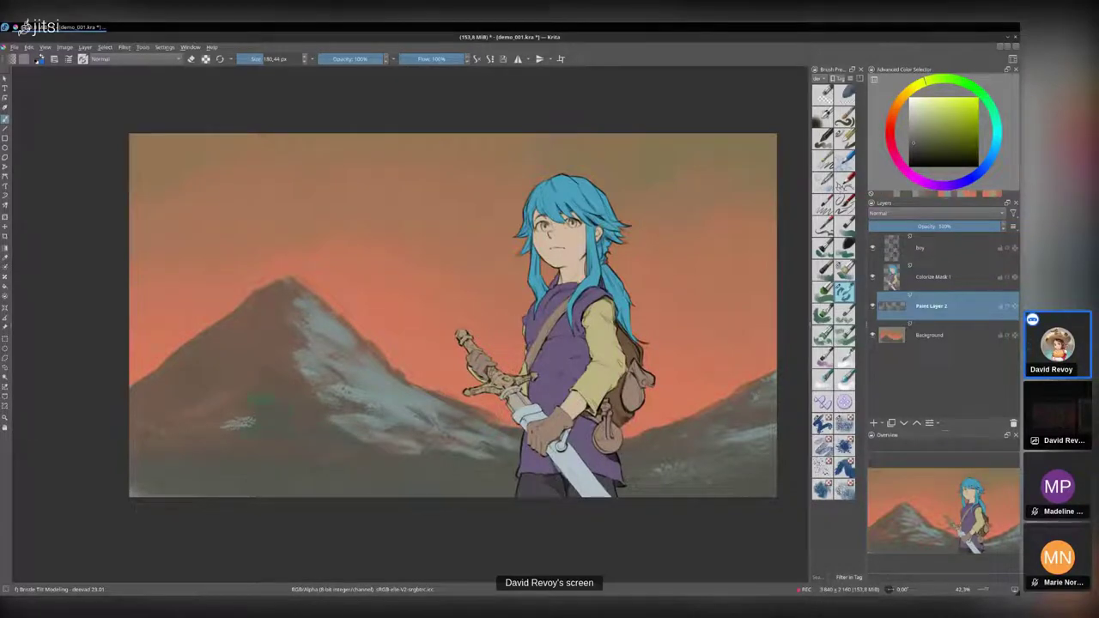
{"action": "left_click", "coordinate": [259, 400], "text": "ctrl"}
{"action": "mouse_move", "coordinate": [249, 421]}
{"action": "left_mouse_down"}
{"action": "mouse_move", "coordinate": [228, 415]}
{"action": "mouse_move", "coordinate": [221, 429]}
{"action": "mouse_move", "coordinate": [247, 425]}
{"action": "left_mouse_up"}
{"action": "left_click", "coordinate": [204, 411], "text": "ctrl"}
{"action": "left_click", "coordinate": [231, 386], "text": "ctrl"}
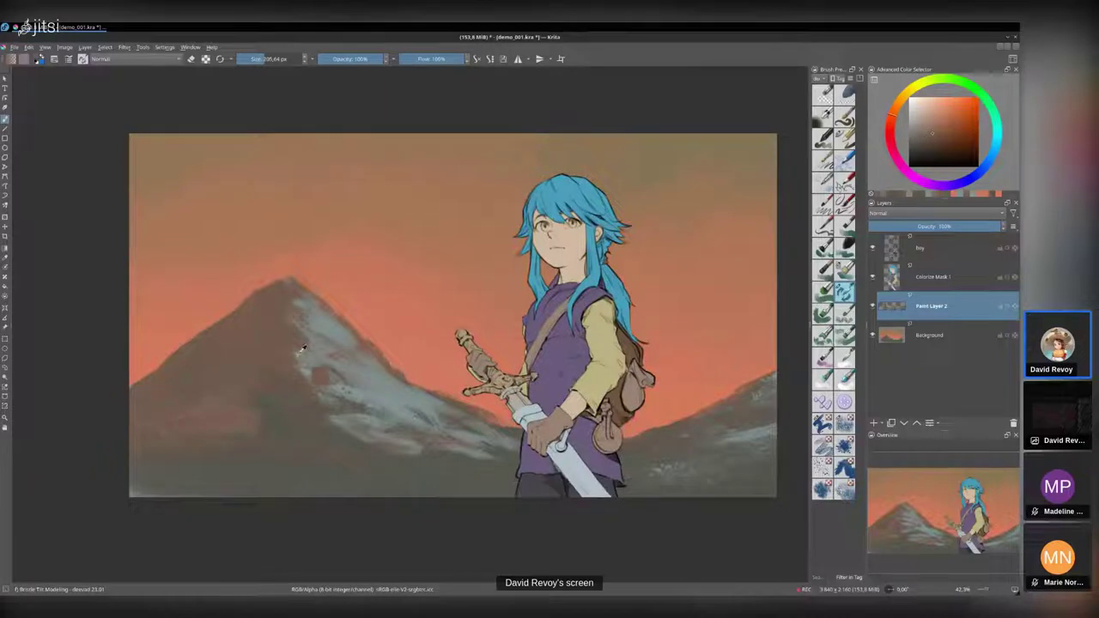
- Sample the shadow colour and paint dark rock breaks into the snow on the left mountain's lit slope
{"action": "left_click", "coordinate": [302, 396], "text": "ctrl"}
{"action": "mouse_move", "coordinate": [304, 388]}
{"action": "left_mouse_down"}
{"action": "mouse_move", "coordinate": [246, 335]}
{"action": "mouse_move", "coordinate": [445, 342]}
{"action": "mouse_move", "coordinate": [337, 342]}
{"action": "mouse_move", "coordinate": [350, 344]}
{"action": "mouse_move", "coordinate": [395, 399]}
{"action": "left_mouse_up"}
{"action": "left_click_drag", "start_coordinate": [366, 359], "coordinate": [398, 385]}
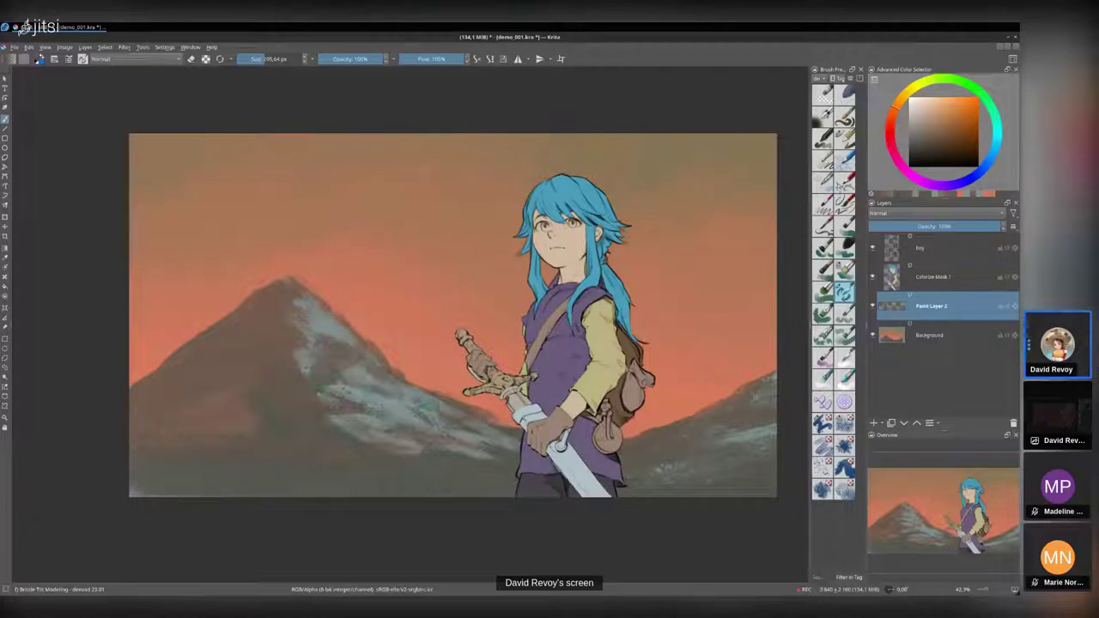
- Sample the sky orange and trim the left mountain's ridge and summit outline, undoing the stray dab on the boy
{"action": "left_click", "coordinate": [390, 324], "text": "ctrl"}
{"action": "mouse_move", "coordinate": [395, 347]}
{"action": "left_mouse_down"}
{"action": "mouse_move", "coordinate": [377, 346]}
{"action": "mouse_move", "coordinate": [390, 365]}
{"action": "mouse_move", "coordinate": [502, 420]}
{"action": "left_mouse_up"}
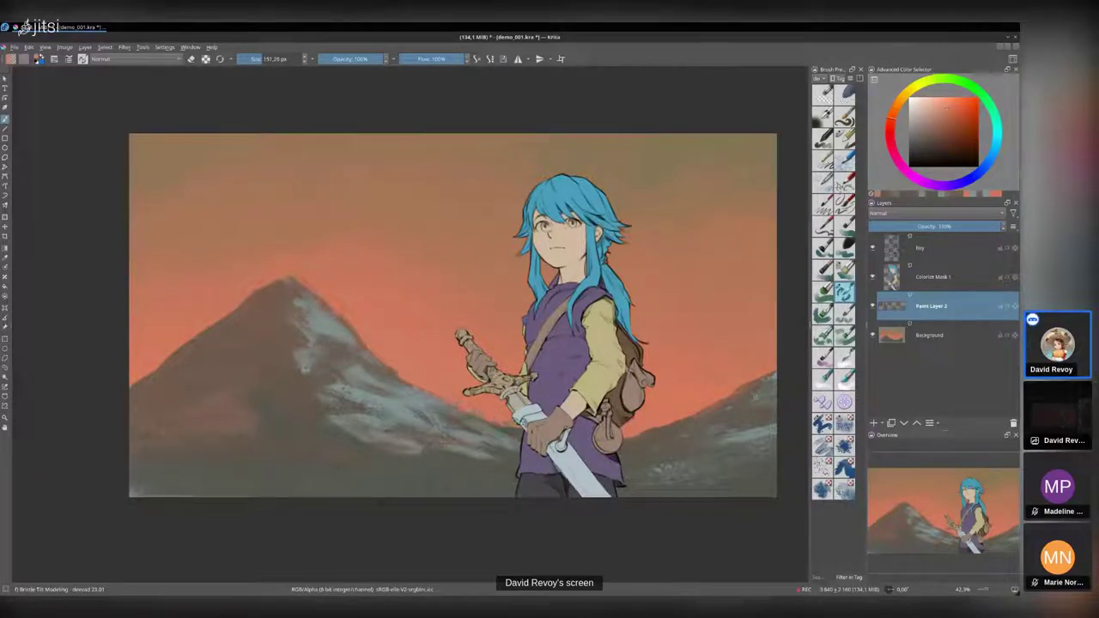
{"action": "mouse_move", "coordinate": [323, 298]}
{"action": "left_mouse_down"}
{"action": "mouse_move", "coordinate": [360, 322]}
{"action": "mouse_move", "coordinate": [283, 271]}
{"action": "left_mouse_up"}
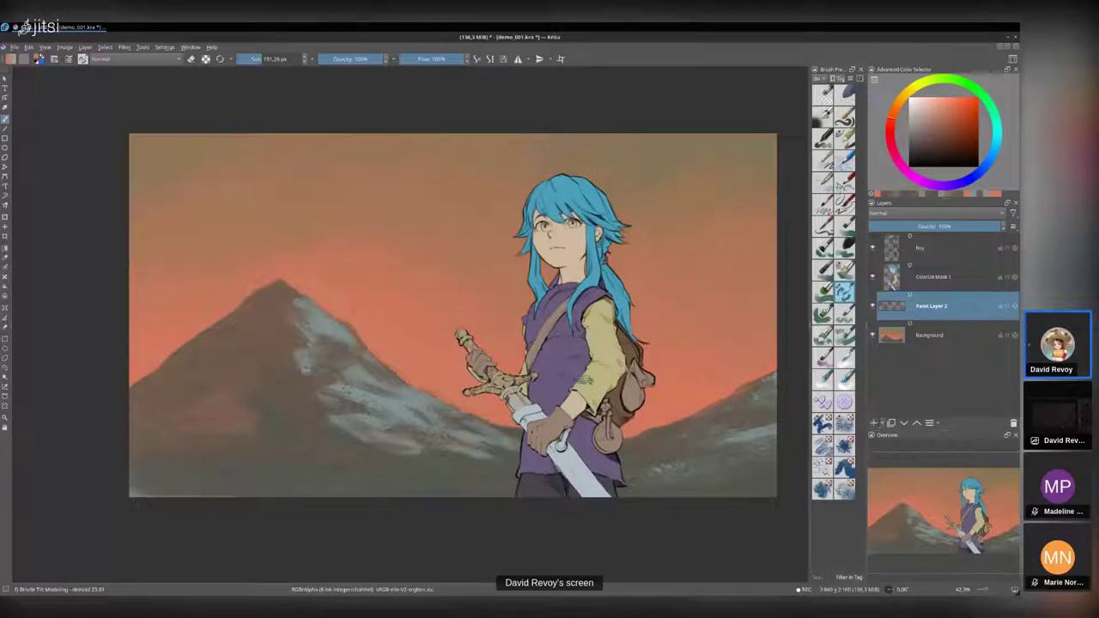
{"action": "left_click", "coordinate": [573, 232]}
{"action": "key", "text": "ctrl+z"}
- Add a paint layer above the mountain details and set its blending mode to Luminosity/Shine (SAI)
{"action": "left_click", "coordinate": [874, 422]}
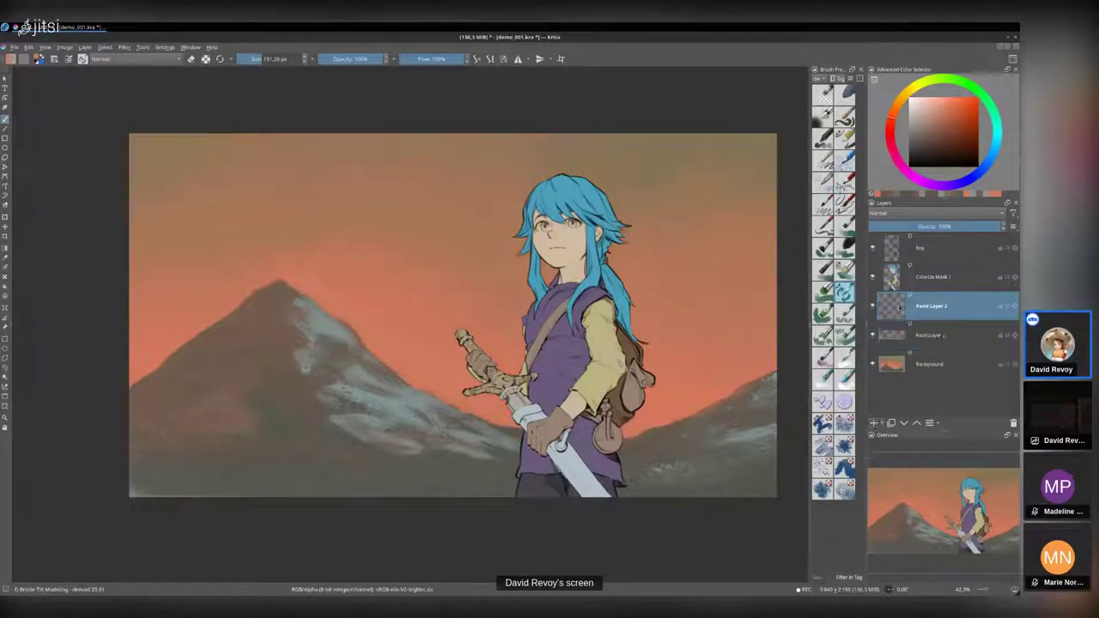
{"action": "left_click", "coordinate": [906, 214]}
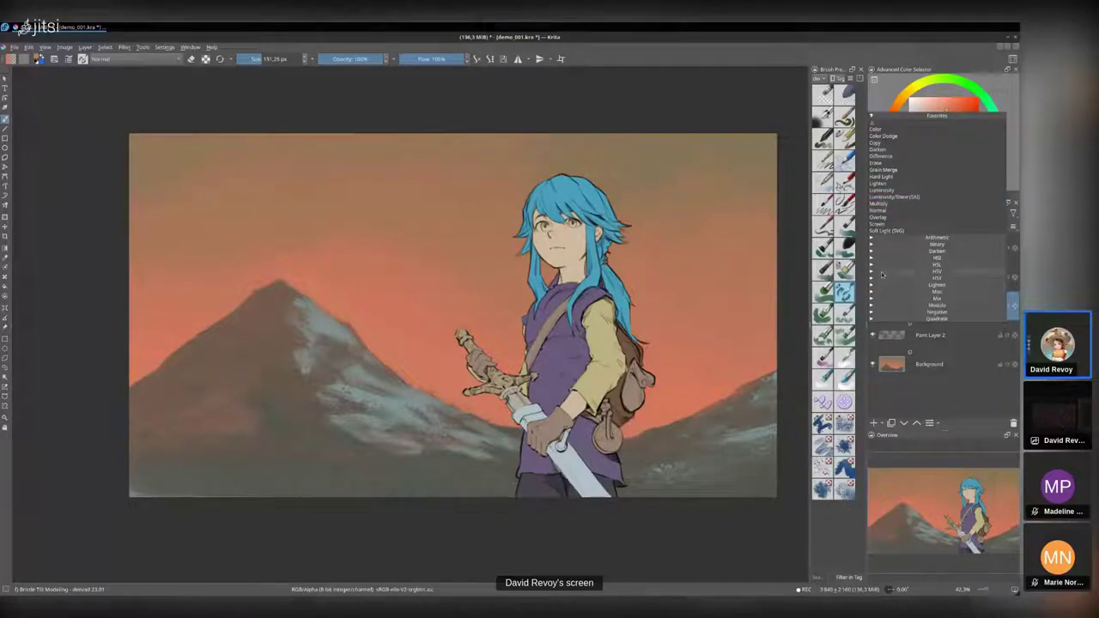
{"action": "key", "text": "Down"}
{"action": "key", "text": "Down"}
{"action": "key", "text": "Down"}
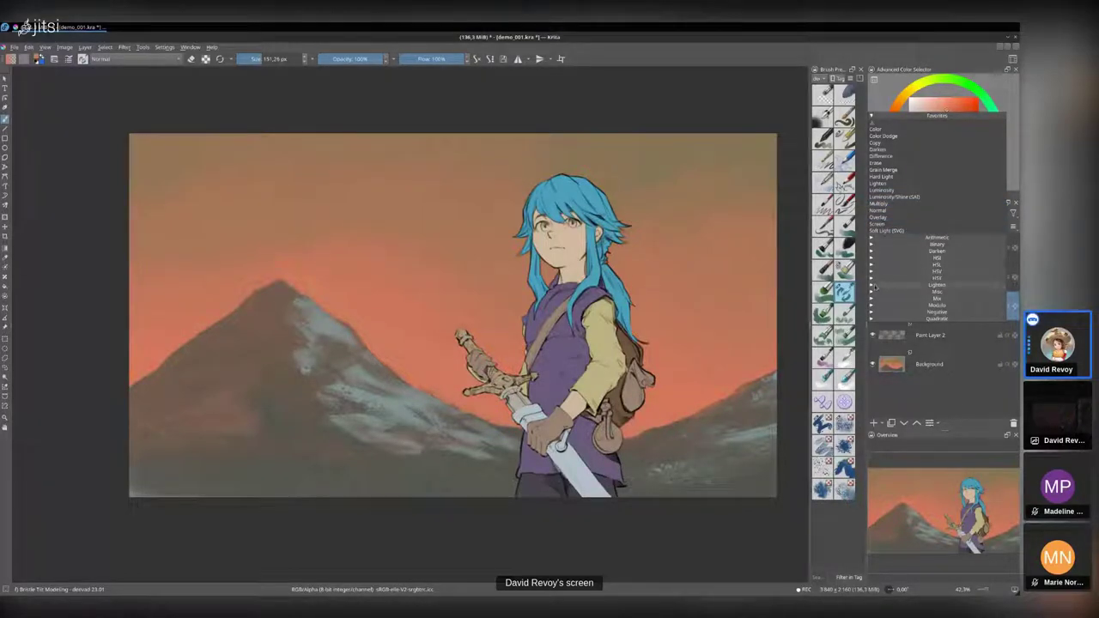
{"action": "left_click", "coordinate": [892, 285]}
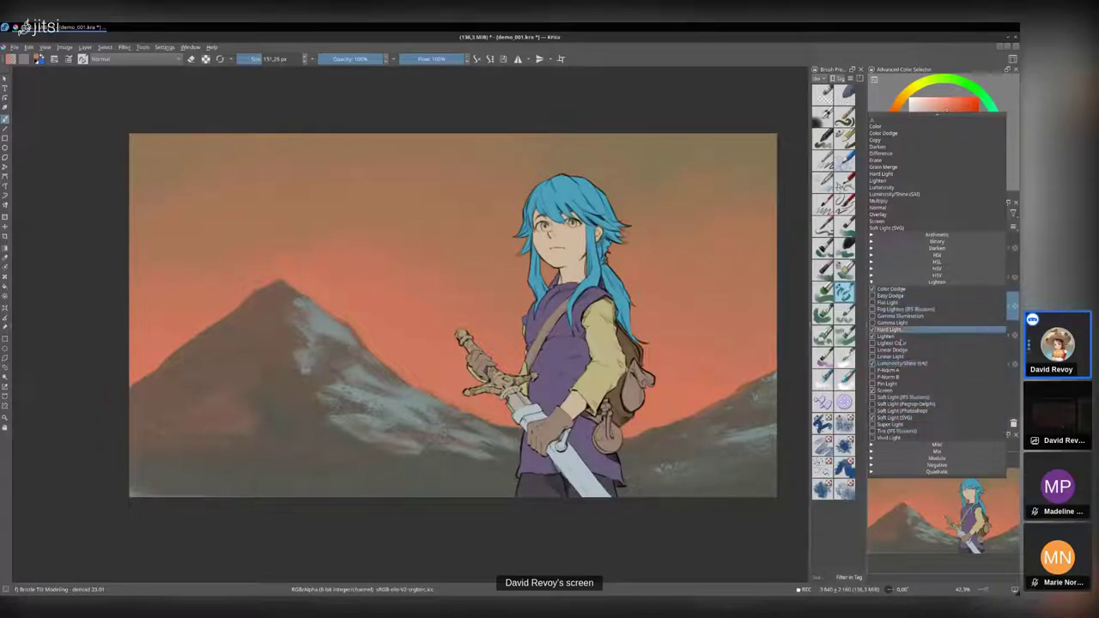
{"action": "left_click", "coordinate": [901, 195]}
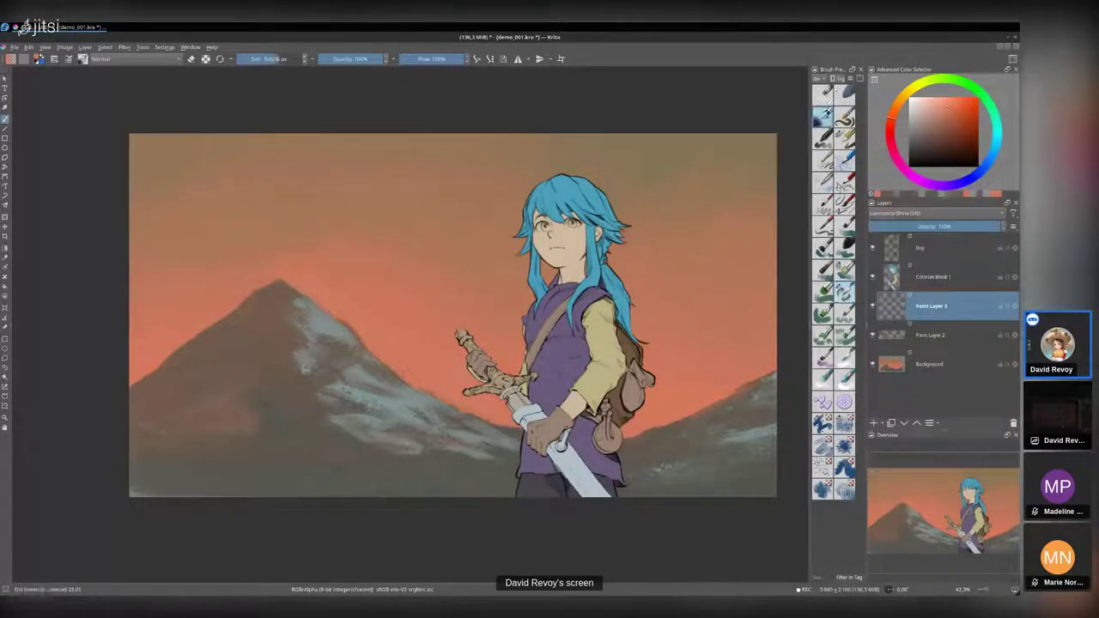
- Switch to the Airbrush at about 1470 px, pick a darker orange, and paint a soft glow around the left mountain's peak
{"action": "key", "text": "/"}
{"action": "left_click_drag", "start_coordinate": [946, 128], "coordinate": [959, 125]}
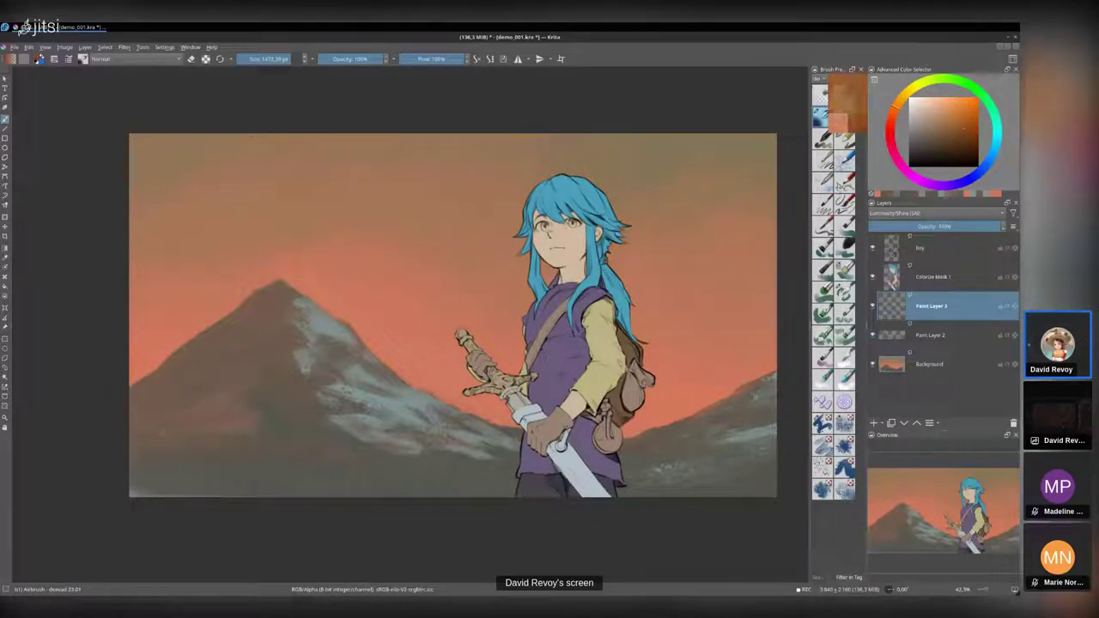
{"action": "left_click_drag", "start_coordinate": [304, 302], "coordinate": [316, 276]}
{"action": "mouse_move", "coordinate": [239, 287]}
{"action": "left_mouse_down"}
{"action": "mouse_move", "coordinate": [373, 245]}
{"action": "mouse_move", "coordinate": [274, 287]}
{"action": "left_mouse_up"}
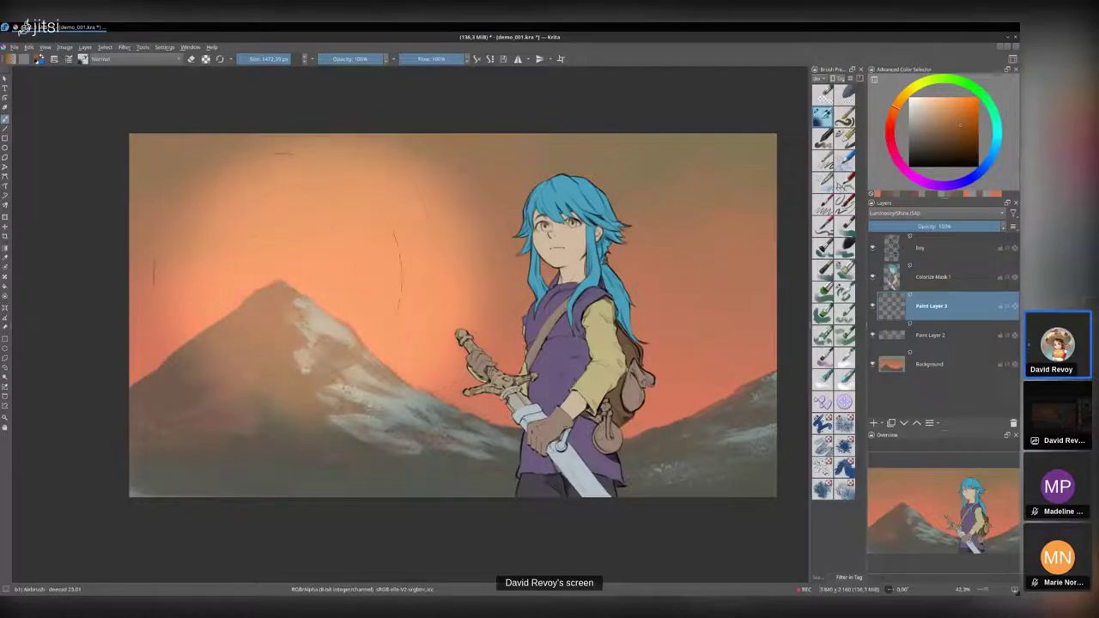
{"action": "mouse_move", "coordinate": [332, 261]}
{"action": "left_mouse_down"}
{"action": "mouse_move", "coordinate": [429, 283]}
{"action": "mouse_move", "coordinate": [361, 258]}
{"action": "left_mouse_up"}
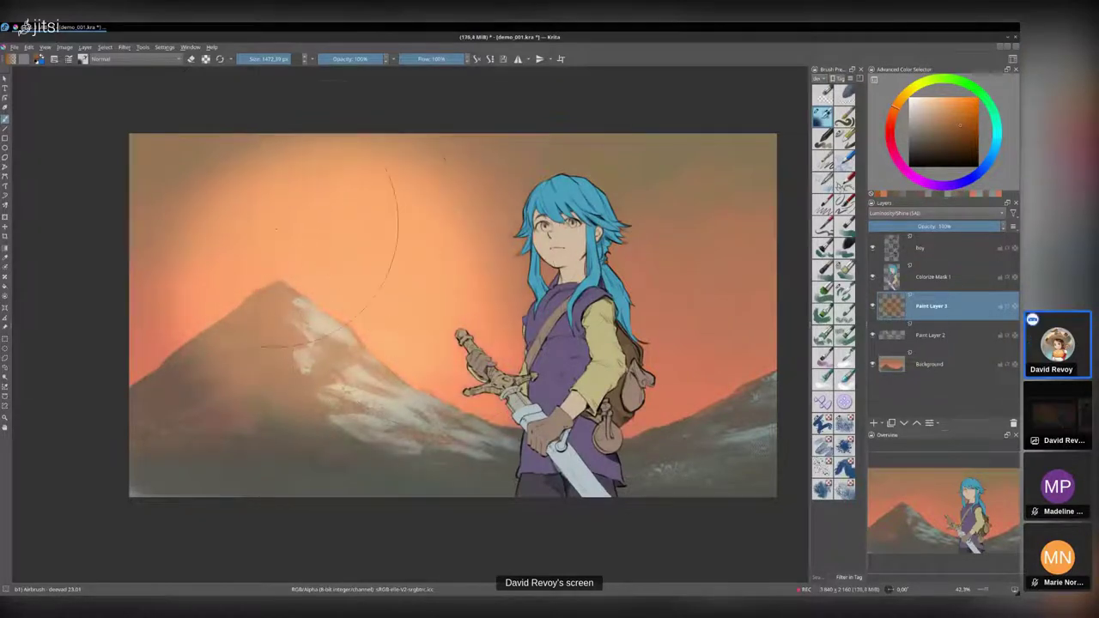
- Try a cyan airbrush glow over the sky and mountain behind the boy, and undo it
{"action": "left_click", "coordinate": [996, 143]}
{"action": "mouse_move", "coordinate": [700, 241]}
{"action": "left_mouse_down"}
{"action": "mouse_move", "coordinate": [691, 289]}
{"action": "mouse_move", "coordinate": [731, 379]}
{"action": "mouse_move", "coordinate": [712, 403]}
{"action": "mouse_move", "coordinate": [685, 367]}
{"action": "left_mouse_up"}
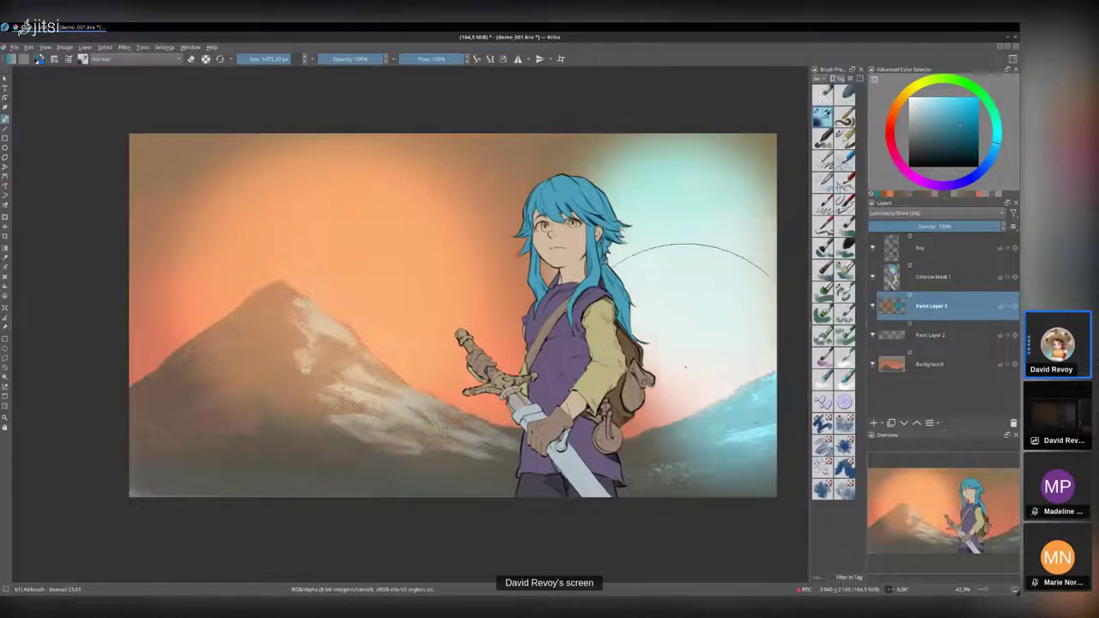
{"action": "key", "text": "ctrl+z"}
{"action": "key", "text": "ctrl+z"}
{"action": "key", "text": "ctrl+z"}
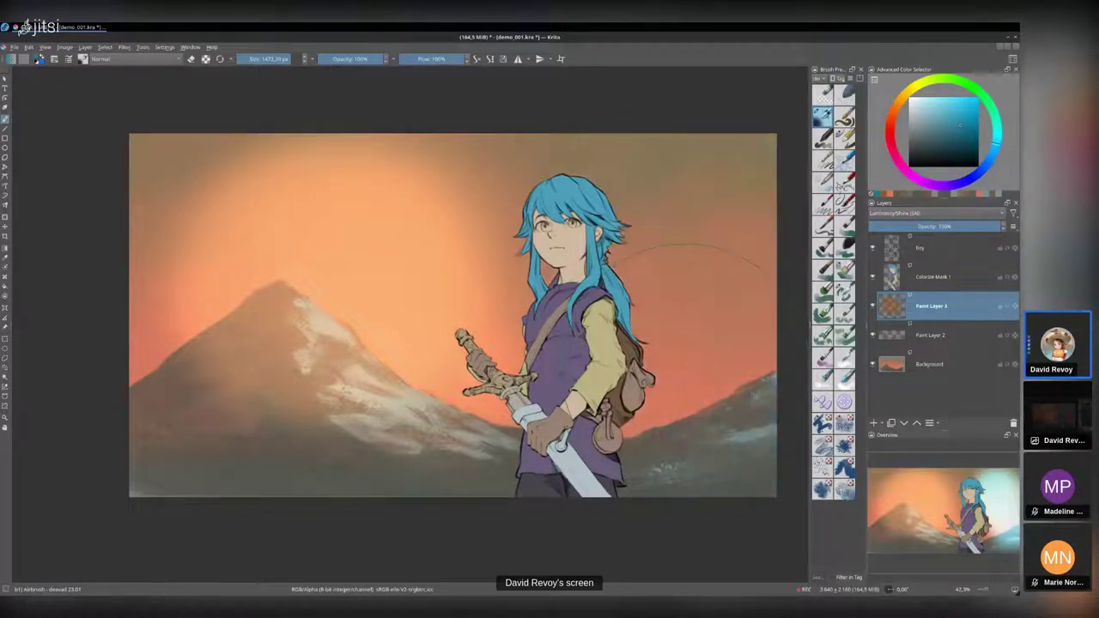
- Save the document and soften the upper edge of the orange glow with the Blender Wet Area brush
{"action": "key", "text": "ctrl+s"}
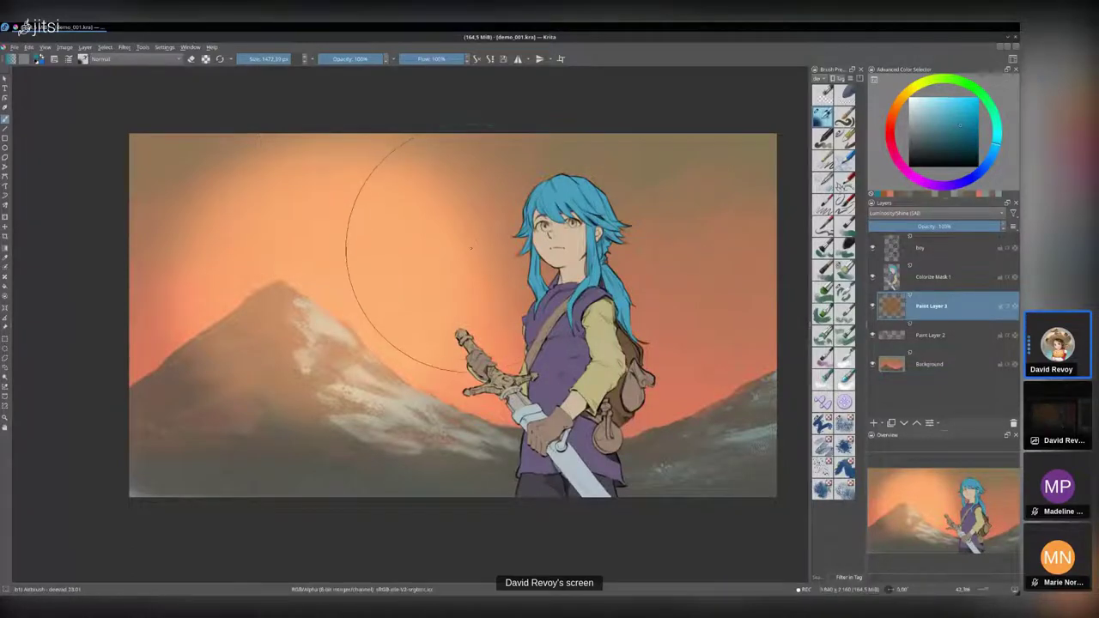
{"action": "left_click", "coordinate": [844, 378]}
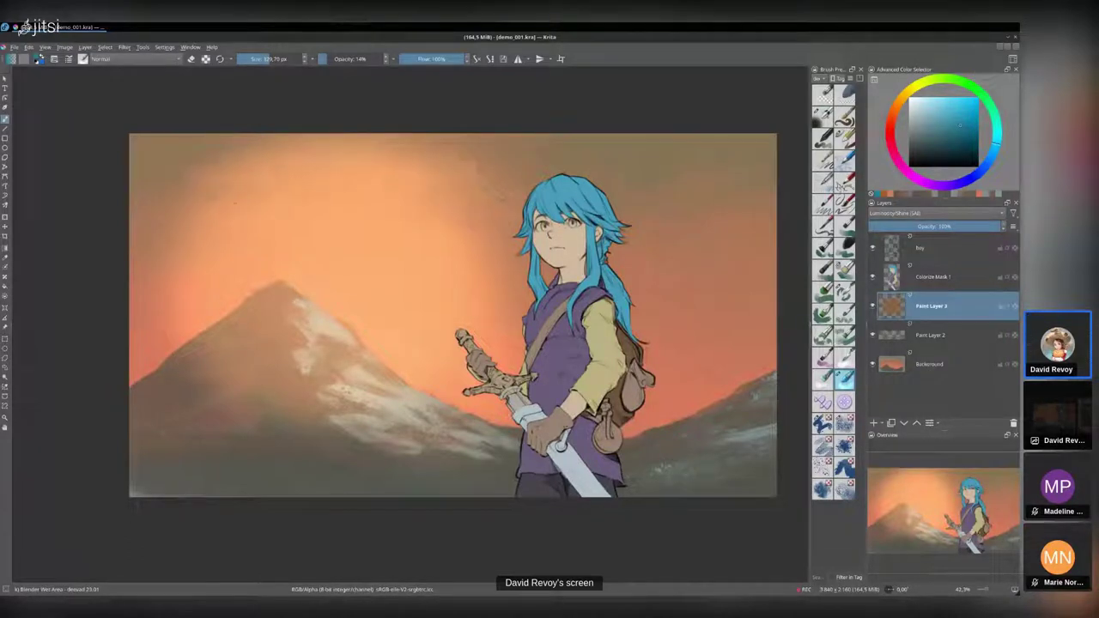
{"action": "left_click_drag", "start_coordinate": [341, 183], "coordinate": [400, 206]}
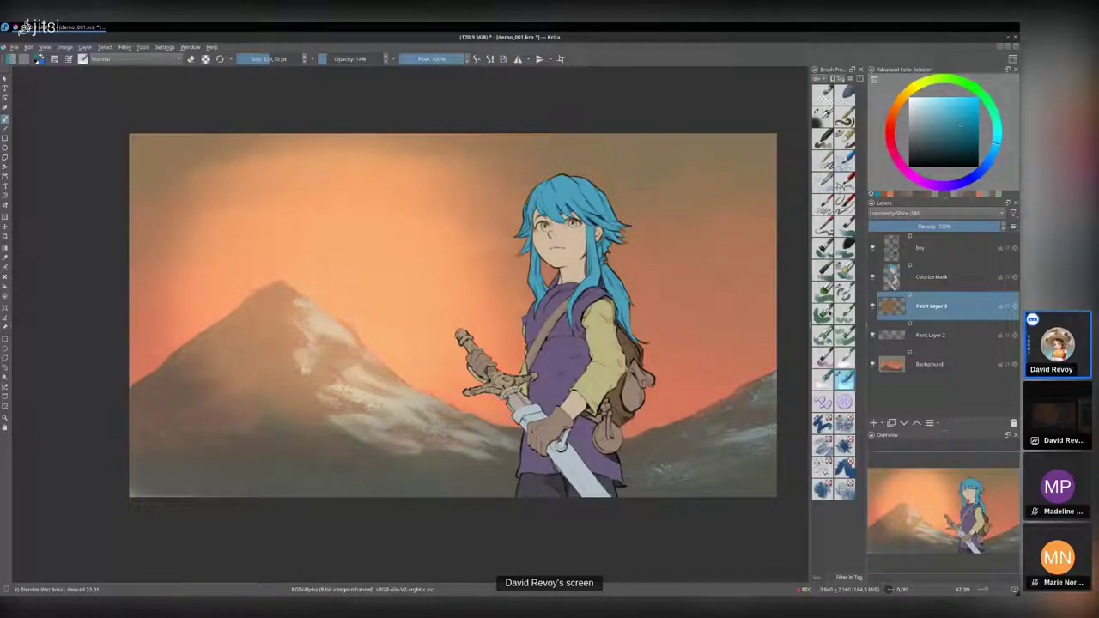
- Erase the glow from the left mountain with the Shape Blocker Textured brush in eraser mode, following its ridge
{"action": "left_click", "coordinate": [845, 271]}
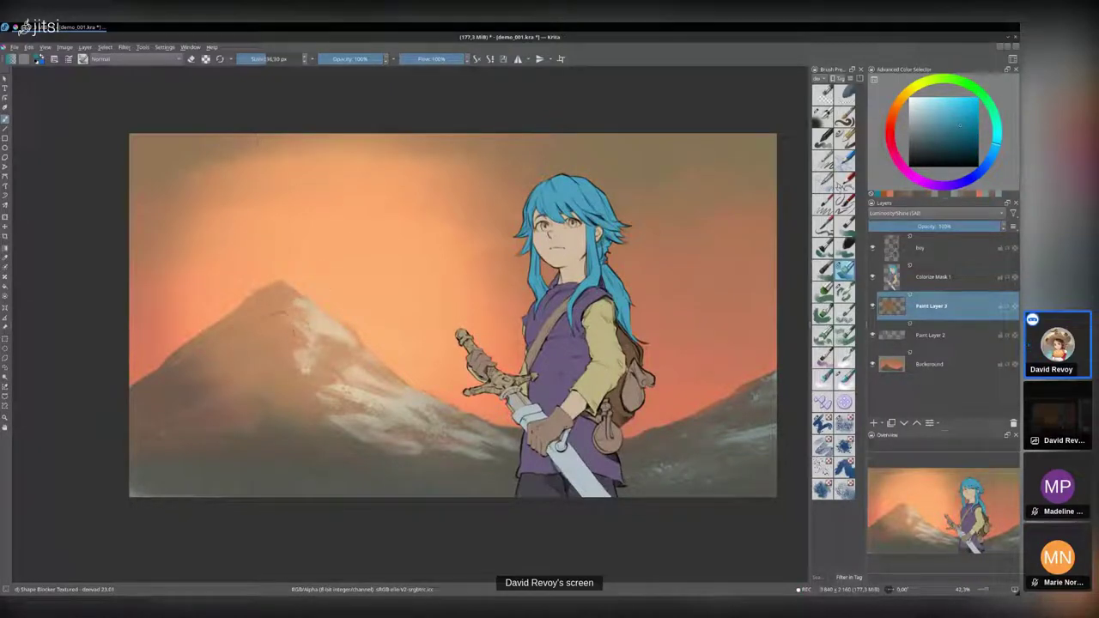
{"action": "mouse_move", "coordinate": [277, 314]}
{"action": "left_mouse_down"}
{"action": "mouse_move", "coordinate": [256, 331]}
{"action": "mouse_move", "coordinate": [280, 306]}
{"action": "mouse_move", "coordinate": [212, 367]}
{"action": "mouse_move", "coordinate": [158, 393]}
{"action": "mouse_move", "coordinate": [220, 390]}
{"action": "mouse_move", "coordinate": [266, 336]}
{"action": "mouse_move", "coordinate": [295, 358]}
{"action": "mouse_move", "coordinate": [289, 309]}
{"action": "mouse_move", "coordinate": [337, 355]}
{"action": "mouse_move", "coordinate": [523, 481]}
{"action": "mouse_move", "coordinate": [517, 454]}
{"action": "mouse_move", "coordinate": [531, 465]}
{"action": "mouse_move", "coordinate": [384, 417]}
{"action": "mouse_move", "coordinate": [409, 433]}
{"action": "mouse_move", "coordinate": [410, 458]}
{"action": "mouse_move", "coordinate": [322, 471]}
{"action": "mouse_move", "coordinate": [240, 374]}
{"action": "mouse_move", "coordinate": [226, 465]}
{"action": "mouse_move", "coordinate": [166, 460]}
{"action": "left_mouse_up"}
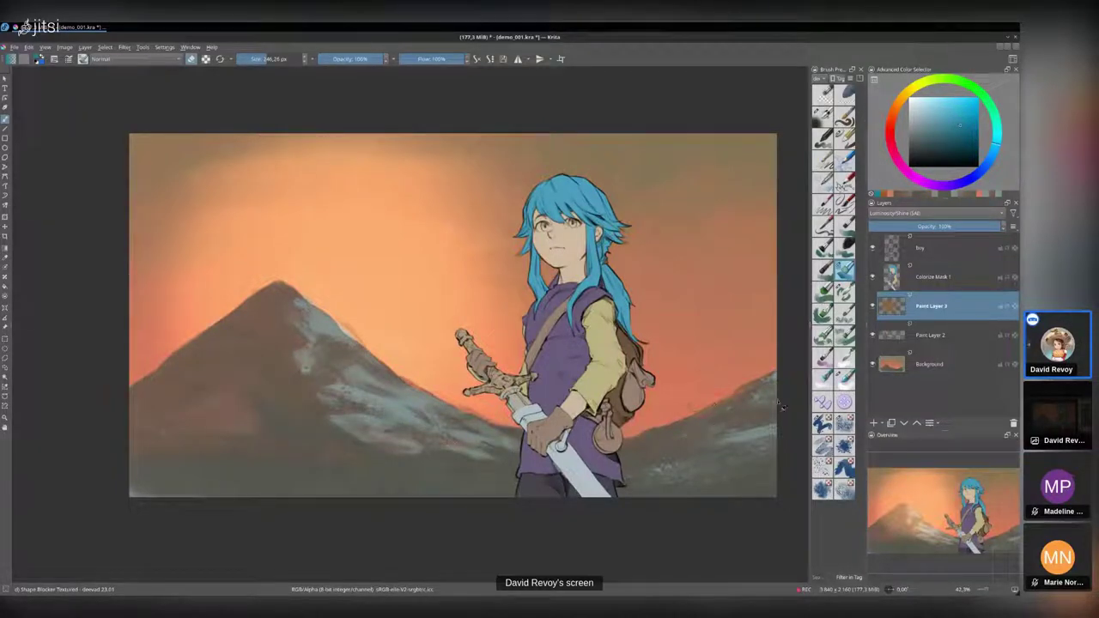
{"action": "left_click_drag", "start_coordinate": [393, 327], "coordinate": [367, 322]}
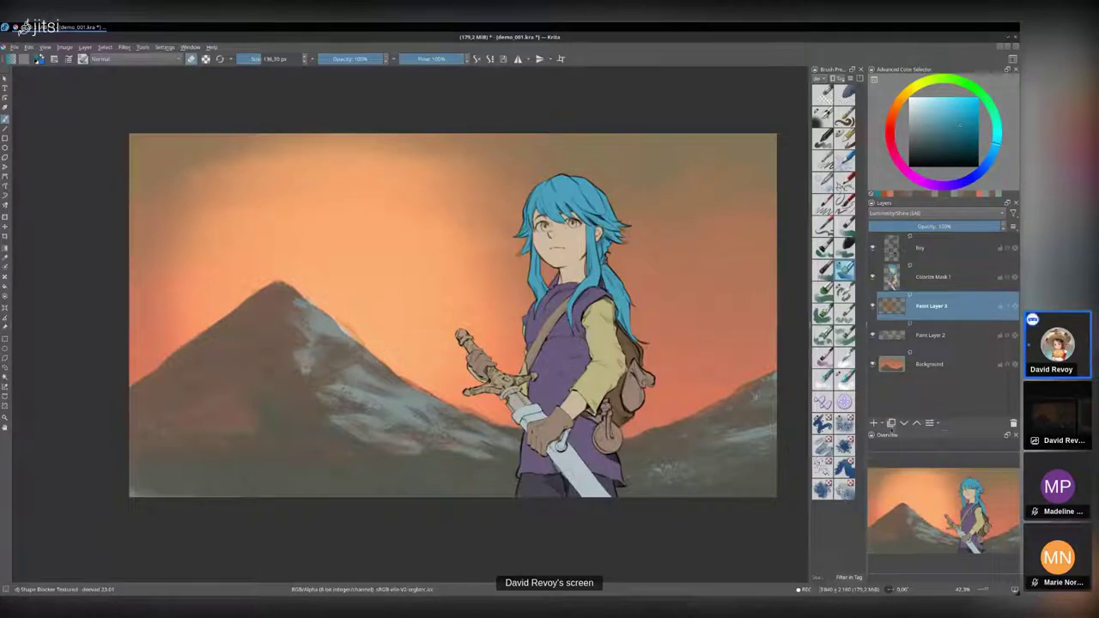
- Add a paint layer above the glow layer, leave eraser mode, and clean the left mountain's snowy ridge edge with sampled sky orange
{"action": "left_click", "coordinate": [875, 422]}
{"action": "key", "text": "e"}
{"action": "left_click", "coordinate": [394, 335], "text": "ctrl"}
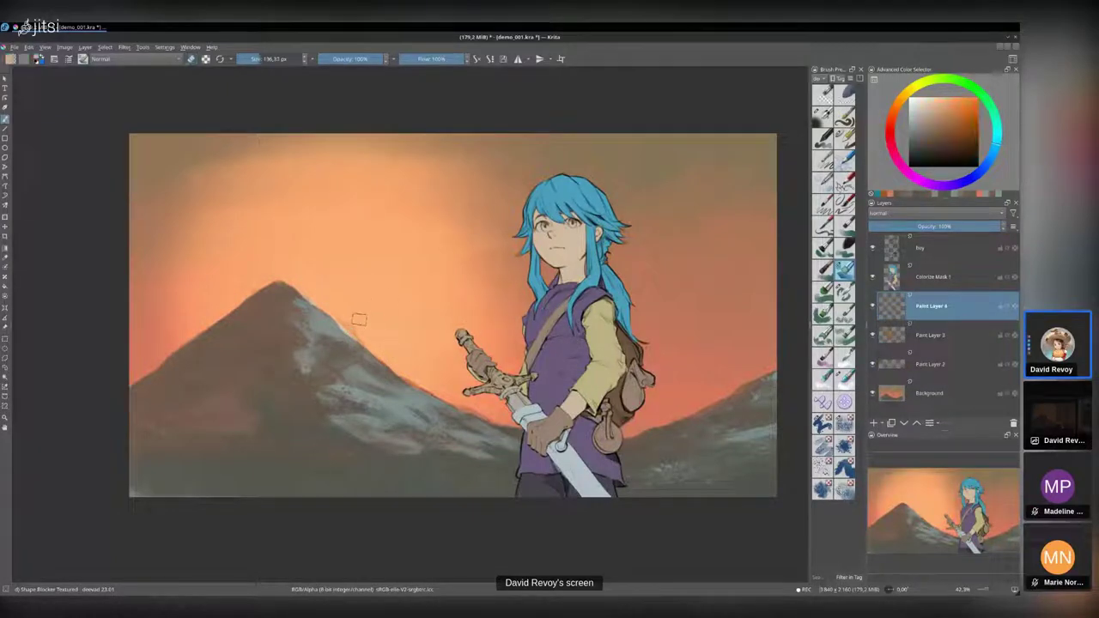
{"action": "left_click_drag", "start_coordinate": [358, 318], "coordinate": [328, 298]}
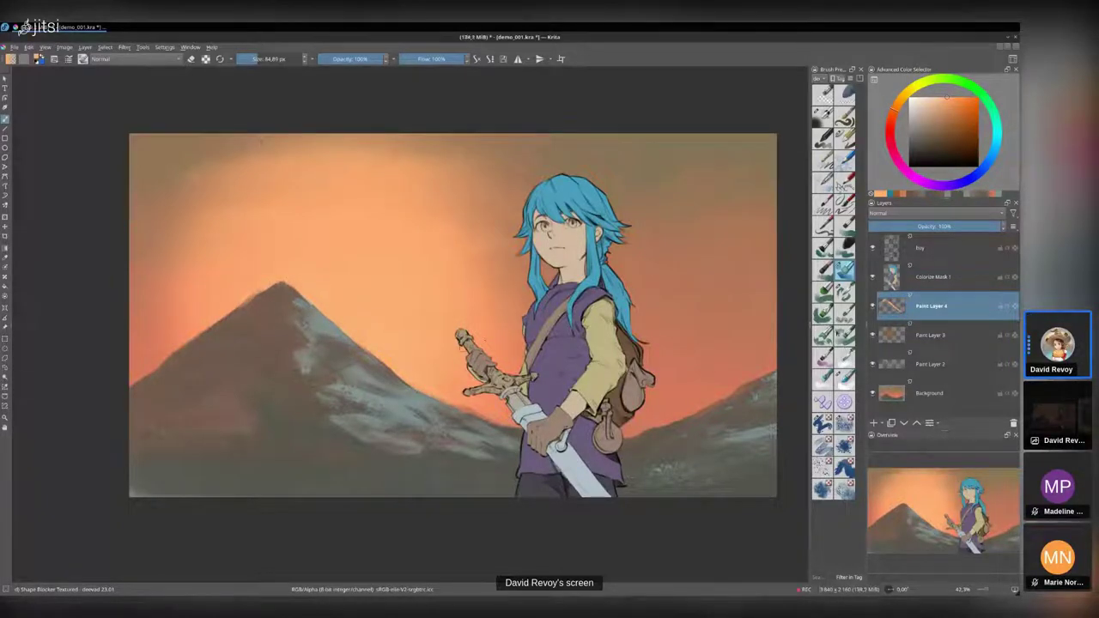
- Repaint the left mountain's summit and snowy ridge with the Hard Edge Textured Block brush, using sampled rock and snow colours
{"action": "left_click", "coordinate": [823, 313]}
{"action": "left_click_drag", "start_coordinate": [323, 314], "coordinate": [330, 314]}
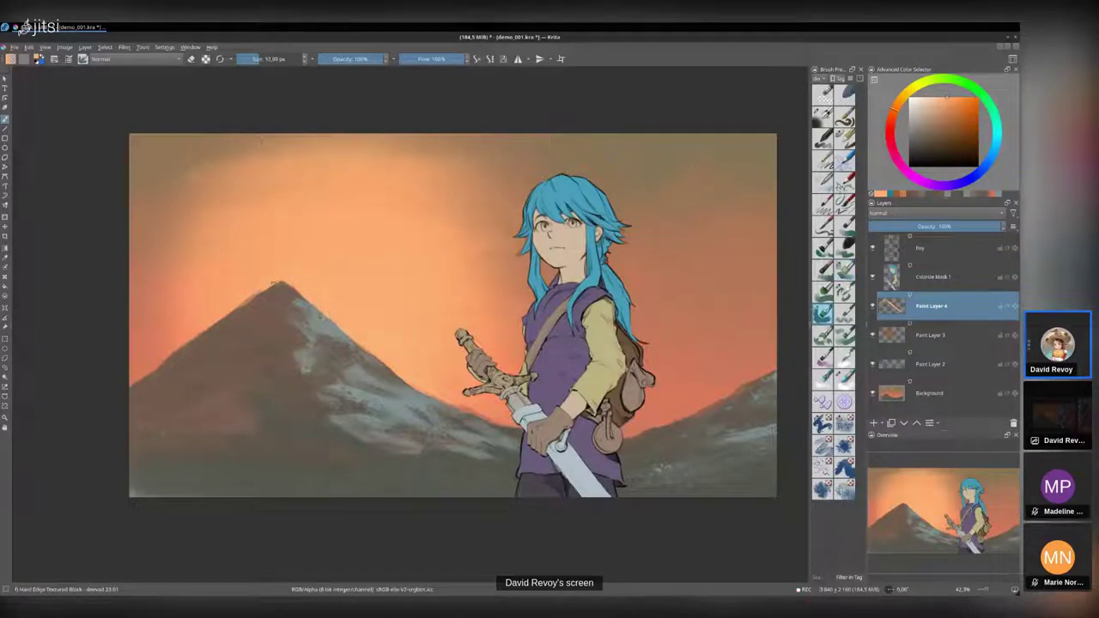
{"action": "left_click", "coordinate": [289, 290], "text": "ctrl"}
{"action": "left_click_drag", "start_coordinate": [284, 279], "coordinate": [299, 293]}
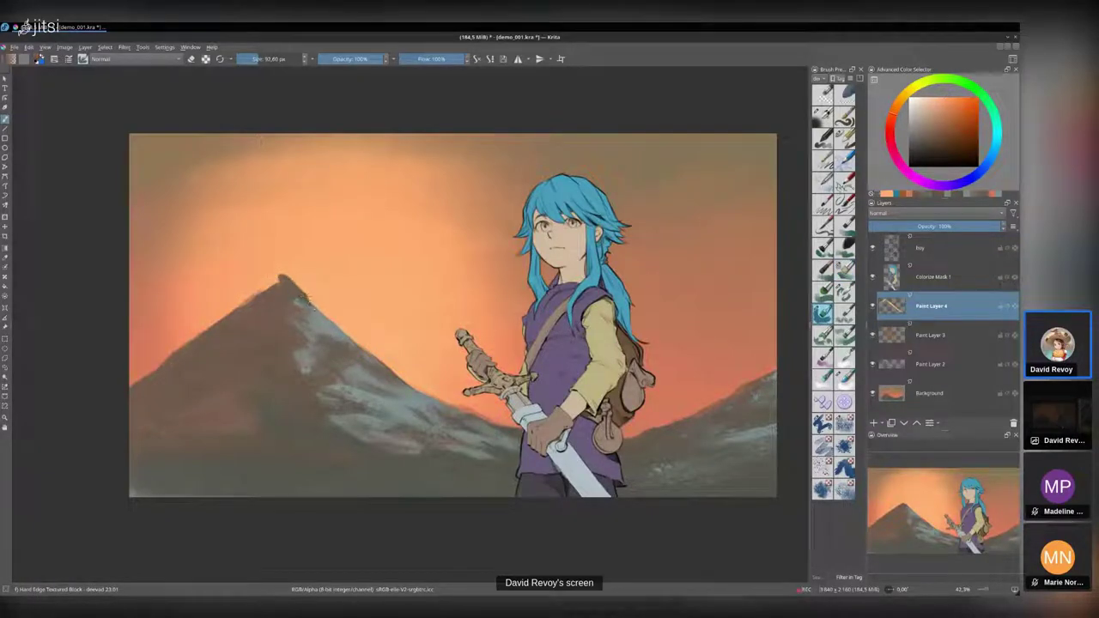
{"action": "left_click", "coordinate": [313, 304], "text": "ctrl"}
{"action": "left_click", "coordinate": [361, 342], "text": "ctrl"}
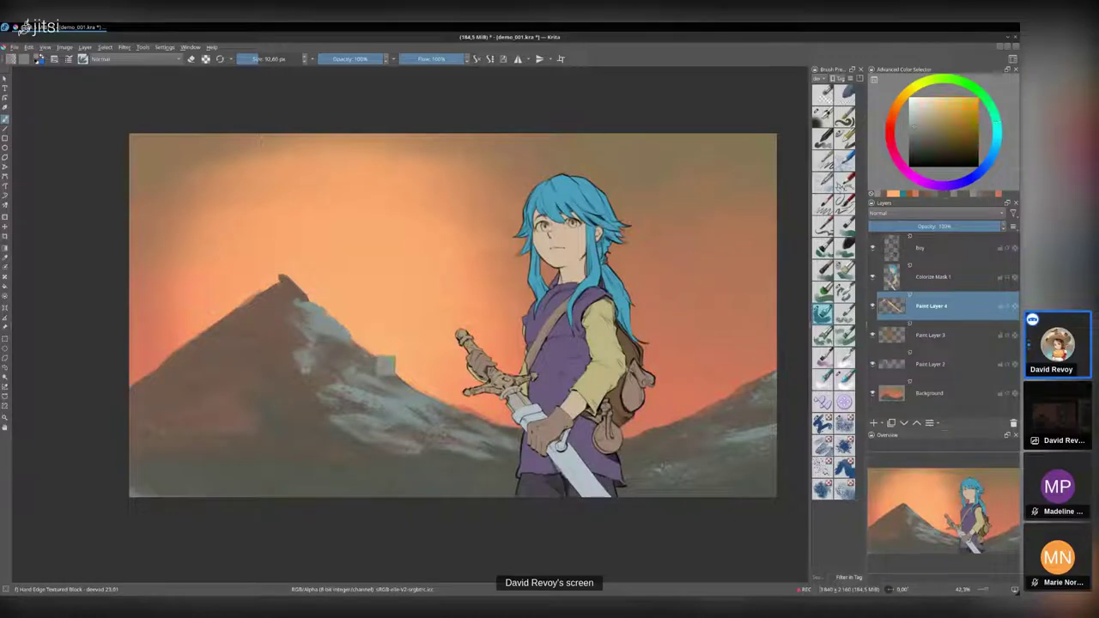
{"action": "left_click_drag", "start_coordinate": [348, 334], "coordinate": [379, 358]}
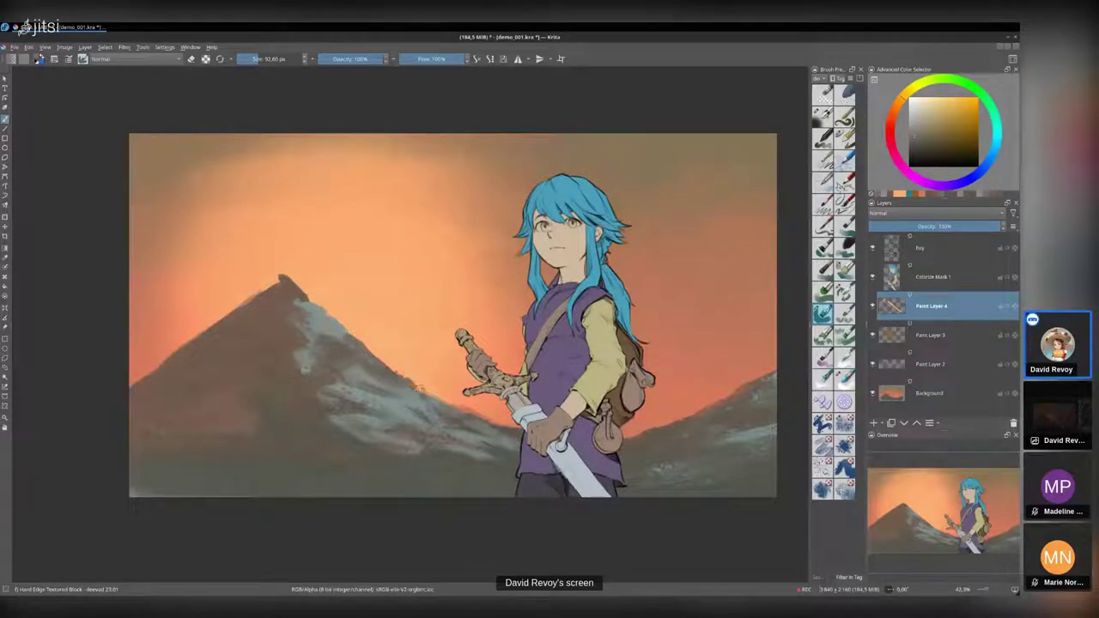
- Sample the shadow brown and repaint the left mountain's shaded ridge from the summit down to the canvas edge
{"action": "left_click", "coordinate": [275, 297], "text": "ctrl"}
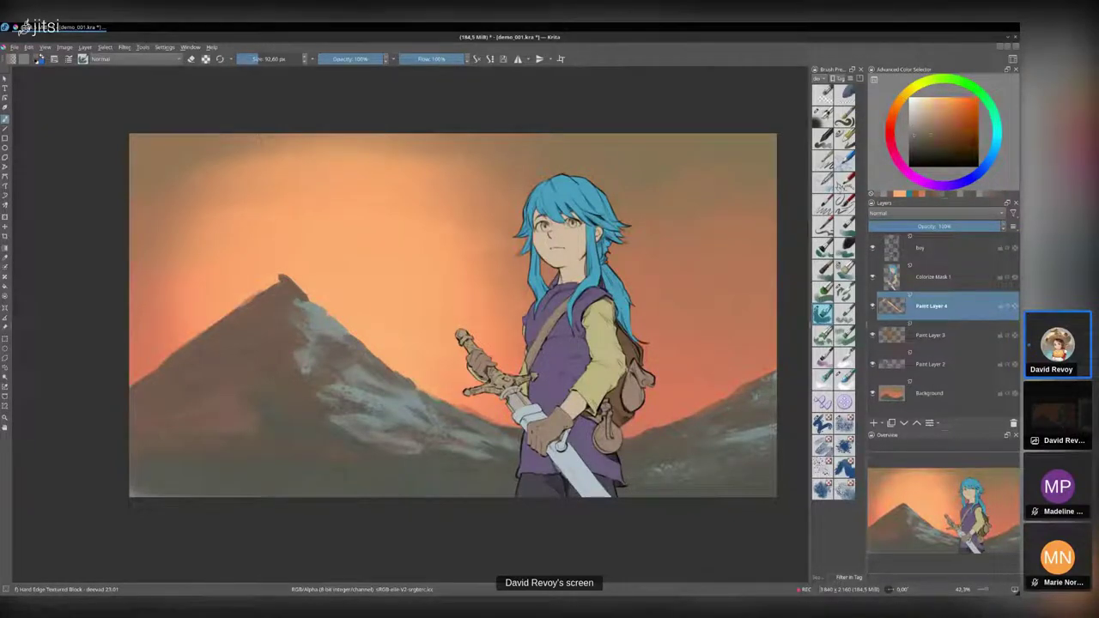
{"action": "left_click_drag", "start_coordinate": [275, 280], "coordinate": [133, 385]}
{"action": "mouse_move", "coordinate": [249, 320]}
{"action": "left_mouse_down"}
{"action": "mouse_move", "coordinate": [271, 290]}
{"action": "mouse_move", "coordinate": [307, 307]}
{"action": "mouse_move", "coordinate": [291, 291]}
{"action": "left_mouse_up"}
{"action": "left_click", "coordinate": [300, 316], "text": "ctrl"}
{"action": "left_click", "coordinate": [294, 308], "text": "ctrl"}
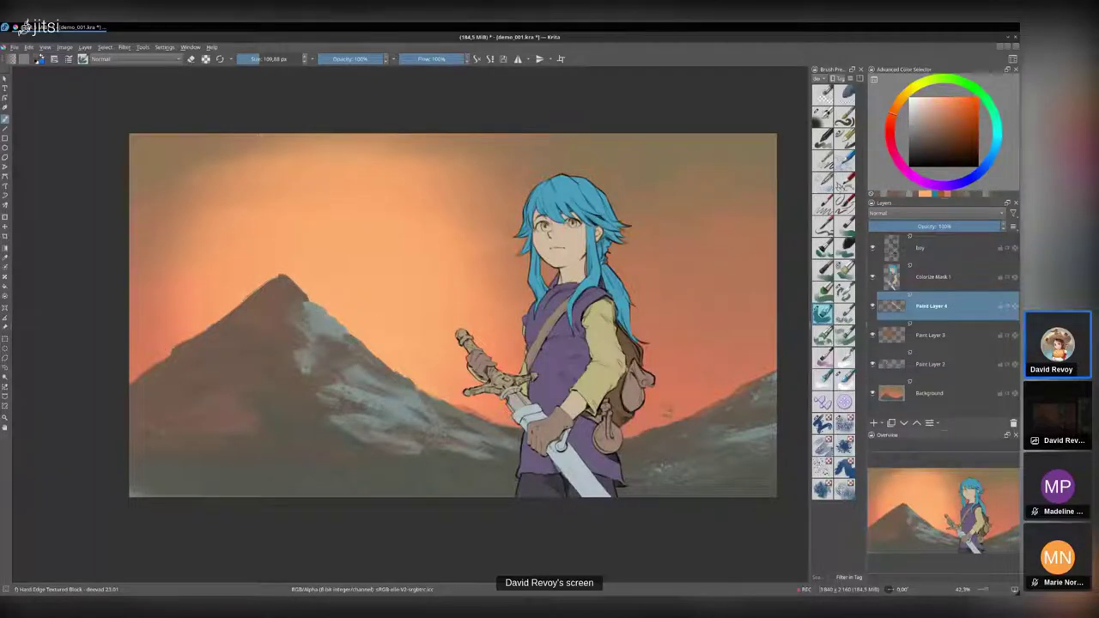
- Paint over the right mountain's ridge in brown, and trim the left mountain's summit with sampled sky orange
{"action": "left_click_drag", "start_coordinate": [667, 415], "coordinate": [744, 388]}
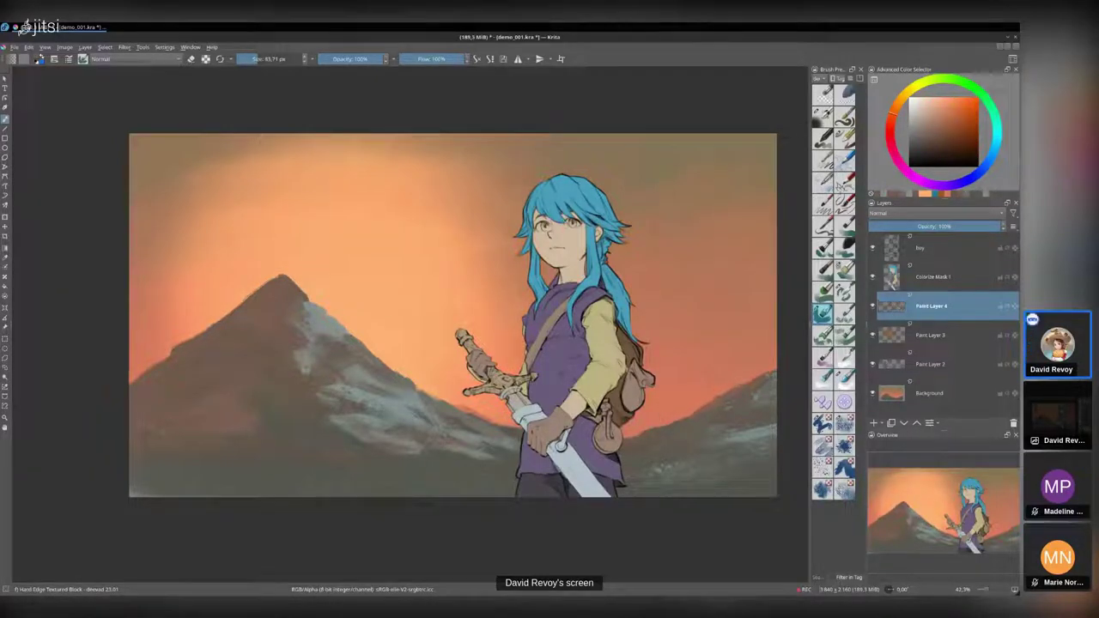
{"action": "left_click", "coordinate": [334, 304], "text": "ctrl"}
{"action": "left_click_drag", "start_coordinate": [283, 275], "coordinate": [342, 323]}
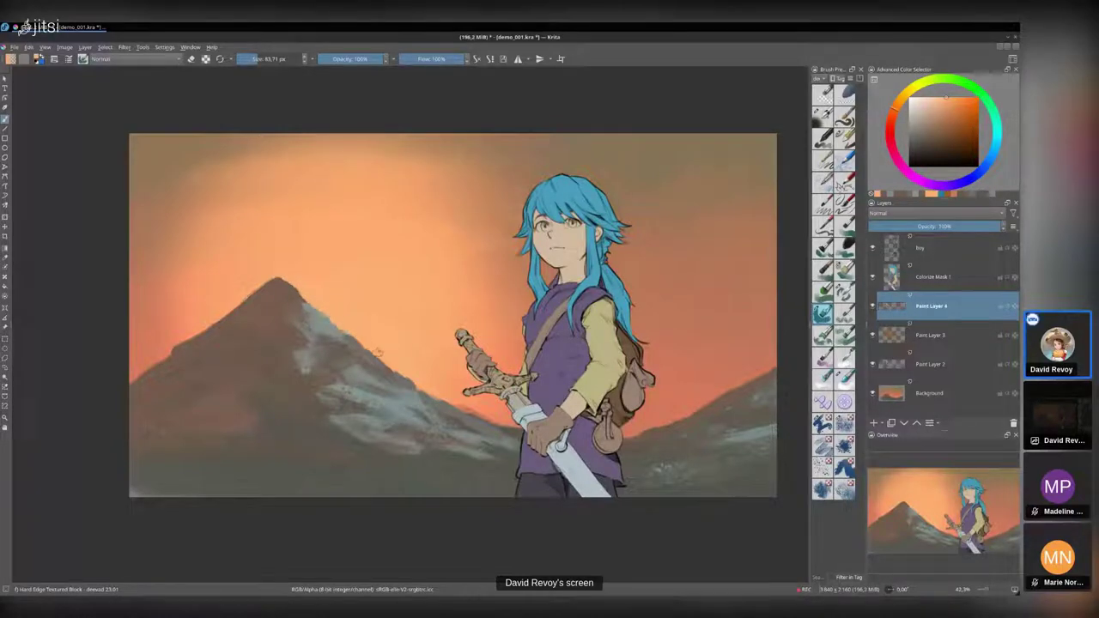
- Sample the snow grey and paint streaks of snow across the slopes of both mountains at 52% opacity
{"action": "left_click", "coordinate": [349, 341], "text": "ctrl"}
{"action": "left_click", "coordinate": [353, 347], "text": "ctrl"}
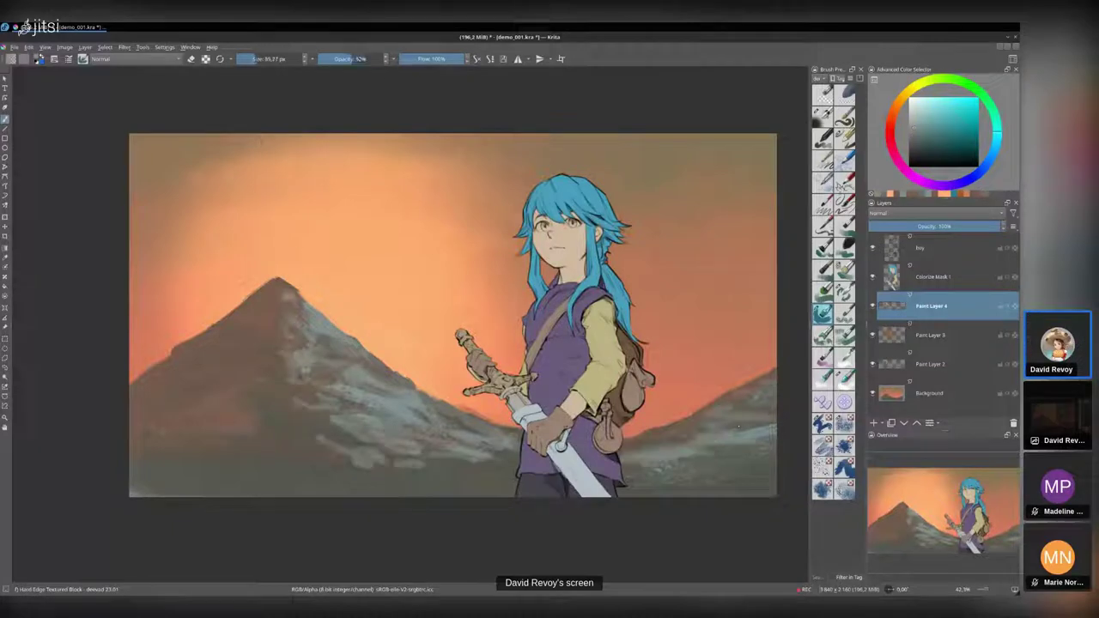
{"action": "left_click_drag", "start_coordinate": [728, 424], "coordinate": [669, 433]}
{"action": "left_click_drag", "start_coordinate": [730, 469], "coordinate": [766, 448]}
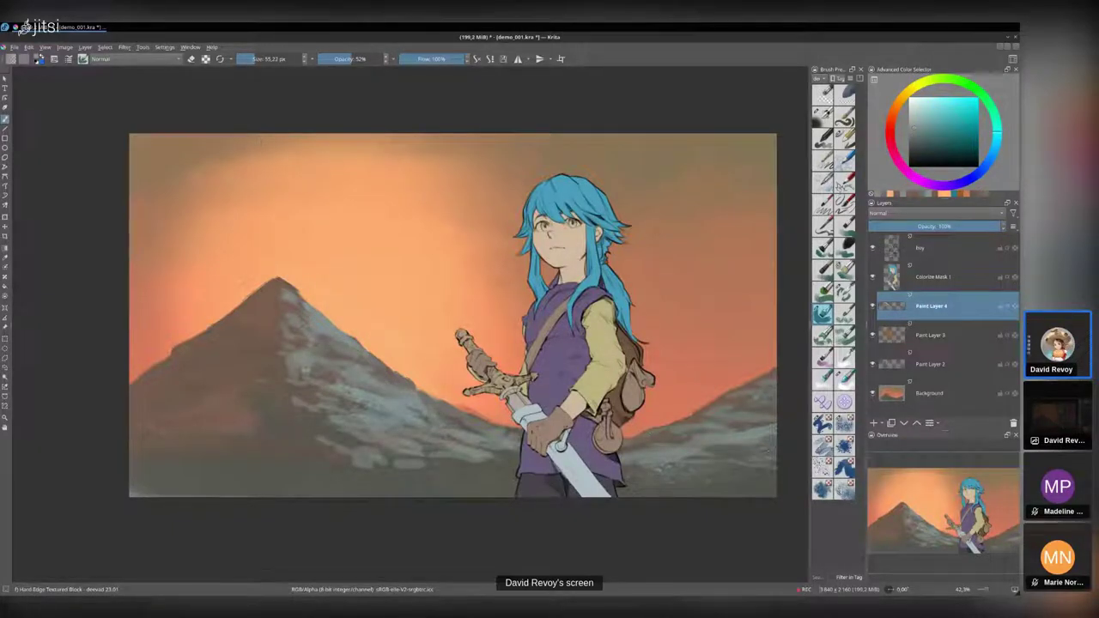
{"action": "left_click_drag", "start_coordinate": [623, 474], "coordinate": [651, 471]}
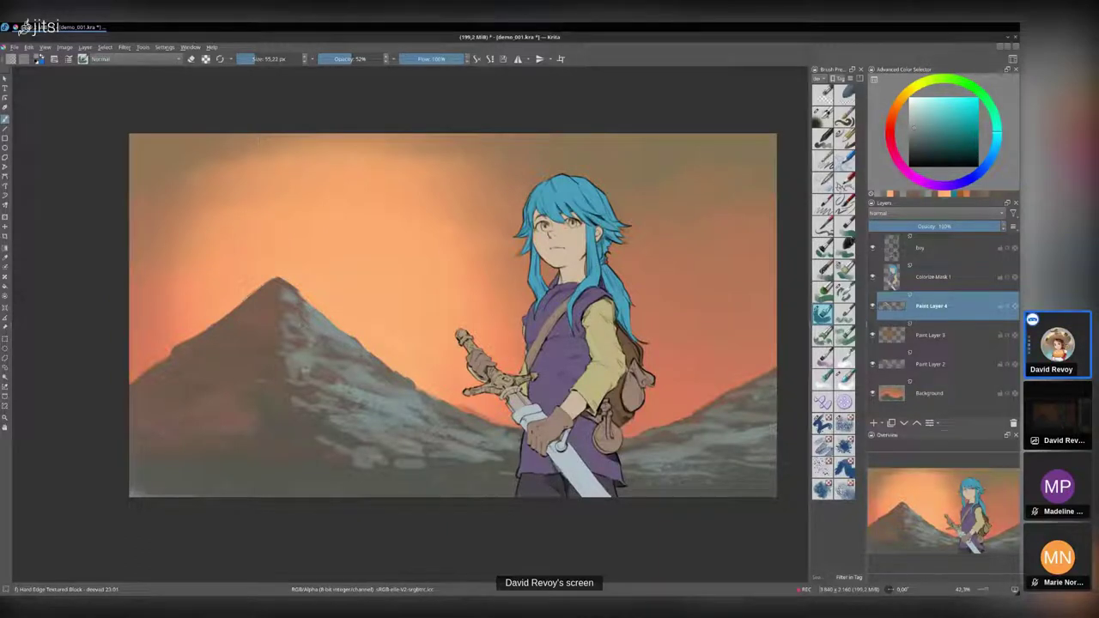
- Switch to the Rough Rake Textured brush and rake sampled shadow tones into the lower snow of the left mountain
{"action": "left_click", "coordinate": [847, 228]}
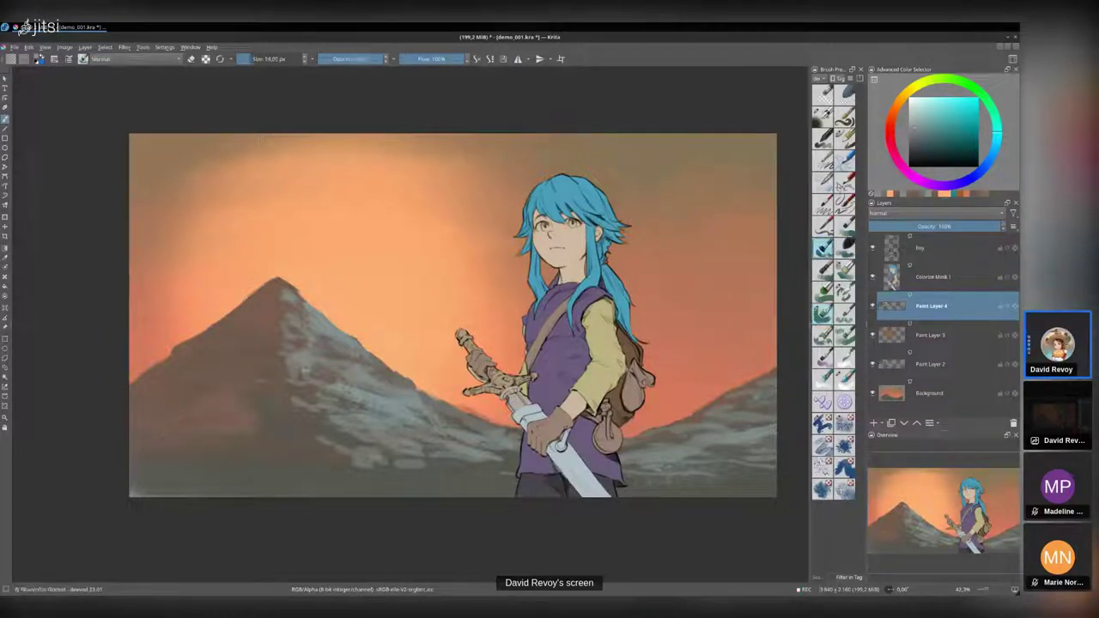
{"action": "left_click", "coordinate": [823, 270]}
{"action": "left_click", "coordinate": [846, 273]}
{"action": "left_click", "coordinate": [845, 291]}
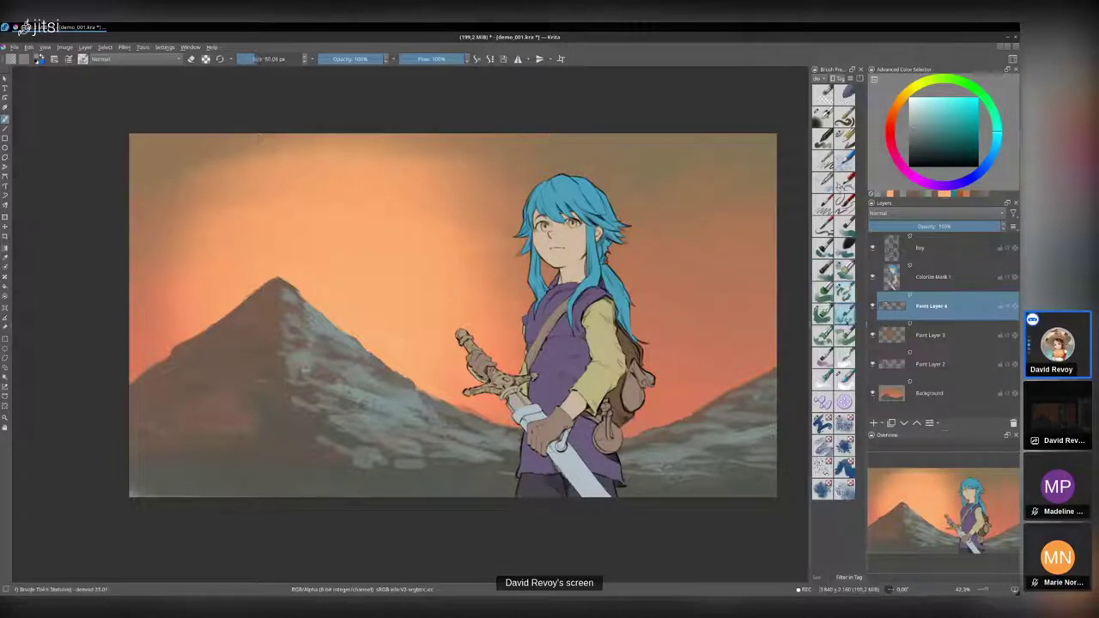
{"action": "left_click", "coordinate": [844, 322]}
{"action": "left_click", "coordinate": [313, 418], "text": "ctrl"}
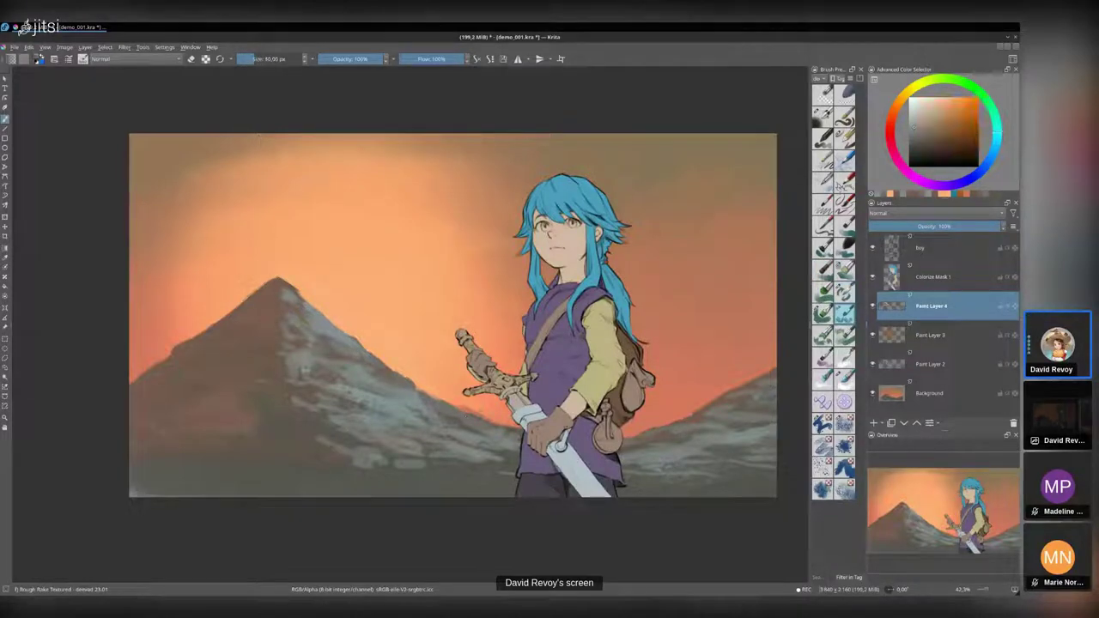
{"action": "left_click_drag", "start_coordinate": [360, 448], "coordinate": [376, 450]}
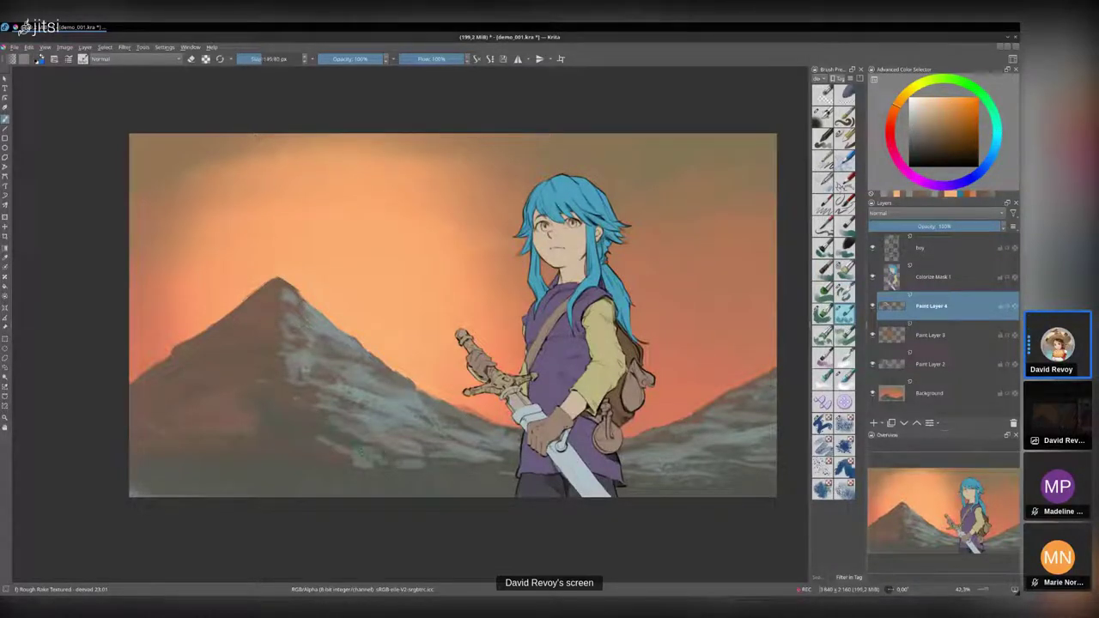
{"action": "left_click", "coordinate": [359, 463], "text": "ctrl"}
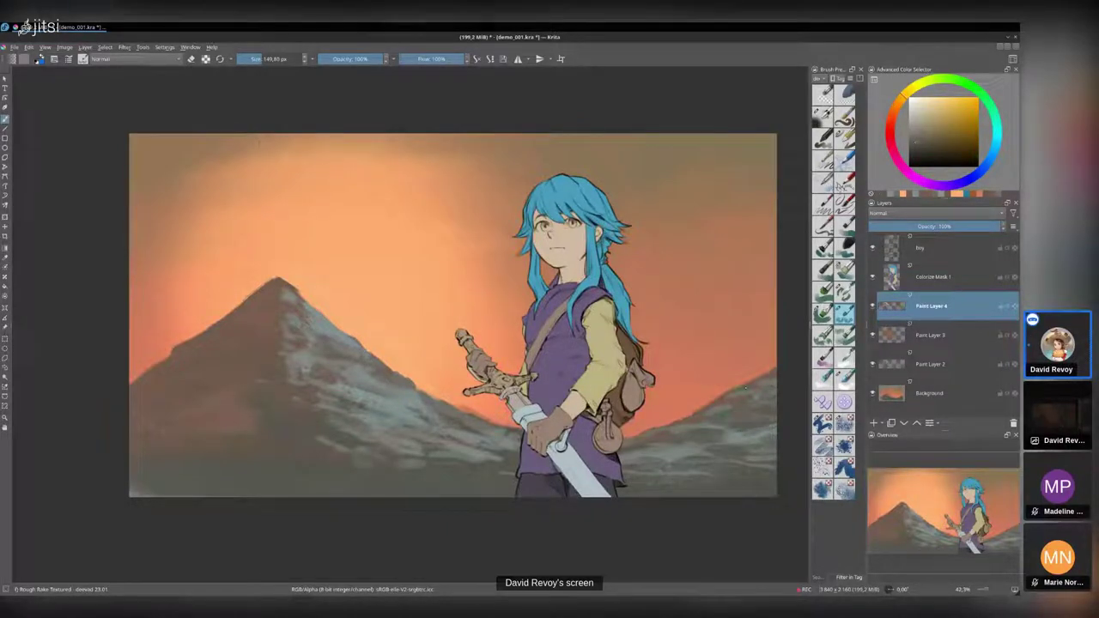
- Sample the sky colours and trim the right mountain's ridge and the left mountain's lower slope beside the sword
{"action": "left_click", "coordinate": [722, 422], "text": "ctrl"}
{"action": "key", "text": "bracketleft"}
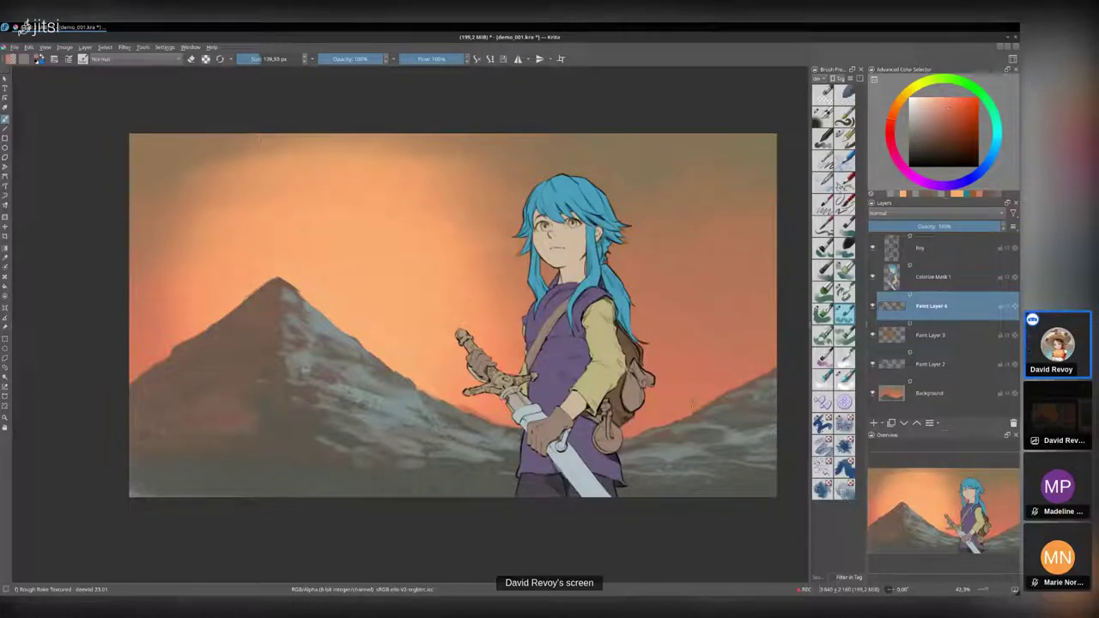
{"action": "left_click_drag", "start_coordinate": [744, 384], "coordinate": [777, 367]}
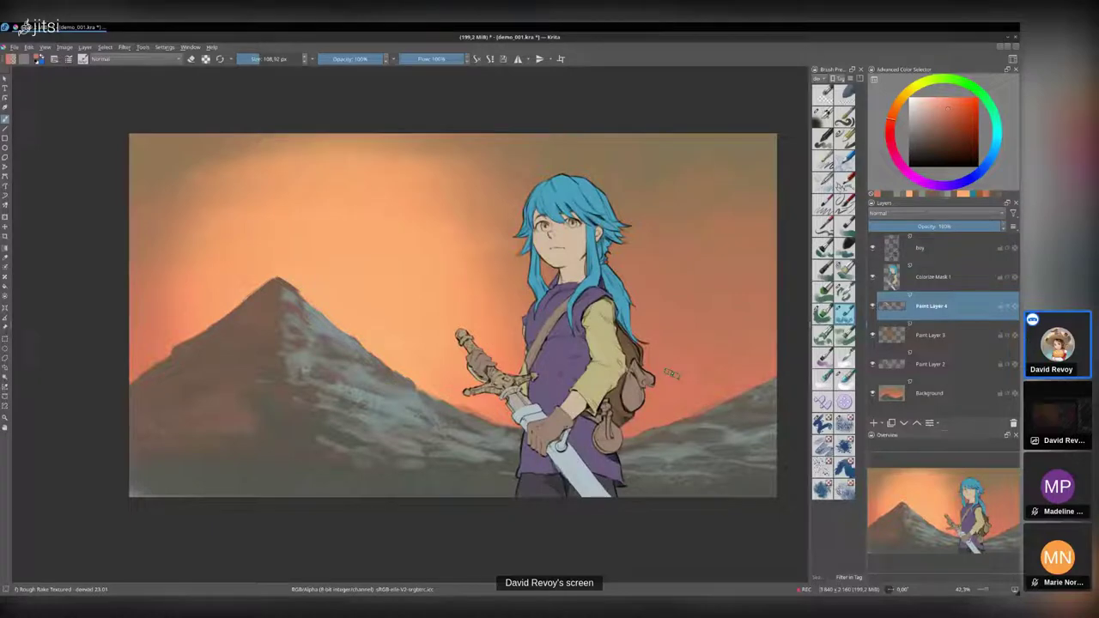
{"action": "left_click", "coordinate": [464, 398], "text": "ctrl"}
{"action": "left_click_drag", "start_coordinate": [442, 388], "coordinate": [469, 401]}
- Sample dark greenish greys and rake textured strokes across the foothills on both sides of the boy
{"action": "left_click", "coordinate": [461, 479], "text": "ctrl"}
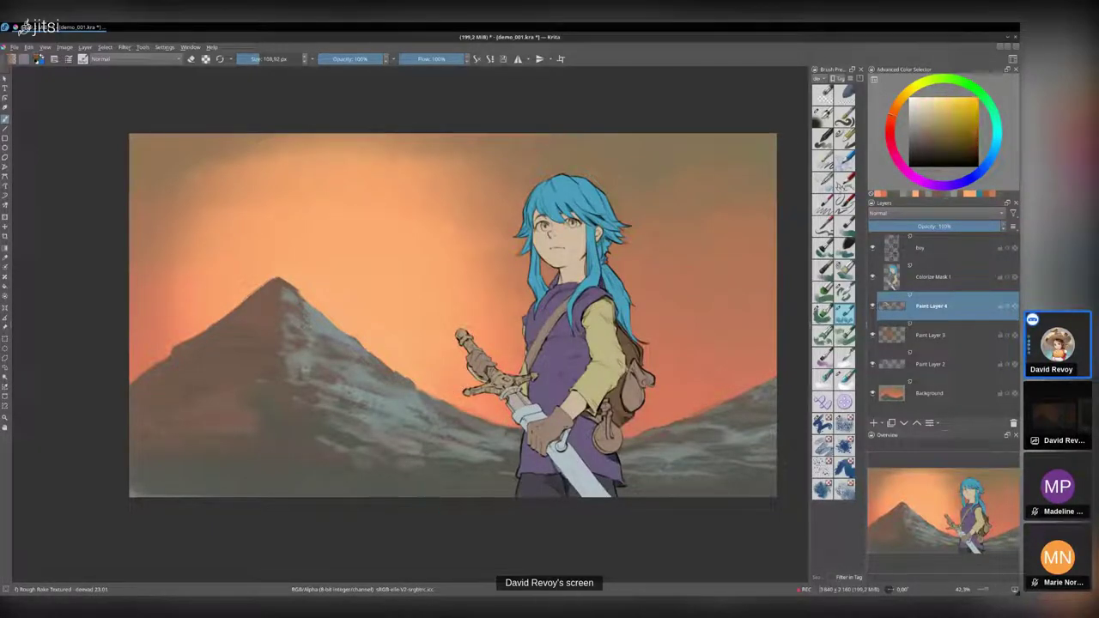
{"action": "key", "text": "bracketleft"}
{"action": "left_click", "coordinate": [434, 476], "text": "ctrl"}
{"action": "left_click_drag", "start_coordinate": [442, 473], "coordinate": [512, 468]}
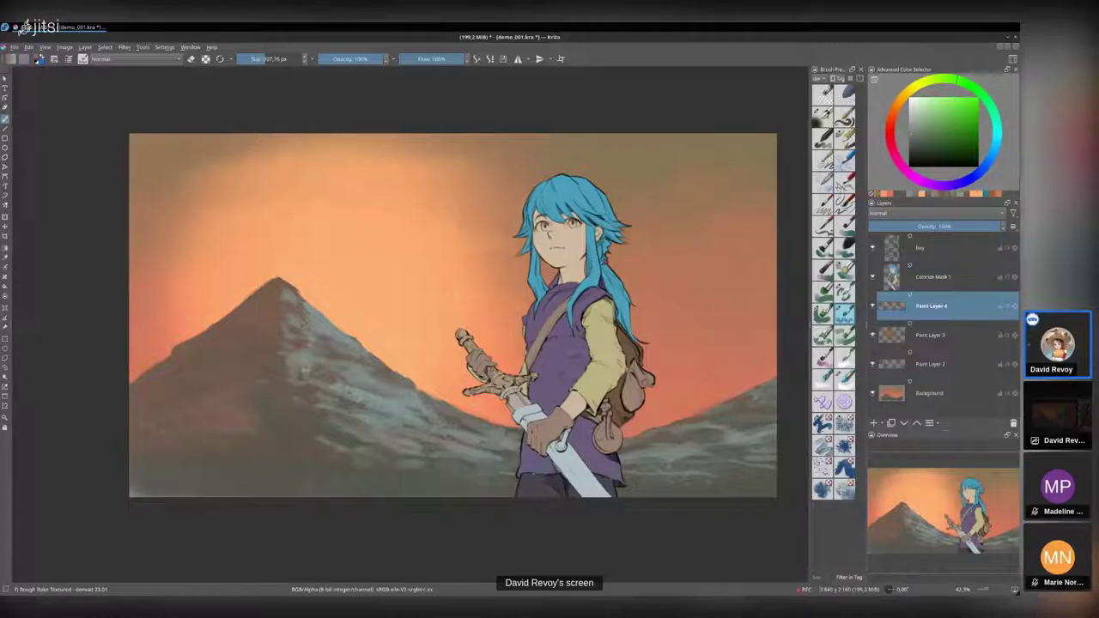
{"action": "key", "text": "bracketright"}
{"action": "mouse_move", "coordinate": [666, 474]}
{"action": "left_mouse_down"}
{"action": "mouse_move", "coordinate": [629, 484]}
{"action": "mouse_move", "coordinate": [743, 466]}
{"action": "left_mouse_up"}
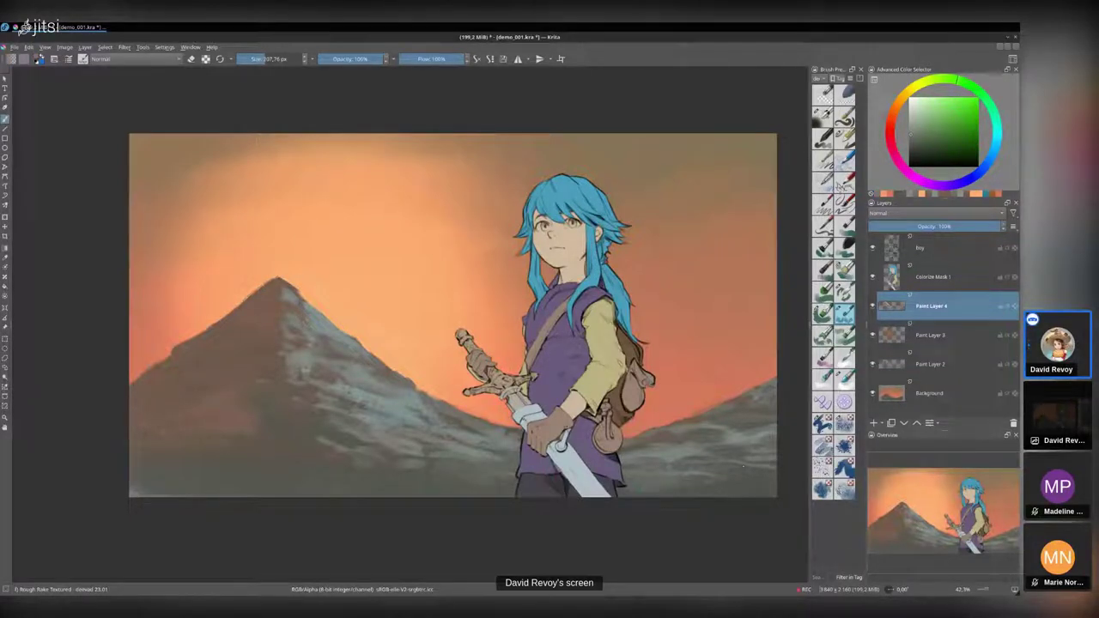
{"action": "key", "text": "bracketright"}
{"action": "left_click", "coordinate": [341, 466], "text": "ctrl"}
{"action": "mouse_move", "coordinate": [341, 467]}
{"action": "left_mouse_down", "text": "shift"}
{"action": "mouse_move", "coordinate": [399, 466]}
{"action": "mouse_move", "coordinate": [434, 439]}
{"action": "mouse_move", "coordinate": [505, 446]}
{"action": "left_mouse_up", "text": "shift"}
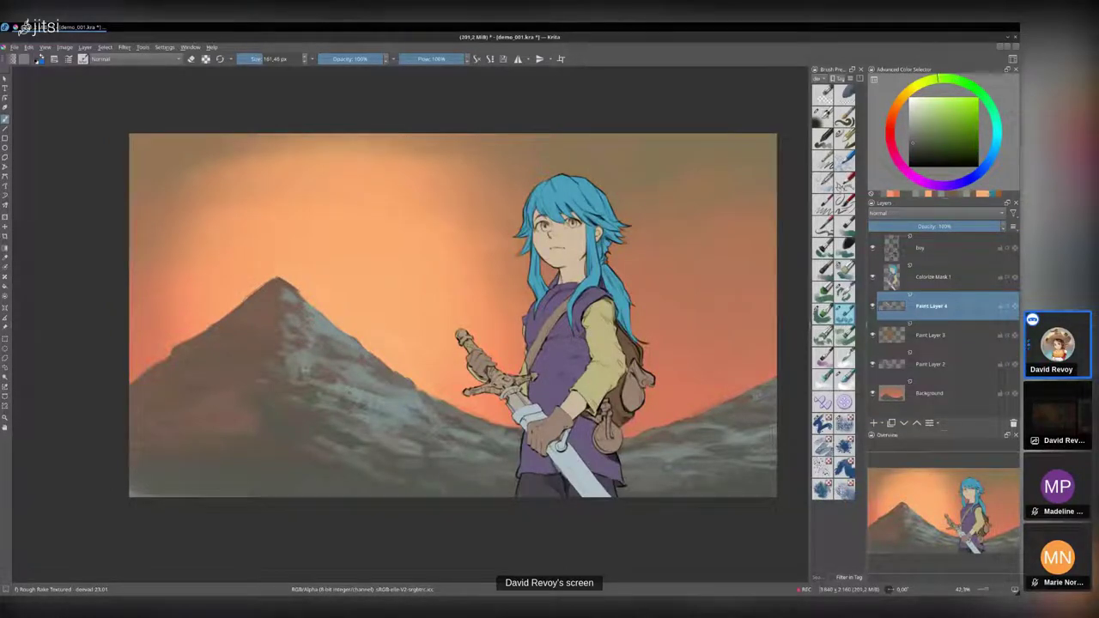
- Reduce the brush to about 73 px and sample the blue-grey snow to refine the left mountain's lit slope
{"action": "key", "text": "bracketleft"}
{"action": "key", "text": "bracketleft"}
{"action": "key", "text": "bracketleft"}
{"action": "key", "text": "bracketleft"}
{"action": "key", "text": "bracketleft"}
{"action": "key", "text": "bracketleft"}
{"action": "key", "text": "bracketleft"}
{"action": "key", "text": "bracketleft"}
{"action": "left_click", "coordinate": [325, 381], "text": "ctrl"}
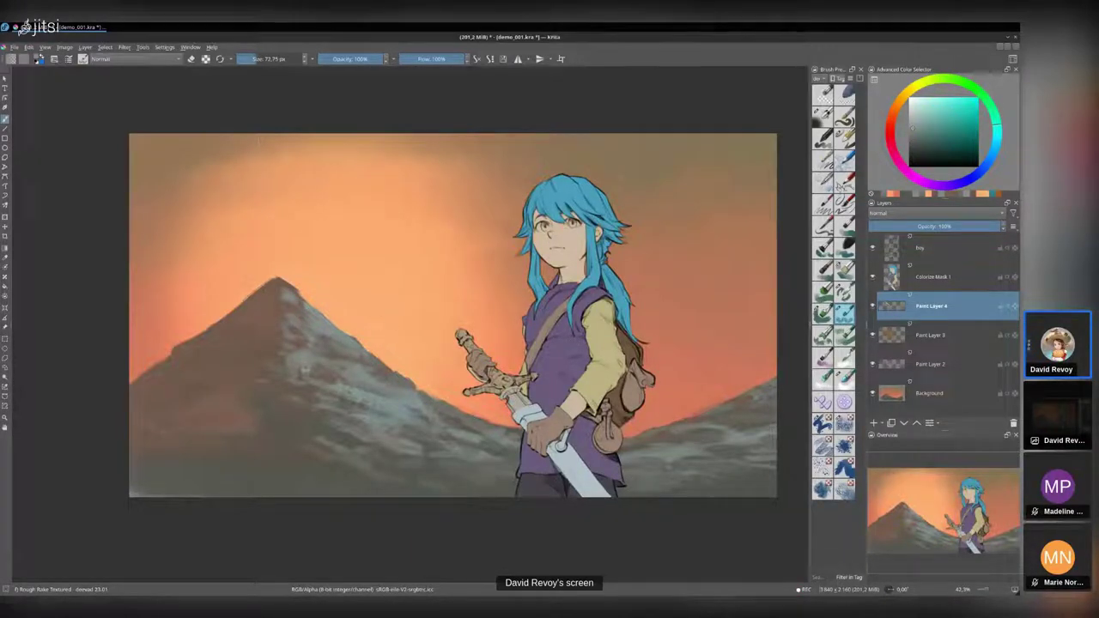
- Sample the shadow browns, enlarge the brush to about 145 px and rake tonal variation into the left mountain's shaded side
{"action": "left_click", "coordinate": [284, 329], "text": "ctrl"}
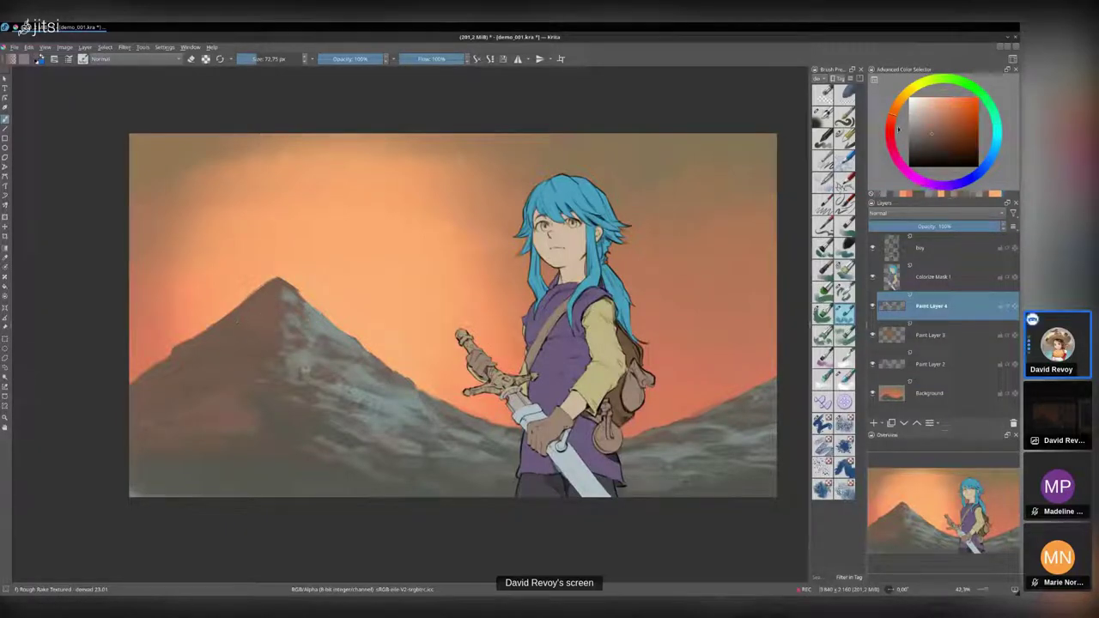
{"action": "left_click", "coordinate": [929, 132]}
{"action": "left_click_drag", "start_coordinate": [273, 332], "coordinate": [290, 331], "text": "shift"}
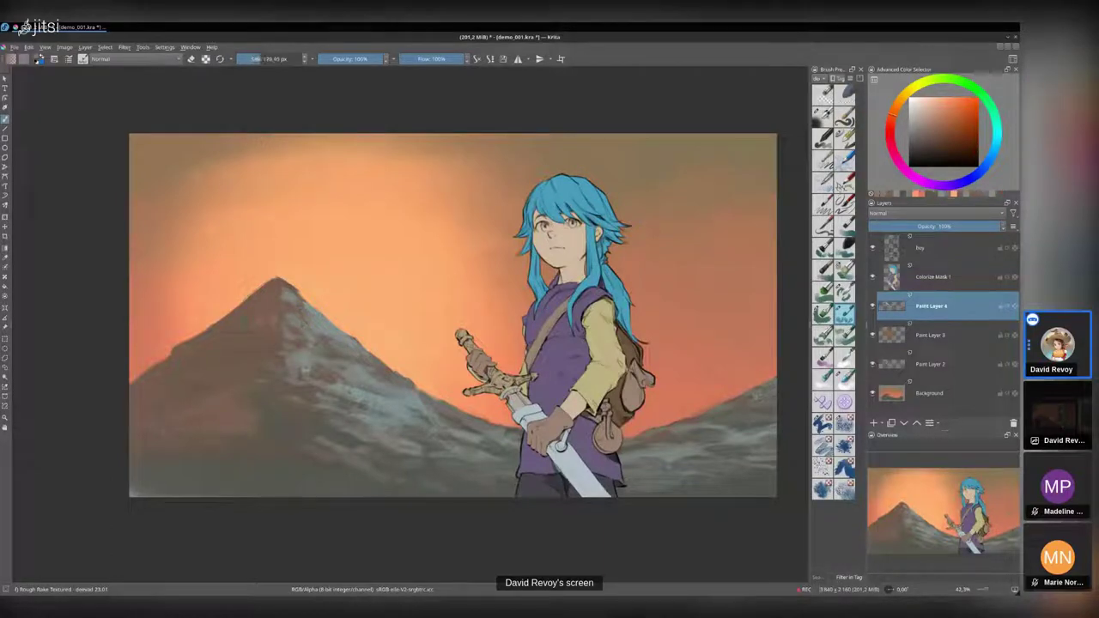
{"action": "key", "text": "bracketleft"}
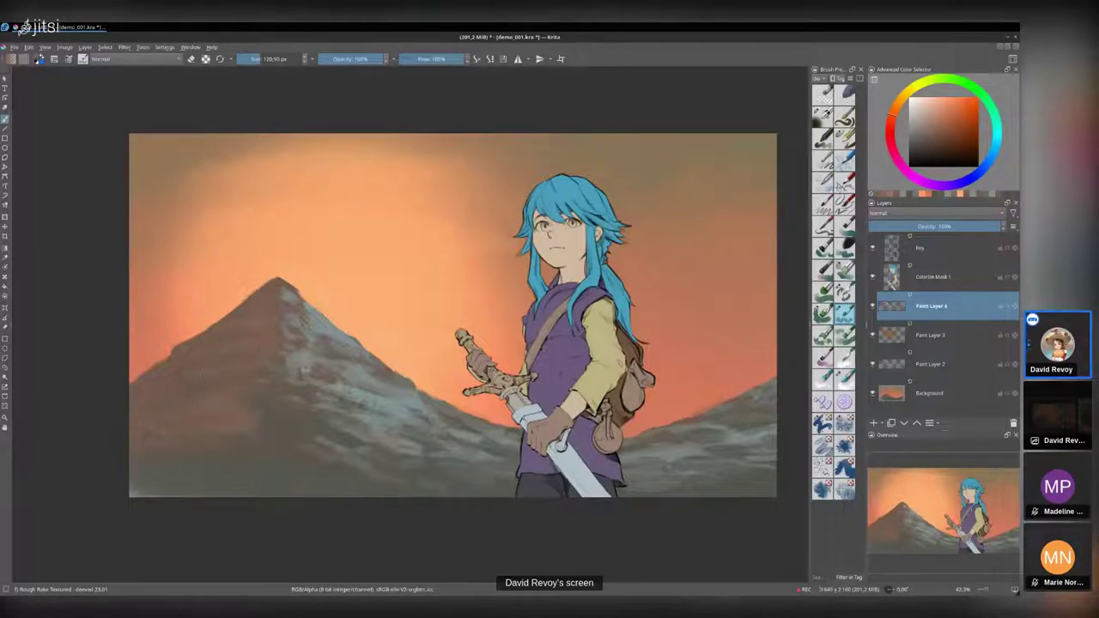
{"action": "left_click", "coordinate": [302, 426], "text": "ctrl"}
{"action": "left_click_drag", "start_coordinate": [272, 407], "coordinate": [263, 401]}
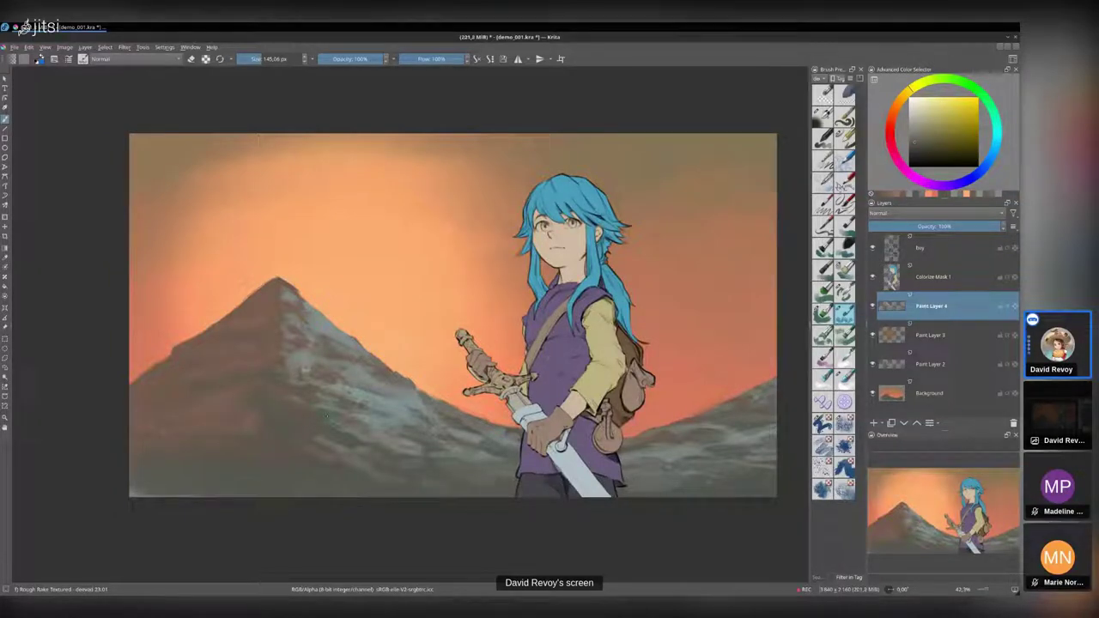
{"action": "left_click_drag", "start_coordinate": [1019, 86], "coordinate": [1019, 175]}
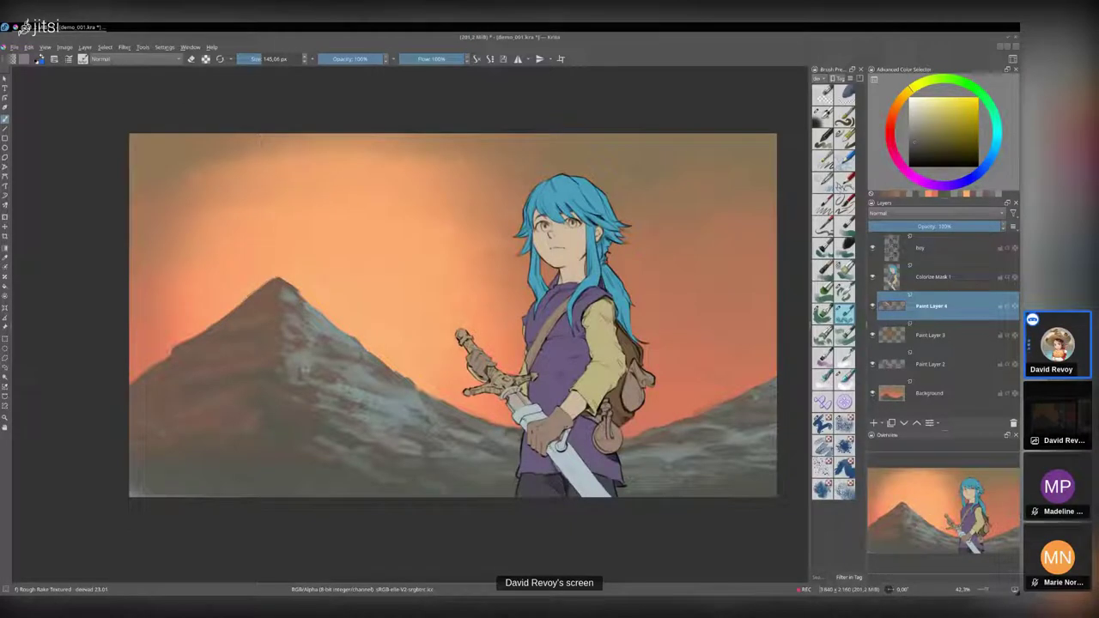
- Trim the left mountain's shaded ridge with sampled sky orange and paint a small rocky bump midway down its snowy ridge
{"action": "left_click", "coordinate": [266, 336], "text": "ctrl"}
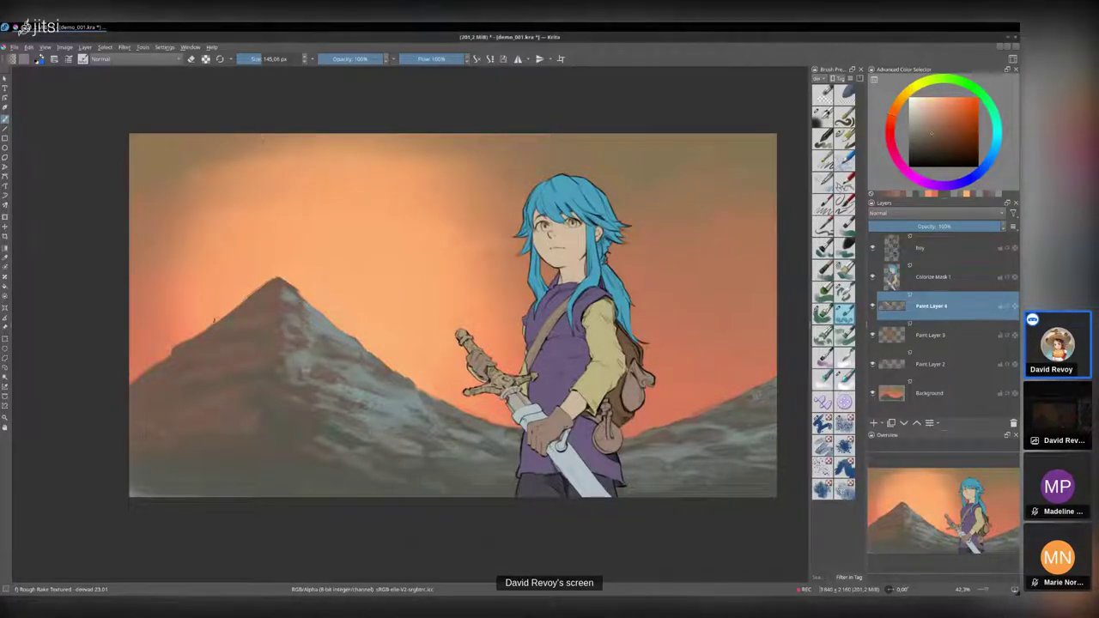
{"action": "left_click", "coordinate": [199, 319], "text": "ctrl"}
{"action": "mouse_move", "coordinate": [198, 335]}
{"action": "left_mouse_down"}
{"action": "mouse_move", "coordinate": [159, 350]}
{"action": "mouse_move", "coordinate": [190, 339]}
{"action": "left_mouse_up"}
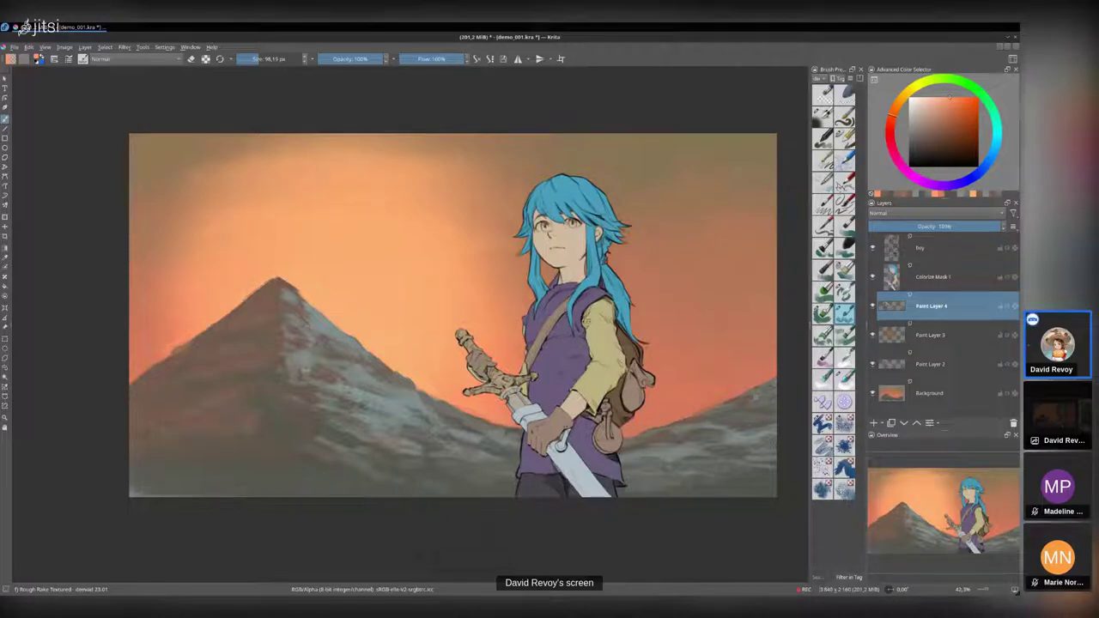
{"action": "left_click", "coordinate": [295, 326], "text": "ctrl"}
{"action": "left_click", "coordinate": [271, 330], "text": "ctrl"}
{"action": "left_click_drag", "start_coordinate": [320, 325], "coordinate": [357, 339]}
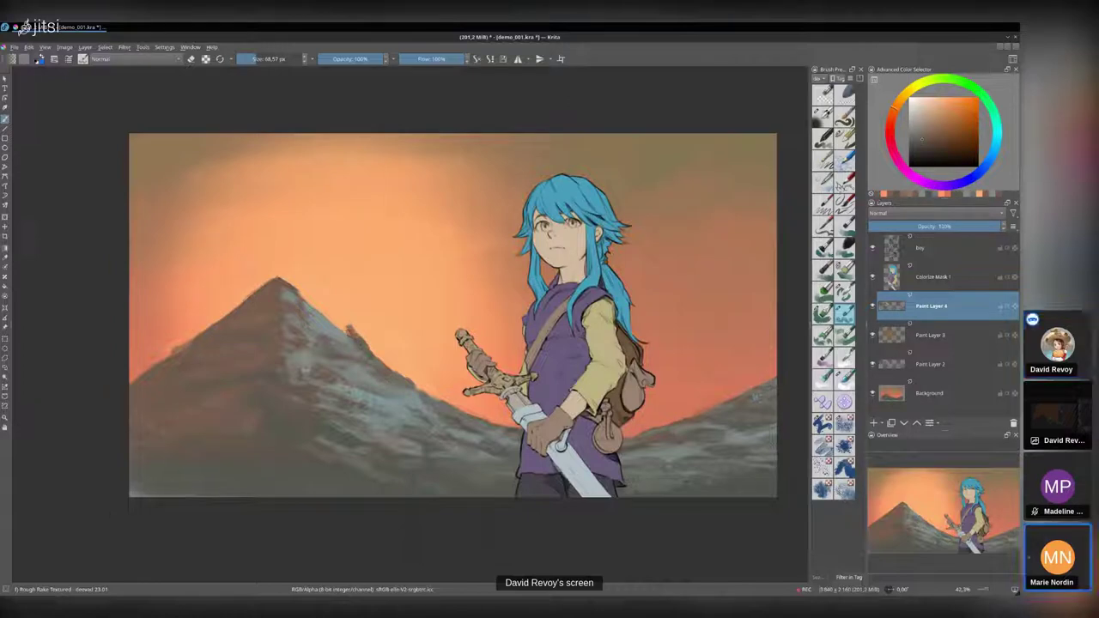
- Sample blue-grey snow and brown rock tones and rake snow patches across the left mountain's snowy slope, using brush sizes up to about 172 px
{"action": "left_click", "coordinate": [357, 348], "text": "ctrl"}
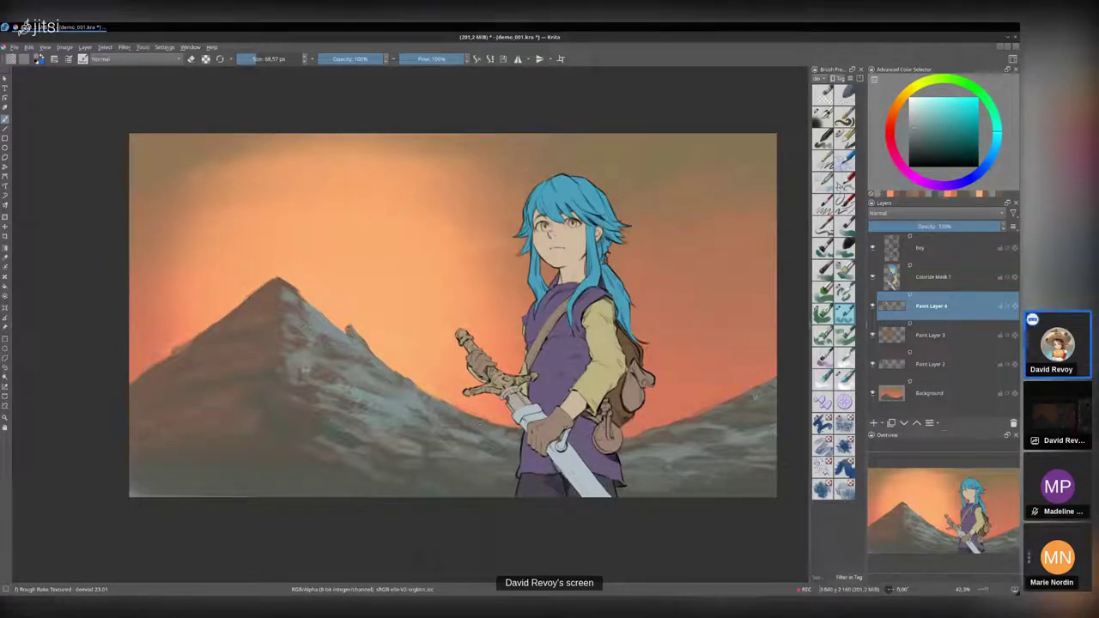
{"action": "left_click_drag", "start_coordinate": [349, 442], "coordinate": [381, 455]}
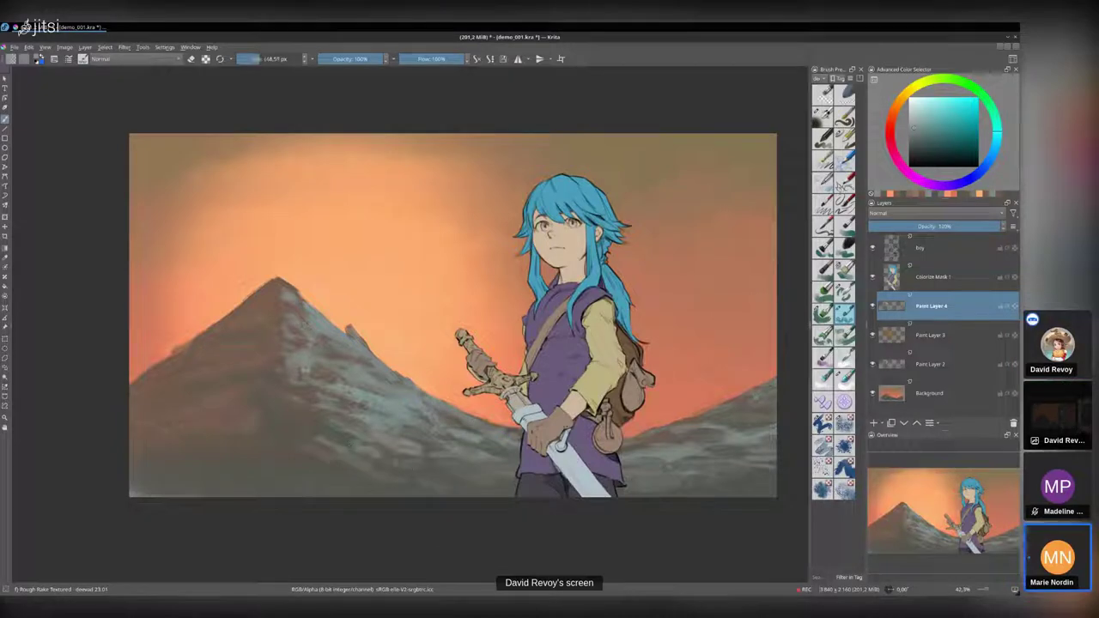
{"action": "left_click", "coordinate": [306, 398], "text": "ctrl"}
{"action": "mouse_move", "coordinate": [297, 353]}
{"action": "left_mouse_down"}
{"action": "mouse_move", "coordinate": [292, 364]}
{"action": "mouse_move", "coordinate": [313, 382]}
{"action": "left_mouse_up"}
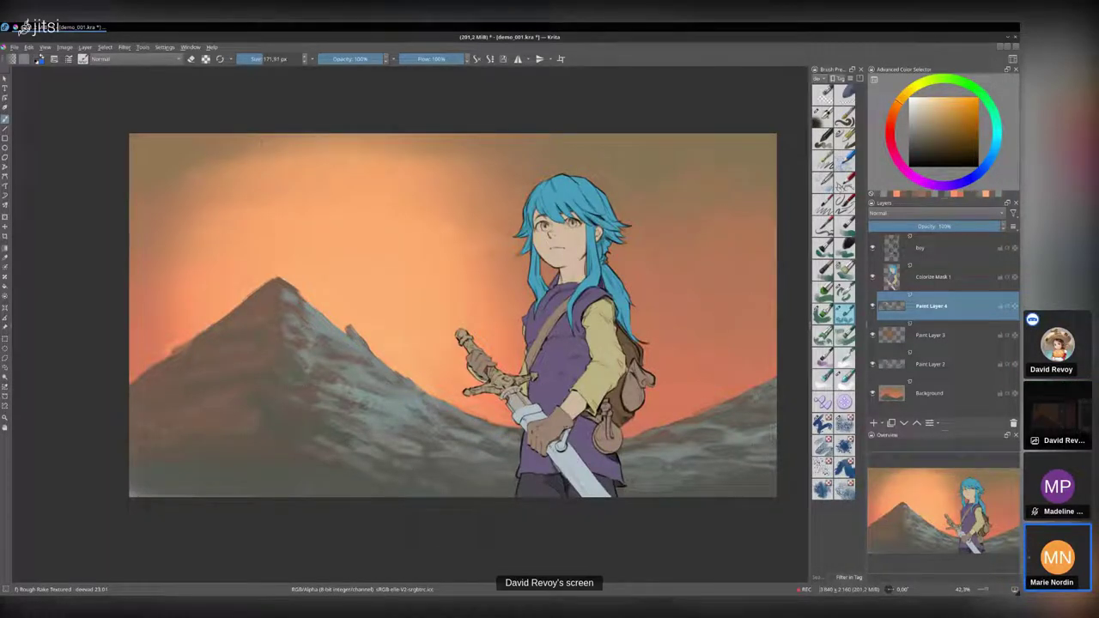
{"action": "left_click", "coordinate": [309, 359], "text": "ctrl"}
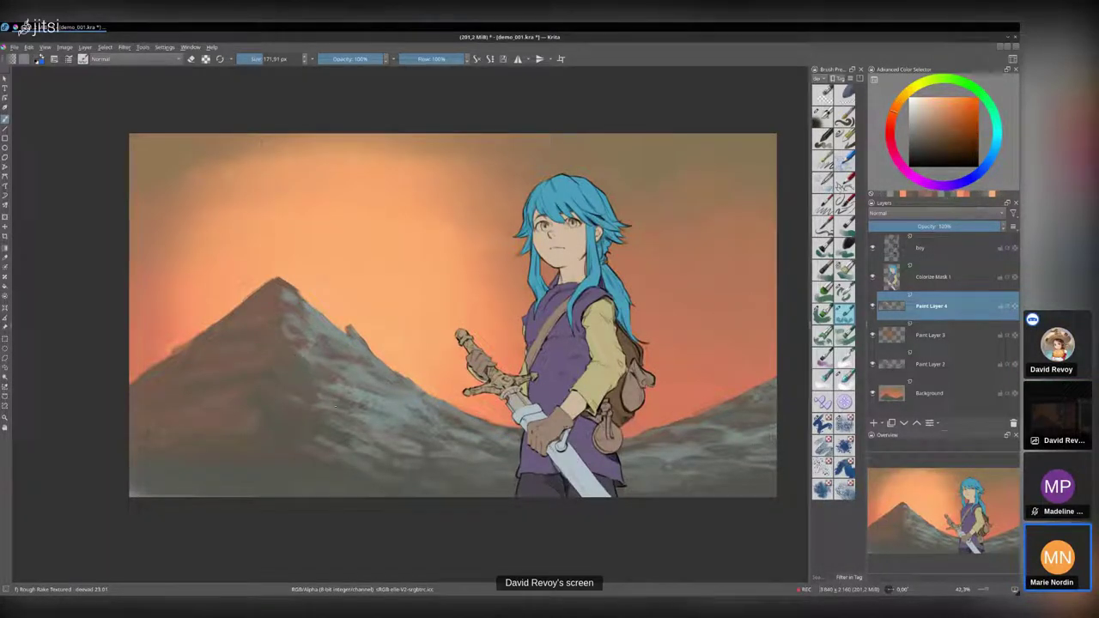
{"action": "left_click", "coordinate": [371, 414], "text": "ctrl"}
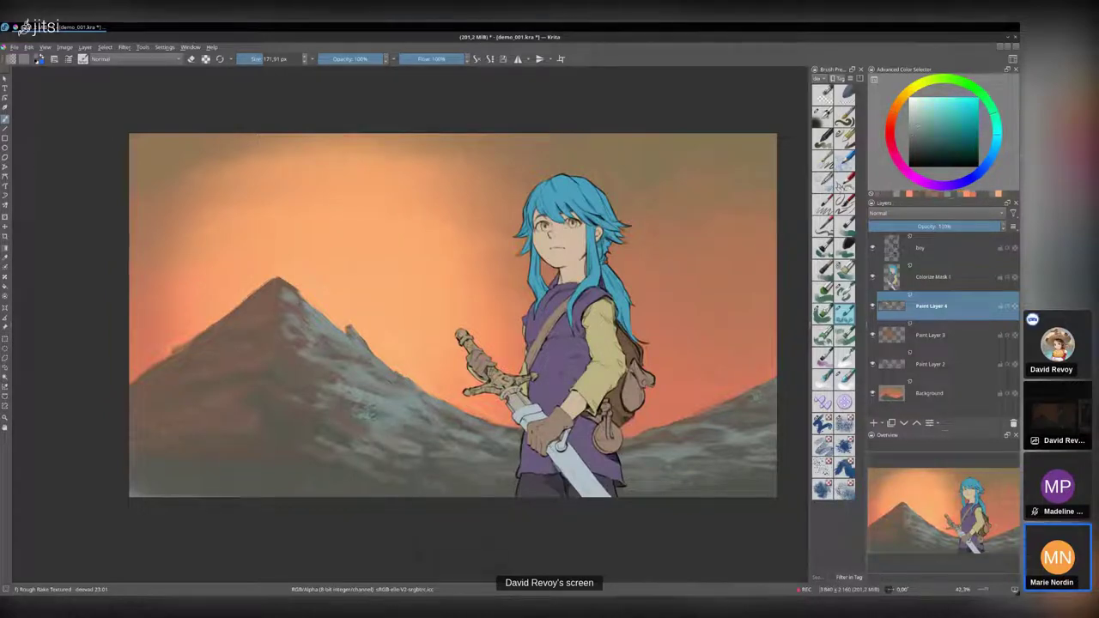
{"action": "left_click_drag", "start_coordinate": [371, 414], "coordinate": [355, 413]}
{"action": "left_click_drag", "start_coordinate": [336, 402], "coordinate": [355, 414]}
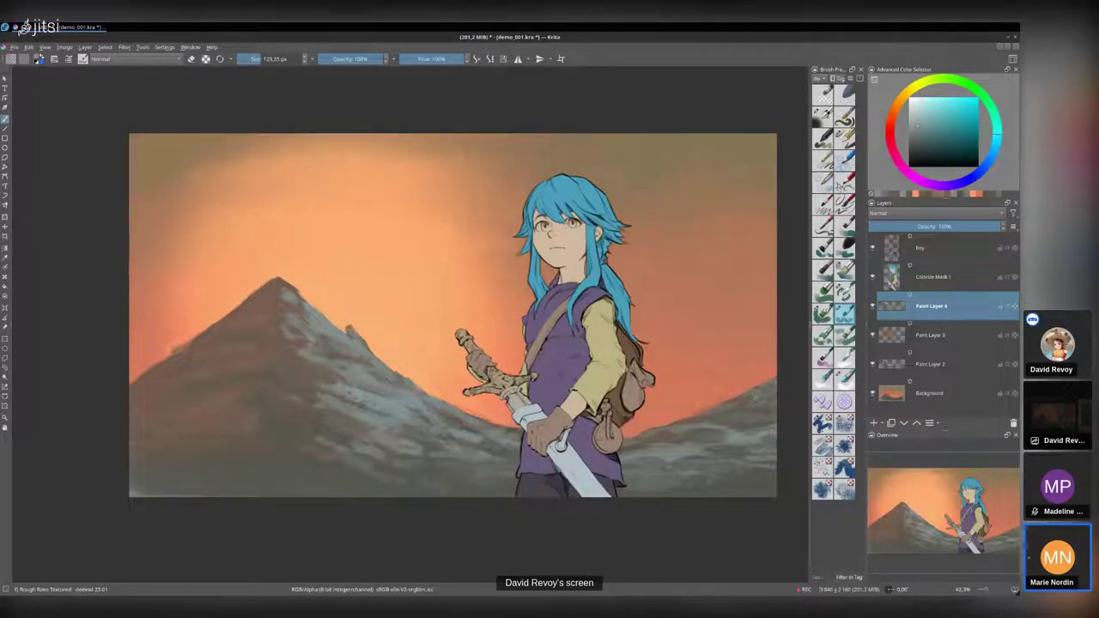
- Sample shadow brown and sky orange to clean up the left mountain's shaded ridge and trim its peak
{"action": "left_click", "coordinate": [306, 352], "text": "ctrl"}
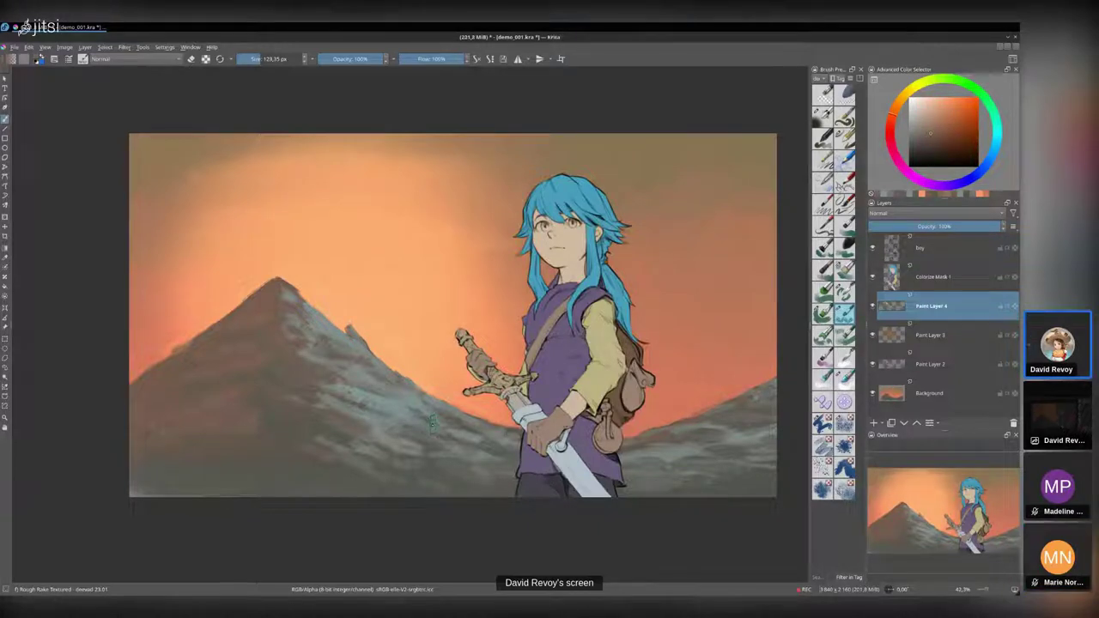
{"action": "left_click", "coordinate": [260, 337], "text": "ctrl"}
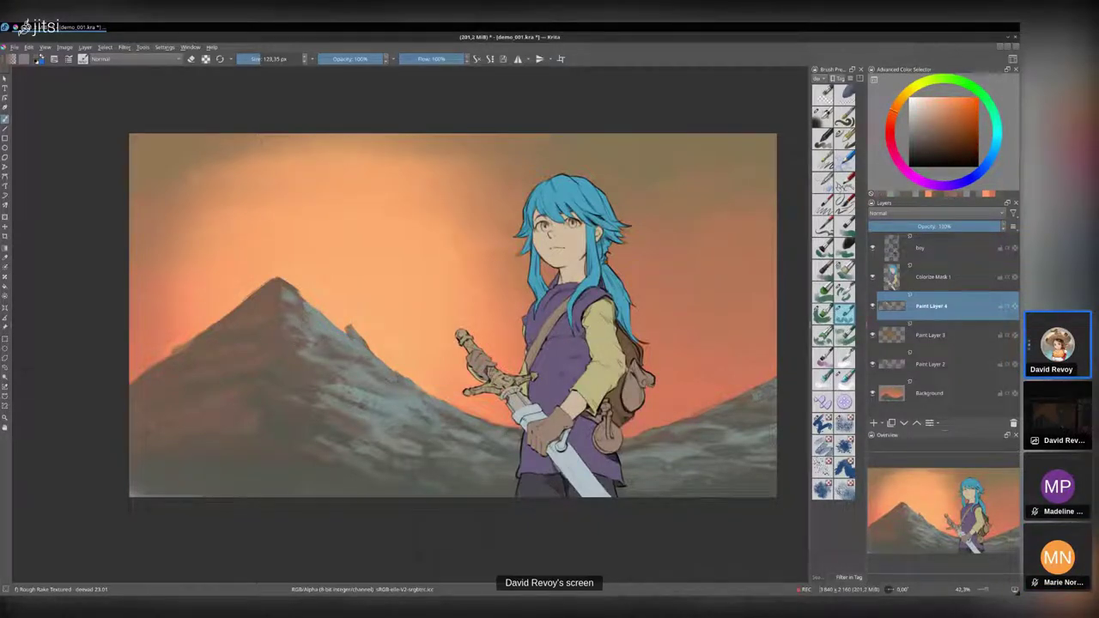
{"action": "left_click_drag", "start_coordinate": [215, 329], "coordinate": [163, 326]}
{"action": "left_click", "coordinate": [181, 335], "text": "ctrl"}
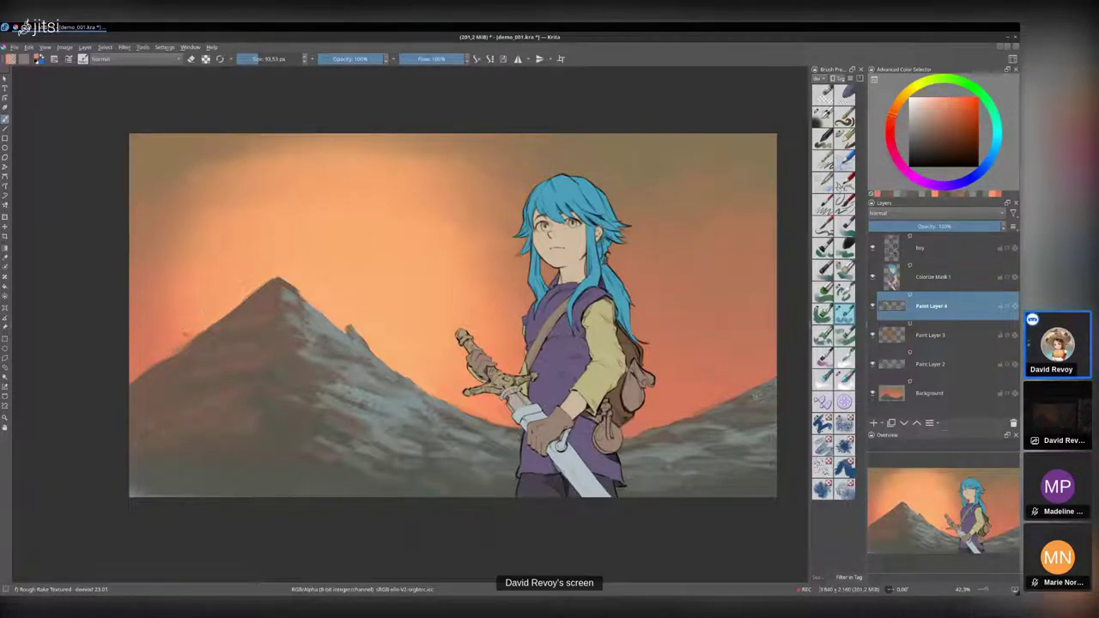
{"action": "left_click_drag", "start_coordinate": [200, 326], "coordinate": [171, 353]}
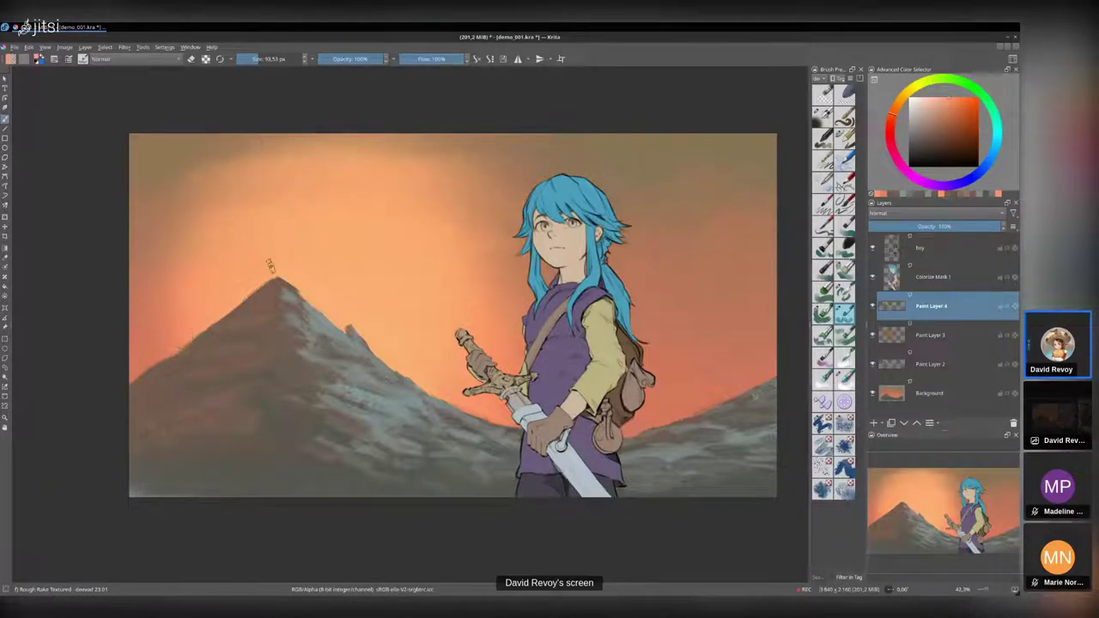
{"action": "left_click", "coordinate": [285, 276], "text": "ctrl"}
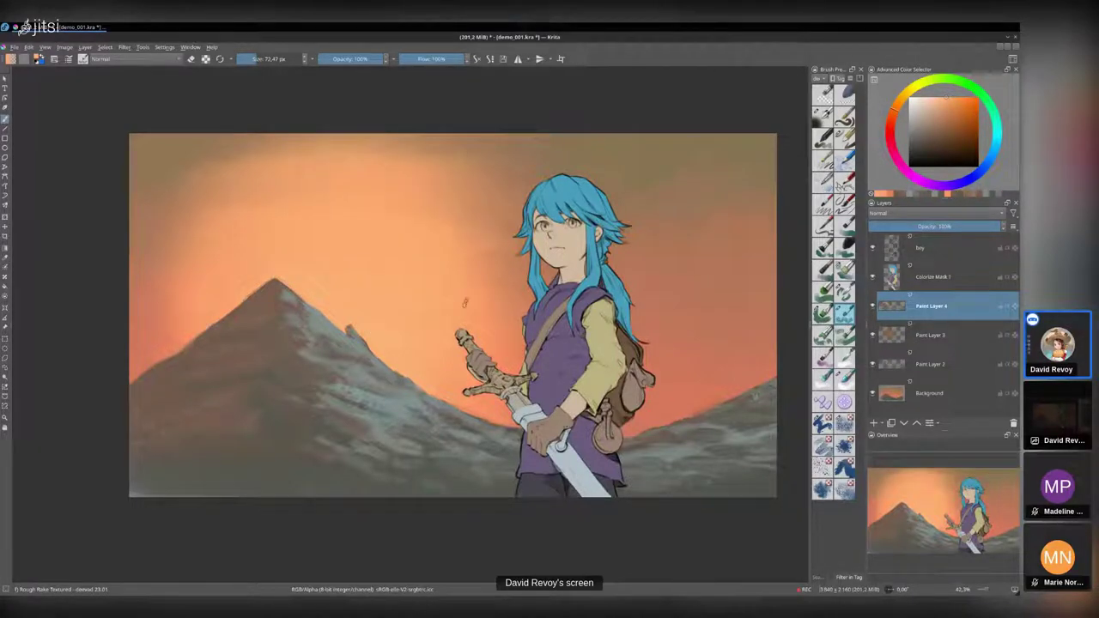
- Reduce the brush to about 59 px and paint sampled sky orange over the rocky bump and beside the left mountain's peak
{"action": "left_click", "coordinate": [677, 453], "text": "ctrl"}
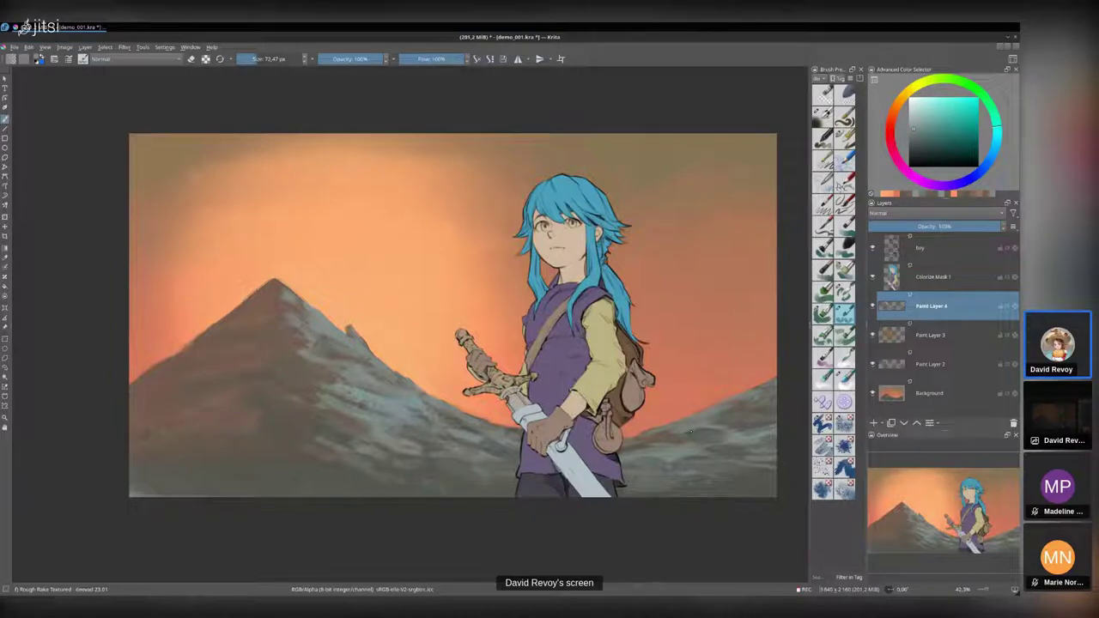
{"action": "left_click", "coordinate": [346, 319], "text": "ctrl"}
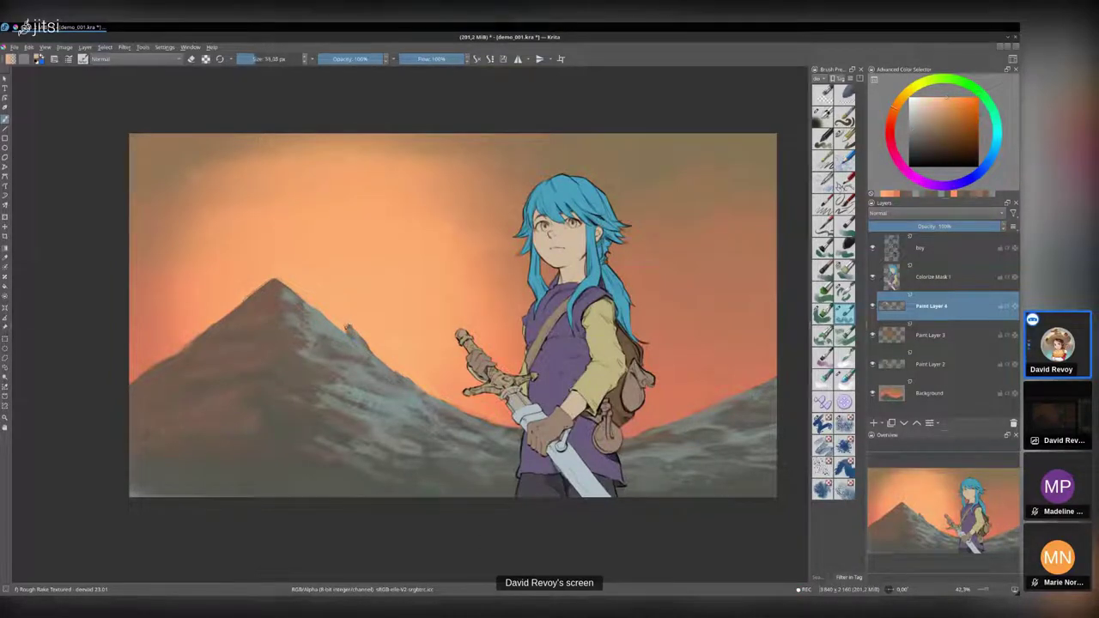
{"action": "left_click_drag", "start_coordinate": [351, 324], "coordinate": [348, 329]}
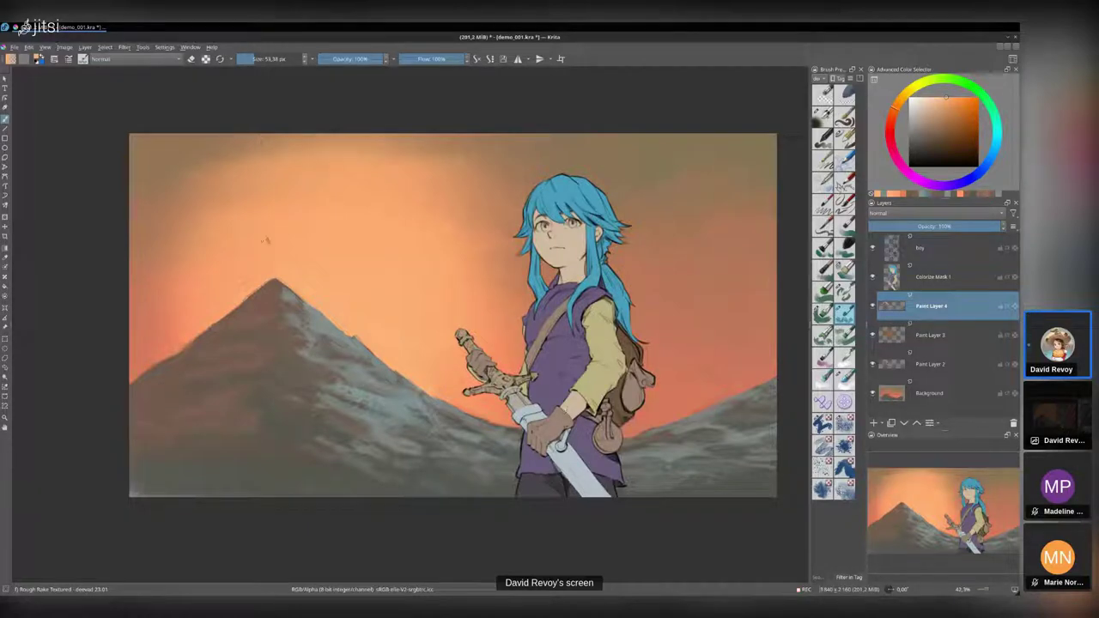
{"action": "left_click", "coordinate": [267, 274], "text": "ctrl"}
{"action": "left_click_drag", "start_coordinate": [256, 273], "coordinate": [242, 281]}
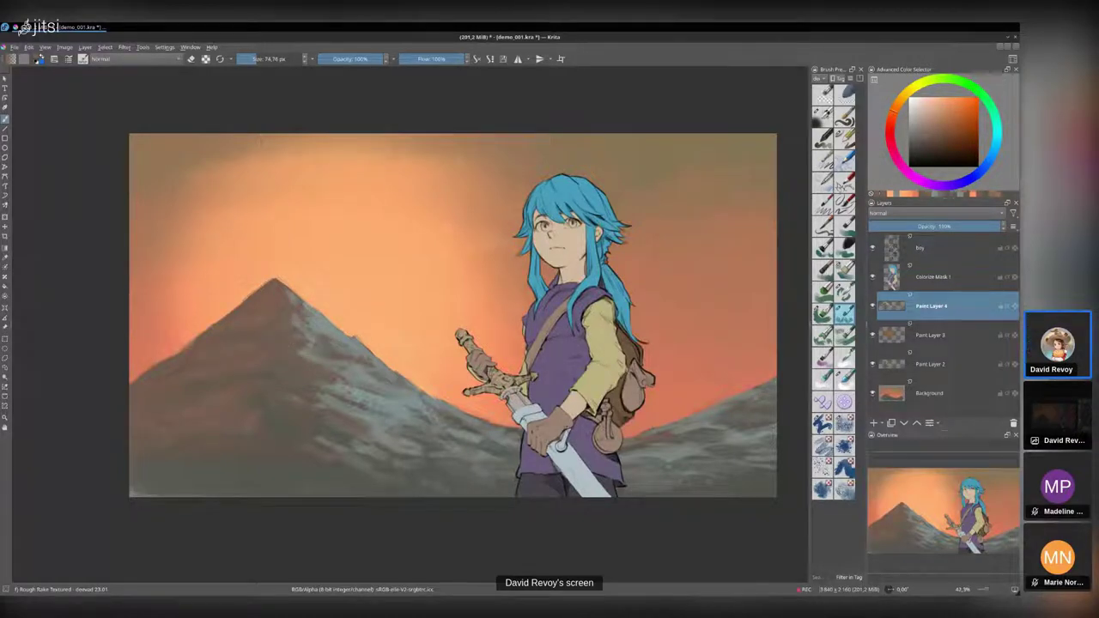
- Enlarge the brush to about 139 px and blend sampled brown-grey tones into the left mountain's shaded lower slope
{"action": "left_click", "coordinate": [284, 361], "text": "ctrl"}
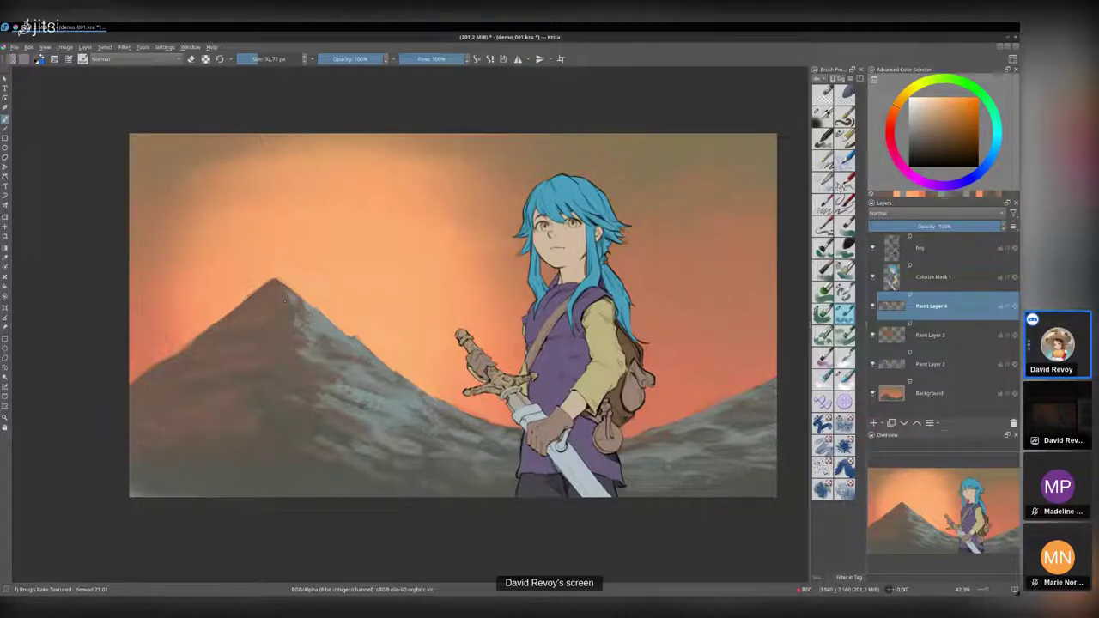
{"action": "left_click_drag", "start_coordinate": [258, 439], "coordinate": [279, 439], "text": "shift"}
{"action": "left_click", "coordinate": [258, 440], "text": "ctrl"}
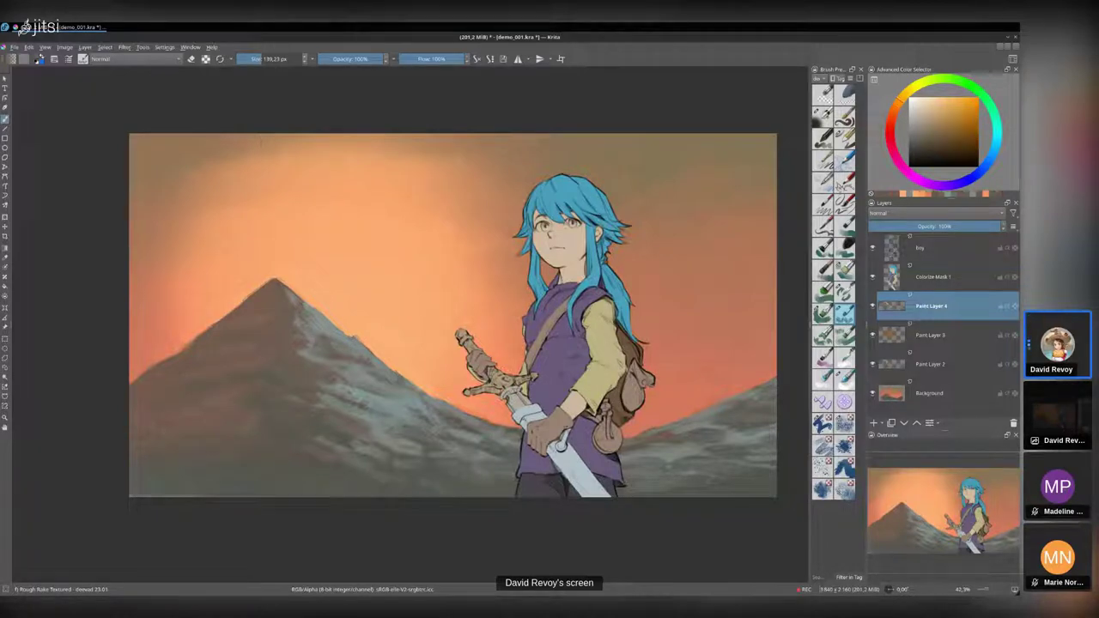
- Select the boy layer and examine the figure's line art and the options available for that layer
{"action": "left_click", "coordinate": [902, 250]}
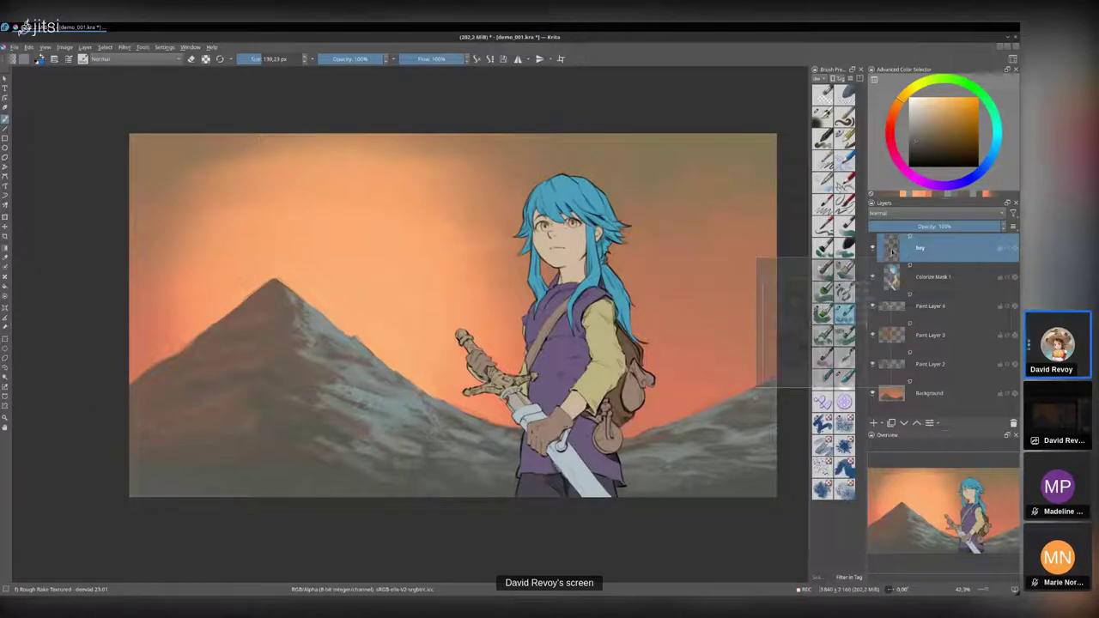
{"action": "scroll", "coordinate": [600, 209], "scroll_direction": "up", "scroll_amount": 2}
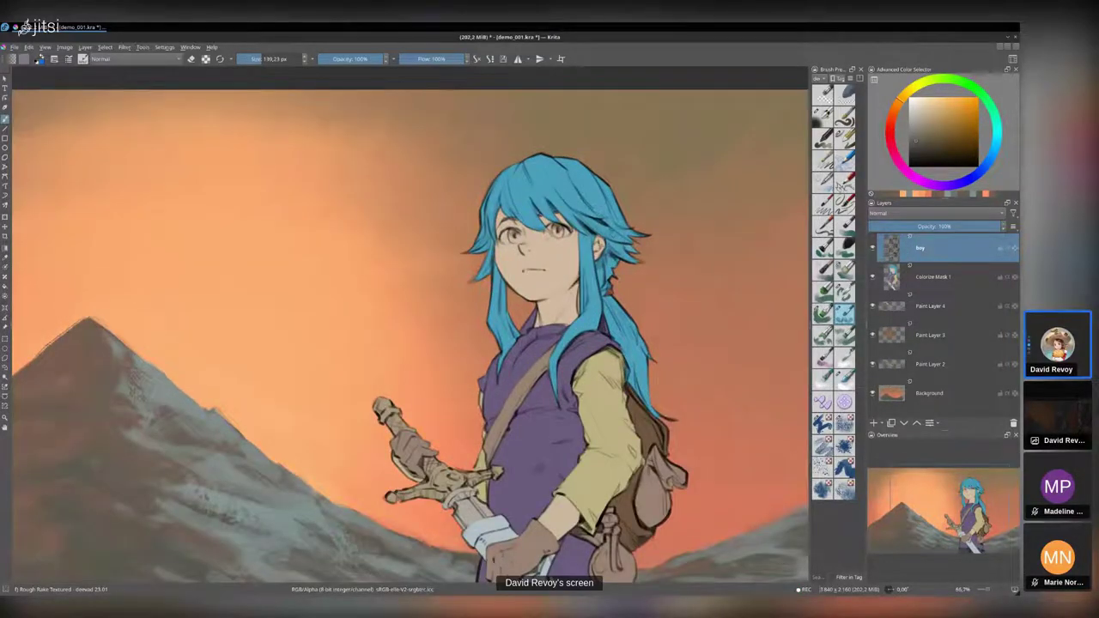
{"action": "right_click", "coordinate": [927, 250]}
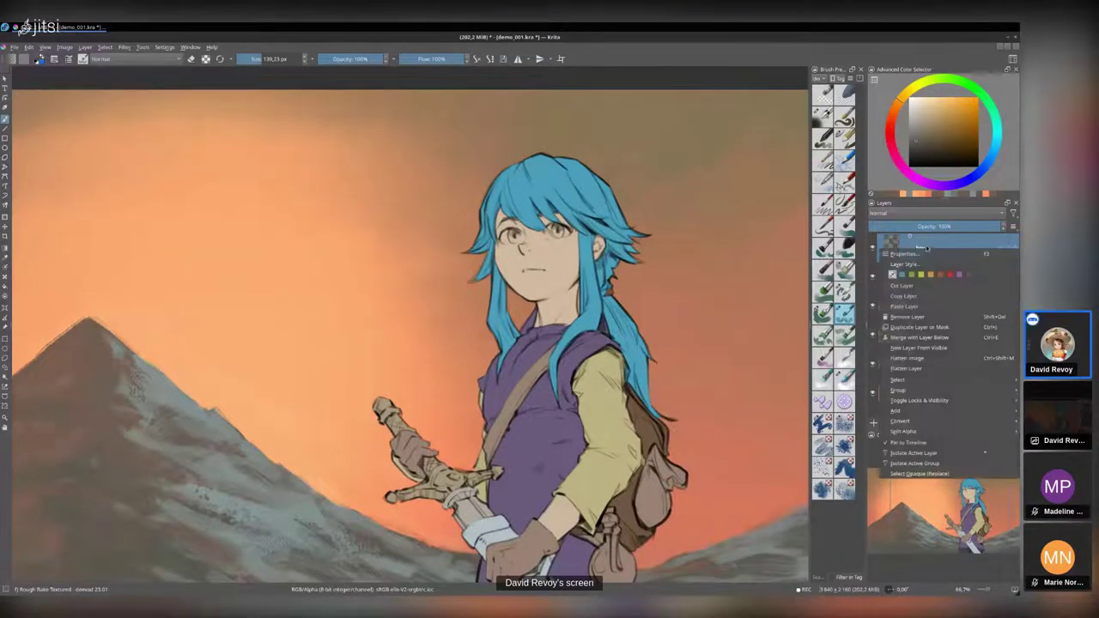
{"action": "left_click", "coordinate": [921, 246]}
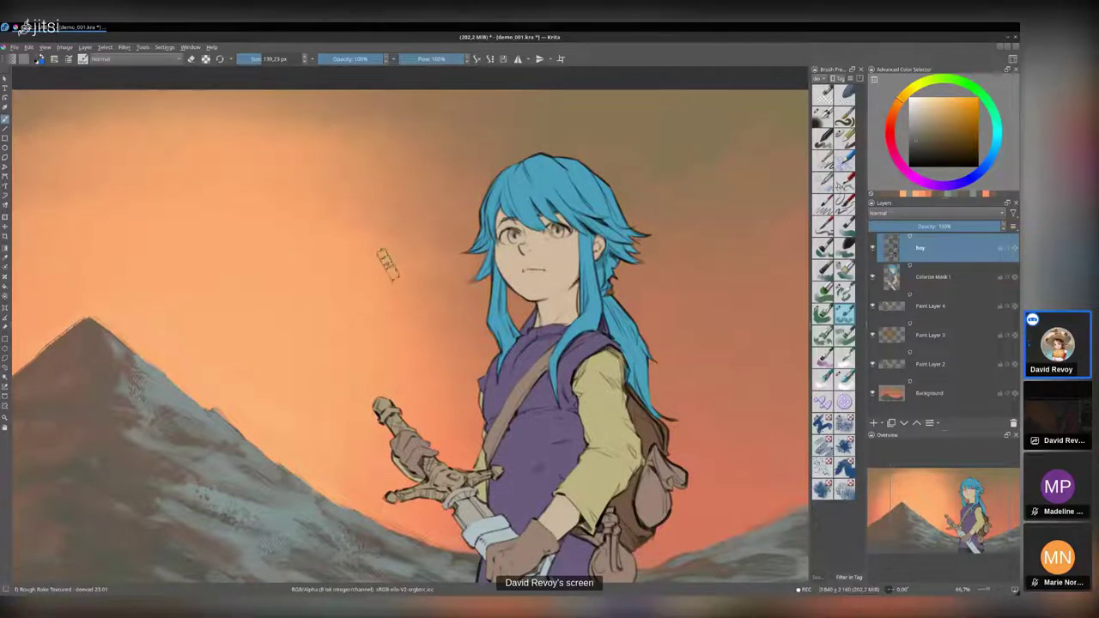
{"action": "scroll", "coordinate": [543, 193], "scroll_direction": "down", "scroll_amount": 1}
{"action": "scroll", "coordinate": [573, 305], "scroll_direction": "down", "scroll_amount": 1}
{"action": "key", "text": "plus"}
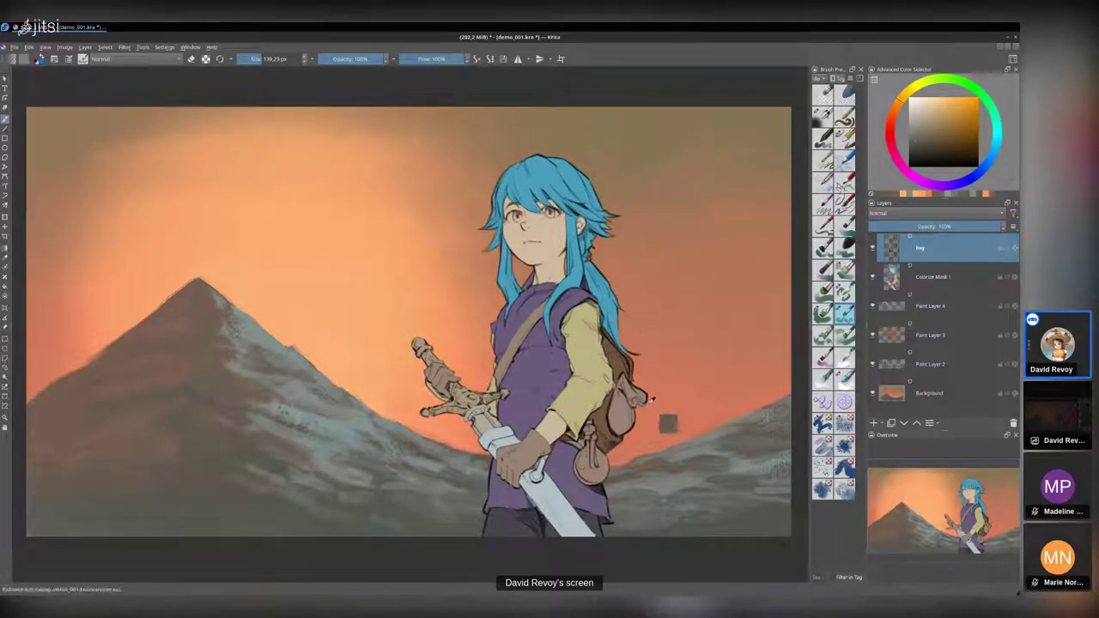
- Try to touch up the mountain ridges on both sides of the boy with sampled sky colours on the boy layer
{"action": "left_click", "coordinate": [654, 440], "text": "ctrl"}
{"action": "mouse_move", "coordinate": [650, 444]}
{"action": "left_mouse_down"}
{"action": "mouse_move", "coordinate": [640, 445]}
{"action": "mouse_move", "coordinate": [670, 442]}
{"action": "left_mouse_up"}
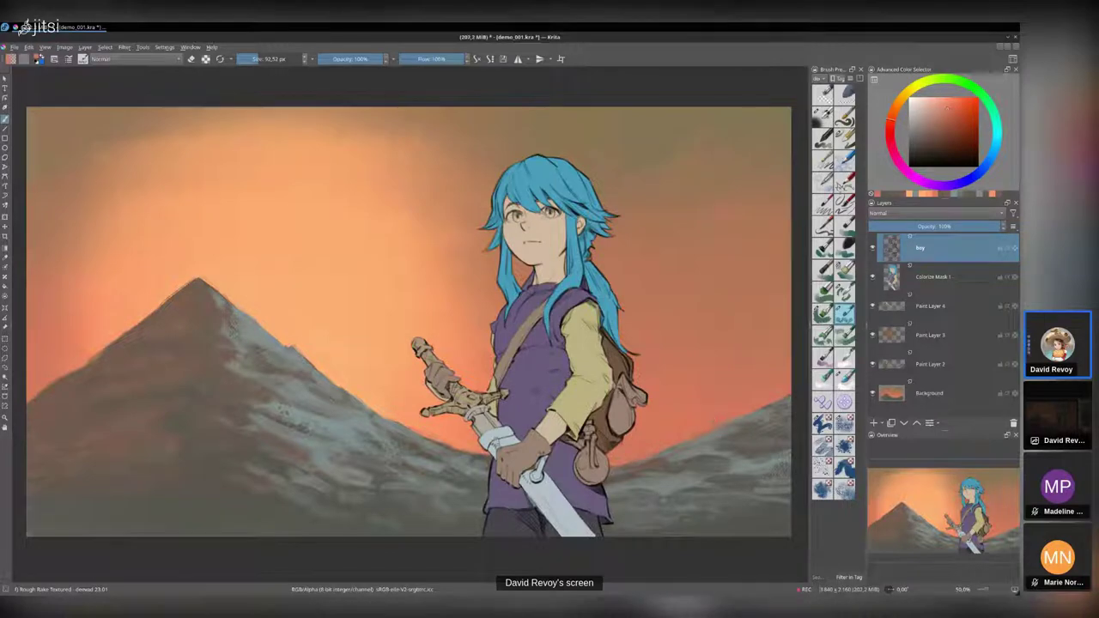
{"action": "left_click", "coordinate": [482, 455], "text": "ctrl"}
{"action": "left_click_drag", "start_coordinate": [473, 447], "coordinate": [491, 461]}
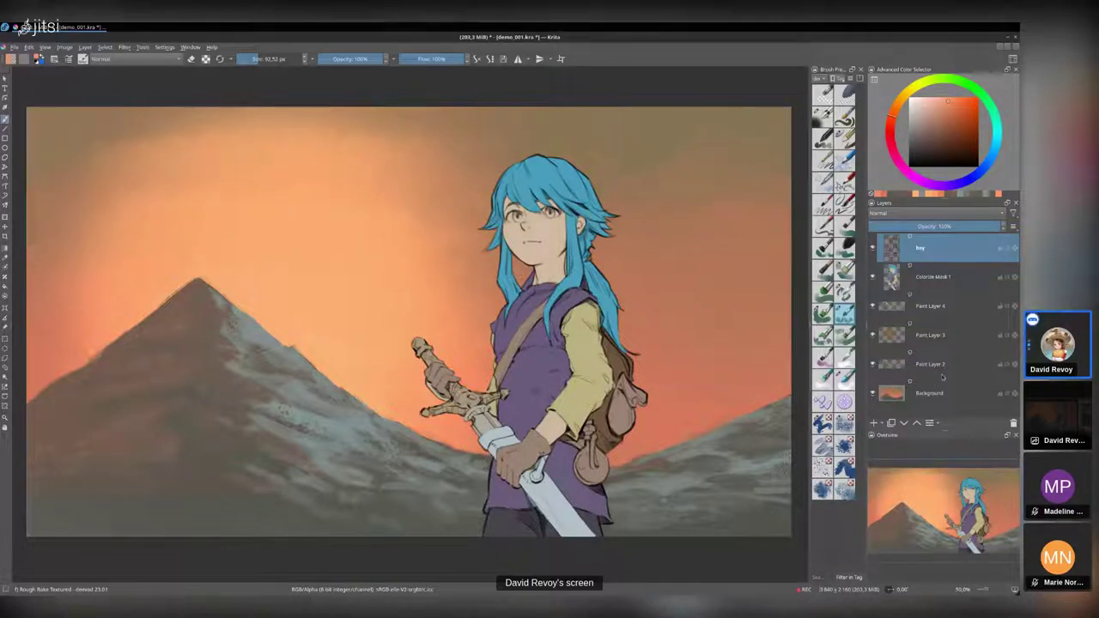
- Make Paint Layer 4 active and refine the left mountain's snowy ridge with sampled snow and shadow colours at about 67 px
{"action": "left_click_drag", "start_coordinate": [942, 367], "coordinate": [943, 314]}
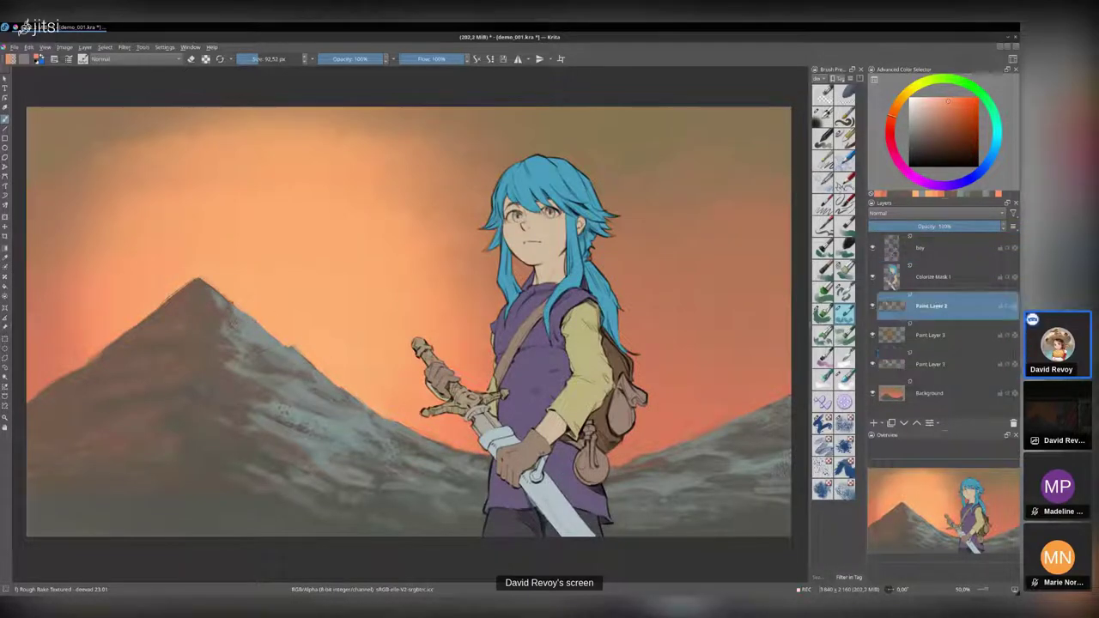
{"action": "left_click", "coordinate": [276, 351], "text": "ctrl"}
{"action": "left_click_drag", "start_coordinate": [253, 330], "coordinate": [276, 345]}
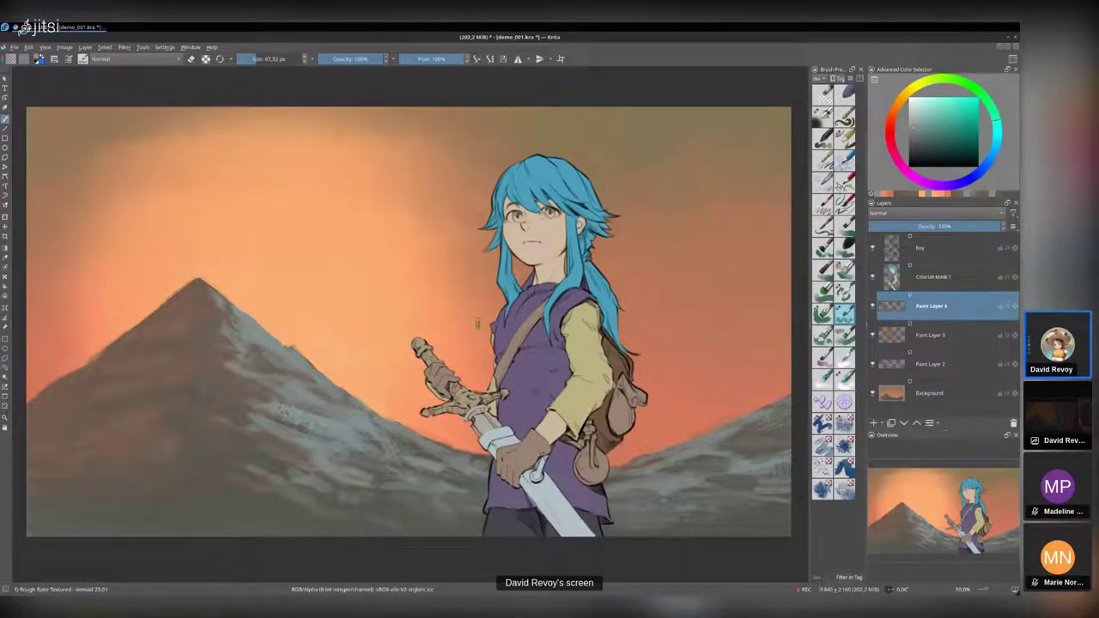
{"action": "left_click", "coordinate": [230, 325], "text": "ctrl"}
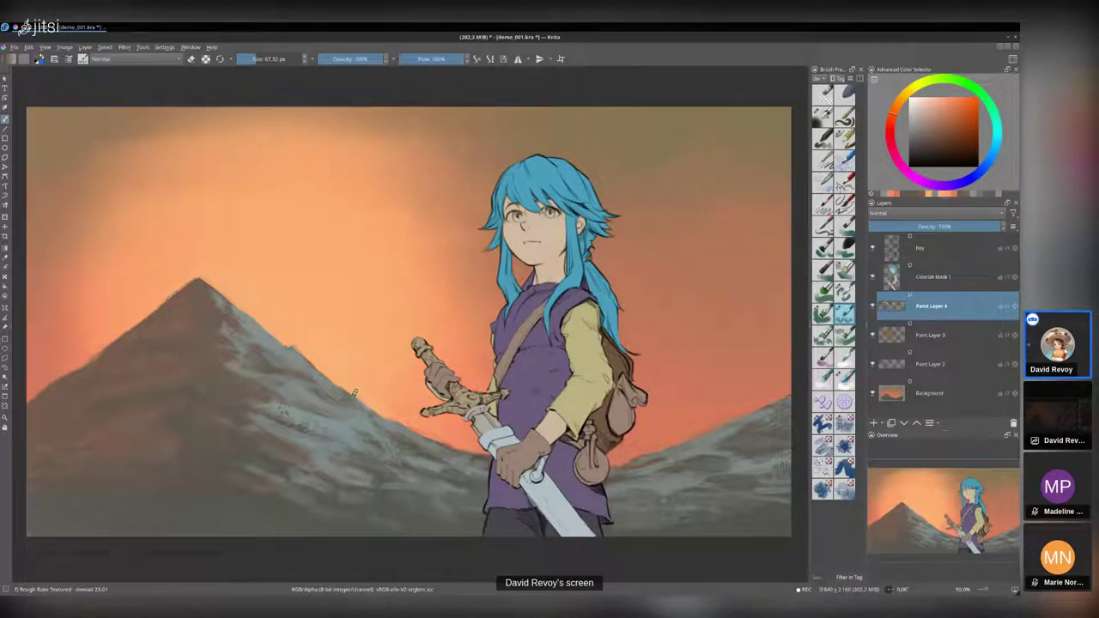
- Touch up the snowy slopes on both sides of the boy with sampled snow and shadow colours, enlarging the brush to about 112 px
{"action": "left_click", "coordinate": [279, 352], "text": "ctrl"}
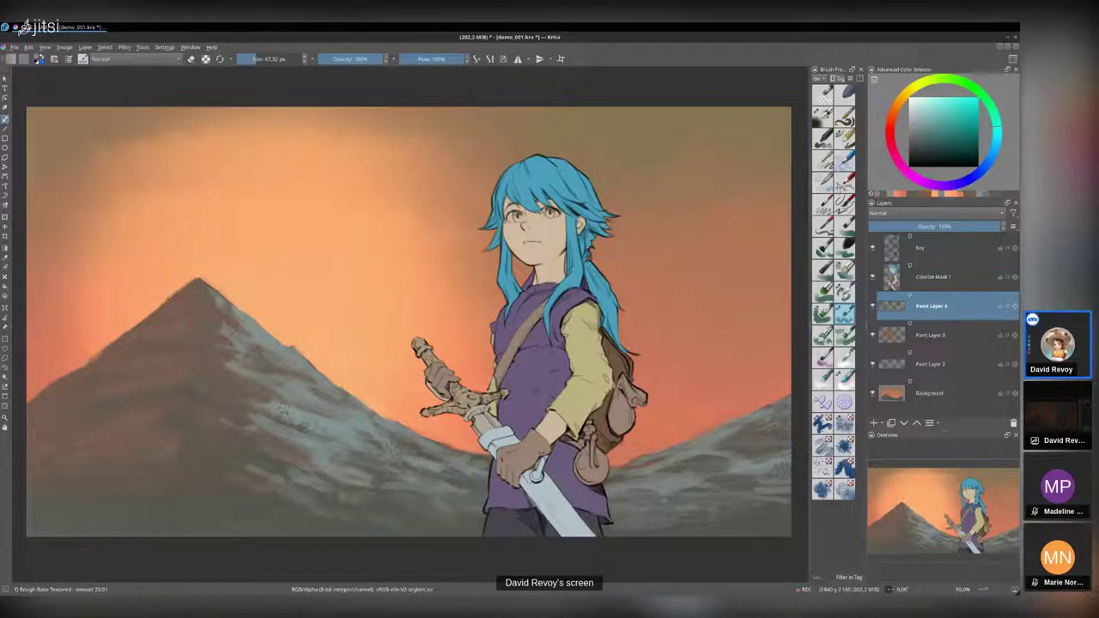
{"action": "left_click", "coordinate": [736, 451], "text": "ctrl"}
{"action": "mouse_move", "coordinate": [750, 483]}
{"action": "left_mouse_down"}
{"action": "mouse_move", "coordinate": [778, 473]}
{"action": "mouse_move", "coordinate": [755, 480]}
{"action": "left_mouse_up"}
{"action": "left_click", "coordinate": [739, 448], "text": "ctrl"}
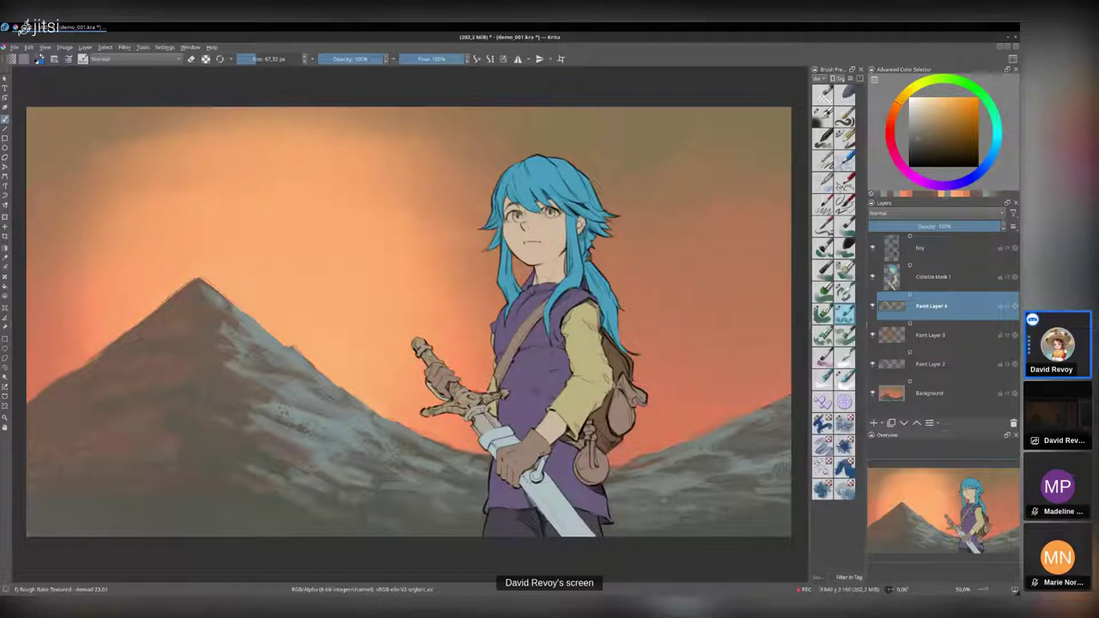
{"action": "left_click", "coordinate": [741, 461], "text": "ctrl"}
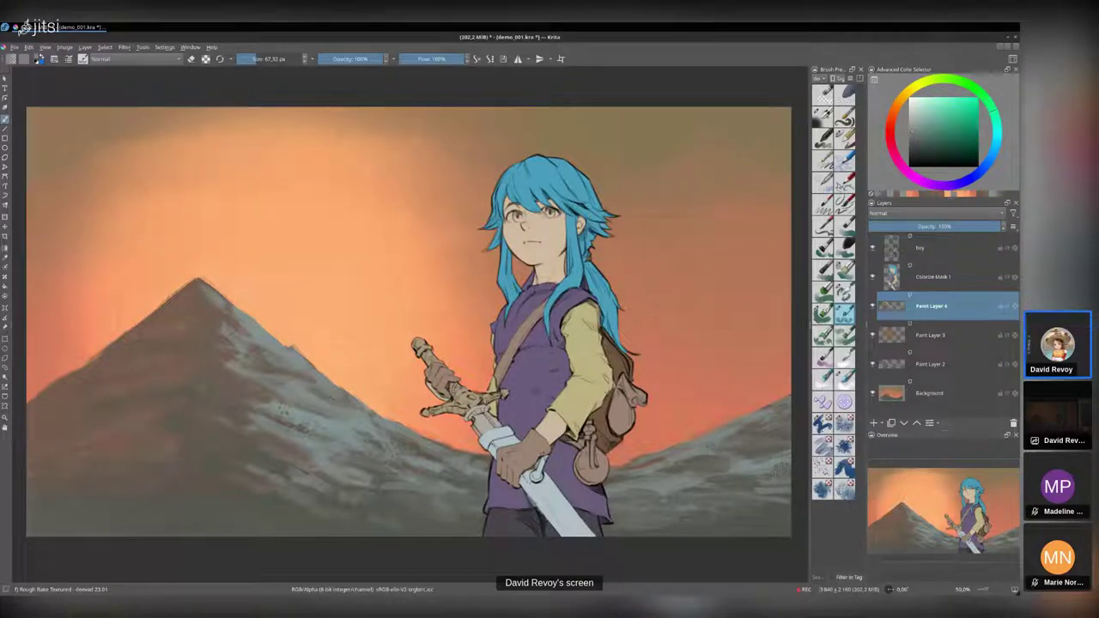
{"action": "left_click_drag", "start_coordinate": [471, 447], "coordinate": [495, 447]}
{"action": "left_click", "coordinate": [374, 429], "text": "ctrl"}
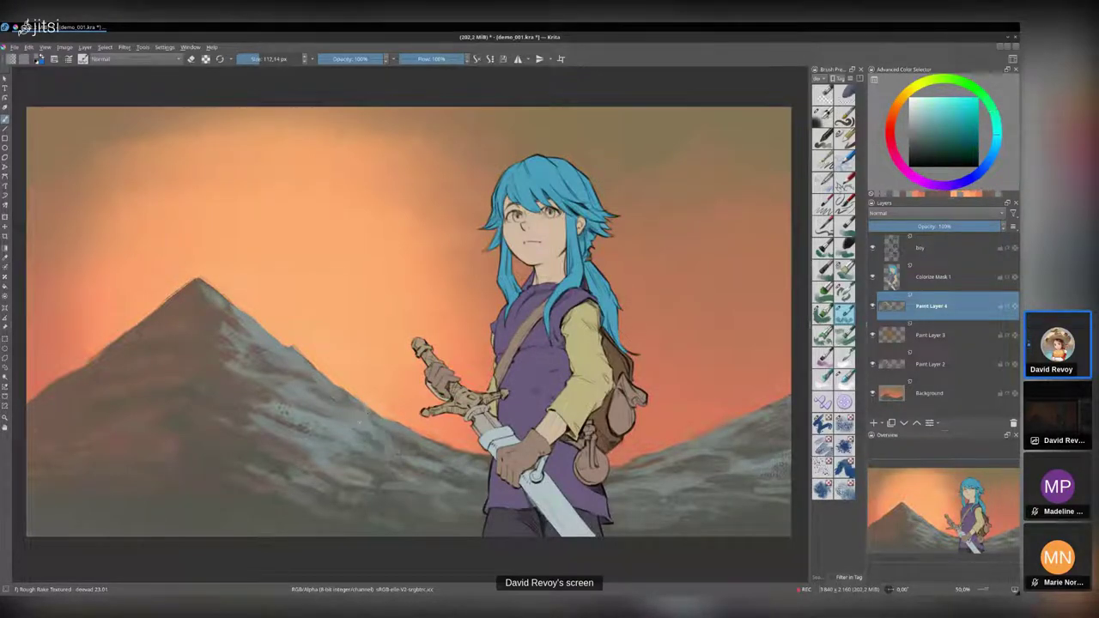
{"action": "key", "text": "bracketleft"}
{"action": "key", "text": "minus"}
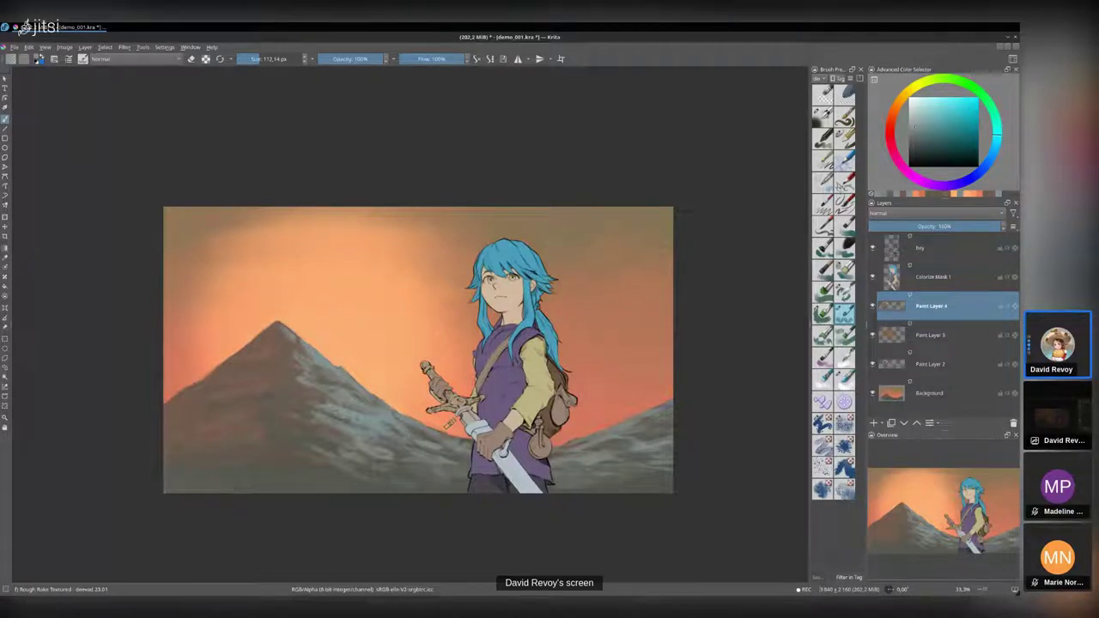
{"action": "scroll", "coordinate": [454, 416], "scroll_direction": "up", "scroll_amount": 1}
{"action": "scroll", "coordinate": [484, 407], "scroll_direction": "up", "scroll_amount": 1}
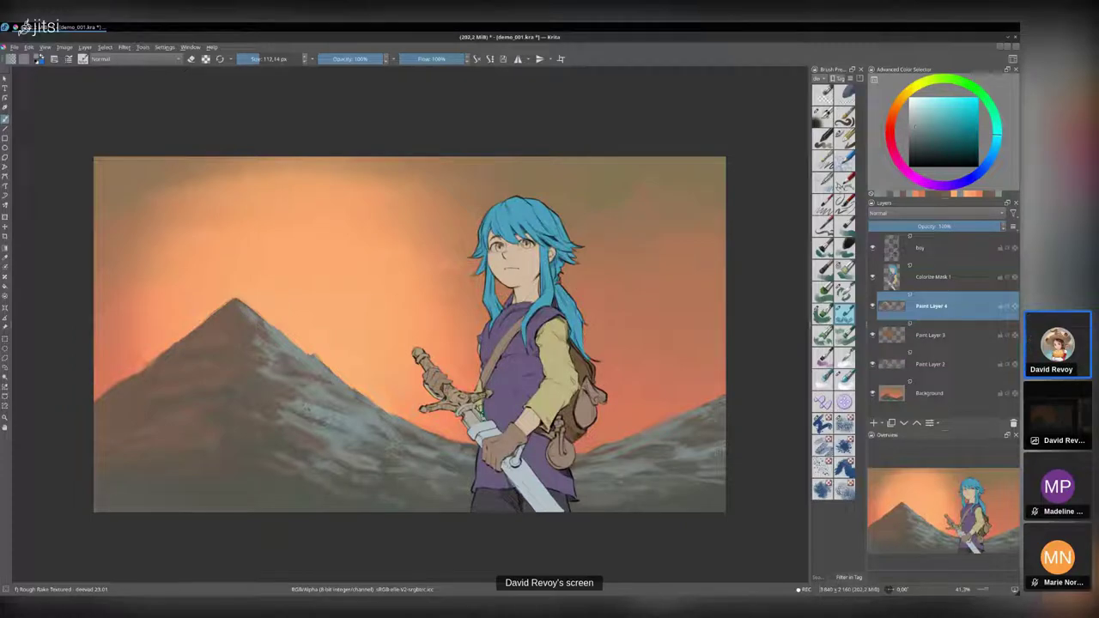
{"action": "scroll", "coordinate": [510, 301], "scroll_direction": "up", "scroll_amount": 1}
{"action": "left_click_drag", "start_coordinate": [506, 301], "coordinate": [530, 293]}
{"action": "scroll", "coordinate": [549, 294], "scroll_direction": "down", "scroll_amount": 1}
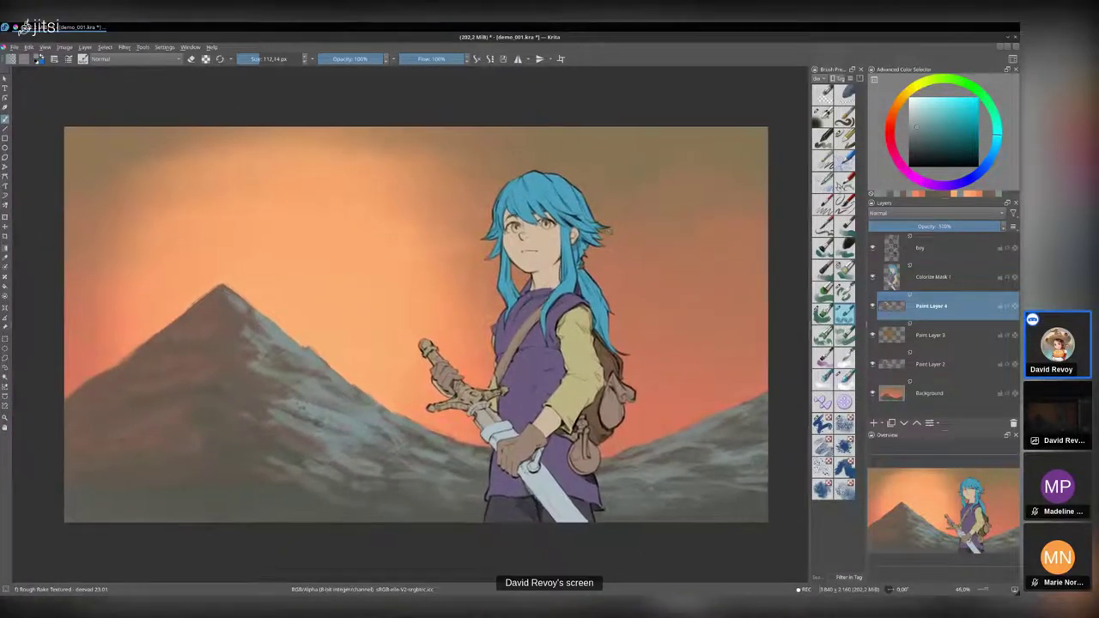
- Put the Colorize Mask 1 layer into a new group and name the group "character"
{"action": "left_click", "coordinate": [947, 278]}
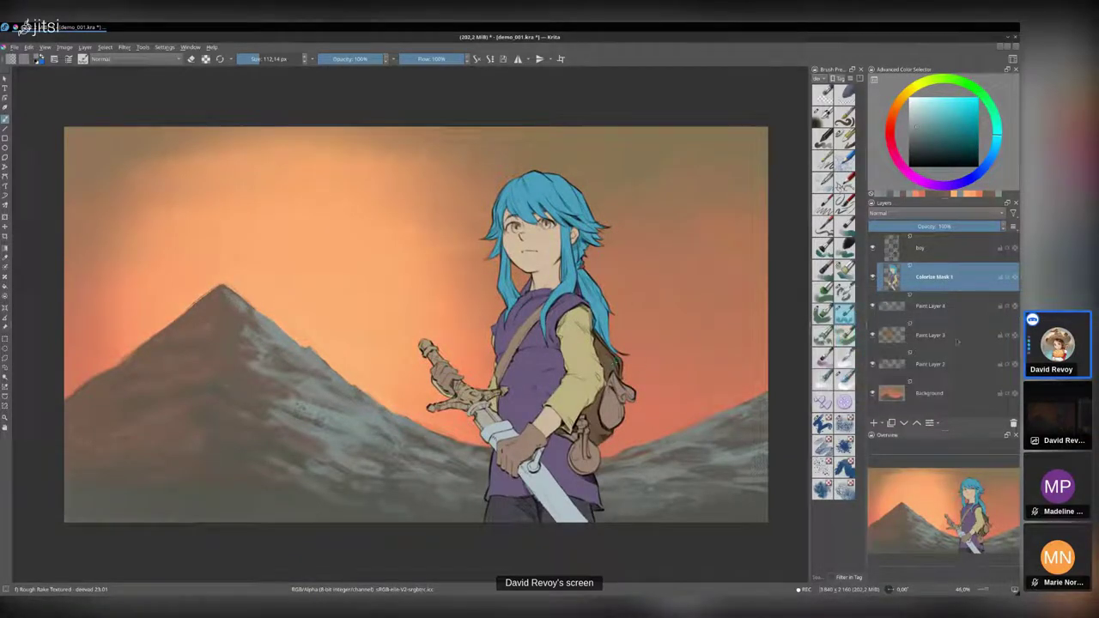
{"action": "mouse_move", "coordinate": [941, 283]}
{"action": "scroll", "coordinate": [521, 307], "scroll_direction": "up", "scroll_amount": 5}
{"action": "scroll", "coordinate": [521, 307], "scroll_direction": "down", "scroll_amount": 5}
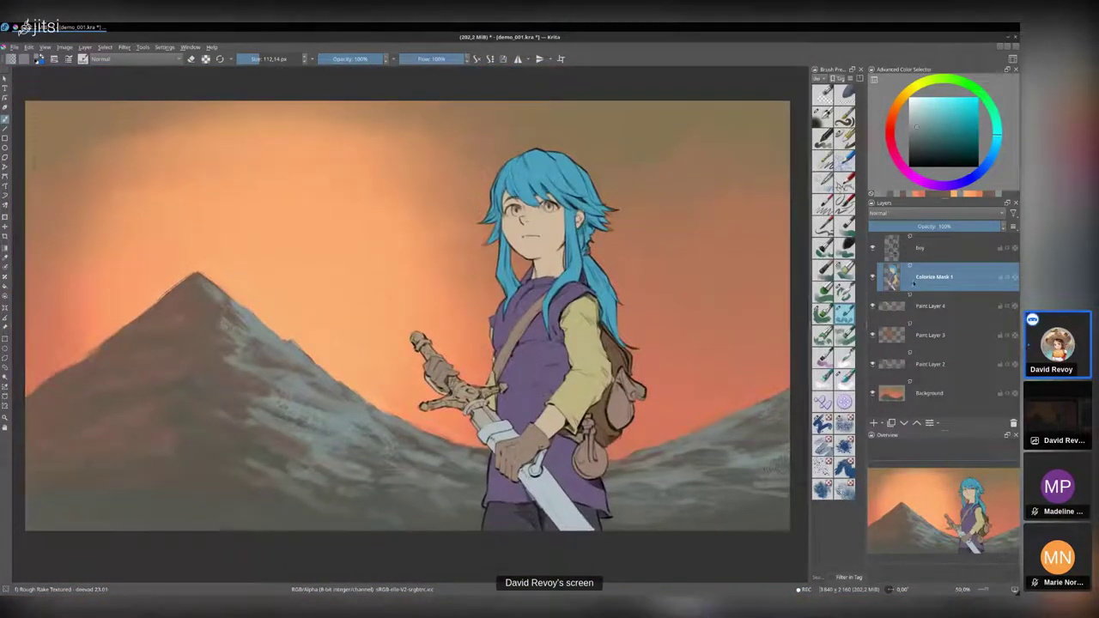
{"action": "key", "text": "ctrl+g"}
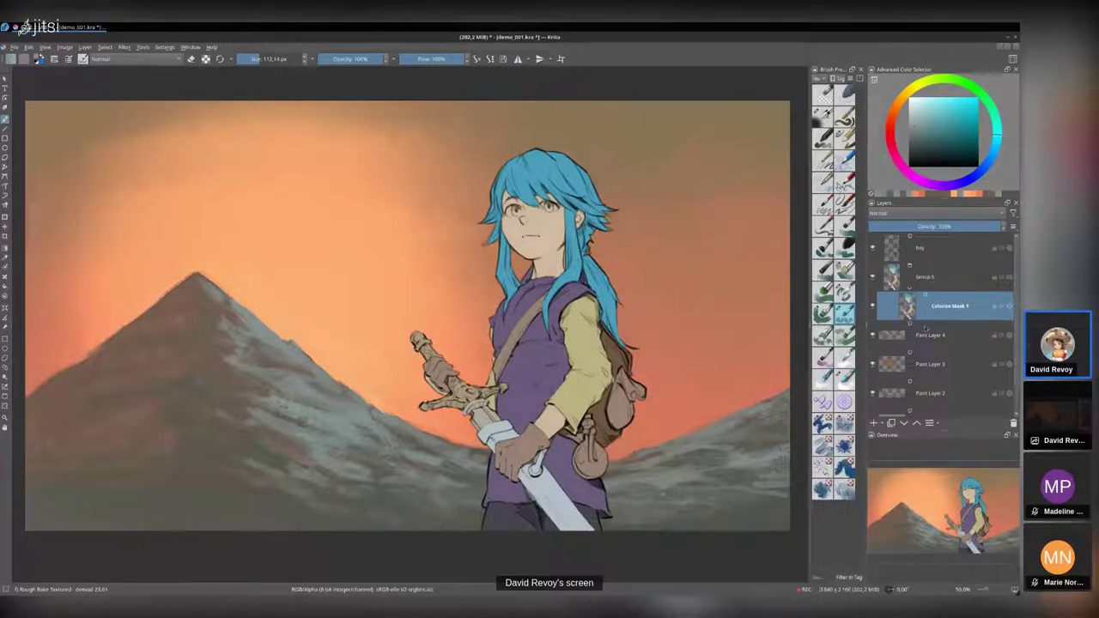
{"action": "double_click", "coordinate": [923, 276]}
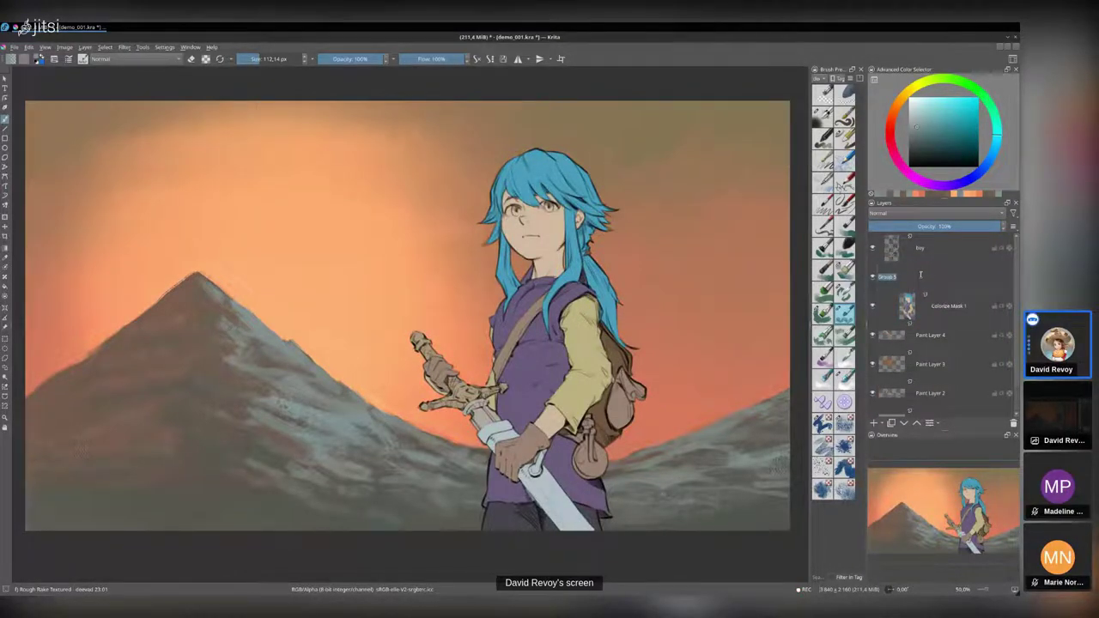
{"action": "type", "text": "character"}
{"action": "key", "text": "Return"}
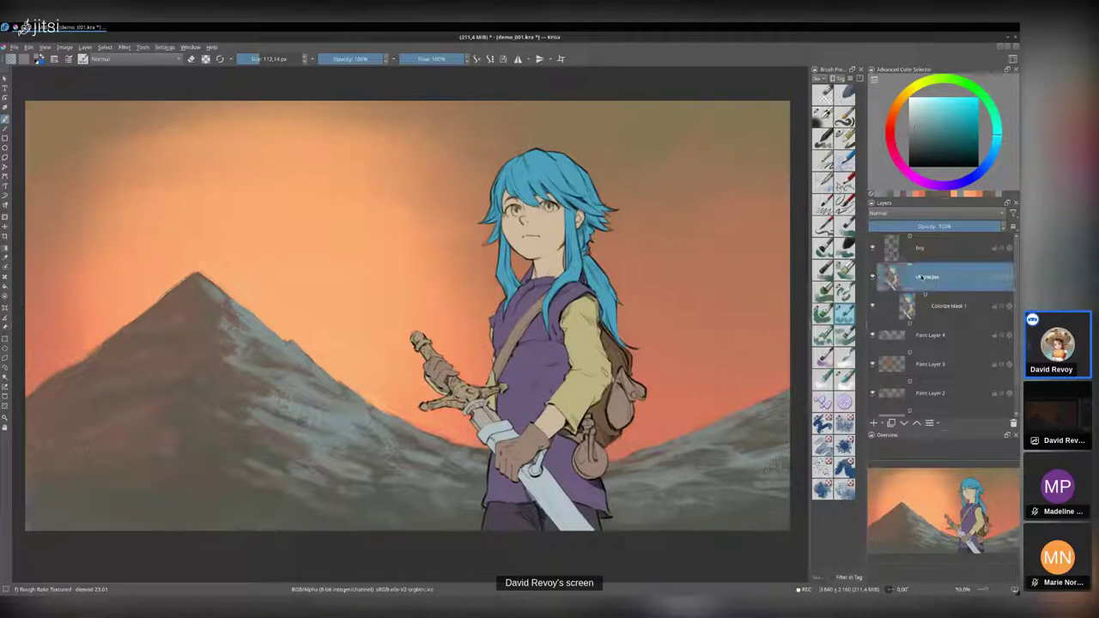
- Rename the Colorize Mask 1 layer inside the character group as "flat"
{"action": "left_click", "coordinate": [943, 307]}
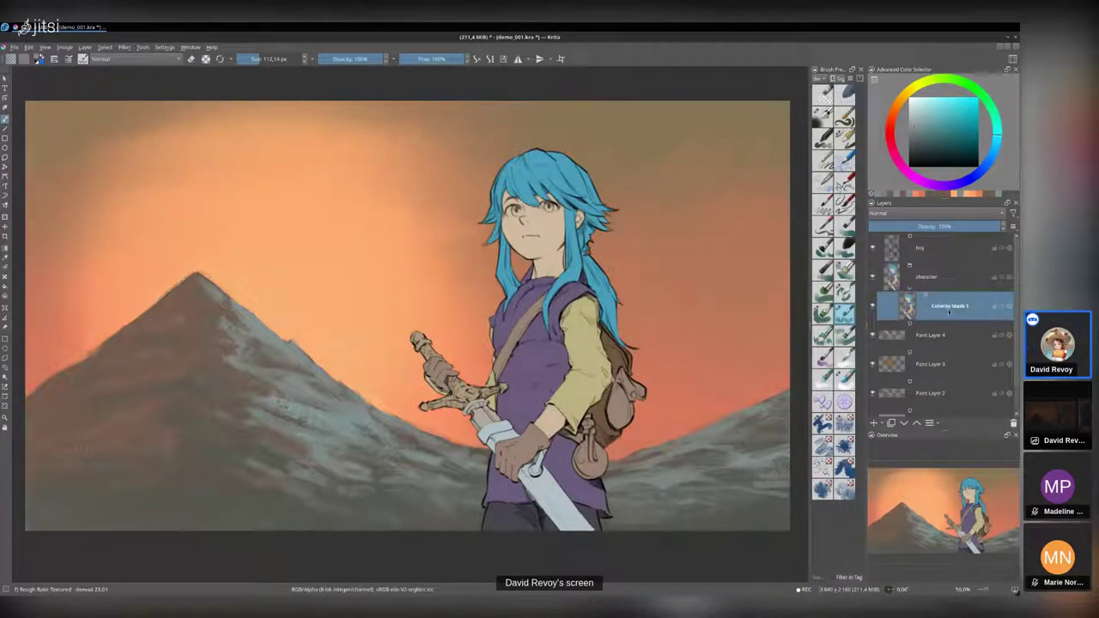
{"action": "double_click", "coordinate": [948, 306]}
{"action": "type", "text": "flat"}
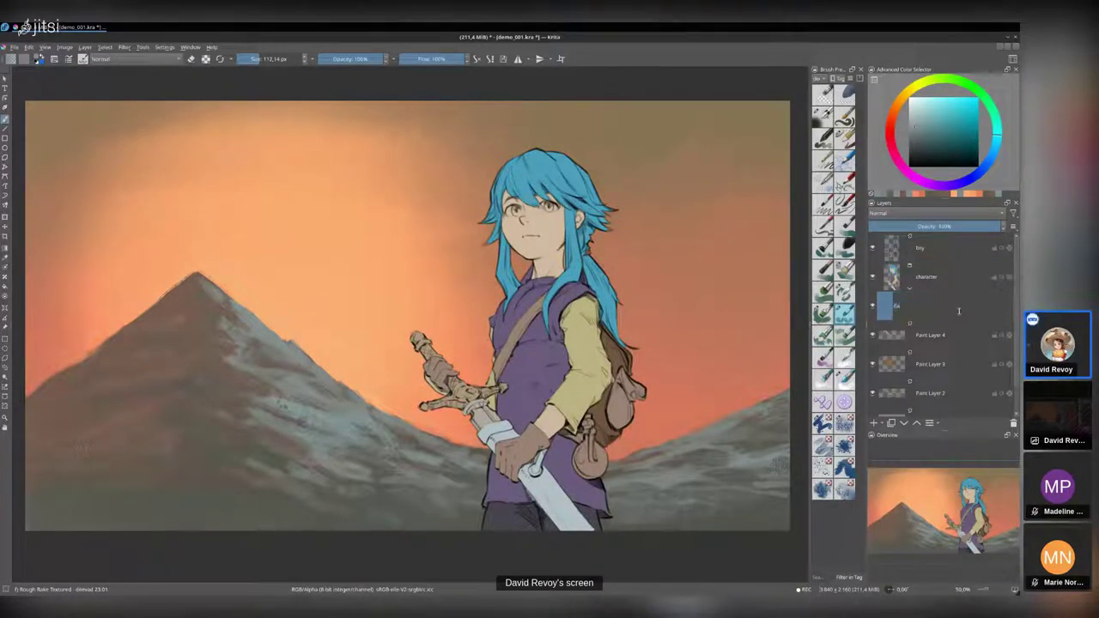
{"action": "key", "text": "Return"}
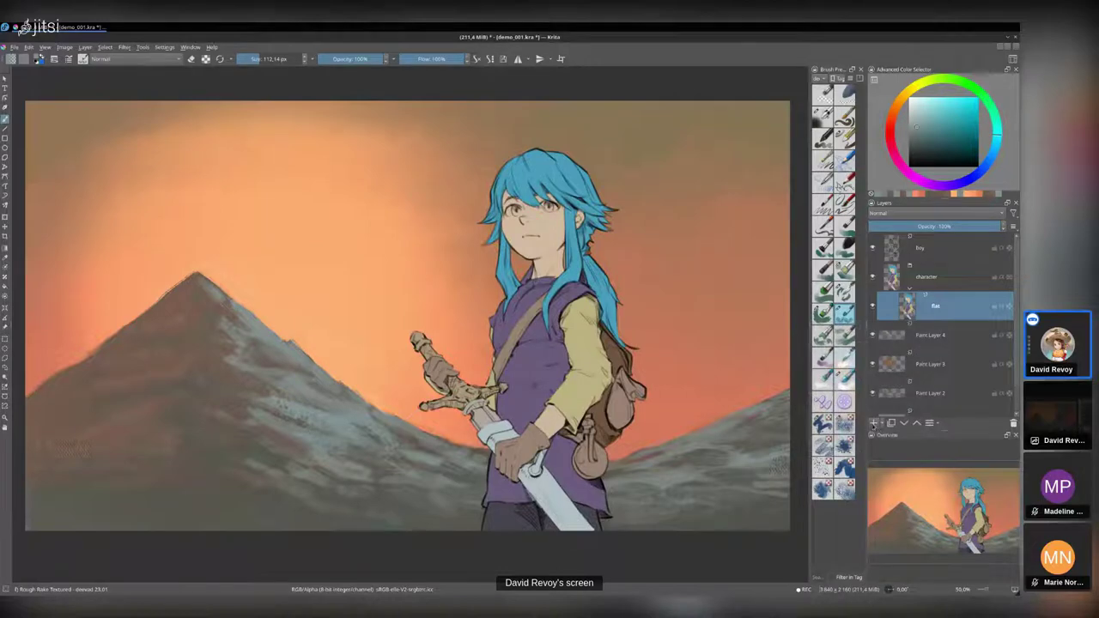
- Add a paint layer above flat, scribble dark teal strokes across the boy, and clip them to the figure with Inherit Alpha
{"action": "left_click", "coordinate": [873, 422]}
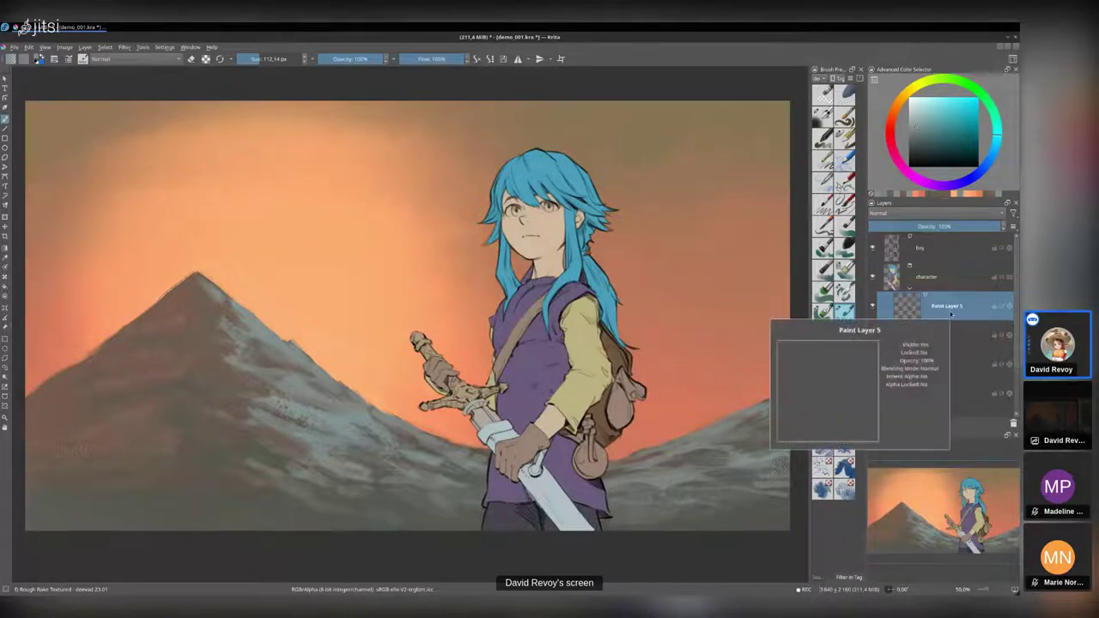
{"action": "mouse_move", "coordinate": [634, 126]}
{"action": "left_mouse_down"}
{"action": "mouse_move", "coordinate": [472, 225]}
{"action": "mouse_move", "coordinate": [664, 157]}
{"action": "mouse_move", "coordinate": [412, 307]}
{"action": "mouse_move", "coordinate": [388, 382]}
{"action": "mouse_move", "coordinate": [687, 279]}
{"action": "mouse_move", "coordinate": [405, 441]}
{"action": "mouse_move", "coordinate": [455, 511]}
{"action": "left_mouse_up"}
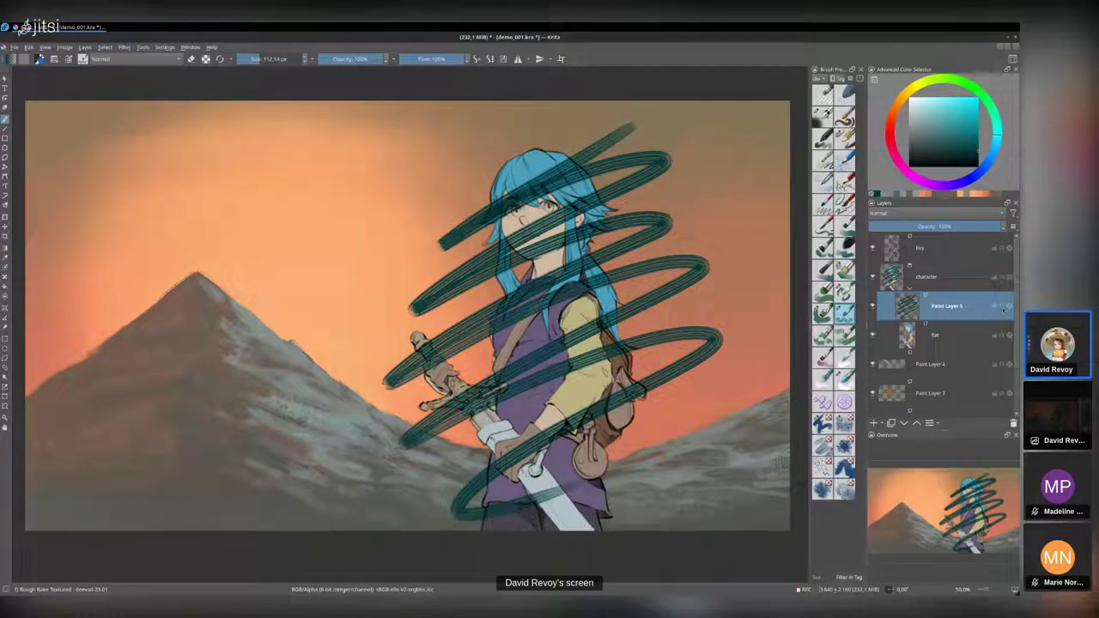
{"action": "mouse_move", "coordinate": [1001, 312]}
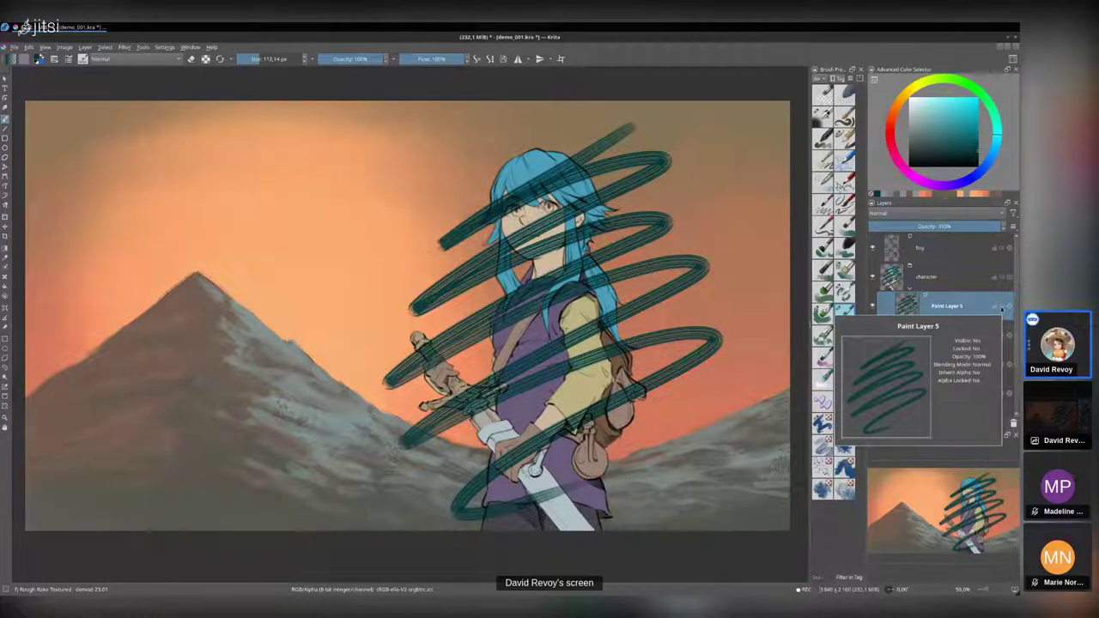
{"action": "left_click", "coordinate": [1001, 308]}
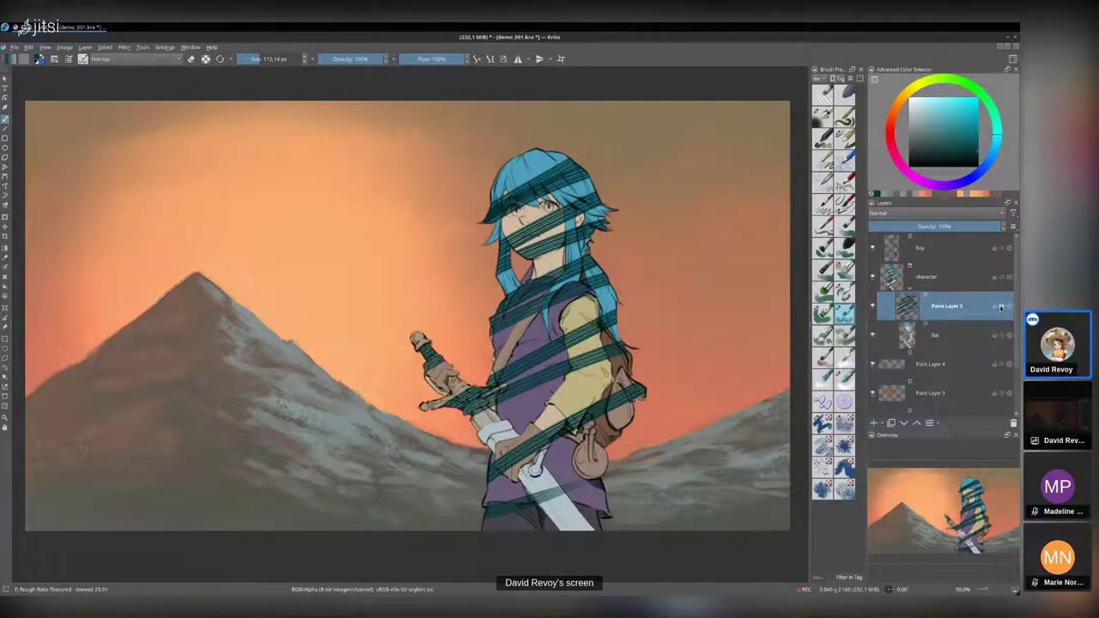
{"action": "left_click", "coordinate": [1001, 307]}
{"action": "left_click", "coordinate": [1001, 308]}
{"action": "left_click", "coordinate": [939, 338]}
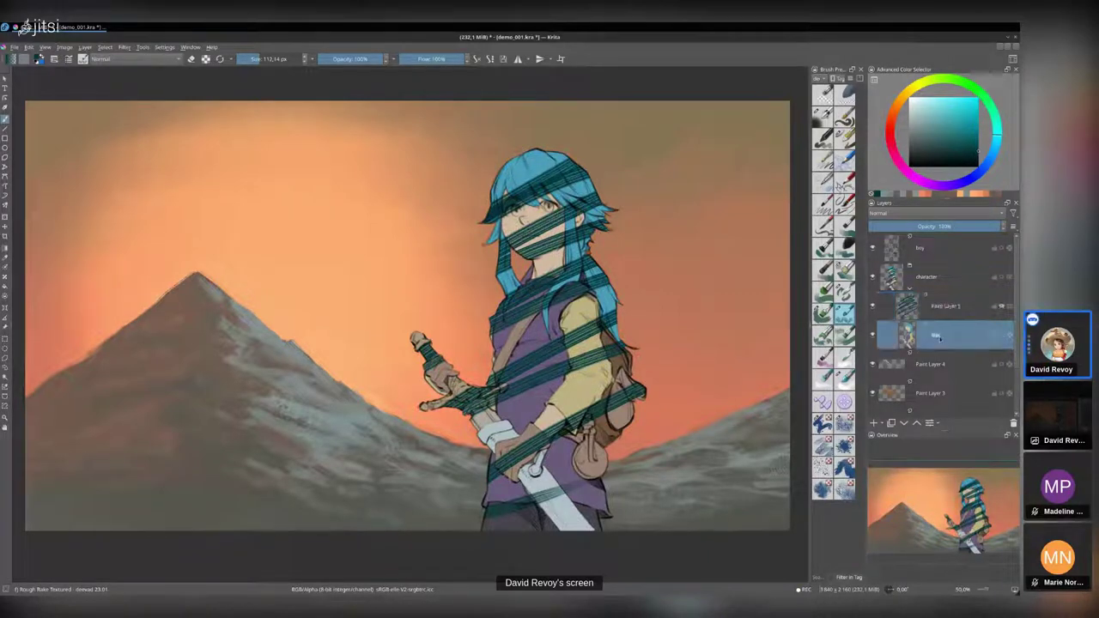
{"action": "left_click", "coordinate": [946, 311]}
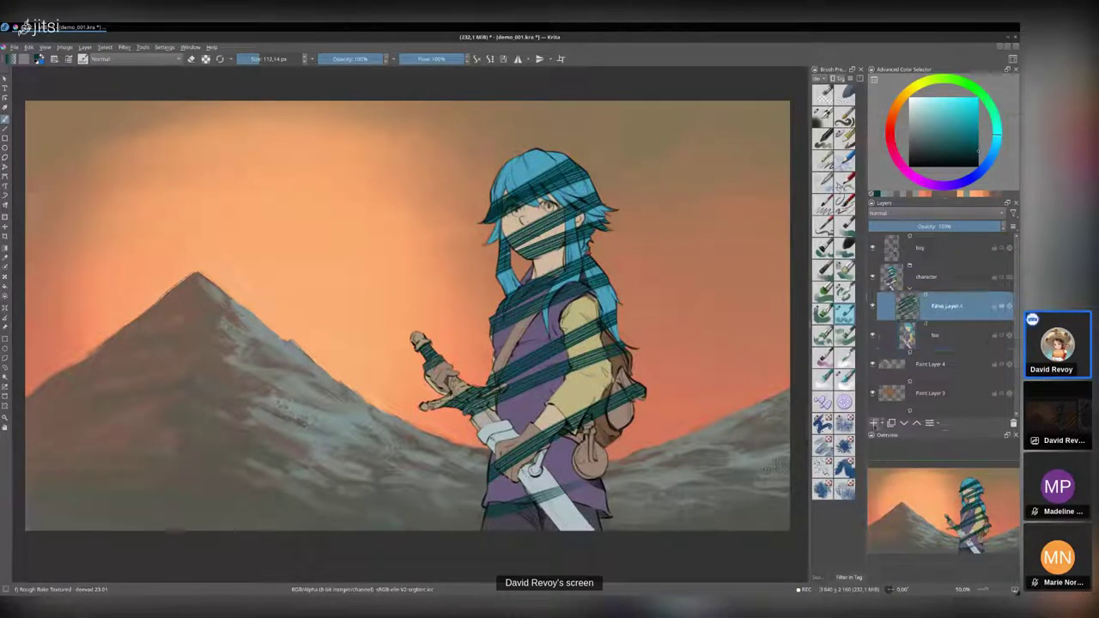
- Add a second paint layer in the character group and scribble a bright yellow zigzag across the boy without clipping it
{"action": "key", "text": "Insert"}
{"action": "left_click_drag", "start_coordinate": [951, 123], "coordinate": [954, 100]}
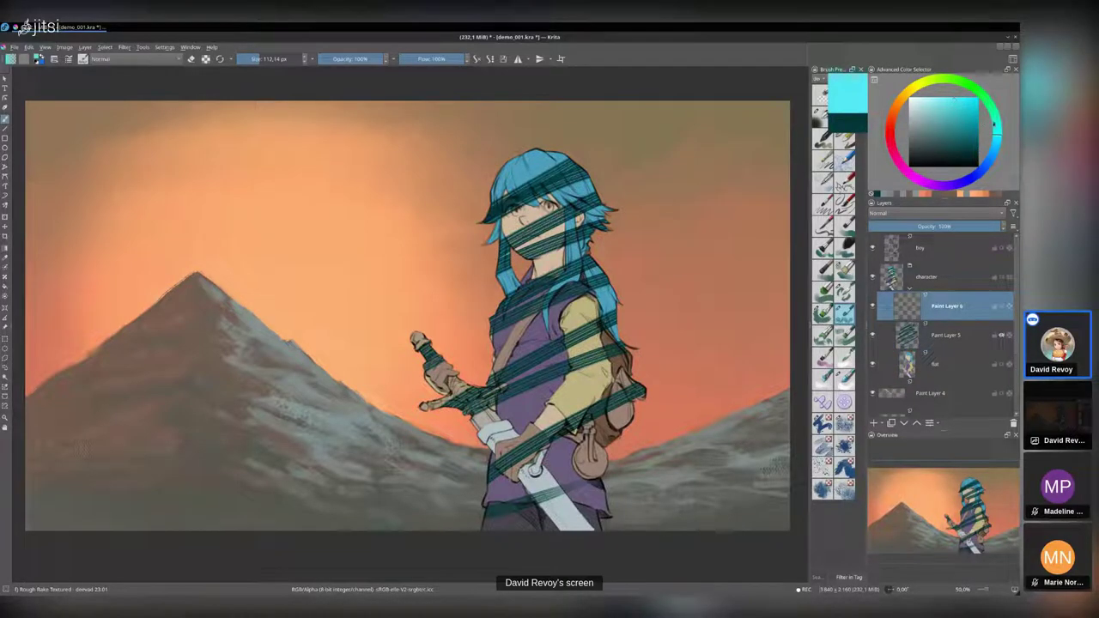
{"action": "left_click", "coordinate": [916, 84]}
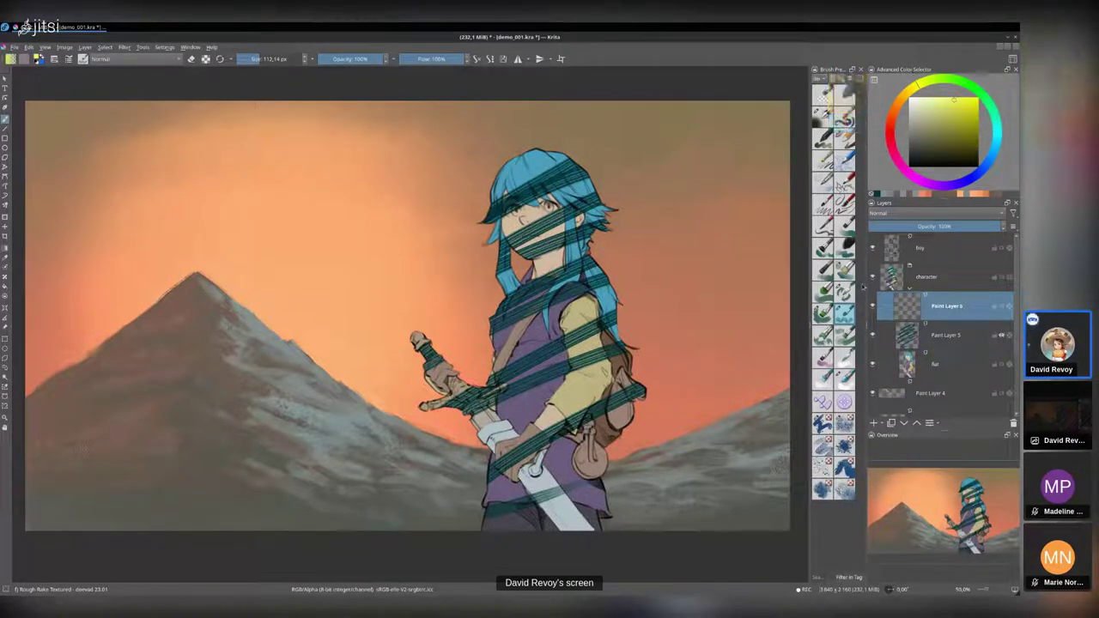
{"action": "mouse_move", "coordinate": [471, 268]}
{"action": "left_mouse_down"}
{"action": "mouse_move", "coordinate": [446, 327]}
{"action": "mouse_move", "coordinate": [549, 361]}
{"action": "mouse_move", "coordinate": [652, 446]}
{"action": "mouse_move", "coordinate": [713, 422]}
{"action": "left_mouse_up"}
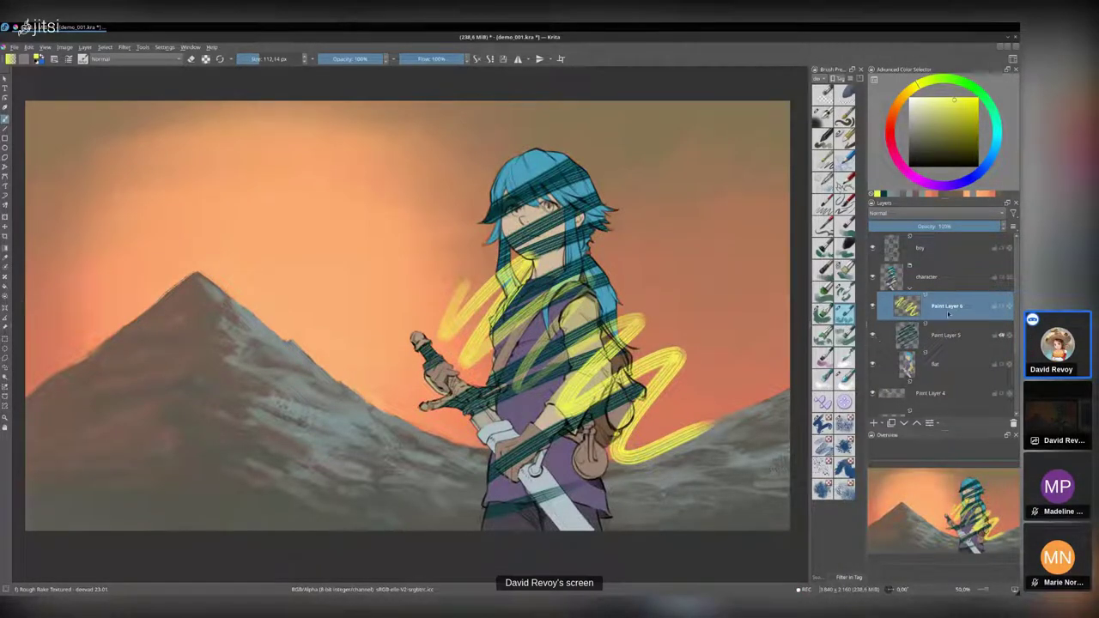
{"action": "mouse_move", "coordinate": [938, 366]}
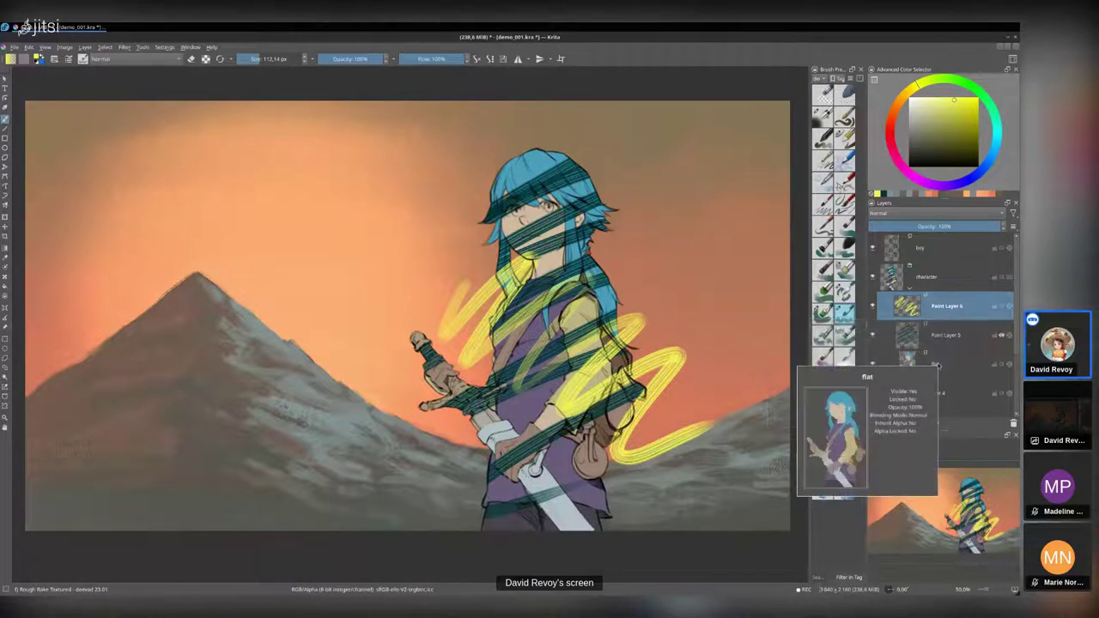
- Add a third paint layer with Inherit Alpha enabled and cover the boy and the yellow zigzag with dark blue strokes
{"action": "left_click", "coordinate": [873, 423]}
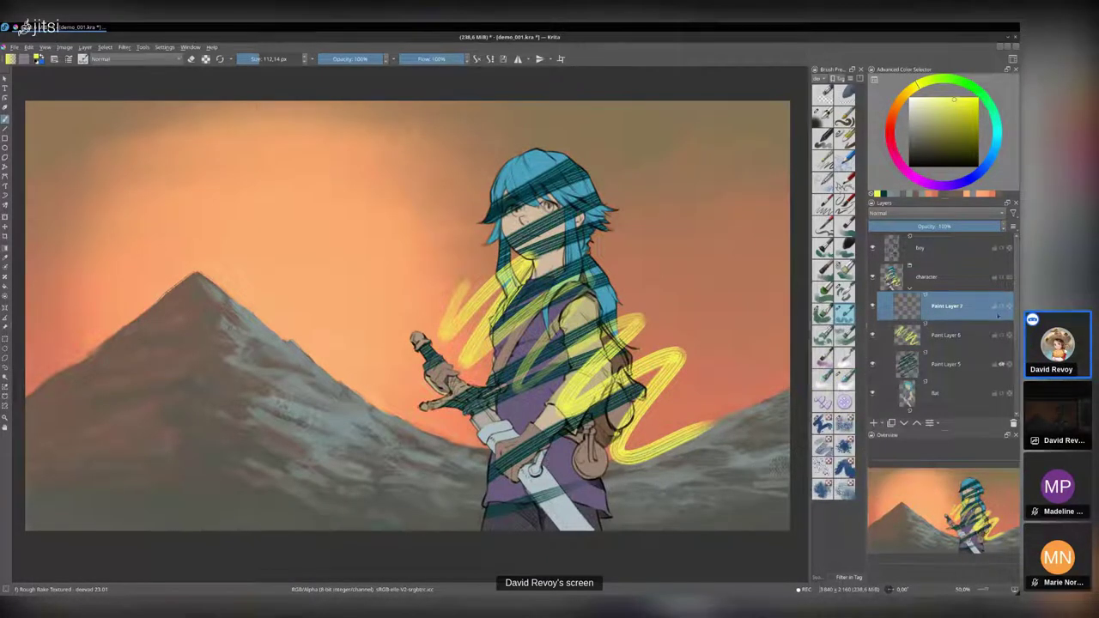
{"action": "left_click", "coordinate": [974, 142]}
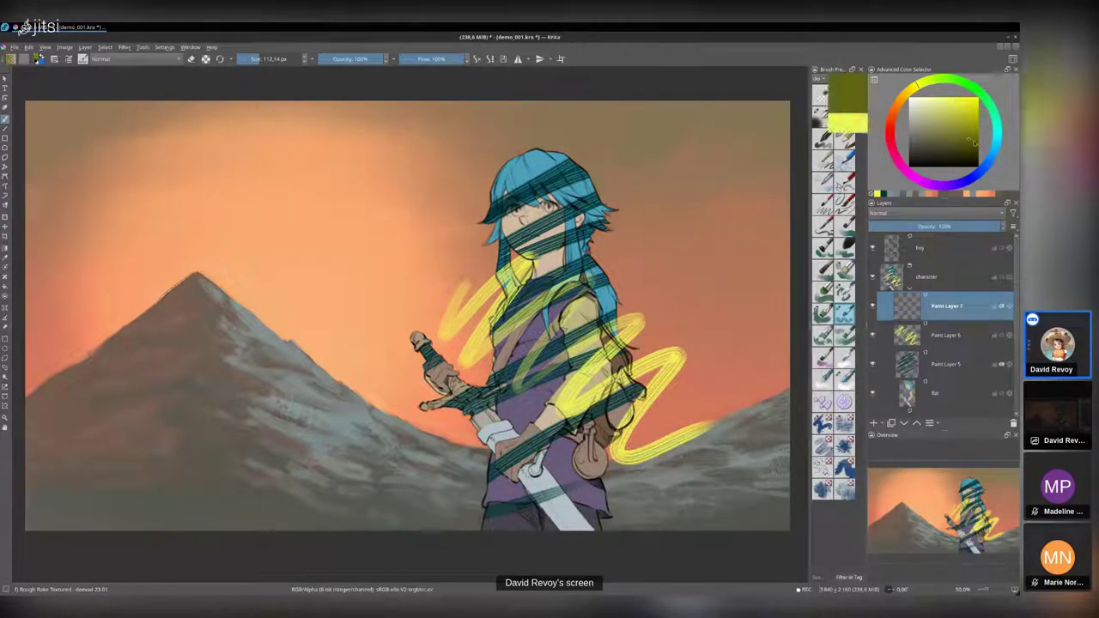
{"action": "left_click", "coordinate": [996, 147]}
{"action": "mouse_move", "coordinate": [508, 247]}
{"action": "left_mouse_down"}
{"action": "mouse_move", "coordinate": [599, 279]}
{"action": "mouse_move", "coordinate": [667, 385]}
{"action": "left_mouse_up"}
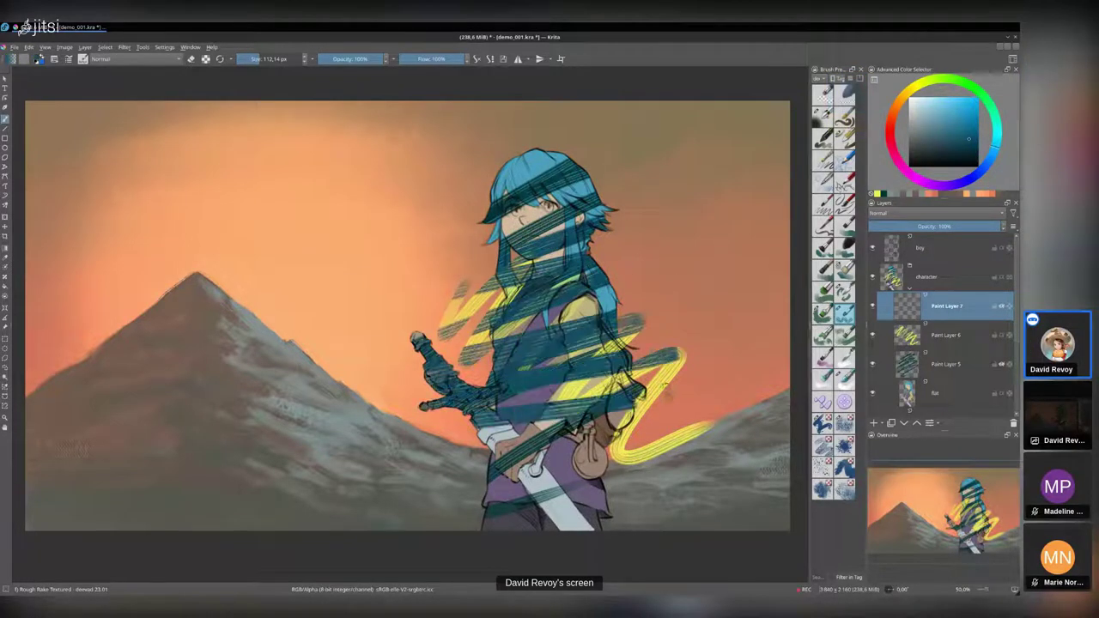
{"action": "left_click_drag", "start_coordinate": [481, 433], "coordinate": [670, 387]}
{"action": "left_click_drag", "start_coordinate": [494, 476], "coordinate": [695, 430]}
{"action": "left_click_drag", "start_coordinate": [490, 404], "coordinate": [627, 292]}
{"action": "left_click_drag", "start_coordinate": [489, 249], "coordinate": [592, 184]}
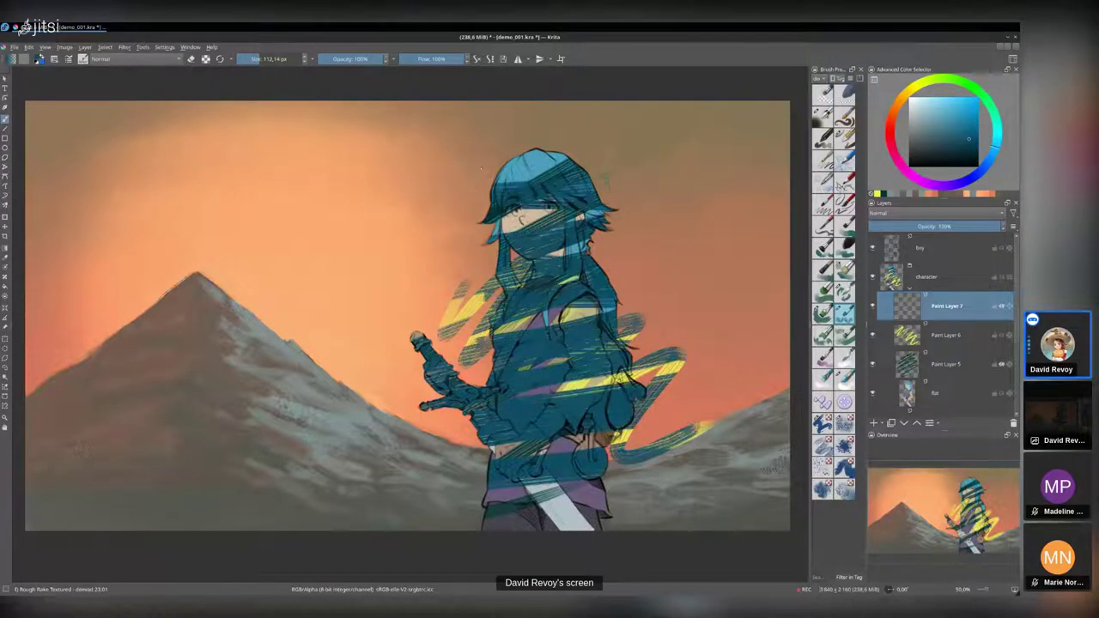
{"action": "left_click_drag", "start_coordinate": [496, 180], "coordinate": [579, 150]}
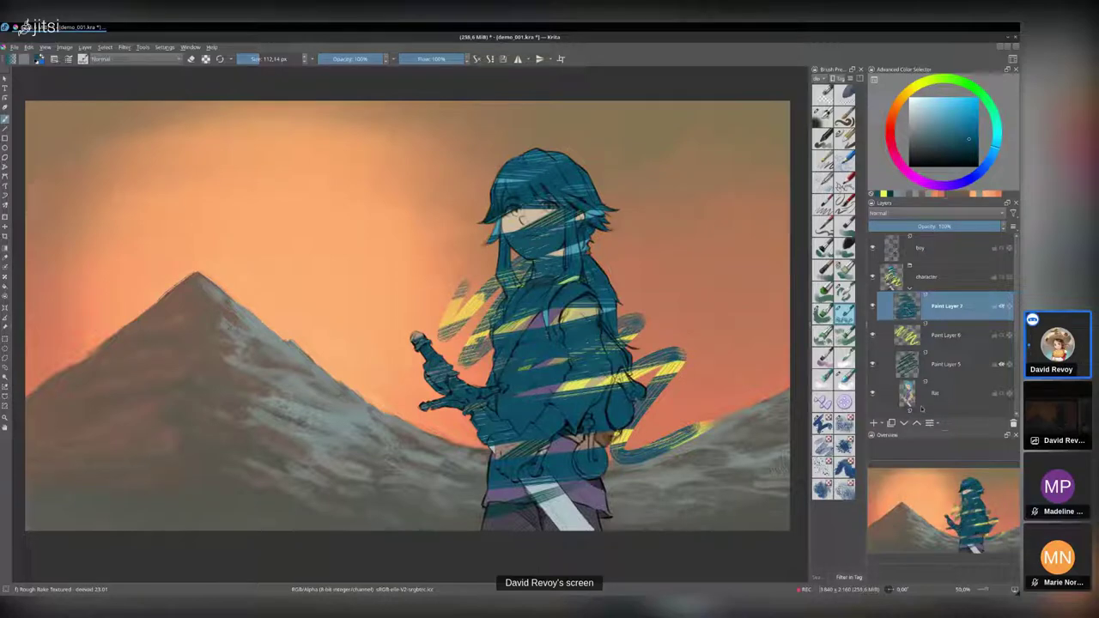
- Delete the three scribbled test layers from the character group and select the group
{"action": "left_click", "coordinate": [936, 334]}
{"action": "left_click", "coordinate": [1012, 422]}
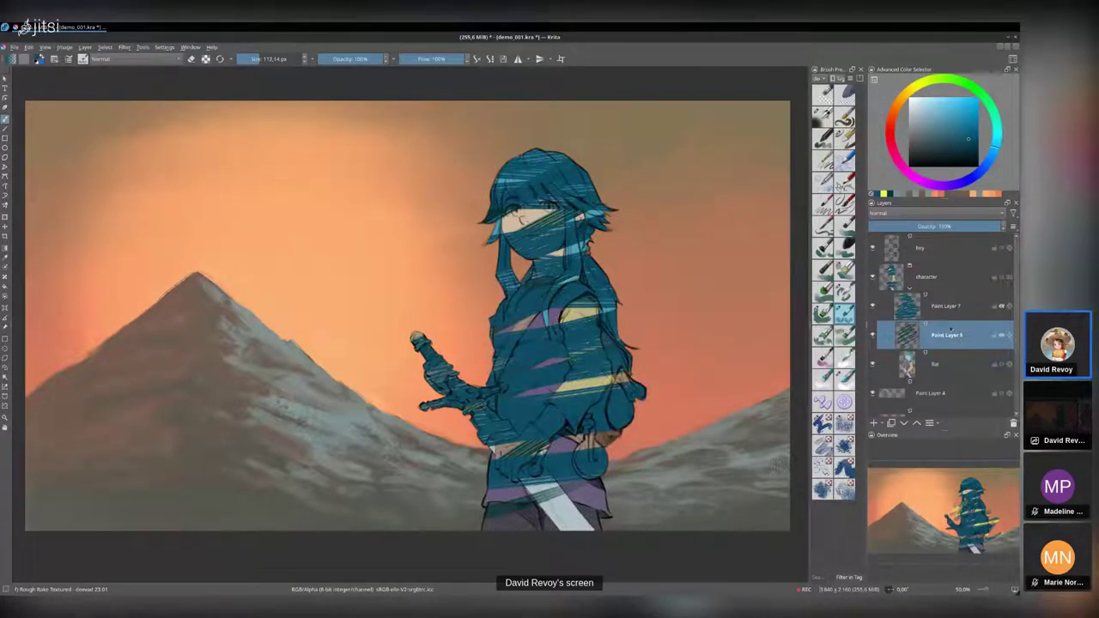
{"action": "left_click", "coordinate": [945, 307]}
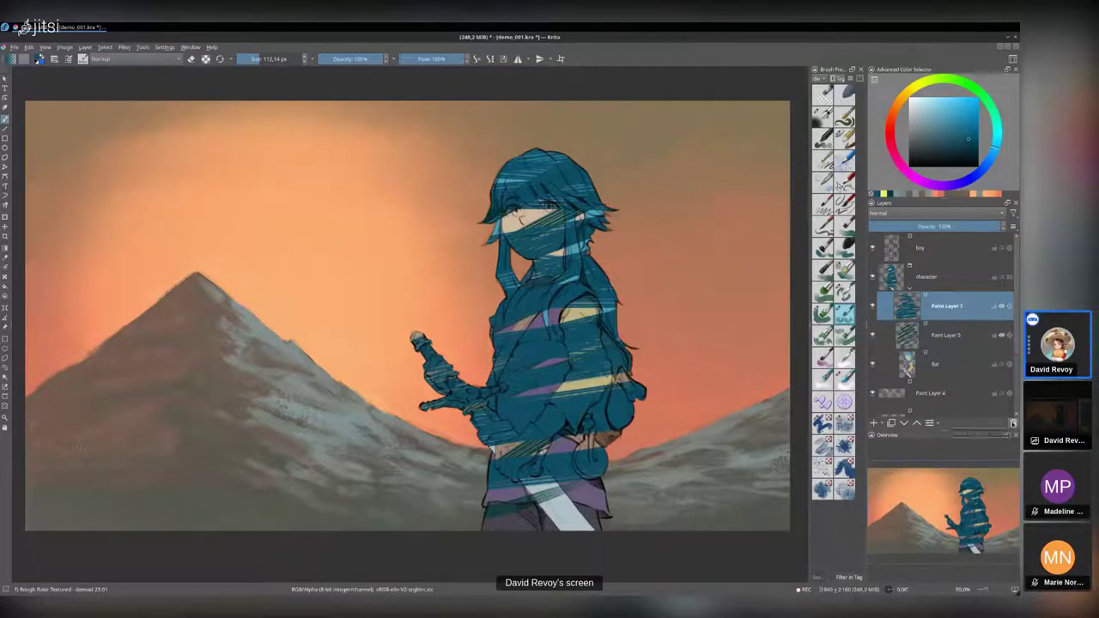
{"action": "left_click", "coordinate": [1013, 422]}
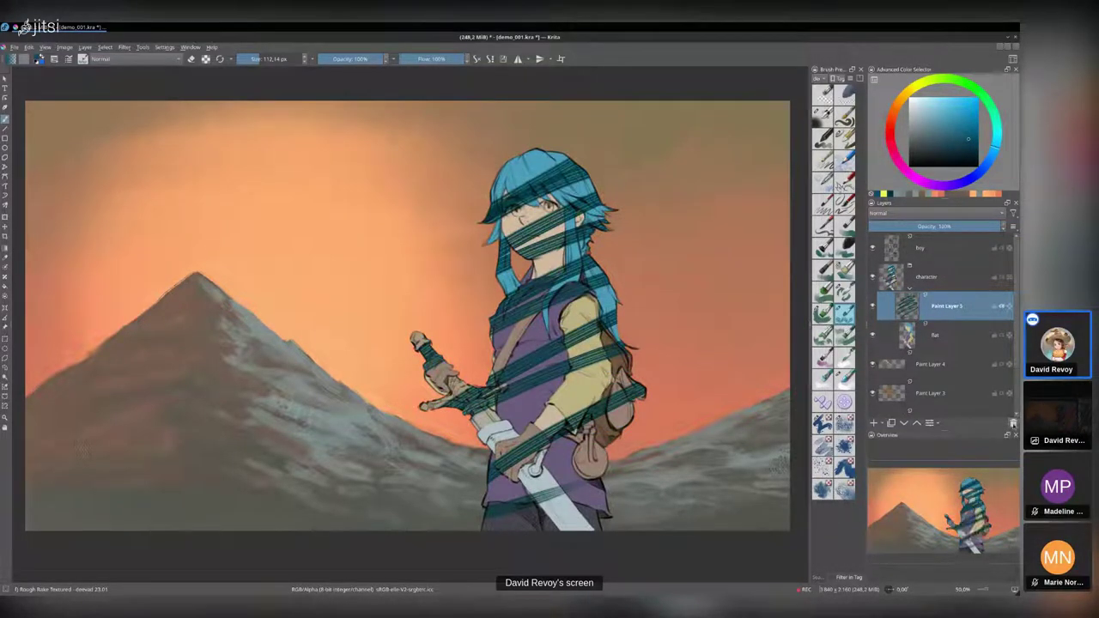
{"action": "left_click", "coordinate": [1013, 422]}
{"action": "left_click", "coordinate": [920, 277]}
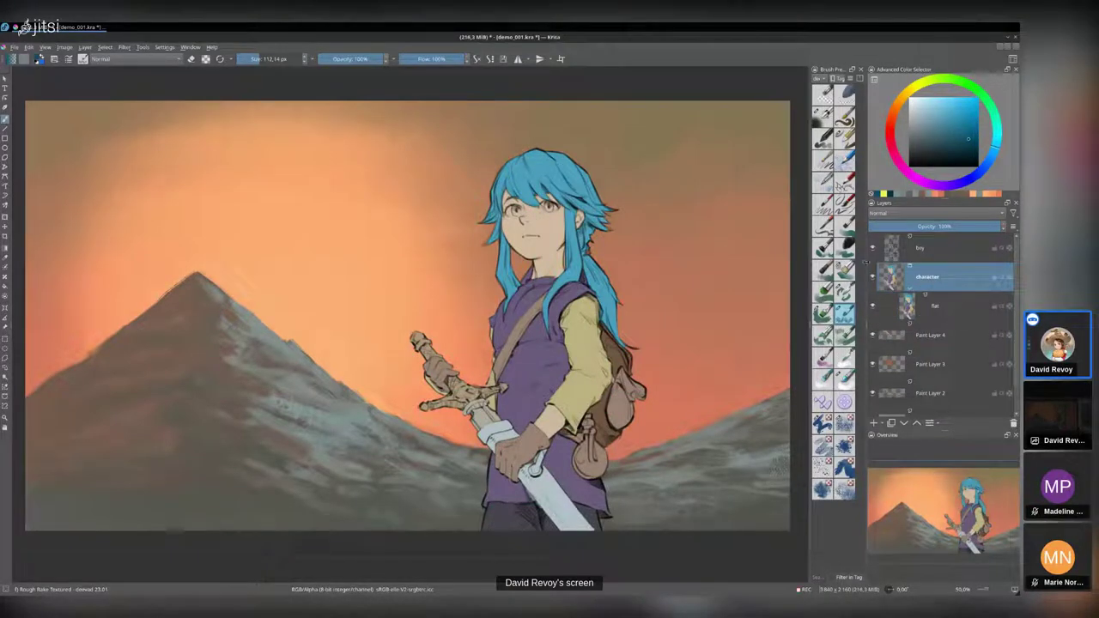
{"action": "left_click_drag", "start_coordinate": [609, 299], "coordinate": [612, 288]}
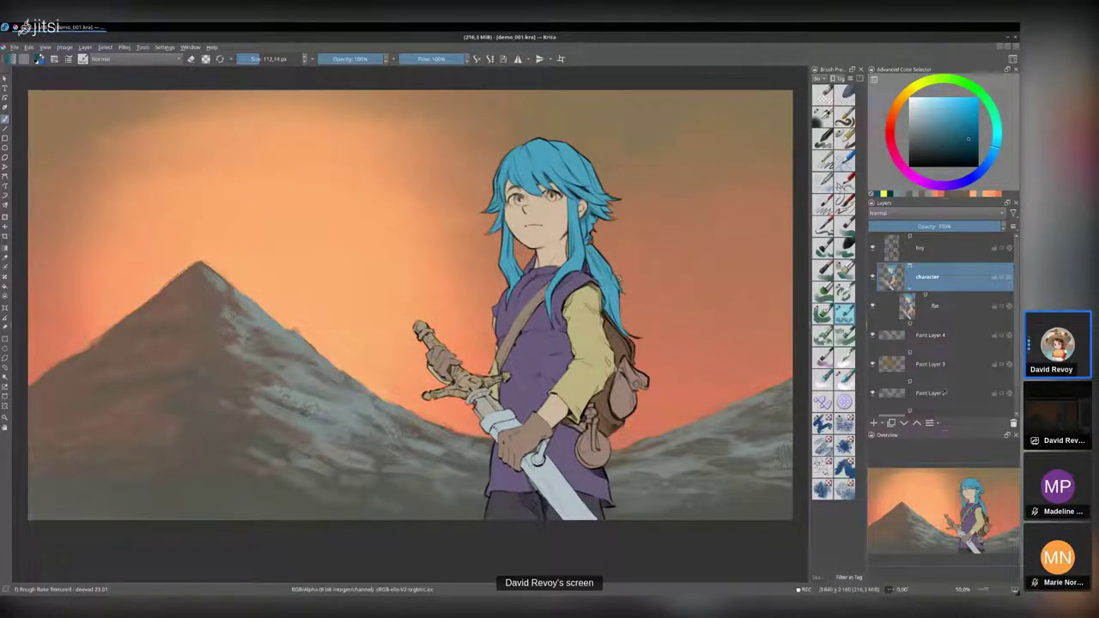
- Add a clone layer of the character group and move the duplicate figure over the mountain on the opposite side of the canvas
{"action": "left_click", "coordinate": [882, 425]}
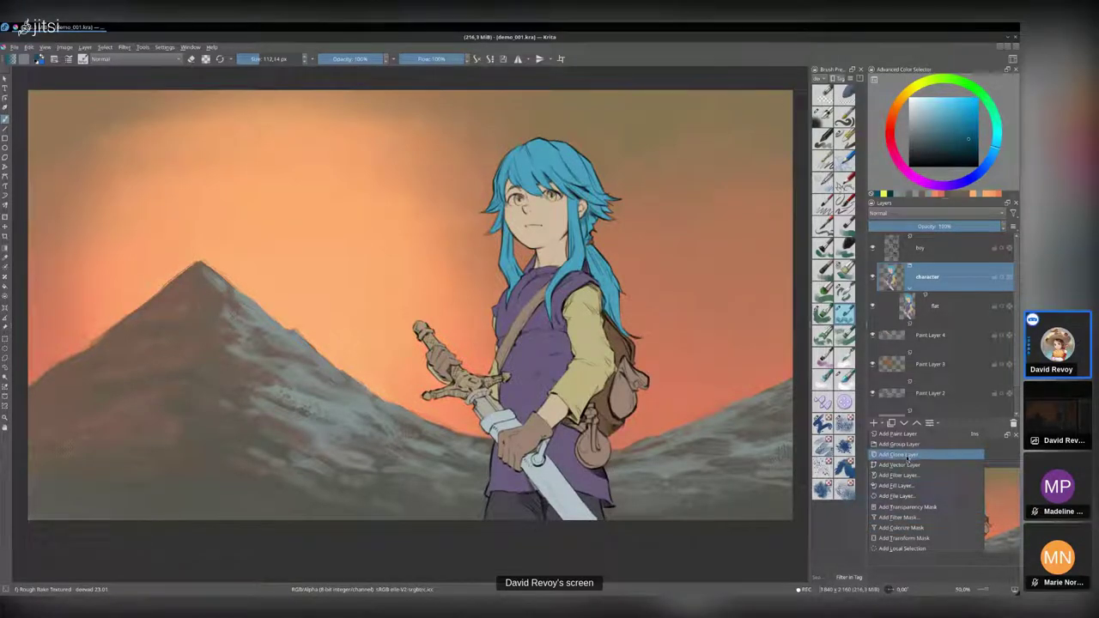
{"action": "left_click", "coordinate": [907, 456]}
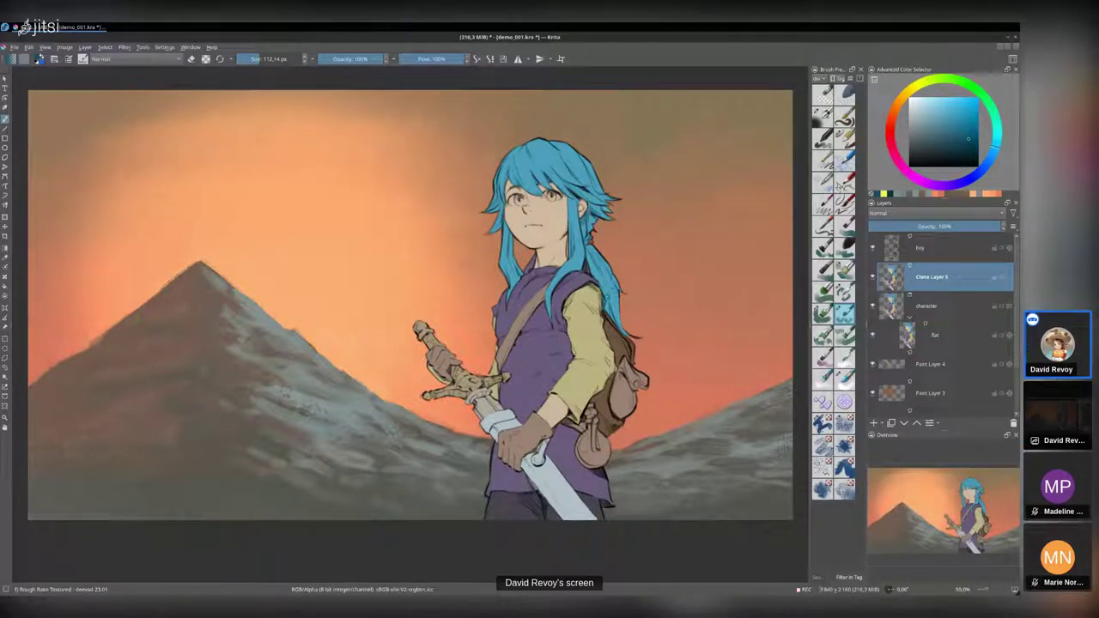
{"action": "key", "text": "t"}
{"action": "left_click_drag", "start_coordinate": [581, 295], "coordinate": [331, 296]}
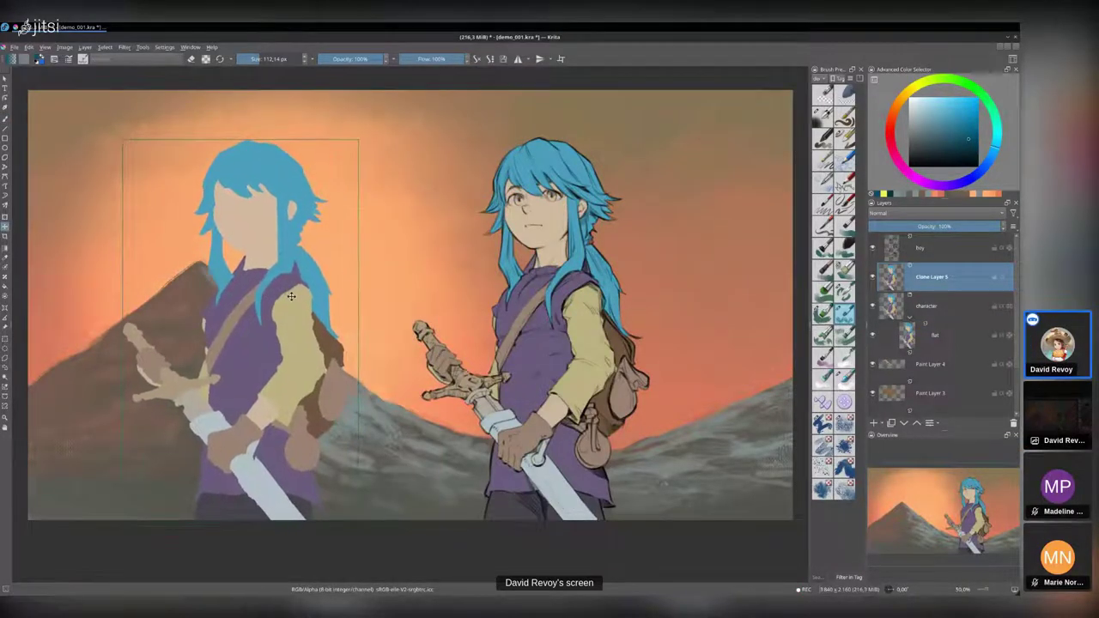
- Select the flat layer and scribble bright blue and black test strokes across the boy's torso, arm and legs
{"action": "left_click", "coordinate": [936, 333]}
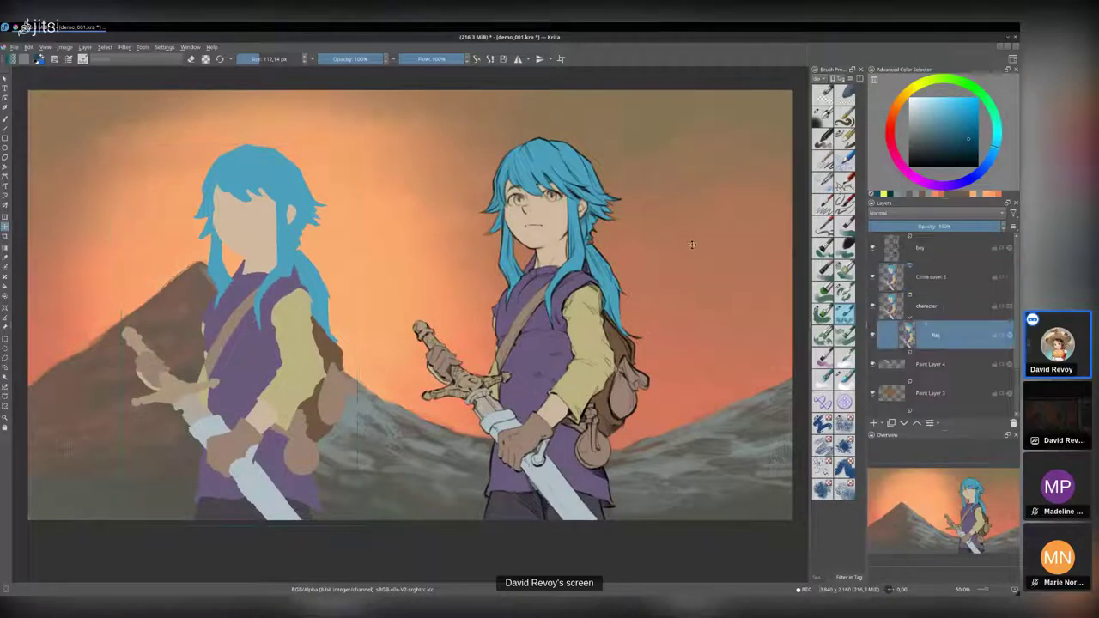
{"action": "key", "text": "b"}
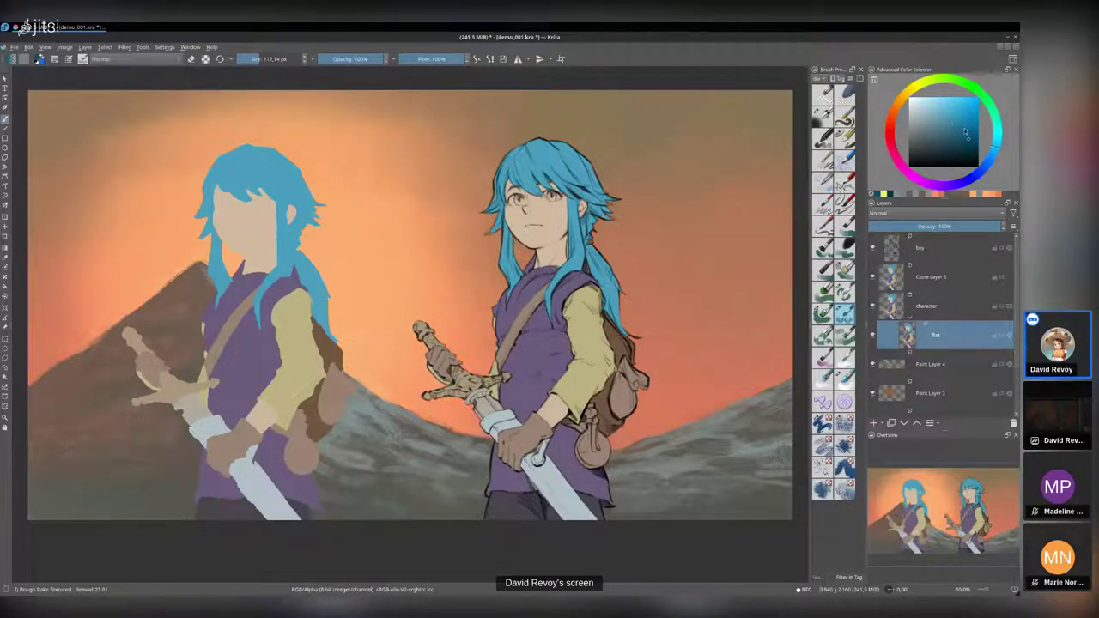
{"action": "left_click", "coordinate": [952, 122]}
{"action": "mouse_move", "coordinate": [519, 300]}
{"action": "left_mouse_down"}
{"action": "mouse_move", "coordinate": [592, 369]}
{"action": "mouse_move", "coordinate": [605, 425]}
{"action": "left_mouse_up"}
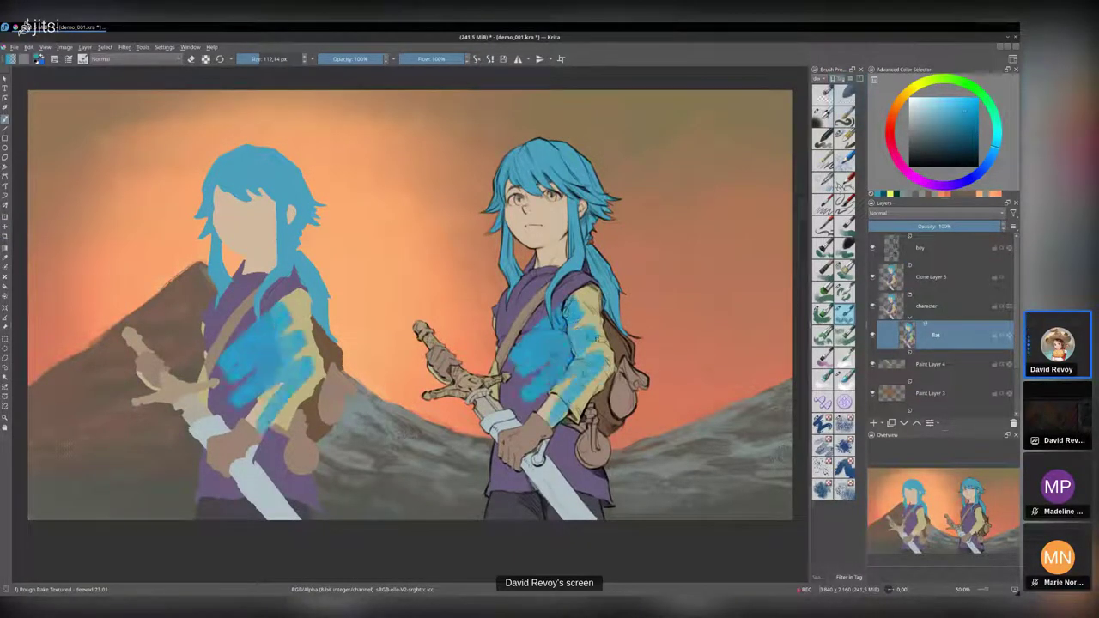
{"action": "left_click_drag", "start_coordinate": [526, 290], "coordinate": [566, 282]}
{"action": "left_click", "coordinate": [943, 165]}
{"action": "mouse_move", "coordinate": [513, 352]}
{"action": "left_mouse_down"}
{"action": "mouse_move", "coordinate": [533, 347]}
{"action": "mouse_move", "coordinate": [539, 398]}
{"action": "left_mouse_up"}
{"action": "mouse_move", "coordinate": [549, 352]}
{"action": "left_mouse_down"}
{"action": "mouse_move", "coordinate": [562, 438]}
{"action": "mouse_move", "coordinate": [537, 515]}
{"action": "left_mouse_up"}
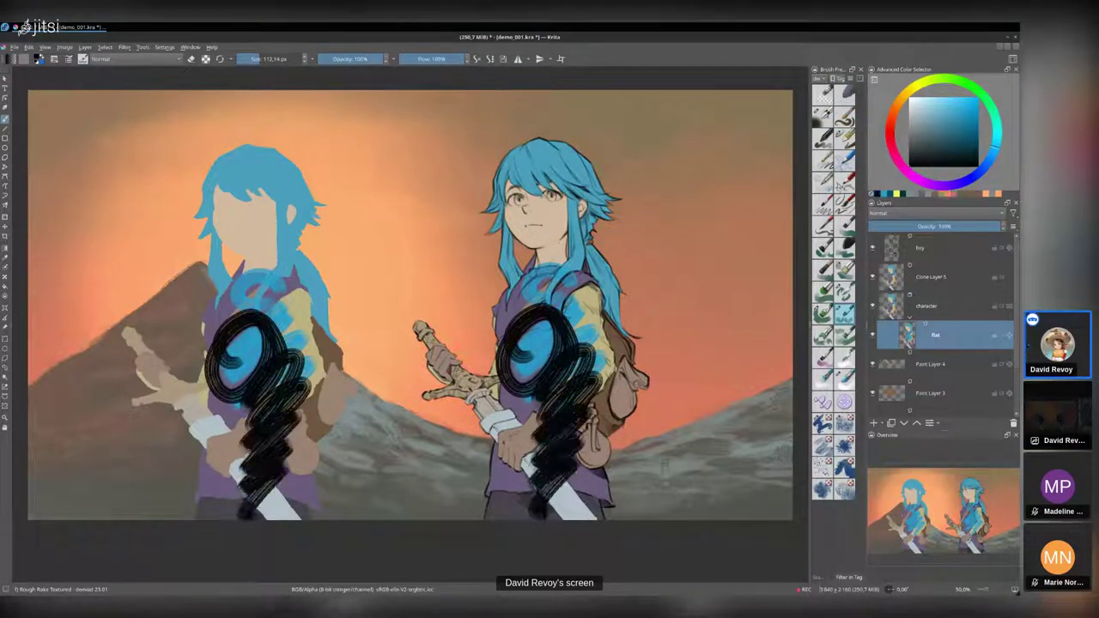
{"action": "left_click_drag", "start_coordinate": [508, 362], "coordinate": [526, 353]}
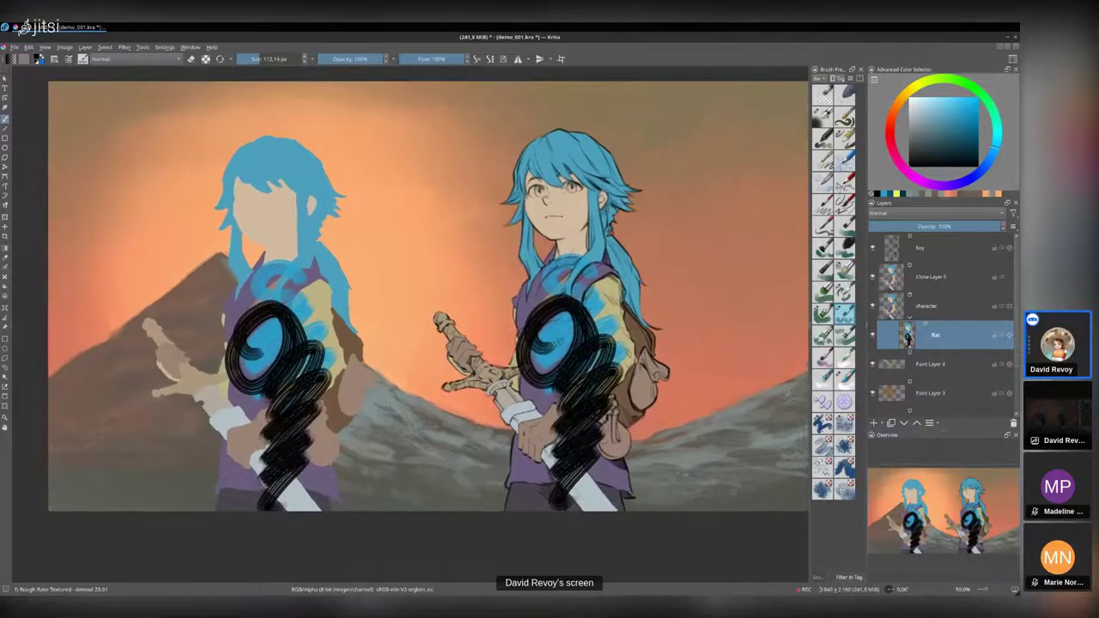
- Undo the test scribbles on the flat layer and delete the clone layer
{"action": "key", "text": "ctrl+z"}
{"action": "key", "text": "ctrl+z"}
{"action": "key", "text": "ctrl+z"}
{"action": "key", "text": "ctrl+z"}
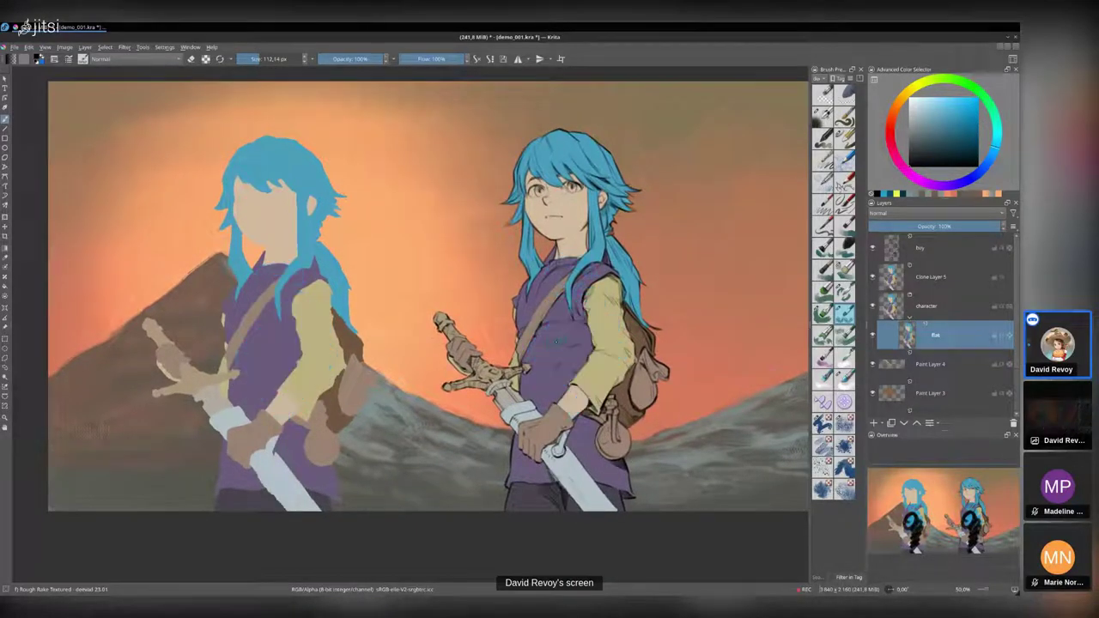
{"action": "left_click", "coordinate": [951, 277]}
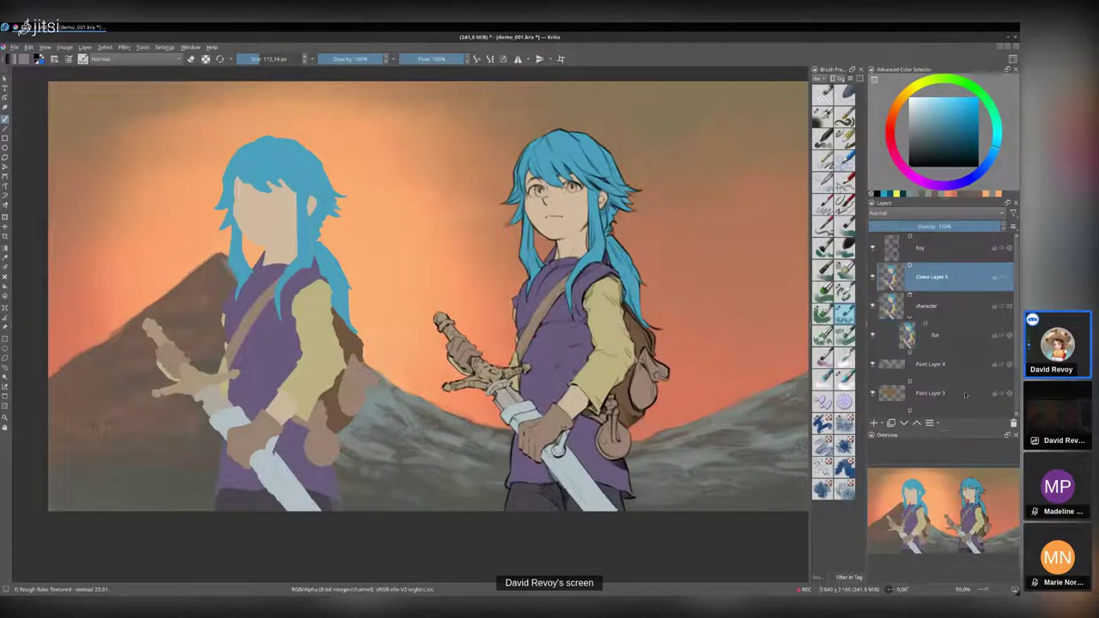
{"action": "left_click", "coordinate": [1013, 423]}
- On the alpha-locked flat layer, retouch the hair flats beside the neck with the Basic Size Pressure brush and sampled hair blue
{"action": "left_click", "coordinate": [946, 309]}
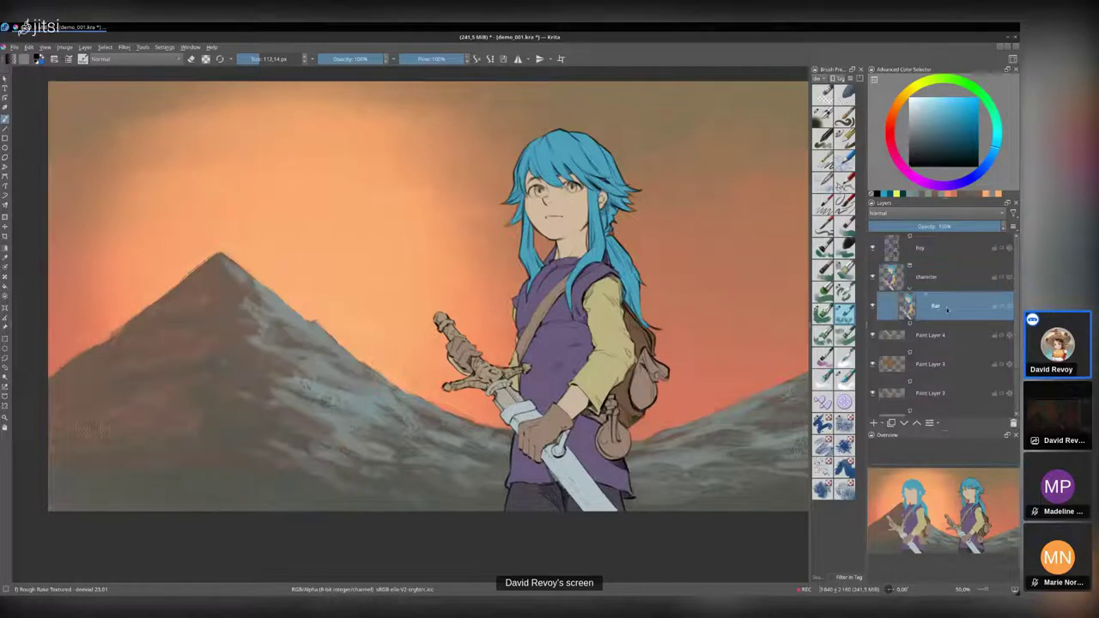
{"action": "mouse_move", "coordinate": [937, 317]}
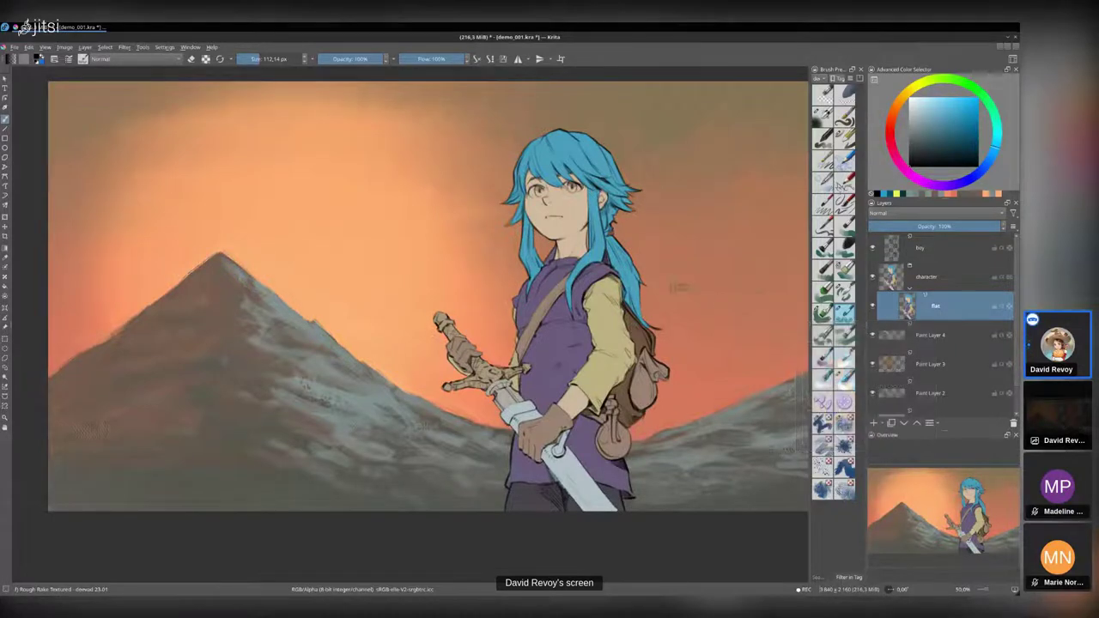
{"action": "left_click_drag", "start_coordinate": [676, 285], "coordinate": [659, 303]}
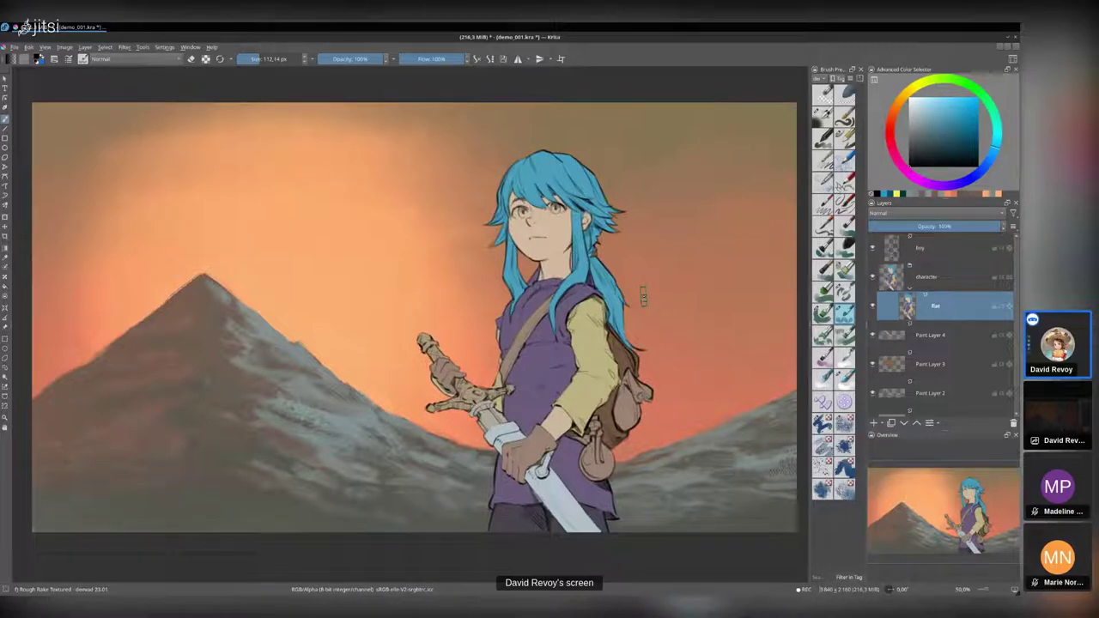
{"action": "left_click", "coordinate": [829, 231]}
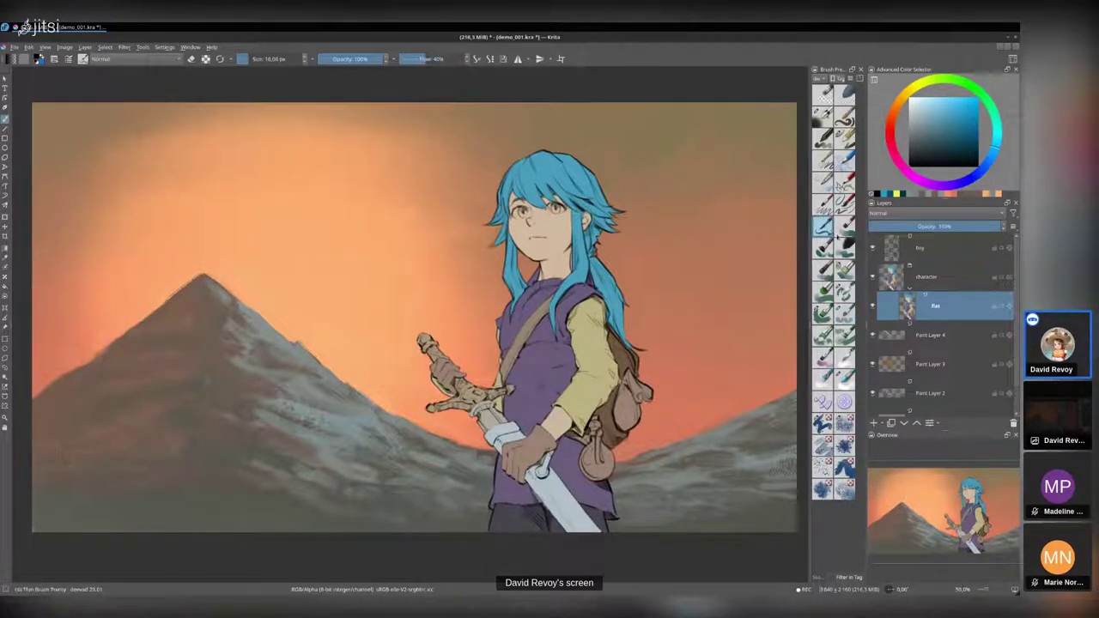
{"action": "left_click", "coordinate": [824, 204]}
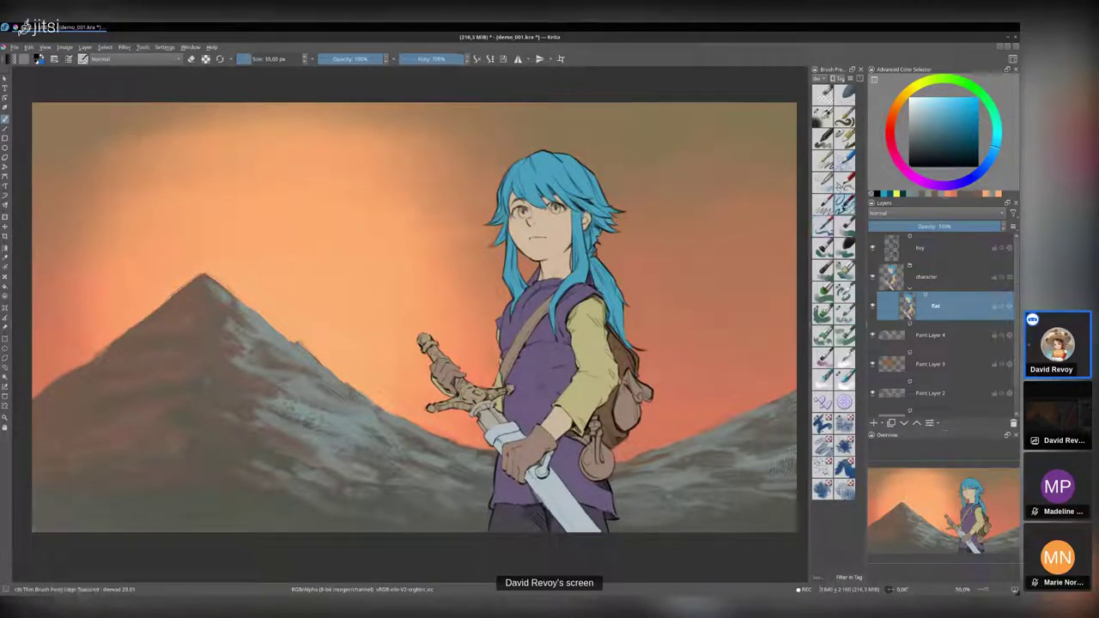
{"action": "left_click", "coordinate": [515, 273], "text": "ctrl"}
{"action": "scroll", "coordinate": [528, 281], "scroll_direction": "up", "scroll_amount": 2}
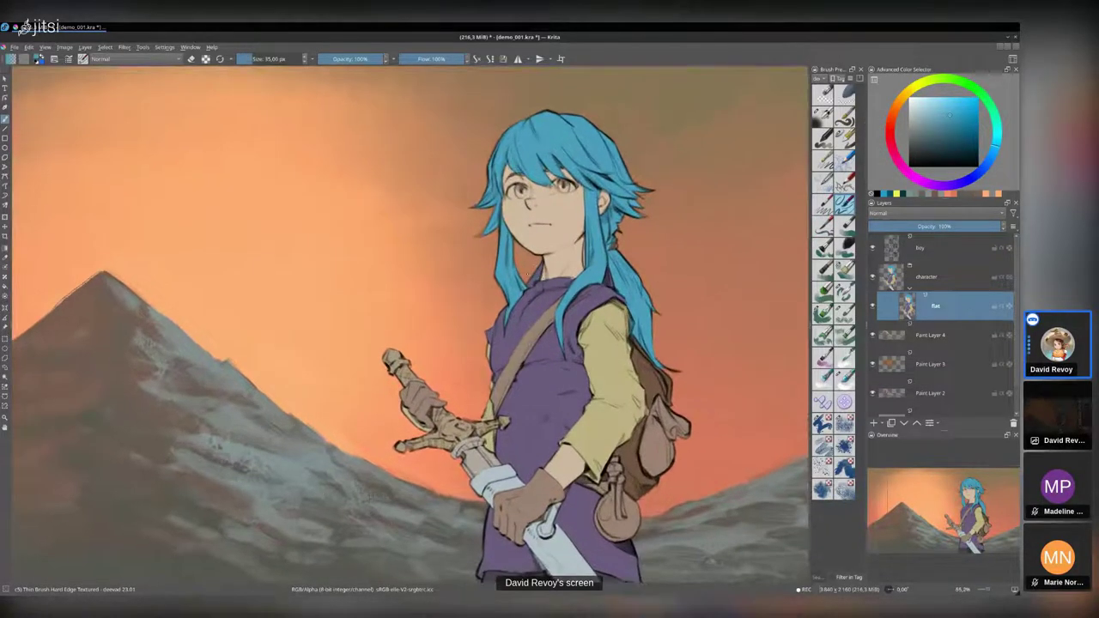
{"action": "left_click_drag", "start_coordinate": [528, 280], "coordinate": [523, 281]}
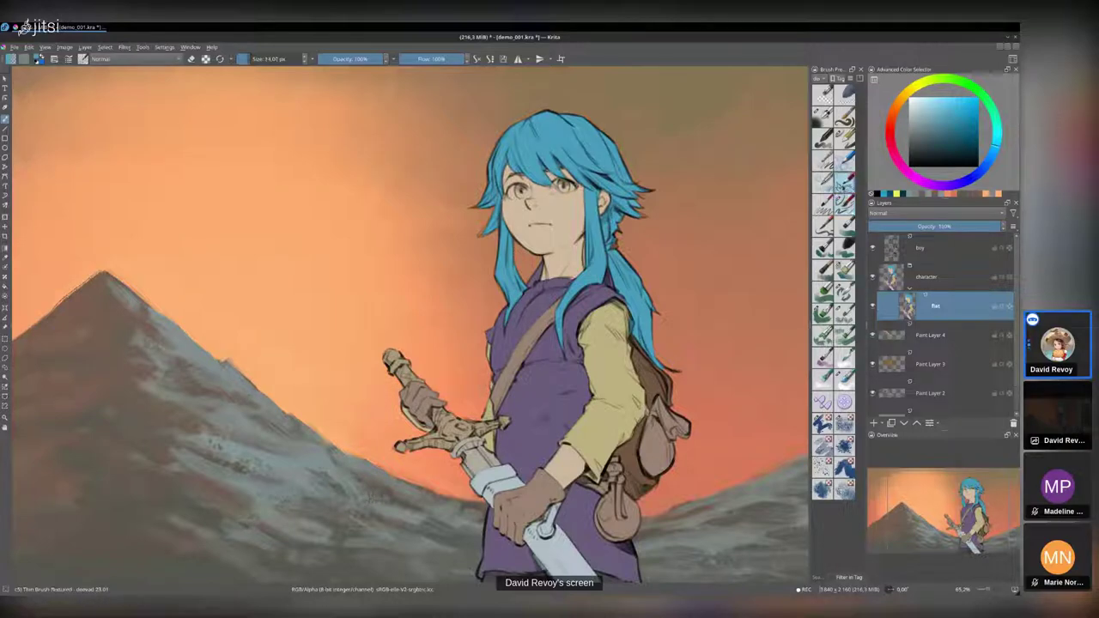
{"action": "left_click", "coordinate": [844, 138]}
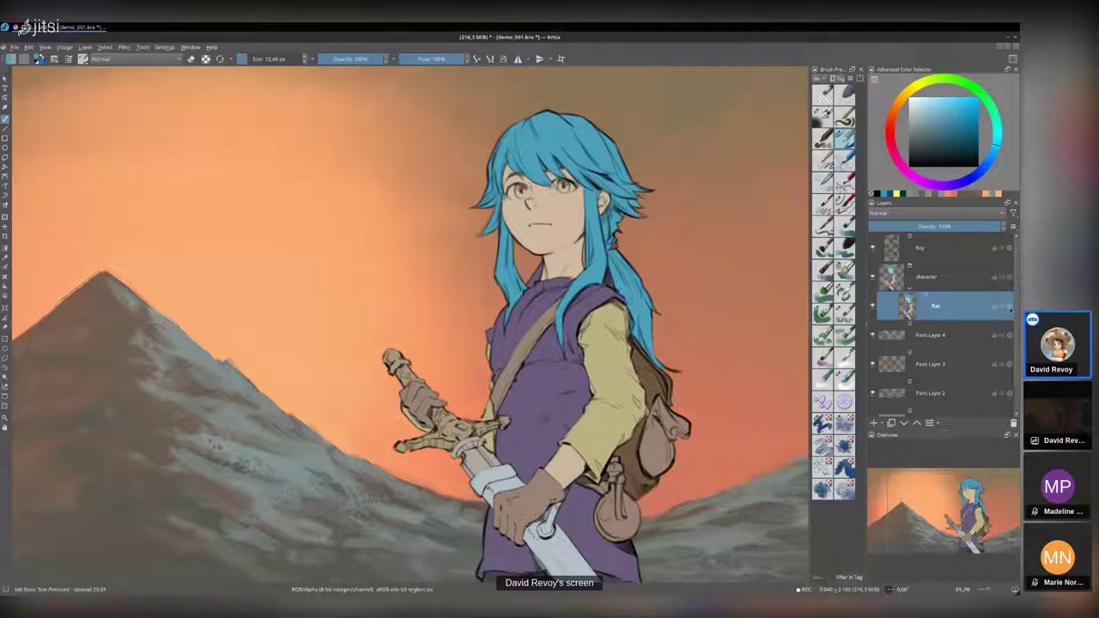
{"action": "left_click_drag", "start_coordinate": [534, 276], "coordinate": [532, 281]}
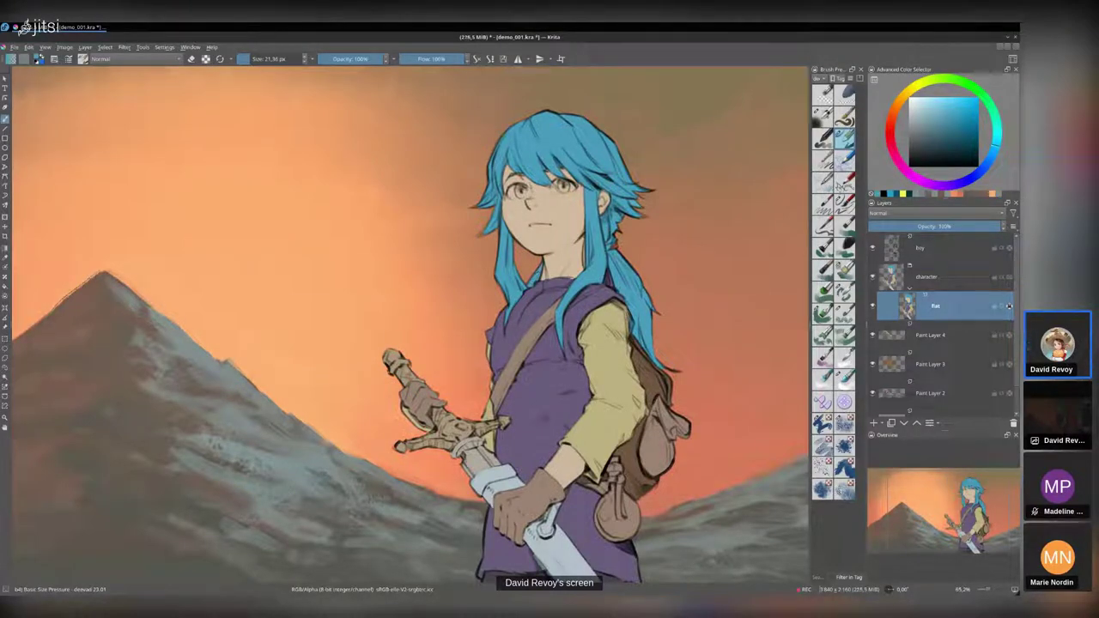
- Sample colours from the figure and clean up the flat colour boundary along the ponytail, shoulder and backpack
{"action": "left_click", "coordinate": [647, 384], "text": "ctrl"}
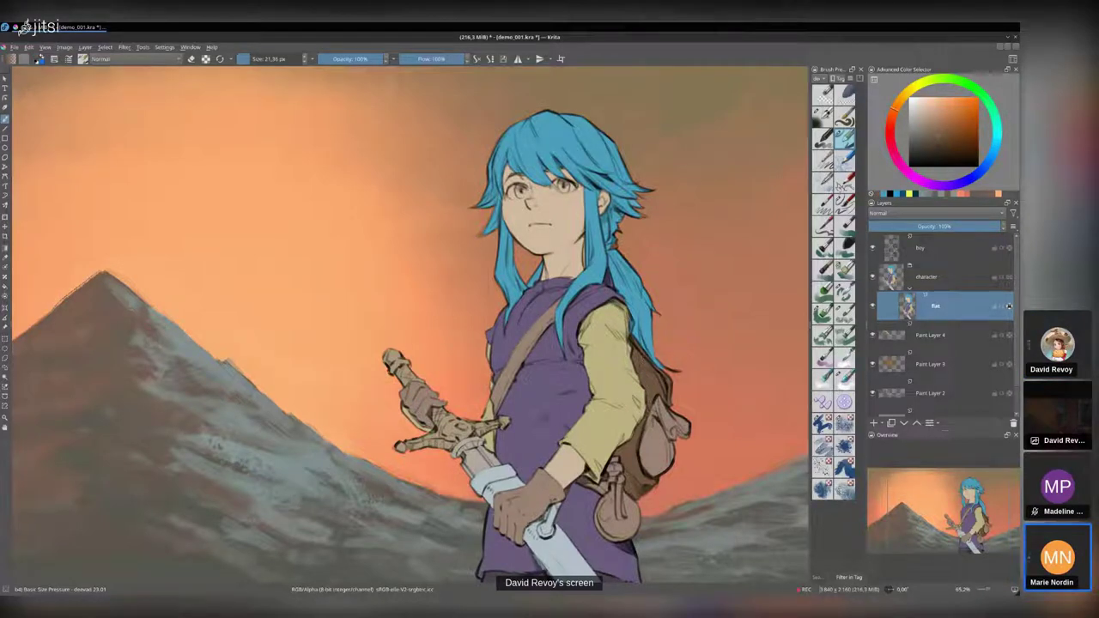
{"action": "left_click", "coordinate": [605, 292], "text": "ctrl"}
{"action": "mouse_move", "coordinate": [612, 299]}
{"action": "left_mouse_down"}
{"action": "mouse_move", "coordinate": [631, 334]}
{"action": "mouse_move", "coordinate": [655, 341]}
{"action": "left_mouse_up"}
{"action": "left_click", "coordinate": [642, 335], "text": "ctrl"}
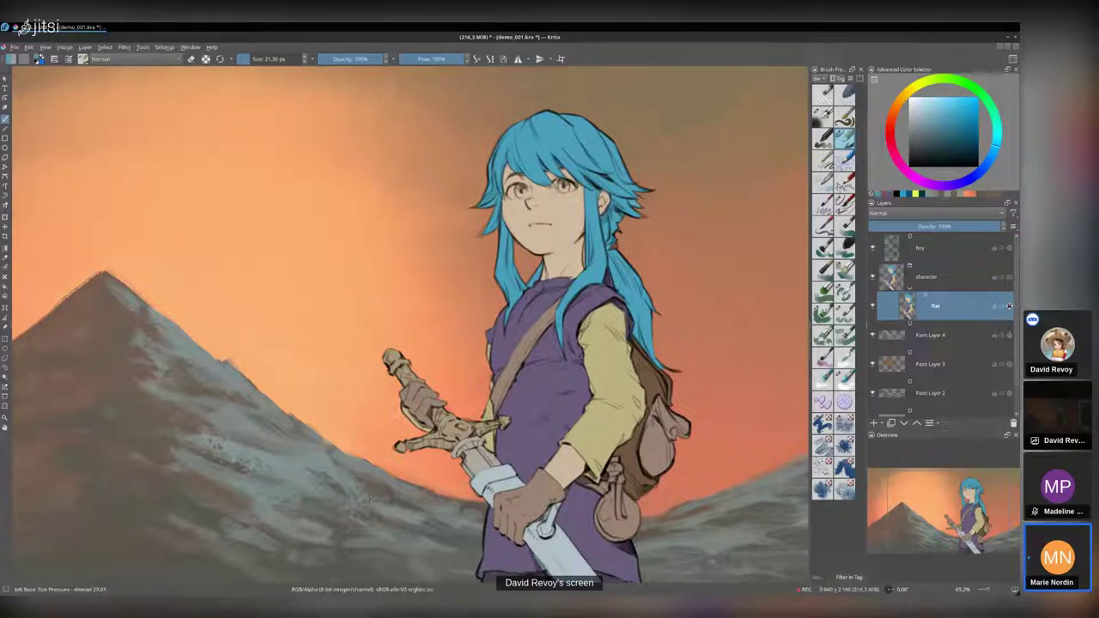
- Sample the trouser, hair and skin colours and retouch the flats around the forehead and fringe
{"action": "left_click_drag", "start_coordinate": [579, 445], "coordinate": [569, 371]}
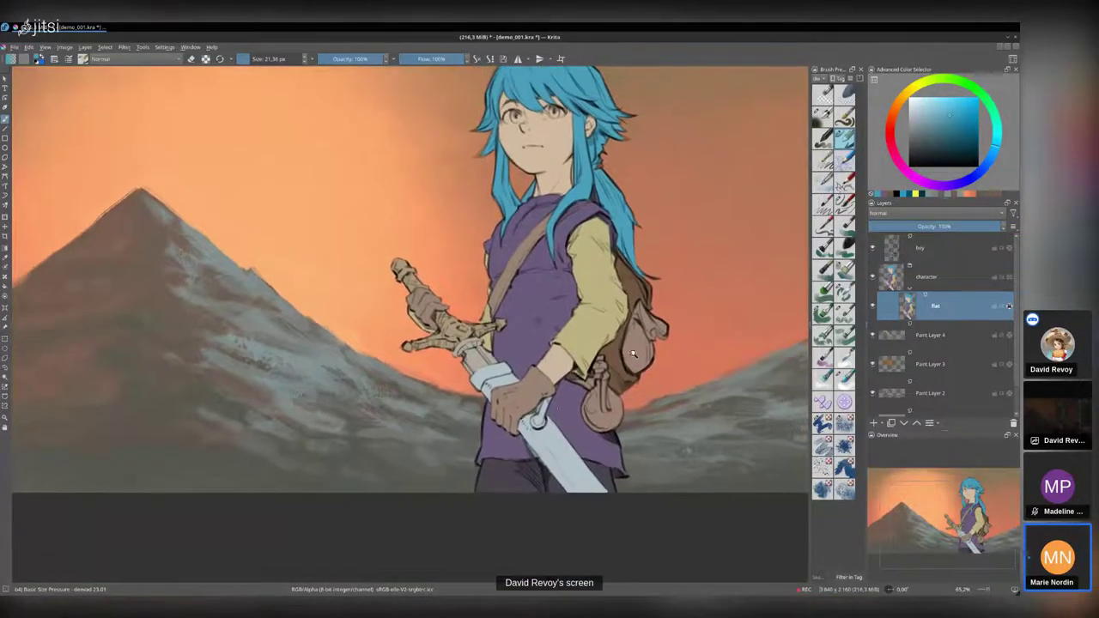
{"action": "left_click", "coordinate": [521, 445], "text": "ctrl"}
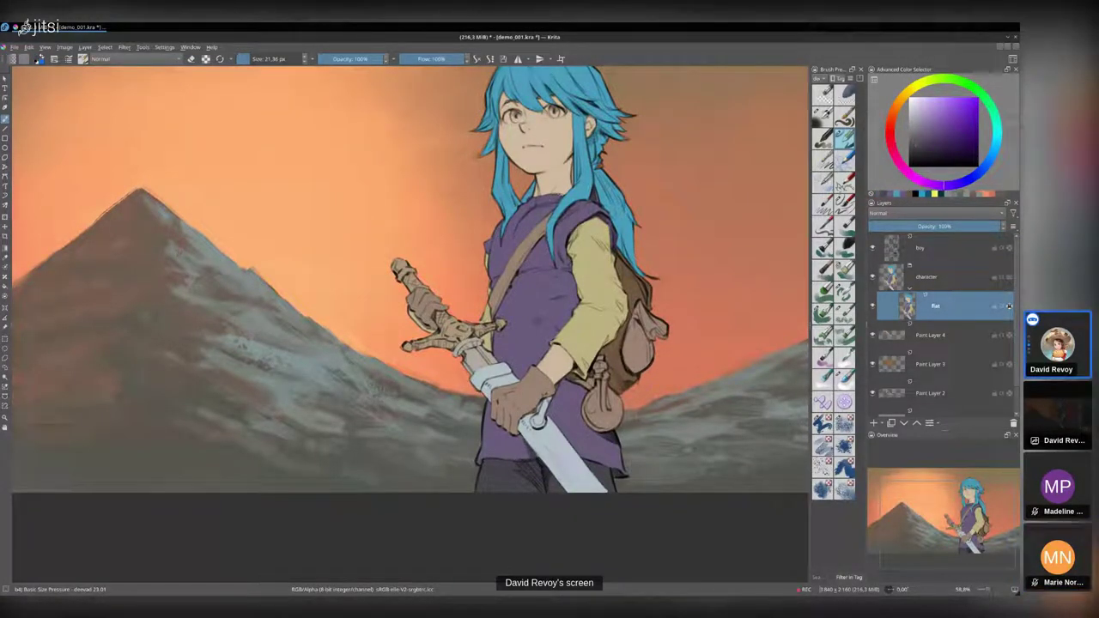
{"action": "mouse_move", "coordinate": [566, 156]}
{"action": "left_mouse_down"}
{"action": "mouse_move", "coordinate": [547, 202]}
{"action": "mouse_move", "coordinate": [554, 231]}
{"action": "left_mouse_up"}
{"action": "left_click", "coordinate": [589, 229], "text": "ctrl"}
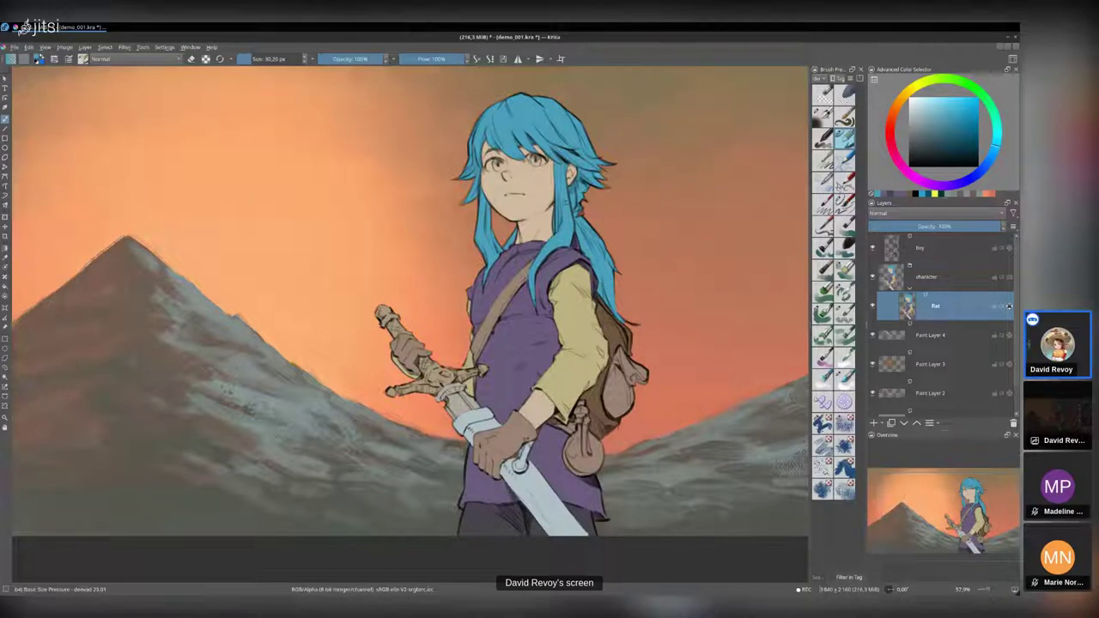
{"action": "left_click", "coordinate": [543, 175], "text": "ctrl"}
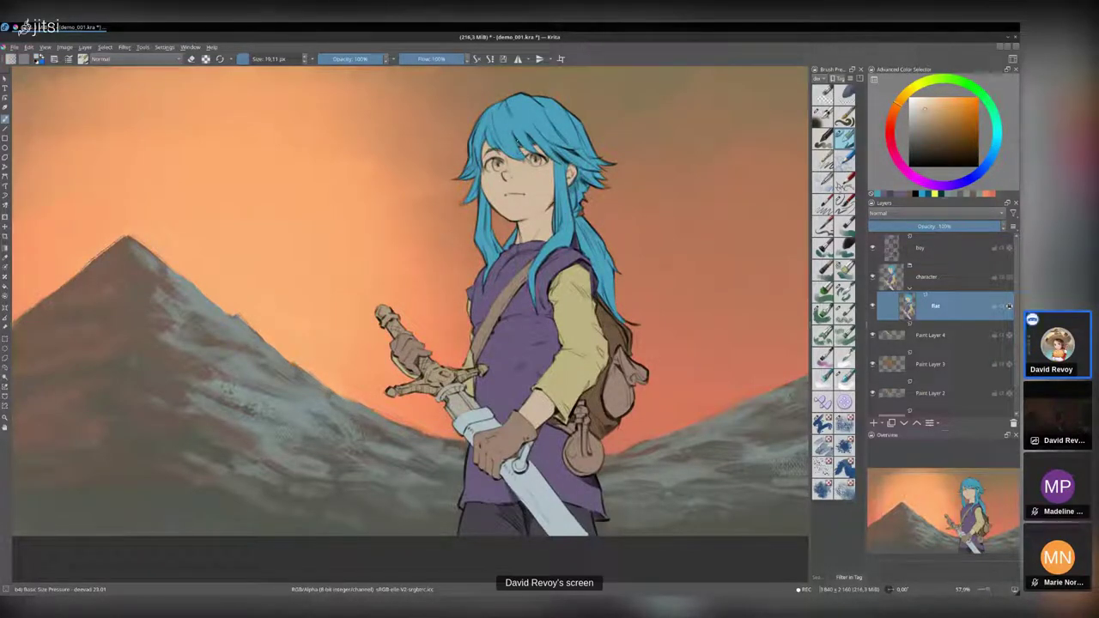
{"action": "left_click_drag", "start_coordinate": [519, 143], "coordinate": [516, 138]}
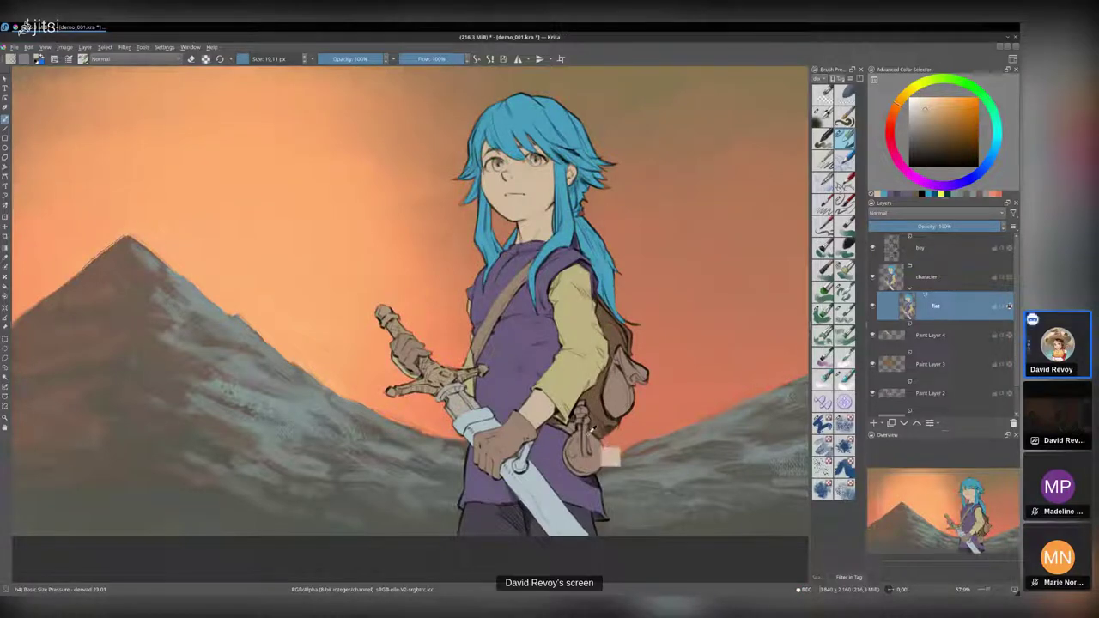
- Sample the pouch and tunic colours, reduce the brush size and refine the flats where the yellow sleeve meets the backpack
{"action": "left_click", "coordinate": [581, 430], "text": "ctrl"}
{"action": "key", "text": "ctrl+z"}
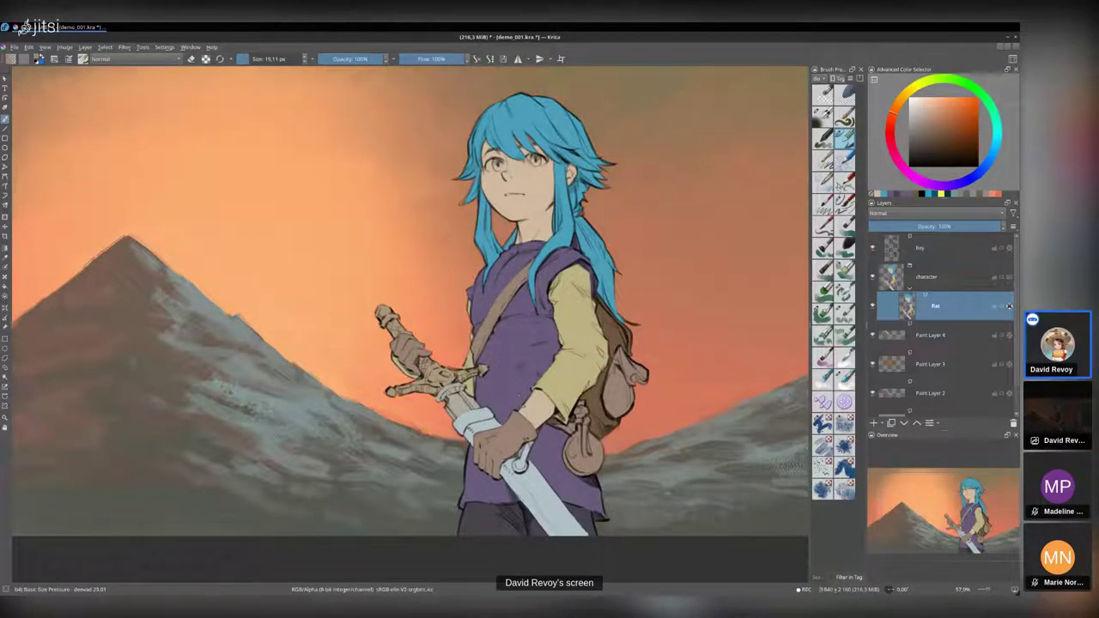
{"action": "left_click", "coordinate": [564, 340], "text": "ctrl"}
{"action": "left_click", "coordinate": [550, 341], "text": "ctrl"}
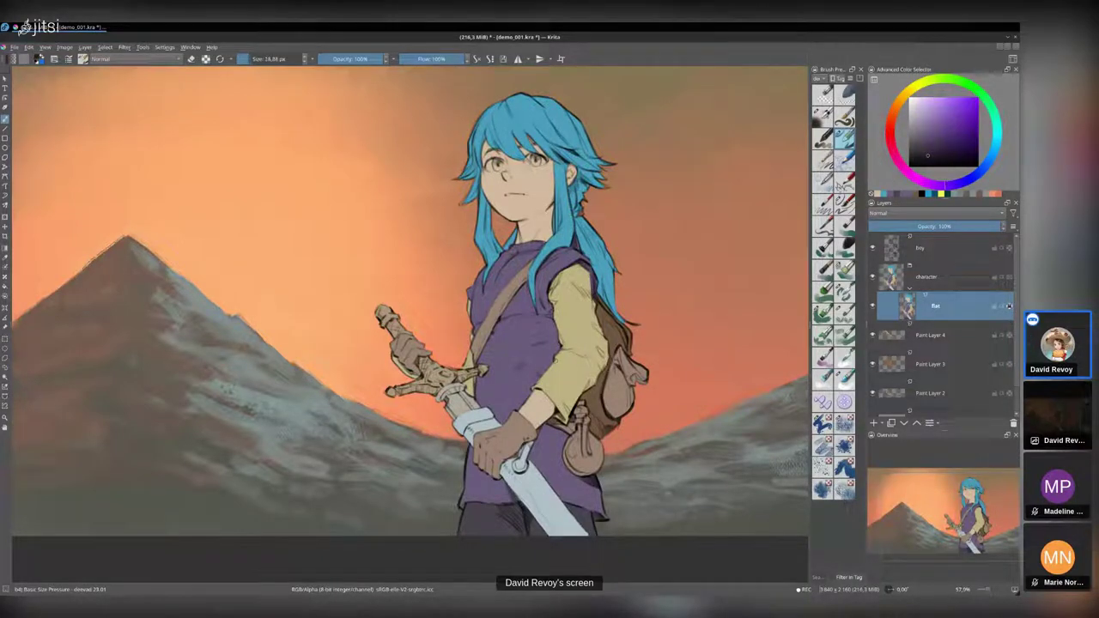
{"action": "key", "text": "bracketleft"}
{"action": "left_click_drag", "start_coordinate": [594, 336], "coordinate": [597, 351]}
{"action": "scroll", "coordinate": [592, 353], "scroll_direction": "down", "scroll_amount": 3}
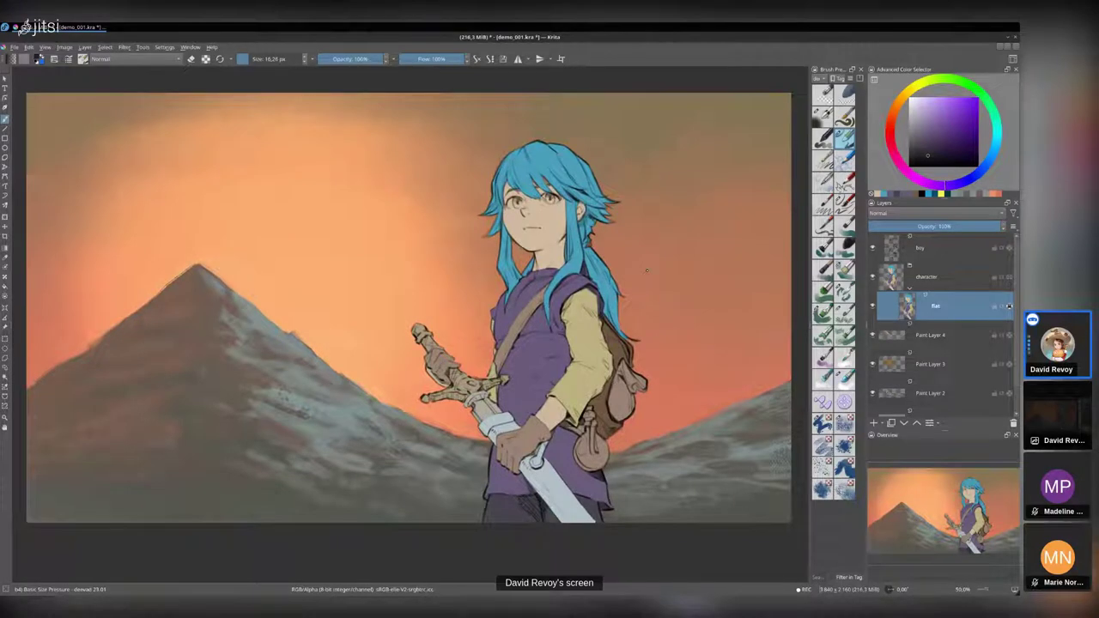
- Retouch the ponytail with sampled hair blue and touch up the hair tie area behind the neck
{"action": "left_click", "coordinate": [595, 275], "text": "ctrl"}
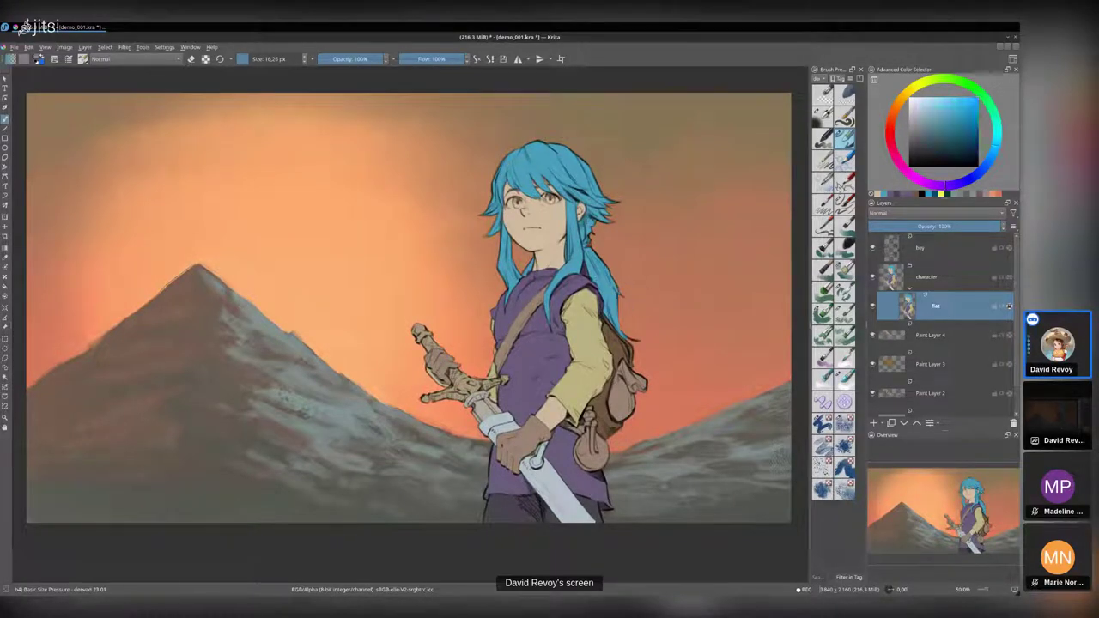
{"action": "left_click_drag", "start_coordinate": [600, 275], "coordinate": [606, 275]}
{"action": "left_click_drag", "start_coordinate": [589, 227], "coordinate": [591, 234]}
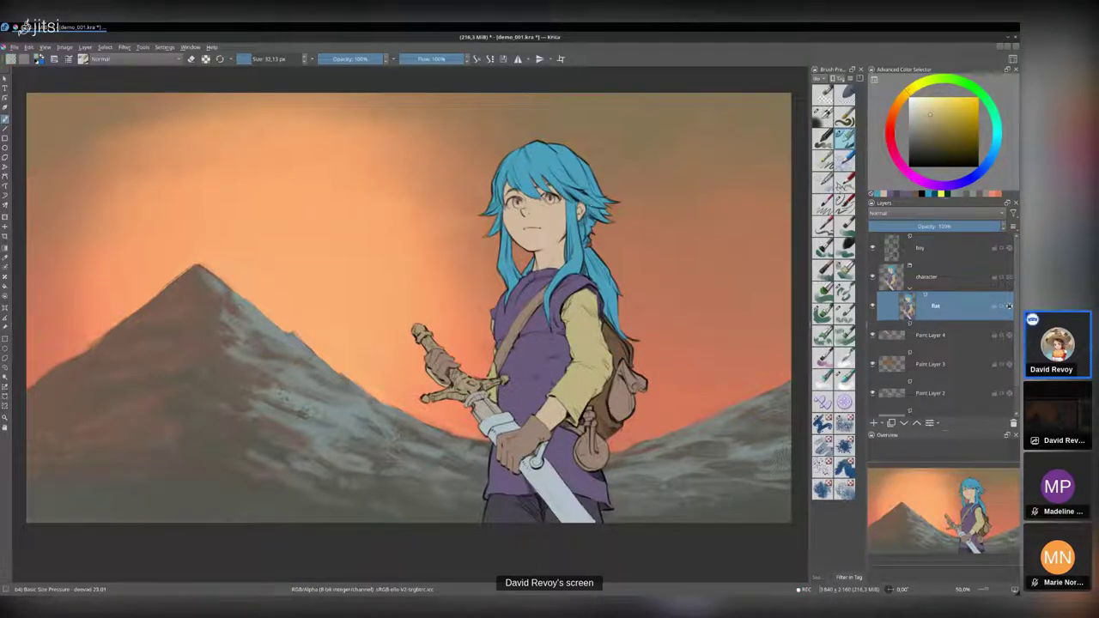
- Reduce the brush size, choose a pale grey and paint the whites of the boy's eyes
{"action": "key", "text": "bracketleft"}
{"action": "key", "text": "bracketleft"}
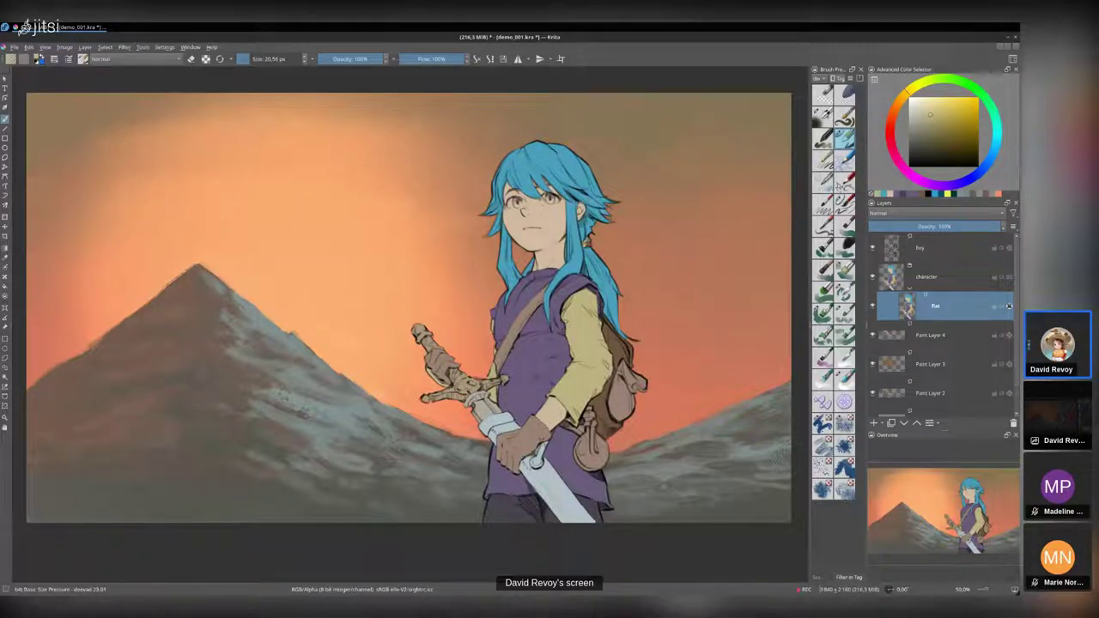
{"action": "left_click", "coordinate": [928, 117]}
{"action": "left_click_drag", "start_coordinate": [510, 200], "coordinate": [512, 207]}
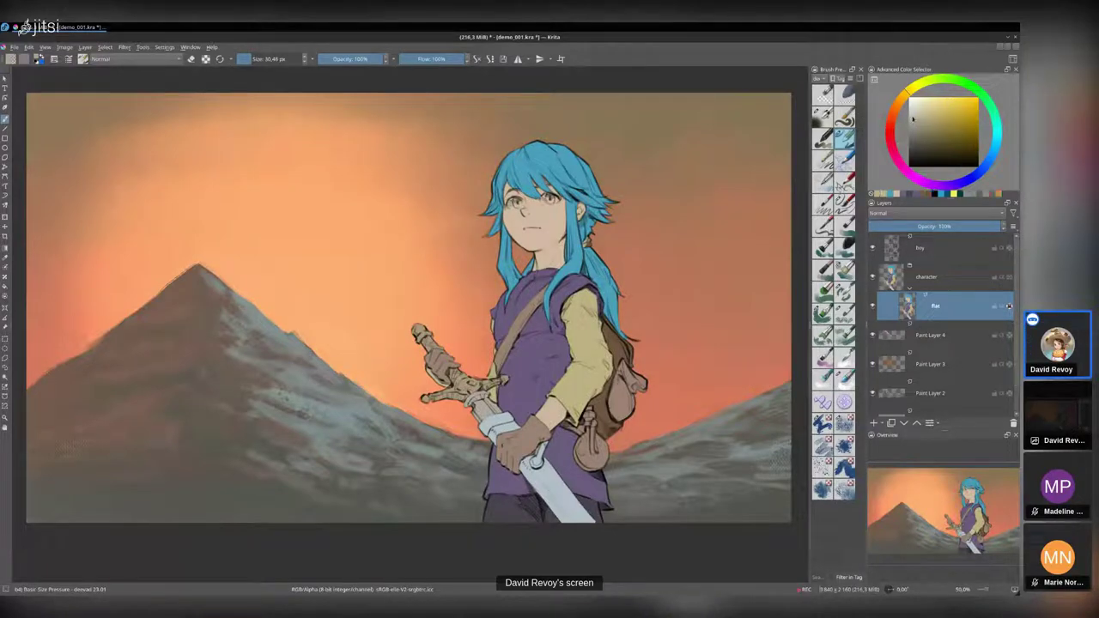
{"action": "left_click", "coordinate": [911, 113]}
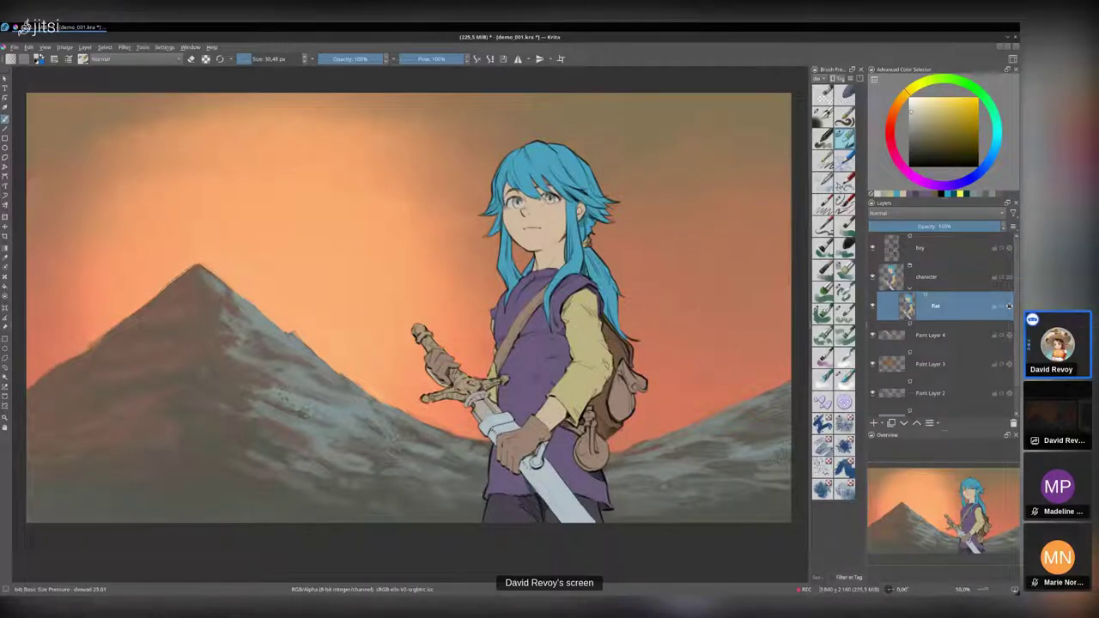
- Colour the irises blue from the sampled hair colour and clean up around the eyes with sampled skin tone
{"action": "left_click", "coordinate": [590, 253], "text": "ctrl"}
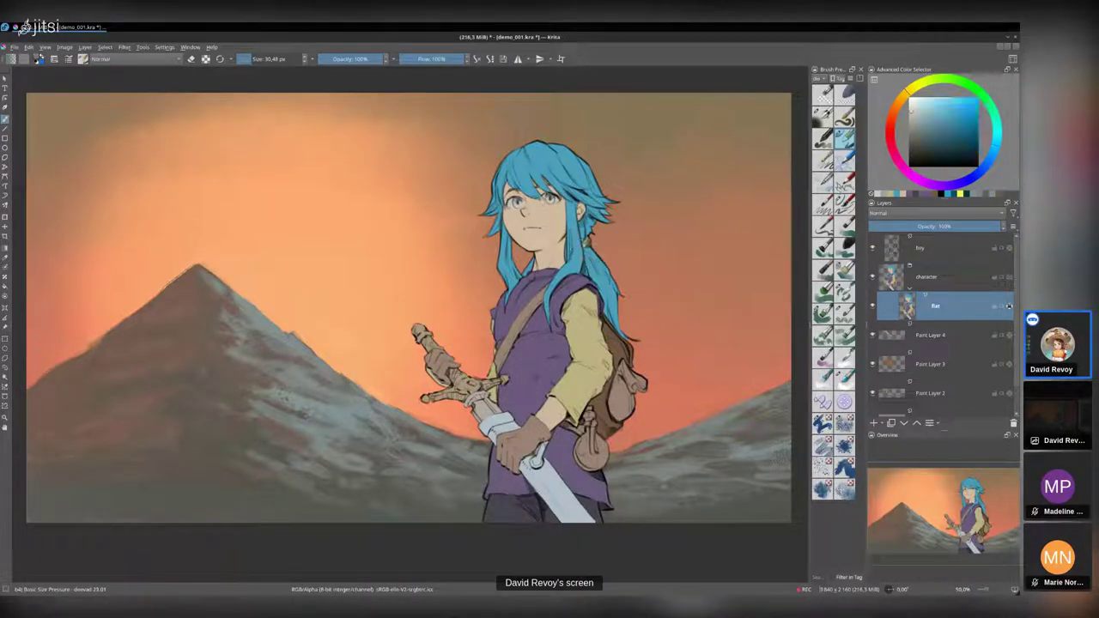
{"action": "left_click_drag", "start_coordinate": [571, 239], "coordinate": [566, 238]}
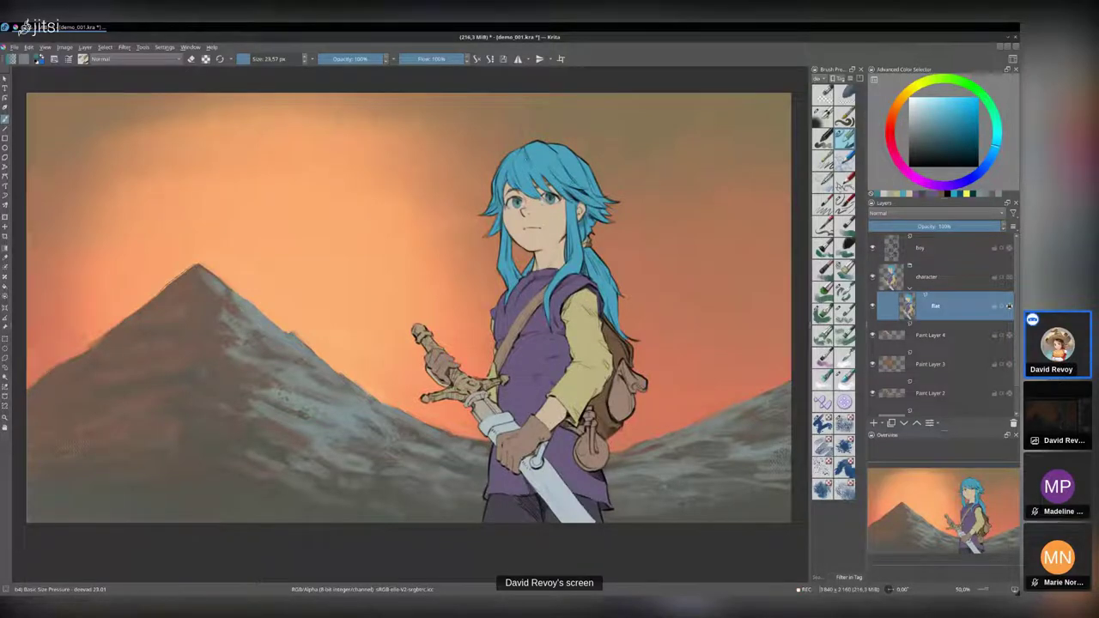
{"action": "left_click", "coordinate": [544, 214], "text": "ctrl"}
{"action": "left_click_drag", "start_coordinate": [540, 203], "coordinate": [547, 208]}
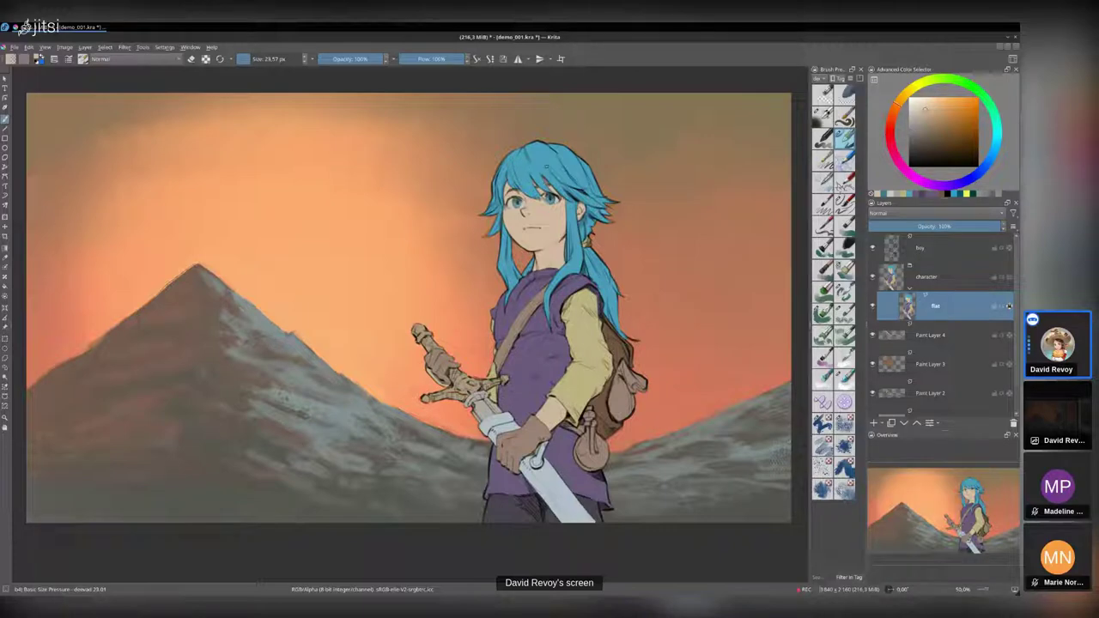
{"action": "left_click", "coordinate": [542, 298], "text": "ctrl"}
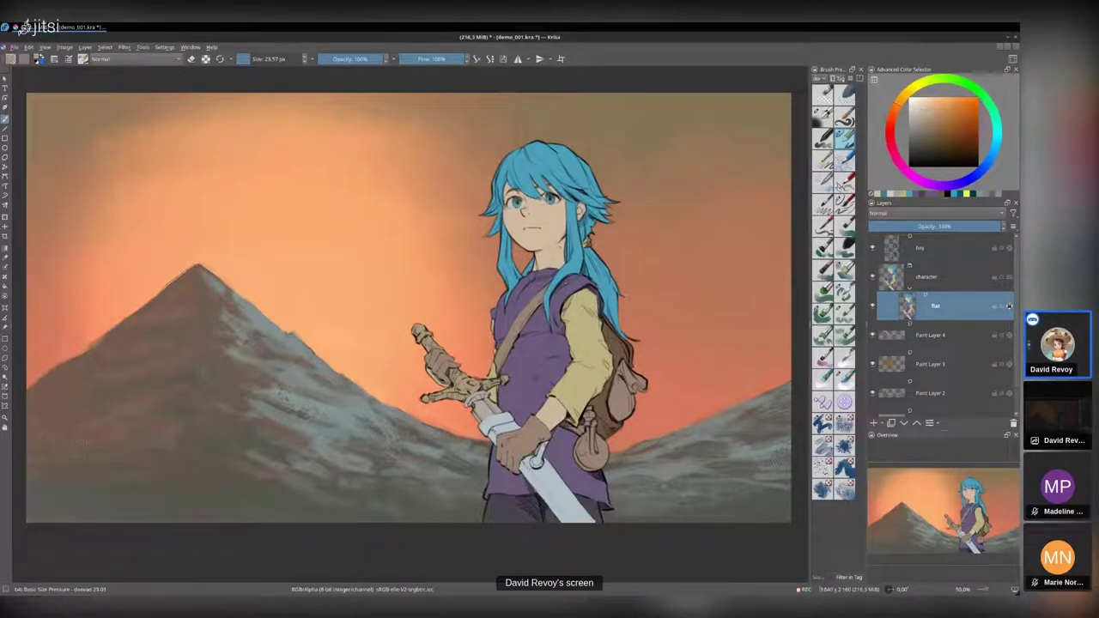
- Sample colours in turn from the tunic's shoulder, the bag and the sky beside it, enlarging the brush to about 45 px
{"action": "left_click_drag", "start_coordinate": [565, 285], "coordinate": [572, 278]}
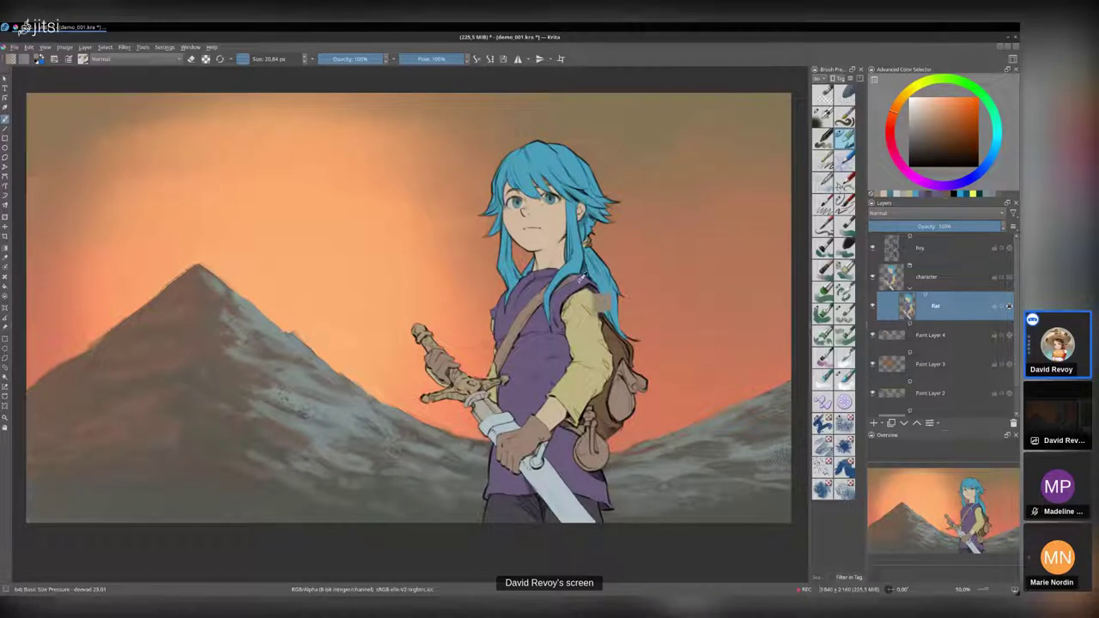
{"action": "left_click", "coordinate": [577, 278], "text": "ctrl"}
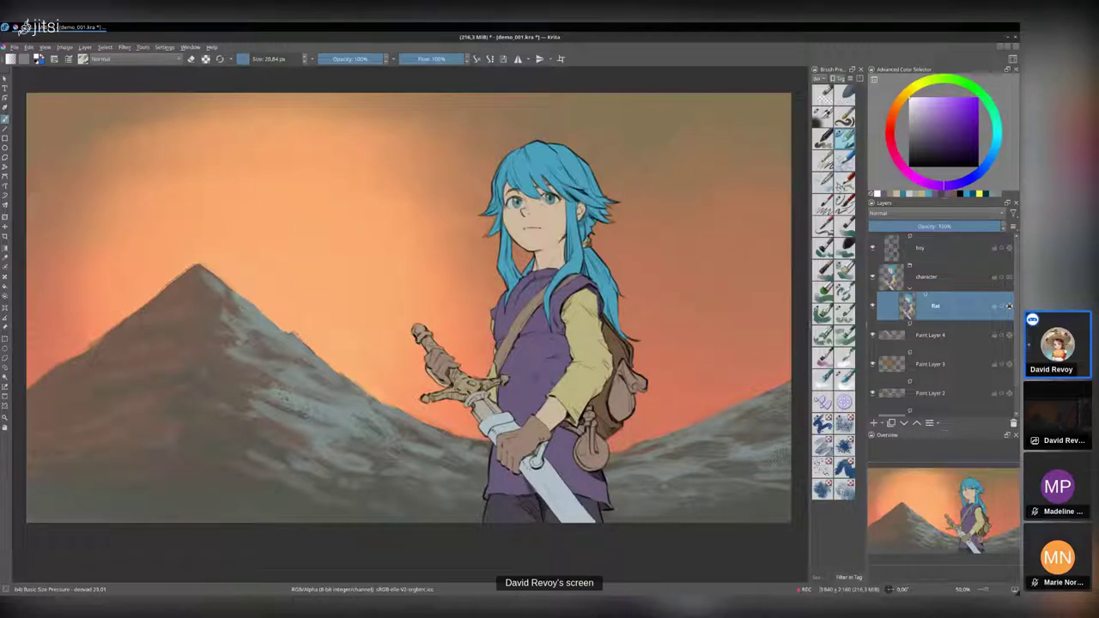
{"action": "left_click", "coordinate": [622, 387], "text": "ctrl"}
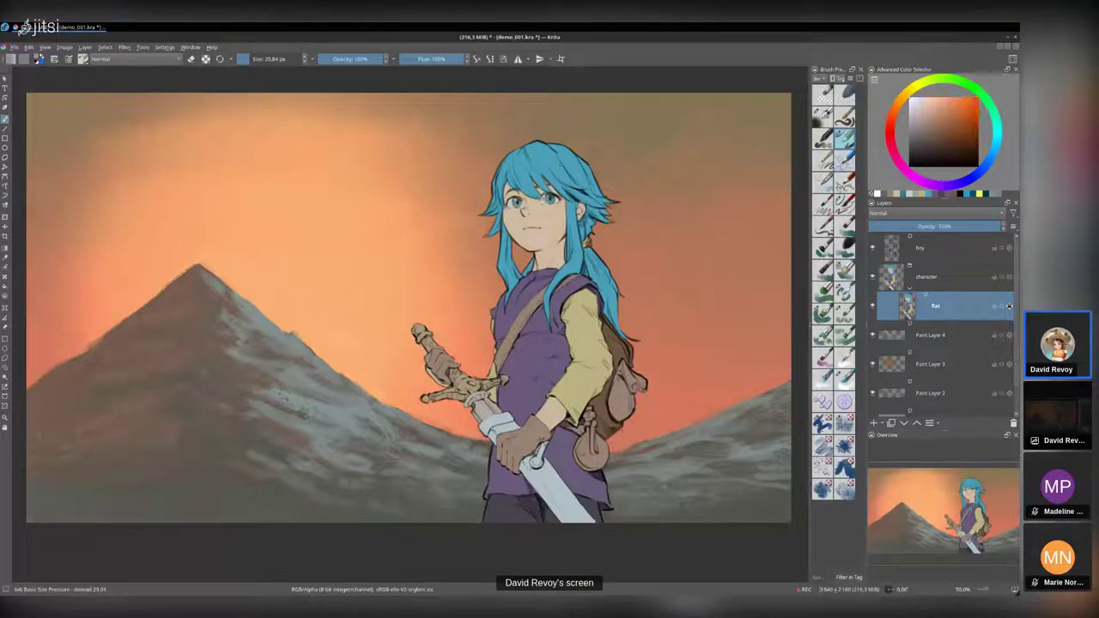
{"action": "left_click_drag", "start_coordinate": [622, 388], "coordinate": [629, 387]}
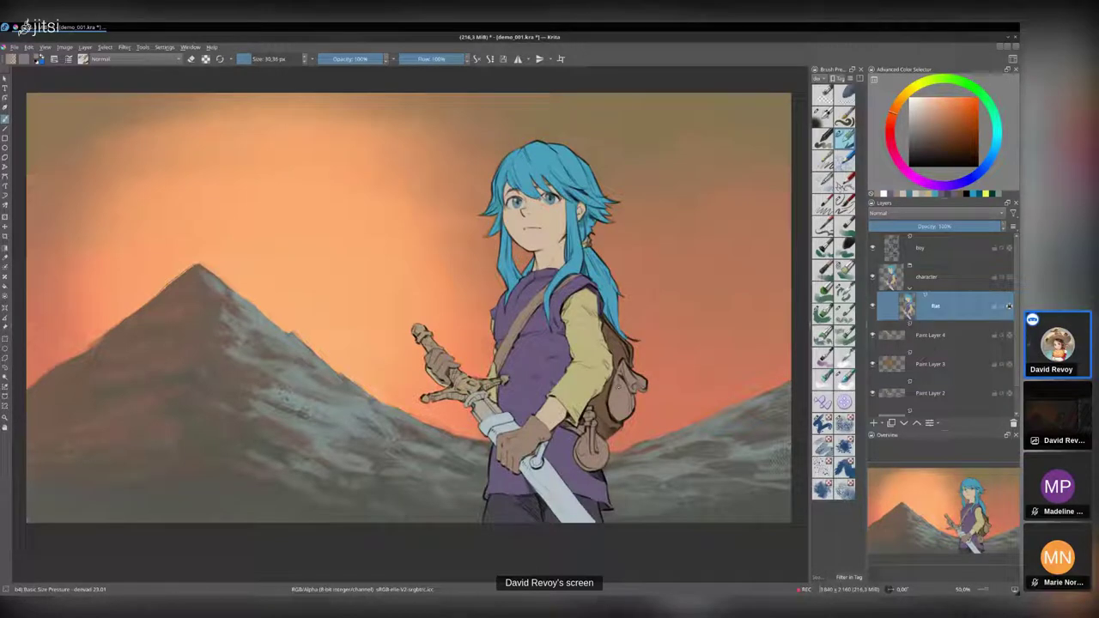
{"action": "left_click", "coordinate": [643, 426], "text": "ctrl"}
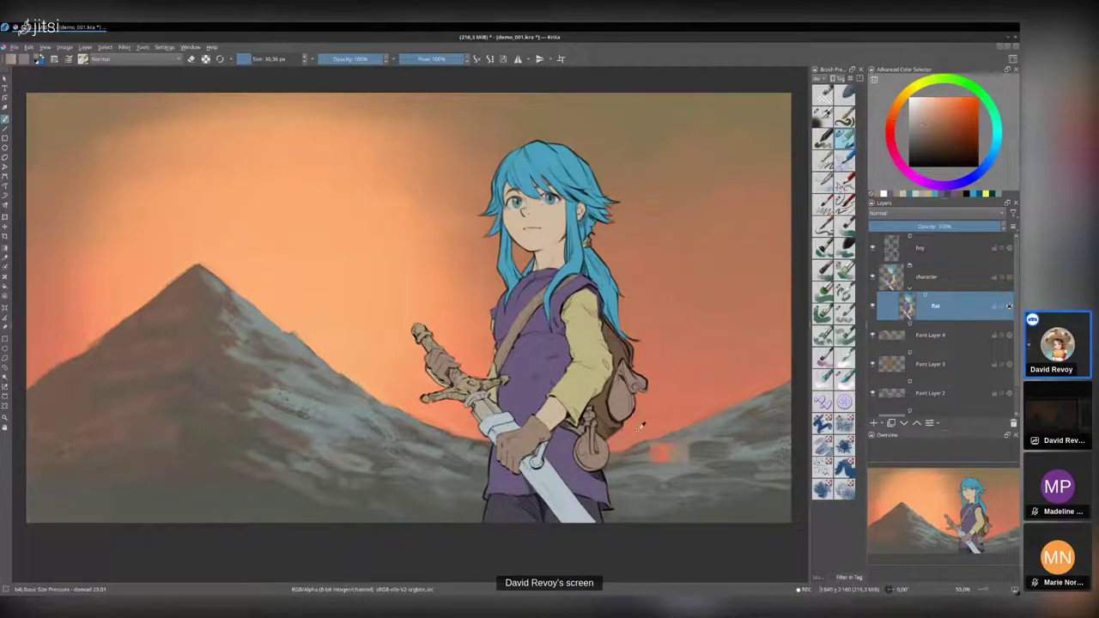
{"action": "left_click_drag", "start_coordinate": [643, 429], "coordinate": [651, 430], "text": "shift"}
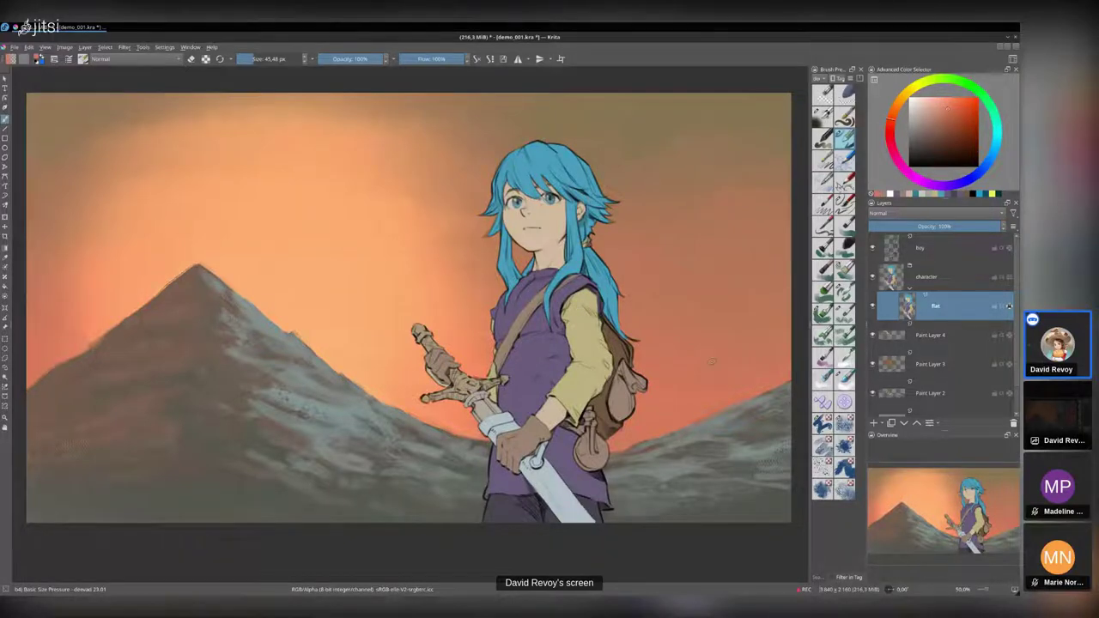
- Sample the colours of both eyes, reduce the brush to about 19 px and choose a dark grey painting colour
{"action": "scroll", "coordinate": [712, 361], "scroll_direction": "down", "scroll_amount": 1}
{"action": "scroll", "coordinate": [607, 313], "scroll_direction": "up", "scroll_amount": 2}
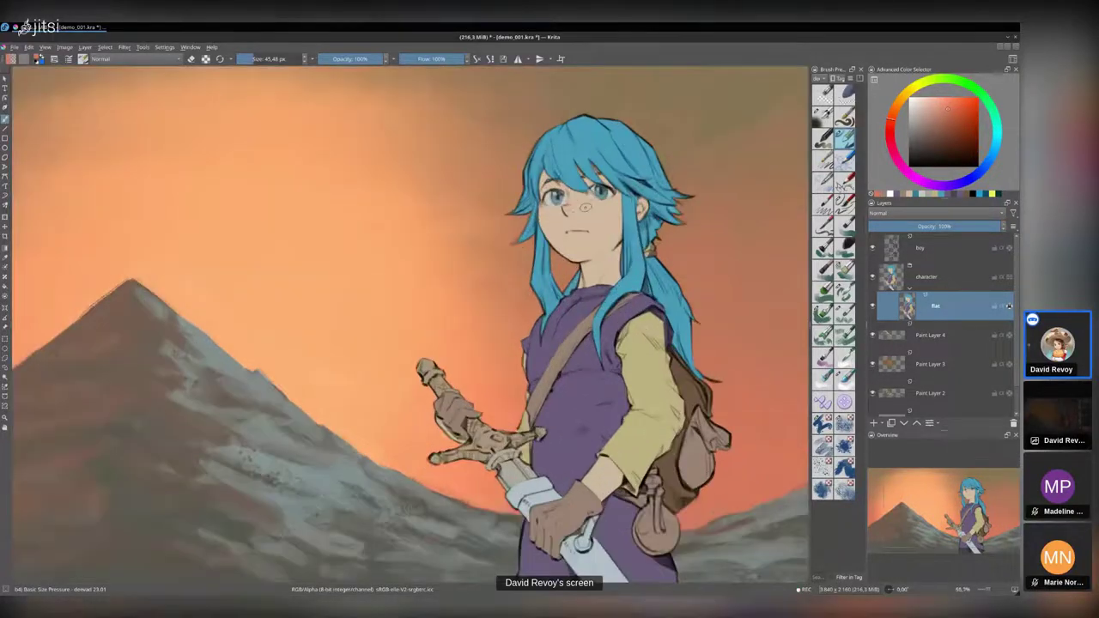
{"action": "left_click", "coordinate": [604, 190], "text": "ctrl"}
{"action": "left_click_drag", "start_coordinate": [605, 191], "coordinate": [596, 192], "text": "shift"}
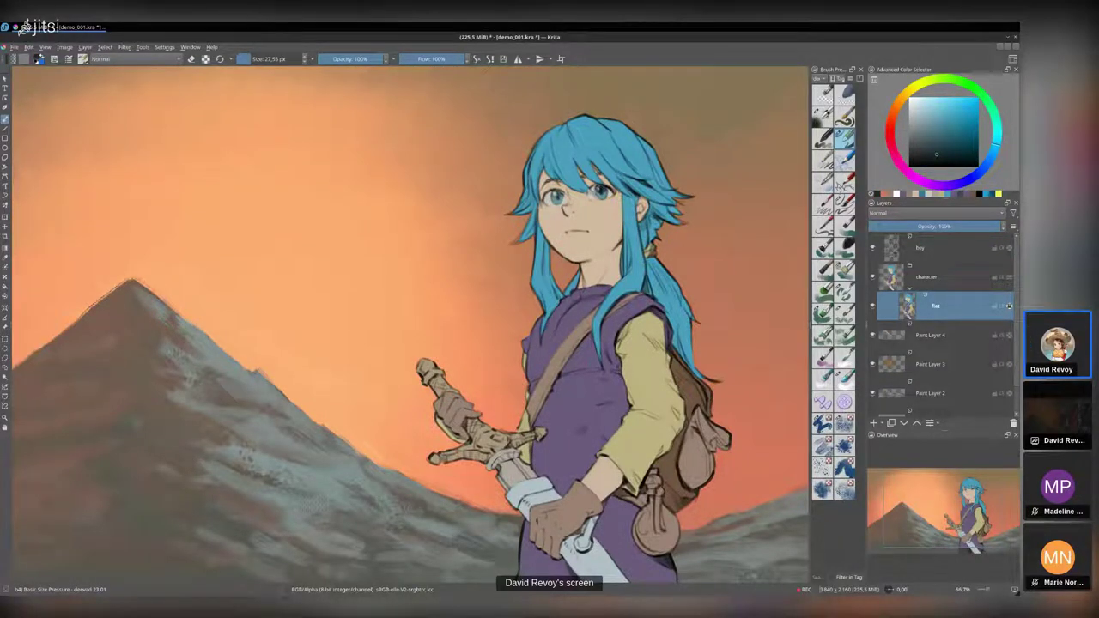
{"action": "key", "text": "bracketleft"}
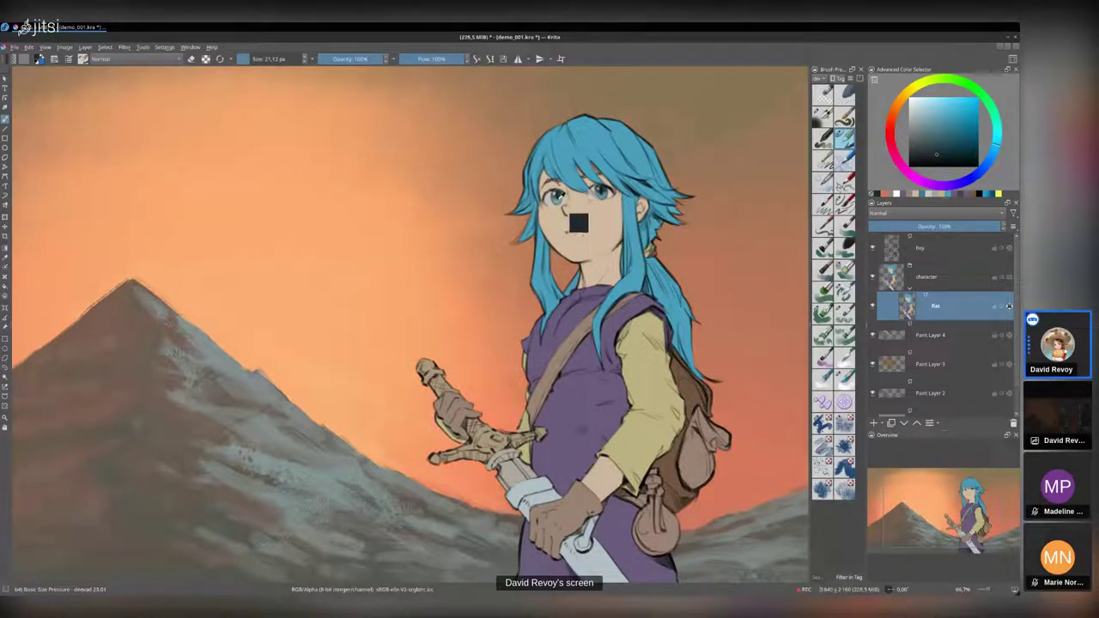
{"action": "left_click", "coordinate": [560, 198], "text": "ctrl"}
{"action": "left_click_drag", "start_coordinate": [560, 198], "coordinate": [564, 198]}
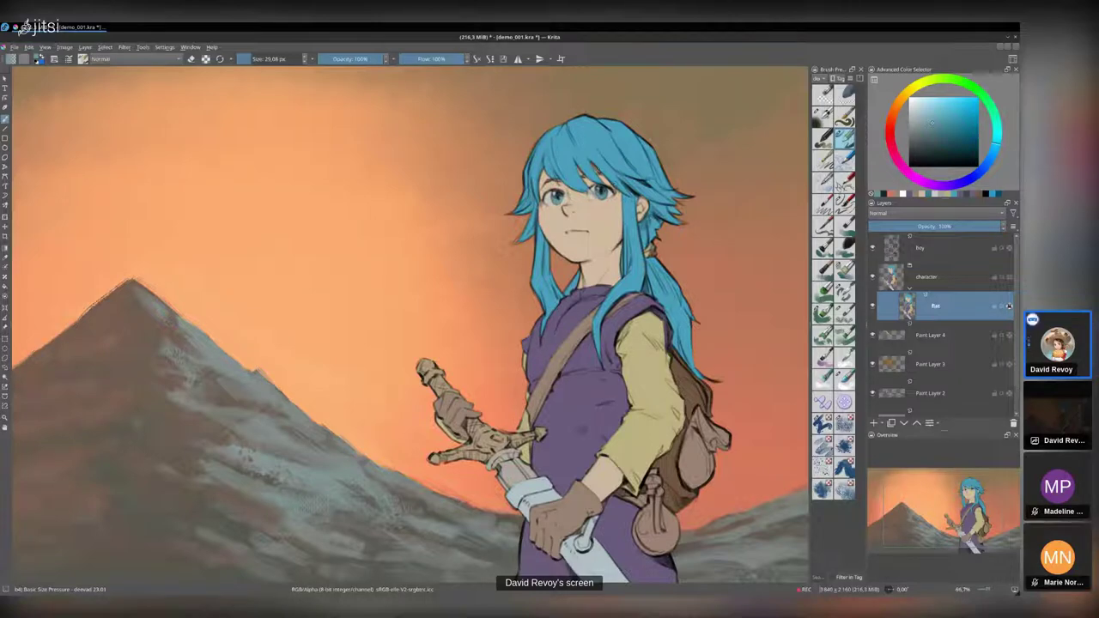
{"action": "left_click_drag", "start_coordinate": [598, 141], "coordinate": [591, 142]}
{"action": "left_click", "coordinate": [910, 149]}
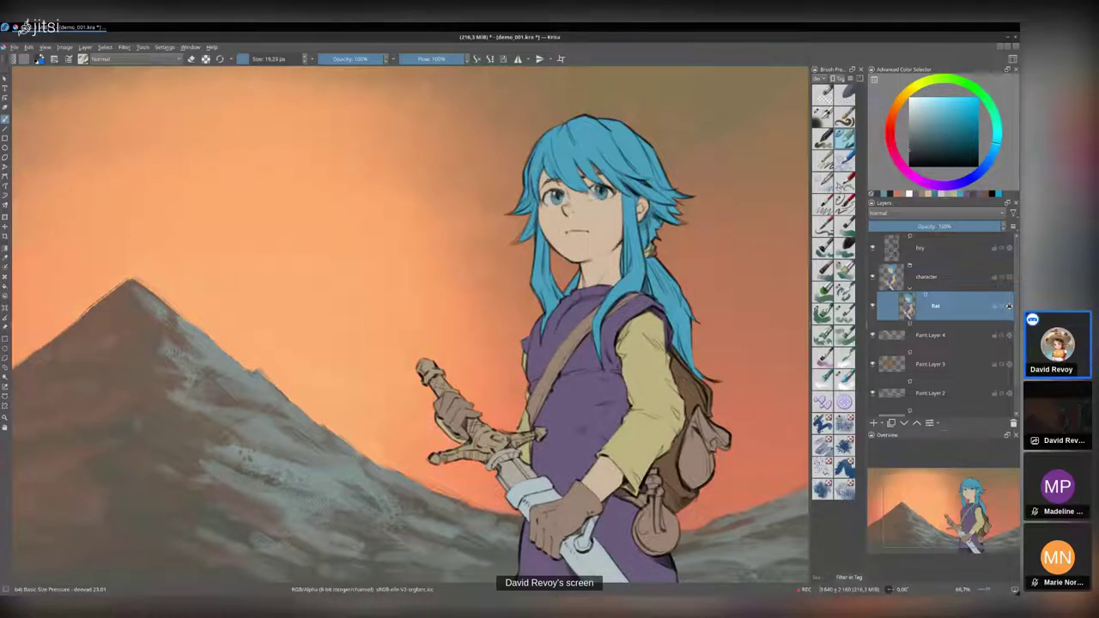
{"action": "scroll", "coordinate": [604, 184], "scroll_direction": "down", "scroll_amount": 1}
{"action": "left_click_drag", "start_coordinate": [606, 229], "coordinate": [532, 242]}
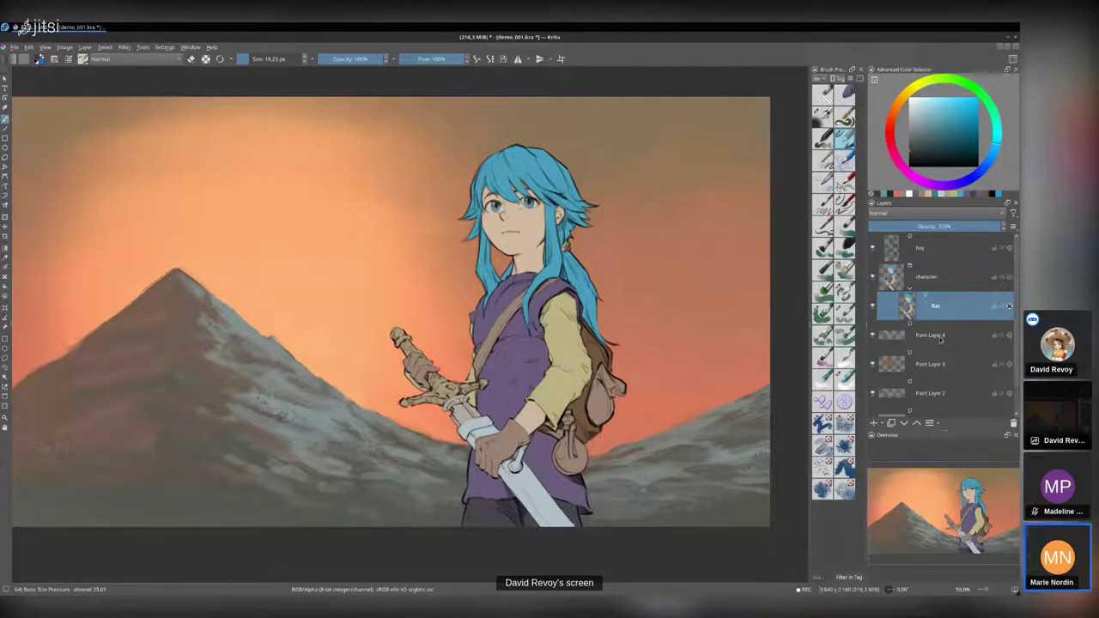
{"action": "mouse_move", "coordinate": [942, 288]}
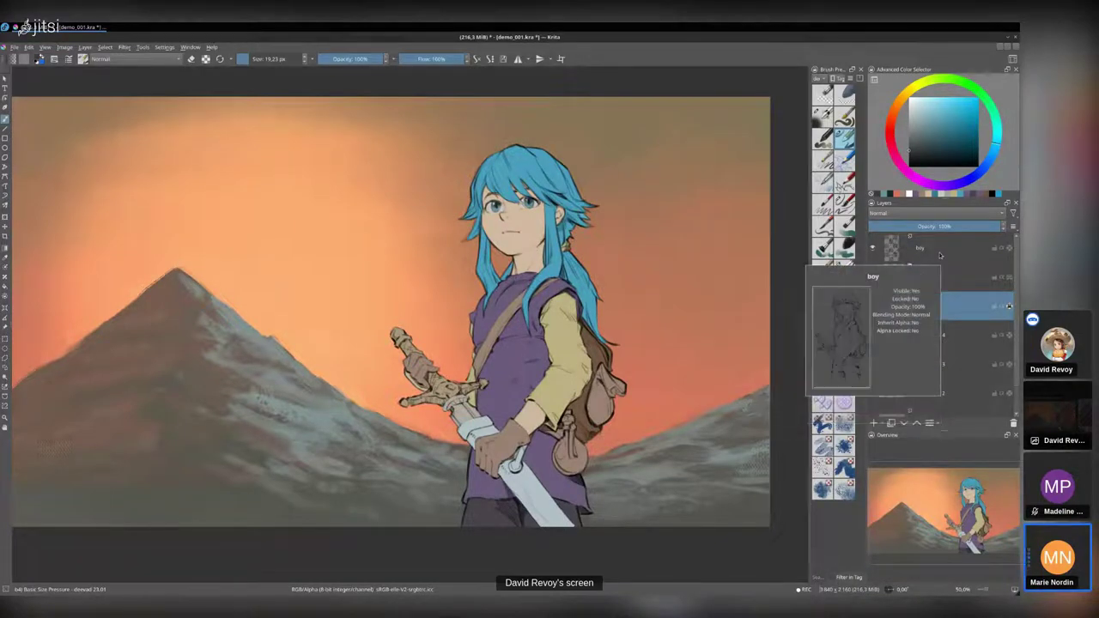
{"action": "left_click_drag", "start_coordinate": [618, 320], "coordinate": [635, 325]}
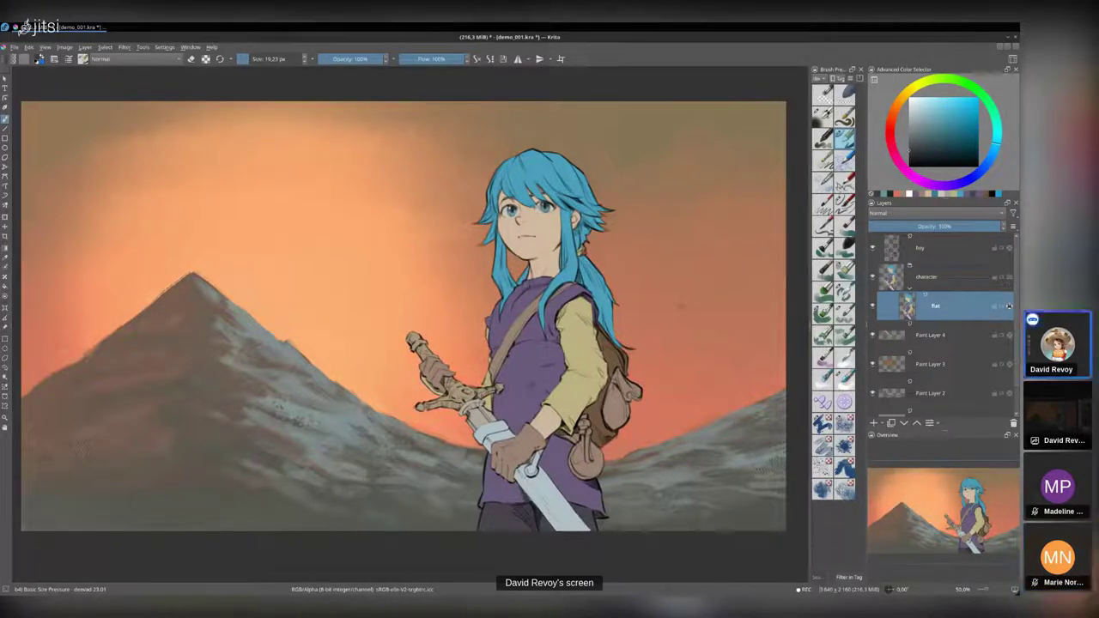
- Start an HSV/HSL adjustment on the "boy" line-art layer, raise its lightness and enable Colorize with saturation 69
{"action": "left_click", "coordinate": [935, 249]}
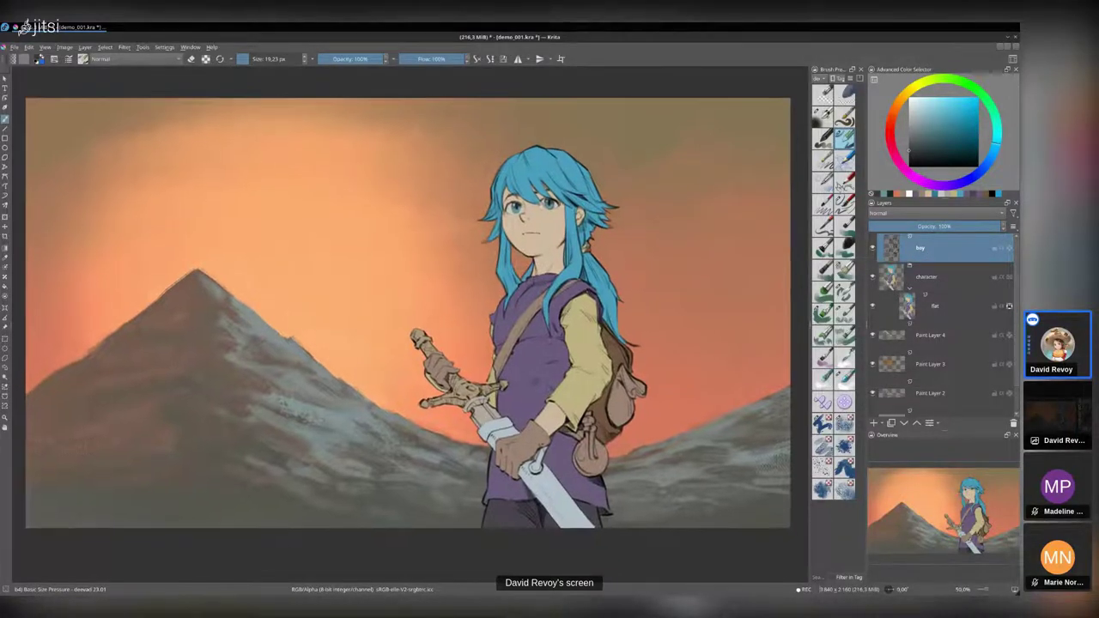
{"action": "scroll", "coordinate": [594, 305], "scroll_direction": "up", "scroll_amount": 1}
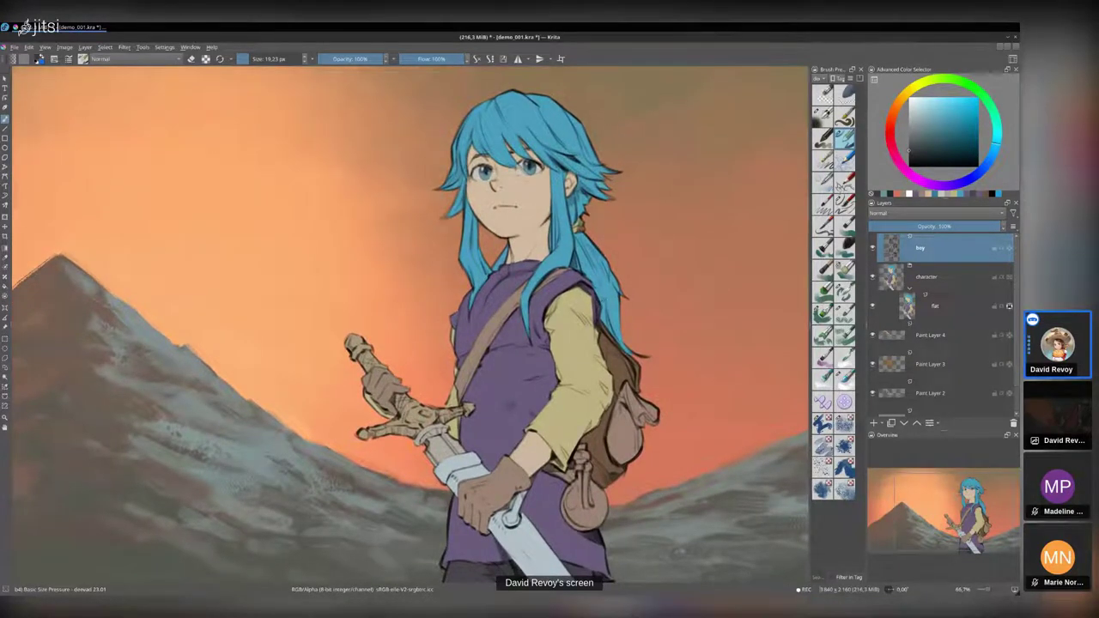
{"action": "key", "text": "ctrl+u"}
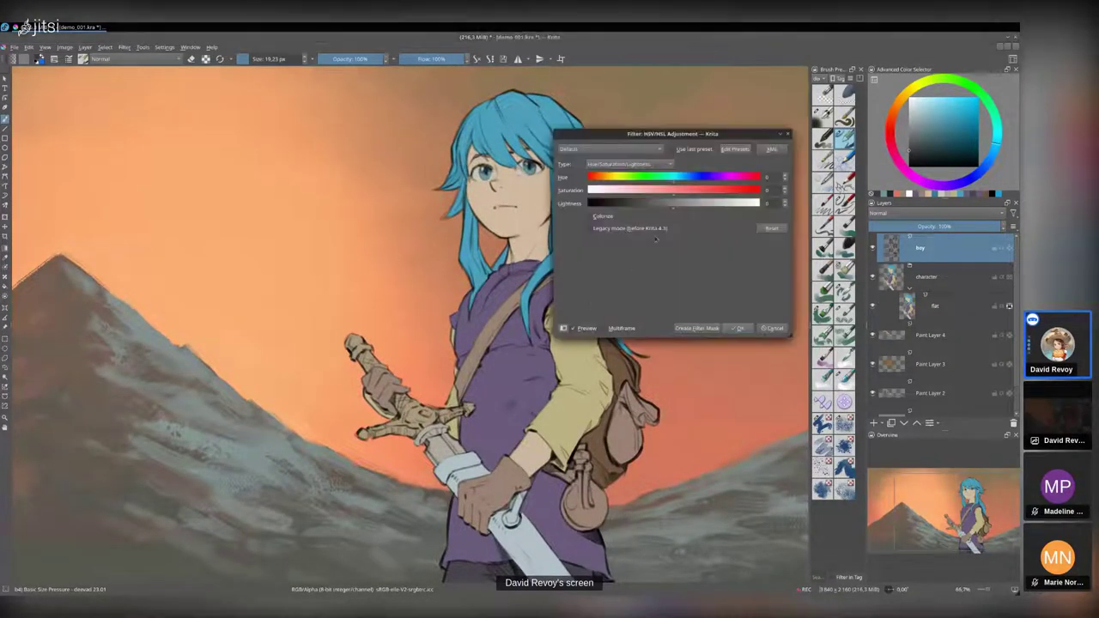
{"action": "left_click_drag", "start_coordinate": [675, 207], "coordinate": [691, 207]}
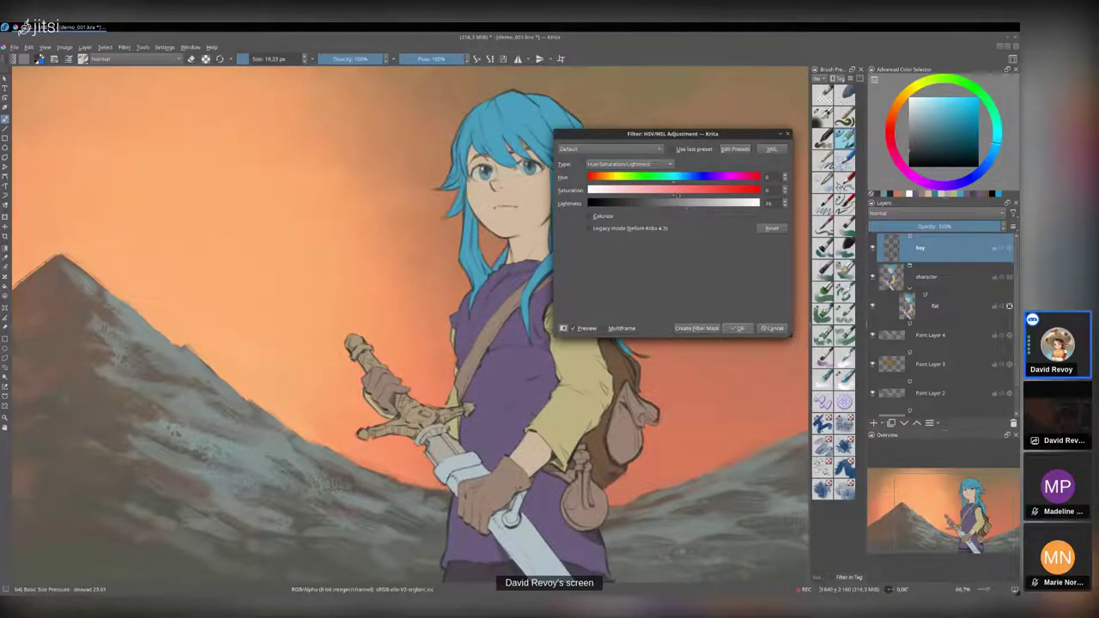
{"action": "left_click", "coordinate": [613, 217]}
{"action": "left_click_drag", "start_coordinate": [679, 195], "coordinate": [707, 196]}
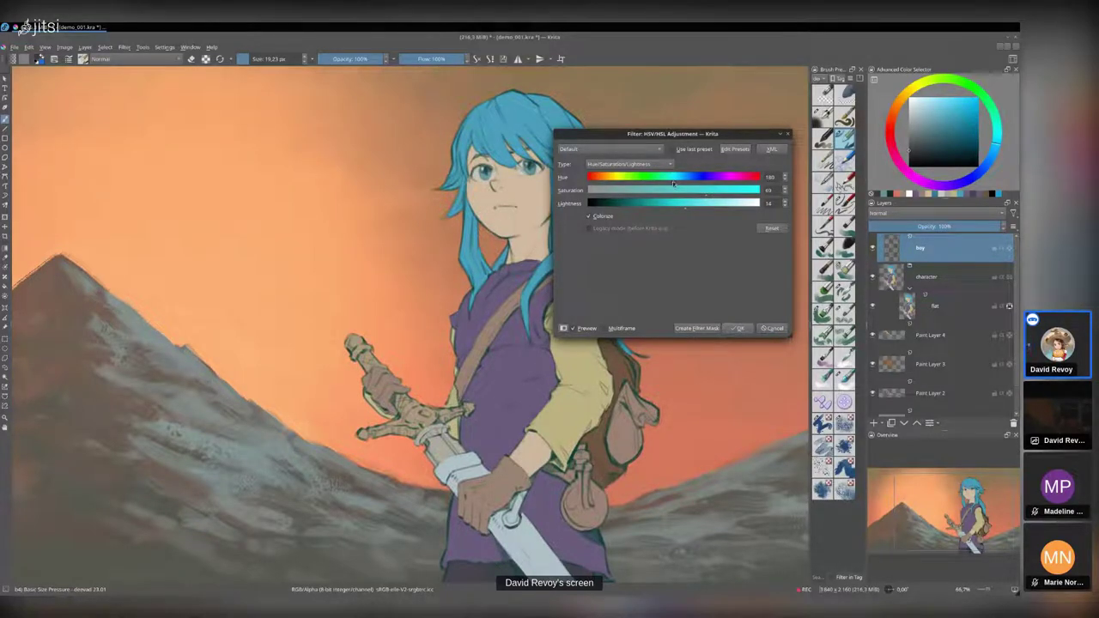
- Set the line-art colorization to hue 40, saturation 63 and lightness 10, and apply the adjustment
{"action": "left_click_drag", "start_coordinate": [675, 182], "coordinate": [622, 182]}
{"action": "left_click_drag", "start_coordinate": [707, 194], "coordinate": [684, 206]}
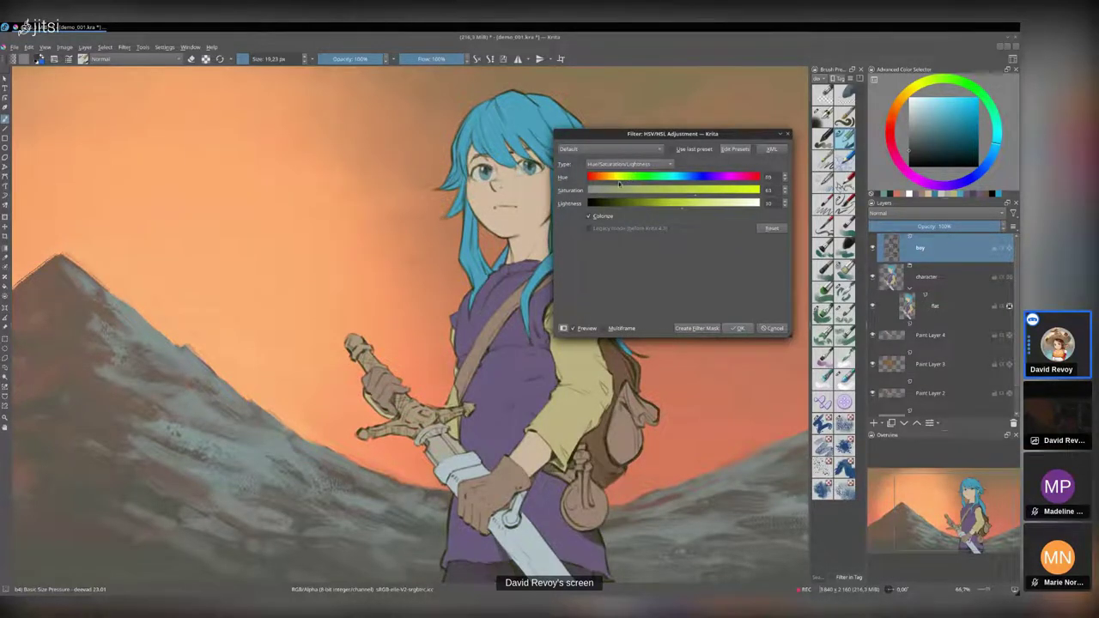
{"action": "left_click_drag", "start_coordinate": [620, 182], "coordinate": [608, 182]}
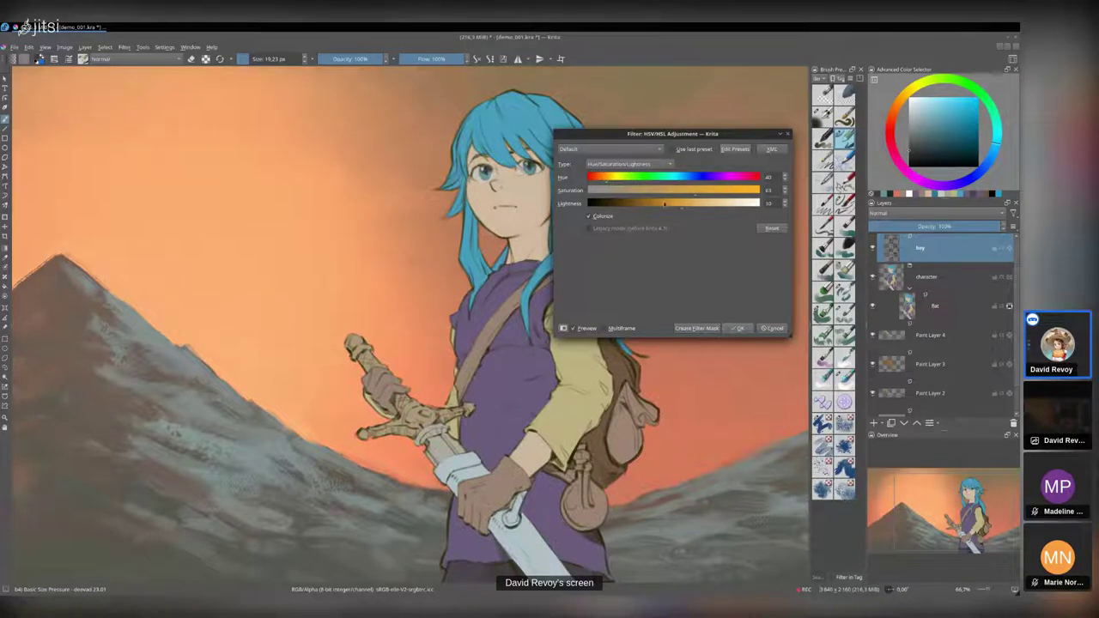
{"action": "scroll", "coordinate": [466, 349], "scroll_direction": "up", "scroll_amount": 4}
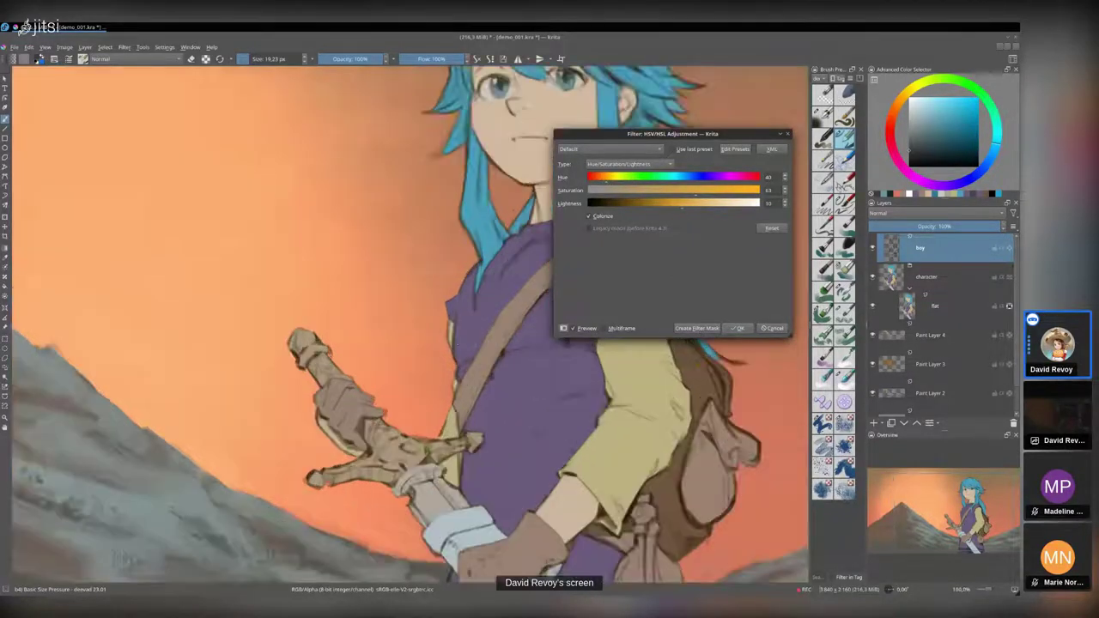
{"action": "scroll", "coordinate": [536, 387], "scroll_direction": "down", "scroll_amount": 5}
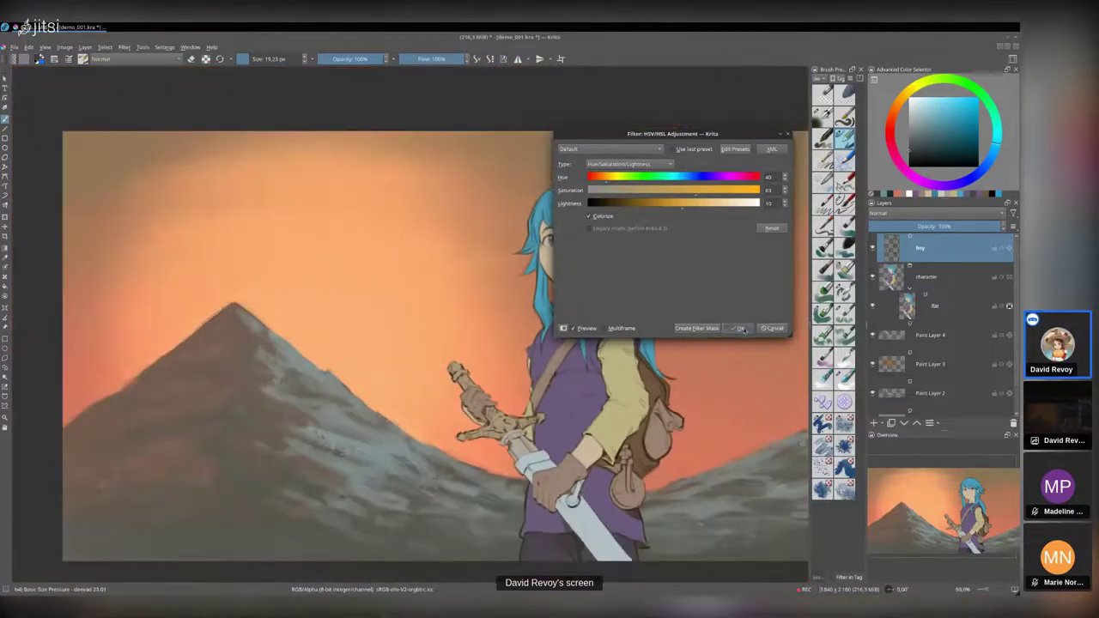
{"action": "left_click", "coordinate": [744, 331]}
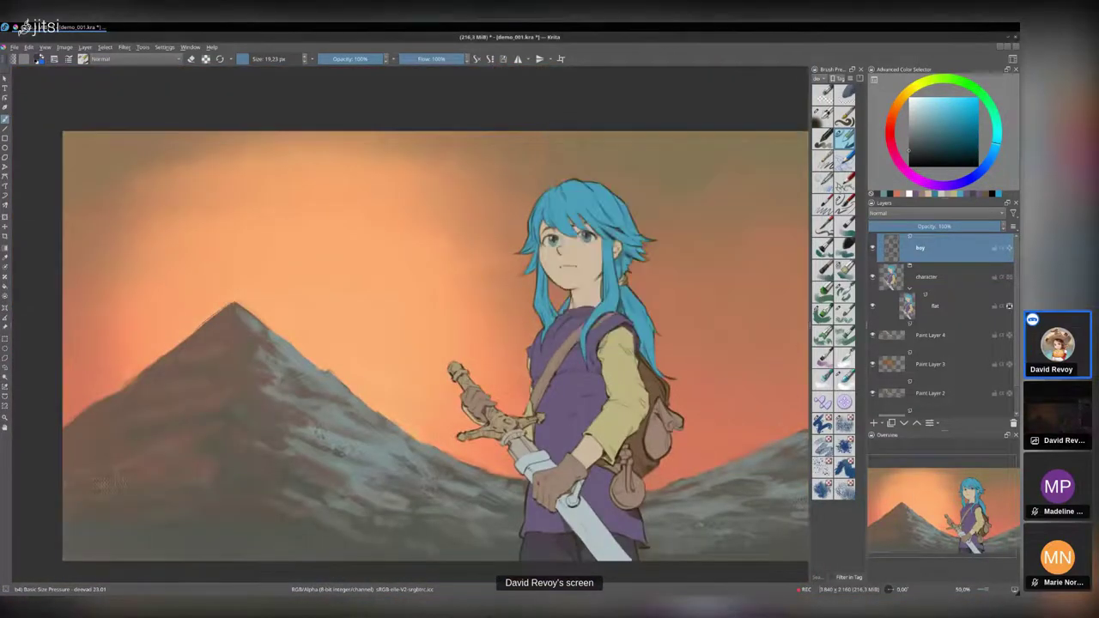
- Add a paint layer above the flat layer in the character group and name it "shading"
{"action": "left_click_drag", "start_coordinate": [581, 422], "coordinate": [547, 404]}
{"action": "scroll", "coordinate": [548, 403], "scroll_direction": "down", "scroll_amount": 1}
{"action": "scroll", "coordinate": [575, 401], "scroll_direction": "up", "scroll_amount": 1}
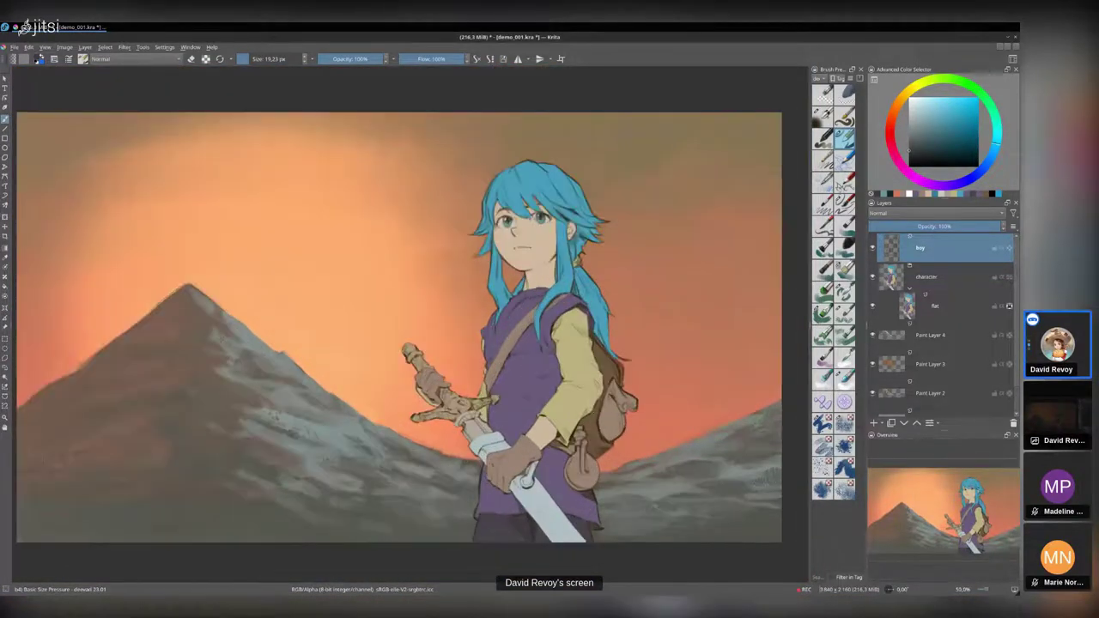
{"action": "scroll", "coordinate": [592, 409], "scroll_direction": "down", "scroll_amount": 2}
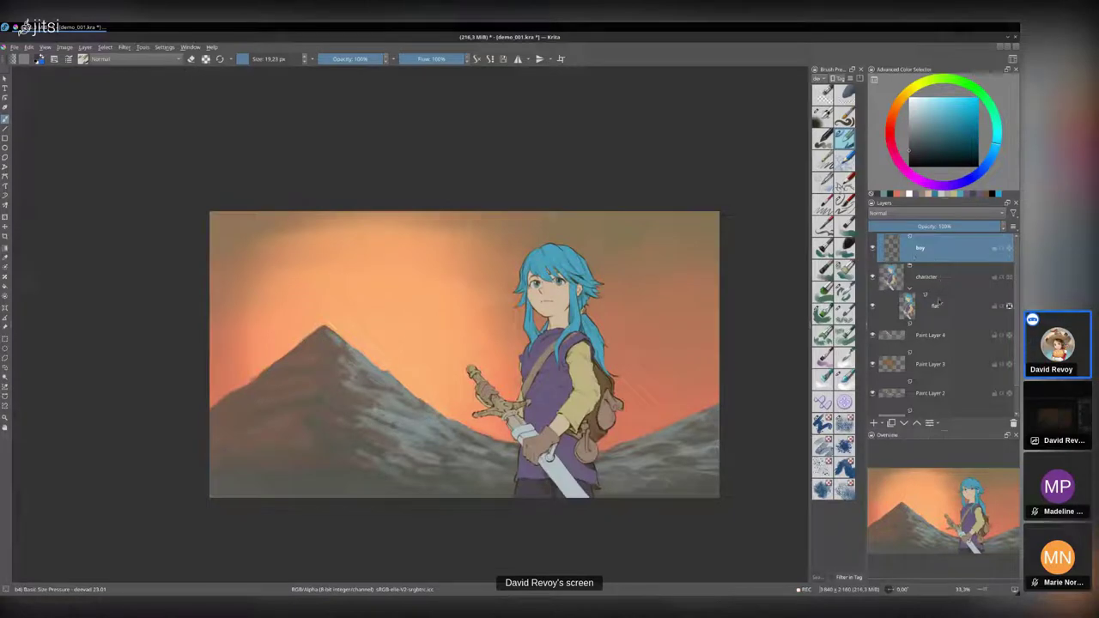
{"action": "left_click", "coordinate": [937, 305]}
{"action": "left_click", "coordinate": [874, 423]}
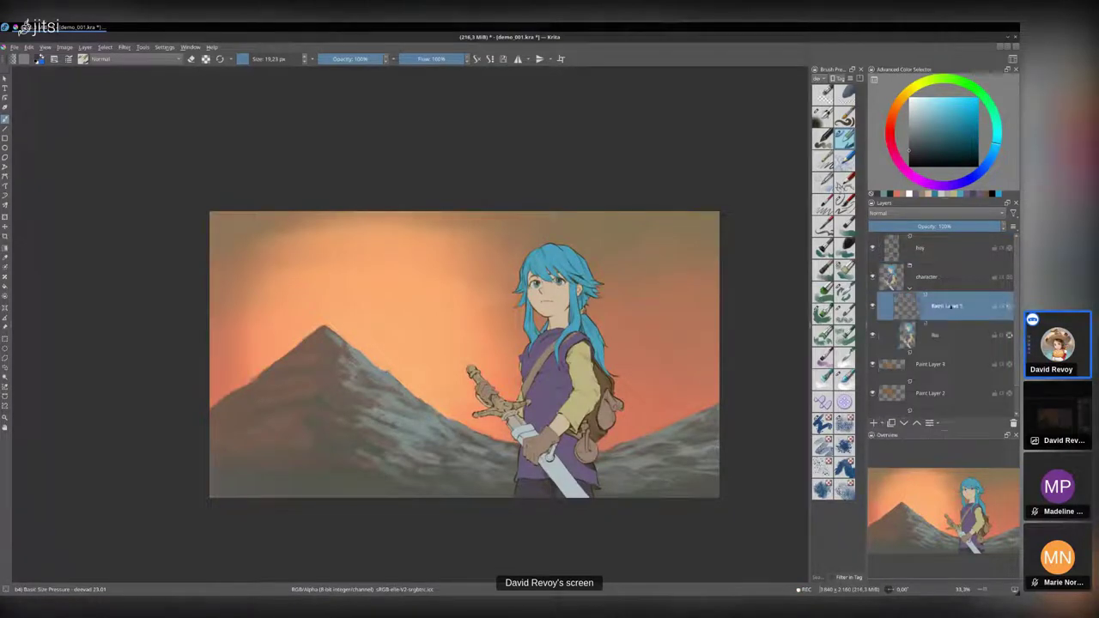
{"action": "double_click", "coordinate": [948, 305]}
{"action": "type", "text": "shad"}
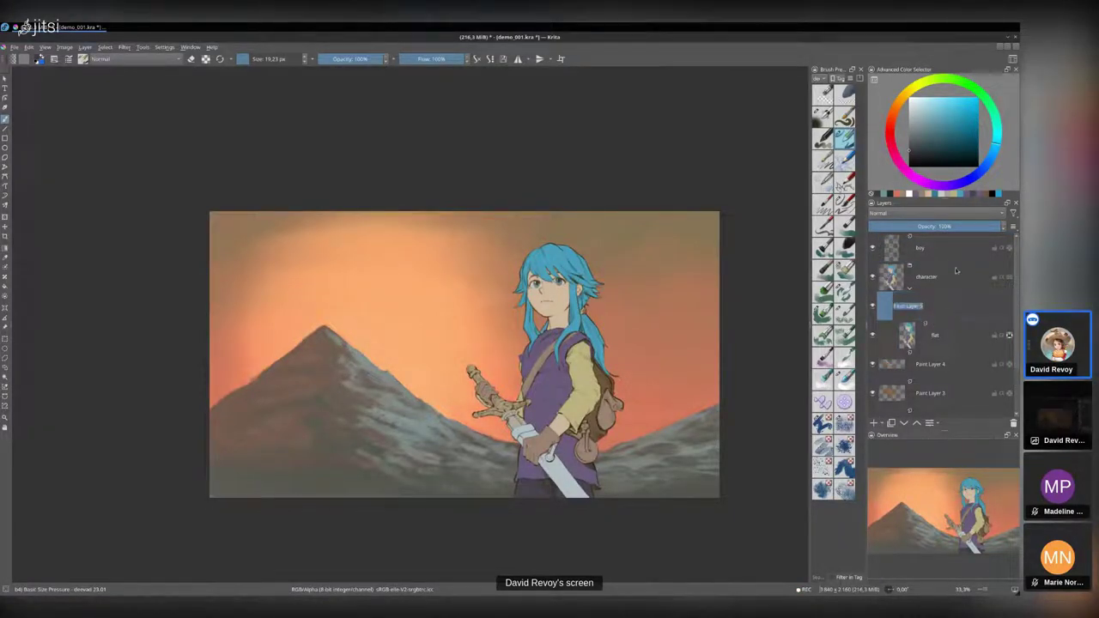
{"action": "type", "text": "ing"}
{"action": "key", "text": "Return"}
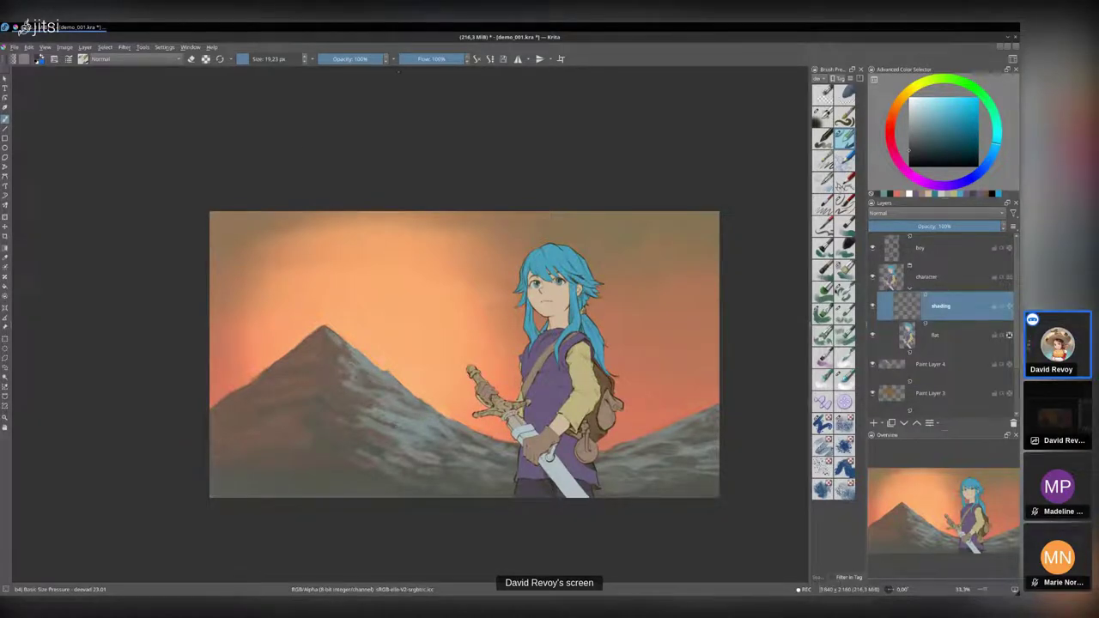
- Choose the Charcoal Rock Soft brush and select the MID-Grey 50% swatch as the foreground colour
{"action": "left_click", "coordinate": [844, 248]}
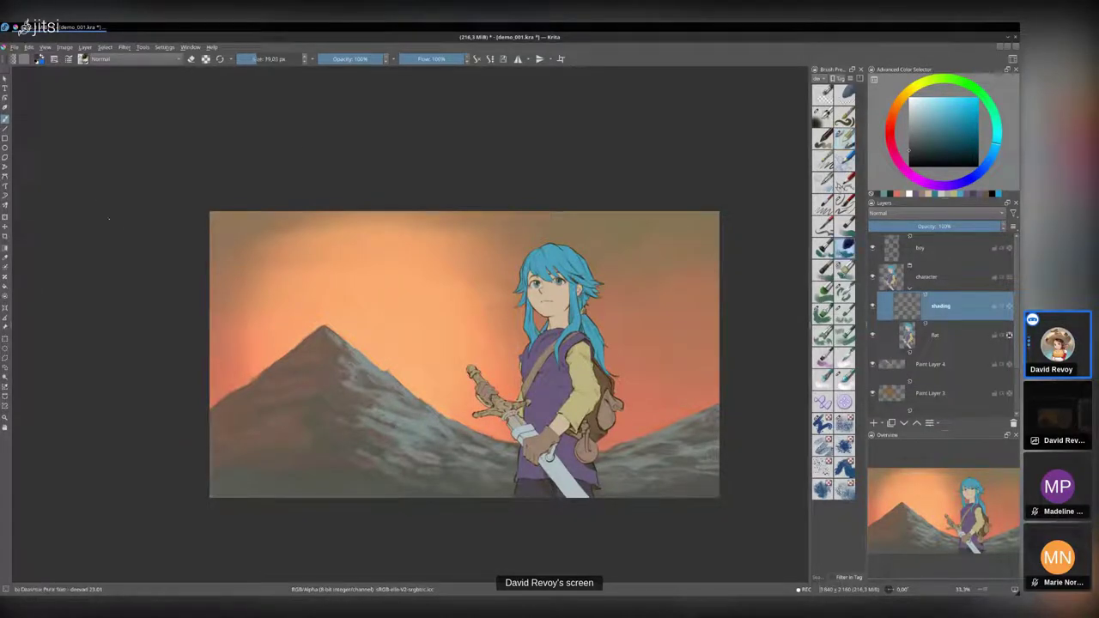
{"action": "left_click", "coordinate": [36, 62]}
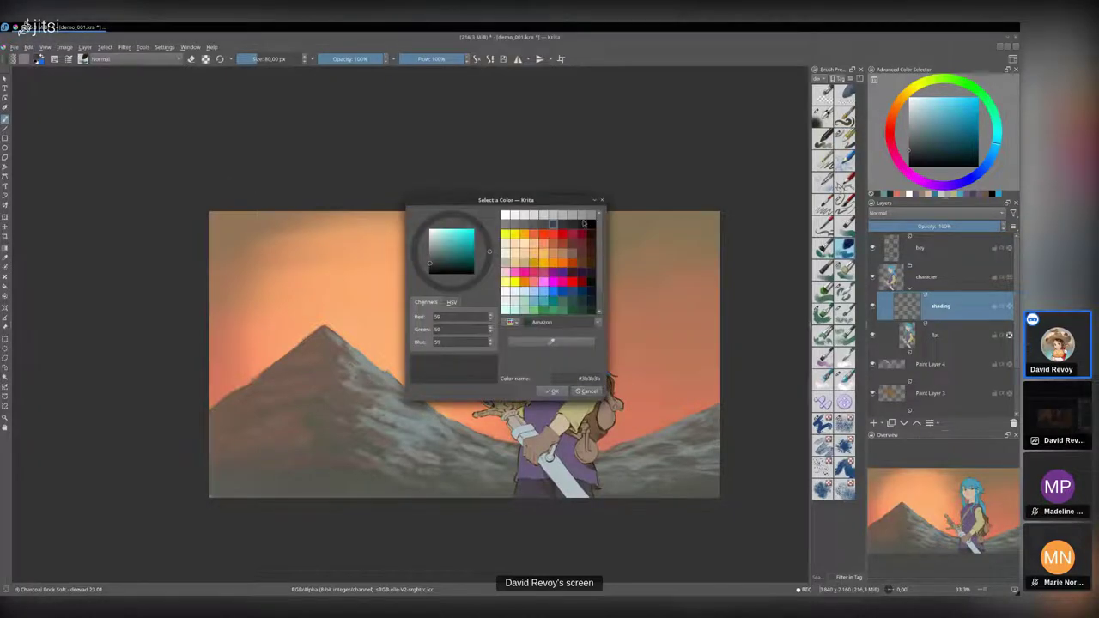
{"action": "left_click", "coordinate": [587, 221]}
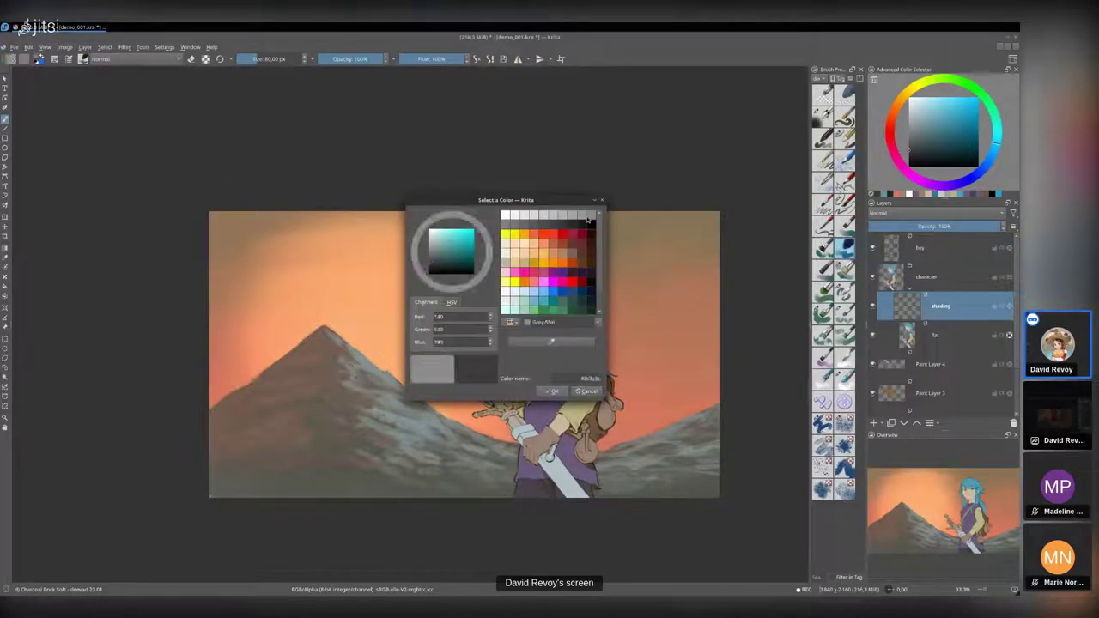
{"action": "left_click", "coordinate": [507, 227]}
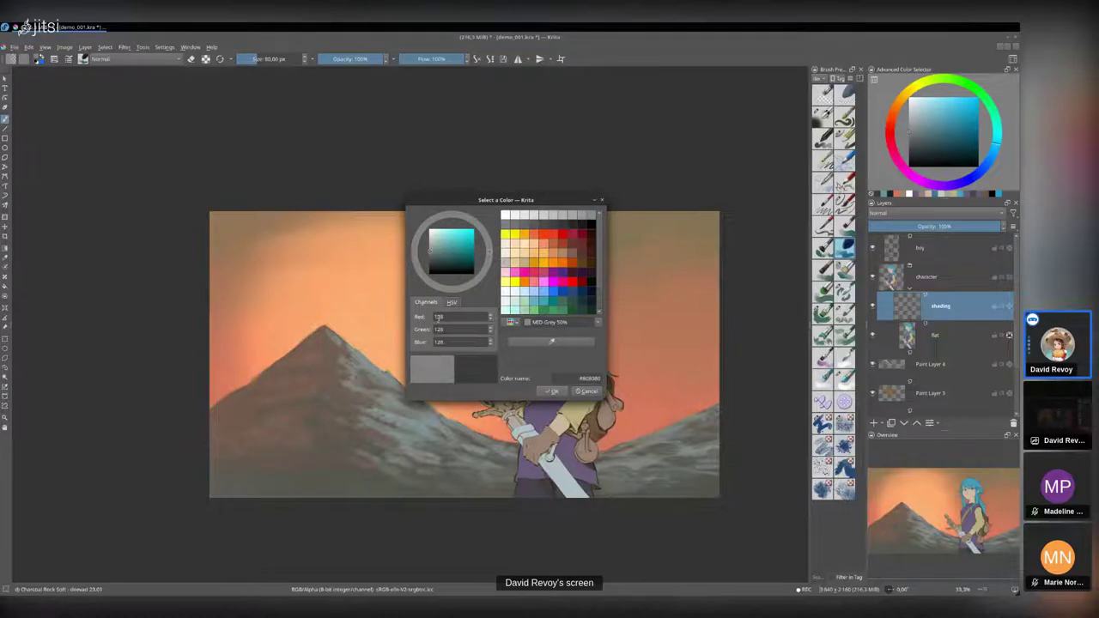
- Set the foreground colour to exact neutral grey with red, green and blue all at 127
{"action": "left_click", "coordinate": [443, 318]}
{"action": "key", "text": "BackSpace"}
{"action": "type", "text": "7"}
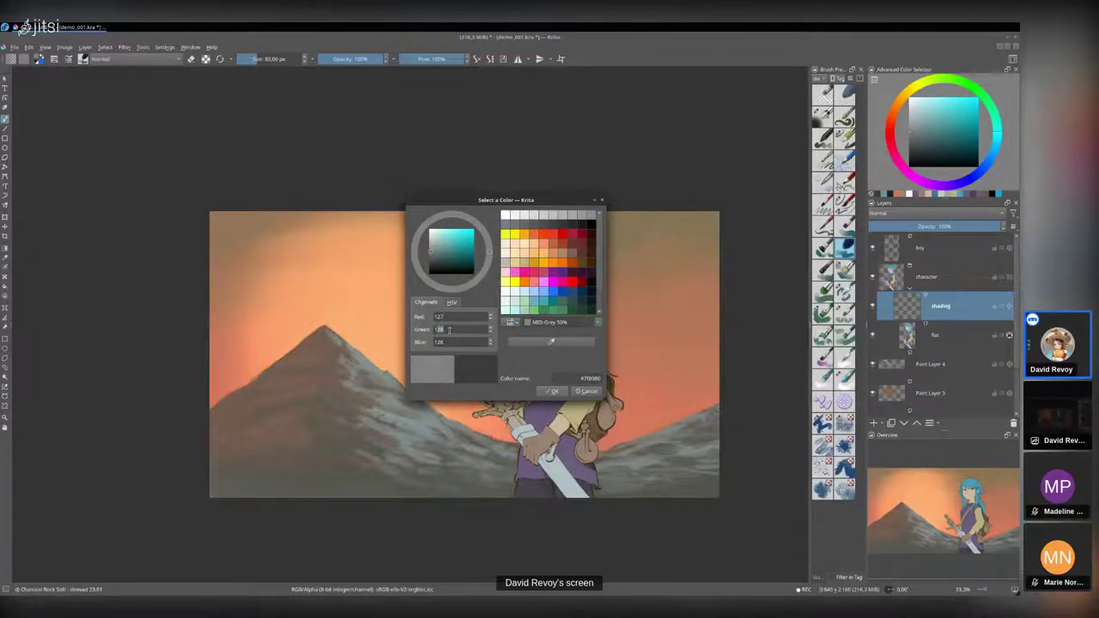
{"action": "left_click", "coordinate": [450, 330]}
{"action": "key", "text": "BackSpace"}
{"action": "type", "text": "7"}
{"action": "left_click_drag", "start_coordinate": [438, 341], "coordinate": [450, 341]}
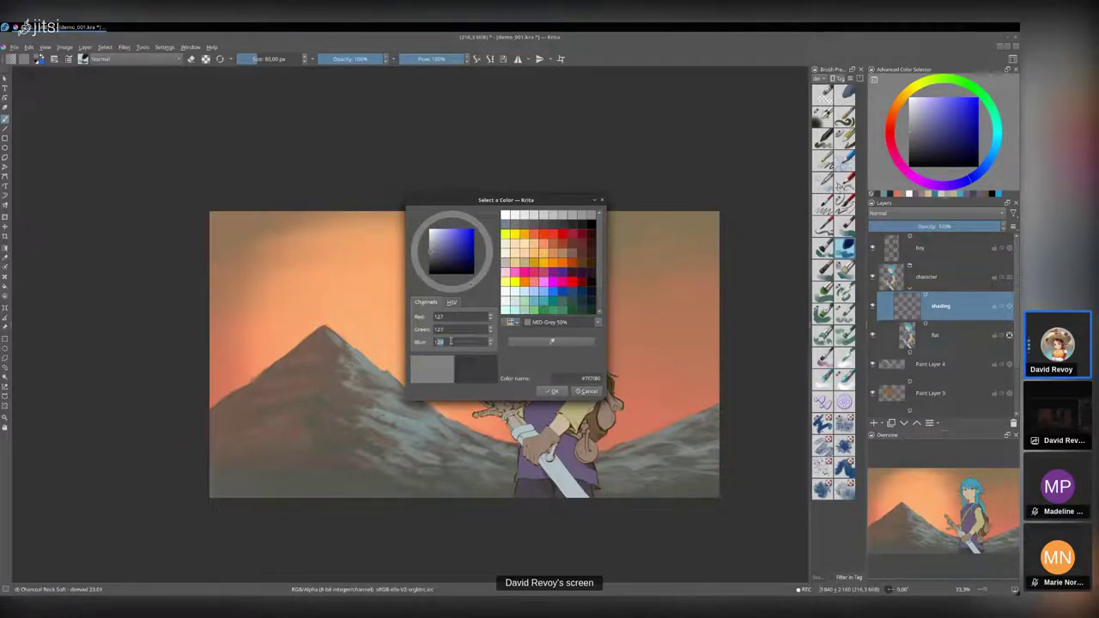
{"action": "type", "text": "277"}
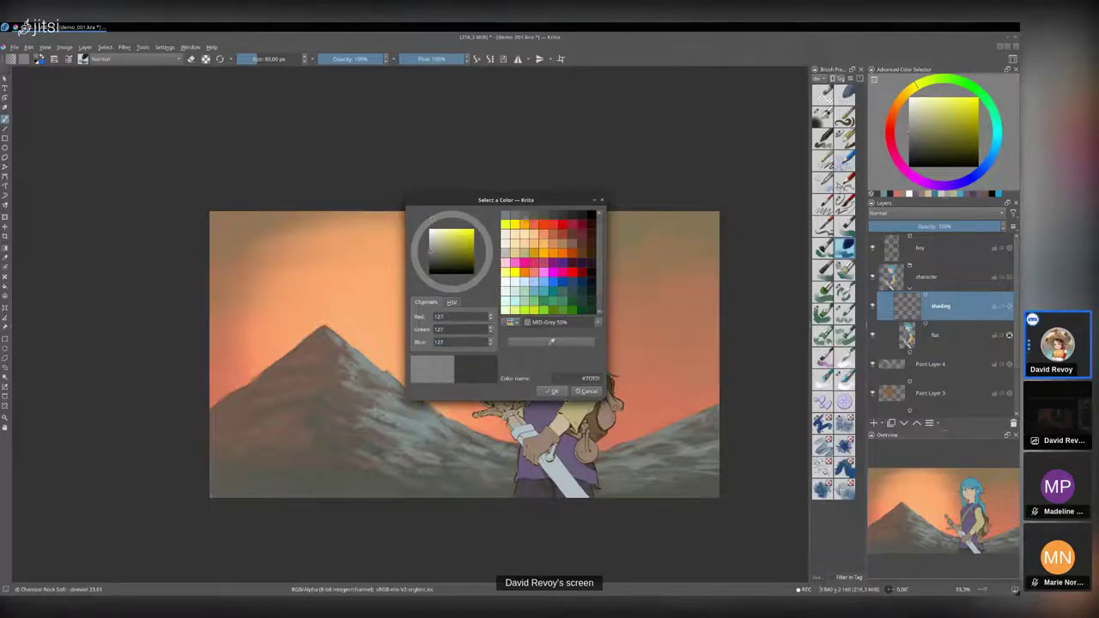
{"action": "left_click", "coordinate": [554, 392]}
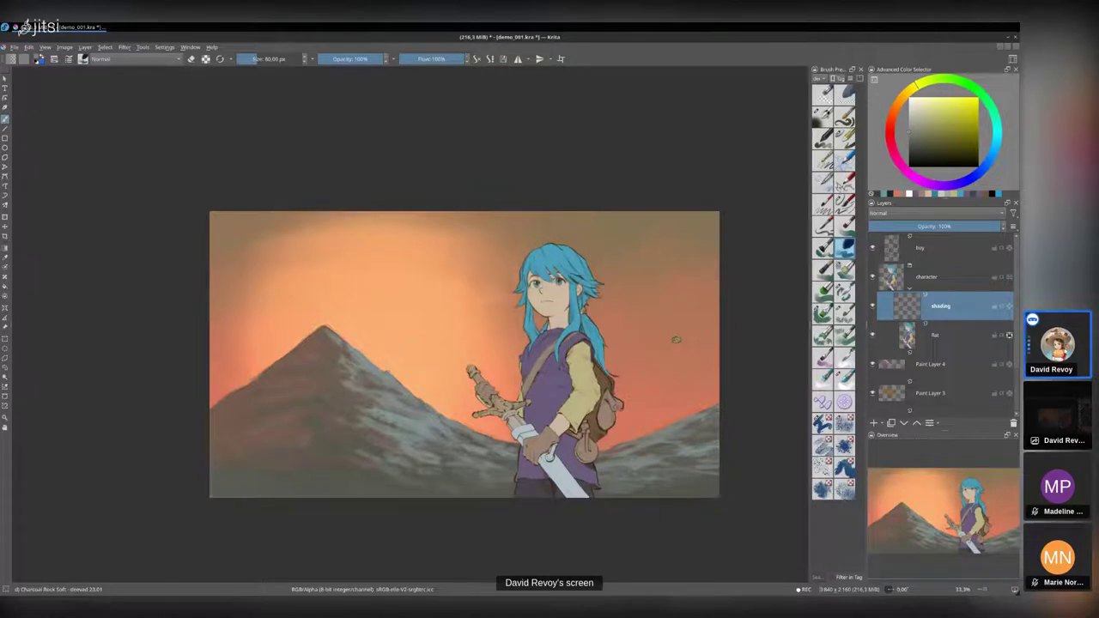
- Fill the "shading" layer with the neutral grey and set its blending mode to Hard Light
{"action": "key", "text": "BackSpace"}
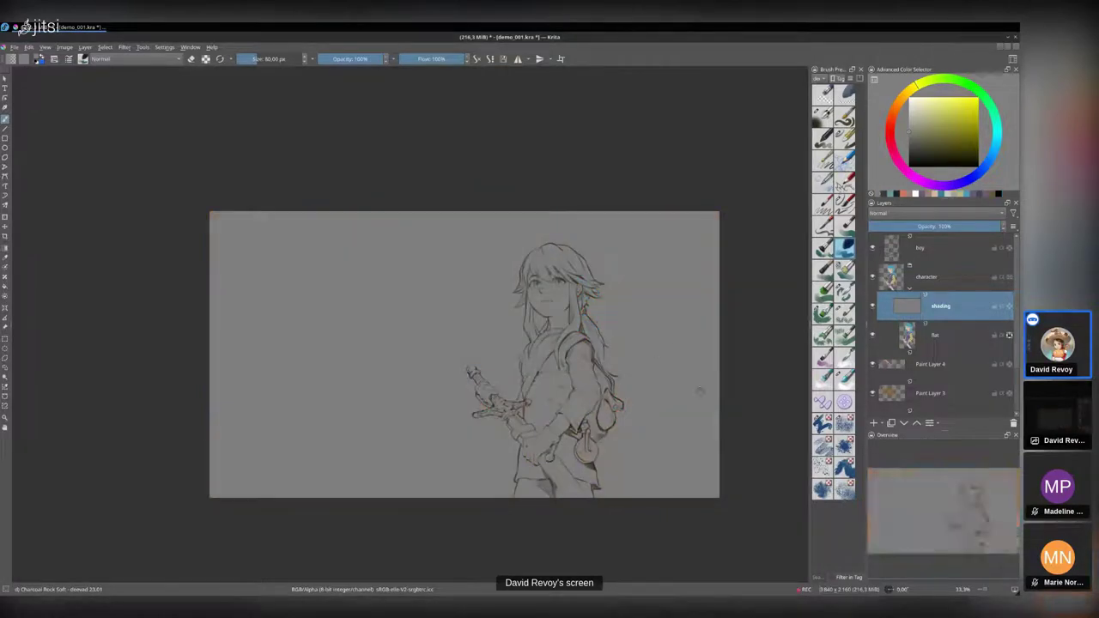
{"action": "left_click", "coordinate": [936, 213]}
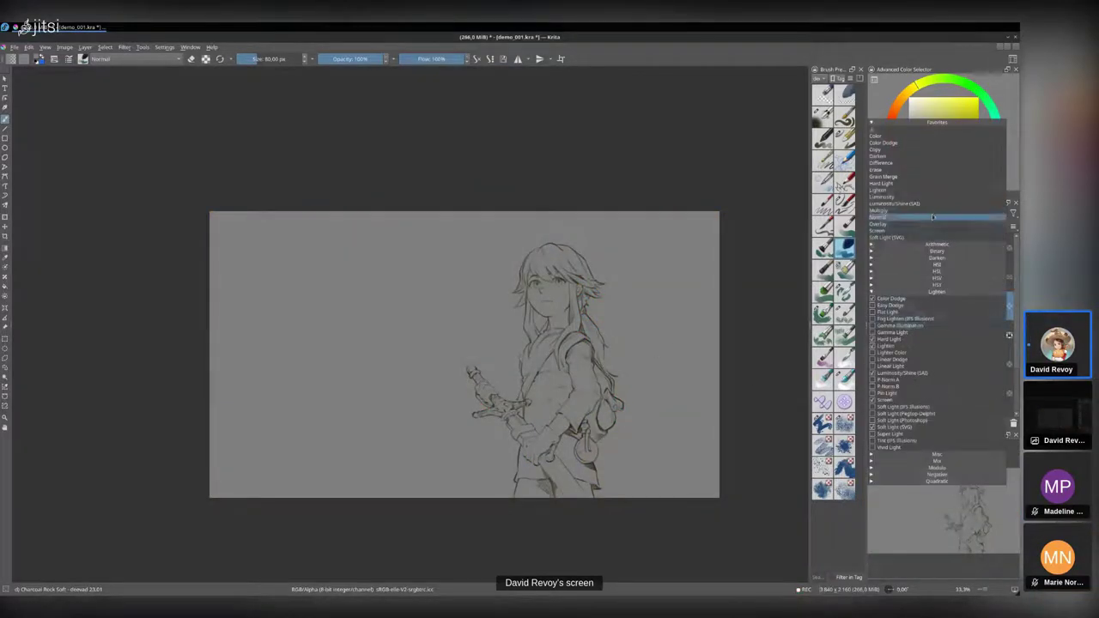
{"action": "left_click", "coordinate": [911, 186]}
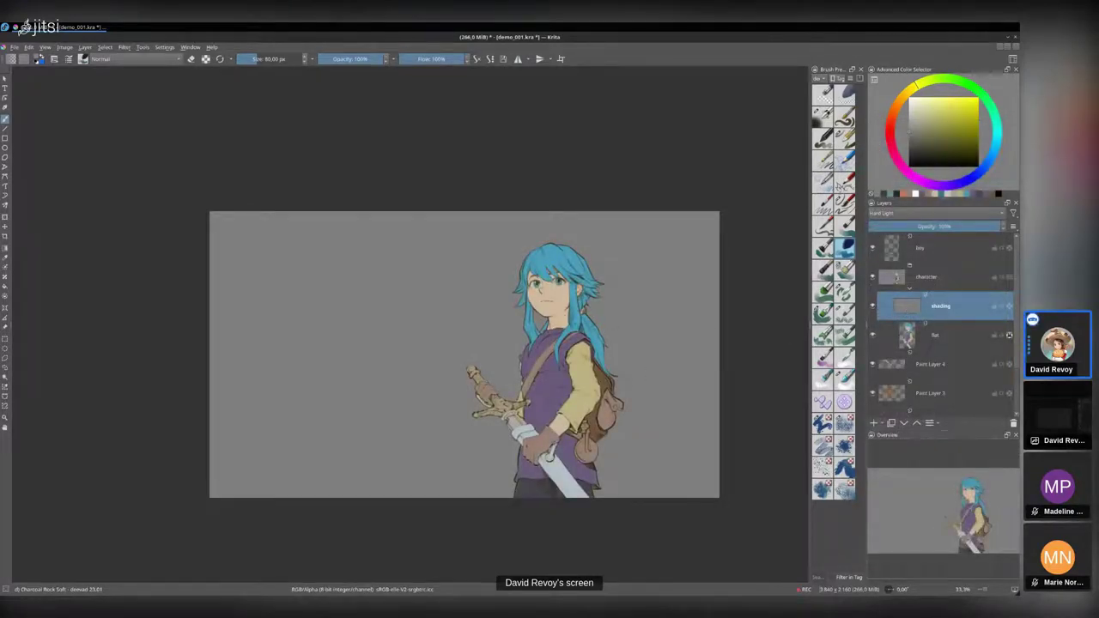
- Turn on inherit alpha for the "shading" layer so it only affects the character
{"action": "scroll", "coordinate": [525, 311], "scroll_direction": "up", "scroll_amount": 1}
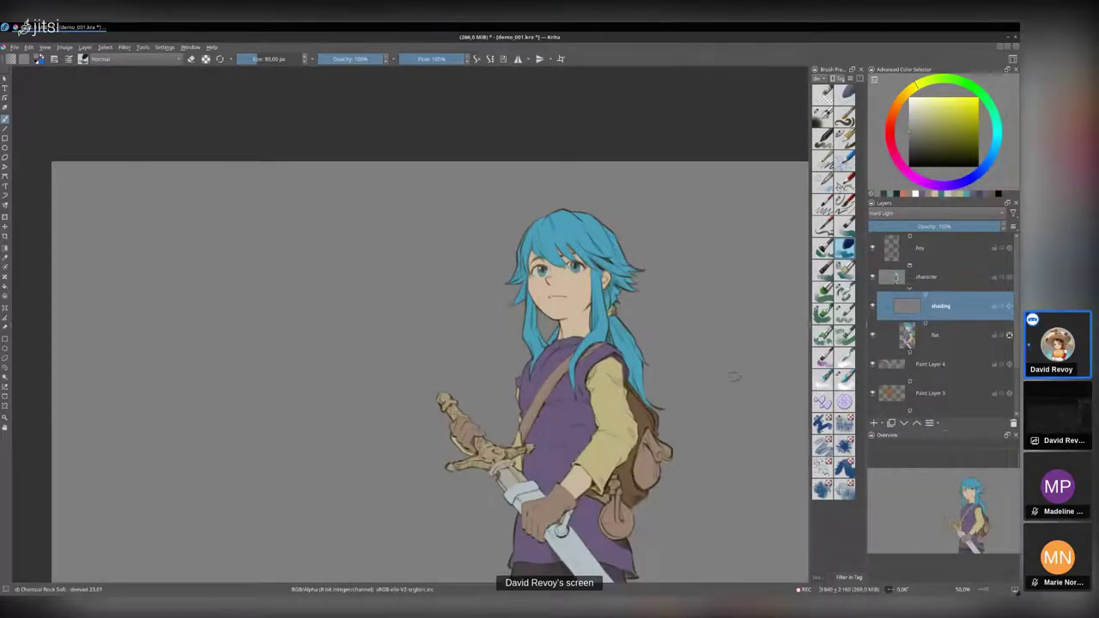
{"action": "left_click", "coordinate": [1002, 308]}
{"action": "left_click_drag", "start_coordinate": [636, 389], "coordinate": [572, 335]}
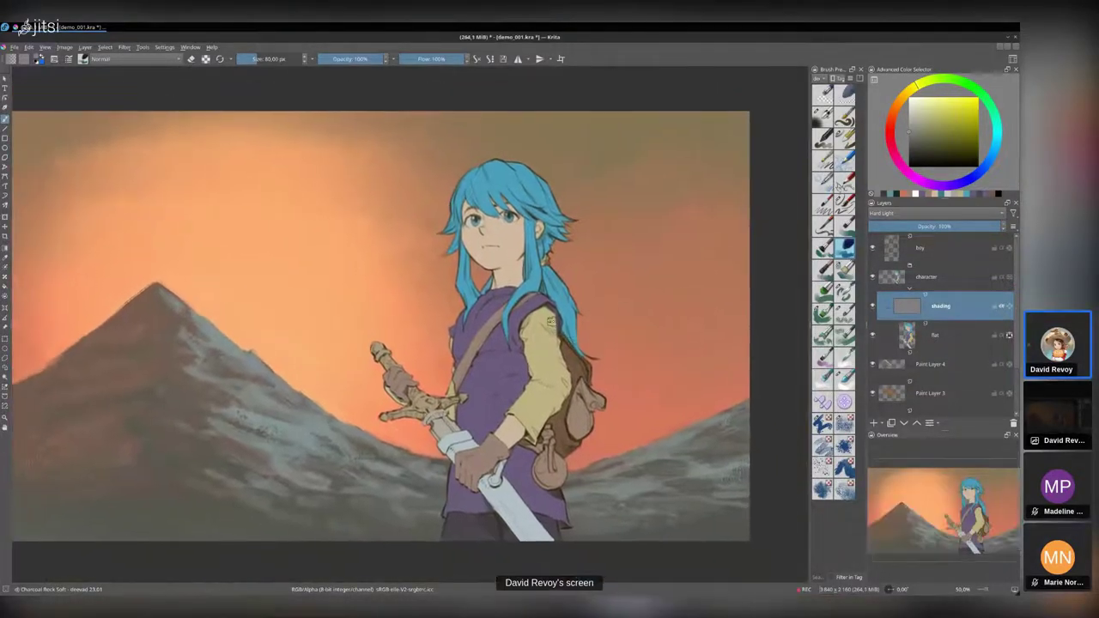
{"action": "left_click", "coordinate": [872, 307]}
- Choose the Airbrush preset, reduce its size, sample a brown from the mountain and darken the whole character with it
{"action": "left_click", "coordinate": [823, 116]}
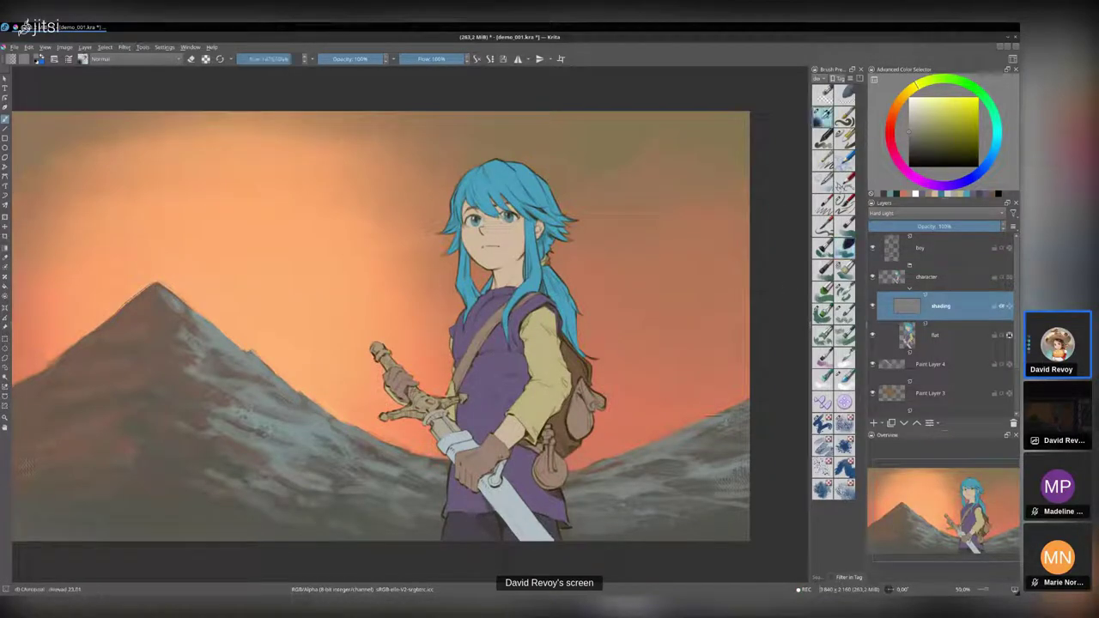
{"action": "scroll", "coordinate": [643, 351], "scroll_direction": "down", "scroll_amount": 1}
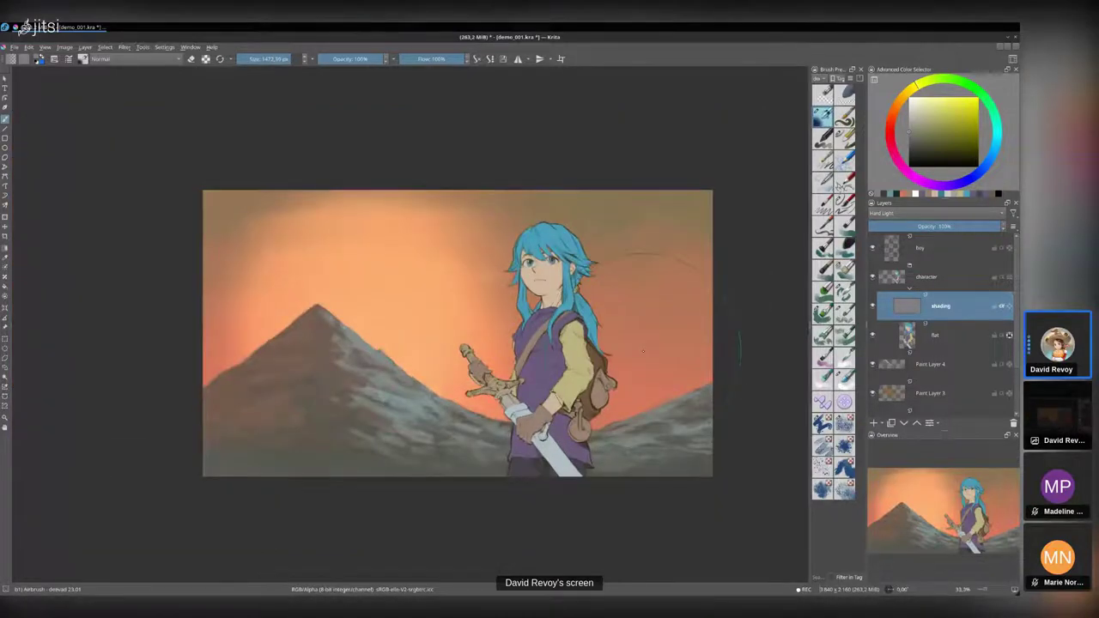
{"action": "left_click_drag", "start_coordinate": [677, 170], "coordinate": [584, 170], "text": "shift"}
{"action": "left_click_drag", "start_coordinate": [527, 271], "coordinate": [540, 276], "text": "shift"}
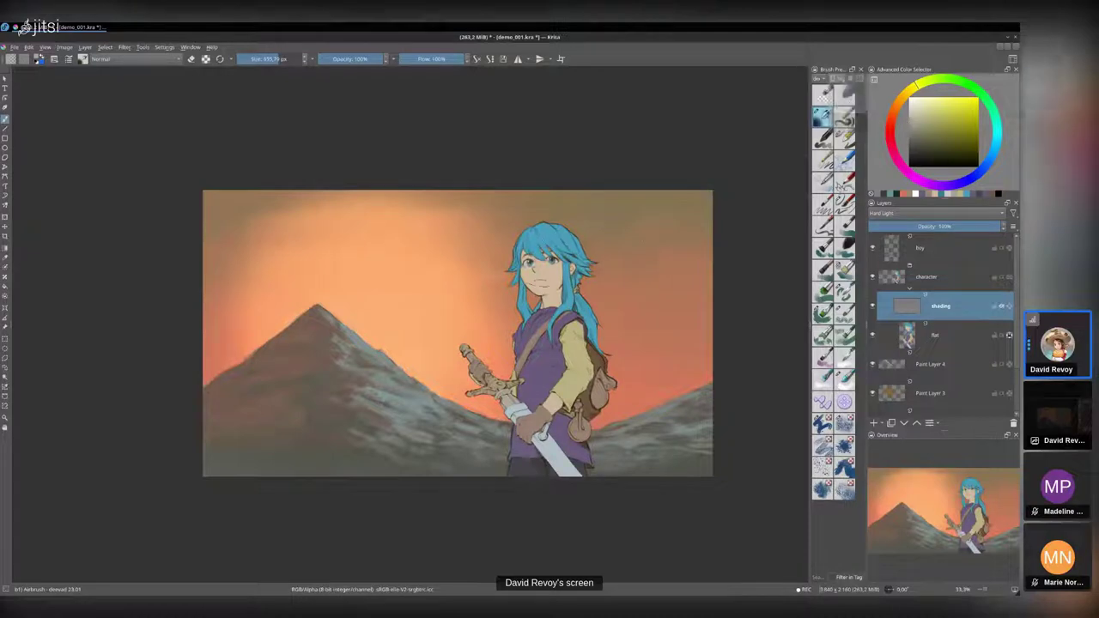
{"action": "left_click", "coordinate": [356, 387], "text": "ctrl"}
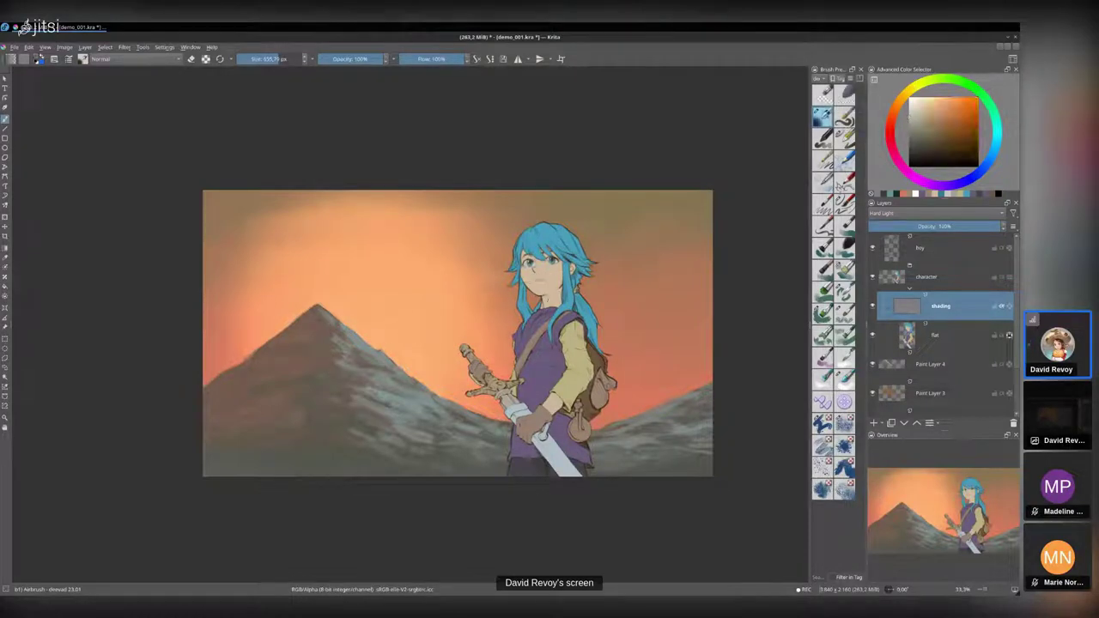
{"action": "mouse_move", "coordinate": [520, 279]}
{"action": "left_mouse_down"}
{"action": "mouse_move", "coordinate": [553, 296]}
{"action": "mouse_move", "coordinate": [545, 403]}
{"action": "mouse_move", "coordinate": [567, 459]}
{"action": "left_mouse_up"}
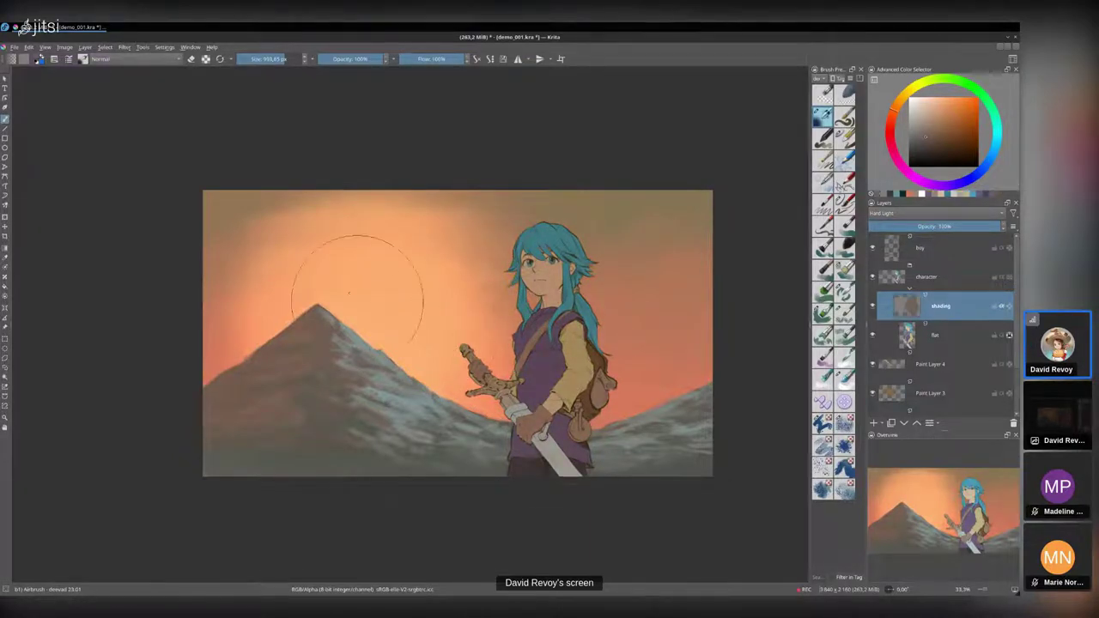
- Sample the light orange of the sky and airbrush warm sunset light onto the character's face, front hair, sword and sun-facing side
{"action": "left_click", "coordinate": [373, 321], "text": "ctrl"}
{"action": "left_click_drag", "start_coordinate": [467, 260], "coordinate": [390, 260]}
{"action": "left_click_drag", "start_coordinate": [506, 274], "coordinate": [511, 276]}
{"action": "left_click_drag", "start_coordinate": [513, 328], "coordinate": [509, 386]}
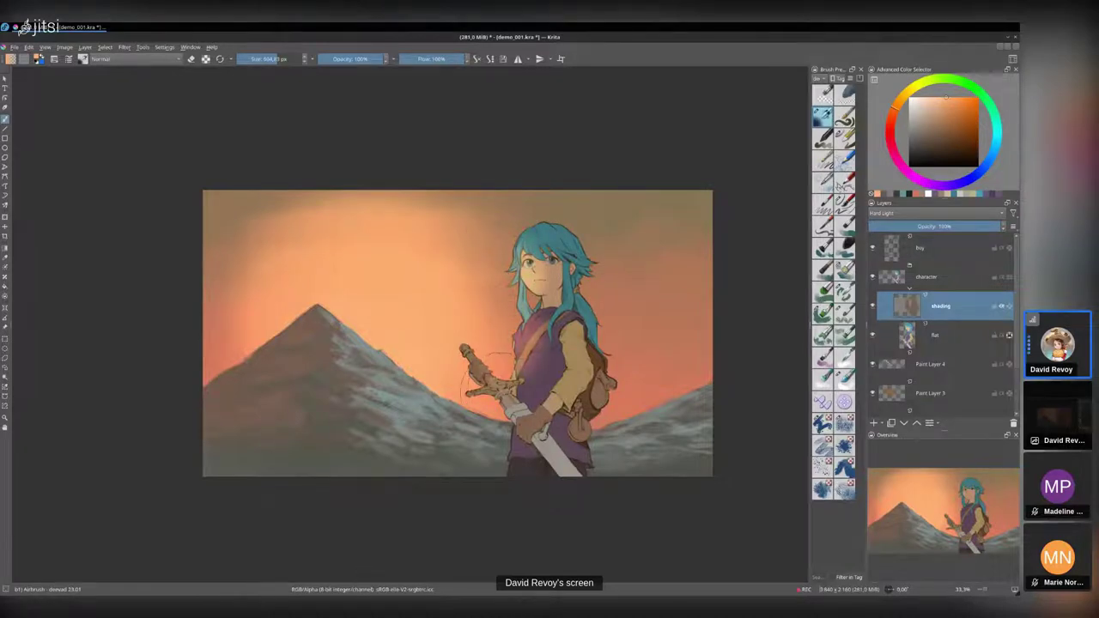
{"action": "mouse_move", "coordinate": [458, 337]}
{"action": "left_mouse_down"}
{"action": "mouse_move", "coordinate": [468, 382]}
{"action": "mouse_move", "coordinate": [504, 414]}
{"action": "mouse_move", "coordinate": [510, 473]}
{"action": "left_mouse_up"}
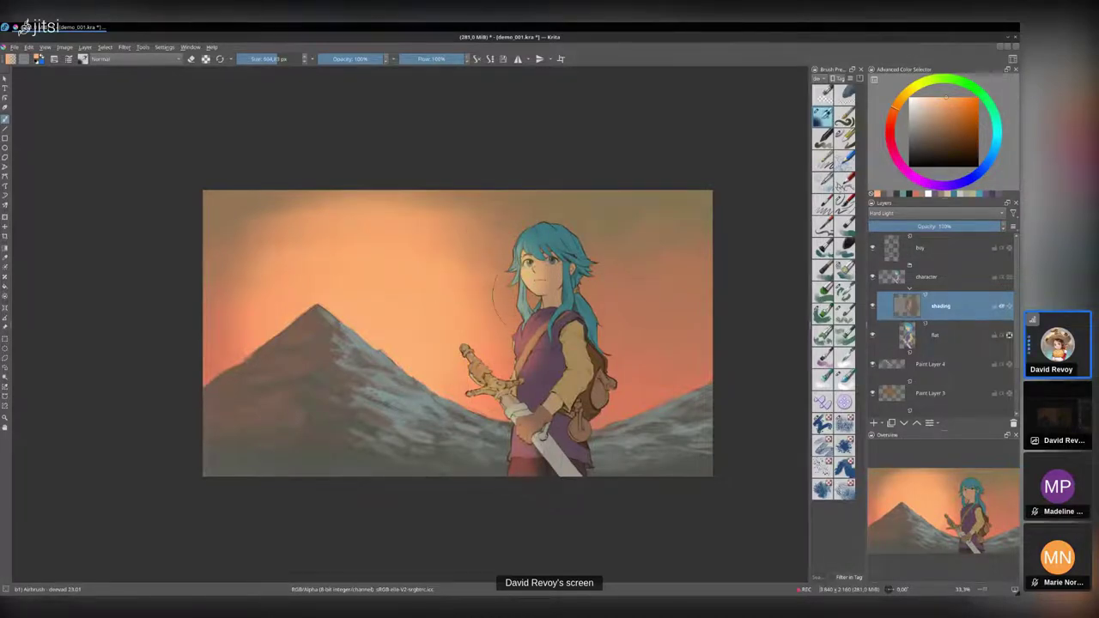
{"action": "left_click_drag", "start_coordinate": [533, 307], "coordinate": [536, 319]}
{"action": "left_click_drag", "start_coordinate": [523, 251], "coordinate": [527, 277]}
{"action": "left_click_drag", "start_coordinate": [532, 227], "coordinate": [534, 194]}
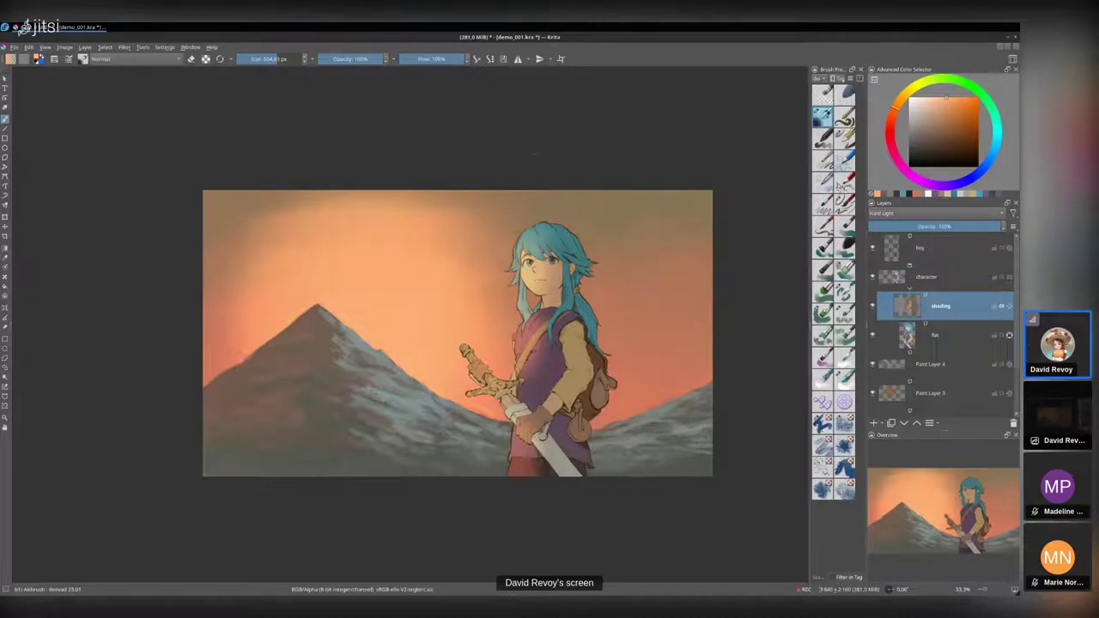
- Shrink the airbrush and add finer orange light to the forearm, hand, torso and hair
{"action": "left_click_drag", "start_coordinate": [526, 290], "coordinate": [477, 290]}
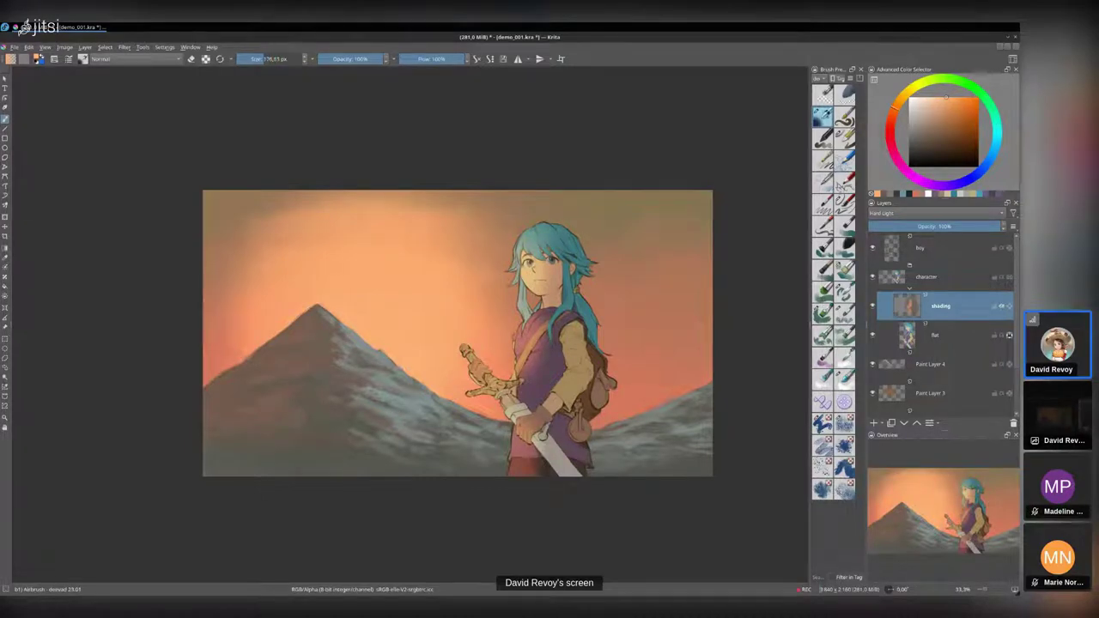
{"action": "key", "text": "bracketleft"}
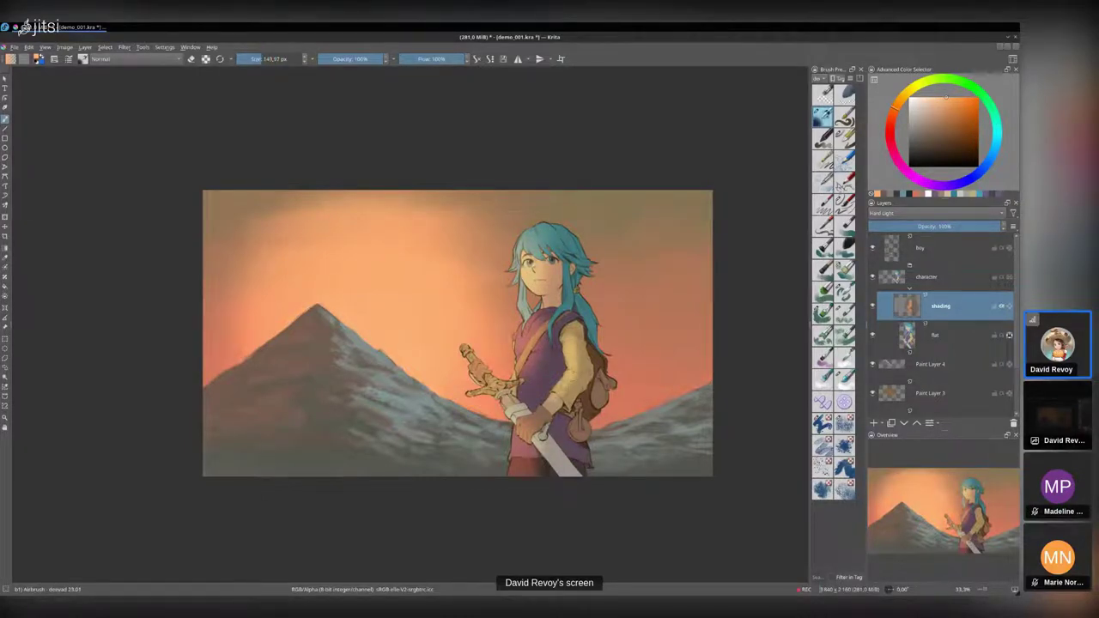
{"action": "left_click_drag", "start_coordinate": [565, 386], "coordinate": [523, 430]}
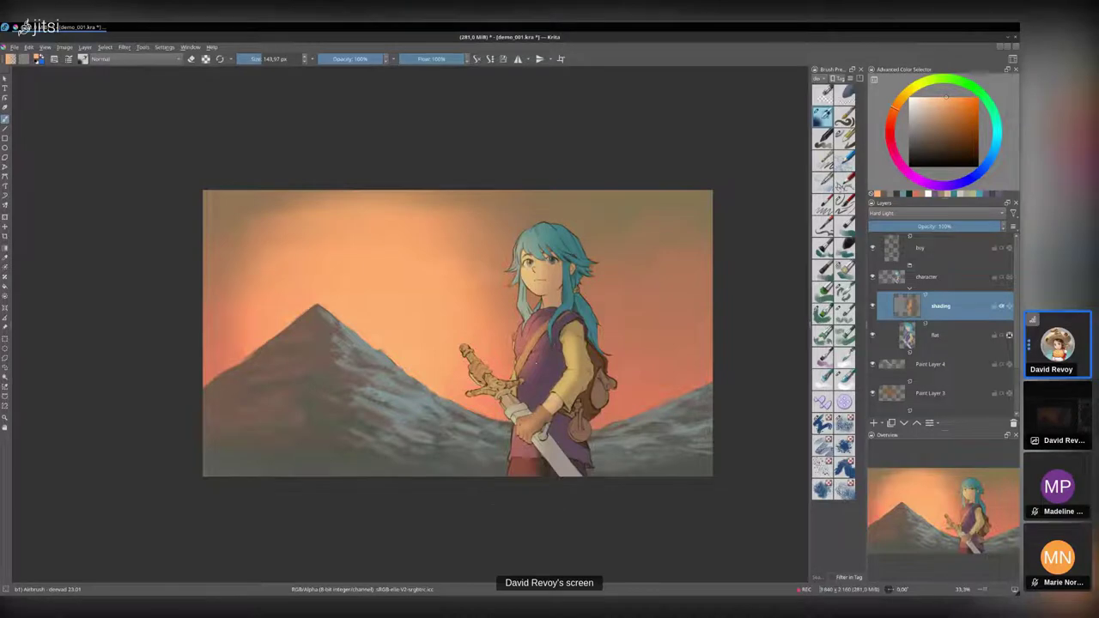
{"action": "mouse_move", "coordinate": [557, 348]}
{"action": "left_mouse_down"}
{"action": "mouse_move", "coordinate": [603, 314]}
{"action": "mouse_move", "coordinate": [567, 287]}
{"action": "left_mouse_up"}
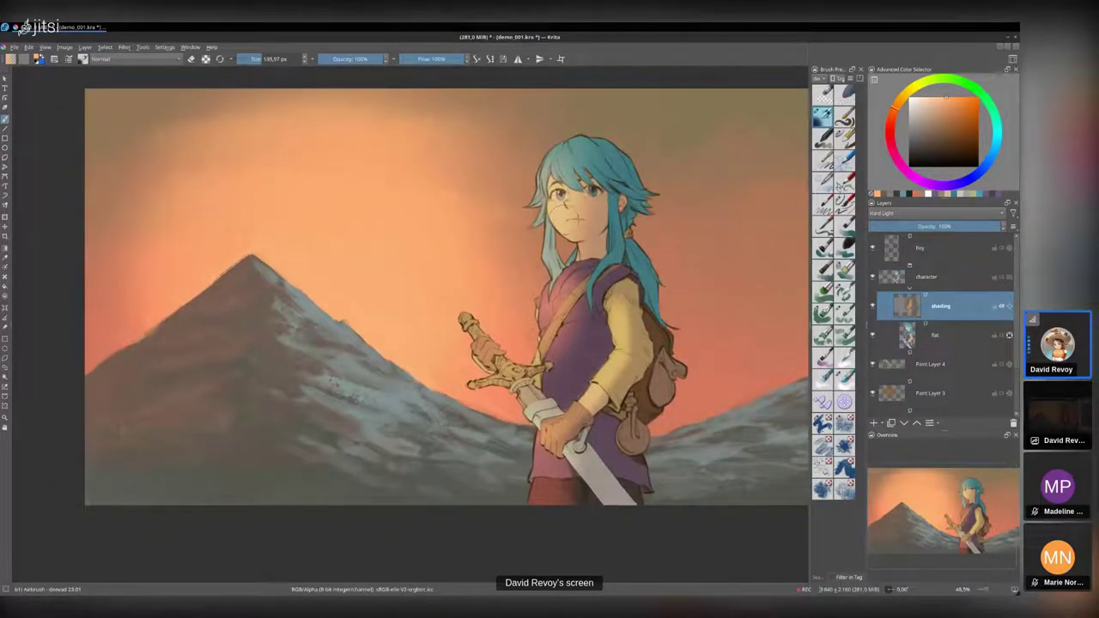
{"action": "key", "text": "bracketright"}
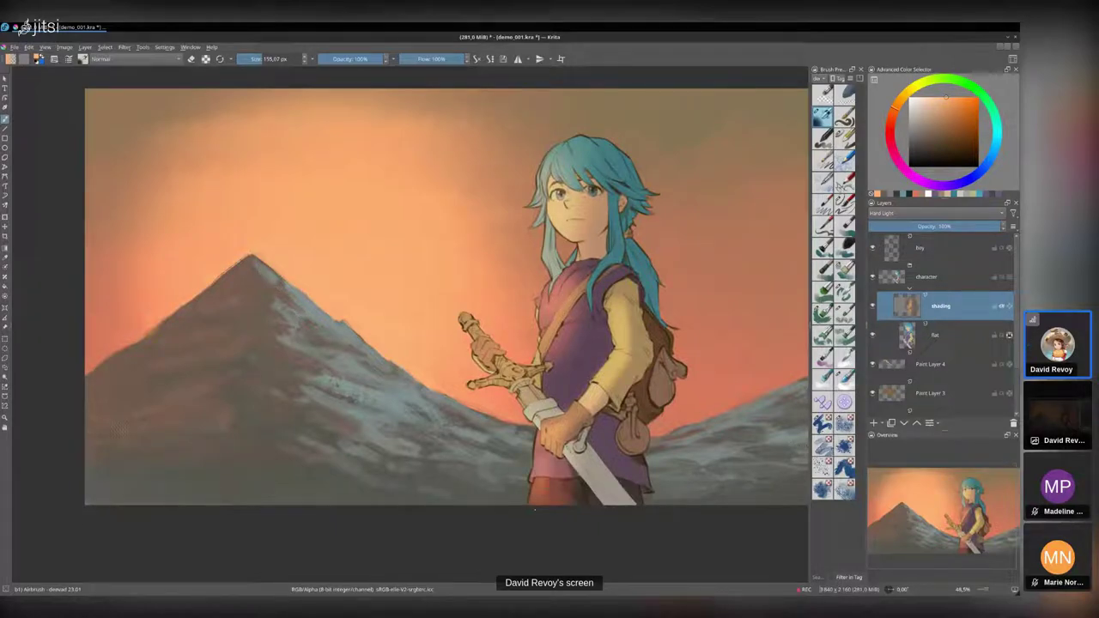
{"action": "left_click_drag", "start_coordinate": [639, 404], "coordinate": [558, 385]}
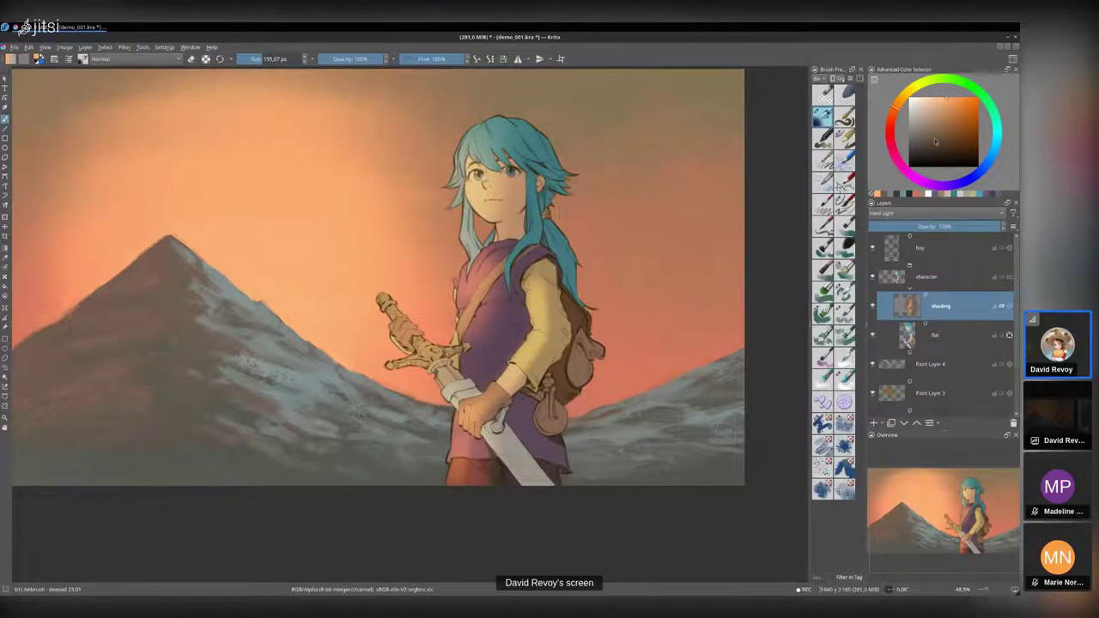
- Choose a muted blue and airbrush cool light along the character's back, onto the backpack, pouch and tunic edge
{"action": "left_click", "coordinate": [915, 140]}
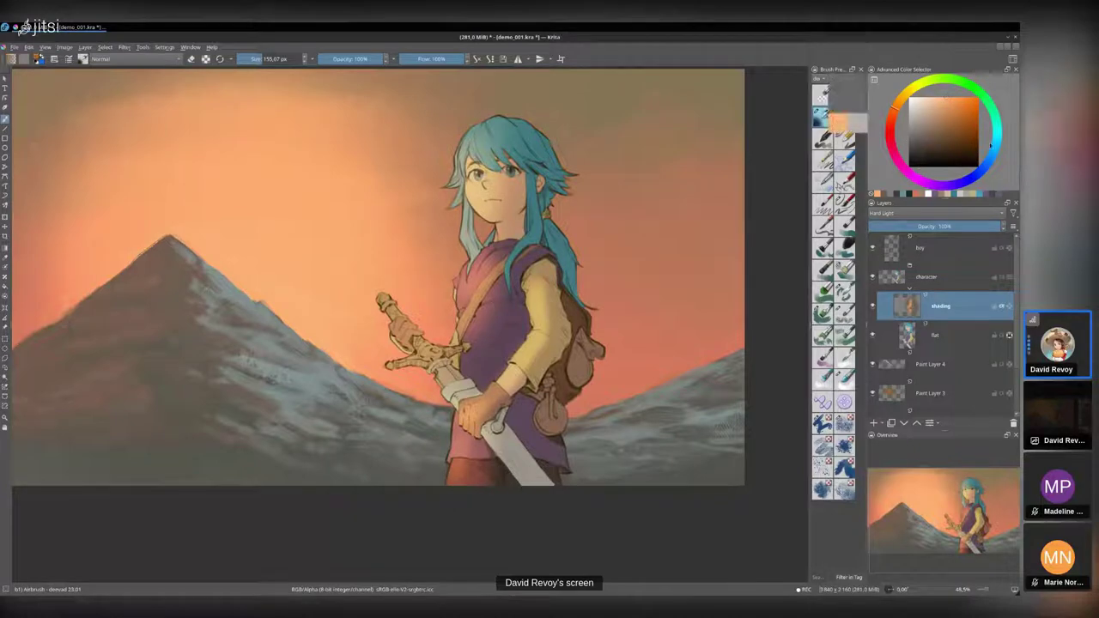
{"action": "left_click", "coordinate": [994, 149]}
{"action": "left_click", "coordinate": [928, 130]}
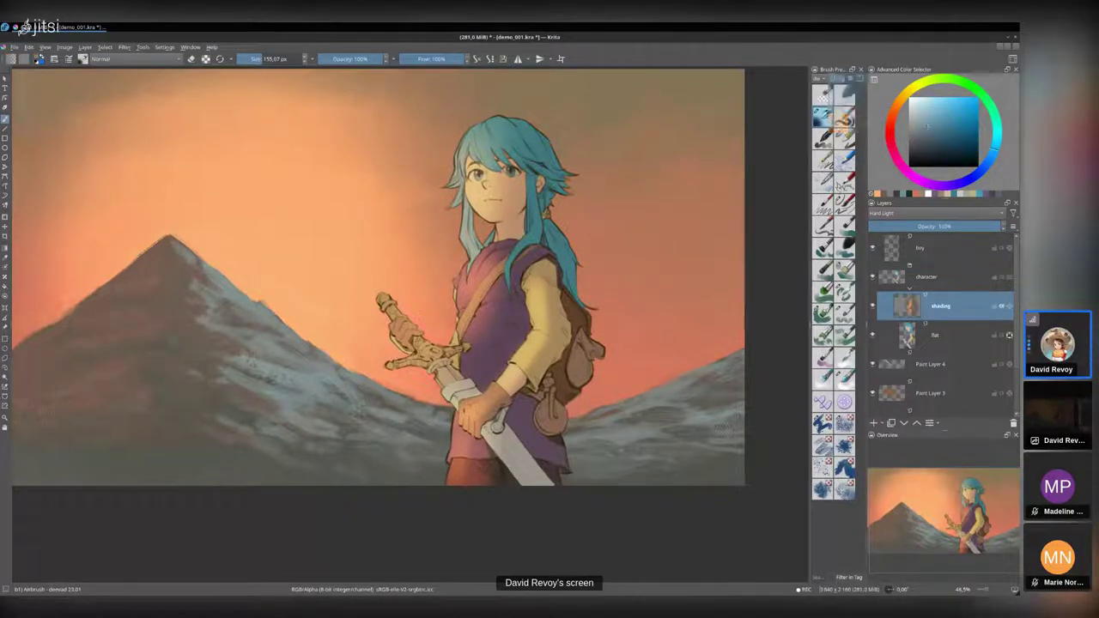
{"action": "key", "text": "bracketright"}
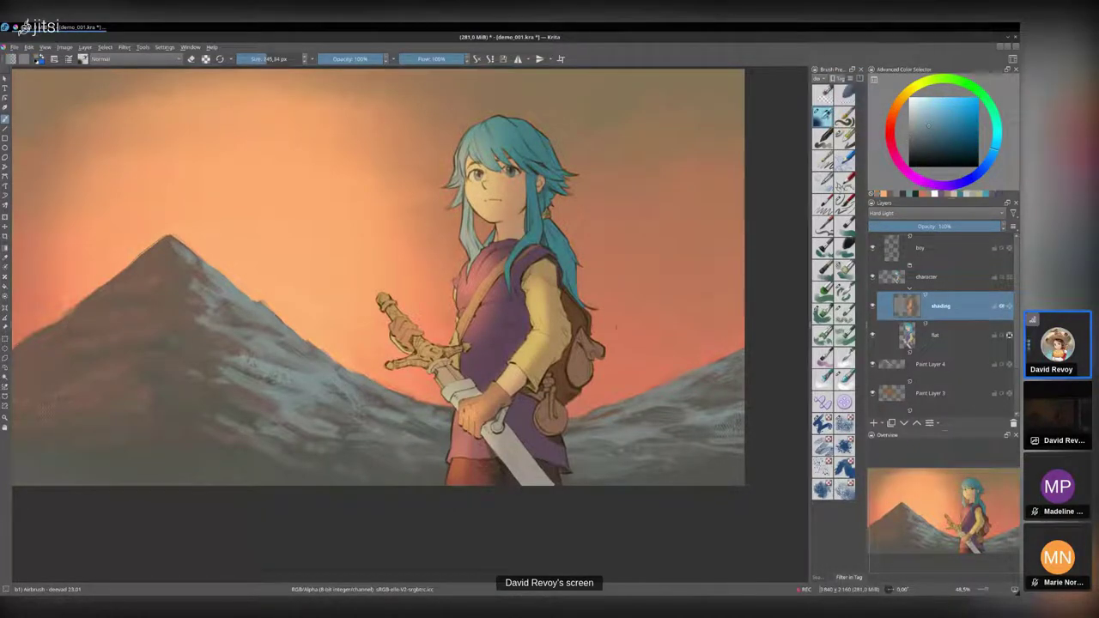
{"action": "left_click_drag", "start_coordinate": [616, 327], "coordinate": [592, 259]}
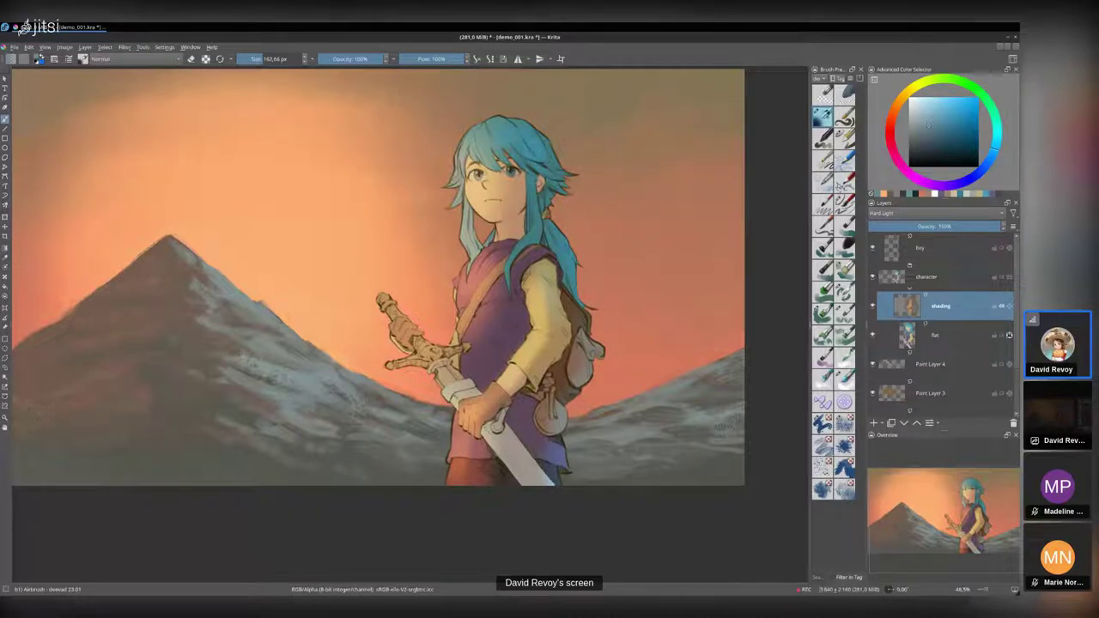
- Reduce the airbrush to about 47 px and paint black shadows around the shoulder opening, backpack and pouch, enlarging it for the legs
{"action": "key", "text": "bracketright"}
{"action": "key", "text": "bracketleft"}
{"action": "key", "text": "bracketleft"}
{"action": "key", "text": "bracketleft"}
{"action": "key", "text": "bracketleft"}
{"action": "key", "text": "bracketleft"}
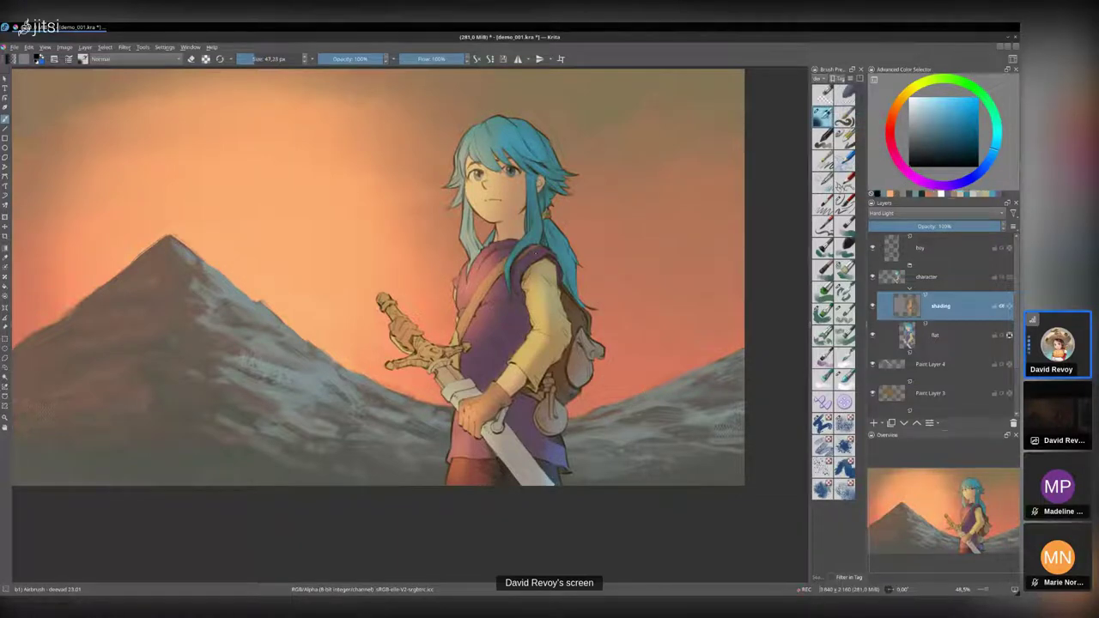
{"action": "mouse_move", "coordinate": [535, 251]}
{"action": "left_mouse_down"}
{"action": "mouse_move", "coordinate": [552, 266]}
{"action": "mouse_move", "coordinate": [527, 285]}
{"action": "mouse_move", "coordinate": [572, 329]}
{"action": "mouse_move", "coordinate": [570, 392]}
{"action": "mouse_move", "coordinate": [580, 394]}
{"action": "mouse_move", "coordinate": [533, 405]}
{"action": "mouse_move", "coordinate": [557, 443]}
{"action": "left_mouse_up"}
{"action": "key", "text": "bracketright"}
{"action": "left_click_drag", "start_coordinate": [479, 445], "coordinate": [498, 473]}
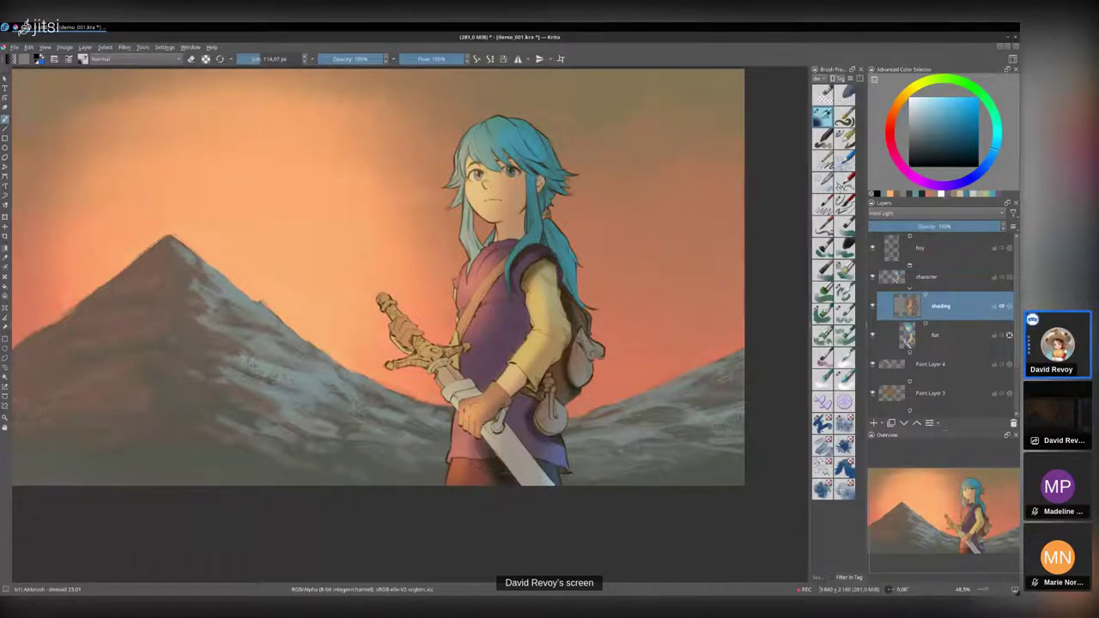
- Airbrush dark shadows around the sword hand and along the shoulder strap across the tunic, adjusting the brush size
{"action": "left_click_drag", "start_coordinate": [458, 415], "coordinate": [469, 441]}
{"action": "key", "text": "bracketleft"}
{"action": "key", "text": "bracketleft"}
{"action": "key", "text": "bracketleft"}
{"action": "key", "text": "bracketright"}
{"action": "key", "text": "bracketright"}
{"action": "left_click_drag", "start_coordinate": [472, 338], "coordinate": [504, 280]}
{"action": "key", "text": "bracketleft"}
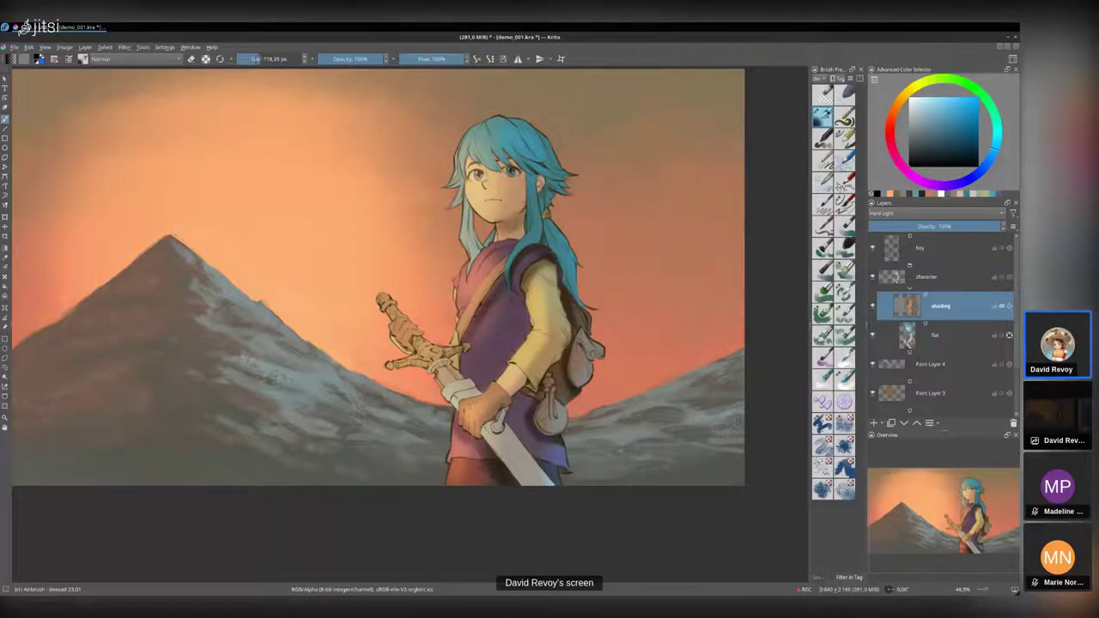
{"action": "key", "text": "bracketleft"}
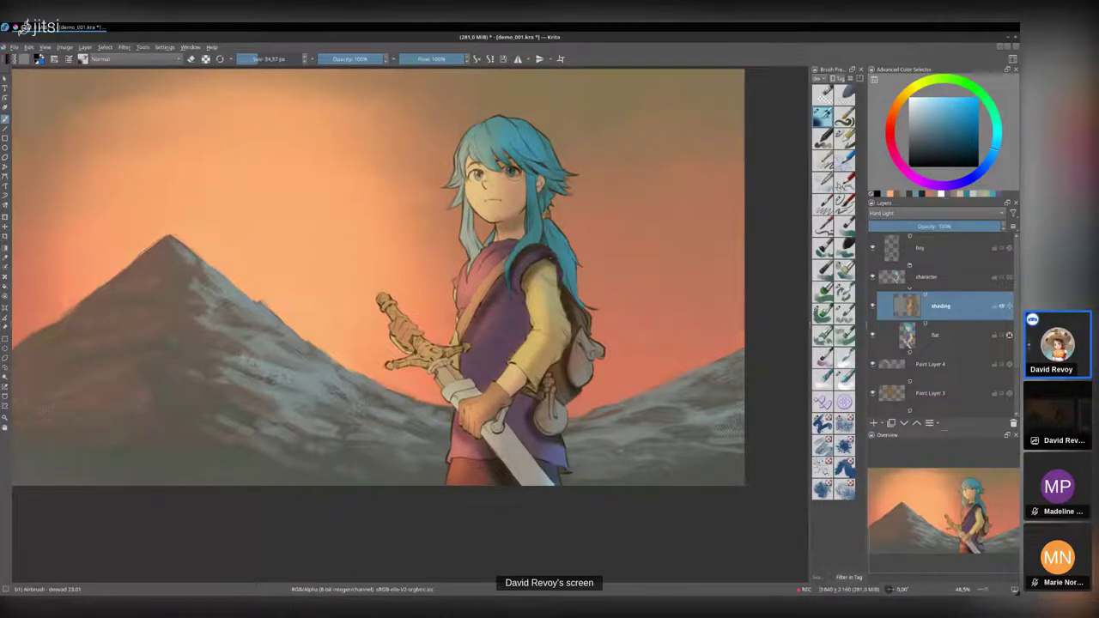
- Enlarge the airbrush to about 173 px and darken the back of the hair and the ponytail
{"action": "key", "text": "bracketright"}
{"action": "key", "text": "bracketright"}
{"action": "key", "text": "bracketright"}
{"action": "key", "text": "bracketright"}
{"action": "left_click_drag", "start_coordinate": [530, 158], "coordinate": [547, 174]}
{"action": "left_click_drag", "start_coordinate": [553, 257], "coordinate": [549, 232]}
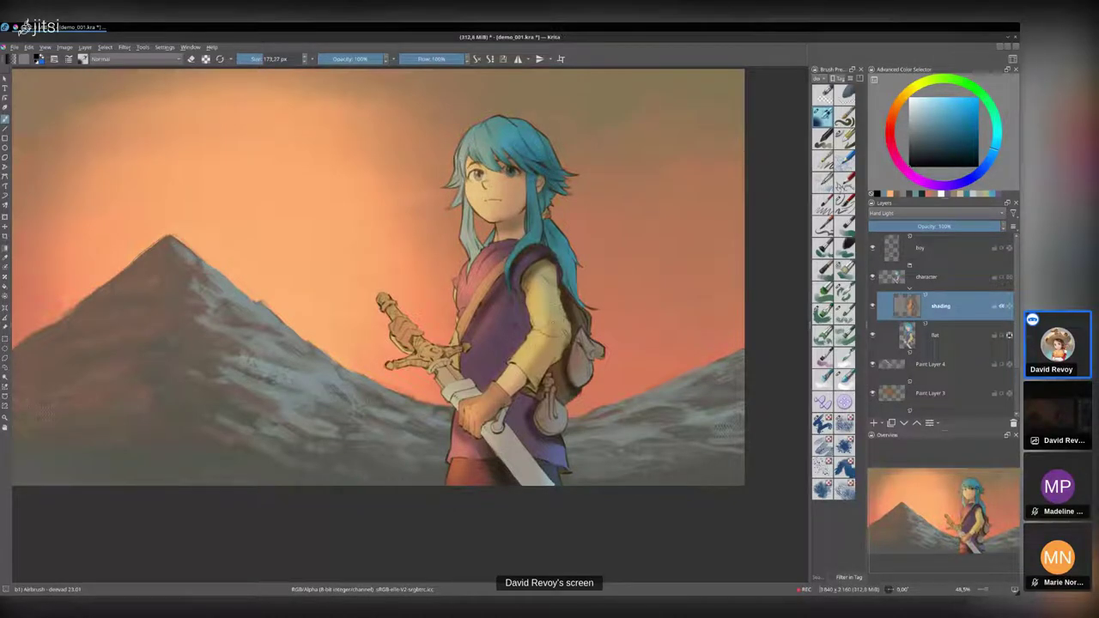
- Sample the brown shading tone from the face and airbrush it softly over the cheek below the eye
{"action": "left_click", "coordinate": [509, 182], "text": "ctrl"}
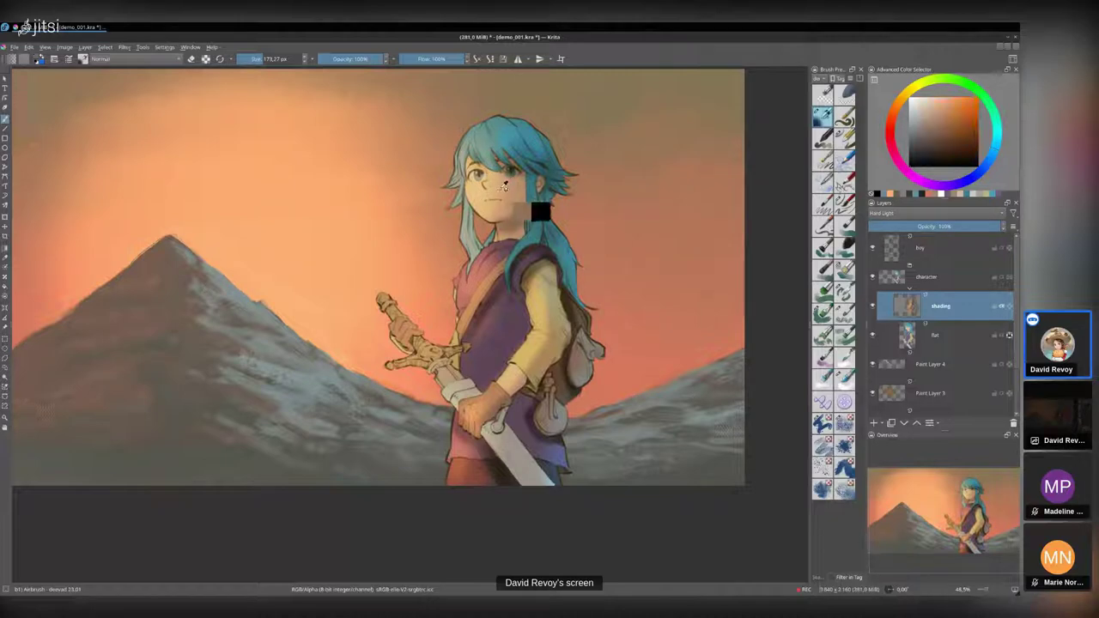
{"action": "mouse_move", "coordinate": [508, 183]}
{"action": "left_mouse_down"}
{"action": "mouse_move", "coordinate": [498, 186]}
{"action": "mouse_move", "coordinate": [513, 178]}
{"action": "left_mouse_up"}
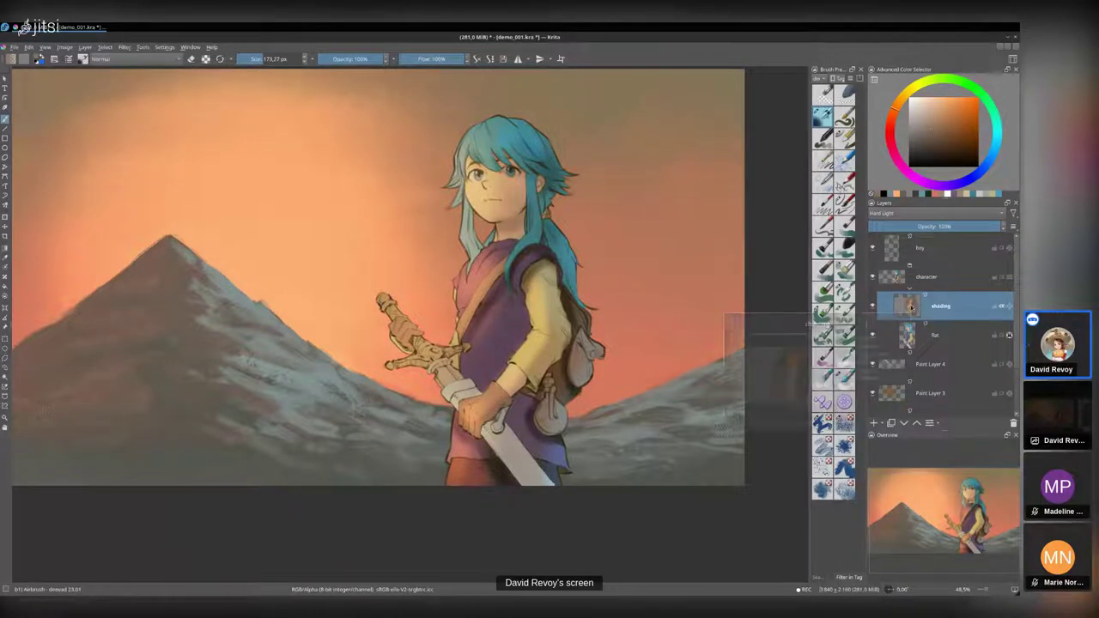
{"action": "mouse_move", "coordinate": [911, 306]}
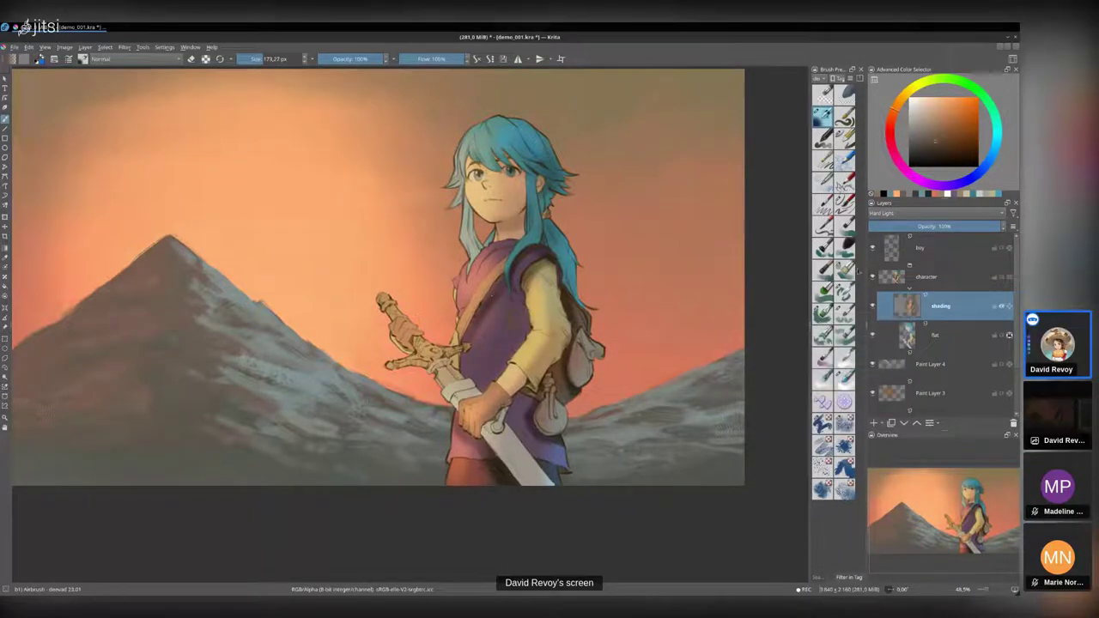
- Switch to the Bristle Tilt Modeling brush at about 39 px and stroke shading onto the tunic's chest beside the strap
{"action": "left_click", "coordinate": [824, 251]}
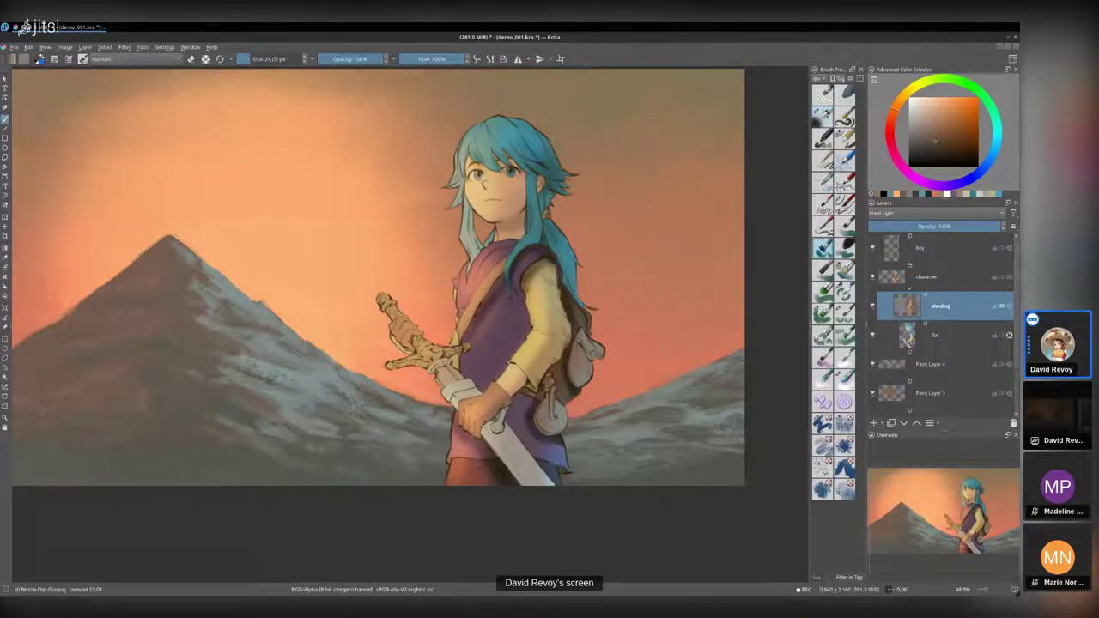
{"action": "left_click", "coordinate": [845, 292]}
{"action": "mouse_move", "coordinate": [499, 301]}
{"action": "left_mouse_down"}
{"action": "mouse_move", "coordinate": [473, 301]}
{"action": "mouse_move", "coordinate": [503, 263]}
{"action": "mouse_move", "coordinate": [497, 301]}
{"action": "left_mouse_up"}
{"action": "mouse_move", "coordinate": [536, 247]}
{"action": "left_mouse_down"}
{"action": "mouse_move", "coordinate": [474, 341]}
{"action": "mouse_move", "coordinate": [470, 310]}
{"action": "mouse_move", "coordinate": [472, 358]}
{"action": "mouse_move", "coordinate": [503, 318]}
{"action": "left_mouse_up"}
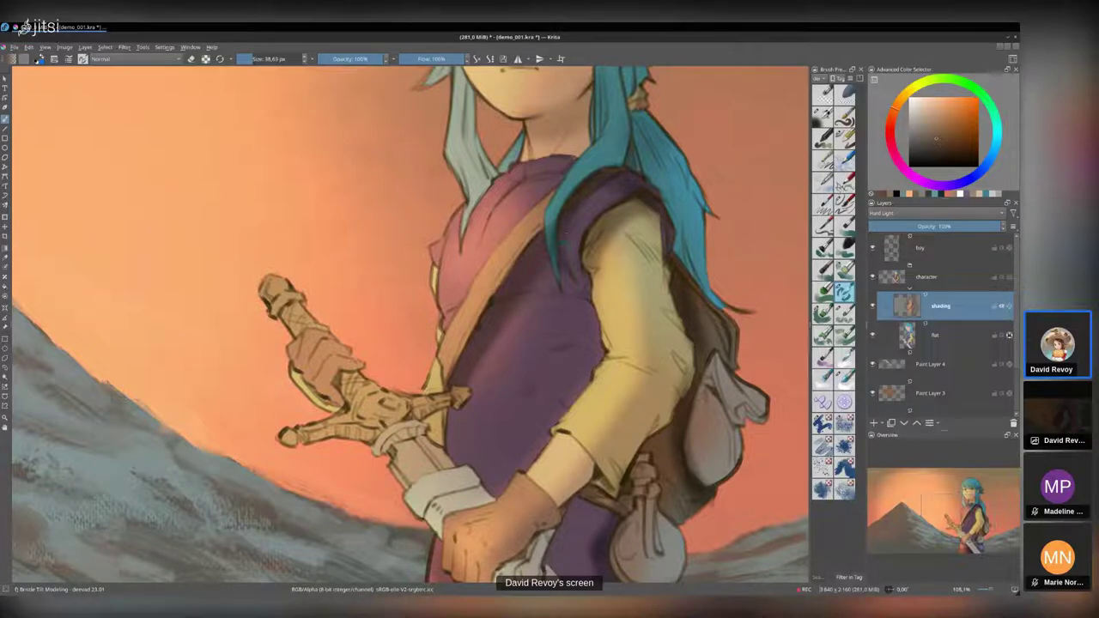
{"action": "left_click_drag", "start_coordinate": [519, 279], "coordinate": [509, 295]}
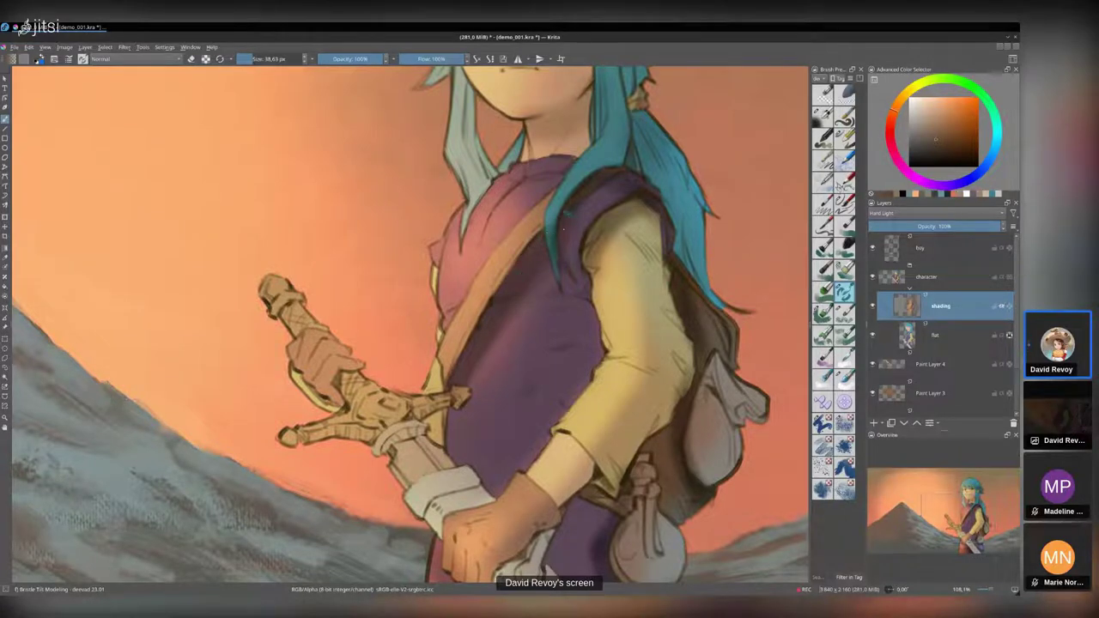
- Sample shading tones around the tunic and paint a darker band along the shoulder edge above the sleeve
{"action": "left_click", "coordinate": [633, 174], "text": "ctrl"}
{"action": "mouse_move", "coordinate": [599, 186]}
{"action": "left_mouse_down"}
{"action": "mouse_move", "coordinate": [642, 184]}
{"action": "mouse_move", "coordinate": [600, 149]}
{"action": "mouse_move", "coordinate": [600, 177]}
{"action": "mouse_move", "coordinate": [529, 225]}
{"action": "mouse_move", "coordinate": [640, 181]}
{"action": "left_mouse_up"}
{"action": "left_click", "coordinate": [531, 226], "text": "ctrl"}
{"action": "left_click", "coordinate": [592, 179], "text": "ctrl"}
{"action": "scroll", "coordinate": [633, 200], "scroll_direction": "down", "scroll_amount": 1}
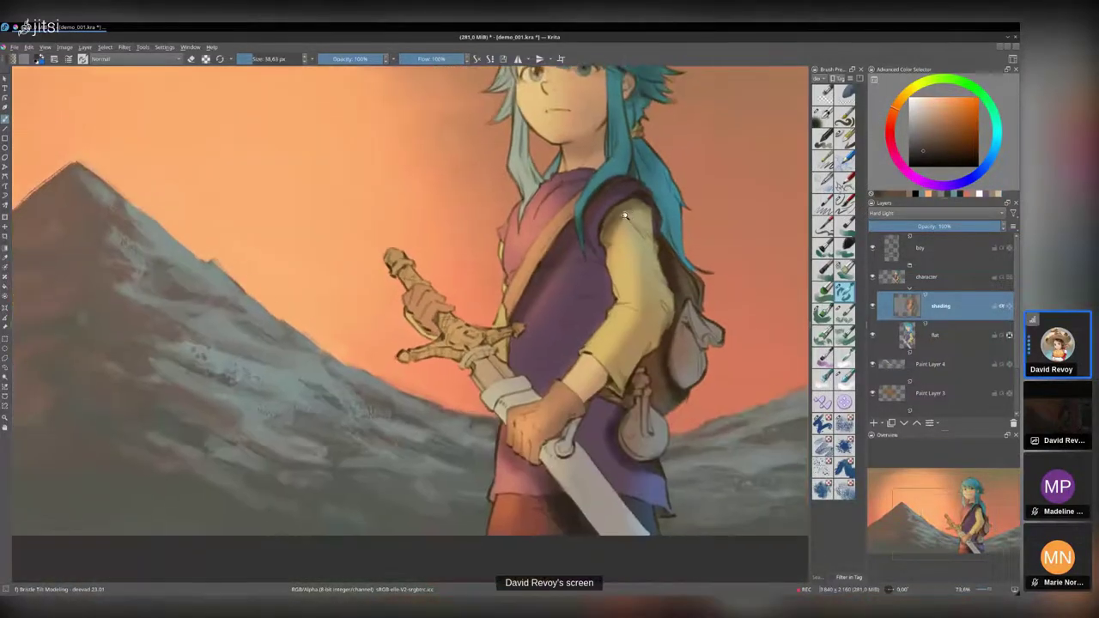
- Reduce the brush to about 26 px and model the tunic's collar and chest folds beside the strap with sampled light and dark tones
{"action": "key", "text": "bracketleft"}
{"action": "left_click_drag", "start_coordinate": [547, 203], "coordinate": [533, 227]}
{"action": "left_click", "coordinate": [553, 192], "text": "ctrl"}
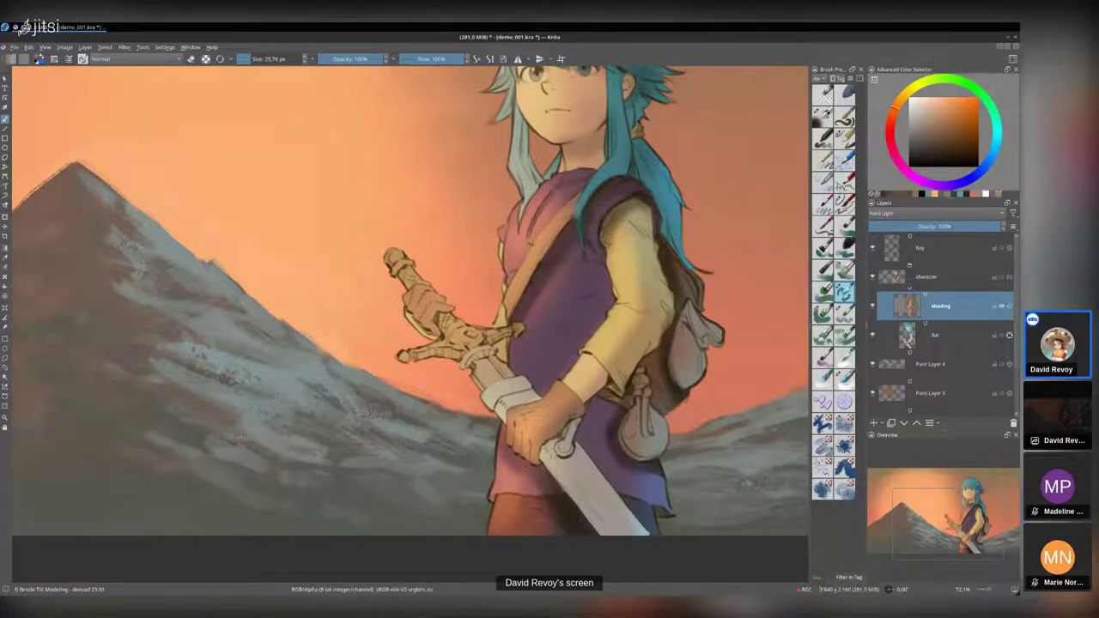
{"action": "left_click", "coordinate": [525, 248], "text": "ctrl"}
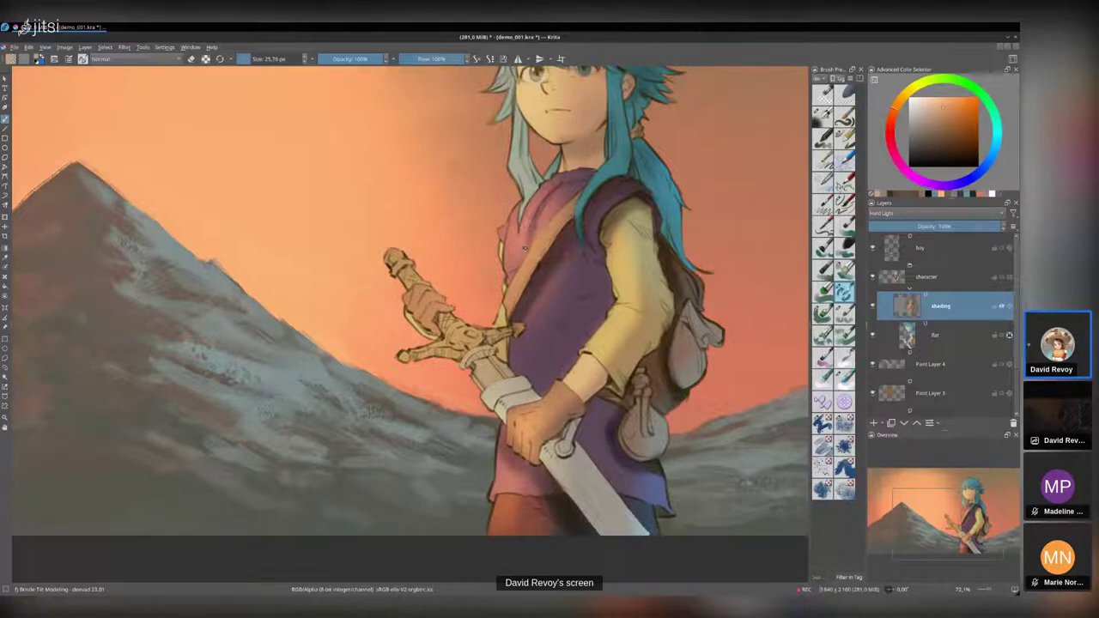
{"action": "left_click_drag", "start_coordinate": [528, 238], "coordinate": [556, 196]}
{"action": "left_click", "coordinate": [551, 196], "text": "ctrl"}
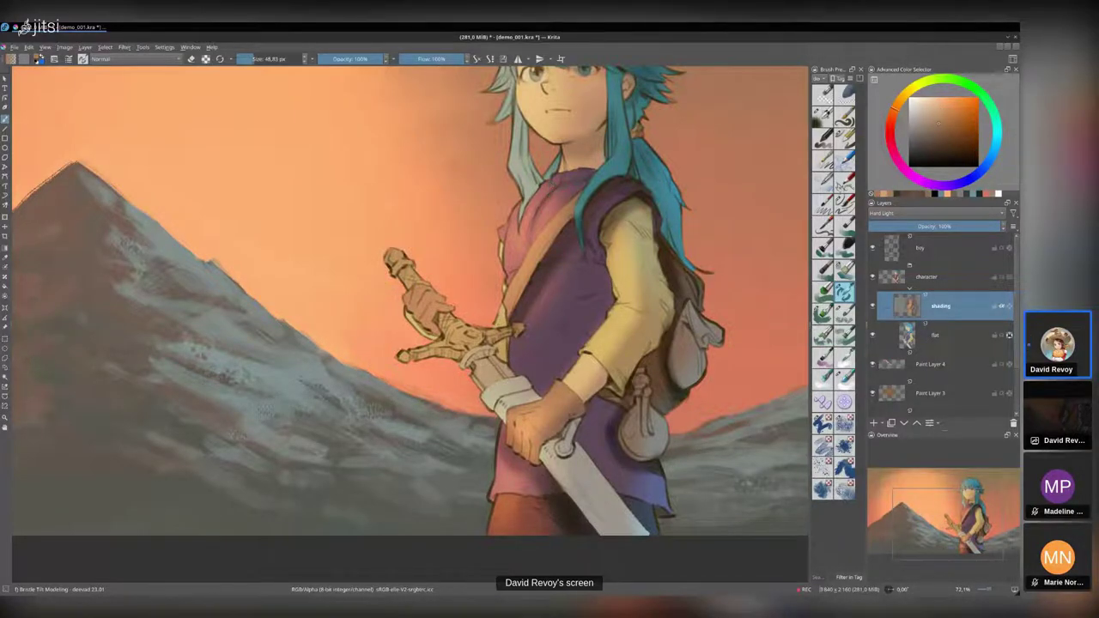
{"action": "left_click", "coordinate": [572, 182], "text": "ctrl"}
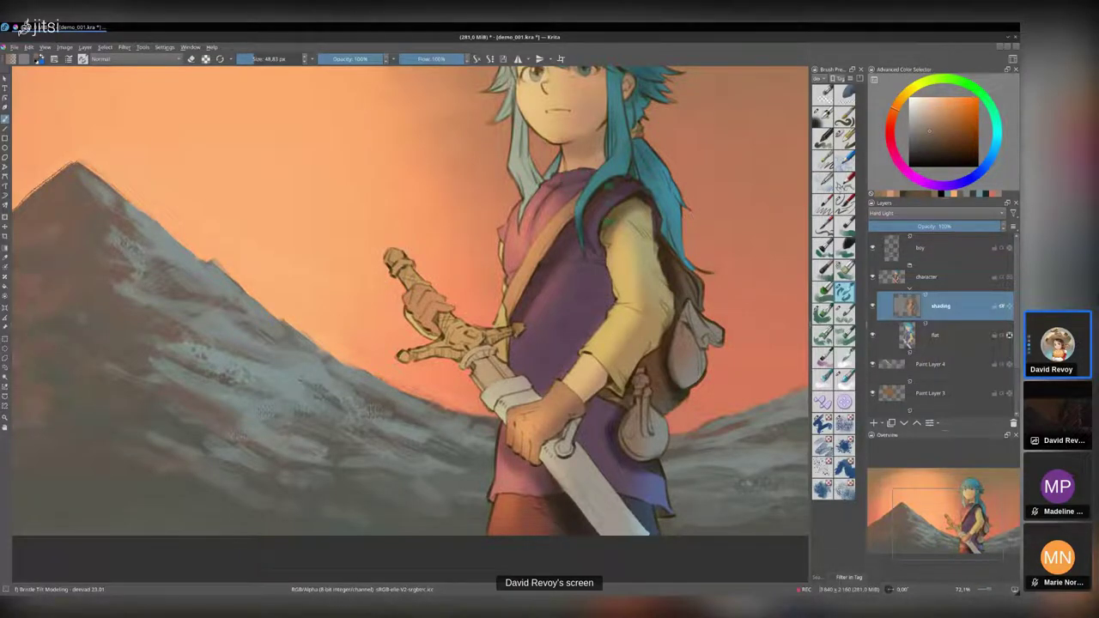
- Sample a dark tone at the shoulder and paint shadows on the shoulder edge, along the inner sleeve and on the tunic beside it
{"action": "left_click", "coordinate": [630, 190], "text": "ctrl"}
{"action": "left_click_drag", "start_coordinate": [629, 193], "coordinate": [625, 194]}
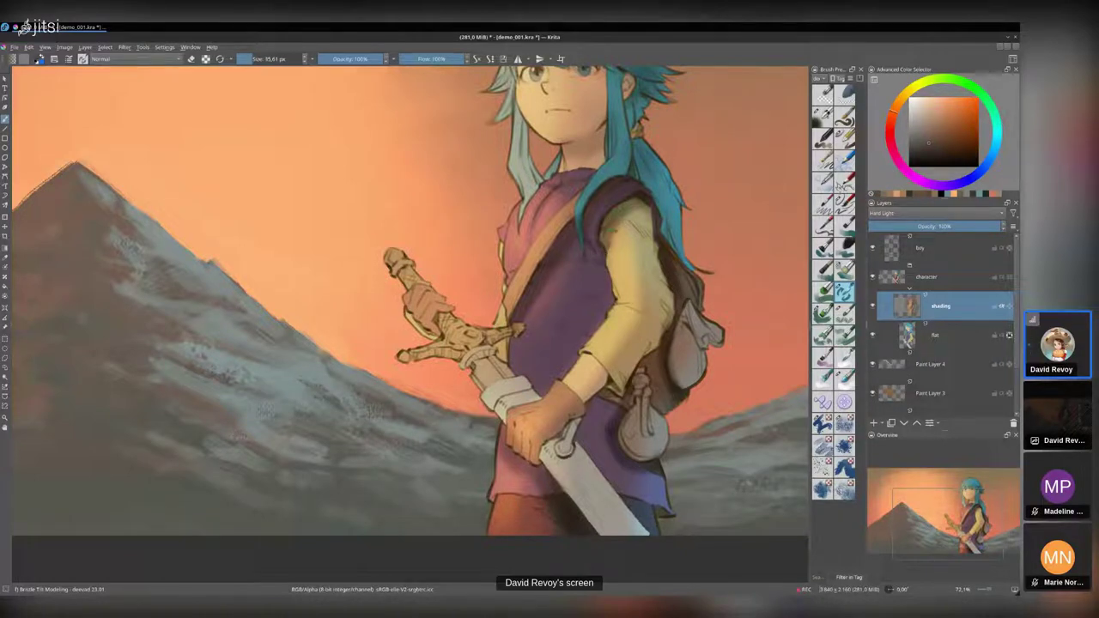
{"action": "mouse_move", "coordinate": [613, 226]}
{"action": "left_mouse_down"}
{"action": "mouse_move", "coordinate": [611, 307]}
{"action": "mouse_move", "coordinate": [577, 364]}
{"action": "left_mouse_up"}
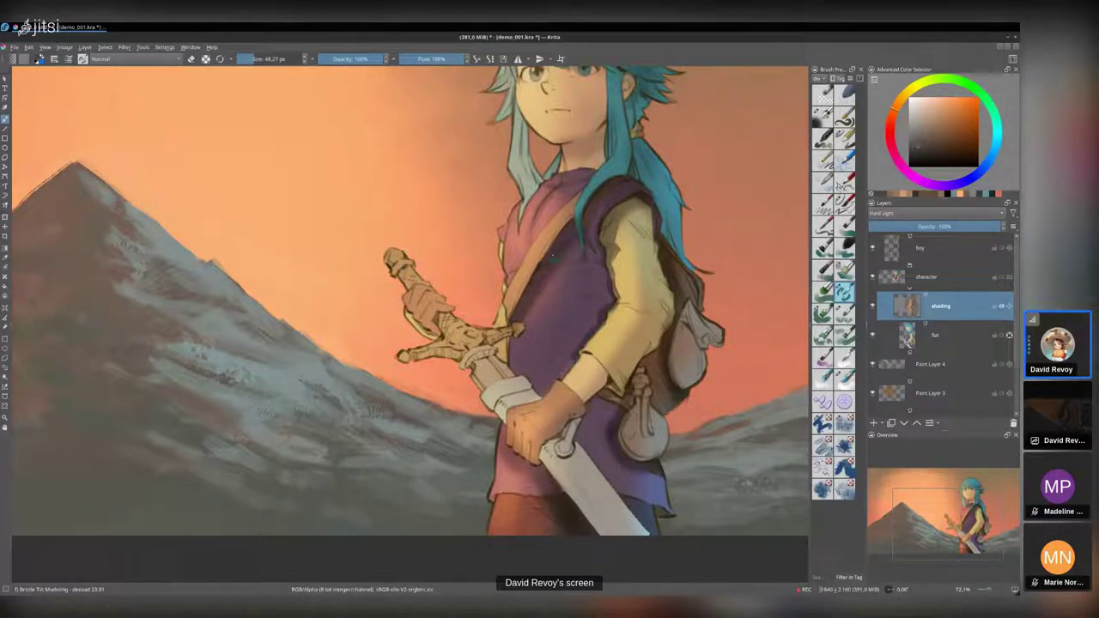
{"action": "left_click_drag", "start_coordinate": [571, 259], "coordinate": [571, 271]}
- Shift the sampled brown towards a more saturated red and paint a warm shadow on the neck below the chin
{"action": "left_click_drag", "start_coordinate": [561, 142], "coordinate": [554, 209]}
{"action": "left_click", "coordinate": [575, 233], "text": "ctrl"}
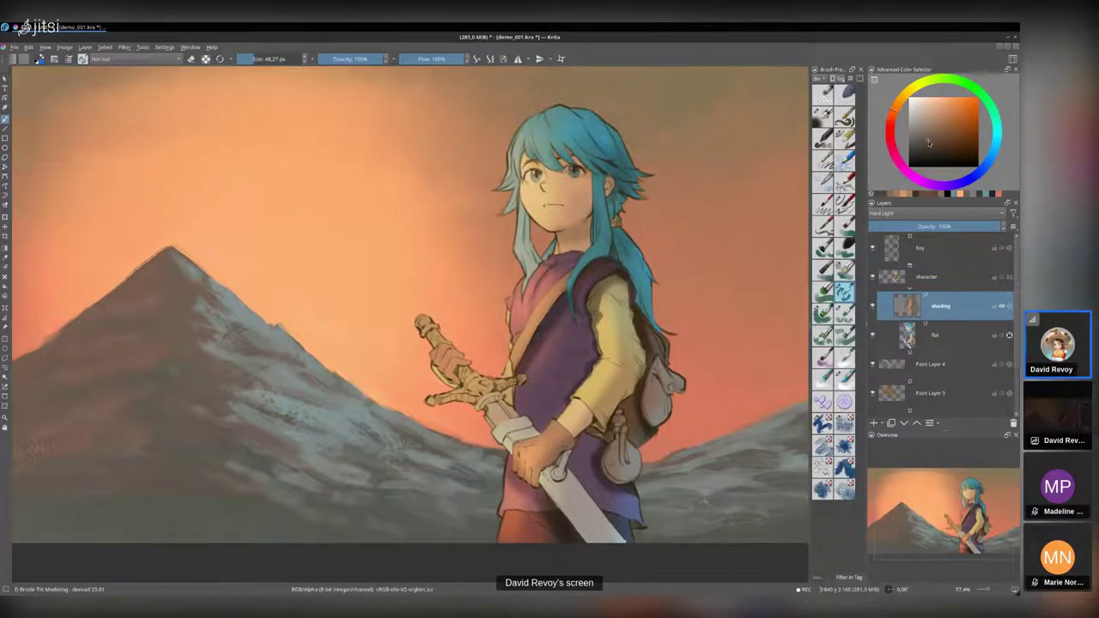
{"action": "left_click_drag", "start_coordinate": [928, 140], "coordinate": [940, 138]}
{"action": "left_click", "coordinate": [893, 114]}
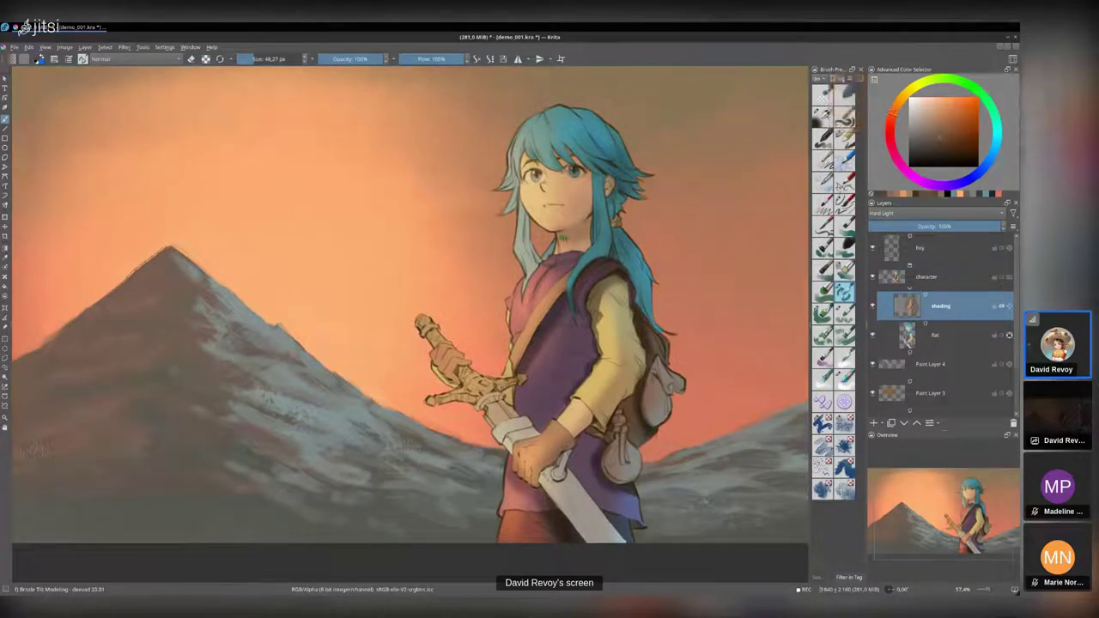
{"action": "mouse_move", "coordinate": [564, 236]}
{"action": "left_mouse_down"}
{"action": "mouse_move", "coordinate": [580, 225]}
{"action": "mouse_move", "coordinate": [561, 216]}
{"action": "left_mouse_up"}
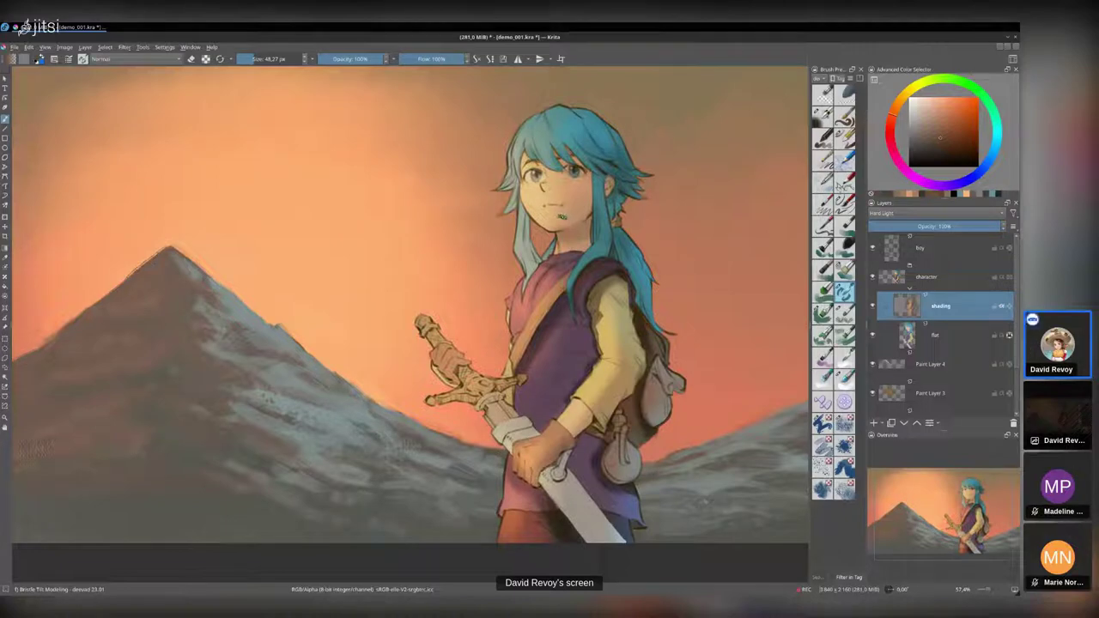
{"action": "left_click_drag", "start_coordinate": [942, 139], "coordinate": [946, 133]}
{"action": "mouse_move", "coordinate": [568, 237]}
{"action": "left_mouse_down"}
{"action": "mouse_move", "coordinate": [572, 219]}
{"action": "mouse_move", "coordinate": [568, 236]}
{"action": "mouse_move", "coordinate": [580, 229]}
{"action": "left_mouse_up"}
- Adjust the reddish brown and blend the neck shadow using tones sampled around the neck and chin, with the brush at about 47 px
{"action": "left_click", "coordinate": [941, 144]}
{"action": "key", "text": "l"}
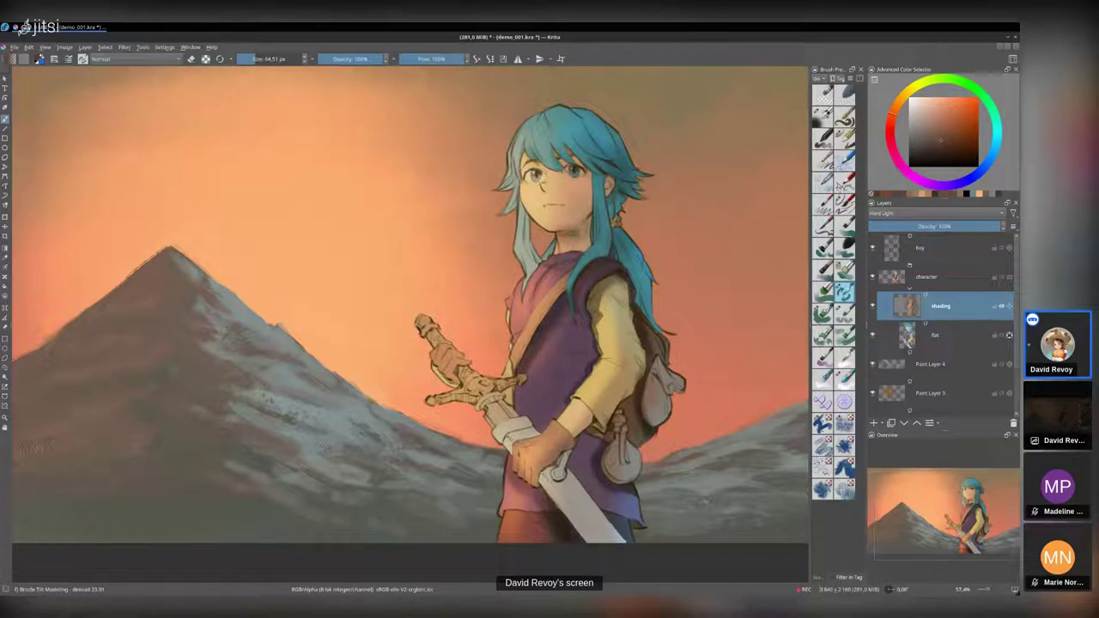
{"action": "mouse_move", "coordinate": [567, 233]}
{"action": "left_mouse_down"}
{"action": "mouse_move", "coordinate": [576, 247]}
{"action": "mouse_move", "coordinate": [560, 248]}
{"action": "mouse_move", "coordinate": [570, 235]}
{"action": "left_mouse_up"}
{"action": "left_click", "coordinate": [588, 232], "text": "ctrl"}
{"action": "left_click", "coordinate": [577, 240], "text": "ctrl"}
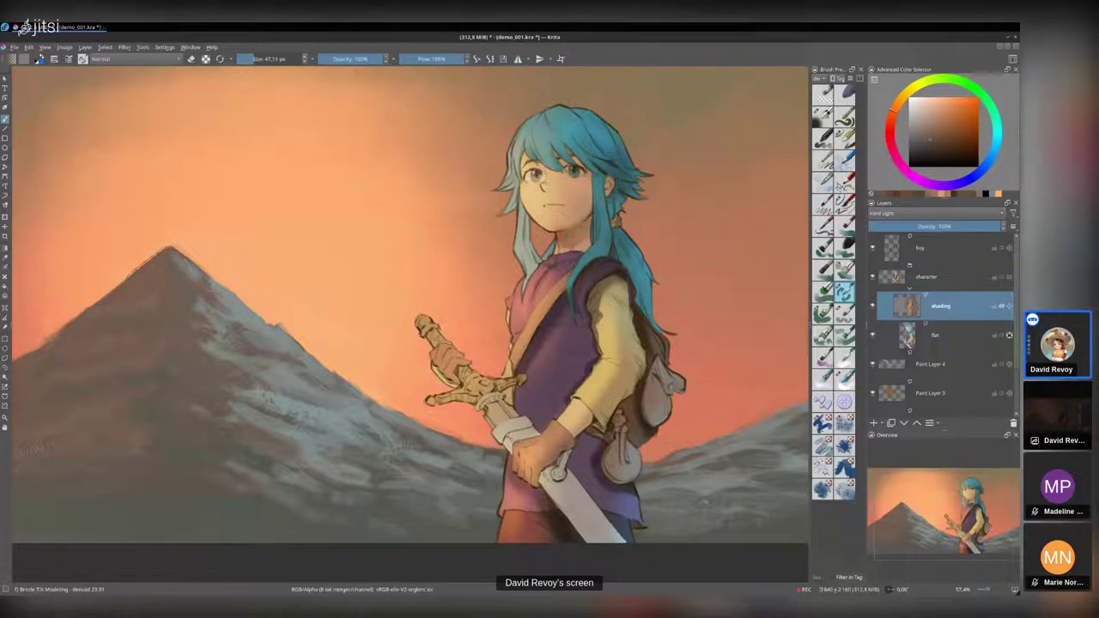
{"action": "left_click", "coordinate": [562, 233], "text": "ctrl"}
{"action": "mouse_move", "coordinate": [564, 234]}
{"action": "left_mouse_down"}
{"action": "mouse_move", "coordinate": [584, 223]}
{"action": "mouse_move", "coordinate": [580, 242]}
{"action": "mouse_move", "coordinate": [564, 231]}
{"action": "left_mouse_up"}
{"action": "left_click", "coordinate": [574, 217], "text": "ctrl"}
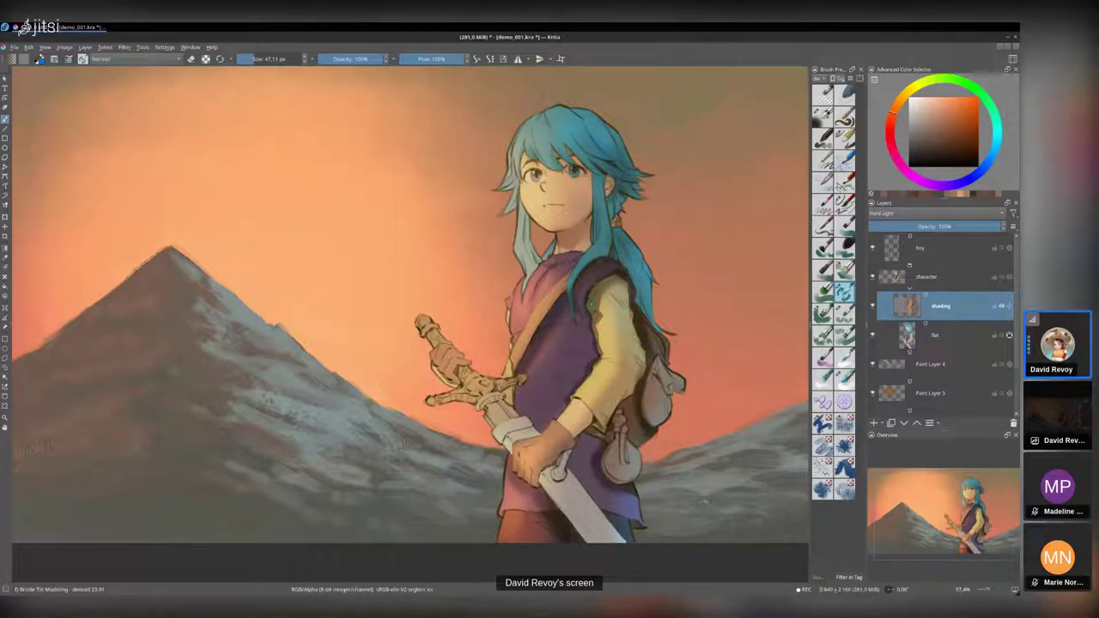
- Model the upper sleeve below the shoulder and the fold at the elbow with a 35 to 41 px brush, undoing the last stroke
{"action": "left_click_drag", "start_coordinate": [593, 303], "coordinate": [604, 315]}
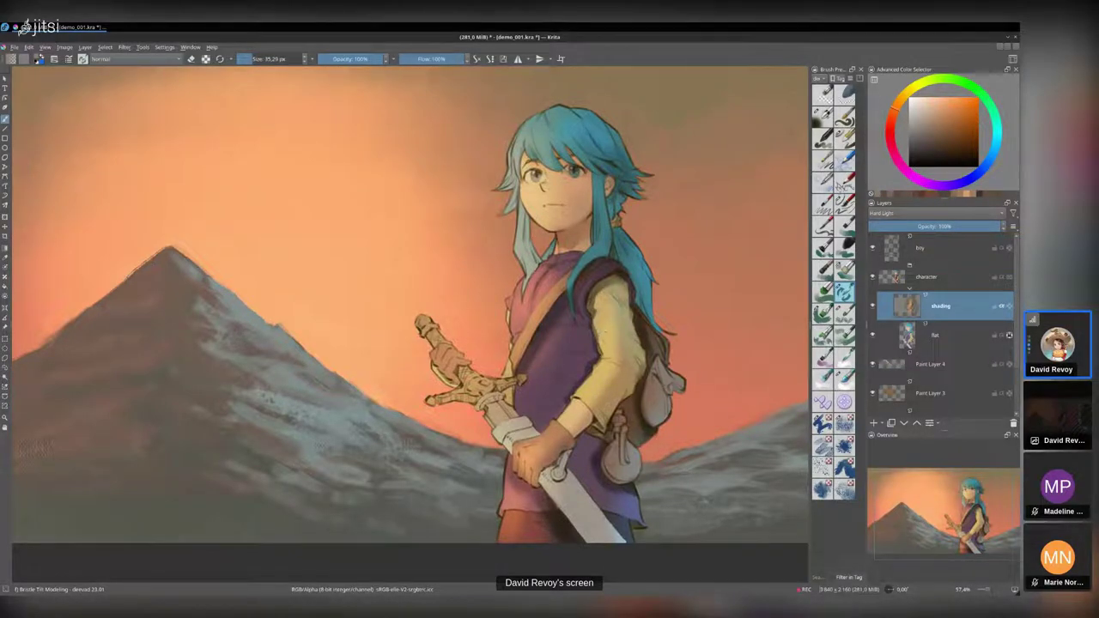
{"action": "left_click_drag", "start_coordinate": [619, 292], "coordinate": [609, 290]}
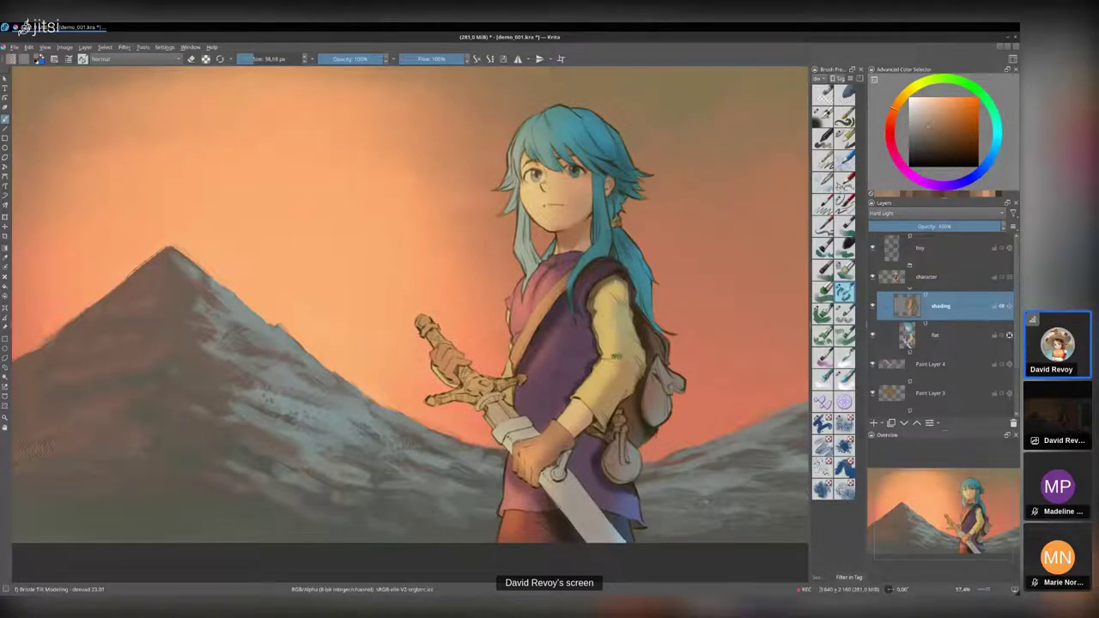
{"action": "left_click_drag", "start_coordinate": [616, 353], "coordinate": [606, 355]}
{"action": "left_click", "coordinate": [602, 350], "text": "ctrl"}
{"action": "key", "text": "ctrl+z"}
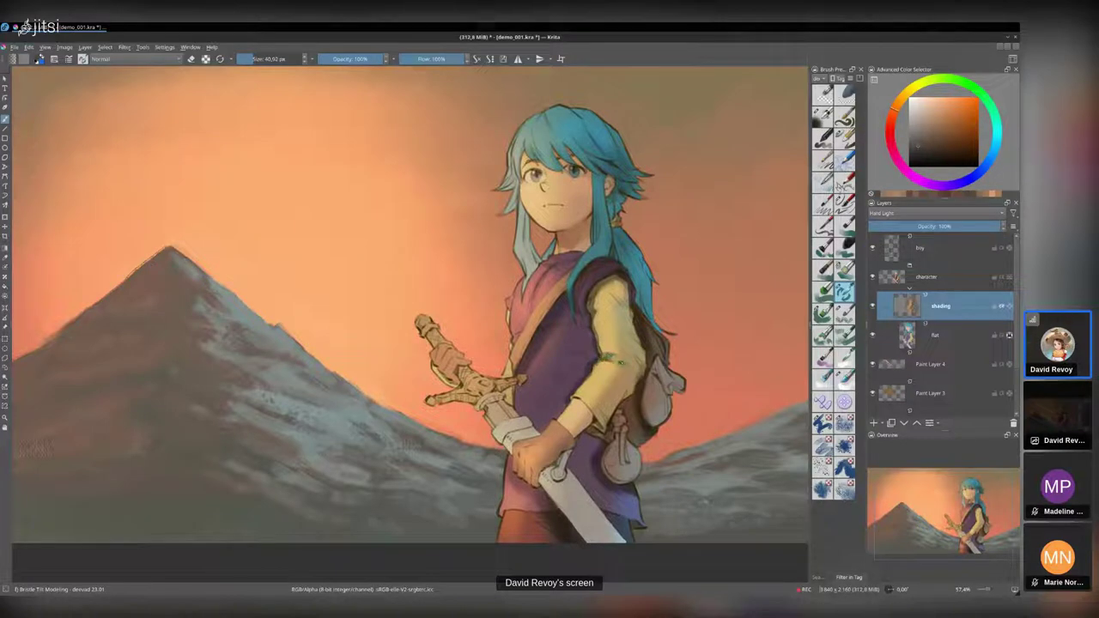
- Undo a trial stroke on the pink side of the tunic and repaint the shading there with a brush of about 32 px
{"action": "left_click_drag", "start_coordinate": [519, 307], "coordinate": [514, 311]}
{"action": "key", "text": "ctrl+z"}
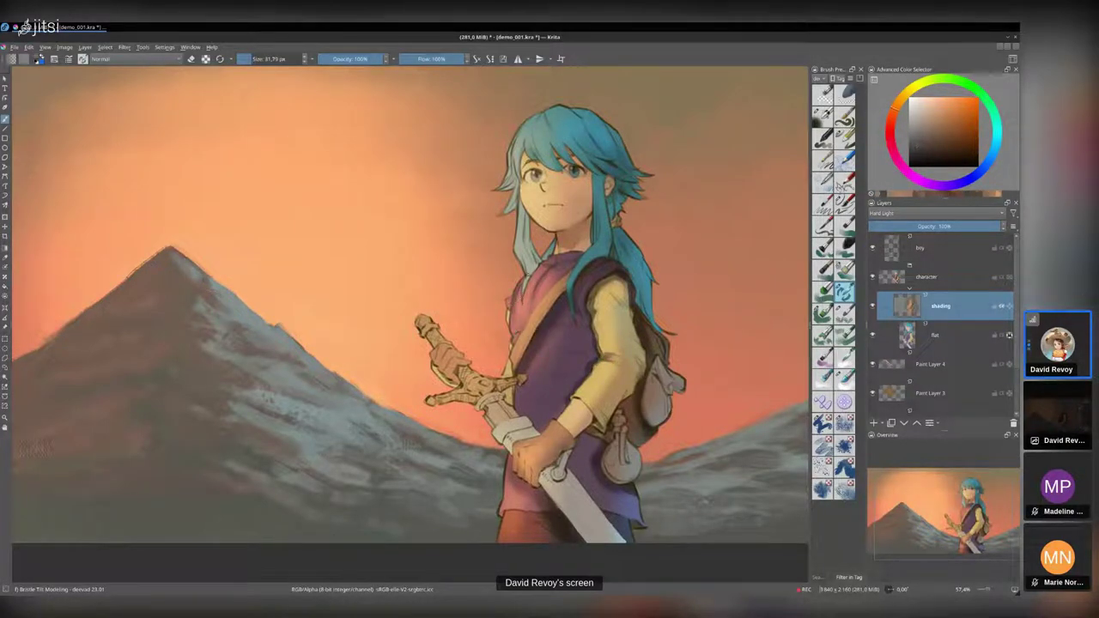
{"action": "left_click_drag", "start_coordinate": [513, 315], "coordinate": [514, 332]}
{"action": "left_click", "coordinate": [566, 326], "text": "ctrl"}
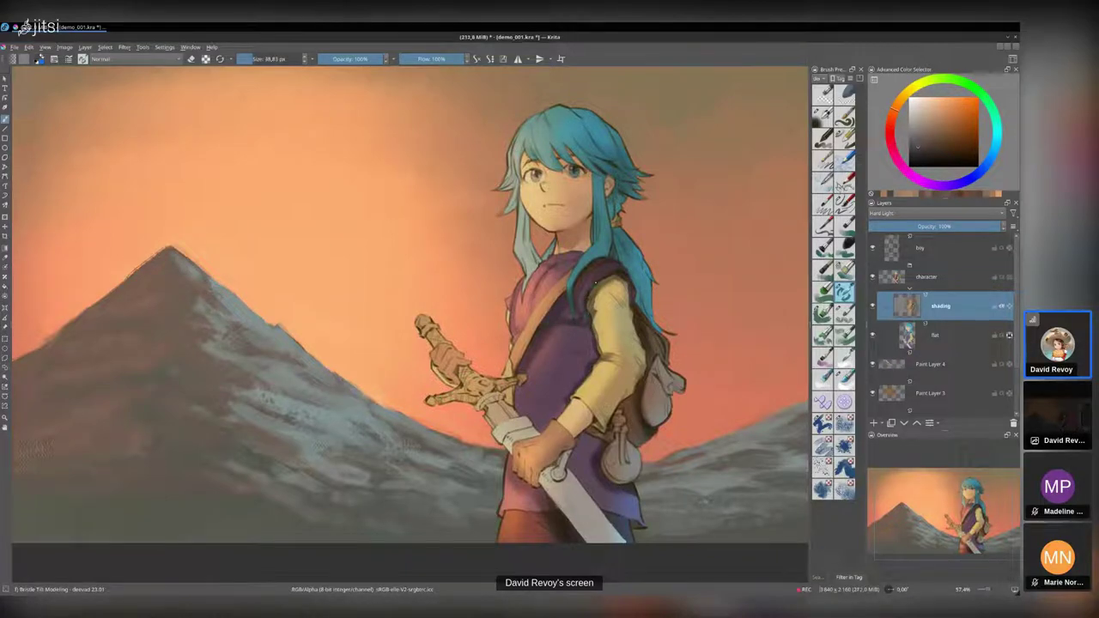
- Darken the hair lock beside the neck, the hair around the ear and the ponytail, enlarging the brush to about 51 px
{"action": "left_click_drag", "start_coordinate": [522, 215], "coordinate": [524, 232]}
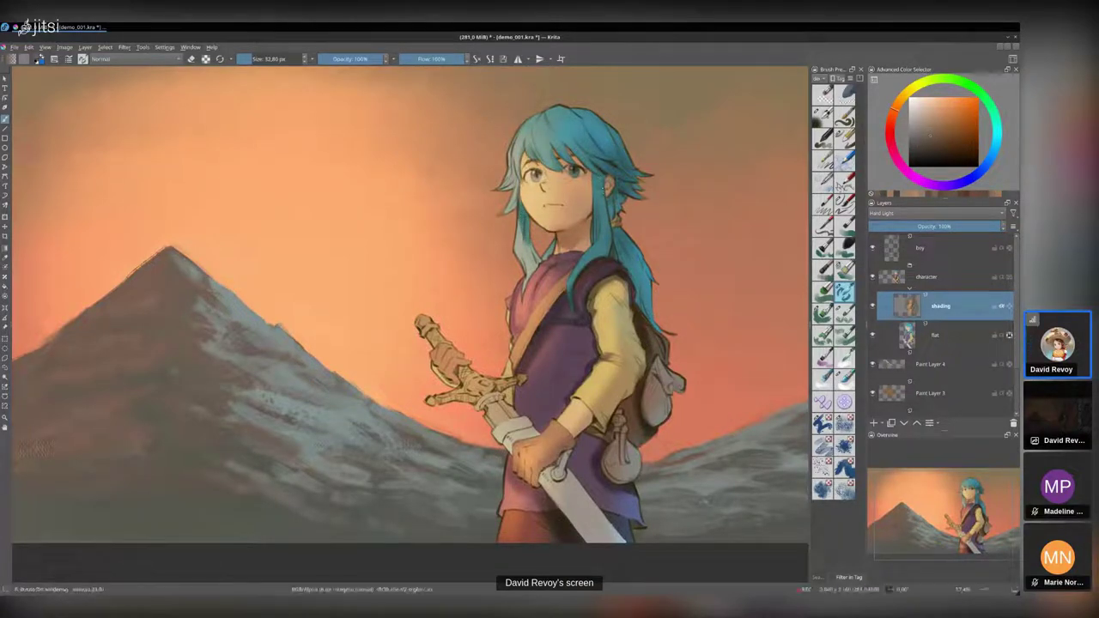
{"action": "left_click", "coordinate": [599, 268], "text": "ctrl"}
{"action": "mouse_move", "coordinate": [598, 179]}
{"action": "left_mouse_down"}
{"action": "mouse_move", "coordinate": [597, 198]}
{"action": "mouse_move", "coordinate": [615, 196]}
{"action": "left_mouse_up"}
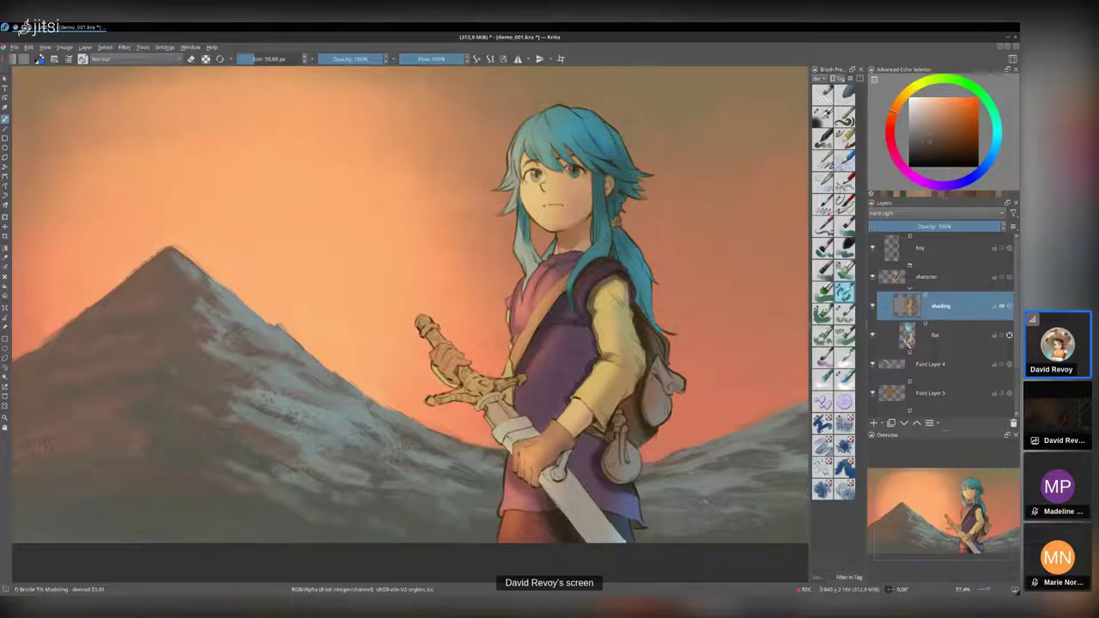
{"action": "left_click_drag", "start_coordinate": [629, 252], "coordinate": [645, 312]}
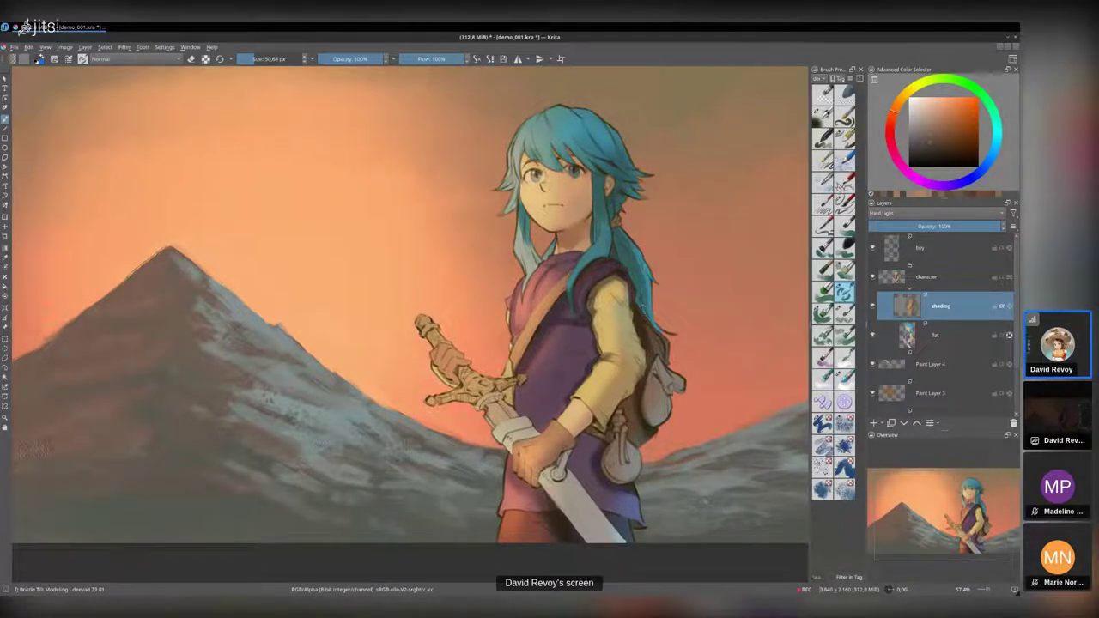
{"action": "left_click_drag", "start_coordinate": [646, 224], "coordinate": [628, 274]}
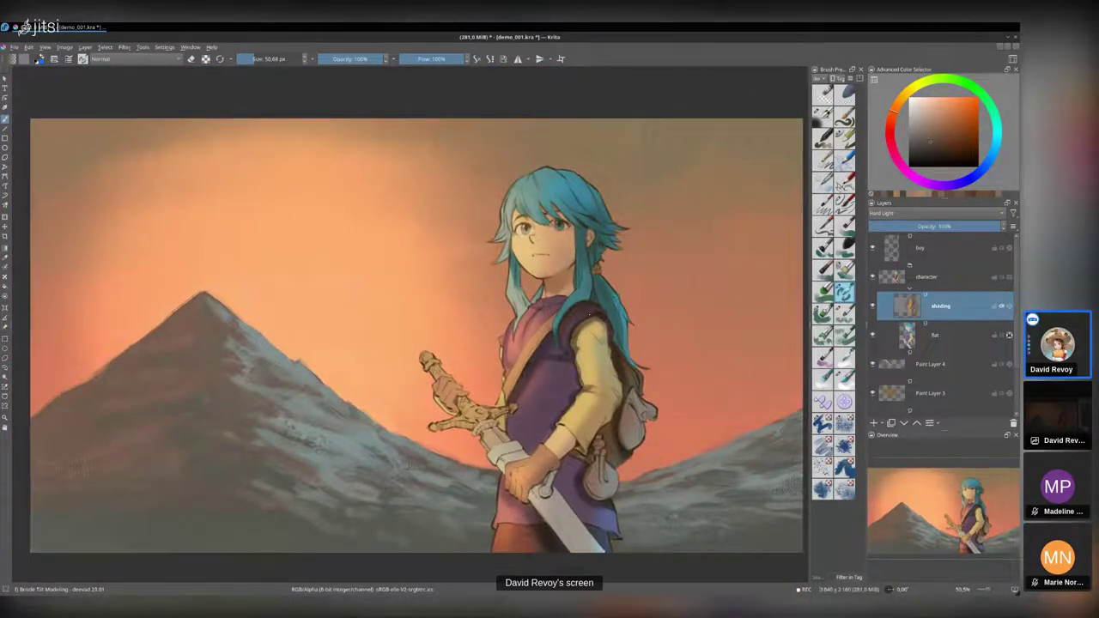
- Touch up the shoulder edge, switch to the Block Brush Glazing preset and glaze a shadow over the upper sleeve
{"action": "left_click", "coordinate": [601, 317], "text": "ctrl"}
{"action": "mouse_move", "coordinate": [587, 326]}
{"action": "left_mouse_down"}
{"action": "mouse_move", "coordinate": [599, 318]}
{"action": "mouse_move", "coordinate": [584, 338]}
{"action": "mouse_move", "coordinate": [592, 328]}
{"action": "left_mouse_up"}
{"action": "left_click", "coordinate": [844, 226]}
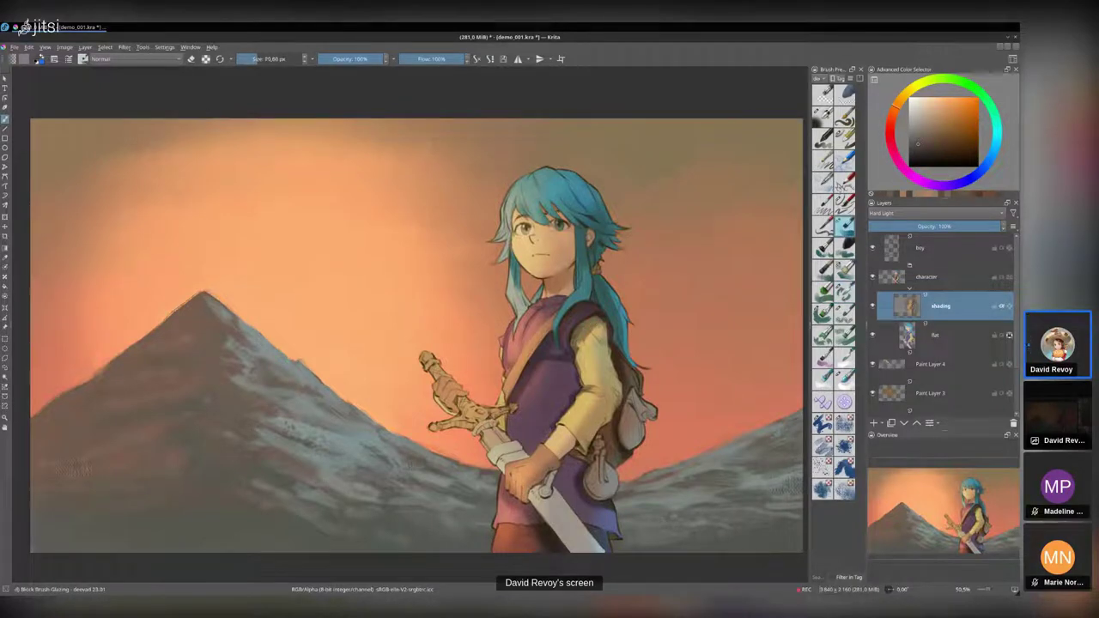
{"action": "mouse_move", "coordinate": [592, 333]}
{"action": "left_mouse_down"}
{"action": "mouse_move", "coordinate": [581, 355]}
{"action": "mouse_move", "coordinate": [590, 362]}
{"action": "mouse_move", "coordinate": [590, 349]}
{"action": "mouse_move", "coordinate": [581, 359]}
{"action": "mouse_move", "coordinate": [584, 372]}
{"action": "mouse_move", "coordinate": [595, 353]}
{"action": "mouse_move", "coordinate": [591, 366]}
{"action": "left_mouse_up"}
{"action": "left_click", "coordinate": [601, 350], "text": "ctrl"}
{"action": "left_click", "coordinate": [590, 331], "text": "ctrl"}
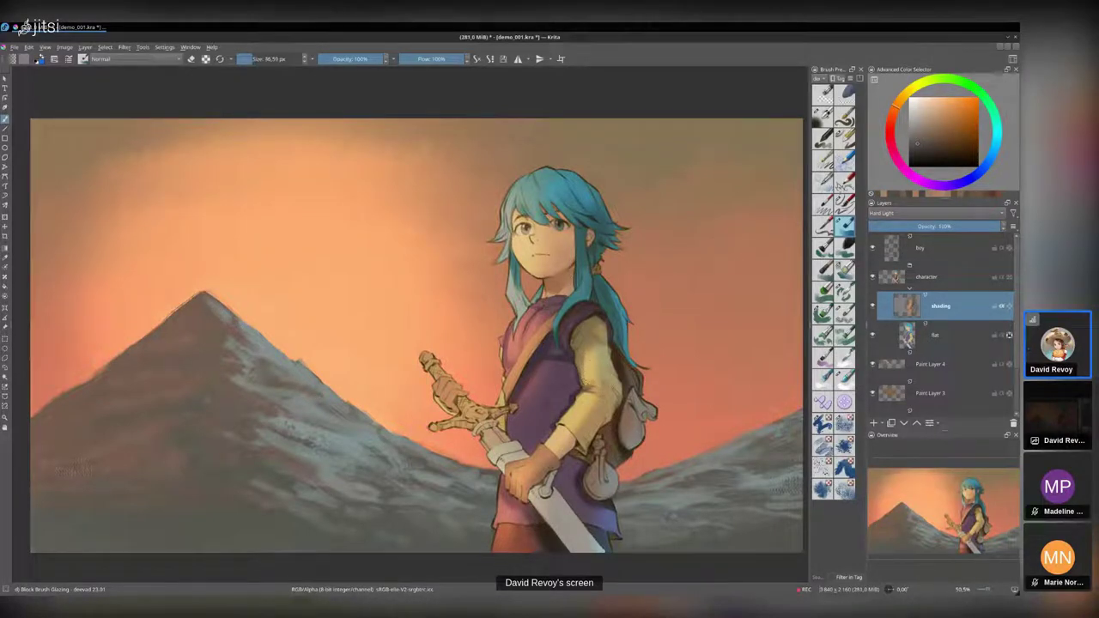
- Sample sleeve tones and extend the glazed shadow across the upper arm down to the elbow, reducing the brush to about 54 px
{"action": "left_click", "coordinate": [589, 333], "text": "ctrl"}
{"action": "mouse_move", "coordinate": [589, 347]}
{"action": "left_mouse_down"}
{"action": "mouse_move", "coordinate": [592, 361]}
{"action": "mouse_move", "coordinate": [617, 357]}
{"action": "left_mouse_up"}
{"action": "left_click", "coordinate": [614, 375], "text": "ctrl"}
{"action": "left_click_drag", "start_coordinate": [605, 340], "coordinate": [614, 391]}
{"action": "key", "text": "bracketleft"}
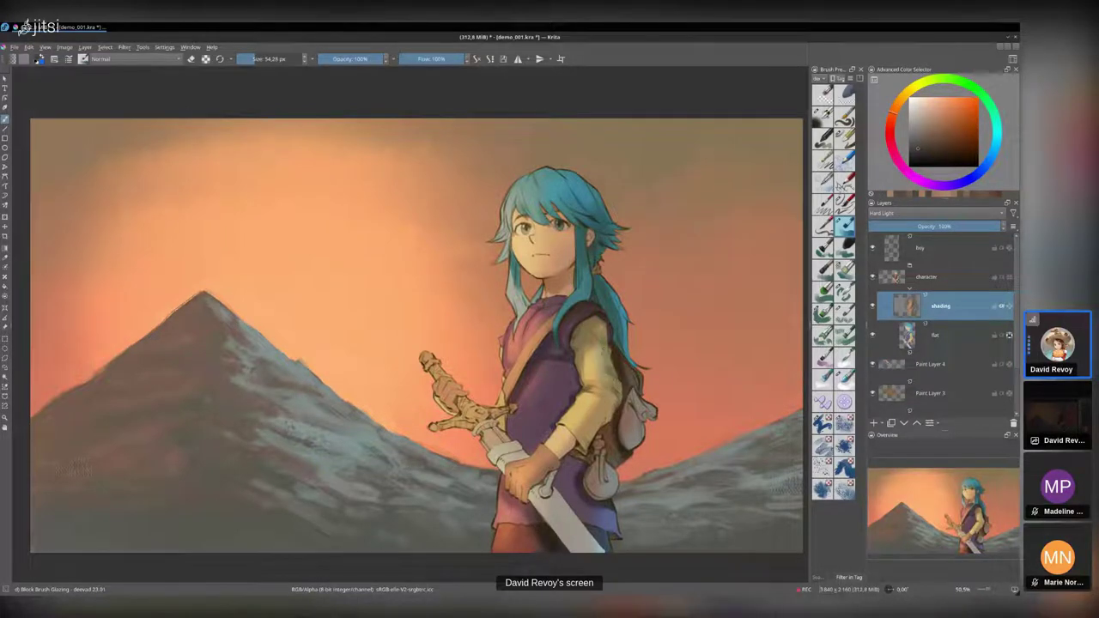
- Glaze shadows down the tunic's front at about 68 px and darken the hair and side locks at about 45 px
{"action": "mouse_move", "coordinate": [604, 344]}
{"action": "left_mouse_down"}
{"action": "mouse_move", "coordinate": [601, 329]}
{"action": "mouse_move", "coordinate": [607, 372]}
{"action": "mouse_move", "coordinate": [566, 358]}
{"action": "left_mouse_up"}
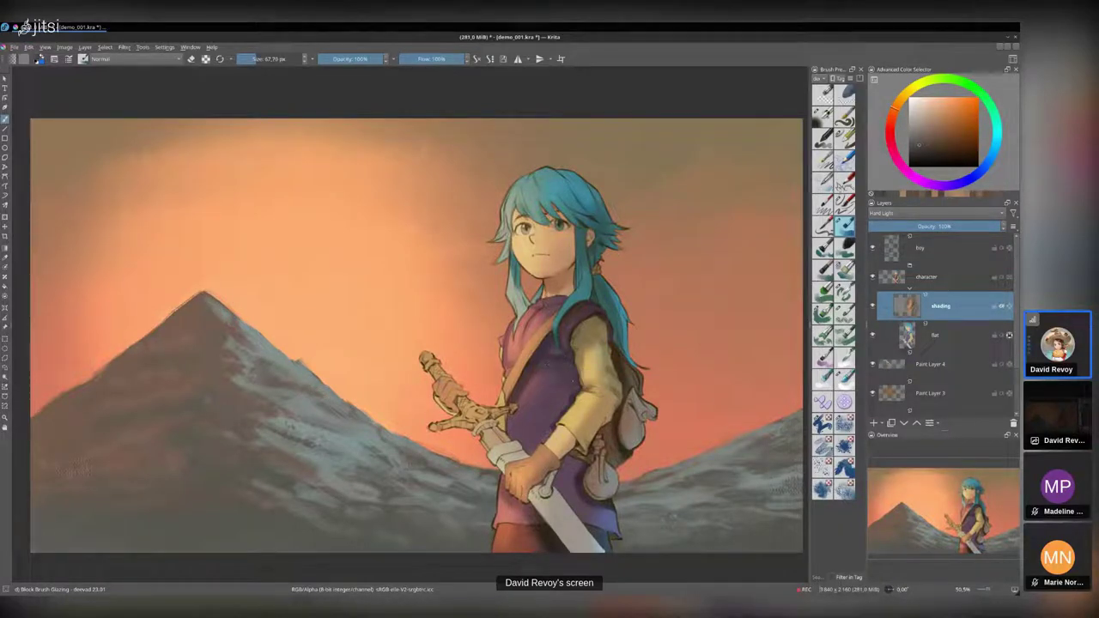
{"action": "mouse_move", "coordinate": [570, 387]}
{"action": "left_mouse_down"}
{"action": "mouse_move", "coordinate": [553, 421]}
{"action": "mouse_move", "coordinate": [534, 442]}
{"action": "left_mouse_up"}
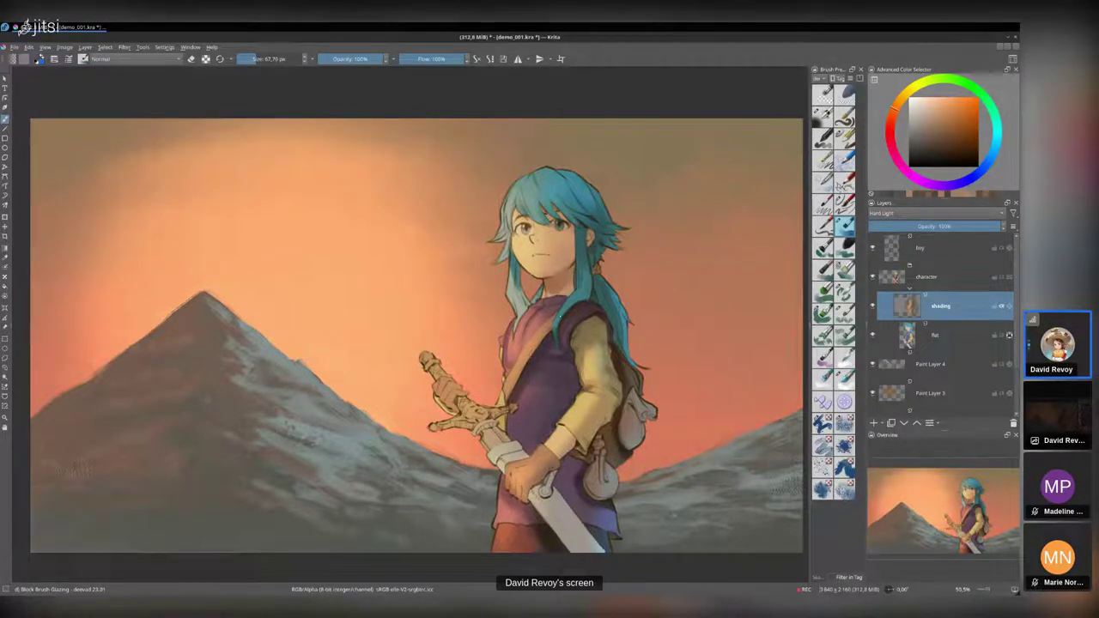
{"action": "left_click_drag", "start_coordinate": [587, 235], "coordinate": [616, 268]}
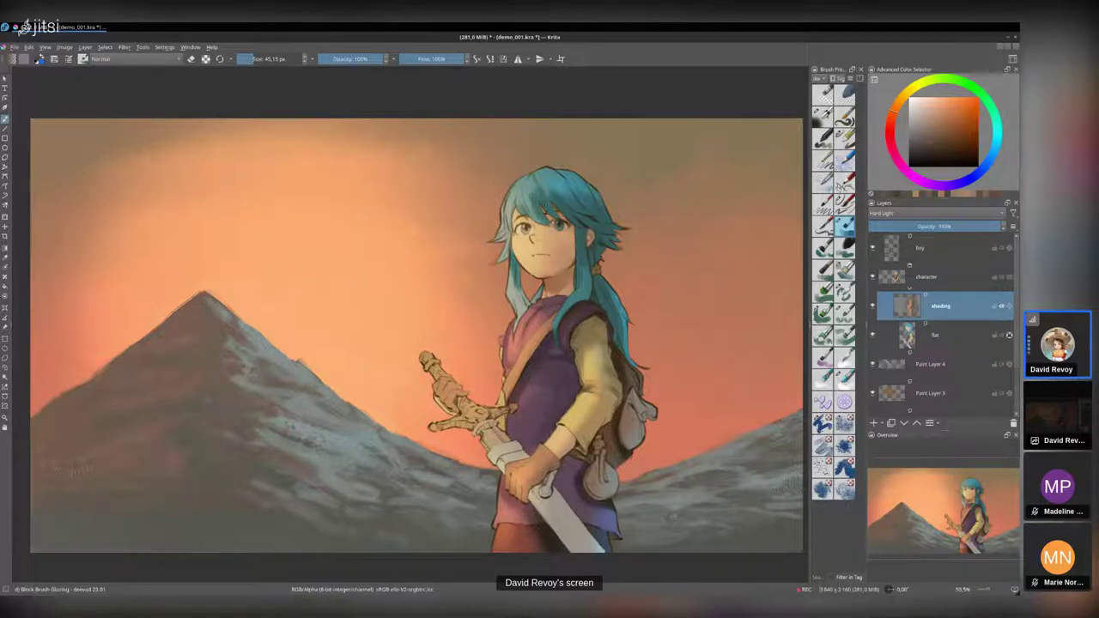
{"action": "left_click_drag", "start_coordinate": [519, 197], "coordinate": [505, 255]}
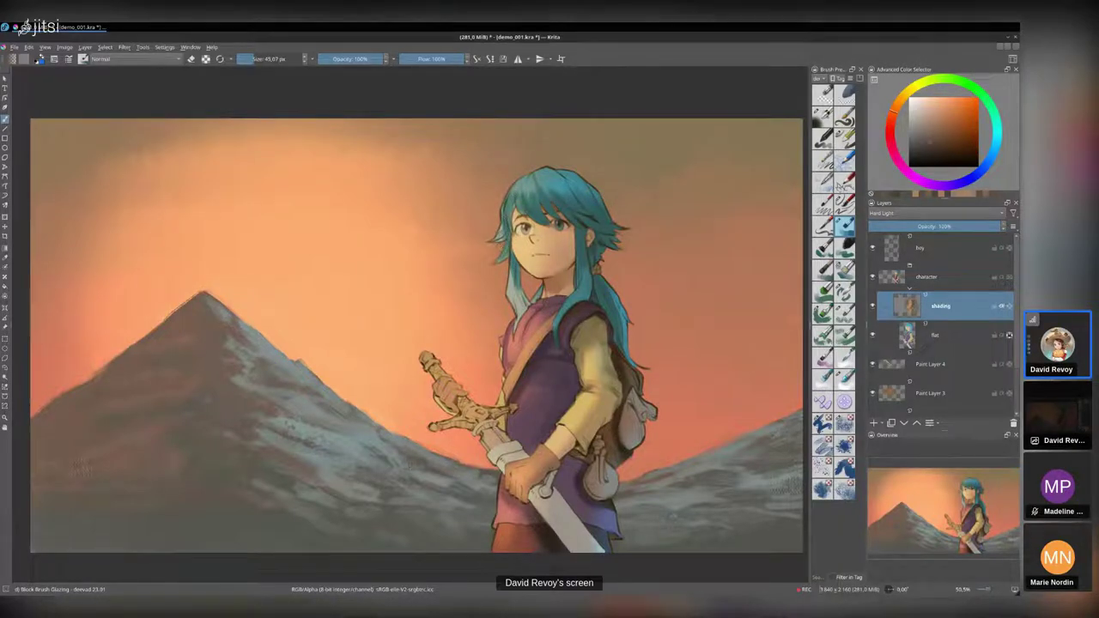
- Sample a skin shading tone and glaze the forehead and eye area below the fringe, undoing the stroke down the cheek
{"action": "mouse_move", "coordinate": [564, 227]}
{"action": "left_mouse_down"}
{"action": "mouse_move", "coordinate": [576, 260]}
{"action": "mouse_move", "coordinate": [534, 217]}
{"action": "left_mouse_up"}
{"action": "left_click", "coordinate": [534, 217], "text": "ctrl"}
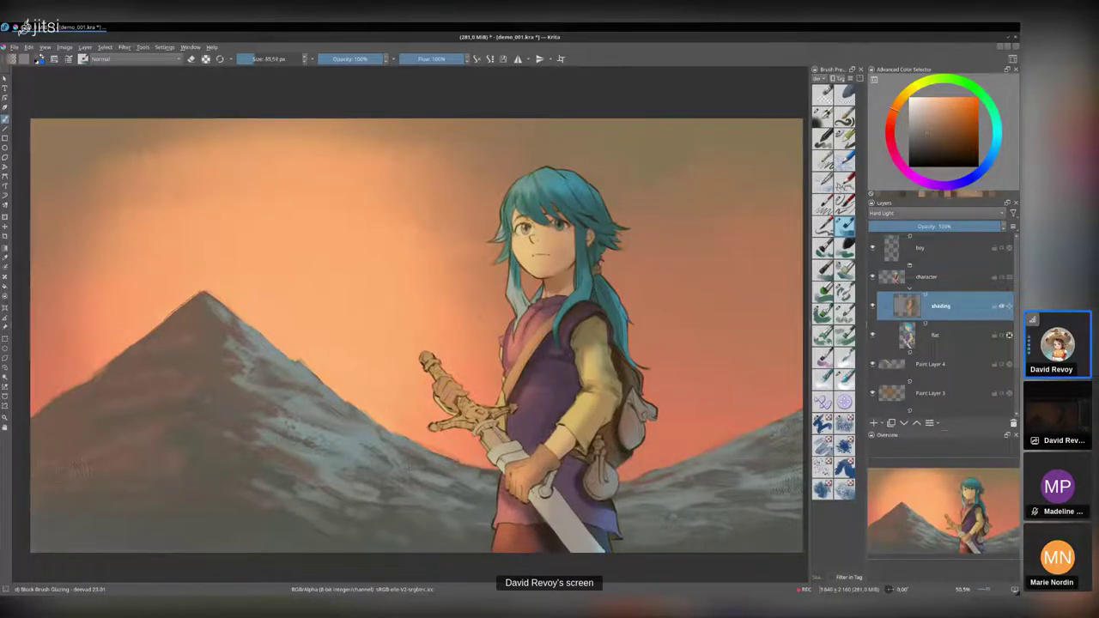
{"action": "key", "text": "bracketright"}
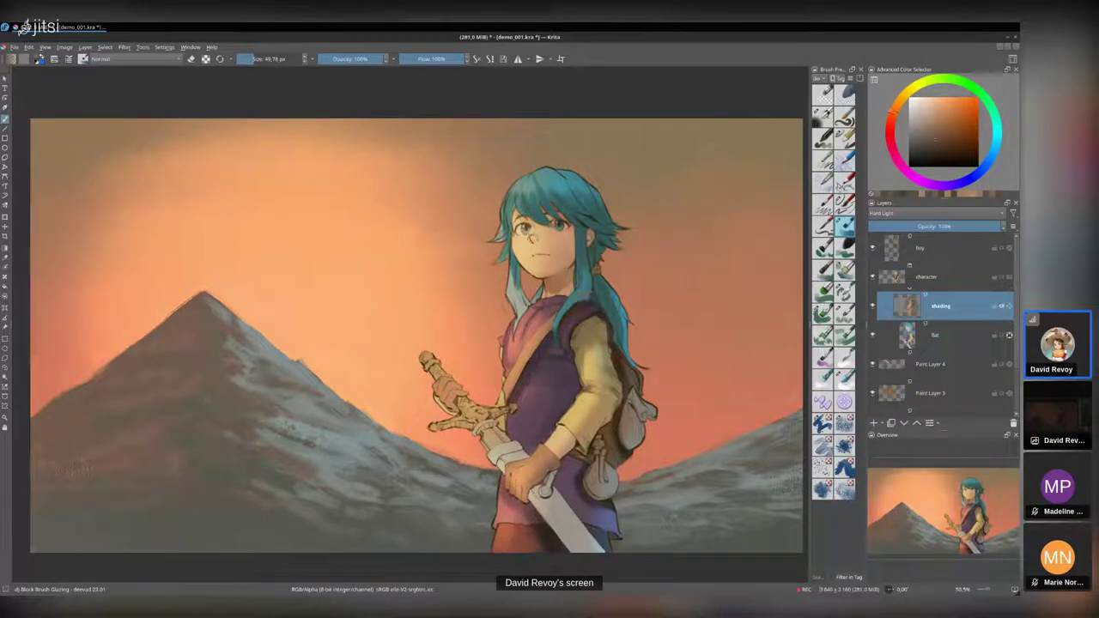
{"action": "key", "text": "bracketleft"}
{"action": "left_click_drag", "start_coordinate": [516, 209], "coordinate": [522, 266]}
{"action": "key", "text": "ctrl+z"}
{"action": "left_click_drag", "start_coordinate": [524, 218], "coordinate": [537, 227]}
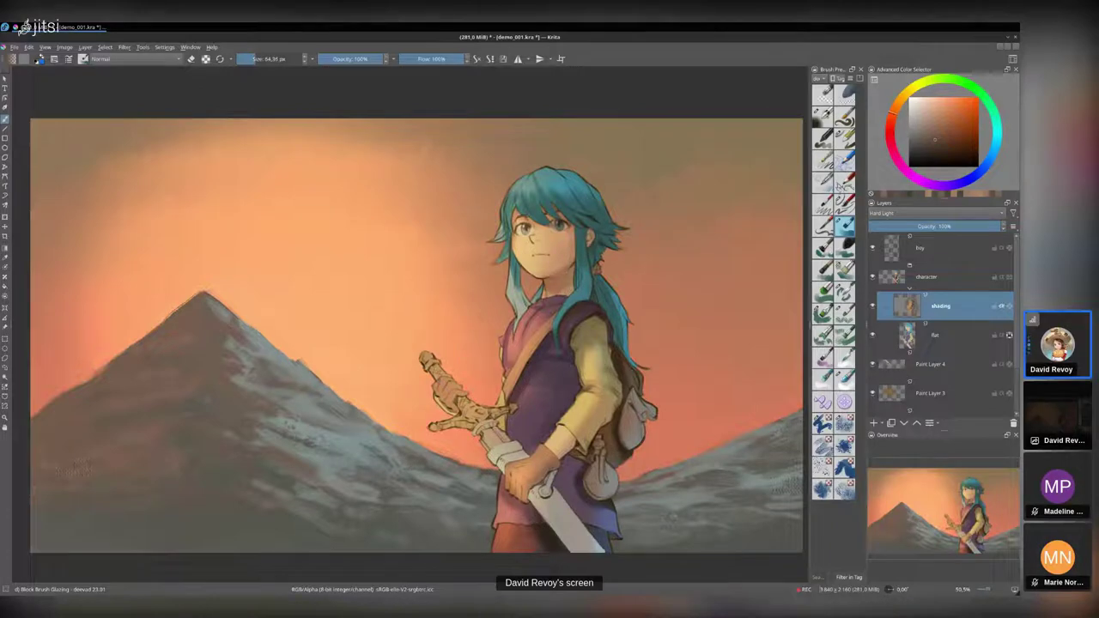
- Sample face tones, undo the last stroke and glaze a shadow down the far side of the face at about 48 px
{"action": "left_click", "coordinate": [520, 244], "text": "ctrl"}
{"action": "left_click_drag", "start_coordinate": [526, 246], "coordinate": [518, 243], "text": "shift"}
{"action": "key", "text": "ctrl+z"}
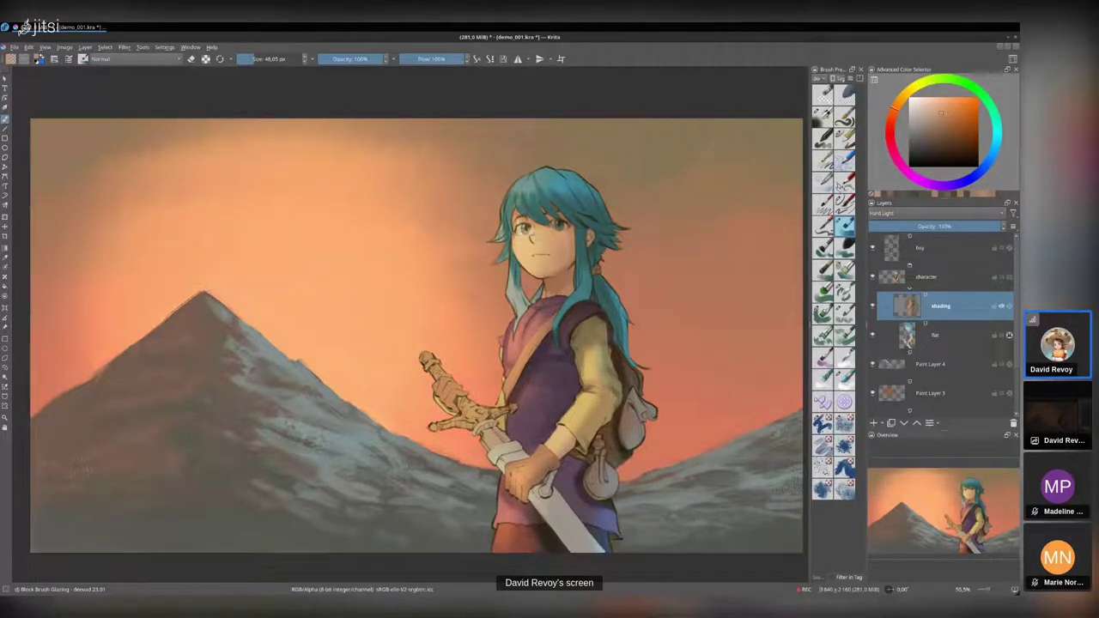
{"action": "left_click", "coordinate": [567, 254], "text": "ctrl"}
{"action": "left_click_drag", "start_coordinate": [567, 236], "coordinate": [565, 249]}
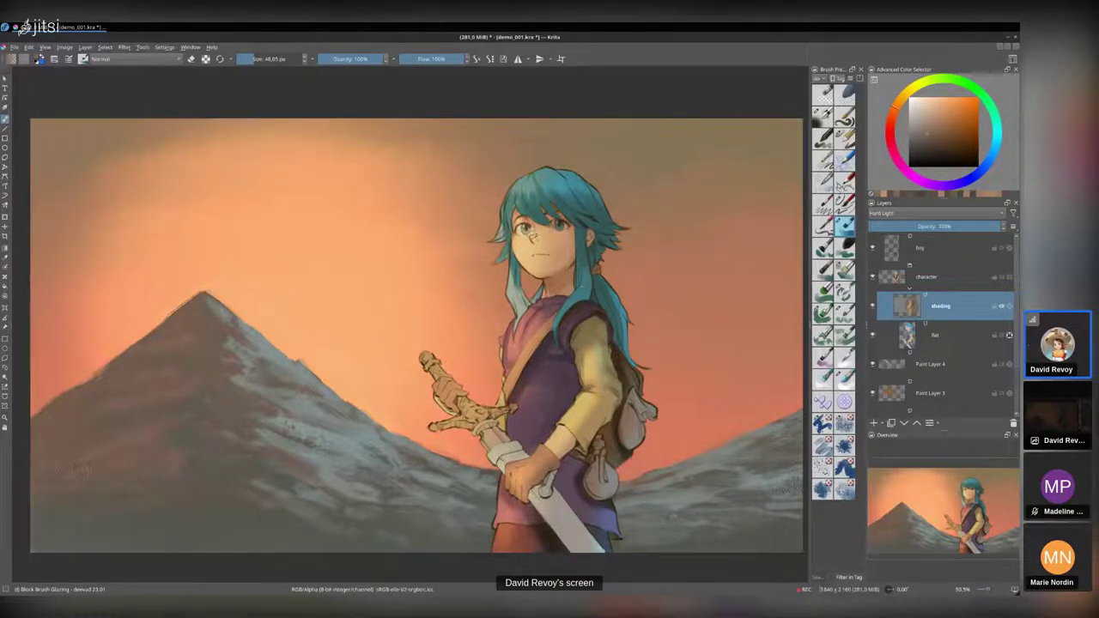
- Sample collar tones, glaze the collar at about 42 px and brush warm light onto the upper sleeve at about 61 px
{"action": "left_click", "coordinate": [581, 304], "text": "ctrl"}
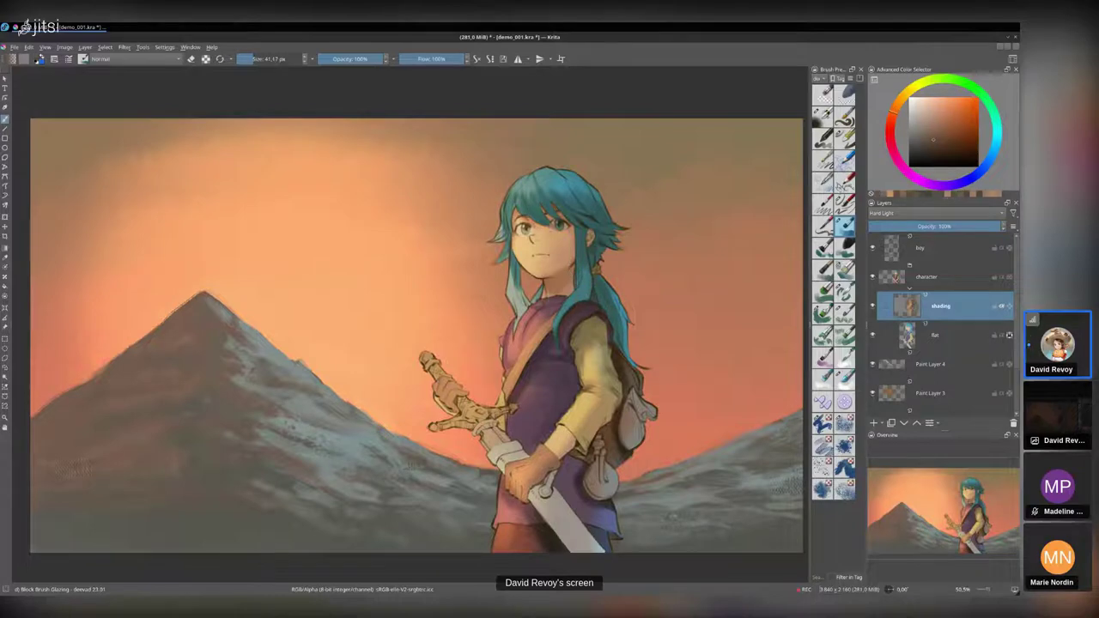
{"action": "scroll", "coordinate": [605, 247], "scroll_direction": "down", "scroll_amount": 1}
{"action": "left_click", "coordinate": [550, 302], "text": "ctrl"}
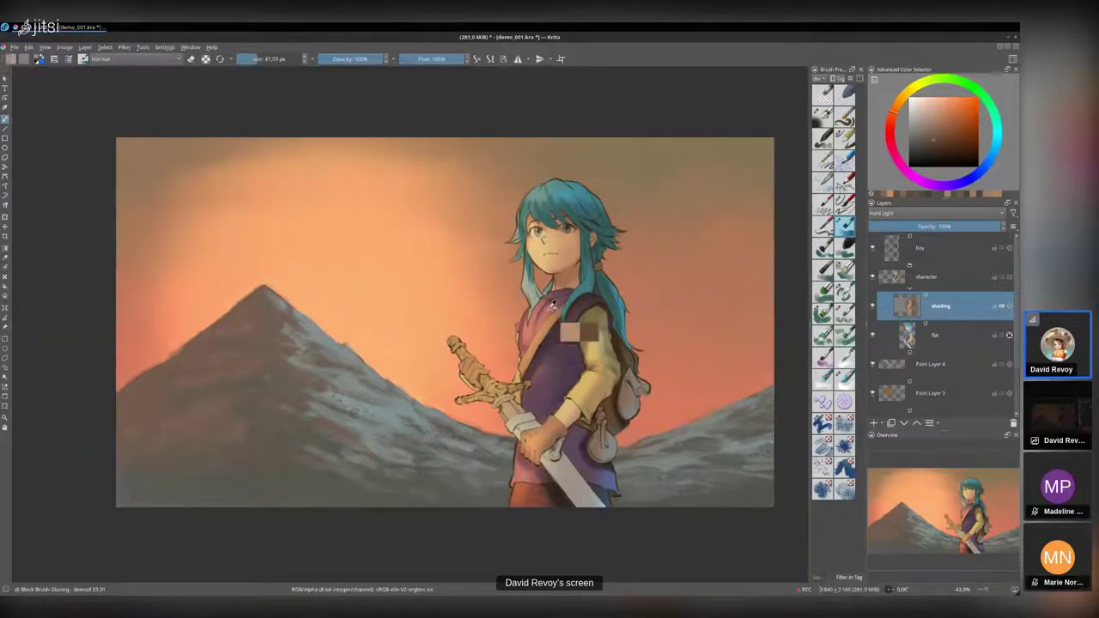
{"action": "left_click_drag", "start_coordinate": [551, 303], "coordinate": [557, 303]}
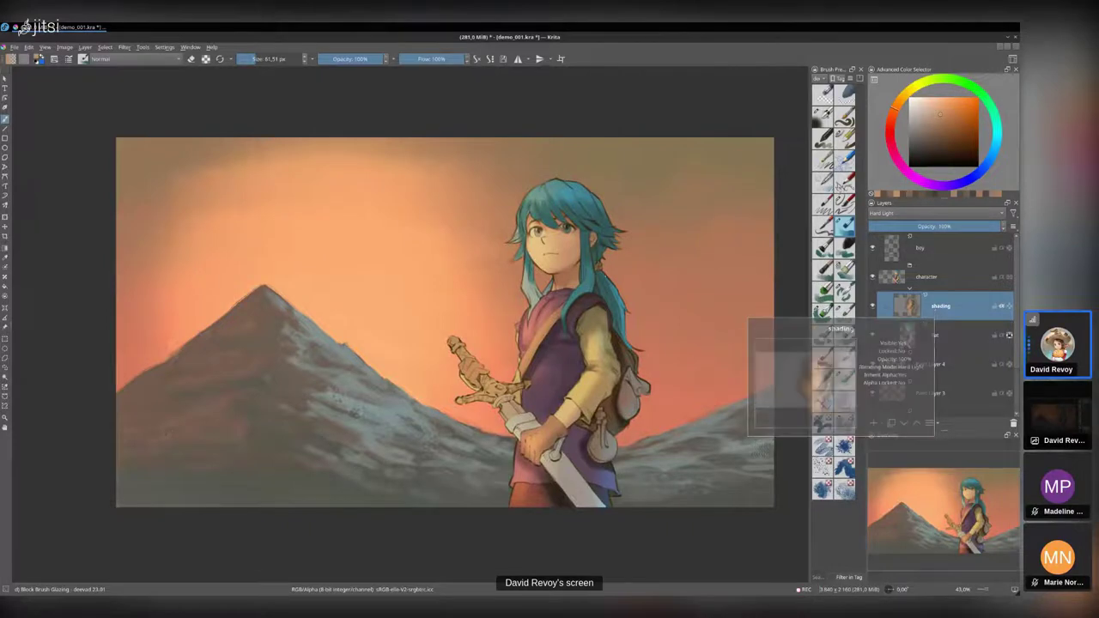
{"action": "left_click_drag", "start_coordinate": [594, 338], "coordinate": [592, 347]}
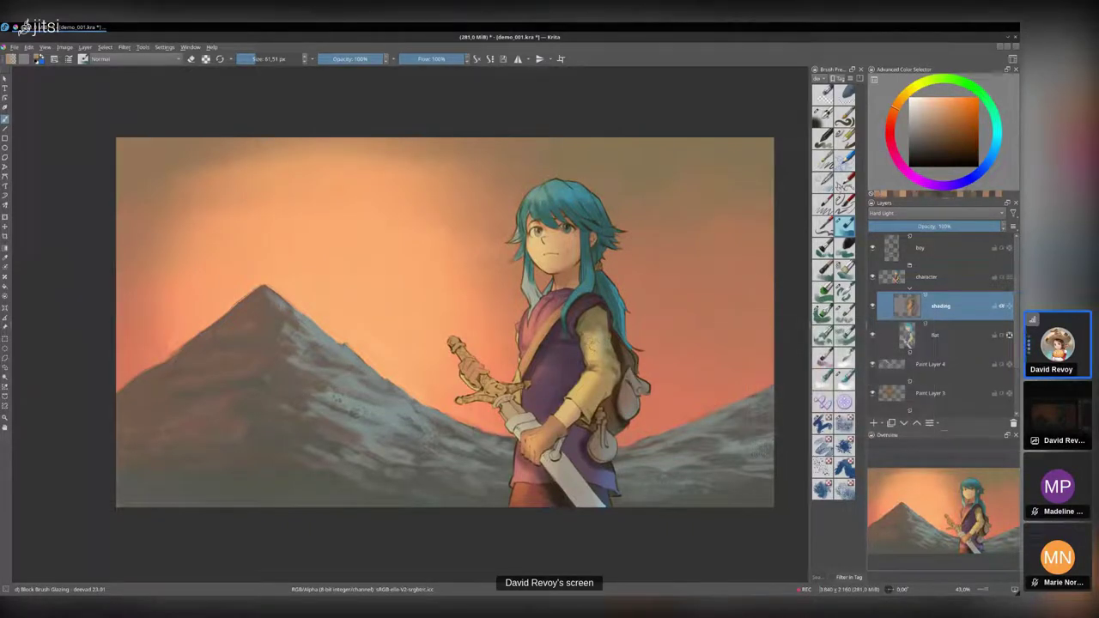
- Glaze warm light over the tunic's front at about 84 px and blend sampled tunic tones into it at about 64 px
{"action": "key", "text": "bracketleft"}
{"action": "key", "text": "bracketleft"}
{"action": "key", "text": "bracketleft"}
{"action": "key", "text": "bracketleft"}
{"action": "key", "text": "bracketleft"}
{"action": "key", "text": "bracketleft"}
{"action": "key", "text": "bracketleft"}
{"action": "key", "text": "bracketleft"}
{"action": "key", "text": "bracketleft"}
{"action": "key", "text": "bracketleft"}
{"action": "mouse_move", "coordinate": [522, 324]}
{"action": "left_mouse_down"}
{"action": "mouse_move", "coordinate": [546, 383]}
{"action": "mouse_move", "coordinate": [554, 366]}
{"action": "mouse_move", "coordinate": [545, 386]}
{"action": "left_mouse_up"}
{"action": "left_click", "coordinate": [549, 366], "text": "ctrl"}
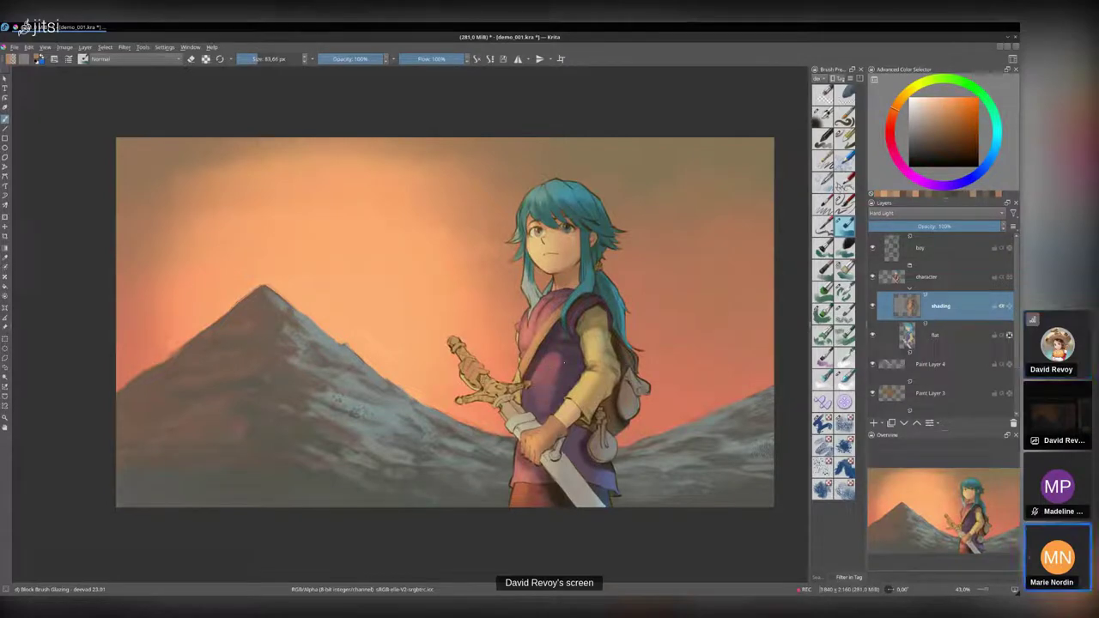
{"action": "left_click", "coordinate": [562, 368], "text": "ctrl"}
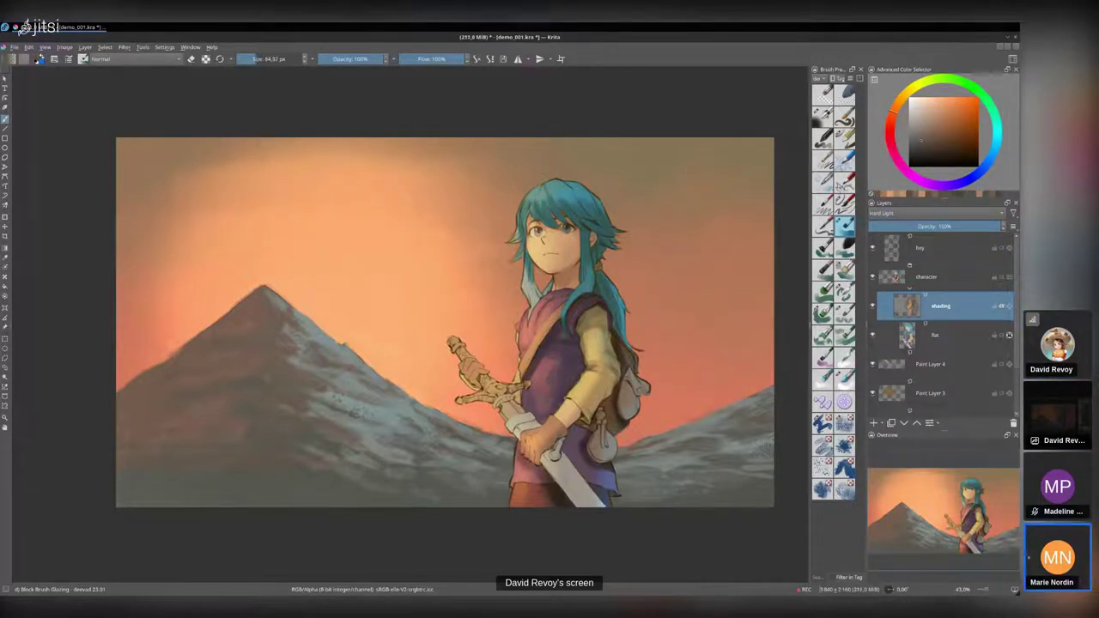
{"action": "left_click_drag", "start_coordinate": [533, 375], "coordinate": [543, 392]}
- Sample a sleeve tone, glaze the upper sleeve and forearm with a broad brush, and save the document
{"action": "left_click", "coordinate": [595, 327], "text": "ctrl"}
{"action": "left_click_drag", "start_coordinate": [594, 335], "coordinate": [591, 355]}
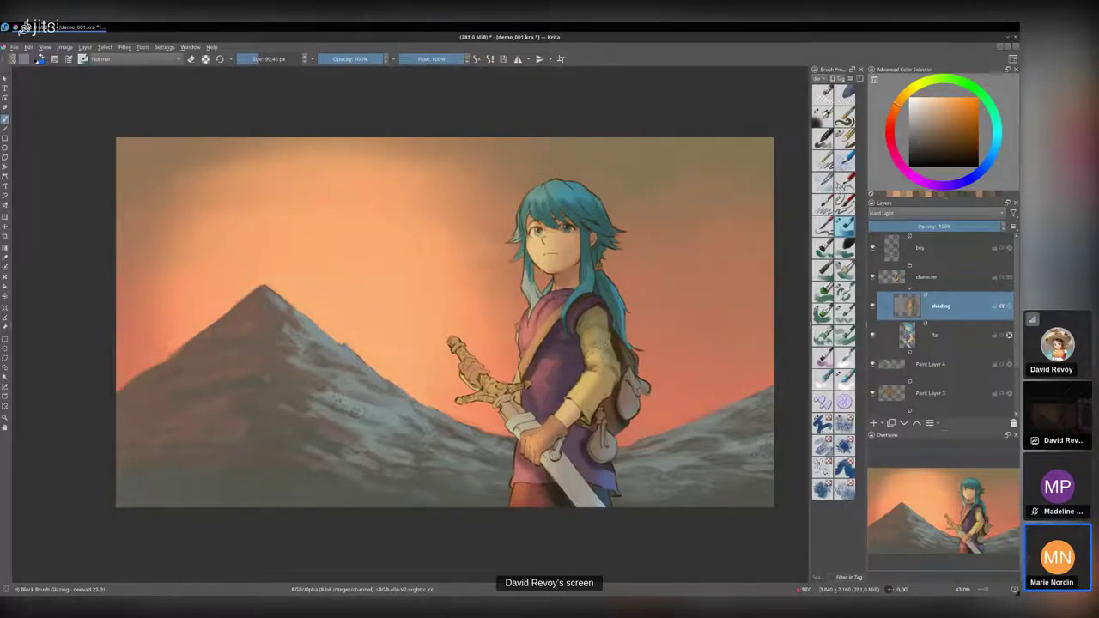
{"action": "left_click_drag", "start_coordinate": [594, 401], "coordinate": [580, 409]}
{"action": "key", "text": "ctrl+s"}
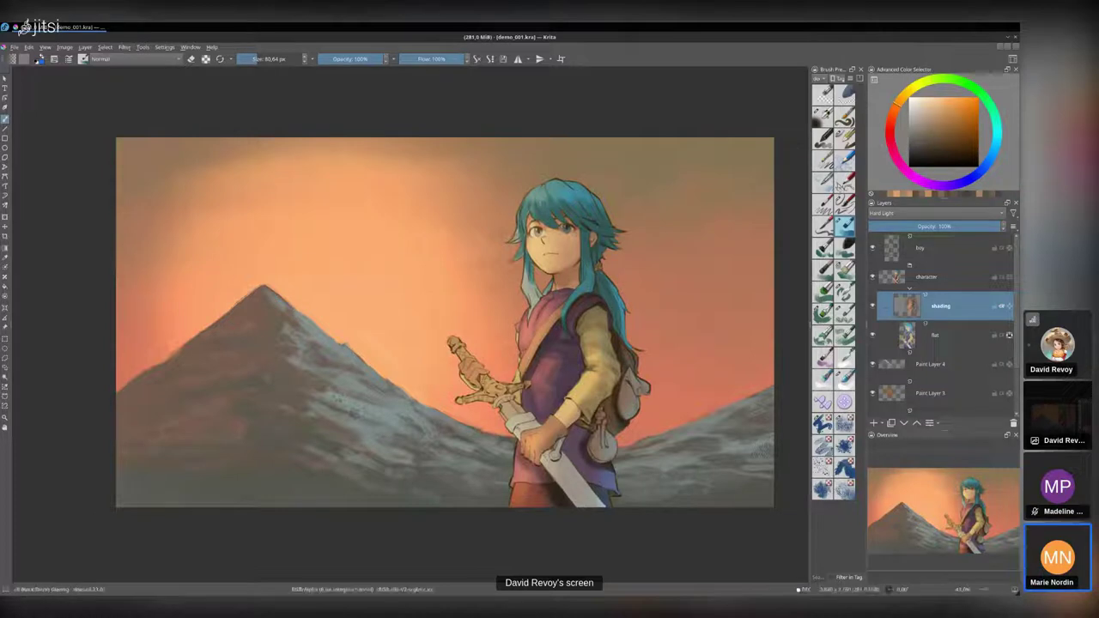
- Choose a dark, muted orange-brown and glaze shadows on the neck and the hair beside the ear
{"action": "left_click", "coordinate": [589, 240], "text": "ctrl"}
{"action": "left_click", "coordinate": [924, 144]}
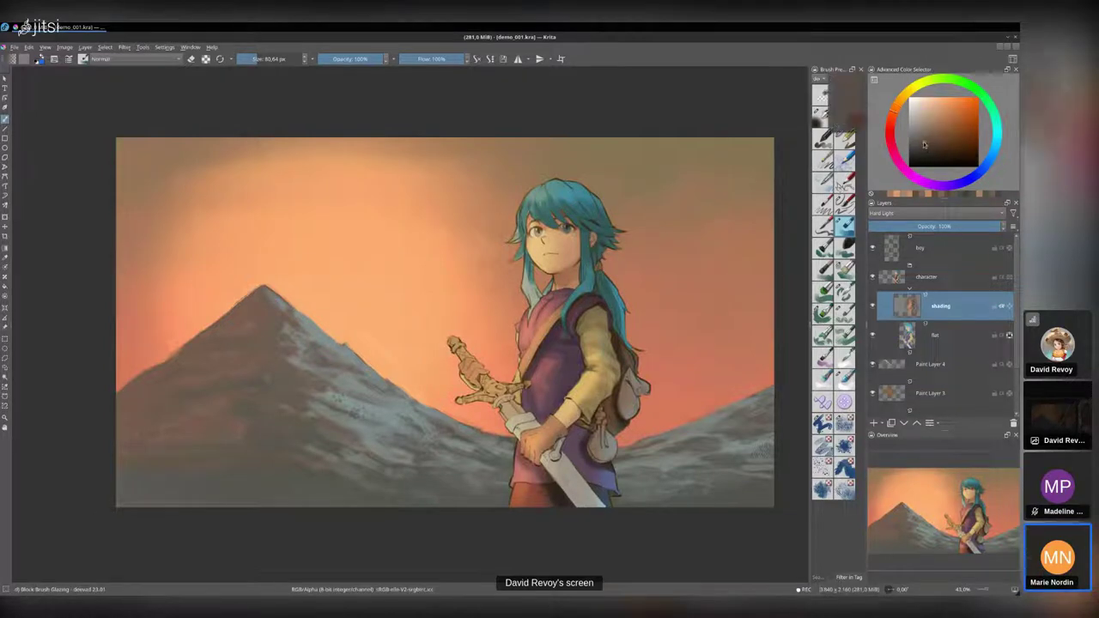
{"action": "left_click", "coordinate": [894, 108]}
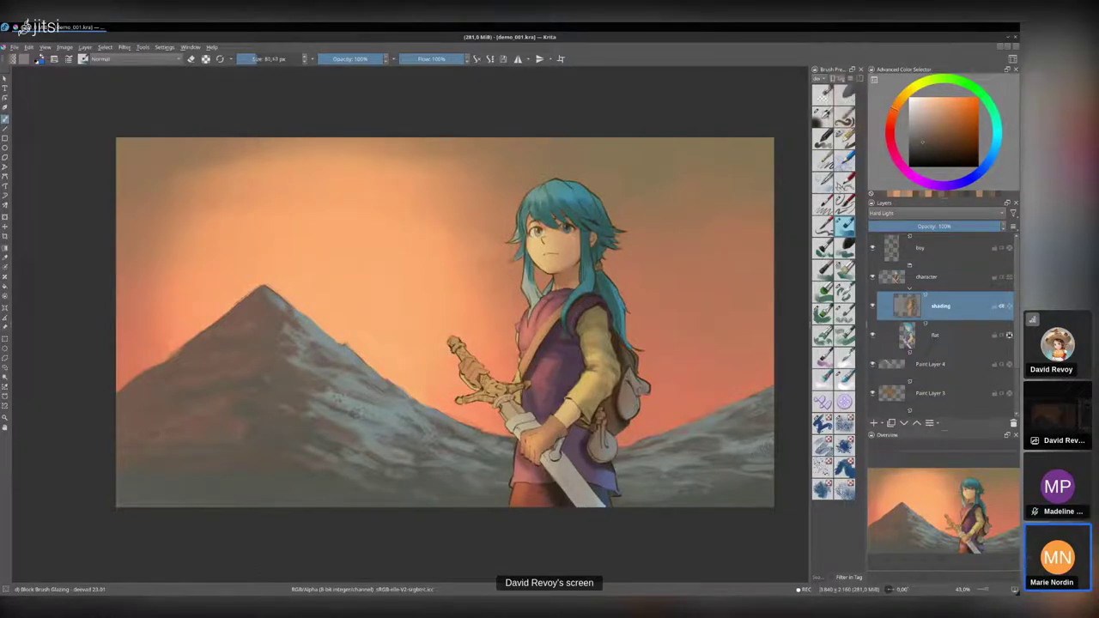
{"action": "left_click_drag", "start_coordinate": [570, 266], "coordinate": [568, 274]}
{"action": "left_click", "coordinate": [916, 139]}
{"action": "left_click_drag", "start_coordinate": [600, 234], "coordinate": [599, 234]}
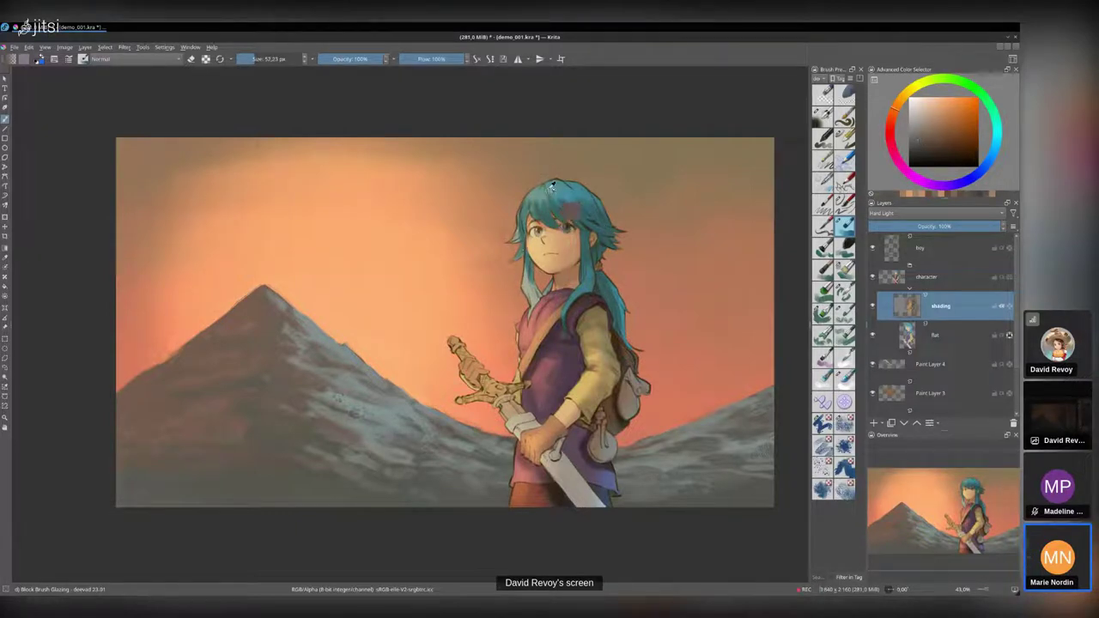
- Choose a light warm yellow-orange and glaze a thin highlight along the sun-facing edge of the hair and side lock at about 31 px
{"action": "left_click", "coordinate": [934, 126]}
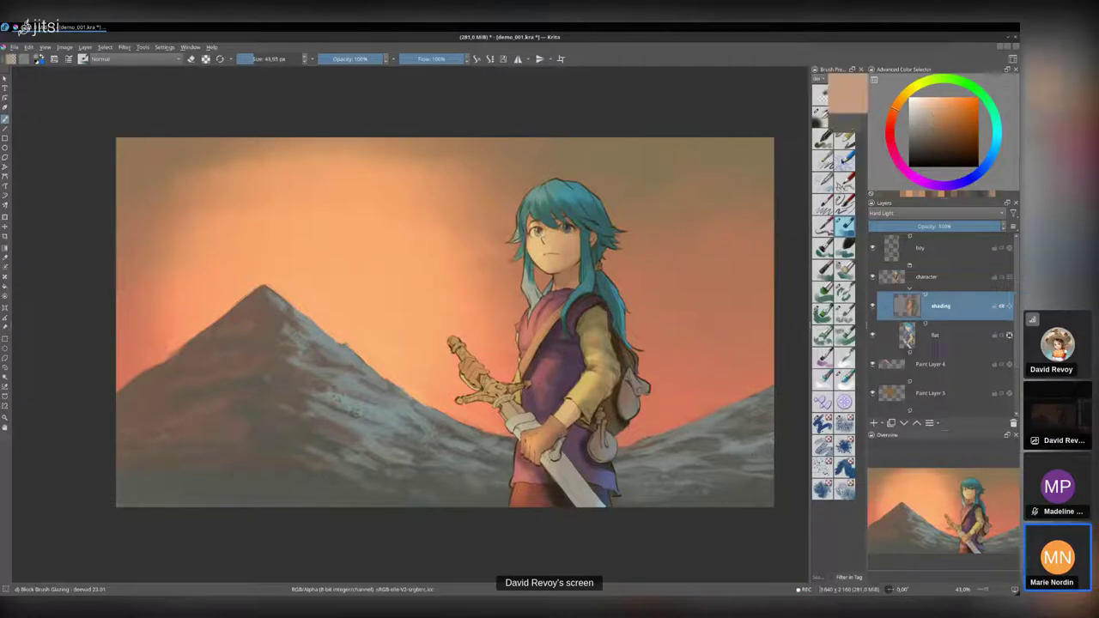
{"action": "left_click", "coordinate": [932, 113]}
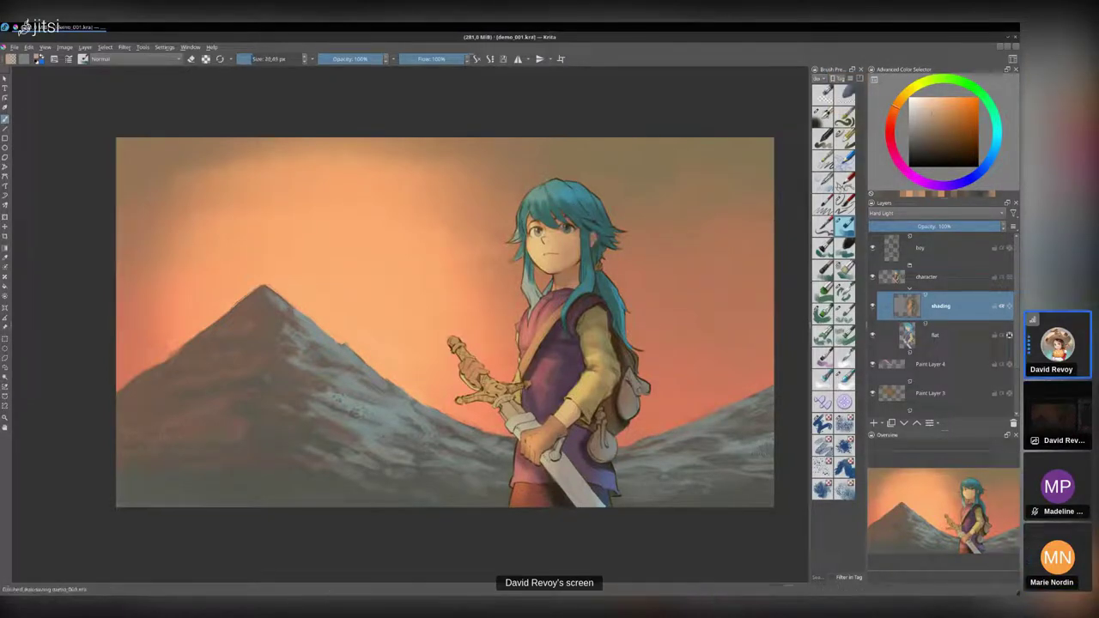
{"action": "left_click_drag", "start_coordinate": [526, 201], "coordinate": [518, 217]}
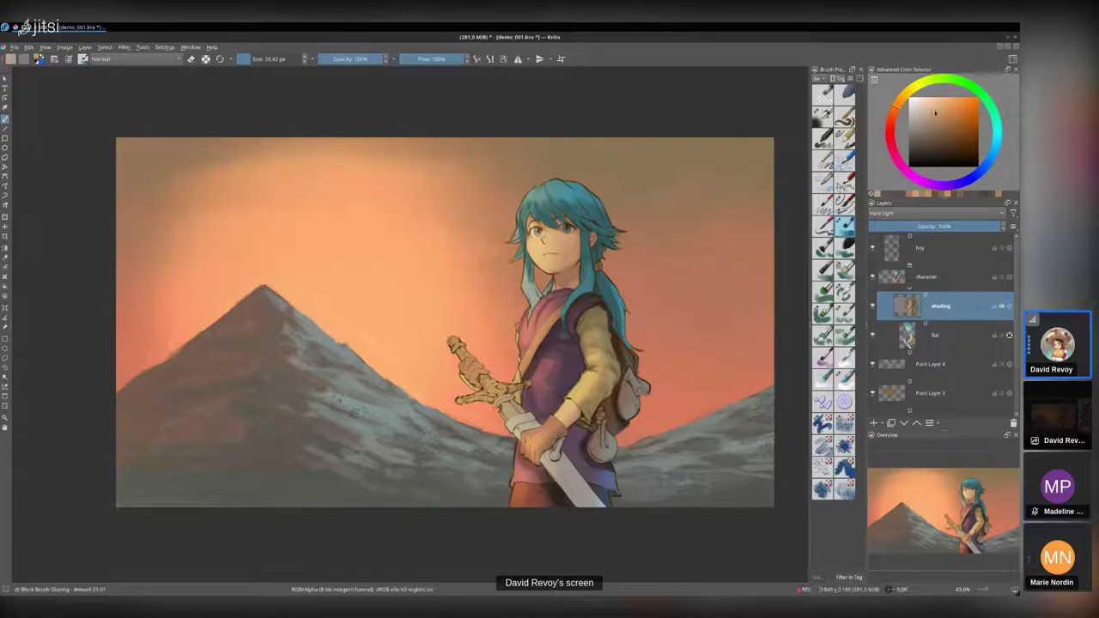
{"action": "left_click", "coordinate": [935, 105]}
{"action": "left_click", "coordinate": [898, 103]}
{"action": "mouse_move", "coordinate": [527, 197]}
{"action": "left_mouse_down"}
{"action": "mouse_move", "coordinate": [538, 188]}
{"action": "mouse_move", "coordinate": [517, 230]}
{"action": "mouse_move", "coordinate": [526, 288]}
{"action": "left_mouse_up"}
{"action": "key", "text": "bracketleft"}
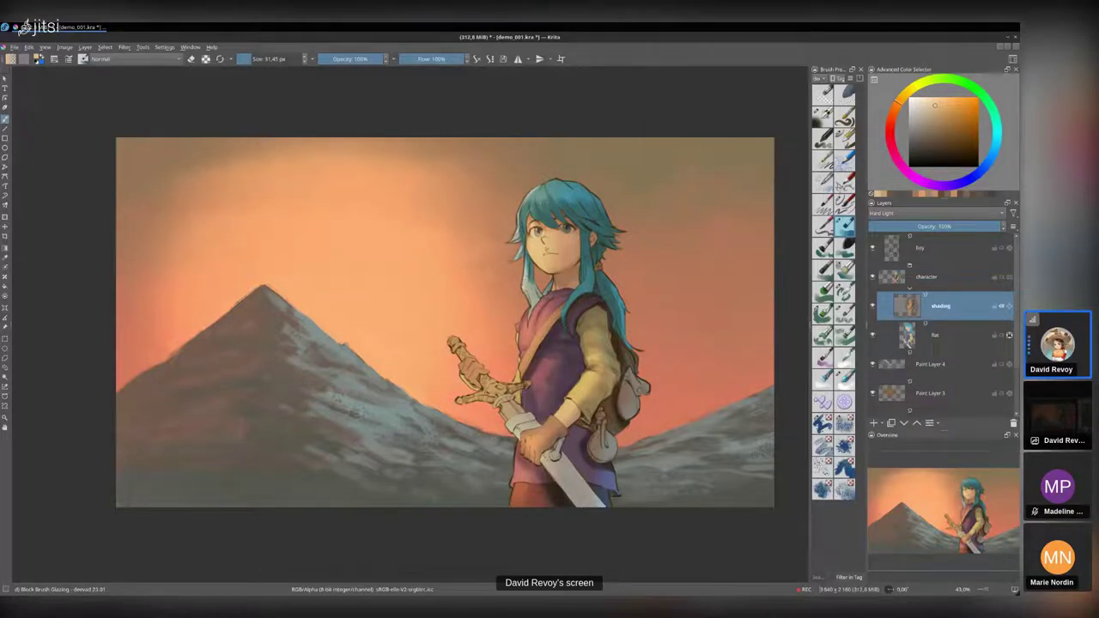
- Sample a dark tone beside the ear and glaze the sun-side lock, collar and tunic edge down to the sword guard
{"action": "left_click", "coordinate": [596, 232], "text": "ctrl"}
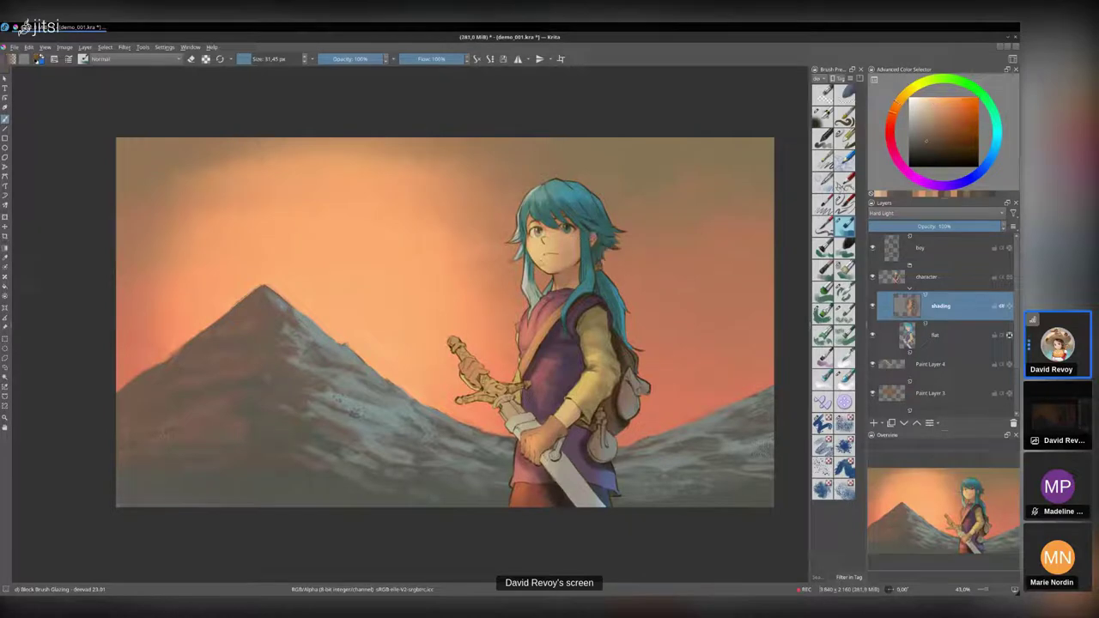
{"action": "mouse_move", "coordinate": [527, 269]}
{"action": "left_mouse_down"}
{"action": "mouse_move", "coordinate": [536, 300]}
{"action": "mouse_move", "coordinate": [540, 285]}
{"action": "mouse_move", "coordinate": [529, 321]}
{"action": "left_mouse_up"}
{"action": "left_click_drag", "start_coordinate": [537, 304], "coordinate": [524, 333]}
{"action": "left_click_drag", "start_coordinate": [525, 326], "coordinate": [532, 400]}
- Enlarge the brush to about 68 px, glaze shadow over the tunic's chest and blend it down to the sword with a sampled tone
{"action": "key", "text": "bracketright"}
{"action": "left_click_drag", "start_coordinate": [552, 364], "coordinate": [542, 375]}
{"action": "mouse_move", "coordinate": [555, 336]}
{"action": "left_mouse_down"}
{"action": "mouse_move", "coordinate": [570, 391]}
{"action": "mouse_move", "coordinate": [548, 365]}
{"action": "mouse_move", "coordinate": [568, 350]}
{"action": "left_mouse_up"}
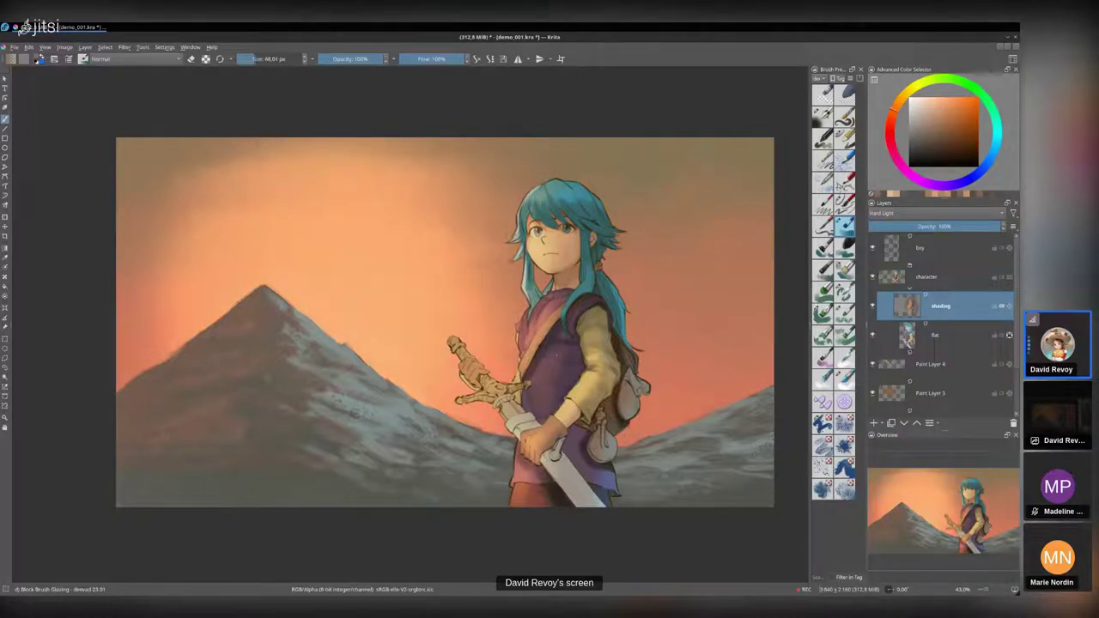
{"action": "left_click", "coordinate": [563, 367], "text": "ctrl"}
{"action": "mouse_move", "coordinate": [563, 366]}
{"action": "left_mouse_down"}
{"action": "mouse_move", "coordinate": [574, 367]}
{"action": "mouse_move", "coordinate": [528, 395]}
{"action": "left_mouse_up"}
- Reduce the brush to about 59 px and glaze shadows over the sword's guard, the blade's base and the gripping hand
{"action": "key", "text": "bracketleft"}
{"action": "key", "text": "bracketleft"}
{"action": "key", "text": "bracketleft"}
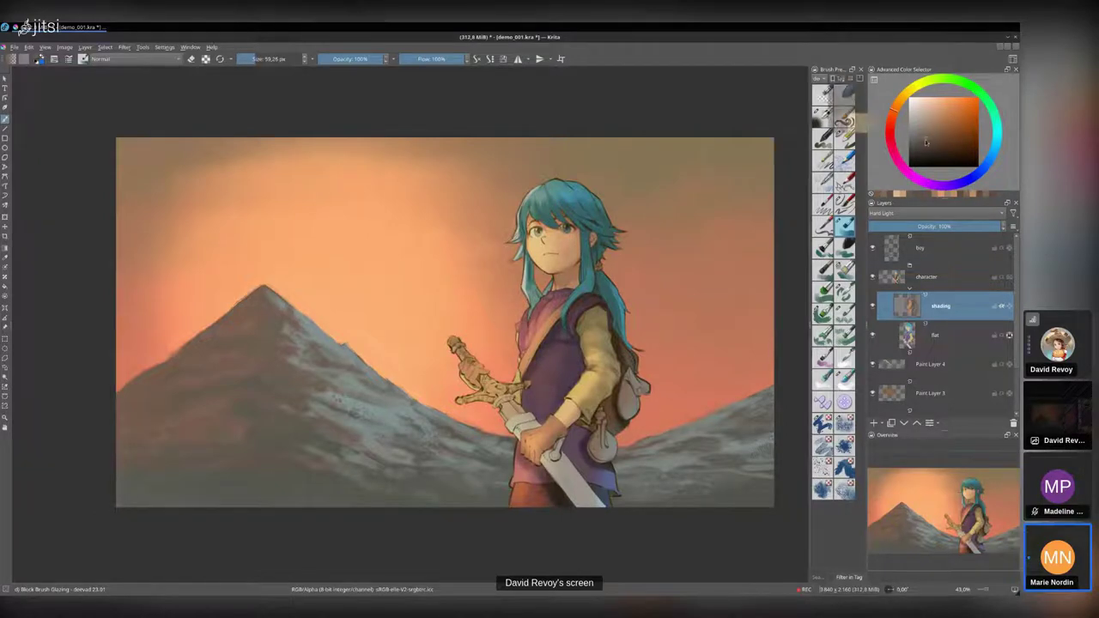
{"action": "mouse_move", "coordinate": [480, 376]}
{"action": "left_mouse_down"}
{"action": "mouse_move", "coordinate": [472, 371]}
{"action": "mouse_move", "coordinate": [517, 389]}
{"action": "left_mouse_up"}
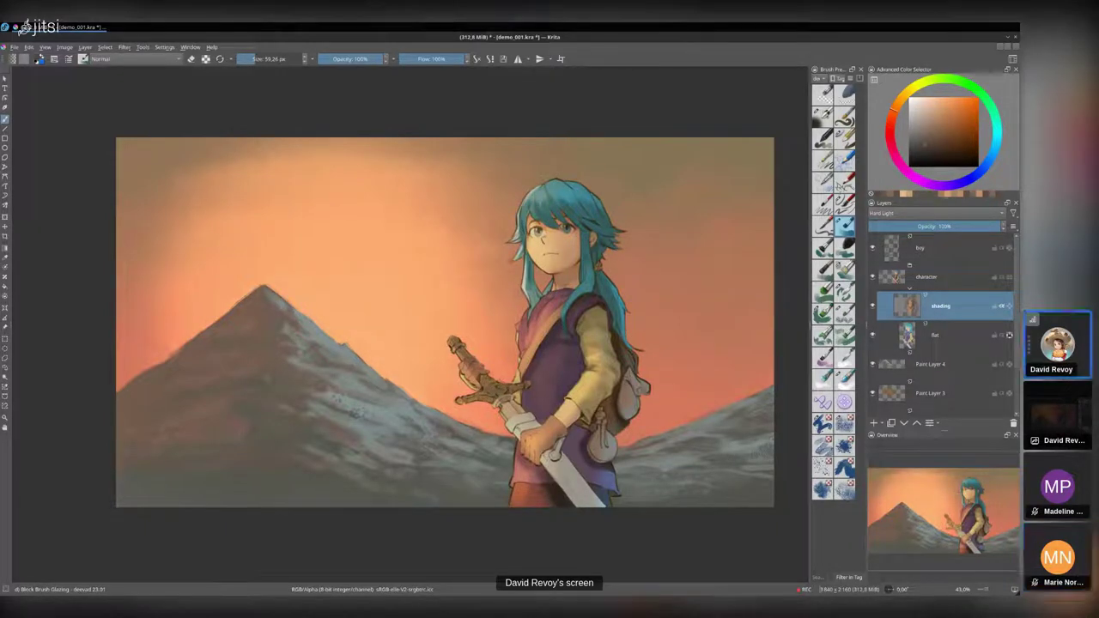
{"action": "mouse_move", "coordinate": [507, 398]}
{"action": "left_mouse_down"}
{"action": "mouse_move", "coordinate": [540, 434]}
{"action": "mouse_move", "coordinate": [540, 456]}
{"action": "left_mouse_up"}
{"action": "mouse_move", "coordinate": [534, 433]}
{"action": "left_mouse_down"}
{"action": "mouse_move", "coordinate": [532, 448]}
{"action": "mouse_move", "coordinate": [546, 433]}
{"action": "mouse_move", "coordinate": [567, 460]}
{"action": "left_mouse_up"}
- Refine the gripping hand's shading with sampled tones at about 55 px and 35 px, undoing and repainting the stroke along the lower fingers
{"action": "left_click", "coordinate": [553, 444], "text": "ctrl"}
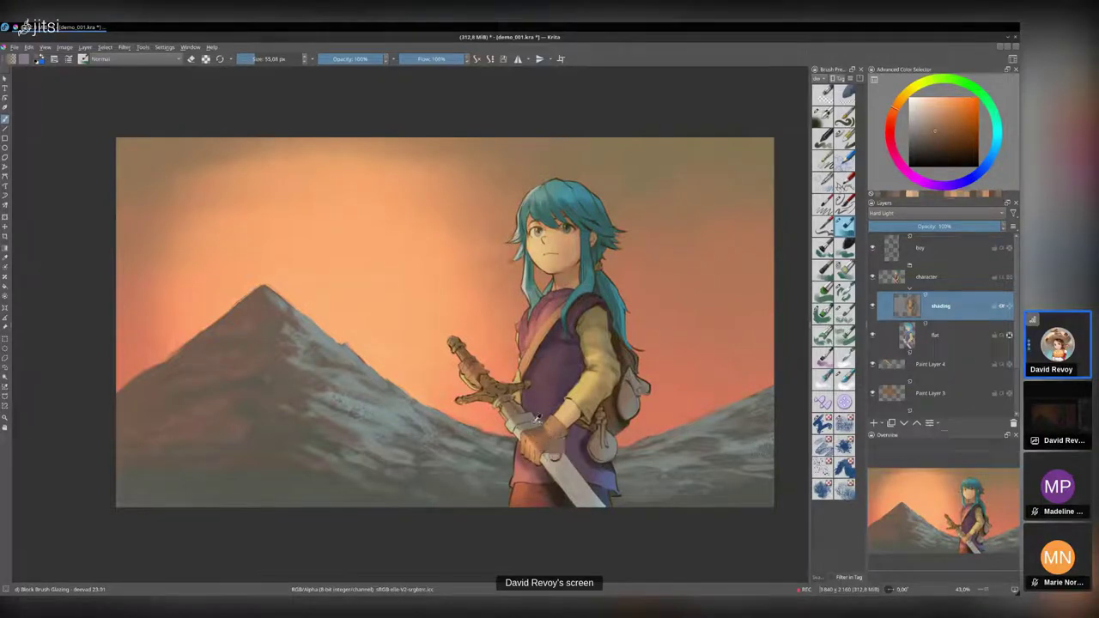
{"action": "left_click_drag", "start_coordinate": [536, 419], "coordinate": [552, 437]}
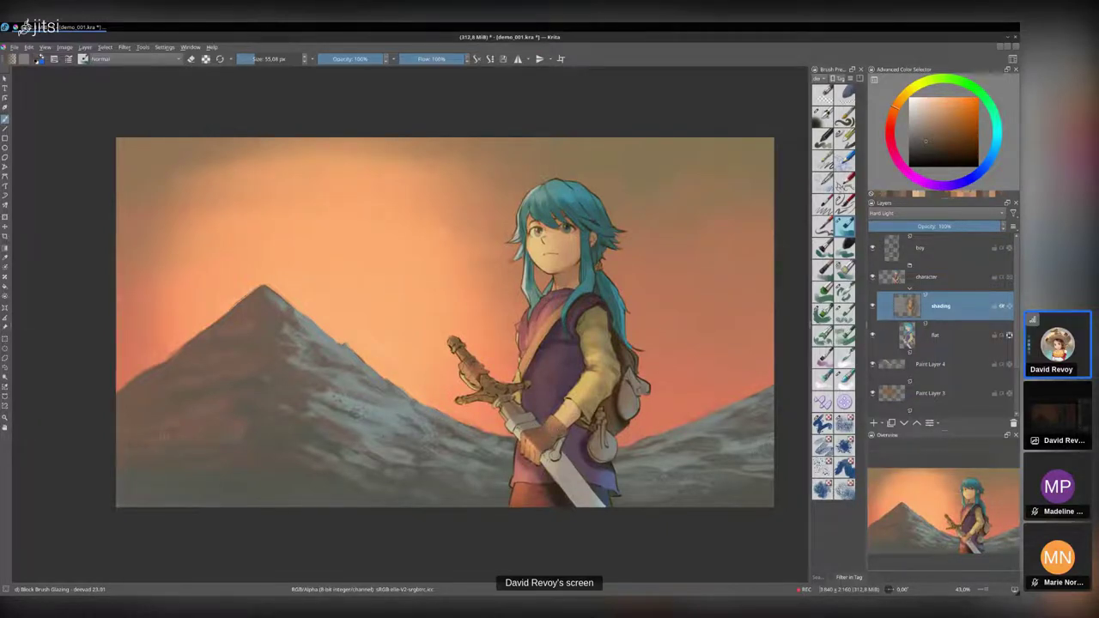
{"action": "left_click", "coordinate": [561, 419], "text": "ctrl"}
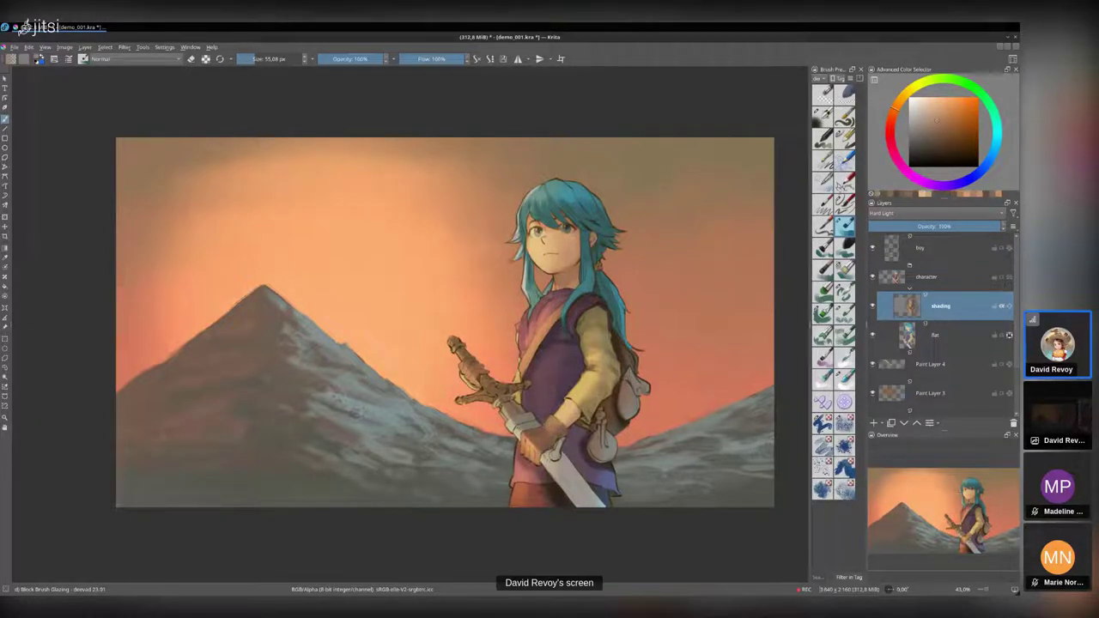
{"action": "left_click", "coordinate": [529, 428], "text": "ctrl"}
{"action": "left_click_drag", "start_coordinate": [539, 423], "coordinate": [542, 436]}
{"action": "left_click", "coordinate": [557, 452], "text": "ctrl"}
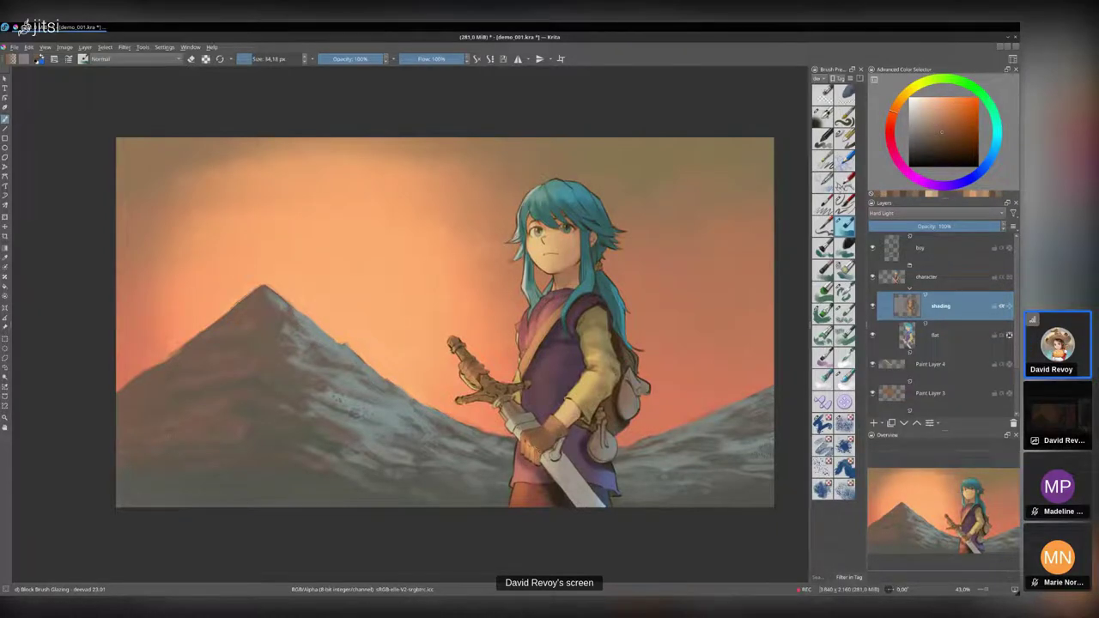
{"action": "left_click_drag", "start_coordinate": [535, 454], "coordinate": [549, 460]}
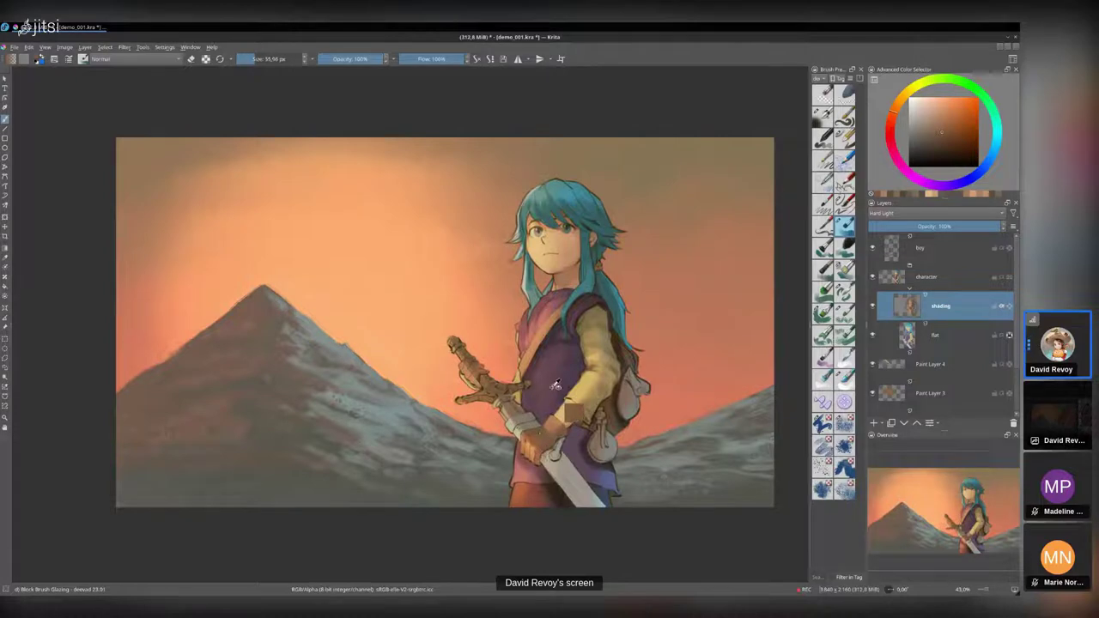
{"action": "key", "text": "ctrl+z"}
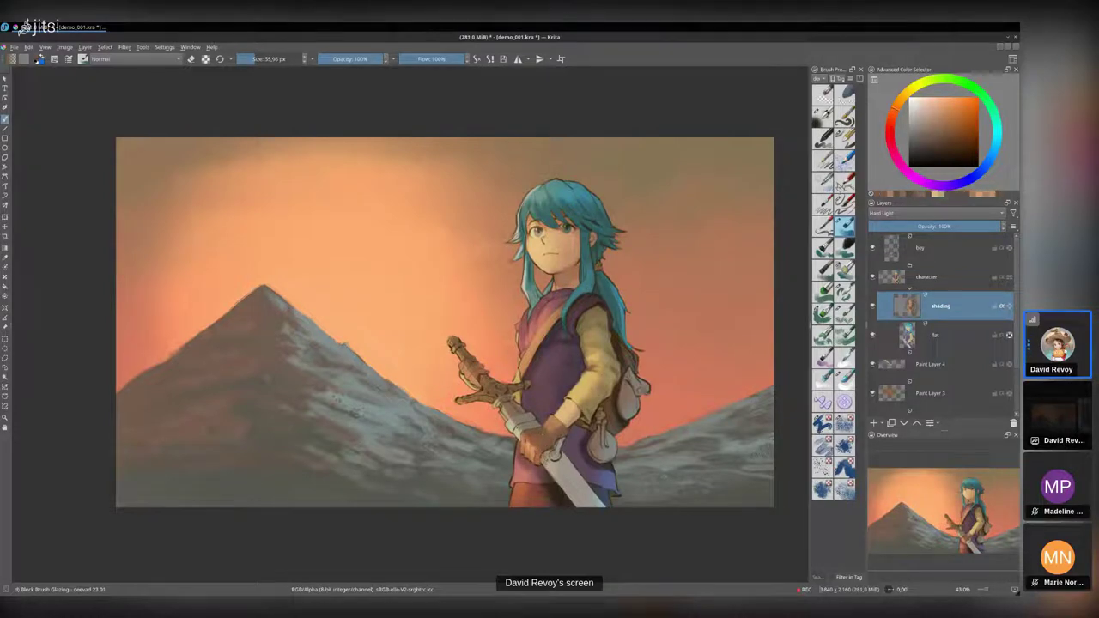
{"action": "left_click_drag", "start_coordinate": [547, 452], "coordinate": [546, 460]}
- Choose a darker tone, glaze the forearm's underside at about 60 px, and sample pouch and sleeve tones
{"action": "key", "text": "bracketright"}
{"action": "key", "text": "bracketright"}
{"action": "left_click", "coordinate": [918, 148]}
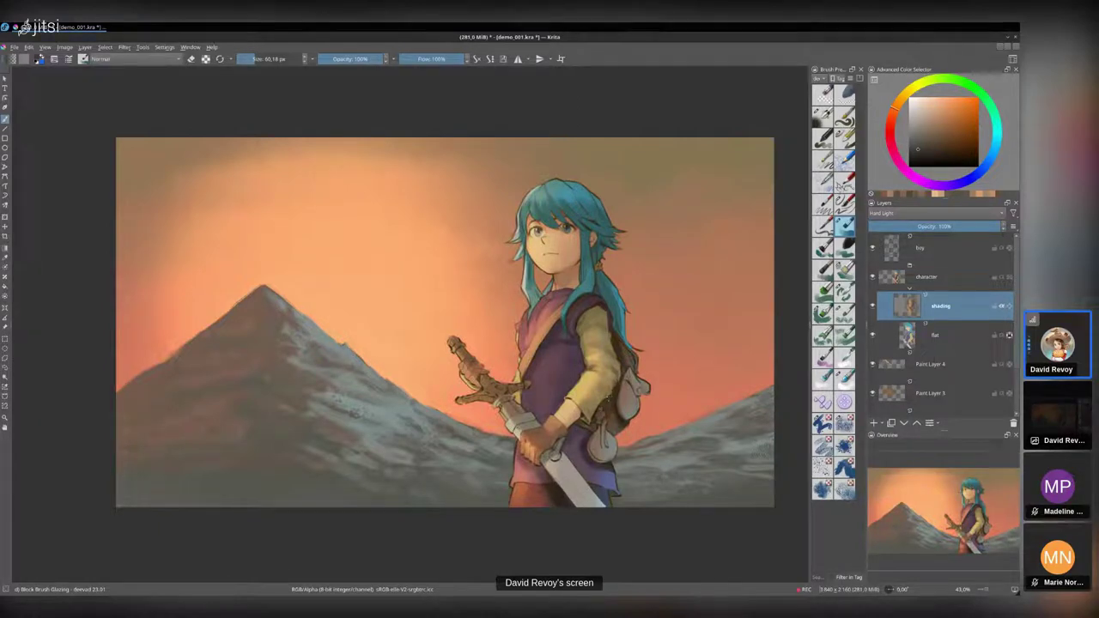
{"action": "left_click_drag", "start_coordinate": [610, 396], "coordinate": [568, 421]}
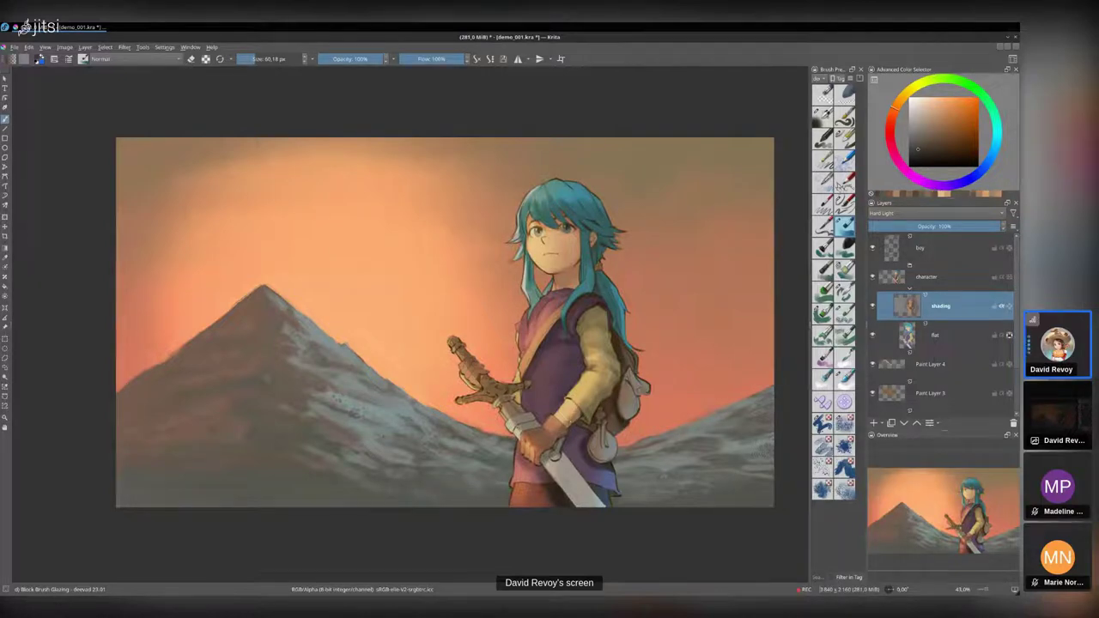
{"action": "left_click", "coordinate": [618, 433], "text": "ctrl"}
{"action": "left_click", "coordinate": [608, 371], "text": "ctrl"}
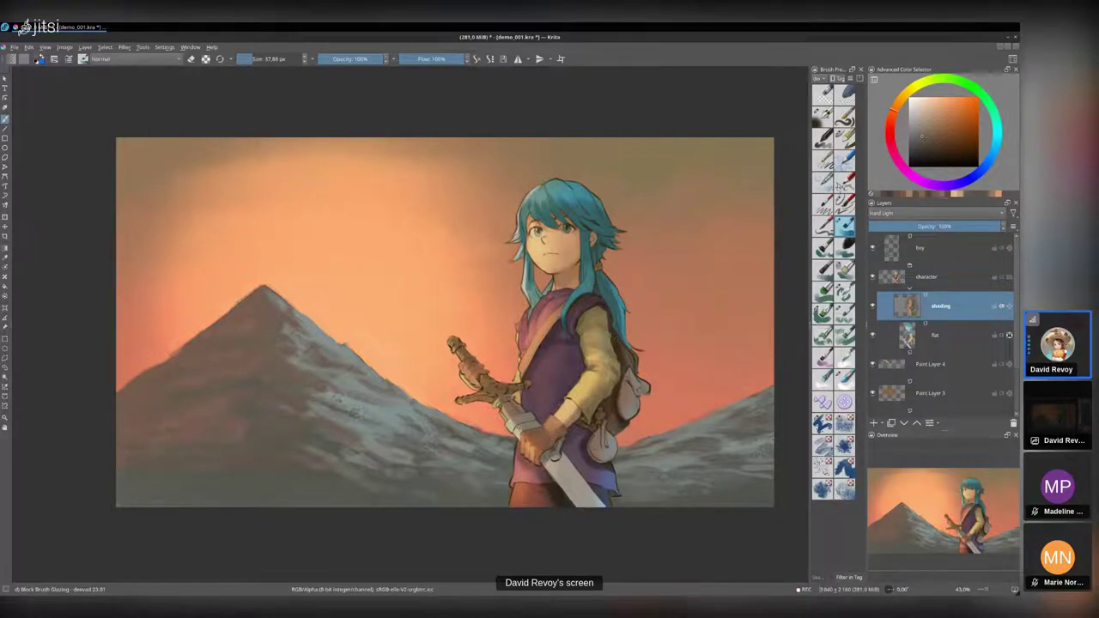
- Glaze shadows along the sword's grip down to the guard with a sampled tone at about 38 px
{"action": "left_click_drag", "start_coordinate": [468, 358], "coordinate": [466, 368]}
{"action": "left_click", "coordinate": [470, 360], "text": "ctrl"}
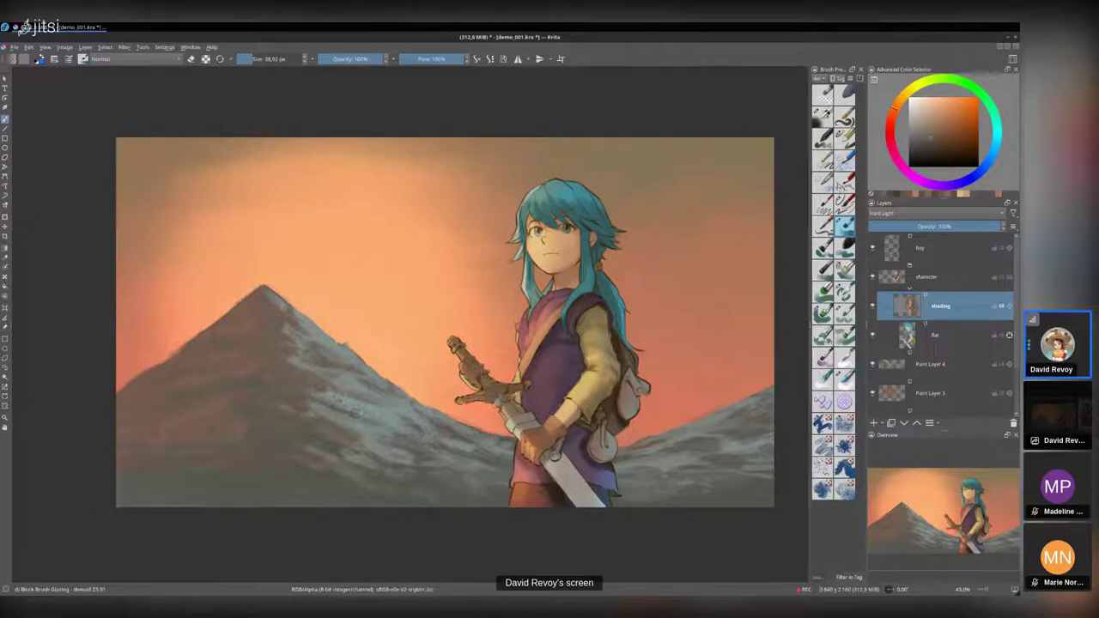
{"action": "left_click_drag", "start_coordinate": [467, 372], "coordinate": [472, 387]}
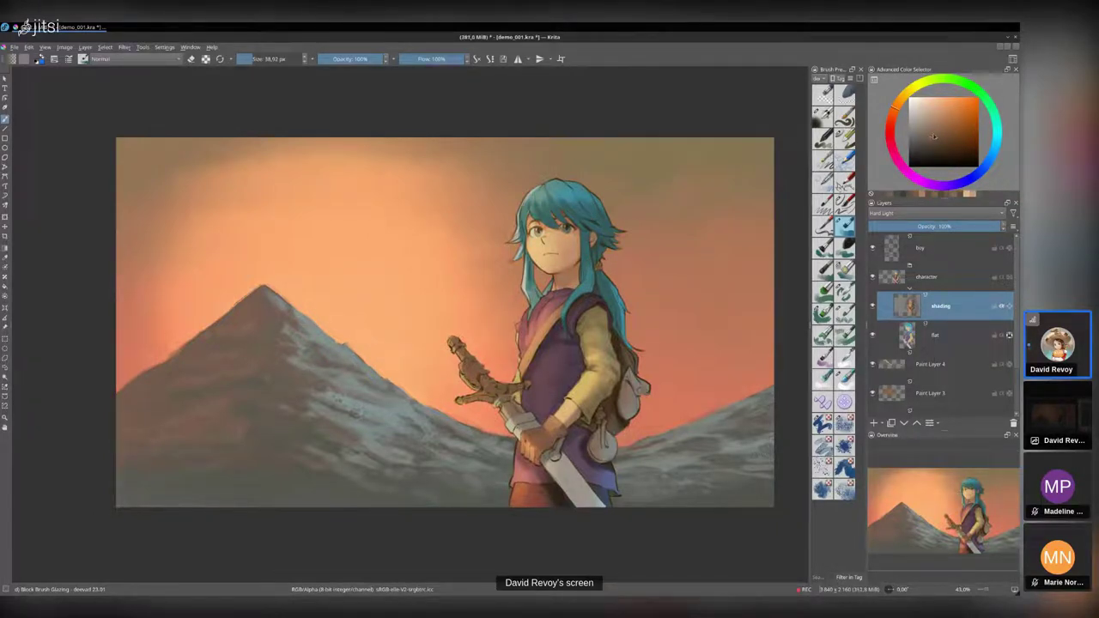
- Choose a light yellow-orange and glaze light onto the blade at about 28 px and the tunic's front at about 97 px
{"action": "left_click", "coordinate": [927, 114]}
{"action": "left_click", "coordinate": [897, 104]}
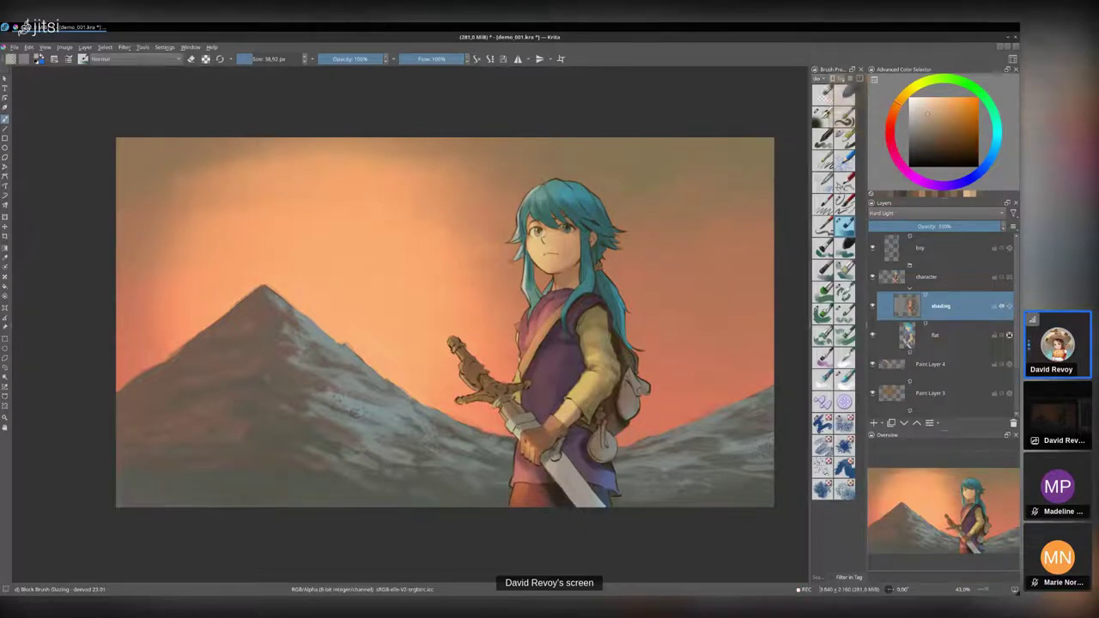
{"action": "left_click_drag", "start_coordinate": [556, 457], "coordinate": [556, 458]}
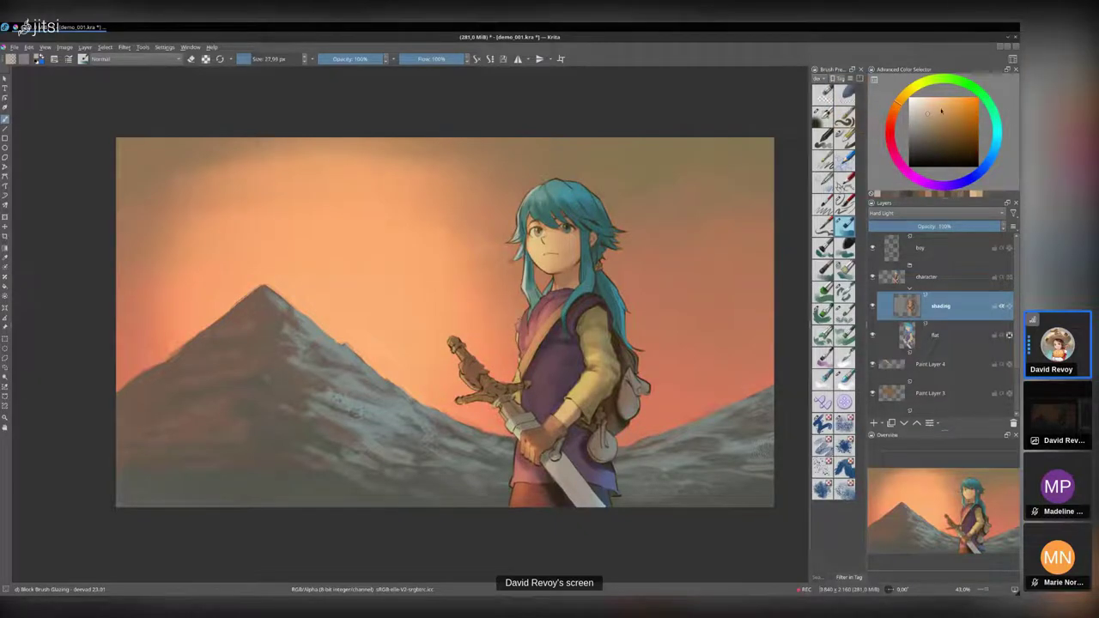
{"action": "left_click", "coordinate": [941, 99]}
{"action": "mouse_move", "coordinate": [523, 316]}
{"action": "left_mouse_down"}
{"action": "mouse_move", "coordinate": [525, 407]}
{"action": "mouse_move", "coordinate": [537, 381]}
{"action": "mouse_move", "coordinate": [555, 383]}
{"action": "left_mouse_up"}
{"action": "mouse_move", "coordinate": [539, 386]}
{"action": "left_mouse_down"}
{"action": "mouse_move", "coordinate": [552, 361]}
{"action": "mouse_move", "coordinate": [567, 400]}
{"action": "left_mouse_up"}
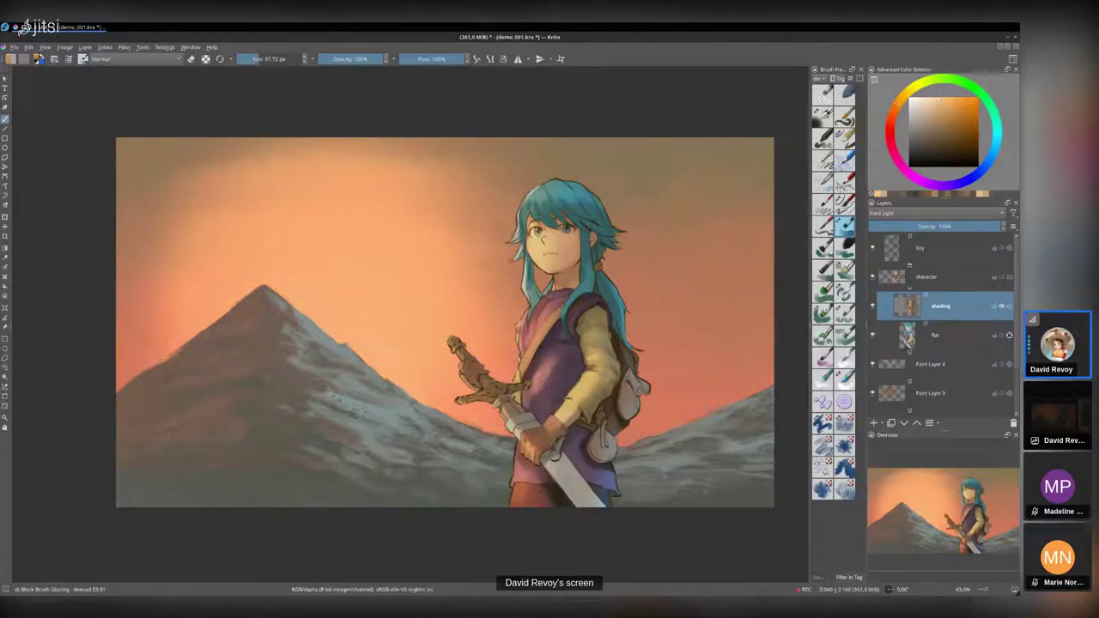
- Glaze light over the tunic's front at about 97 px and refine the chest shading with a sampled darker tone at about 38 px
{"action": "mouse_move", "coordinate": [555, 349]}
{"action": "left_mouse_down"}
{"action": "mouse_move", "coordinate": [543, 402]}
{"action": "mouse_move", "coordinate": [532, 391]}
{"action": "mouse_move", "coordinate": [552, 395]}
{"action": "mouse_move", "coordinate": [525, 408]}
{"action": "mouse_move", "coordinate": [538, 415]}
{"action": "left_mouse_up"}
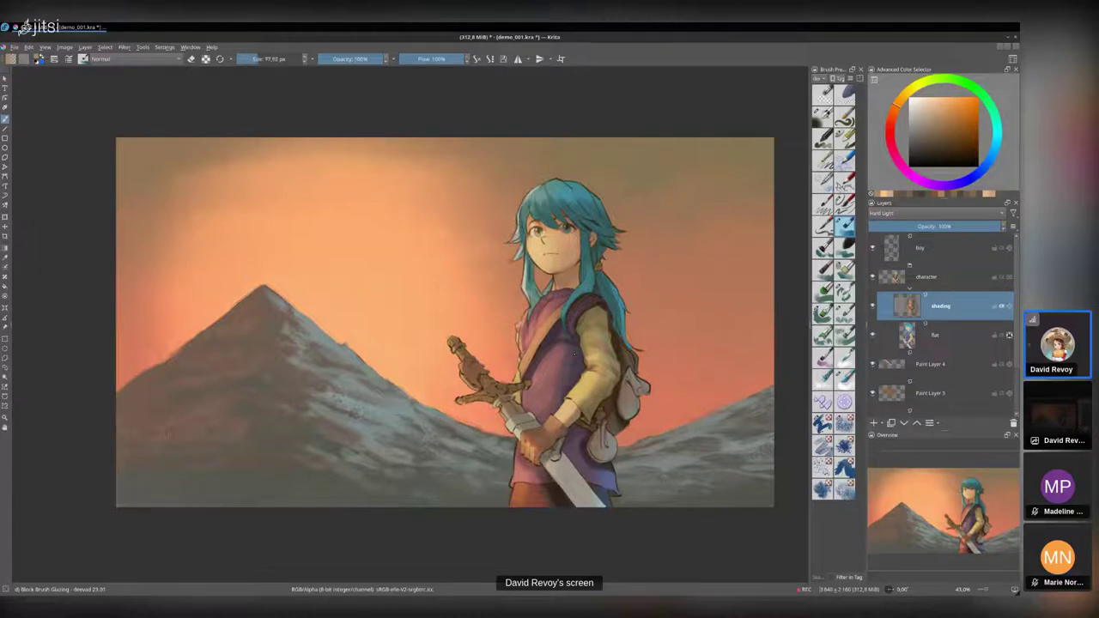
{"action": "left_click", "coordinate": [555, 345], "text": "ctrl"}
{"action": "left_click_drag", "start_coordinate": [561, 345], "coordinate": [547, 347]}
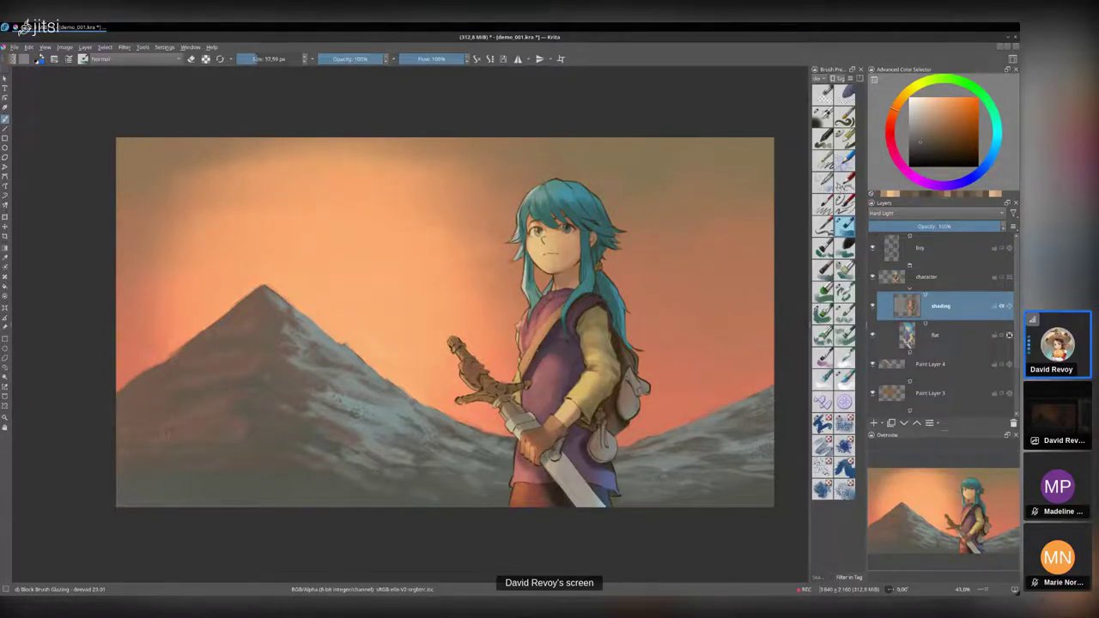
{"action": "key", "text": "bracketleft"}
{"action": "key", "text": "bracketleft"}
{"action": "key", "text": "bracketleft"}
{"action": "key", "text": "bracketleft"}
{"action": "left_click_drag", "start_coordinate": [564, 361], "coordinate": [551, 349]}
{"action": "left_click", "coordinate": [551, 346], "text": "ctrl"}
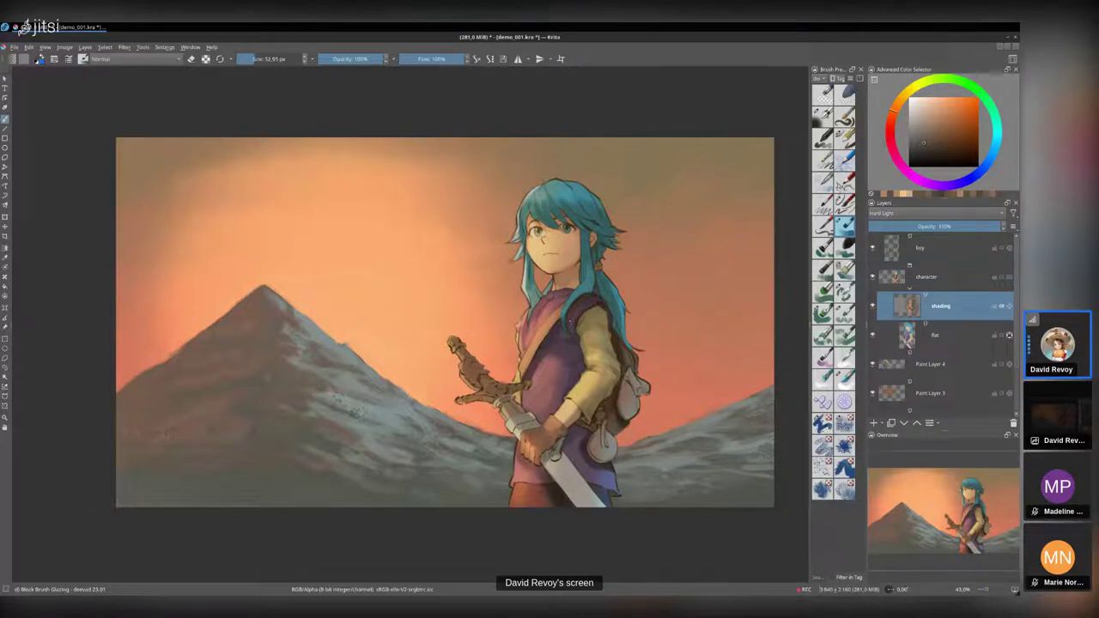
- Soften the shading from the tunic's armhole down to the waist with sampled tones at about 53 px
{"action": "left_click", "coordinate": [576, 334], "text": "ctrl"}
{"action": "left_click_drag", "start_coordinate": [576, 333], "coordinate": [579, 340]}
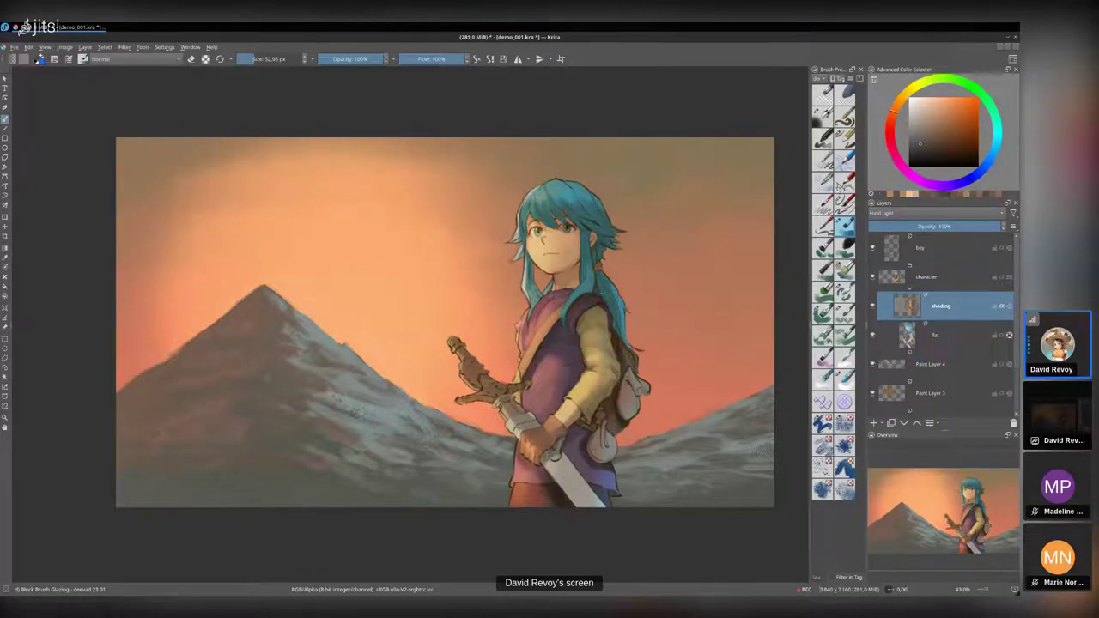
{"action": "left_click_drag", "start_coordinate": [564, 375], "coordinate": [563, 397]}
{"action": "left_click", "coordinate": [555, 366], "text": "ctrl"}
{"action": "left_click_drag", "start_coordinate": [556, 367], "coordinate": [558, 378]}
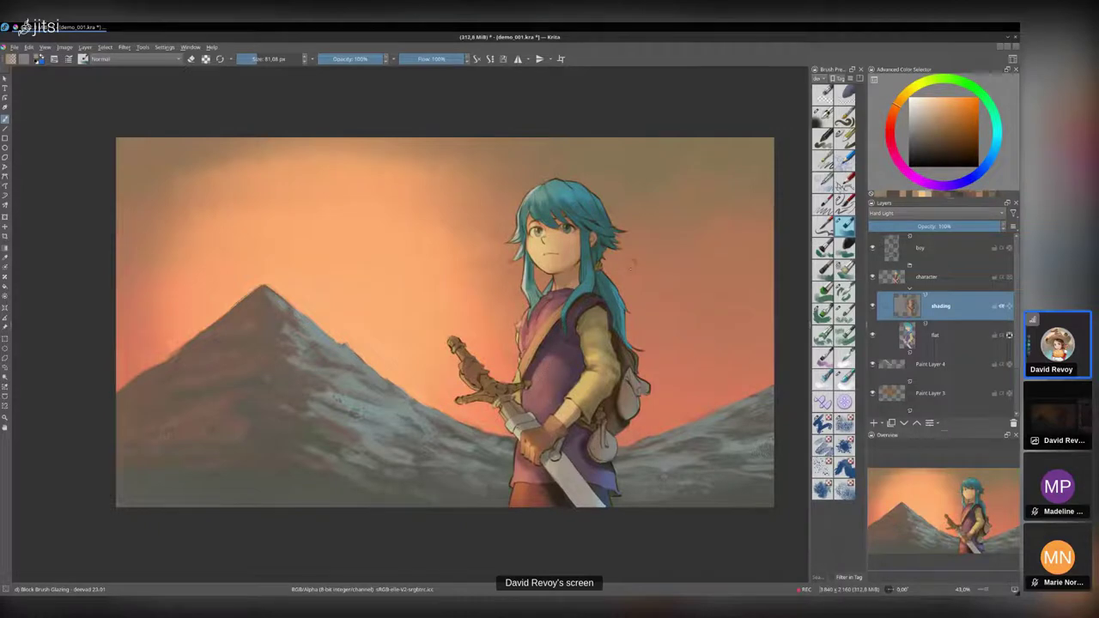
- Model the folds on the upper yellow sleeve with sampled light and dark tones at about 41 px
{"action": "left_click", "coordinate": [599, 355], "text": "ctrl"}
{"action": "left_click_drag", "start_coordinate": [599, 354], "coordinate": [594, 361]}
{"action": "key", "text": "bracketleft"}
{"action": "key", "text": "bracketleft"}
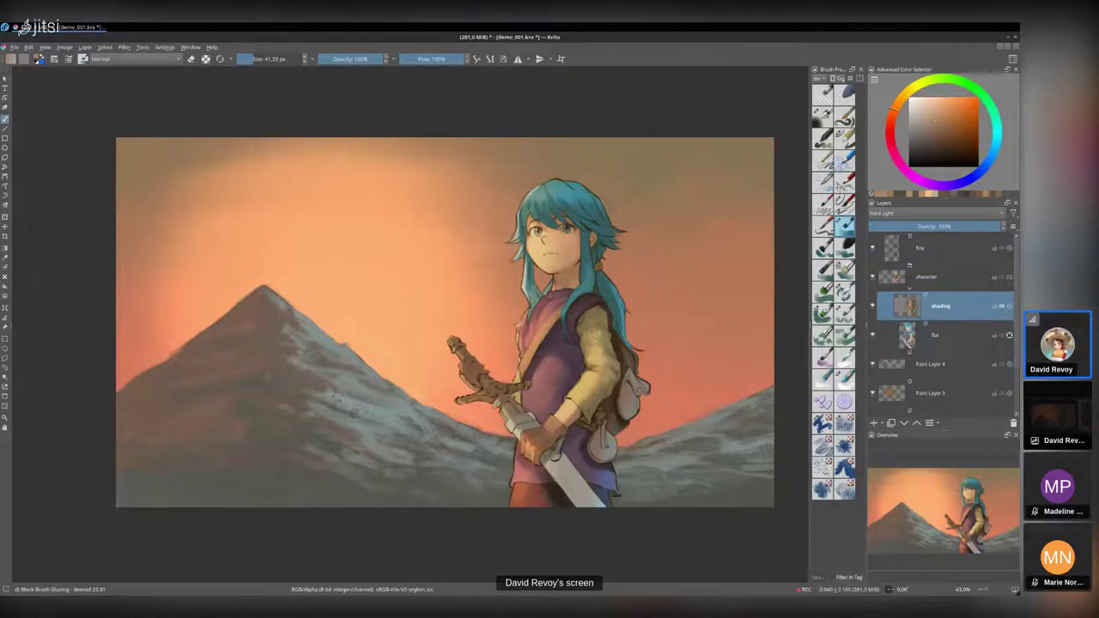
{"action": "left_click", "coordinate": [600, 315], "text": "ctrl"}
{"action": "left_click_drag", "start_coordinate": [602, 320], "coordinate": [606, 330]}
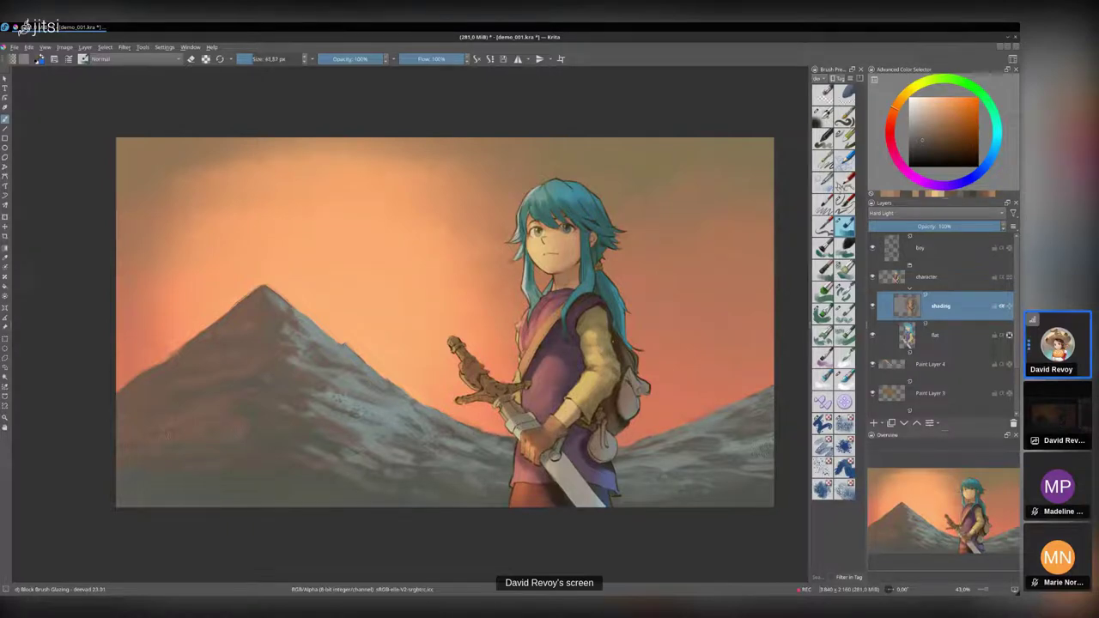
{"action": "left_click_drag", "start_coordinate": [613, 341], "coordinate": [599, 341]}
- Glaze a shadow over the hanging hip pouch with a sampled dark tone at about 53 px
{"action": "left_click", "coordinate": [525, 321], "text": "ctrl"}
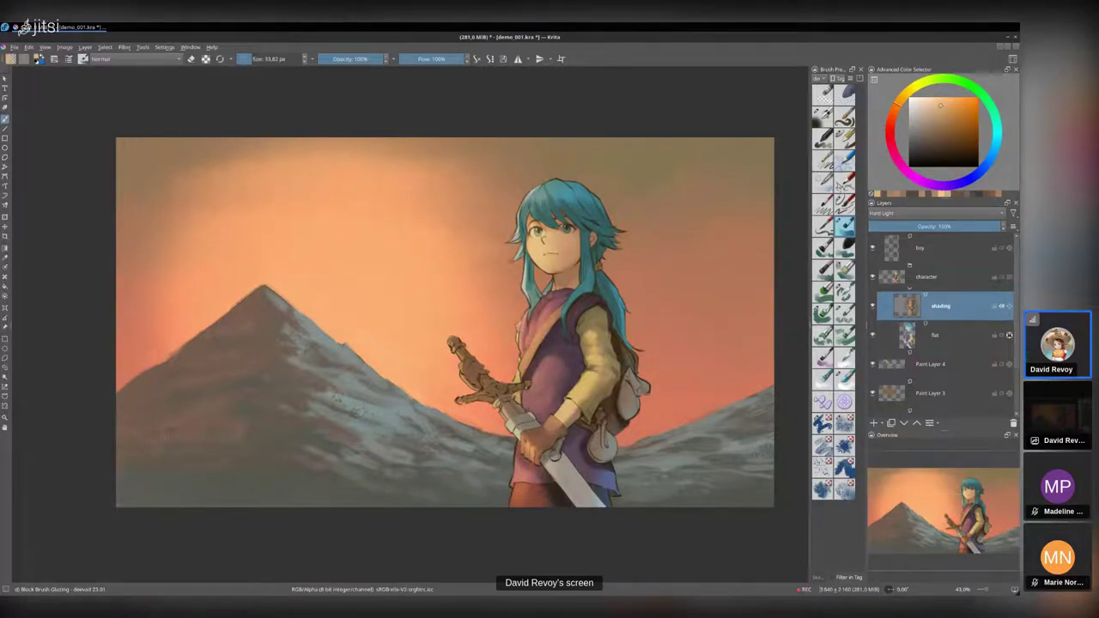
{"action": "key", "text": "bracketleft"}
{"action": "left_click", "coordinate": [937, 102]}
{"action": "left_click", "coordinate": [606, 403], "text": "ctrl"}
{"action": "mouse_move", "coordinate": [603, 427]}
{"action": "left_mouse_down"}
{"action": "mouse_move", "coordinate": [615, 427]}
{"action": "mouse_move", "coordinate": [604, 455]}
{"action": "mouse_move", "coordinate": [611, 441]}
{"action": "left_mouse_up"}
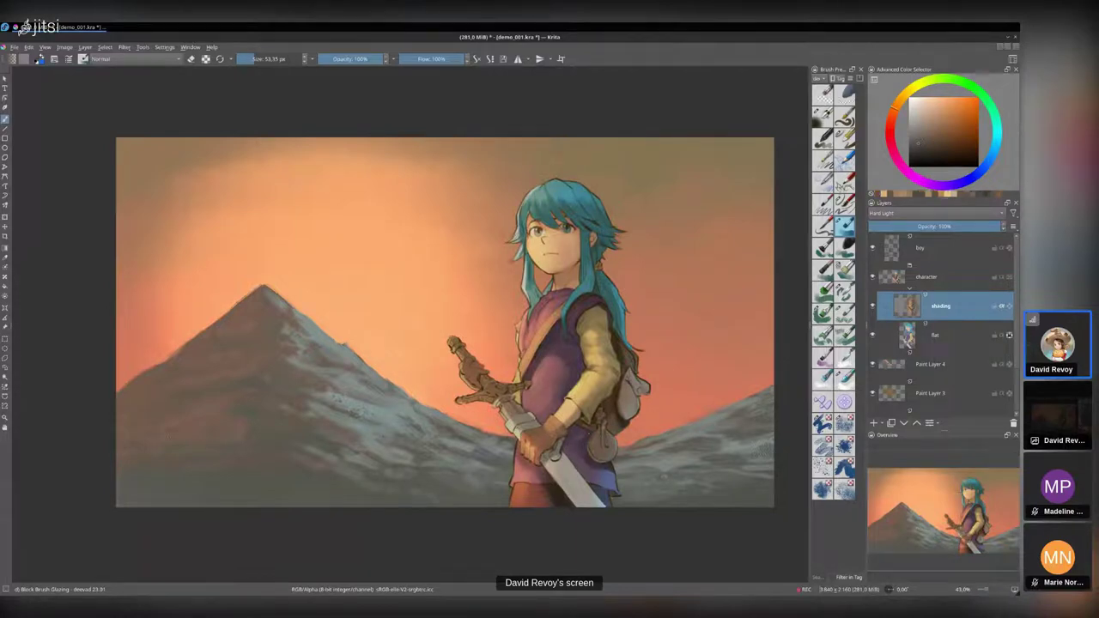
- Undo the stroke beside the pouch, then glaze shadows over the sword blade and forearm with a sampled dark tone at about 82 px
{"action": "left_click", "coordinate": [611, 465], "text": "ctrl"}
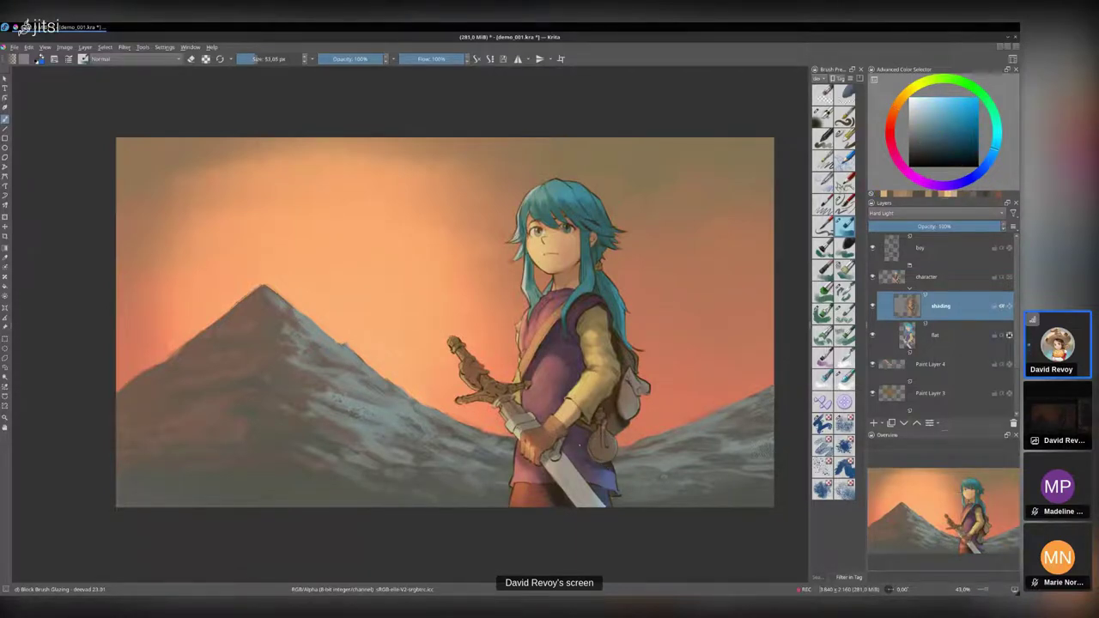
{"action": "left_click_drag", "start_coordinate": [623, 475], "coordinate": [636, 478]}
{"action": "left_click", "coordinate": [594, 421], "text": "ctrl"}
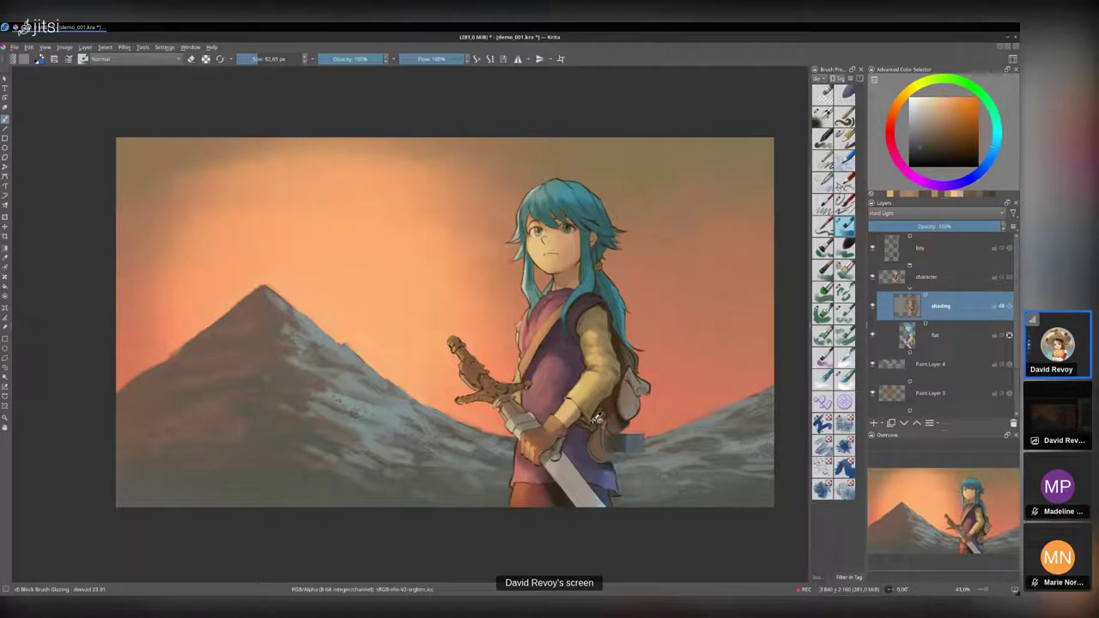
{"action": "key", "text": "ctrl+z"}
{"action": "mouse_move", "coordinate": [564, 449]}
{"action": "left_mouse_down"}
{"action": "mouse_move", "coordinate": [584, 478]}
{"action": "mouse_move", "coordinate": [601, 479]}
{"action": "mouse_move", "coordinate": [580, 477]}
{"action": "mouse_move", "coordinate": [606, 480]}
{"action": "mouse_move", "coordinate": [604, 502]}
{"action": "mouse_move", "coordinate": [557, 464]}
{"action": "mouse_move", "coordinate": [580, 500]}
{"action": "left_mouse_up"}
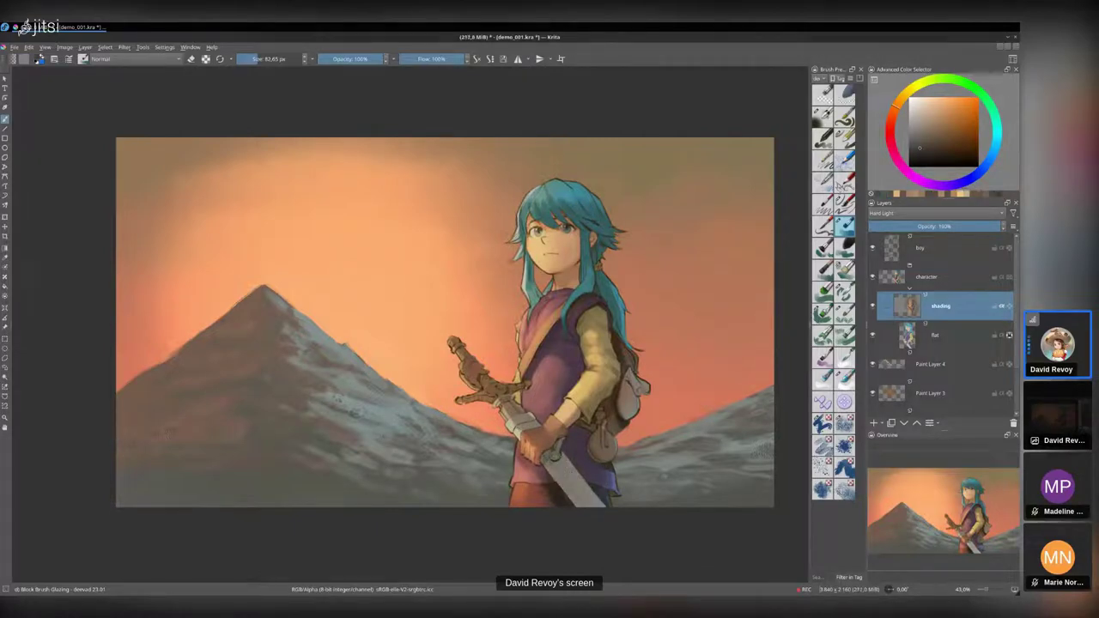
{"action": "mouse_move", "coordinate": [548, 457]}
{"action": "left_mouse_down"}
{"action": "mouse_move", "coordinate": [576, 501]}
{"action": "mouse_move", "coordinate": [596, 503]}
{"action": "mouse_move", "coordinate": [574, 469]}
{"action": "left_mouse_up"}
{"action": "mouse_move", "coordinate": [598, 398]}
{"action": "left_mouse_down"}
{"action": "mouse_move", "coordinate": [566, 392]}
{"action": "mouse_move", "coordinate": [562, 421]}
{"action": "left_mouse_up"}
{"action": "key", "text": "bracketleft"}
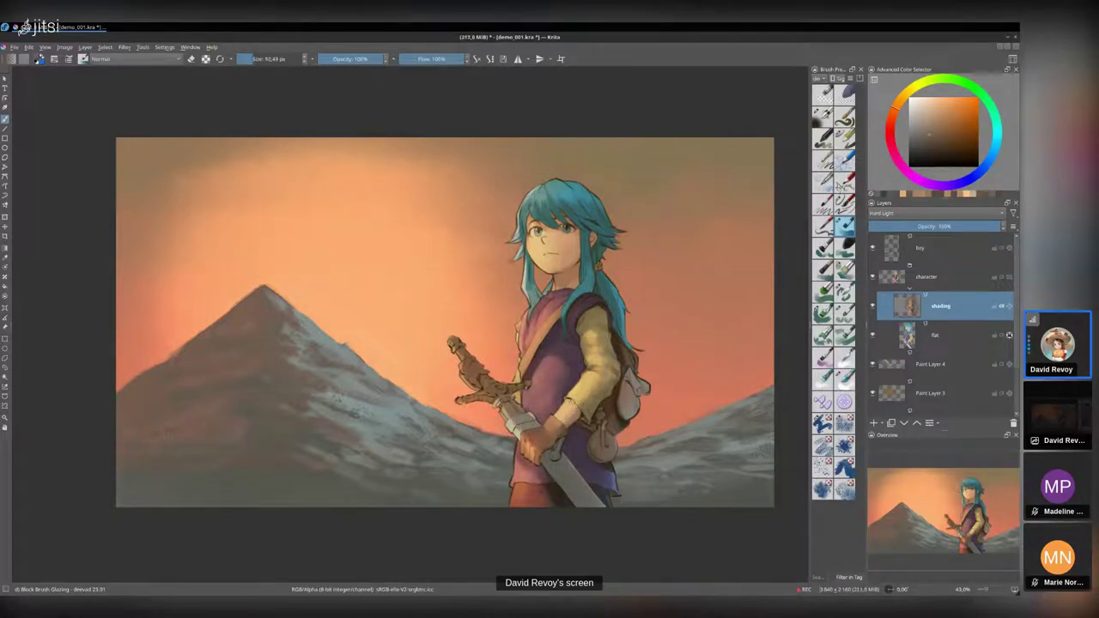
- Refine the shading around the sleeve's cuff and wrist with sampled tones at about 40 px and 37 px
{"action": "key", "text": "bracketleft"}
{"action": "left_click", "coordinate": [616, 439], "text": "ctrl"}
{"action": "left_click_drag", "start_coordinate": [581, 412], "coordinate": [576, 418]}
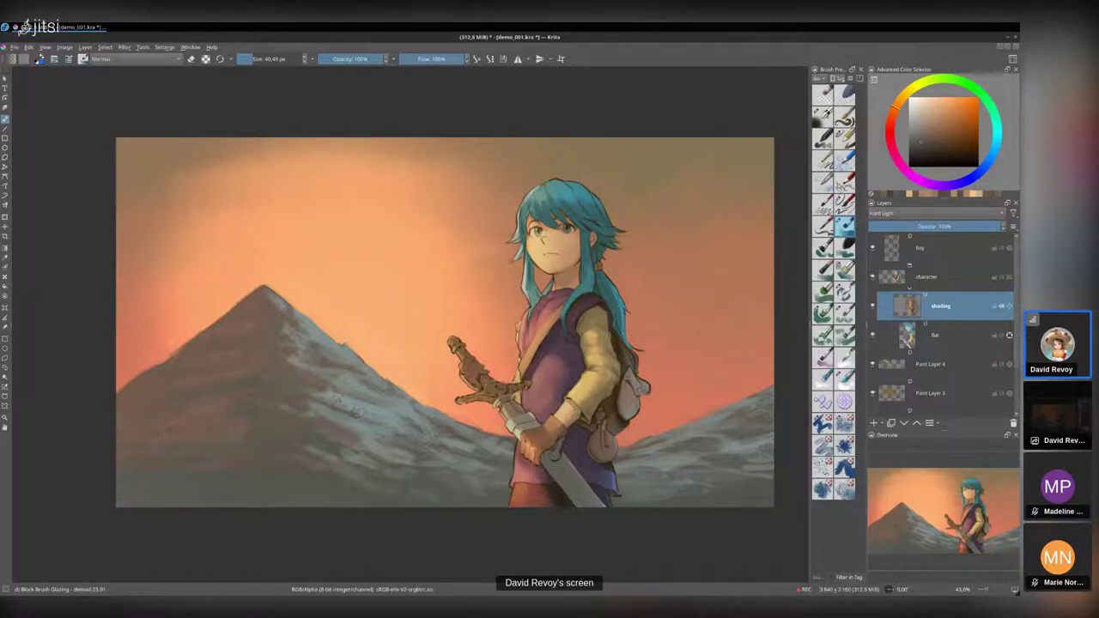
{"action": "key", "text": "bracketleft"}
{"action": "left_click", "coordinate": [568, 404], "text": "ctrl"}
{"action": "left_click_drag", "start_coordinate": [567, 401], "coordinate": [570, 406]}
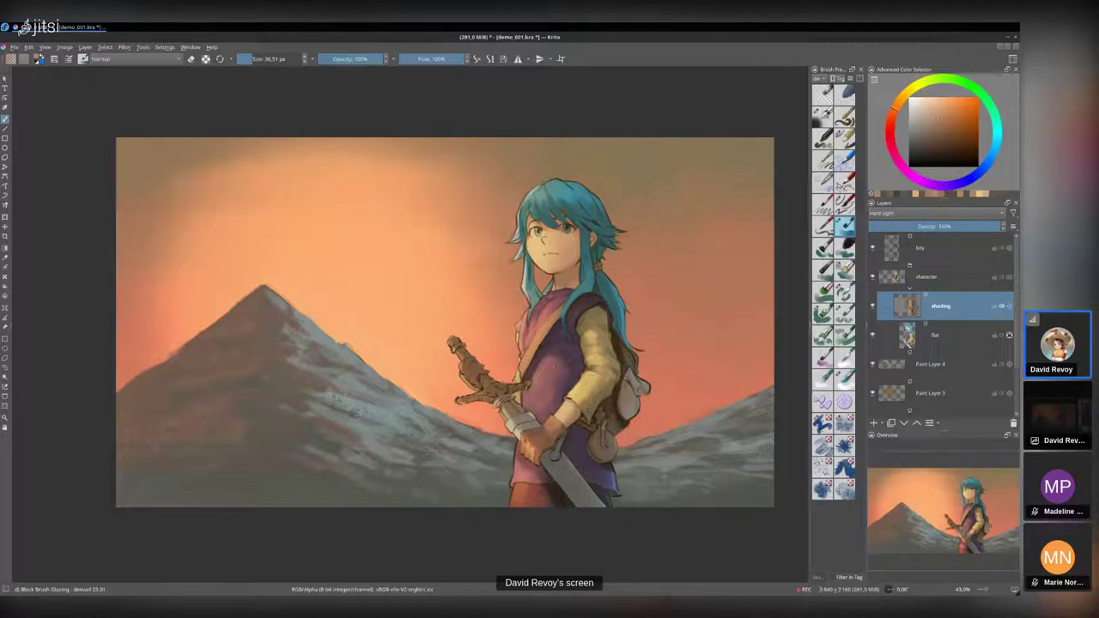
- Blend the light across the tunic's torso with sampled tones at about 49 px
{"action": "key", "text": "bracketright"}
{"action": "key", "text": "bracketright"}
{"action": "key", "text": "bracketright"}
{"action": "left_click", "coordinate": [544, 356], "text": "ctrl"}
{"action": "left_click_drag", "start_coordinate": [546, 364], "coordinate": [570, 391]}
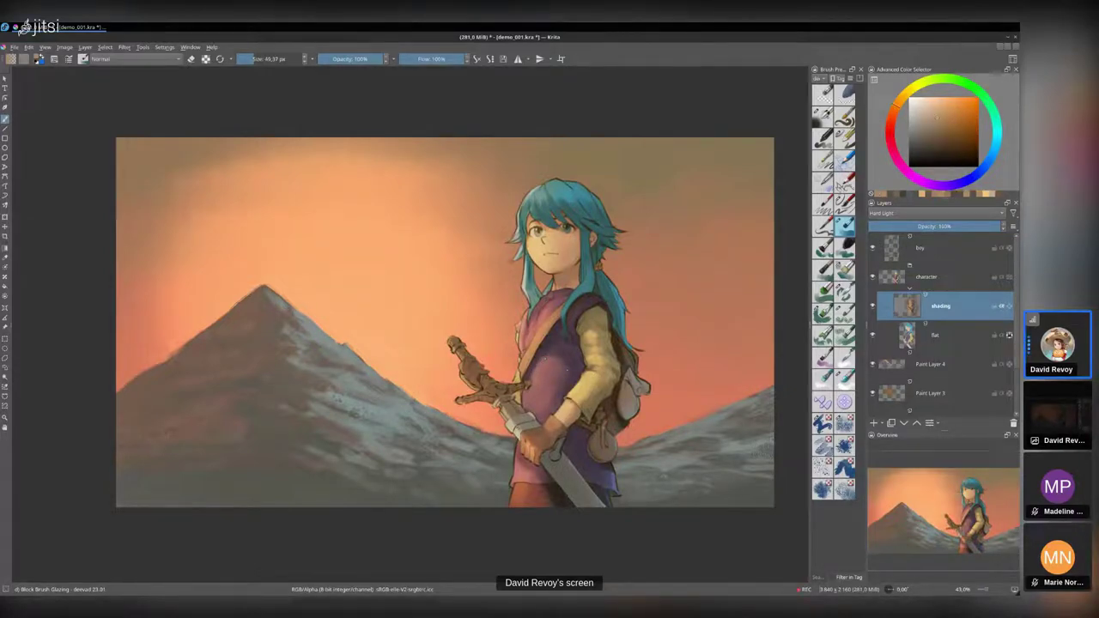
{"action": "left_click", "coordinate": [556, 353], "text": "ctrl"}
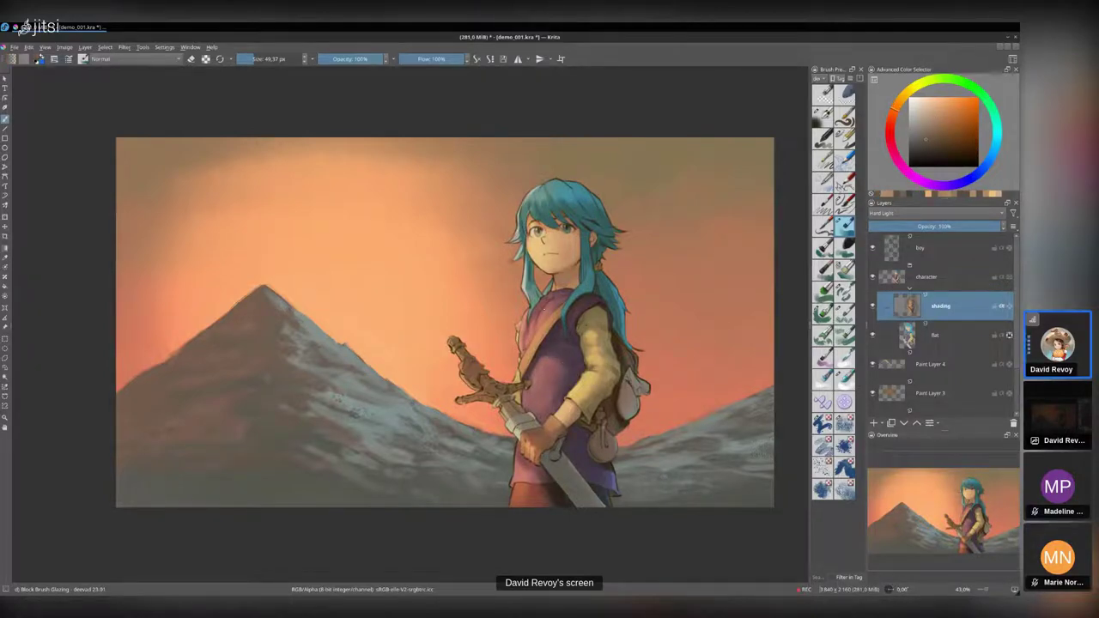
- Choose a darker brown and glaze shadows on the hair lock beside the neck at about 38 px and 42 px
{"action": "key", "text": "bracketleft"}
{"action": "key", "text": "bracketleft"}
{"action": "key", "text": "bracketleft"}
{"action": "key", "text": "bracketleft"}
{"action": "key", "text": "bracketleft"}
{"action": "left_click_drag", "start_coordinate": [535, 304], "coordinate": [541, 311]}
{"action": "left_click", "coordinate": [928, 144]}
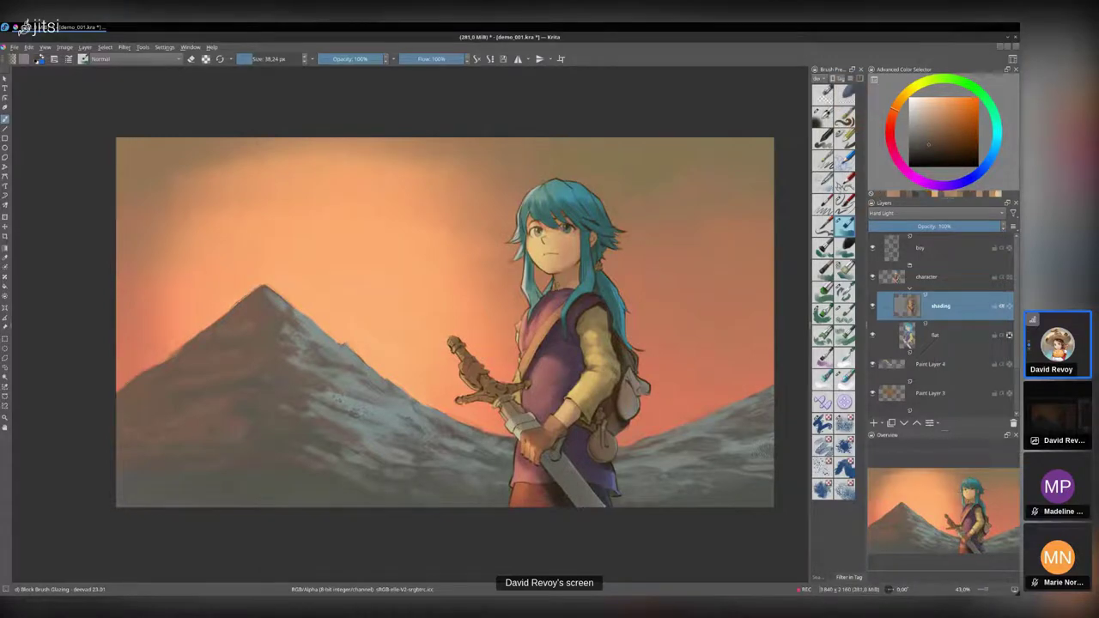
{"action": "left_click", "coordinate": [941, 150]}
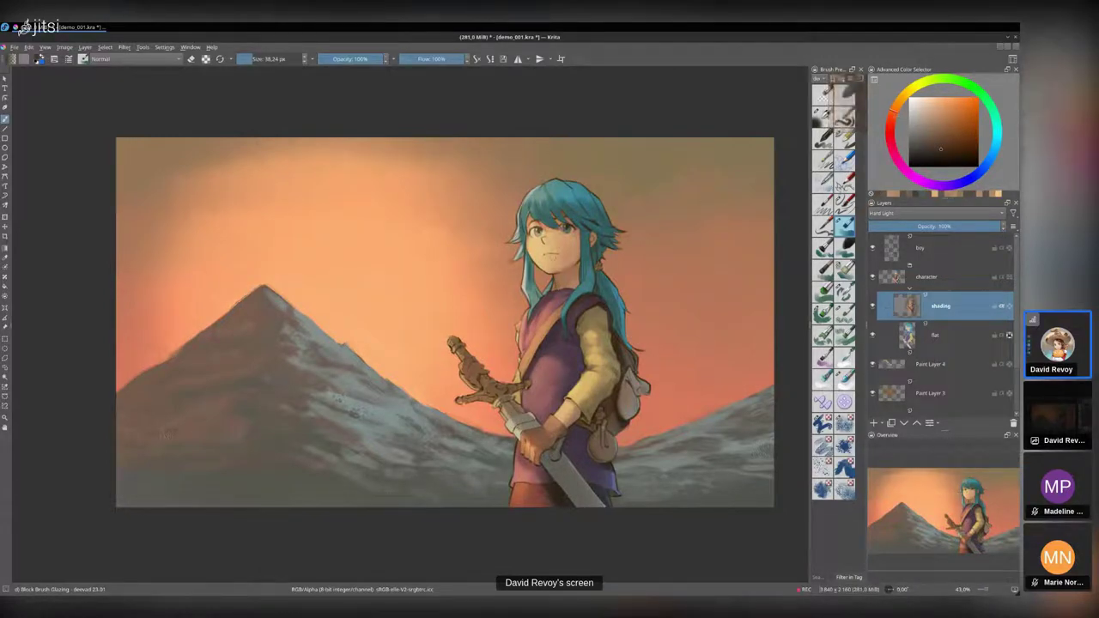
{"action": "key", "text": "]"}
{"action": "mouse_move", "coordinate": [543, 287]}
{"action": "left_mouse_down"}
{"action": "mouse_move", "coordinate": [549, 295]}
{"action": "mouse_move", "coordinate": [531, 297]}
{"action": "mouse_move", "coordinate": [528, 317]}
{"action": "left_mouse_up"}
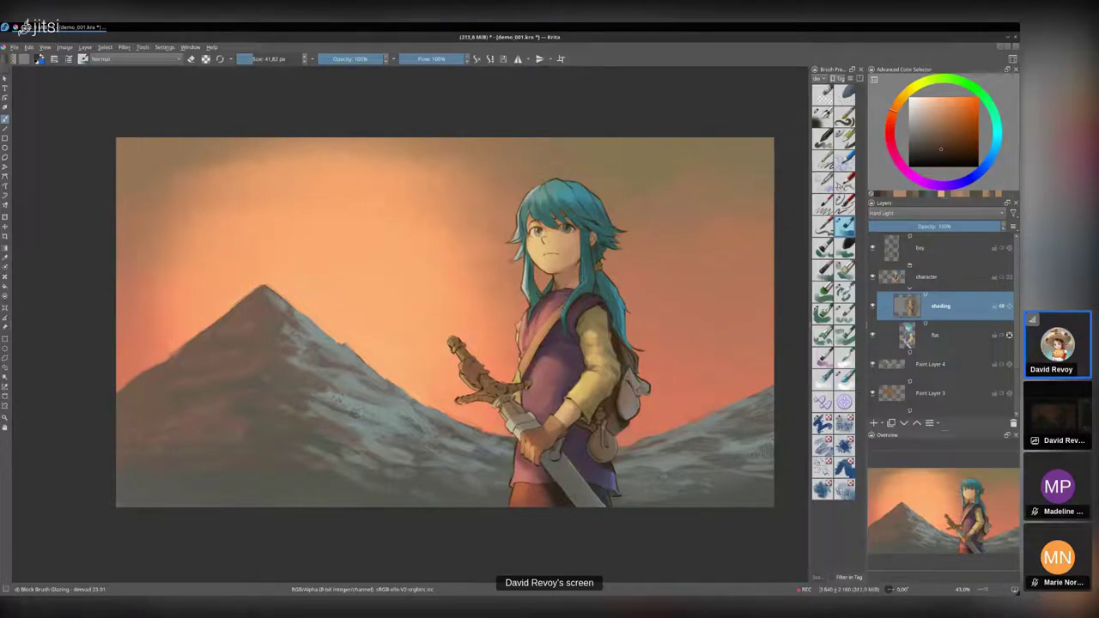
- Glaze shadows over the crown and back of the blue hair, resampling tones and varying the brush from about 42 px
{"action": "mouse_move", "coordinate": [600, 233]}
{"action": "left_mouse_down"}
{"action": "mouse_move", "coordinate": [607, 240]}
{"action": "mouse_move", "coordinate": [612, 226]}
{"action": "mouse_move", "coordinate": [590, 220]}
{"action": "mouse_move", "coordinate": [585, 197]}
{"action": "left_mouse_up"}
{"action": "left_click", "coordinate": [612, 227], "text": "ctrl"}
{"action": "left_click", "coordinate": [586, 220], "text": "ctrl"}
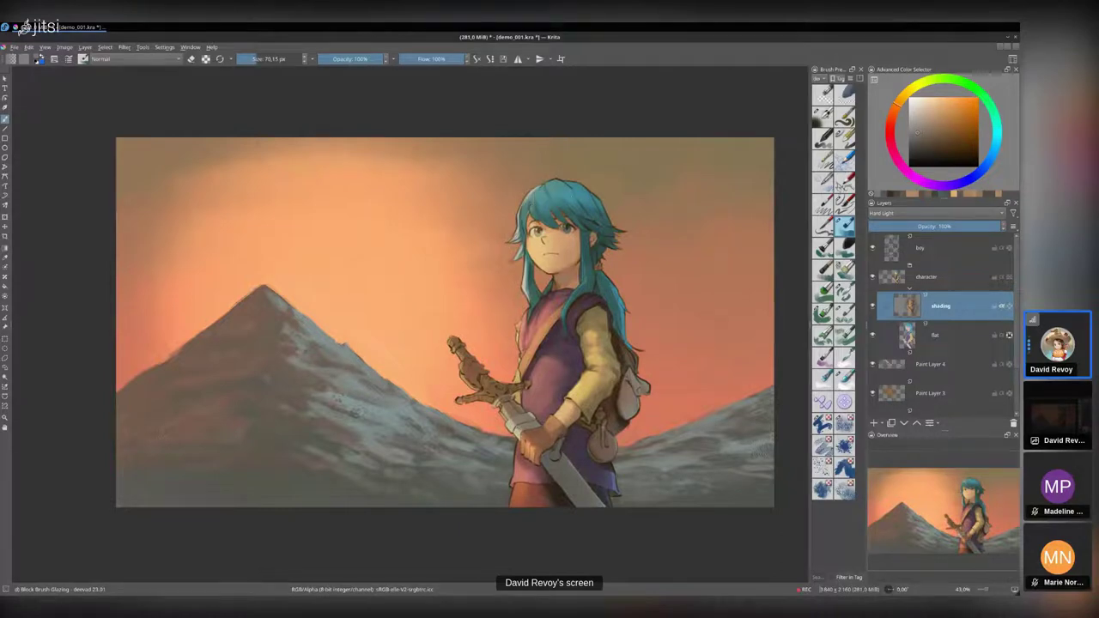
{"action": "left_click", "coordinate": [587, 211], "text": "ctrl"}
{"action": "left_click_drag", "start_coordinate": [561, 180], "coordinate": [575, 190]}
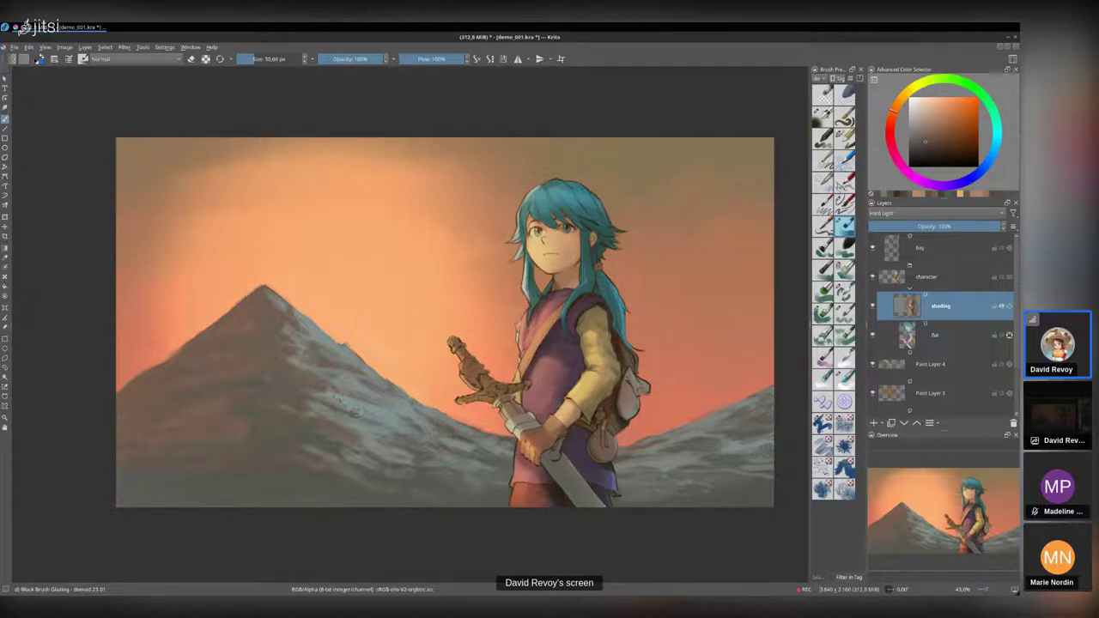
{"action": "left_click", "coordinate": [586, 213], "text": "ctrl"}
{"action": "left_click_drag", "start_coordinate": [561, 189], "coordinate": [581, 188]}
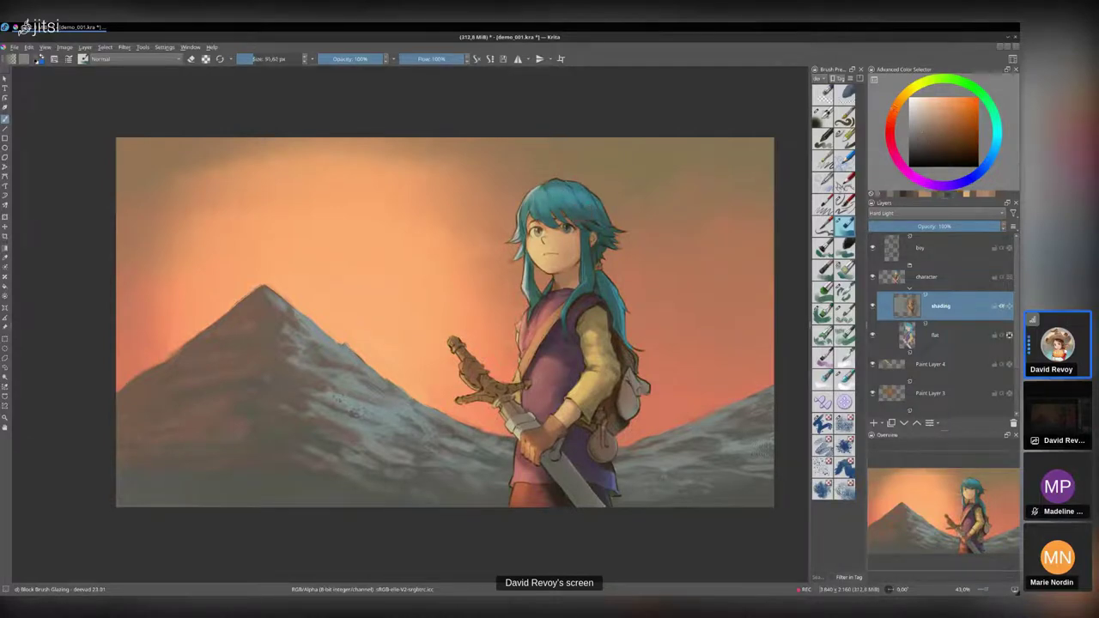
{"action": "left_click", "coordinate": [577, 185], "text": "ctrl"}
{"action": "left_click", "coordinate": [590, 221], "text": "ctrl"}
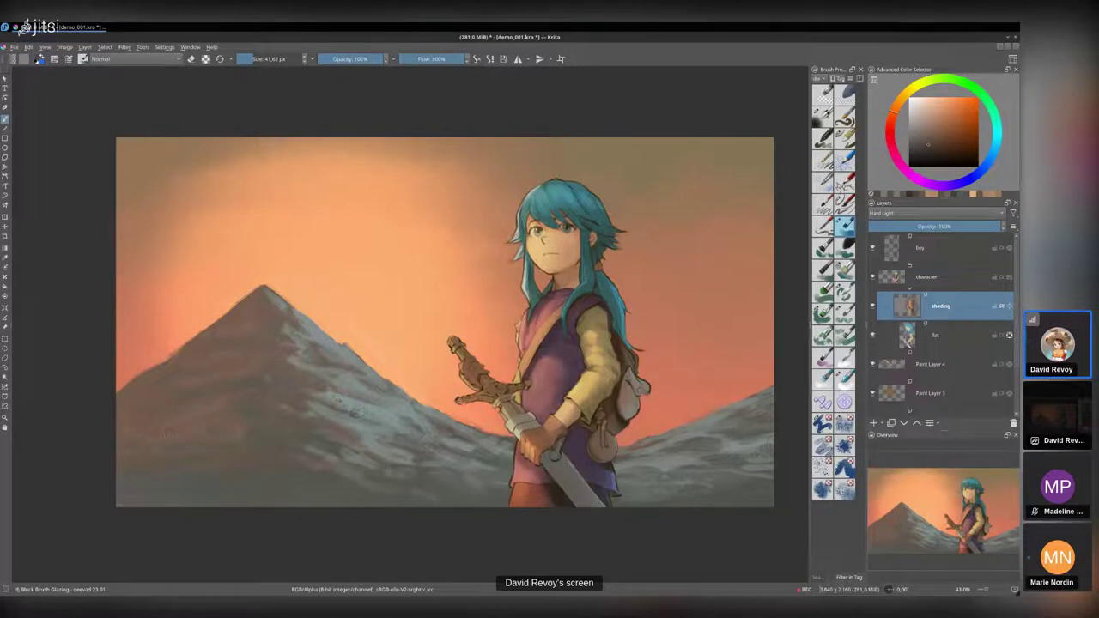
{"action": "left_click", "coordinate": [590, 213], "text": "ctrl"}
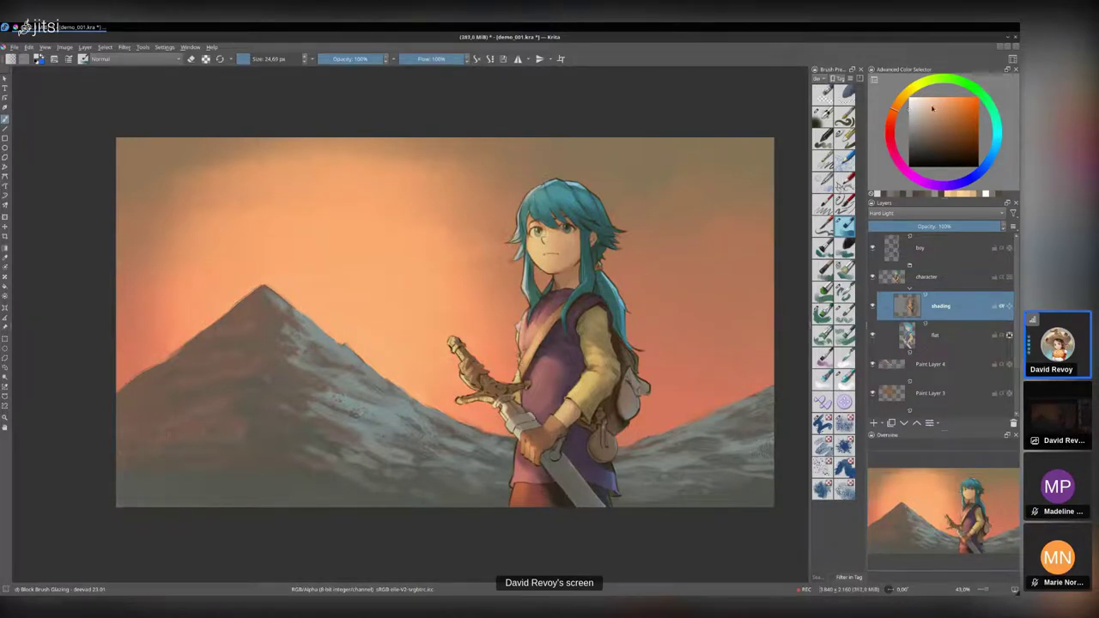
- Choose a light yellow-orange and glaze light on the tunic's shoulder edge and chest with sampled tones, starting at about 25 px
{"action": "left_click", "coordinate": [934, 101]}
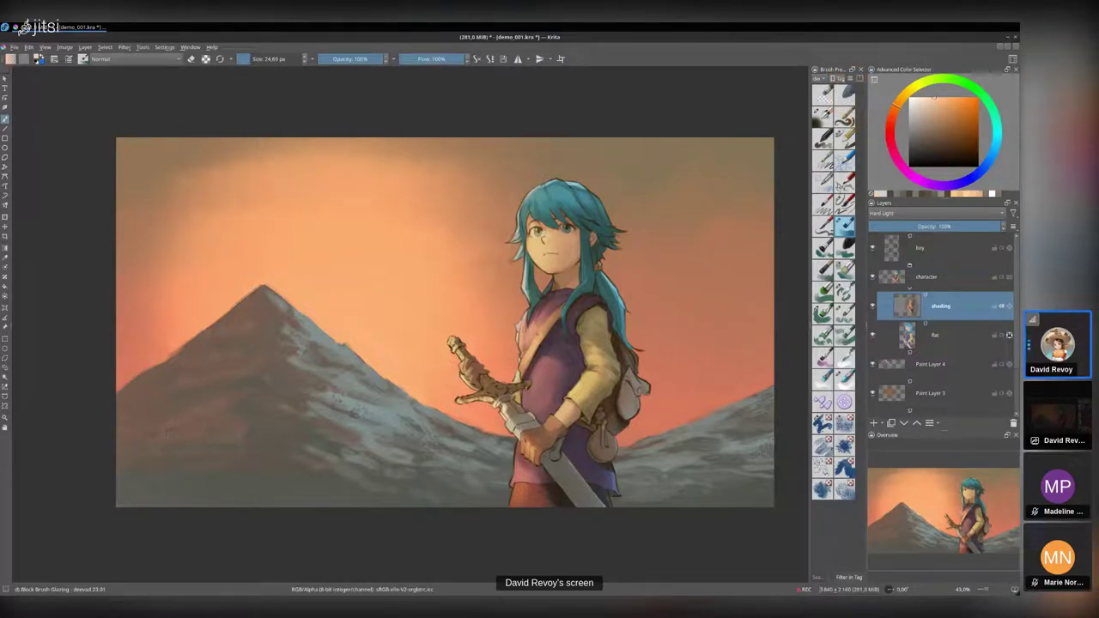
{"action": "left_click", "coordinate": [550, 294], "text": "ctrl"}
{"action": "left_click_drag", "start_coordinate": [519, 330], "coordinate": [522, 323]}
{"action": "left_click", "coordinate": [524, 326], "text": "ctrl"}
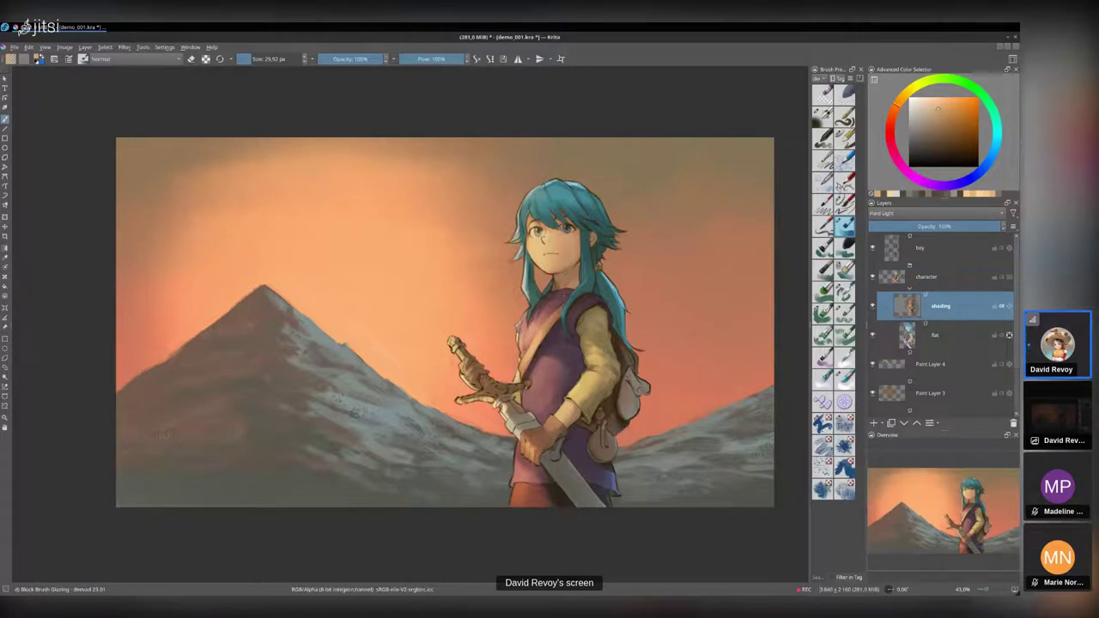
{"action": "left_click_drag", "start_coordinate": [554, 358], "coordinate": [556, 357]}
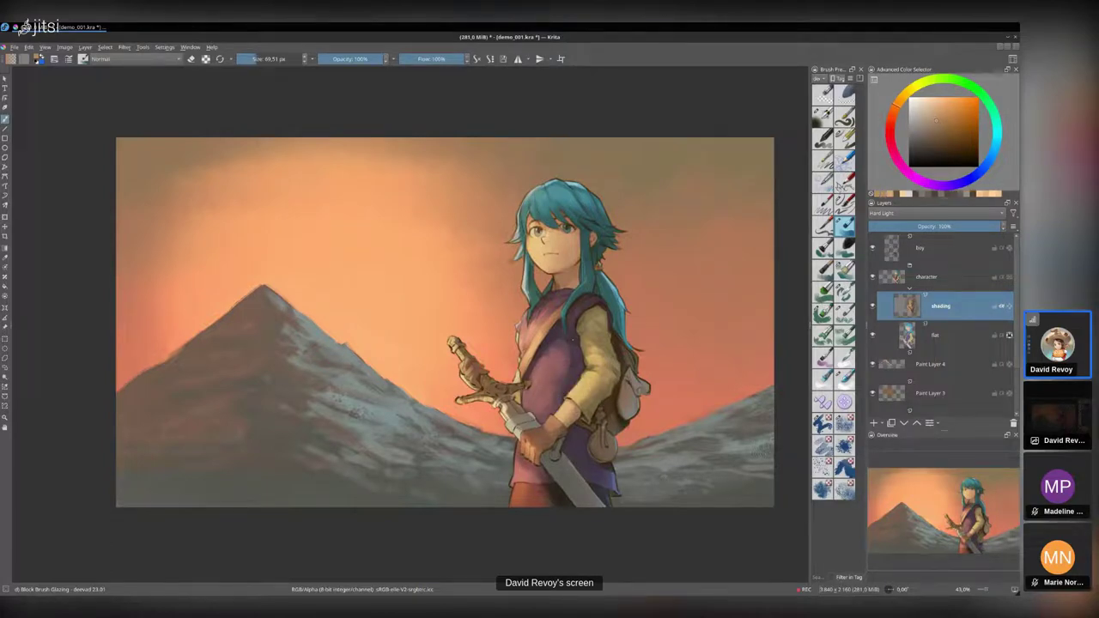
{"action": "left_click", "coordinate": [561, 331], "text": "ctrl"}
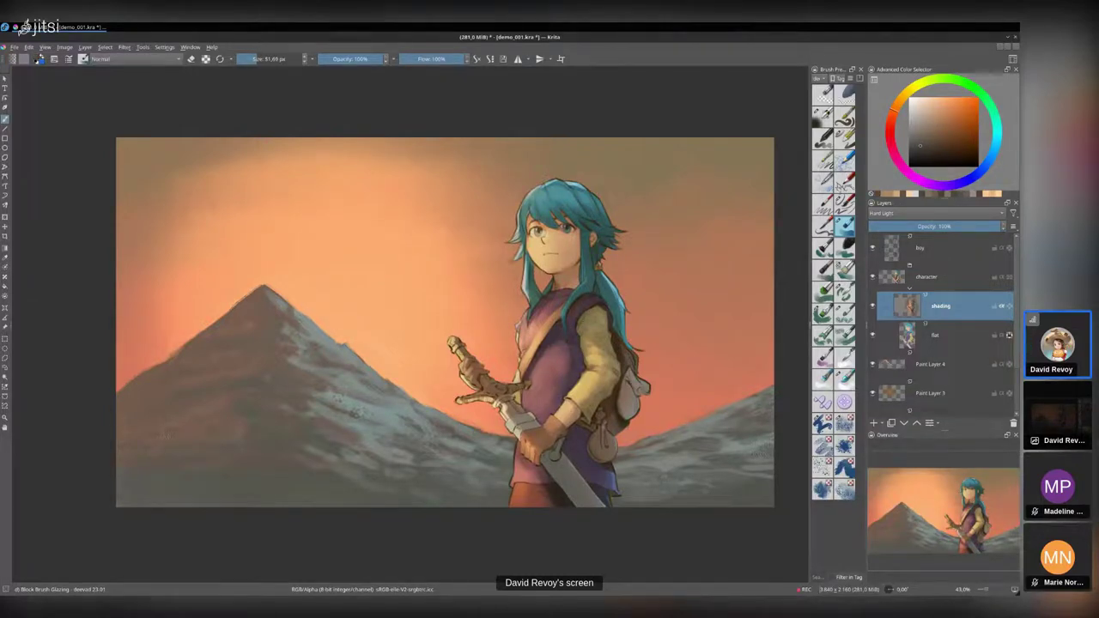
- Choose a darker brown and glaze shadow down the back of the yellow sleeve to the elbow at about 82 px
{"action": "left_click_drag", "start_coordinate": [601, 321], "coordinate": [588, 347]}
{"action": "left_click", "coordinate": [916, 148]}
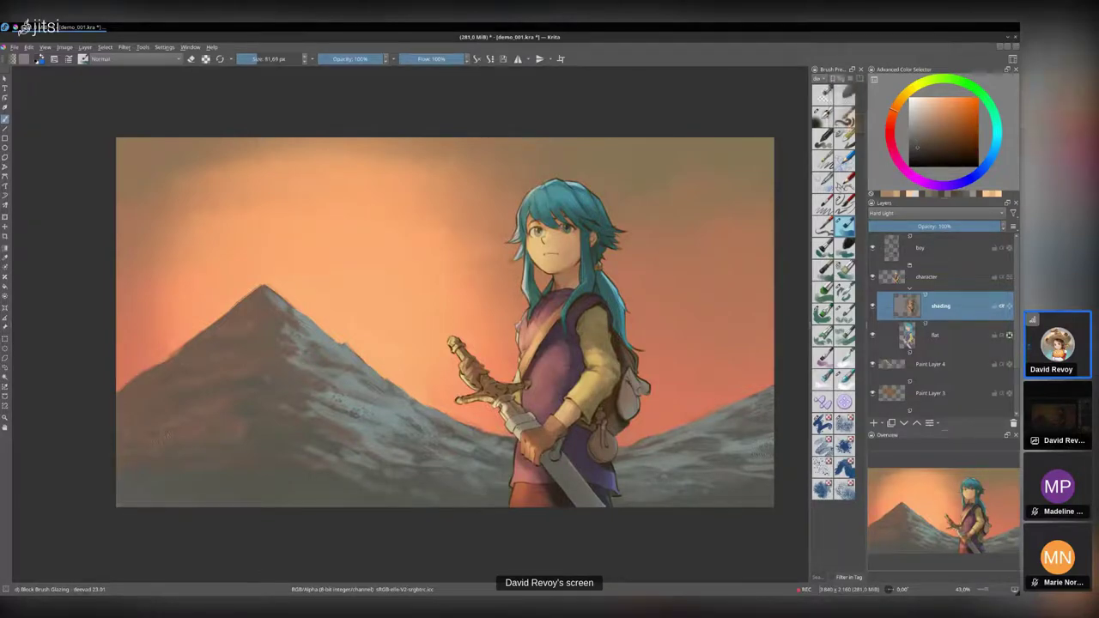
{"action": "left_click_drag", "start_coordinate": [605, 340], "coordinate": [620, 371]}
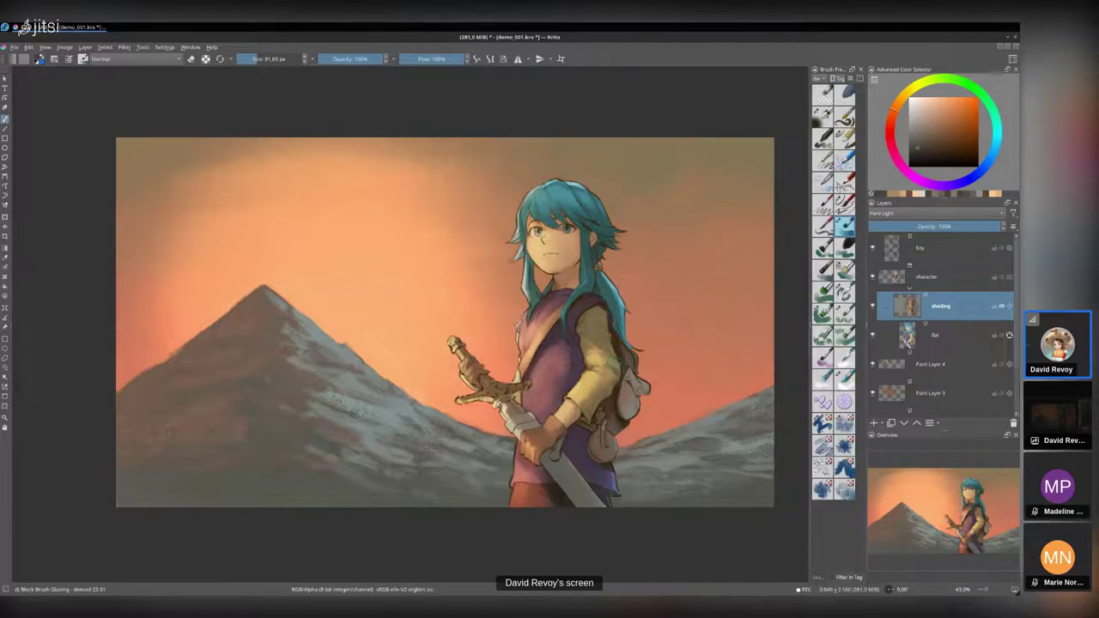
- Remodel the sleeve's elbow and forearm folds with resampled light and dark tones at about 54 px
{"action": "key", "text": "bracketleft"}
{"action": "left_click", "coordinate": [598, 358], "text": "ctrl"}
{"action": "left_click_drag", "start_coordinate": [599, 356], "coordinate": [593, 378]}
{"action": "left_click", "coordinate": [599, 361], "text": "ctrl"}
{"action": "left_click", "coordinate": [598, 378], "text": "ctrl"}
{"action": "left_click", "coordinate": [614, 364], "text": "ctrl"}
{"action": "left_click", "coordinate": [582, 384], "text": "ctrl"}
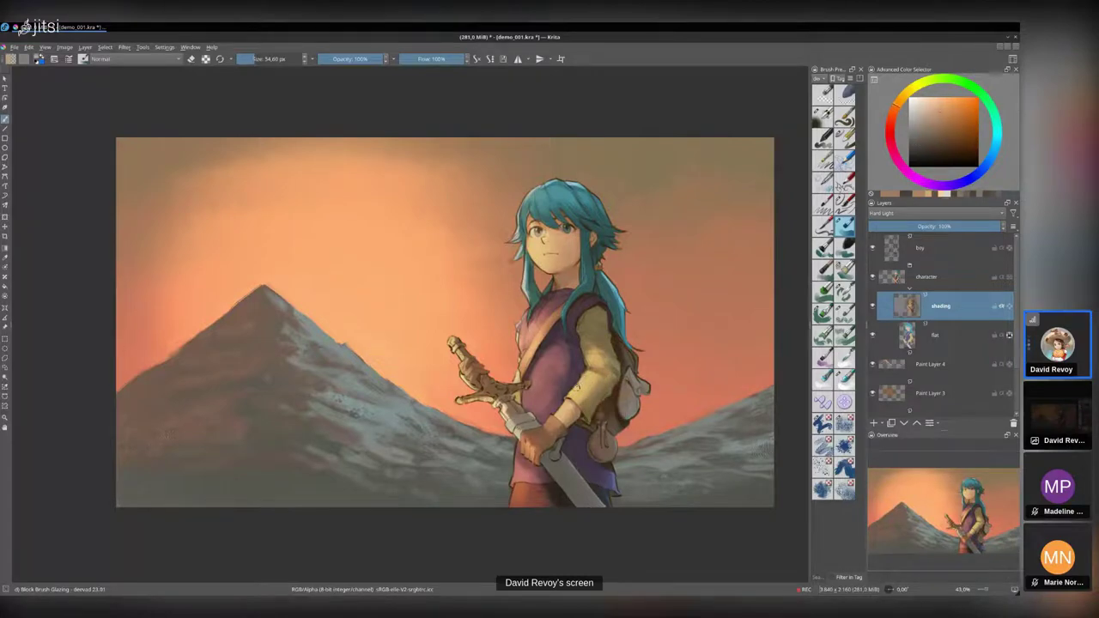
{"action": "left_click", "coordinate": [580, 387], "text": "ctrl"}
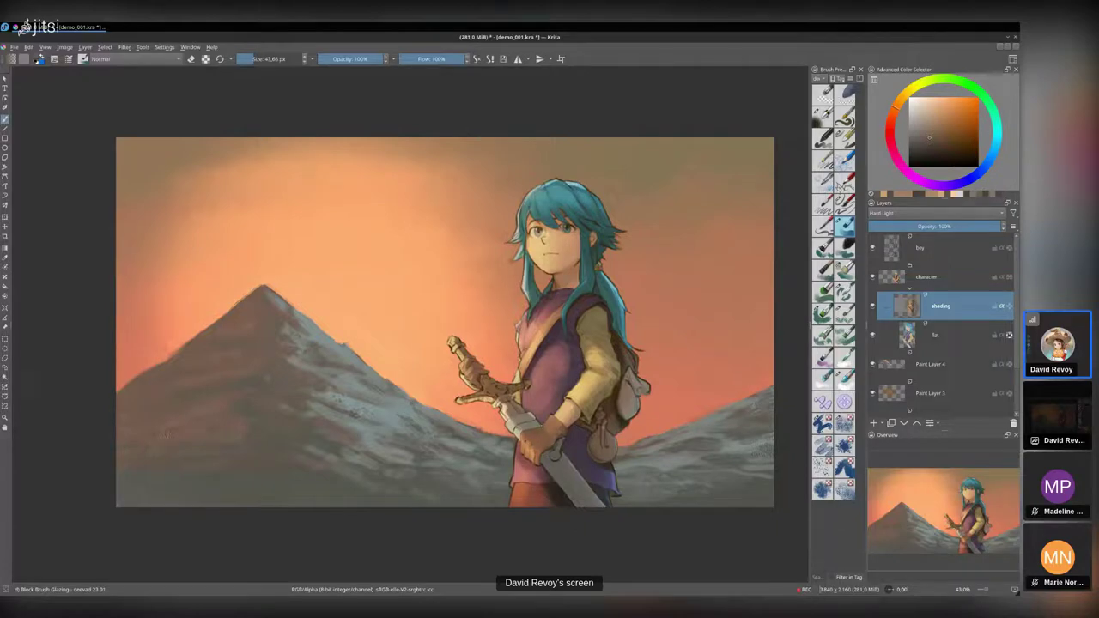
- Glaze the trousers' top and the tunic's lower hem with sampled tones at about 44 px and 60 px
{"action": "left_click_drag", "start_coordinate": [545, 495], "coordinate": [553, 495]}
{"action": "left_click", "coordinate": [549, 495], "text": "ctrl"}
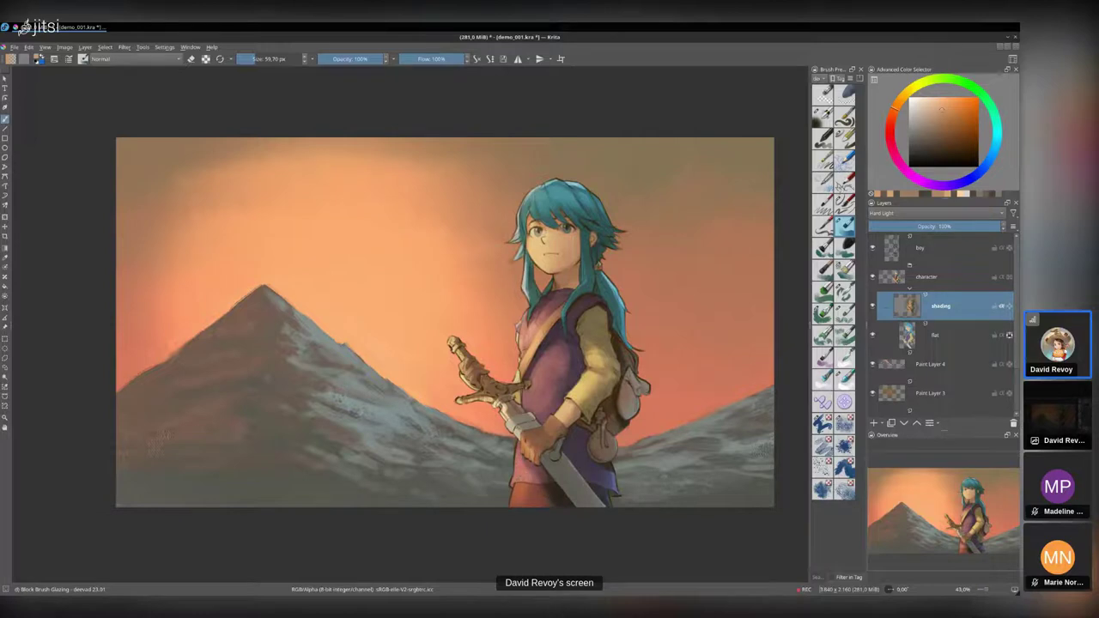
{"action": "left_click", "coordinate": [556, 496], "text": "ctrl"}
{"action": "left_click_drag", "start_coordinate": [529, 465], "coordinate": [524, 478]}
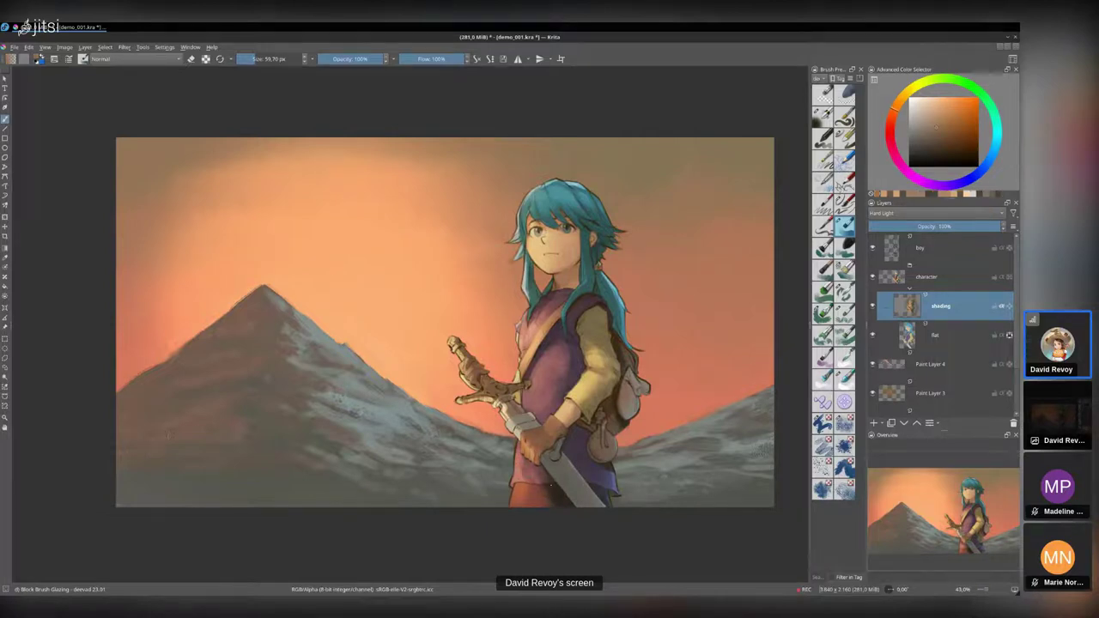
- Glaze the trousers and the tunic's lower back hem with sampled tones at about 79 px and 52 px
{"action": "left_click", "coordinate": [606, 484], "text": "ctrl"}
{"action": "left_click_drag", "start_coordinate": [542, 496], "coordinate": [525, 492]}
{"action": "left_click", "coordinate": [538, 498], "text": "ctrl"}
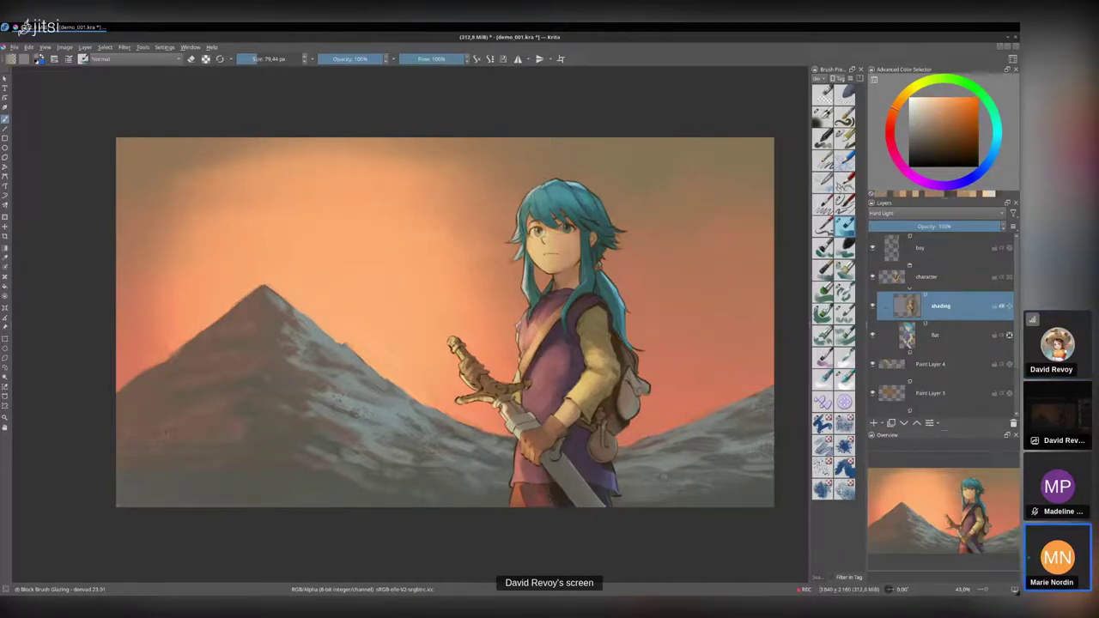
{"action": "left_click_drag", "start_coordinate": [606, 476], "coordinate": [610, 455]}
{"action": "left_click", "coordinate": [615, 477], "text": "ctrl"}
{"action": "left_click", "coordinate": [611, 463], "text": "ctrl"}
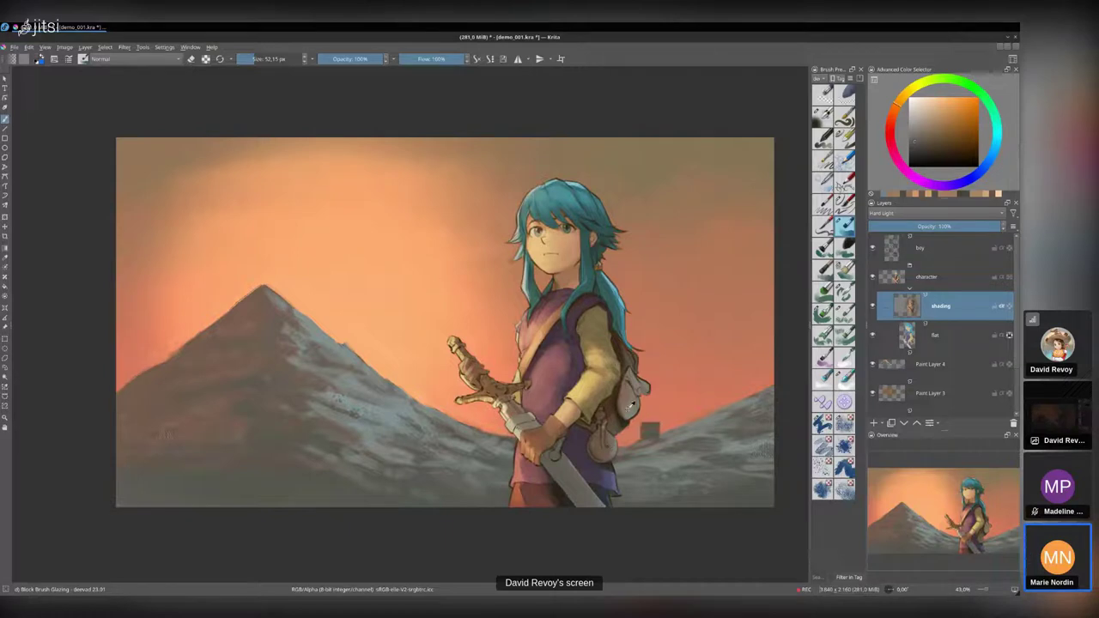
- Glaze shadow over the backpack with a sampled dark brown at about 68 px and save the painting
{"action": "left_click", "coordinate": [609, 405], "text": "ctrl"}
{"action": "mouse_move", "coordinate": [610, 405]}
{"action": "left_mouse_down"}
{"action": "mouse_move", "coordinate": [627, 410]}
{"action": "mouse_move", "coordinate": [637, 390]}
{"action": "left_mouse_up"}
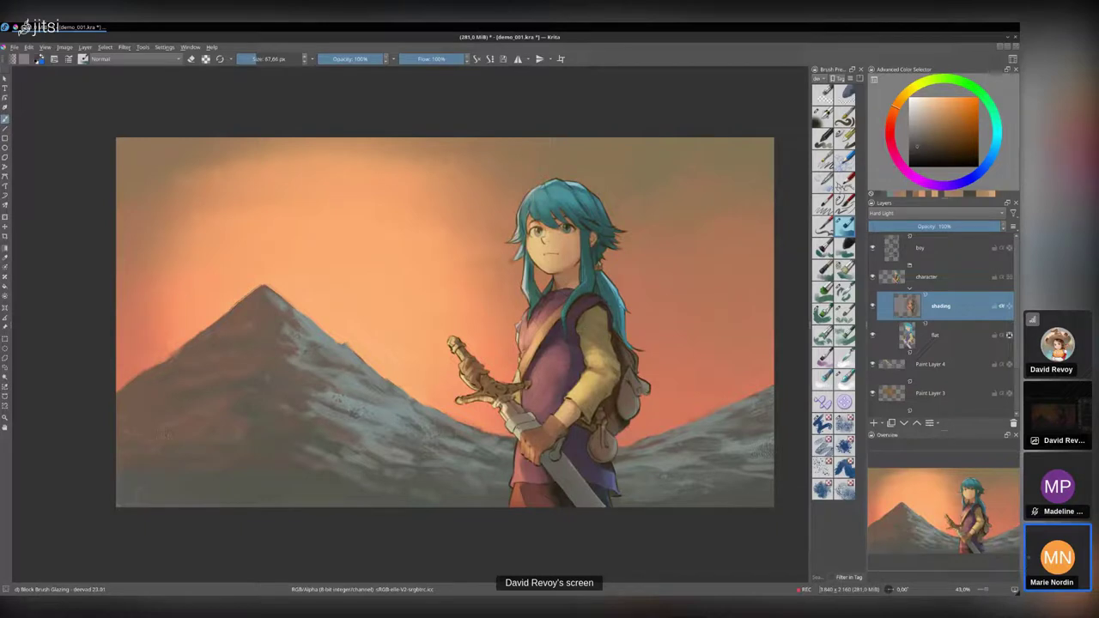
{"action": "key", "text": "ctrl+s"}
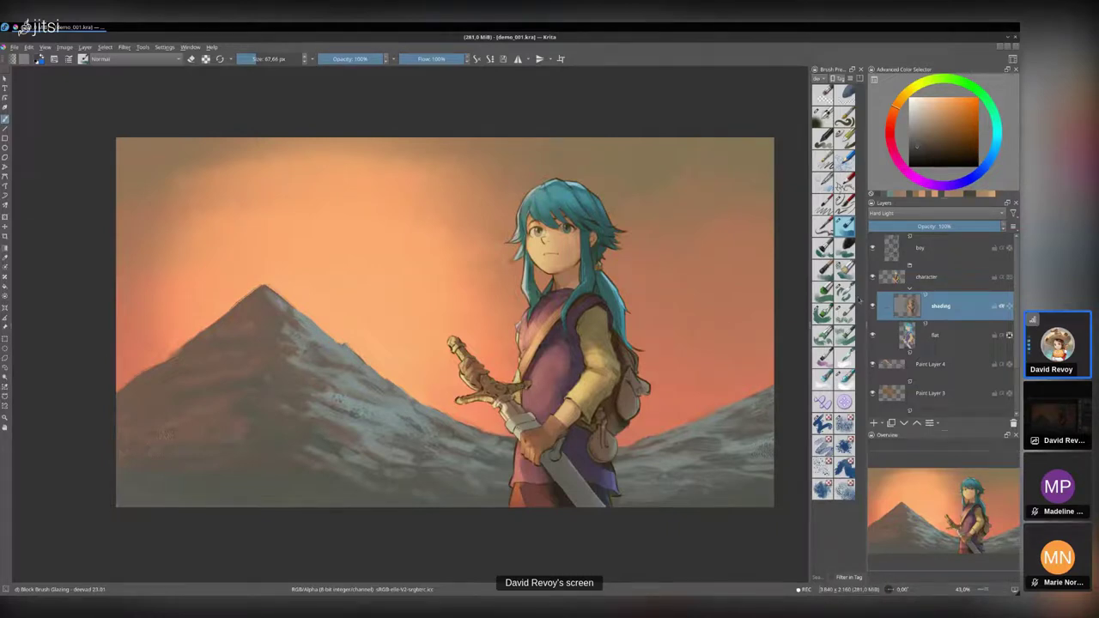
- Add a new paint layer and place it above the character group, below the boy layer
{"action": "left_click", "coordinate": [874, 423]}
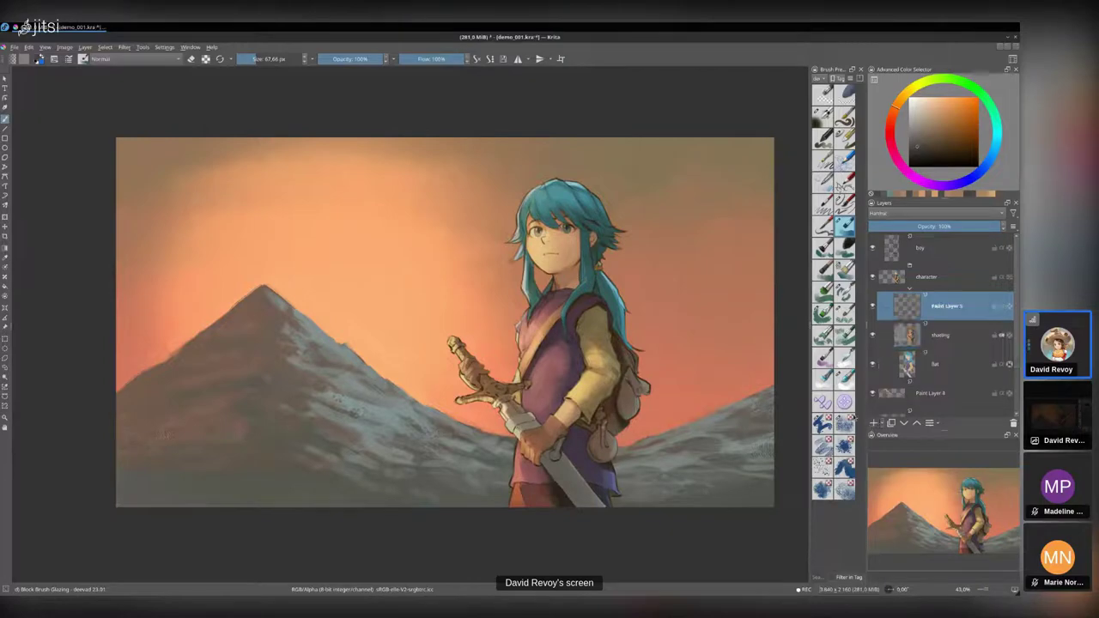
{"action": "left_click", "coordinate": [916, 422]}
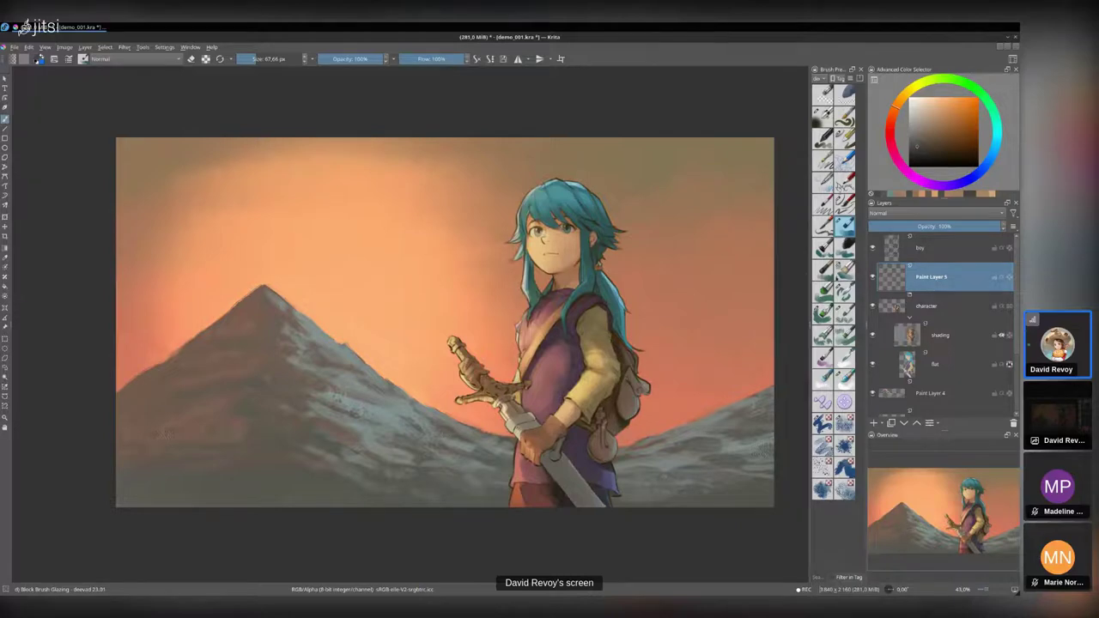
{"action": "scroll", "coordinate": [515, 273], "scroll_direction": "up", "scroll_amount": 1}
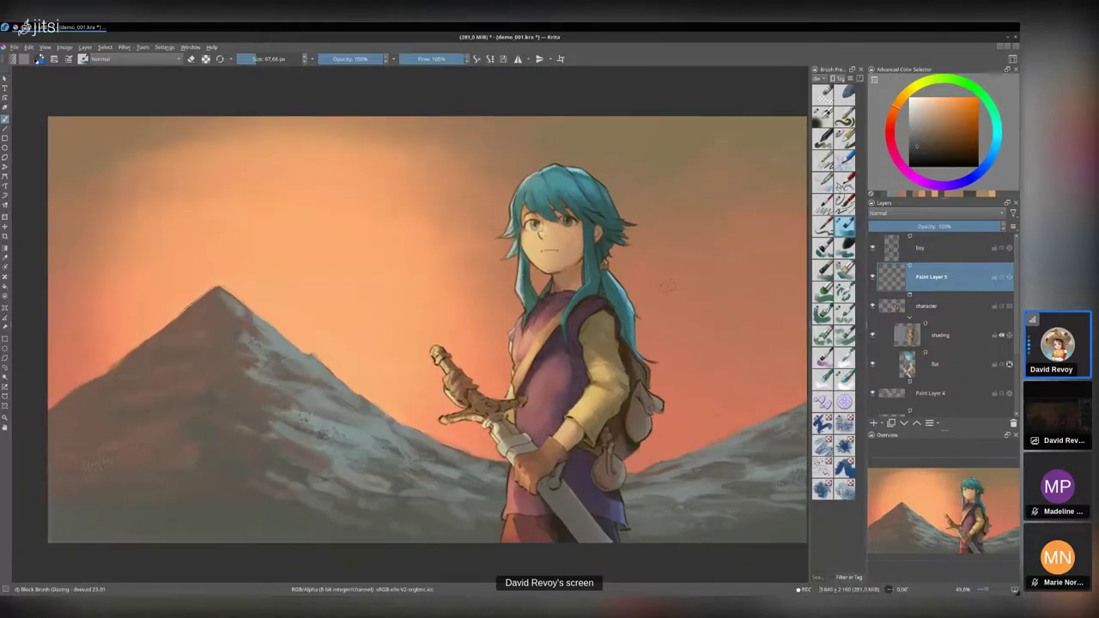
{"action": "scroll", "coordinate": [641, 280], "scroll_direction": "down", "scroll_amount": 1}
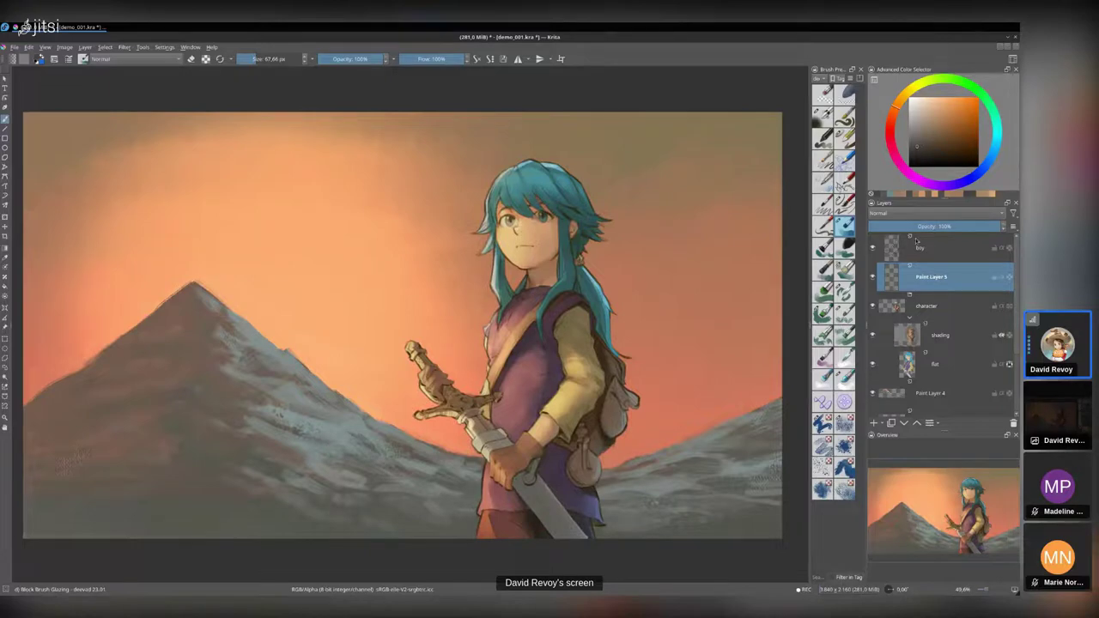
- Examine the layer blending modes in the Arithmetic, Binary, Darken, HSI, HSL, HSV and HSY categories
{"action": "left_click", "coordinate": [936, 212]}
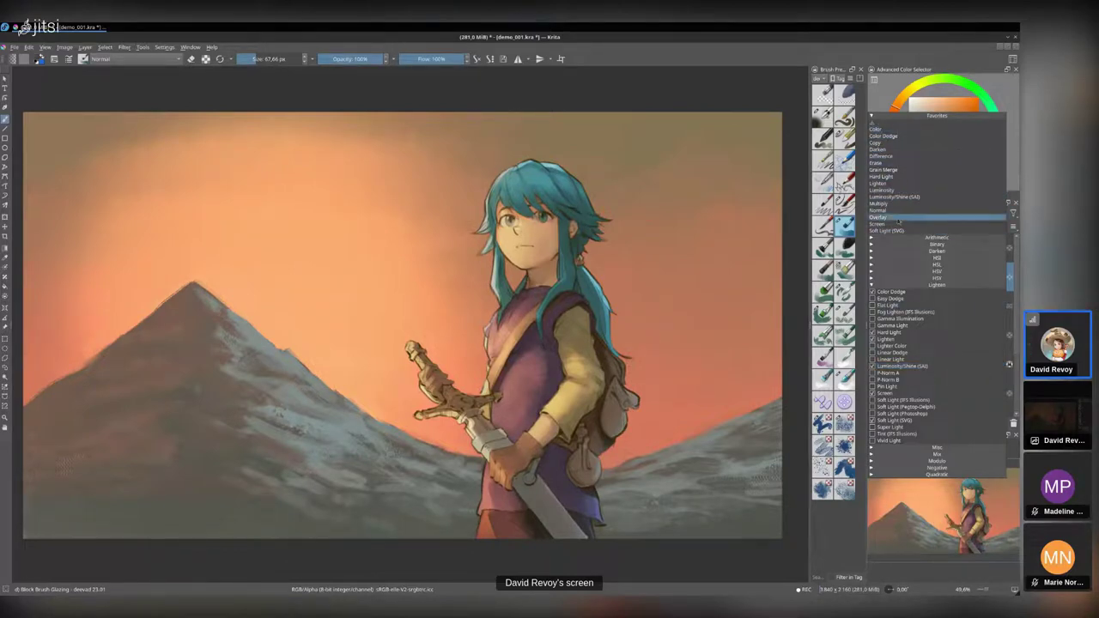
{"action": "left_click", "coordinate": [876, 238]}
{"action": "left_click", "coordinate": [872, 276]}
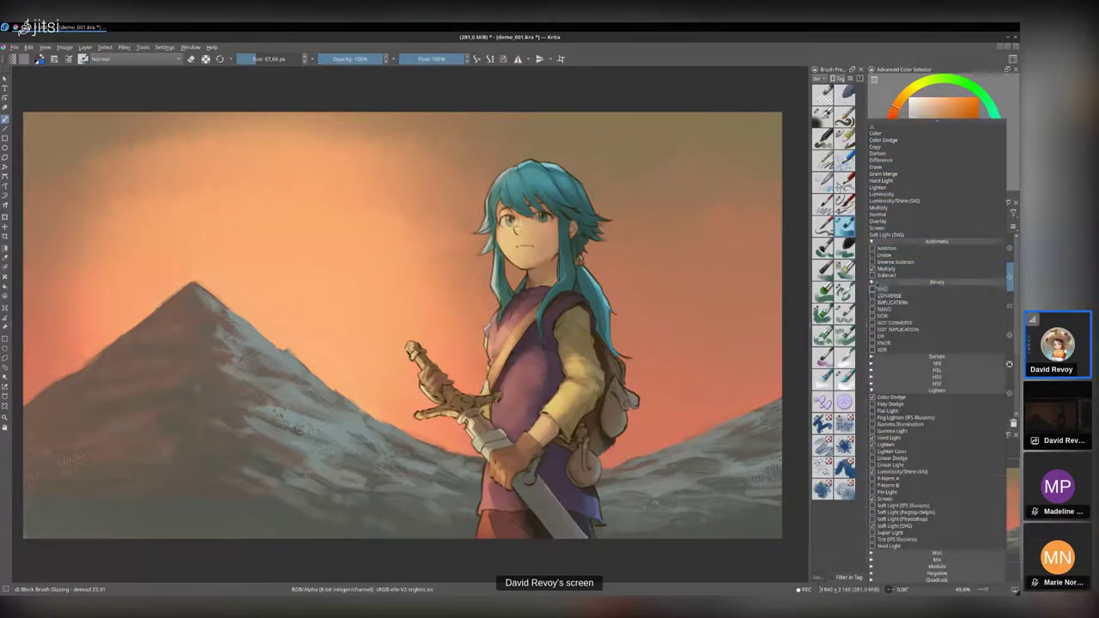
{"action": "left_click", "coordinate": [872, 355]}
{"action": "left_click", "coordinate": [874, 374]}
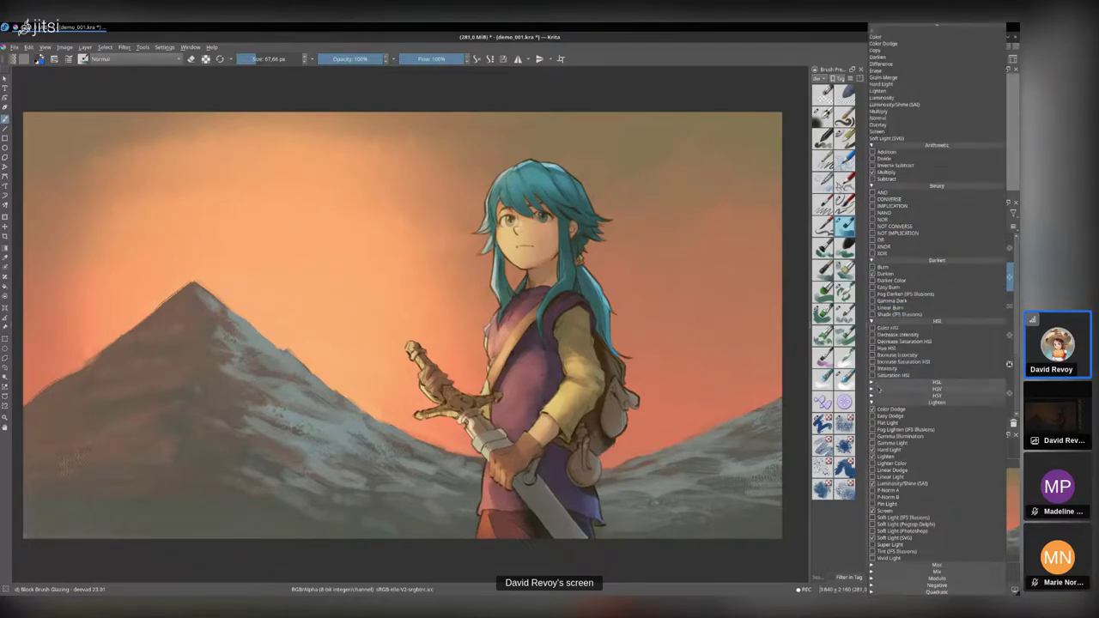
{"action": "left_click", "coordinate": [874, 378]}
{"action": "left_click", "coordinate": [873, 403]}
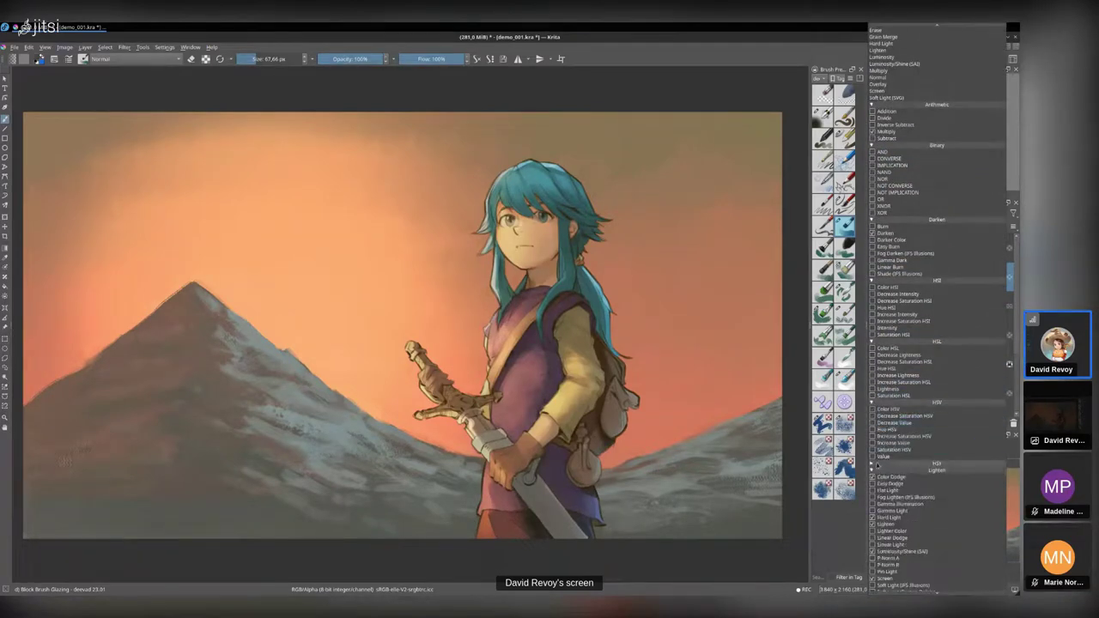
{"action": "left_click", "coordinate": [876, 463]}
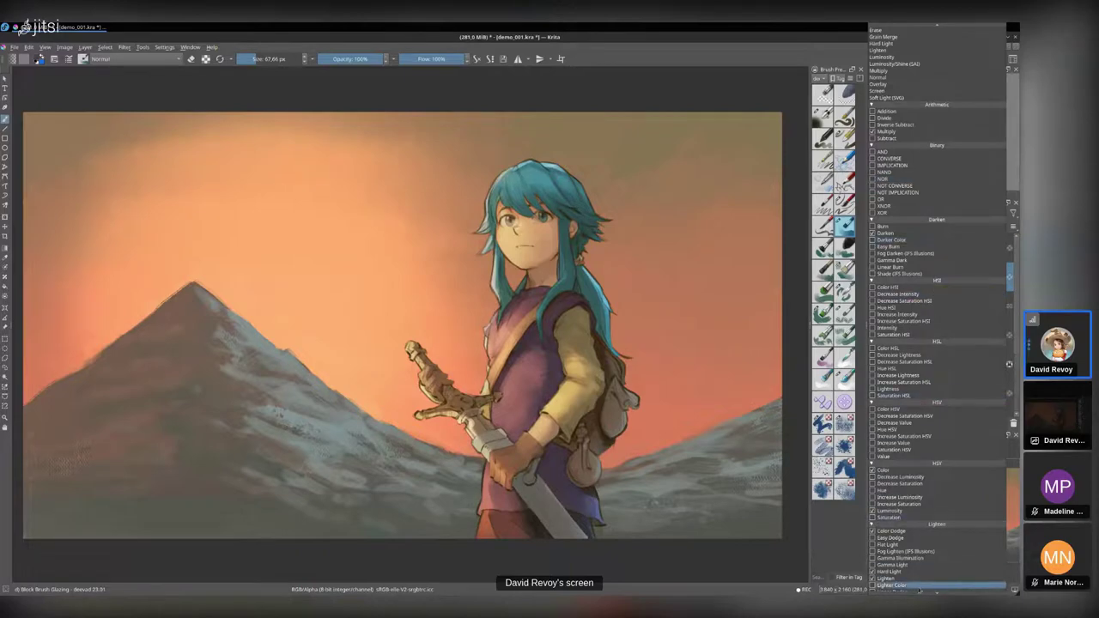
- Collapse the expanded blending mode categories and set the new layer to Luminosity/Shine (SAI)
{"action": "left_click", "coordinate": [872, 220]}
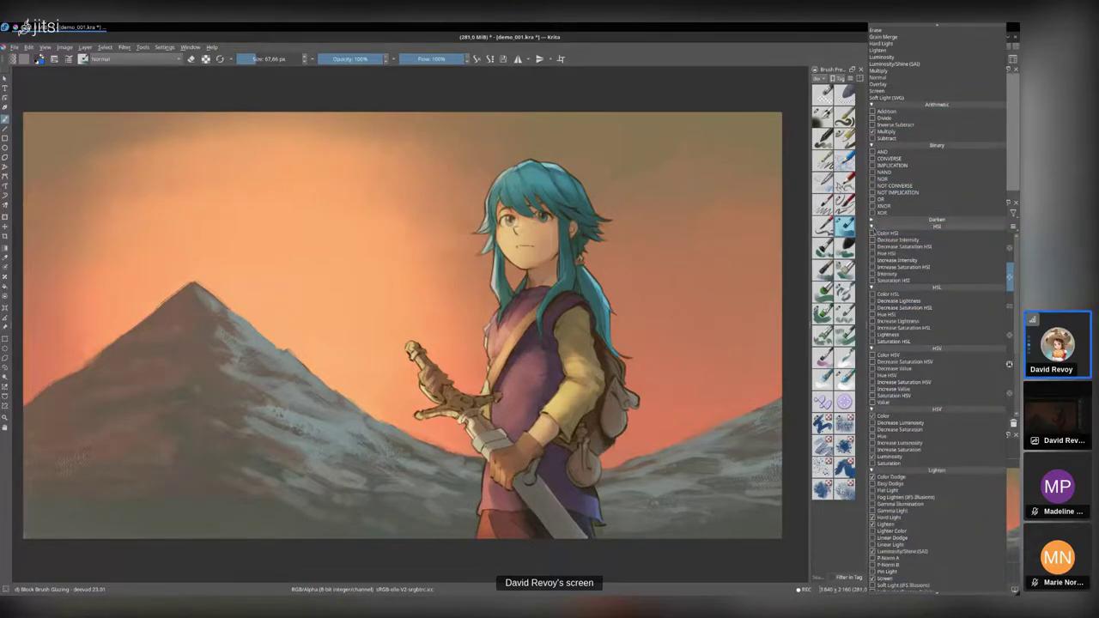
{"action": "left_click", "coordinate": [872, 227]}
{"action": "left_click", "coordinate": [873, 146]}
{"action": "left_click", "coordinate": [873, 151]}
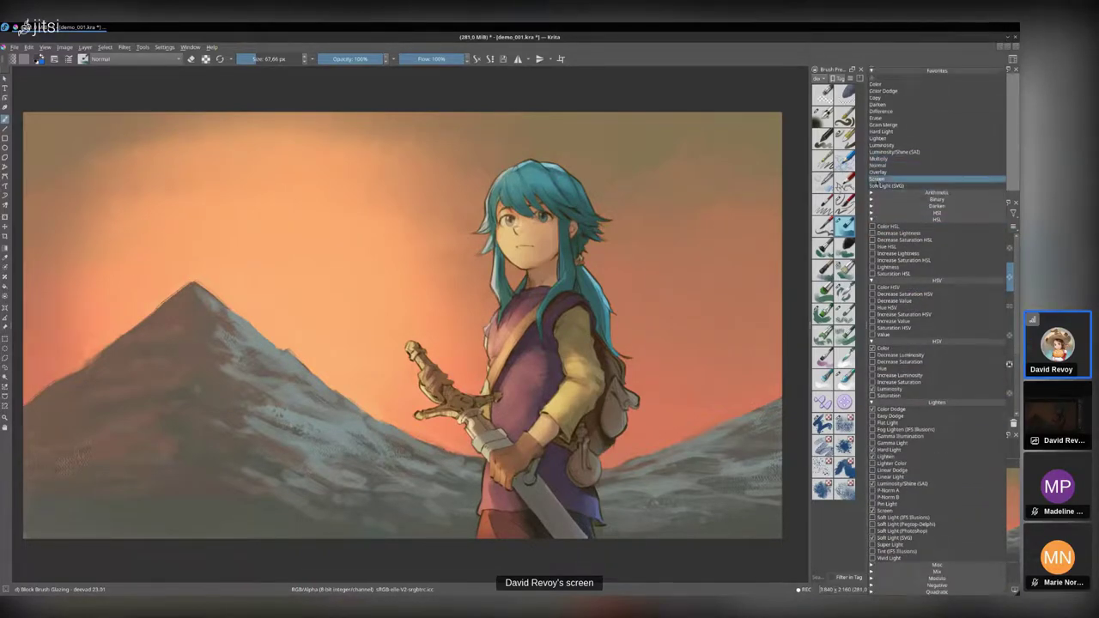
{"action": "left_click", "coordinate": [873, 282]}
{"action": "left_click", "coordinate": [872, 265]}
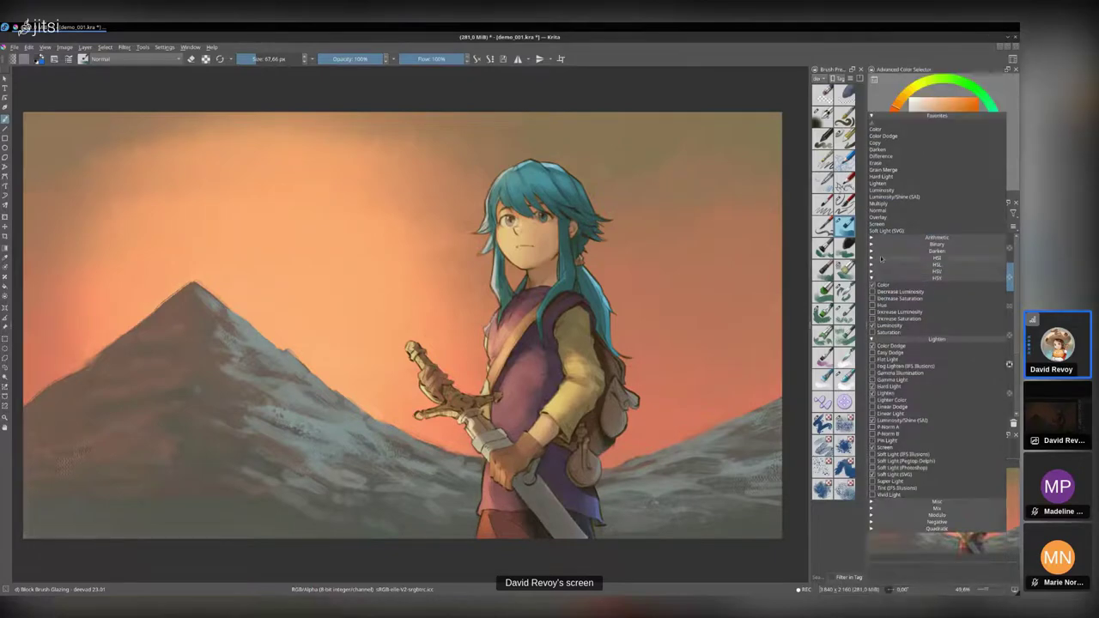
{"action": "left_click", "coordinate": [925, 420]}
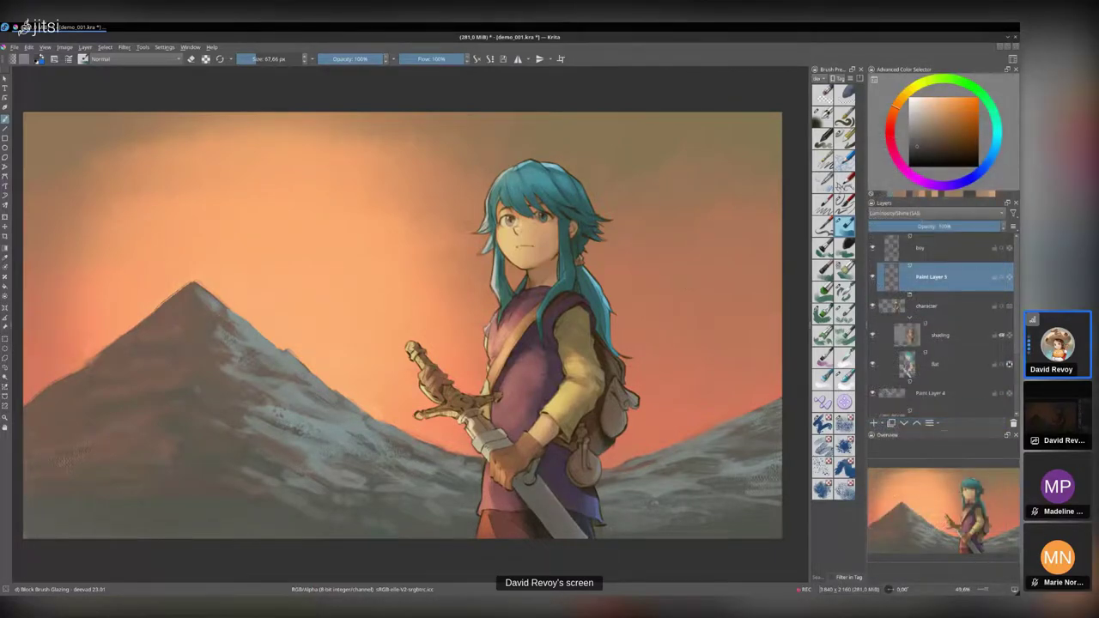
- Choose a dark saturated blue and paint a tall soft glow behind the character's hair, starting at about 100 px
{"action": "left_click_drag", "start_coordinate": [947, 148], "coordinate": [958, 146]}
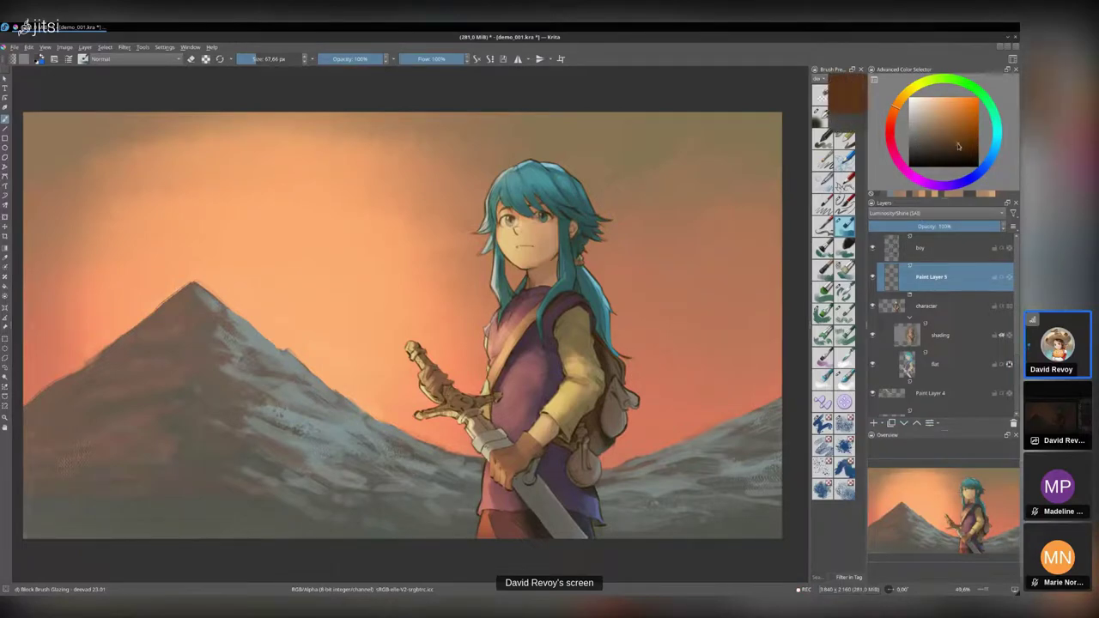
{"action": "key", "text": "bracketright"}
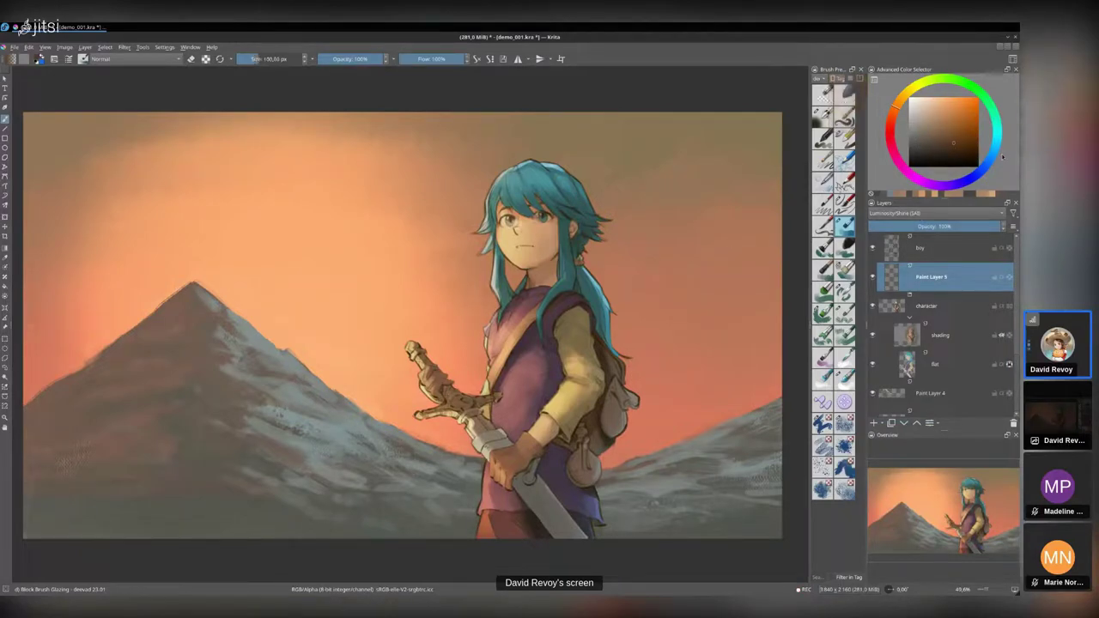
{"action": "left_click", "coordinate": [992, 160]}
{"action": "left_click", "coordinate": [959, 140]}
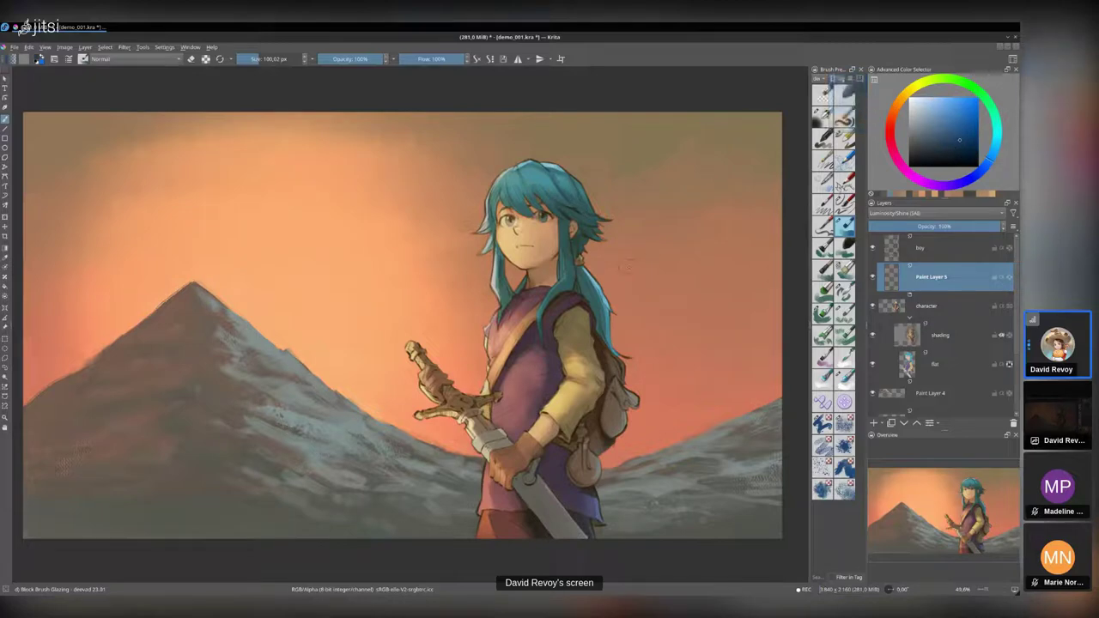
{"action": "mouse_move", "coordinate": [626, 266]}
{"action": "left_mouse_down"}
{"action": "mouse_move", "coordinate": [611, 264]}
{"action": "mouse_move", "coordinate": [618, 251]}
{"action": "mouse_move", "coordinate": [603, 241]}
{"action": "mouse_move", "coordinate": [607, 210]}
{"action": "mouse_move", "coordinate": [628, 196]}
{"action": "mouse_move", "coordinate": [612, 188]}
{"action": "mouse_move", "coordinate": [644, 245]}
{"action": "mouse_move", "coordinate": [622, 284]}
{"action": "mouse_move", "coordinate": [627, 268]}
{"action": "left_mouse_up"}
{"action": "key", "text": "bracketright"}
- Build up the glow's bright core with progressively lighter blues at about 167 px and 125 px
{"action": "left_click", "coordinate": [955, 130]}
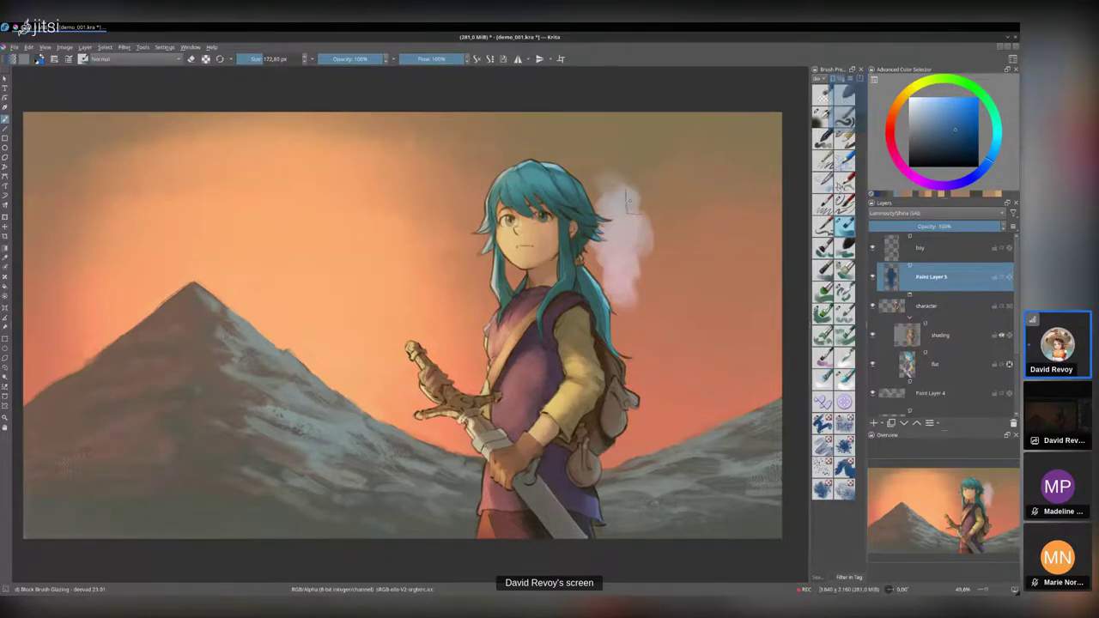
{"action": "key", "text": "bracketleft"}
{"action": "mouse_move", "coordinate": [627, 200]}
{"action": "left_mouse_down"}
{"action": "mouse_move", "coordinate": [626, 230]}
{"action": "mouse_move", "coordinate": [620, 208]}
{"action": "mouse_move", "coordinate": [612, 225]}
{"action": "mouse_move", "coordinate": [629, 224]}
{"action": "mouse_move", "coordinate": [624, 273]}
{"action": "mouse_move", "coordinate": [627, 248]}
{"action": "mouse_move", "coordinate": [648, 247]}
{"action": "mouse_move", "coordinate": [628, 308]}
{"action": "left_mouse_up"}
{"action": "key", "text": "bracketright"}
{"action": "left_click", "coordinate": [957, 129]}
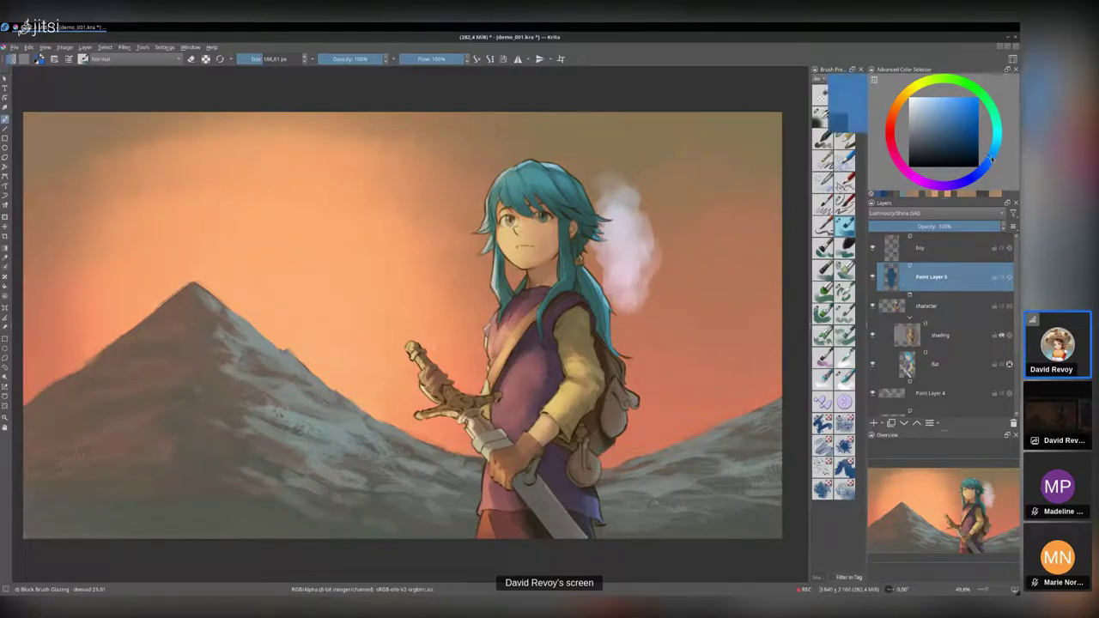
{"action": "left_click_drag", "start_coordinate": [957, 120], "coordinate": [951, 114]}
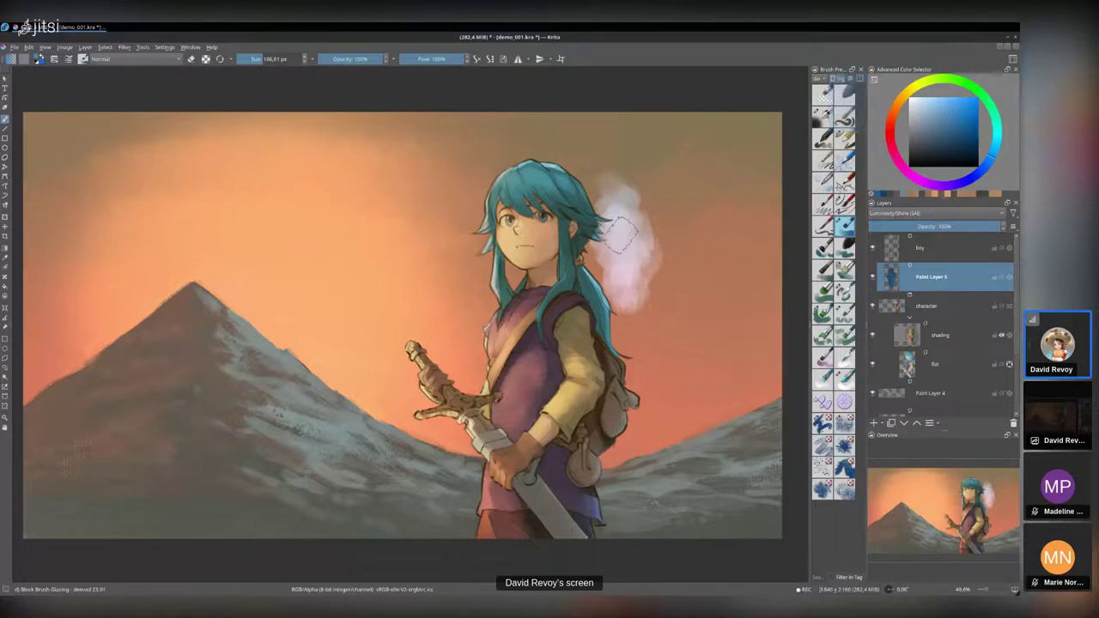
{"action": "mouse_move", "coordinate": [621, 235]}
{"action": "left_mouse_down"}
{"action": "mouse_move", "coordinate": [628, 274]}
{"action": "mouse_move", "coordinate": [638, 242]}
{"action": "mouse_move", "coordinate": [642, 283]}
{"action": "mouse_move", "coordinate": [609, 248]}
{"action": "mouse_move", "coordinate": [615, 274]}
{"action": "left_mouse_up"}
{"action": "left_click", "coordinate": [948, 105]}
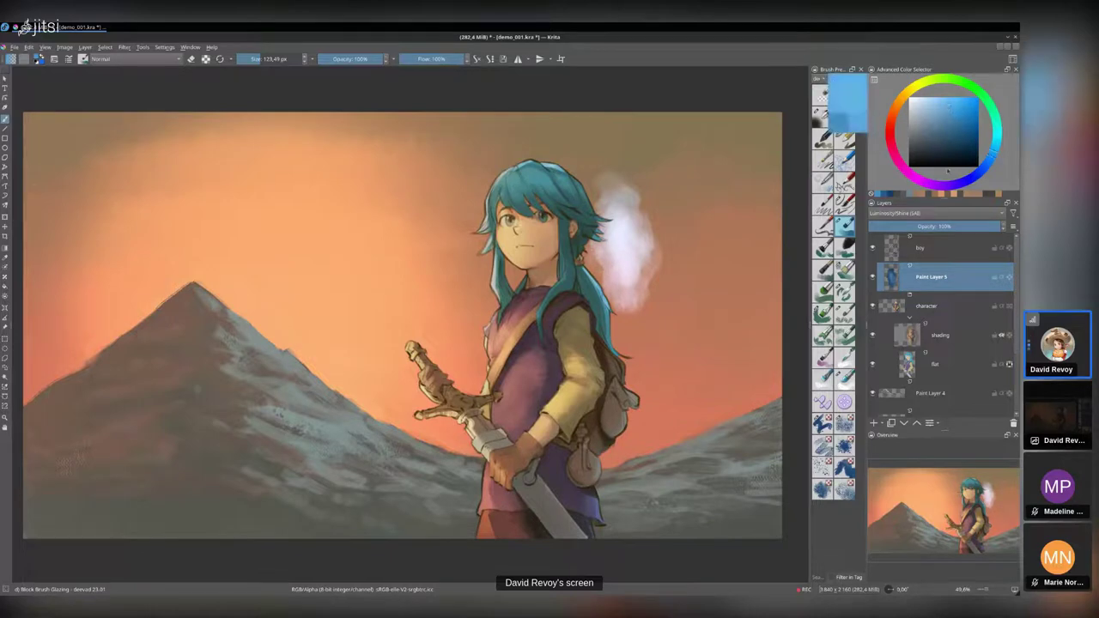
{"action": "left_click_drag", "start_coordinate": [615, 230], "coordinate": [640, 273]}
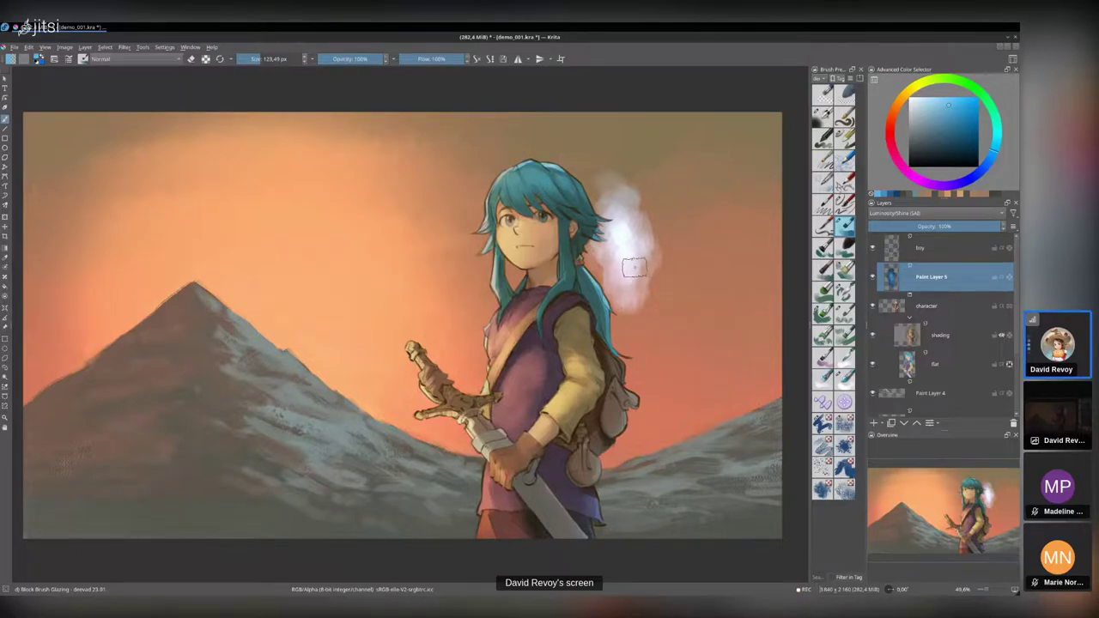
- Move the painted glow slightly away from the character's hair with the Move tool
{"action": "key", "text": "t"}
{"action": "left_click_drag", "start_coordinate": [641, 259], "coordinate": [652, 260]}
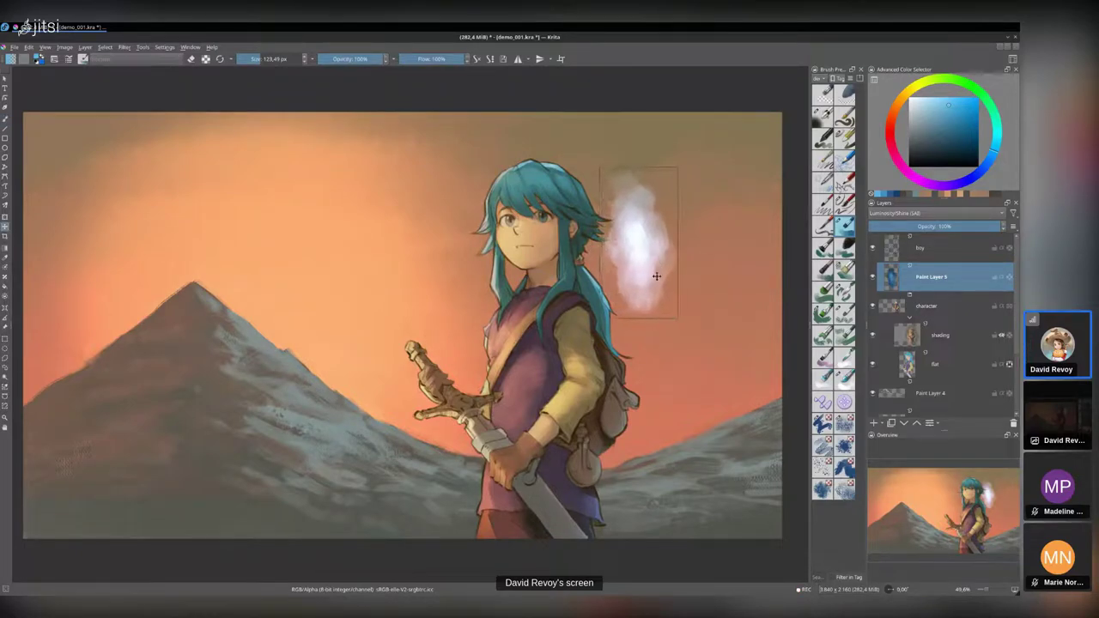
{"action": "key", "text": "Return"}
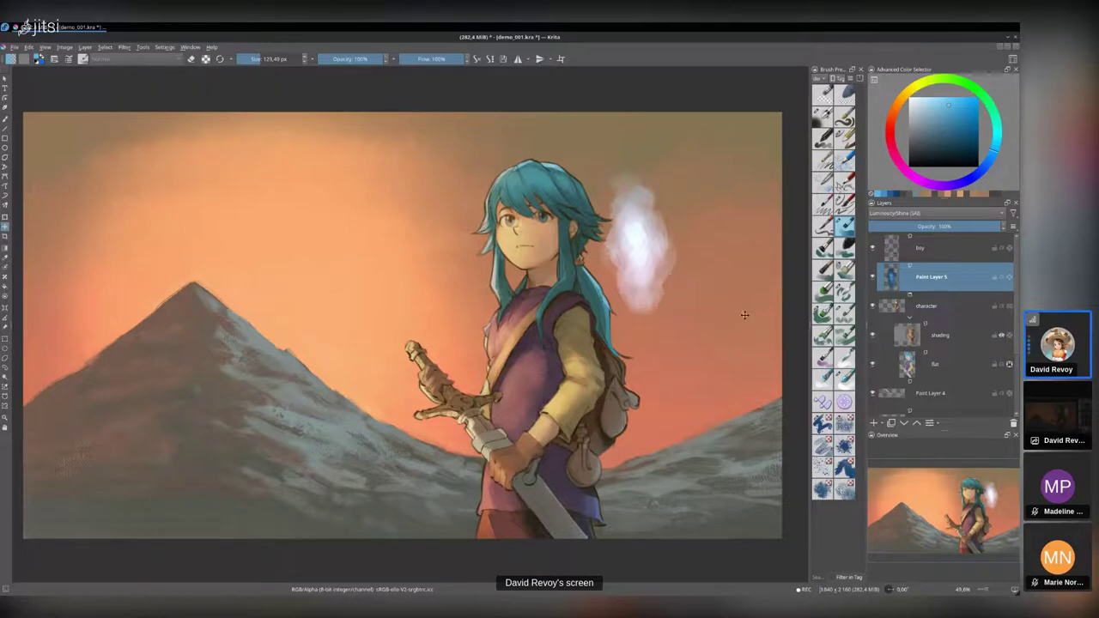
- Soften the glow with the Blender Wet Area brush at about 182 px and 14% opacity, and move it slightly down
{"action": "left_click", "coordinate": [848, 382]}
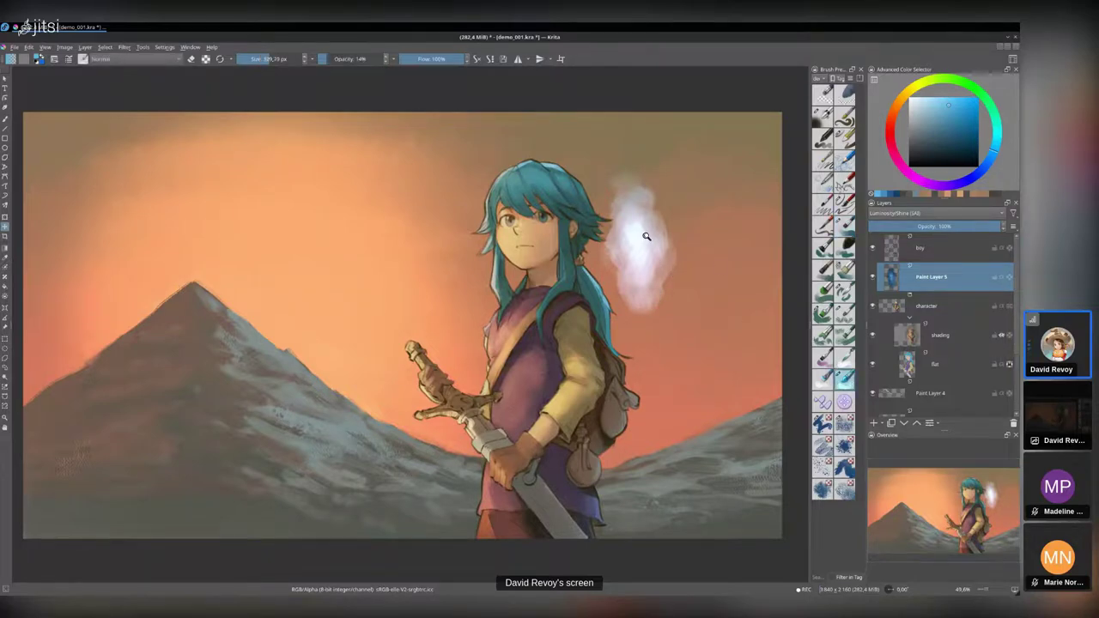
{"action": "scroll", "coordinate": [648, 238], "scroll_direction": "down", "scroll_amount": 1}
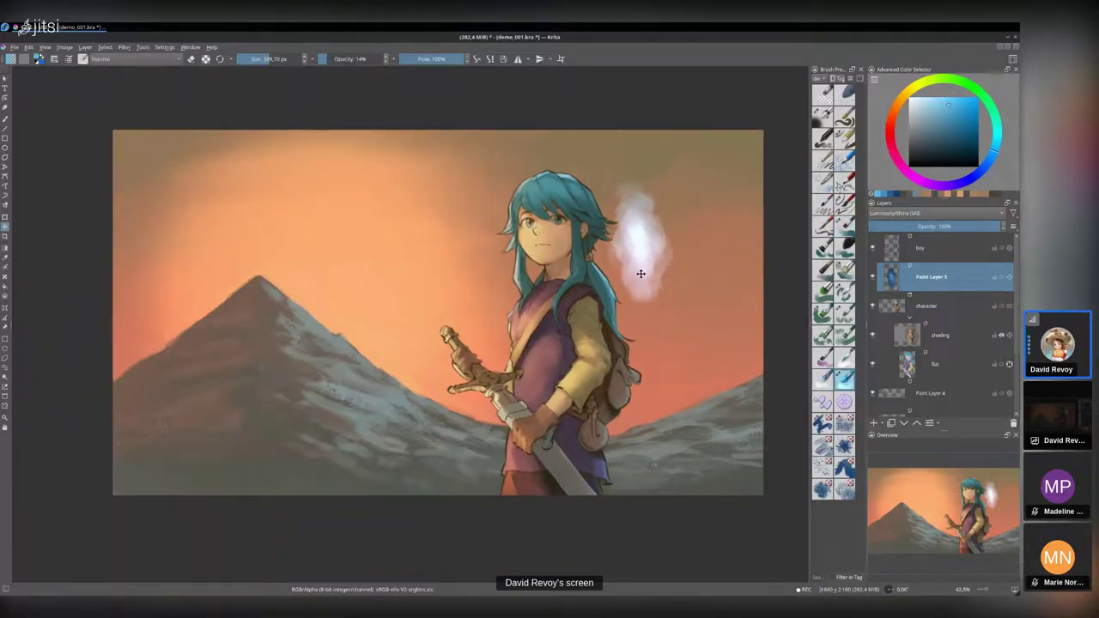
{"action": "key", "text": "b"}
{"action": "left_click_drag", "start_coordinate": [637, 246], "coordinate": [608, 247]}
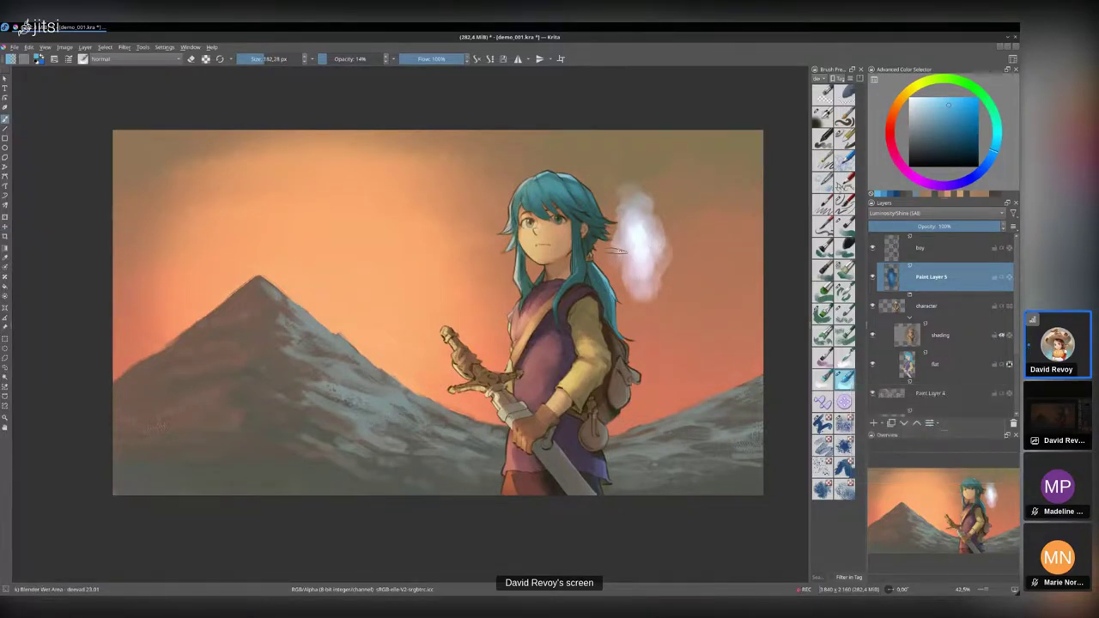
{"action": "mouse_move", "coordinate": [620, 225]}
{"action": "left_mouse_down"}
{"action": "mouse_move", "coordinate": [613, 208]}
{"action": "mouse_move", "coordinate": [637, 211]}
{"action": "mouse_move", "coordinate": [668, 246]}
{"action": "mouse_move", "coordinate": [648, 292]}
{"action": "mouse_move", "coordinate": [627, 277]}
{"action": "mouse_move", "coordinate": [637, 259]}
{"action": "mouse_move", "coordinate": [630, 228]}
{"action": "mouse_move", "coordinate": [650, 249]}
{"action": "mouse_move", "coordinate": [649, 275]}
{"action": "mouse_move", "coordinate": [639, 232]}
{"action": "mouse_move", "coordinate": [626, 250]}
{"action": "left_mouse_up"}
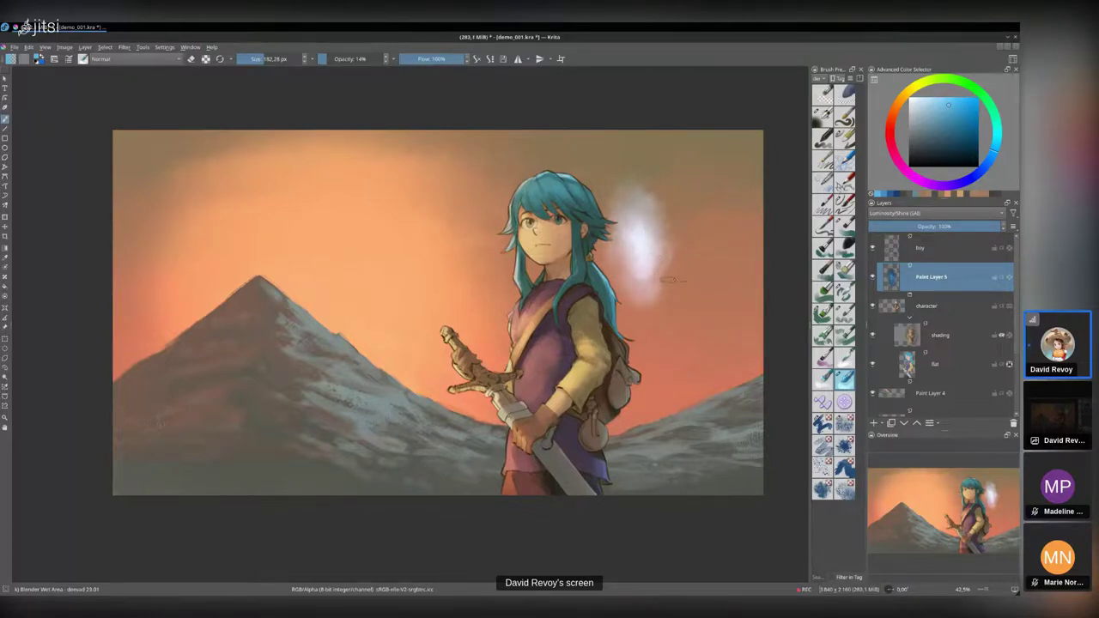
{"action": "key", "text": "t"}
{"action": "mouse_move", "coordinate": [646, 254]}
{"action": "left_mouse_down"}
{"action": "mouse_move", "coordinate": [533, 258]}
{"action": "mouse_move", "coordinate": [532, 223]}
{"action": "mouse_move", "coordinate": [592, 258]}
{"action": "mouse_move", "coordinate": [468, 378]}
{"action": "mouse_move", "coordinate": [579, 361]}
{"action": "mouse_move", "coordinate": [429, 334]}
{"action": "mouse_move", "coordinate": [615, 280]}
{"action": "mouse_move", "coordinate": [644, 287]}
{"action": "mouse_move", "coordinate": [645, 262]}
{"action": "left_mouse_up"}
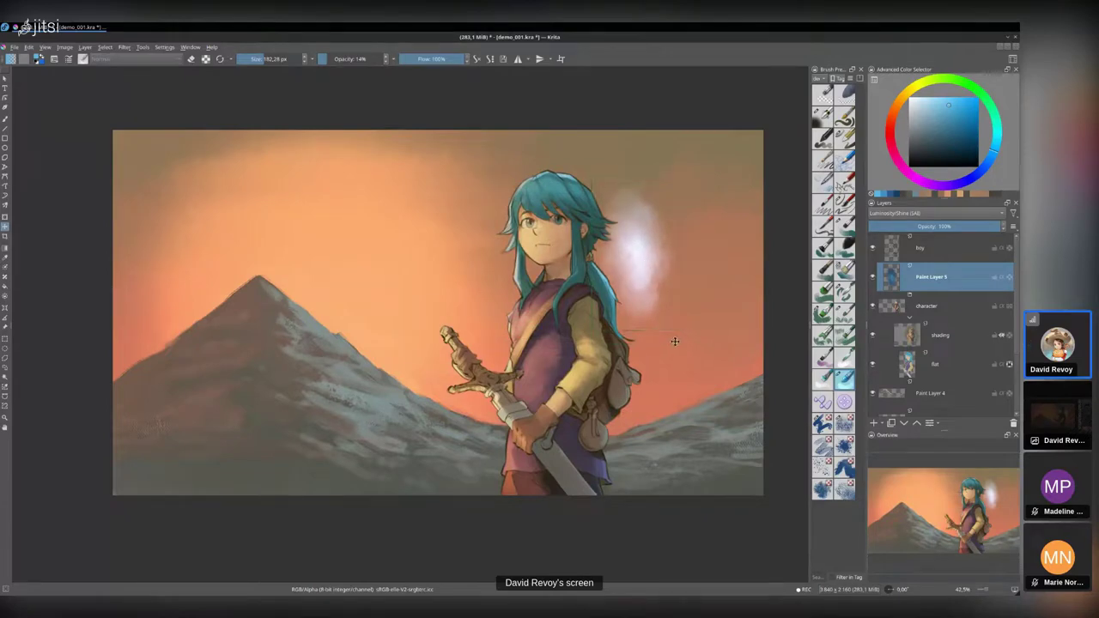
- Switch to the freehand brush and choose the z) Stamp Sparkles preset from the complete brush collection
{"action": "key", "text": "b"}
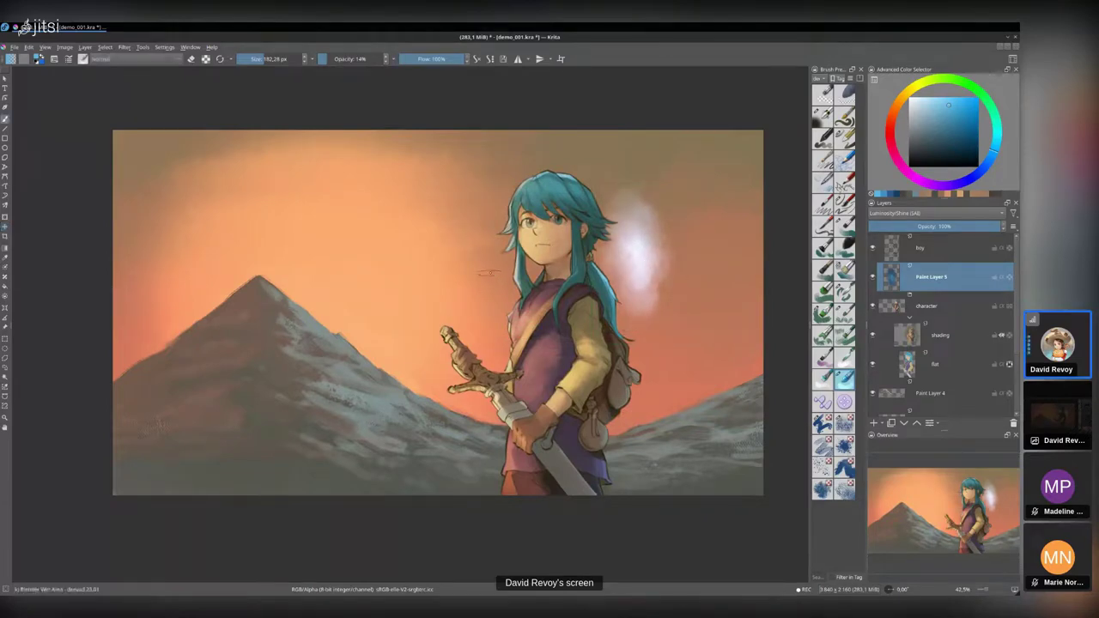
{"action": "left_click", "coordinate": [83, 60]}
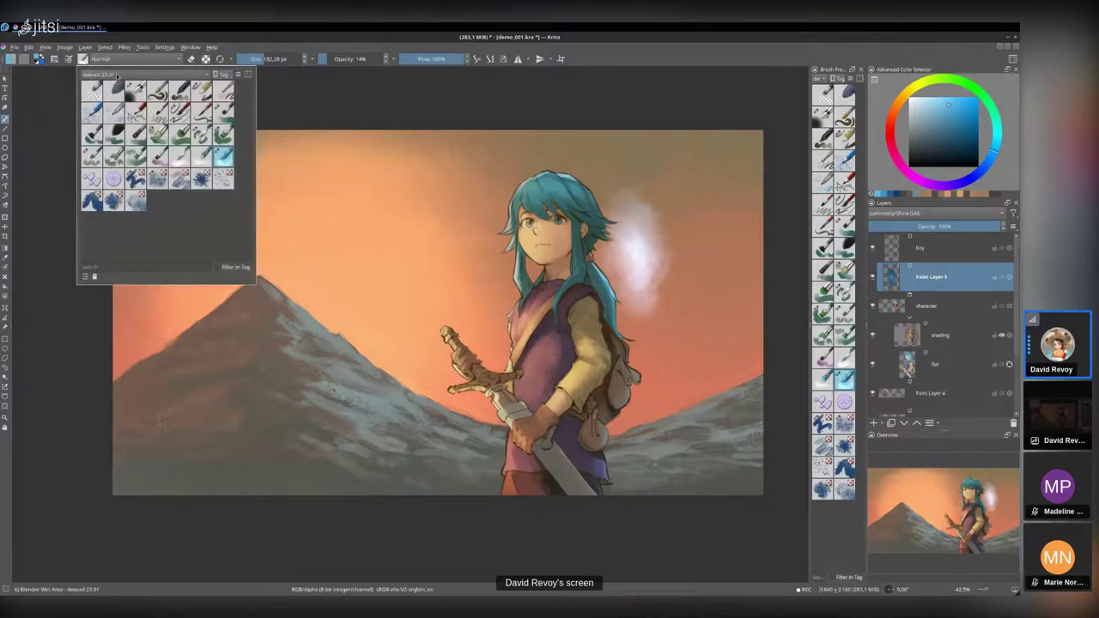
{"action": "left_click", "coordinate": [117, 75]}
{"action": "left_click", "coordinate": [117, 48]}
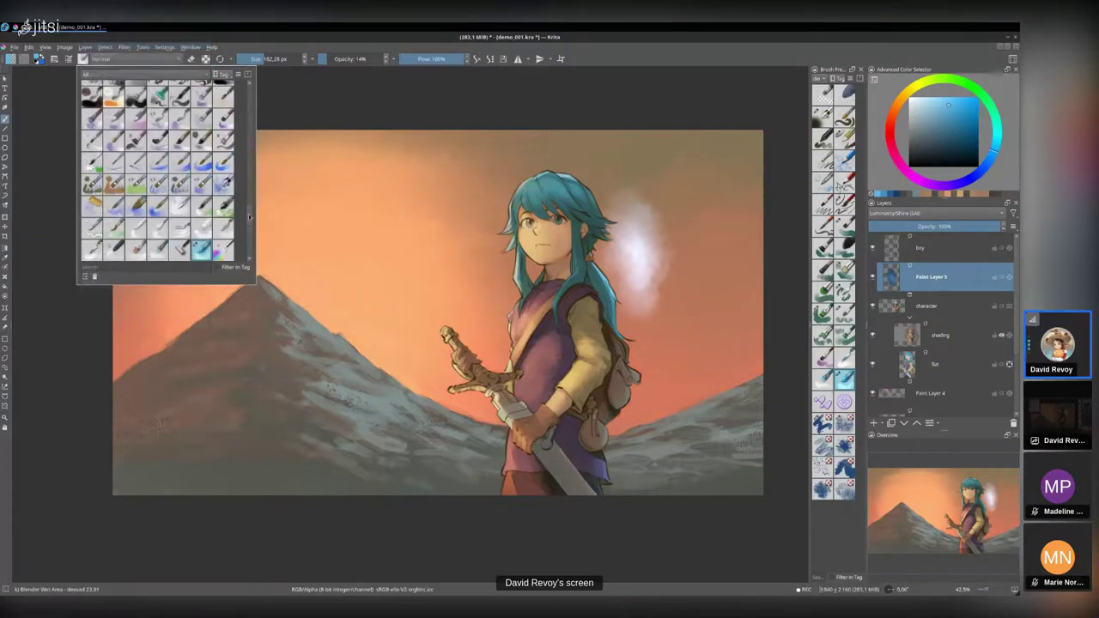
{"action": "left_click_drag", "start_coordinate": [249, 217], "coordinate": [238, 254]}
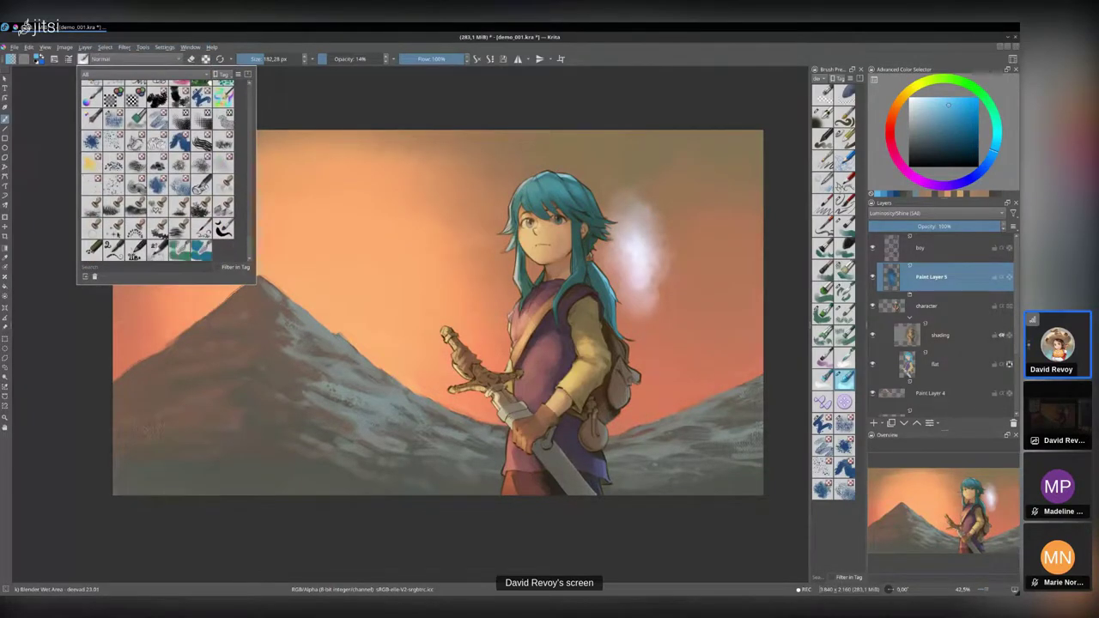
{"action": "left_click", "coordinate": [114, 228]}
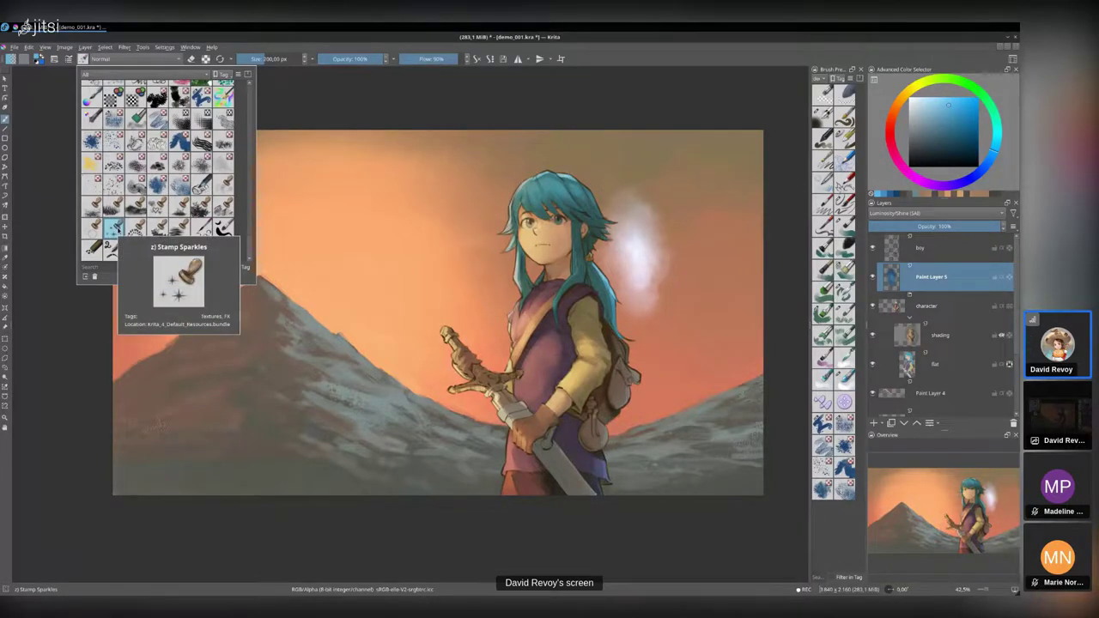
- Sample the glow's pale colour and stamp a trail of star sparkles over, above and below the glow
{"action": "left_click", "coordinate": [619, 236]}
{"action": "left_click", "coordinate": [642, 243], "text": "ctrl"}
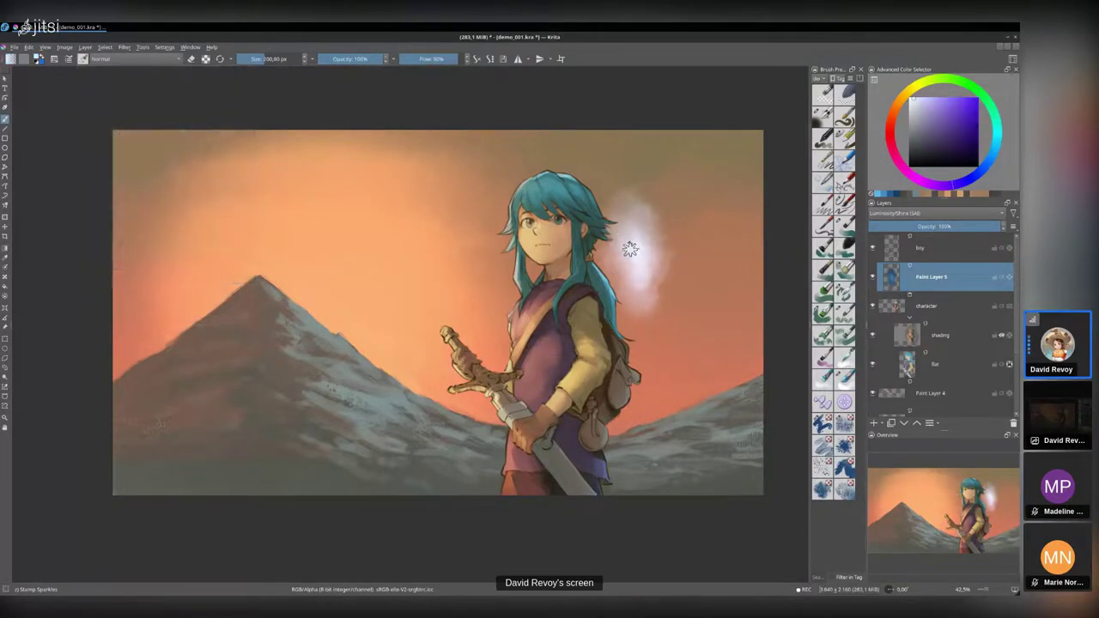
{"action": "mouse_move", "coordinate": [638, 254]}
{"action": "left_mouse_down"}
{"action": "mouse_move", "coordinate": [611, 182]}
{"action": "mouse_move", "coordinate": [619, 176]}
{"action": "mouse_move", "coordinate": [638, 206]}
{"action": "mouse_move", "coordinate": [653, 271]}
{"action": "mouse_move", "coordinate": [647, 309]}
{"action": "mouse_move", "coordinate": [662, 339]}
{"action": "left_mouse_up"}
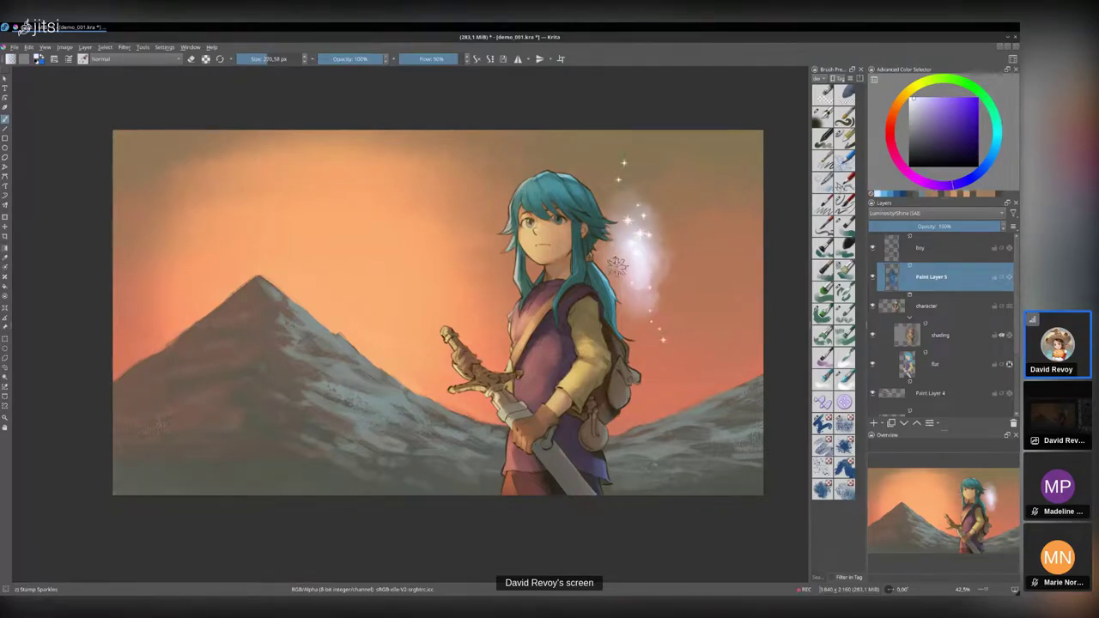
- Add a soft pale halo to each star sparkle with the Airbrush preset at about 100 px
{"action": "scroll", "coordinate": [634, 248], "scroll_direction": "up", "scroll_amount": 2}
{"action": "left_click_drag", "start_coordinate": [678, 295], "coordinate": [621, 280]}
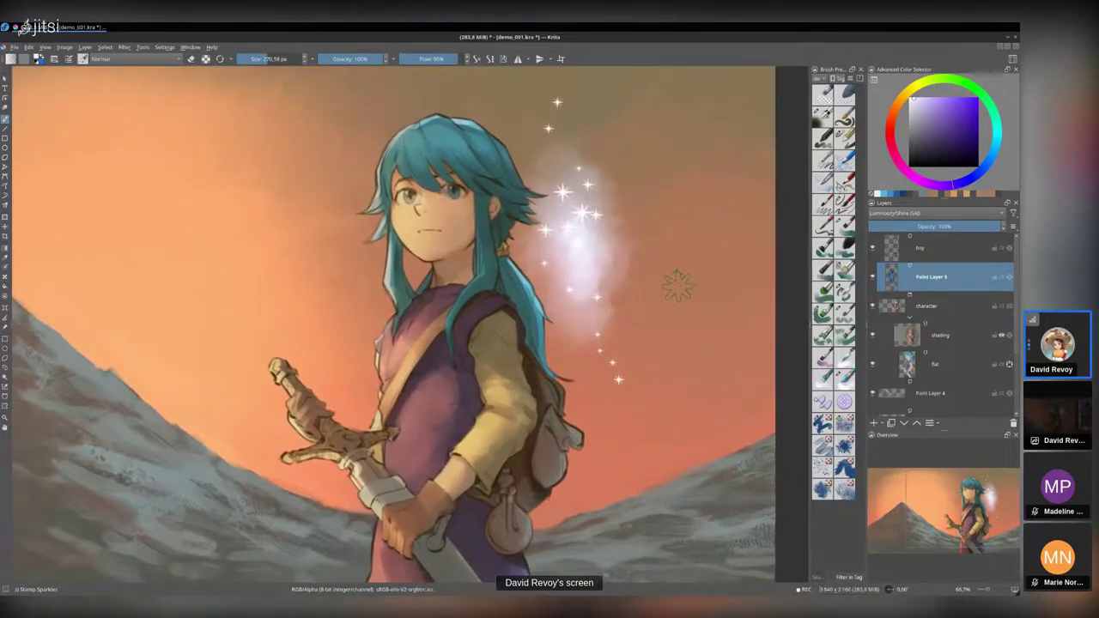
{"action": "left_click", "coordinate": [822, 117]}
{"action": "left_click_drag", "start_coordinate": [554, 177], "coordinate": [515, 177]}
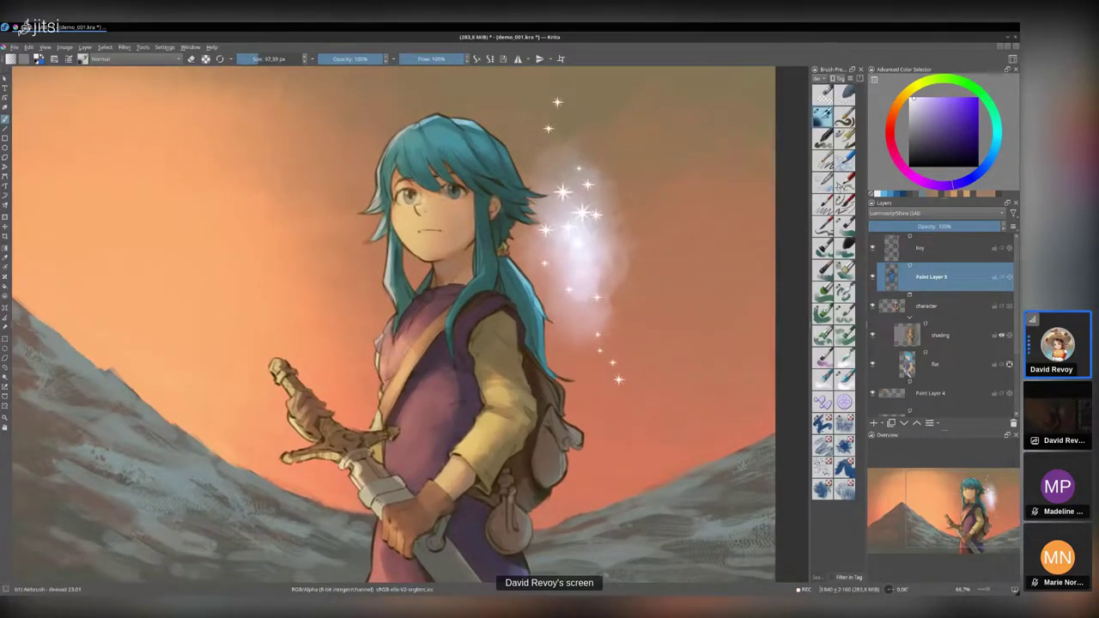
{"action": "key", "text": "bracketright"}
{"action": "key", "text": "bracketright"}
{"action": "key", "text": "bracketright"}
{"action": "key", "text": "bracketright"}
{"action": "left_click", "coordinate": [548, 129]}
{"action": "left_click", "coordinate": [558, 102]}
{"action": "left_click", "coordinate": [578, 168]}
{"action": "left_click", "coordinate": [563, 191]}
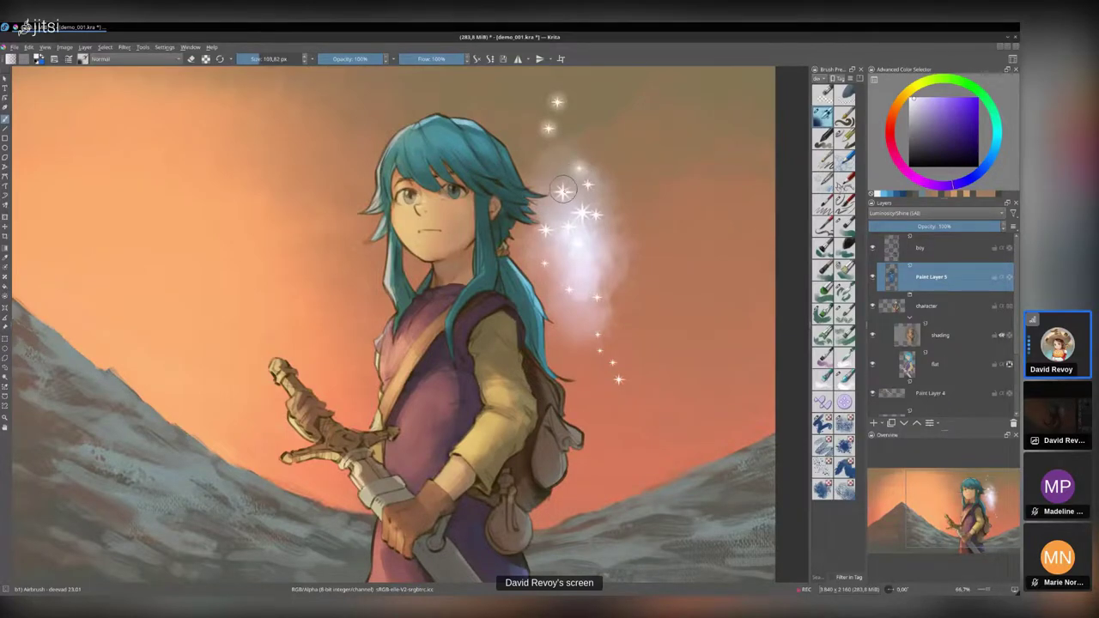
{"action": "left_click", "coordinate": [588, 185]}
{"action": "left_click", "coordinate": [584, 212]}
{"action": "left_click", "coordinate": [595, 215]}
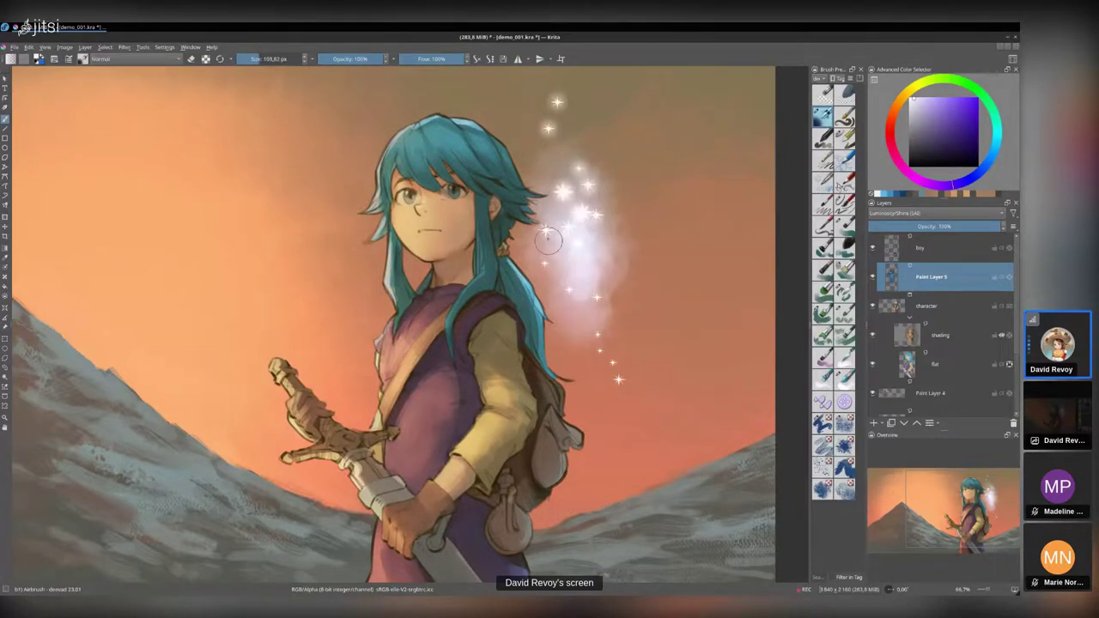
{"action": "left_click", "coordinate": [546, 230]}
{"action": "left_click", "coordinate": [578, 241]}
{"action": "left_click", "coordinate": [570, 290]}
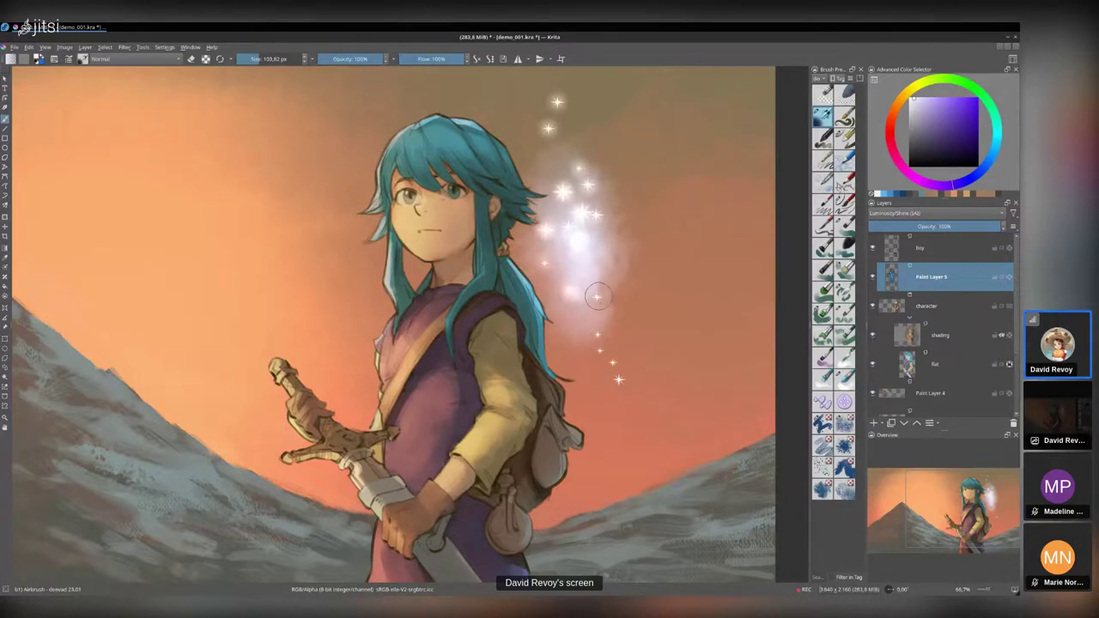
{"action": "left_click", "coordinate": [598, 296]}
{"action": "left_click", "coordinate": [613, 364]}
{"action": "left_click", "coordinate": [618, 379]}
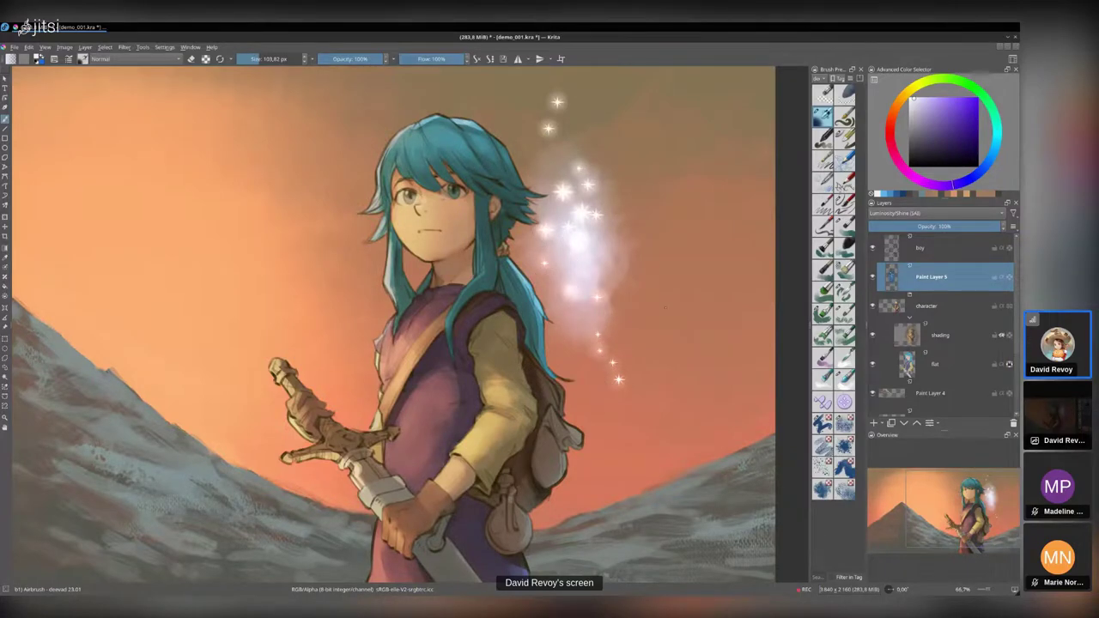
- Paint a white serpentine dragon with head, curling tail and wing inside the glow using the Thin Brush Textured preset at about 27 px
{"action": "left_click_drag", "start_coordinate": [657, 285], "coordinate": [657, 296]}
{"action": "left_click", "coordinate": [844, 183]}
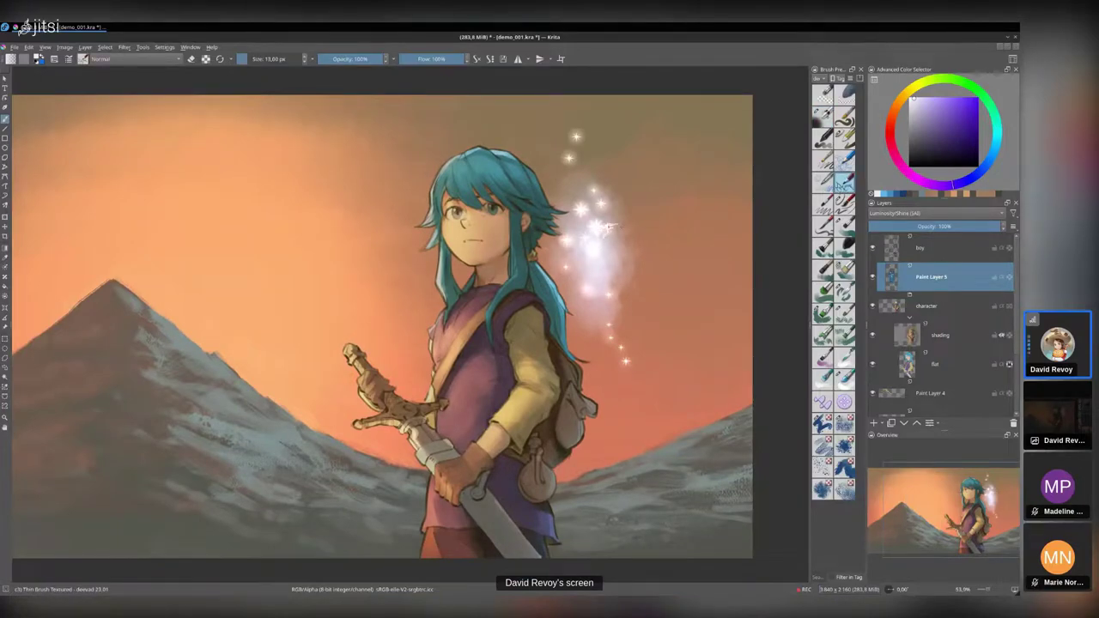
{"action": "left_click_drag", "start_coordinate": [624, 237], "coordinate": [626, 243]}
{"action": "left_click_drag", "start_coordinate": [621, 231], "coordinate": [629, 240]}
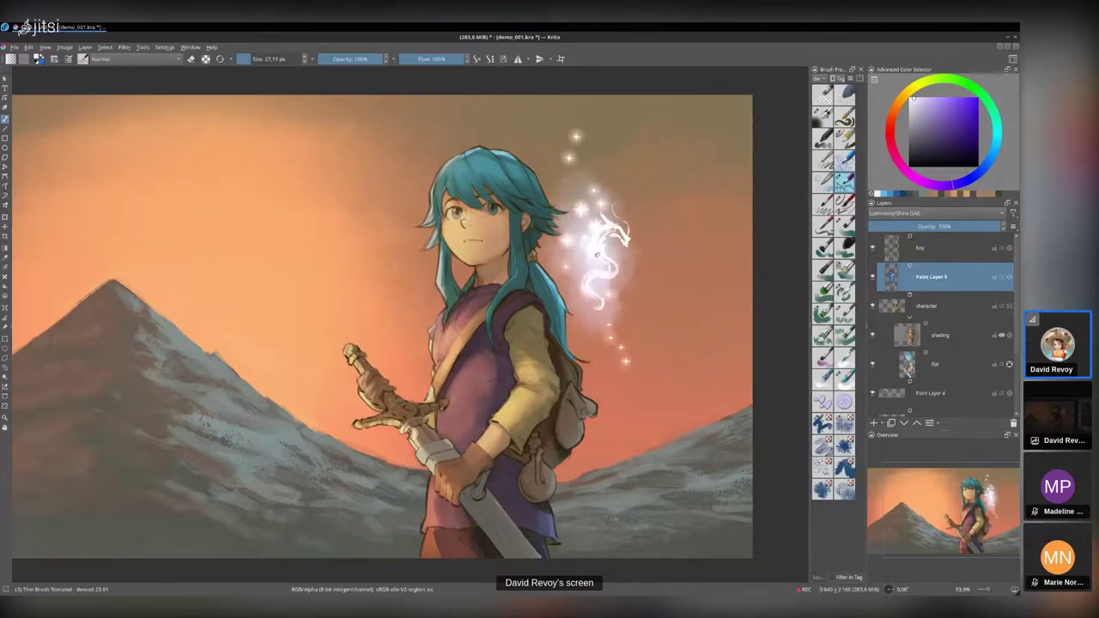
{"action": "left_click_drag", "start_coordinate": [607, 264], "coordinate": [614, 272]}
{"action": "mouse_move", "coordinate": [565, 178]}
{"action": "left_mouse_down"}
{"action": "mouse_move", "coordinate": [592, 232]}
{"action": "mouse_move", "coordinate": [572, 210]}
{"action": "mouse_move", "coordinate": [588, 235]}
{"action": "left_mouse_up"}
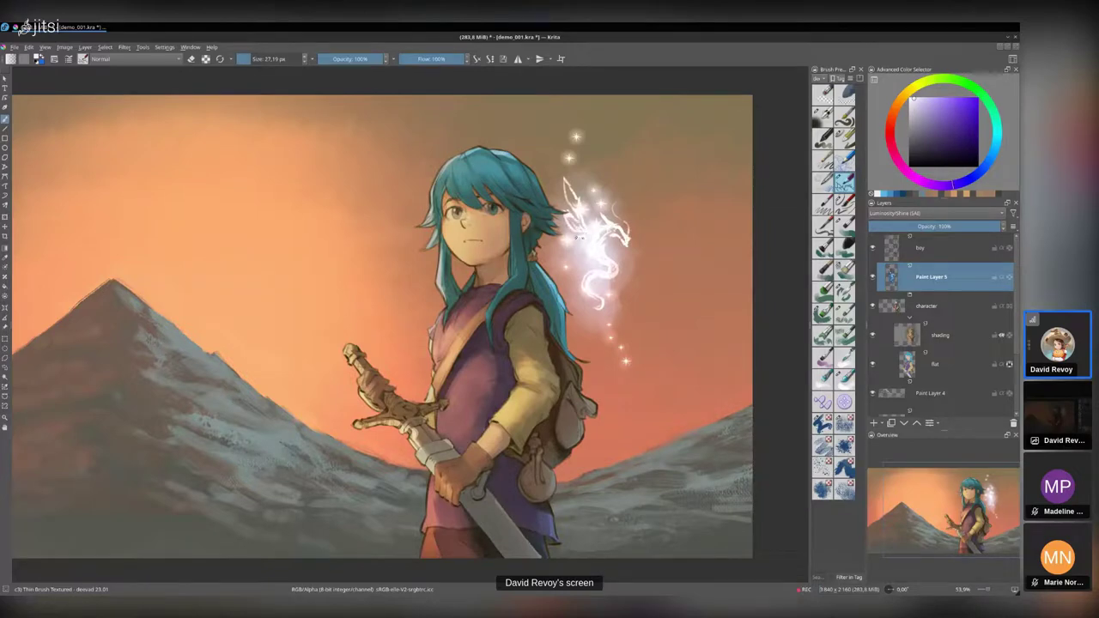
- Thicken the dragon's spiky wing and body, and smudge its strokes into the glow with the Blender Rake Smudge brush
{"action": "key", "text": "minus"}
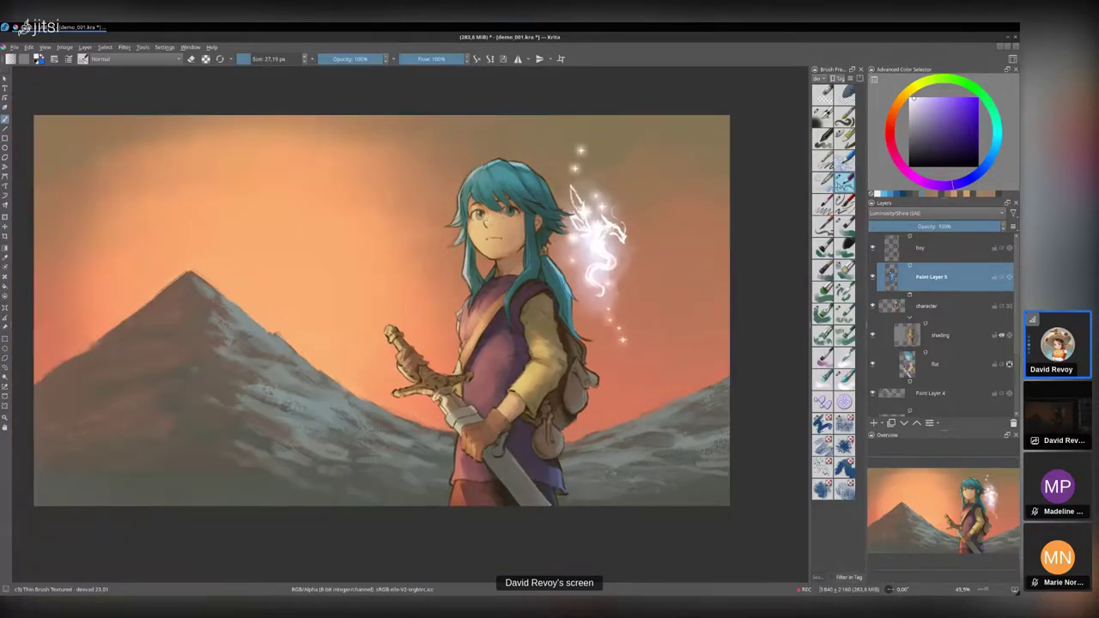
{"action": "left_click_drag", "start_coordinate": [596, 230], "coordinate": [601, 229], "text": "shift"}
{"action": "left_click", "coordinate": [845, 359]}
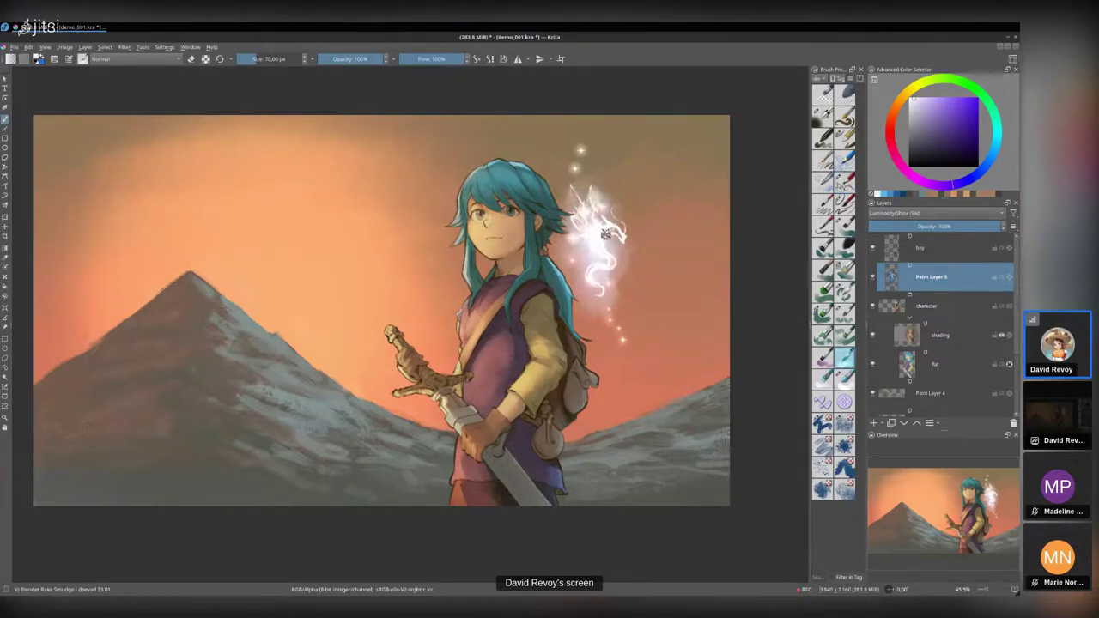
{"action": "mouse_move", "coordinate": [621, 241]}
{"action": "left_mouse_down", "text": "shift"}
{"action": "mouse_move", "coordinate": [600, 241]}
{"action": "mouse_move", "coordinate": [608, 290]}
{"action": "left_mouse_up", "text": "shift"}
- Texture the dragon's body and tail by erasing with the Canvas Rub Texture brush at about 93 px
{"action": "left_click", "coordinate": [844, 226]}
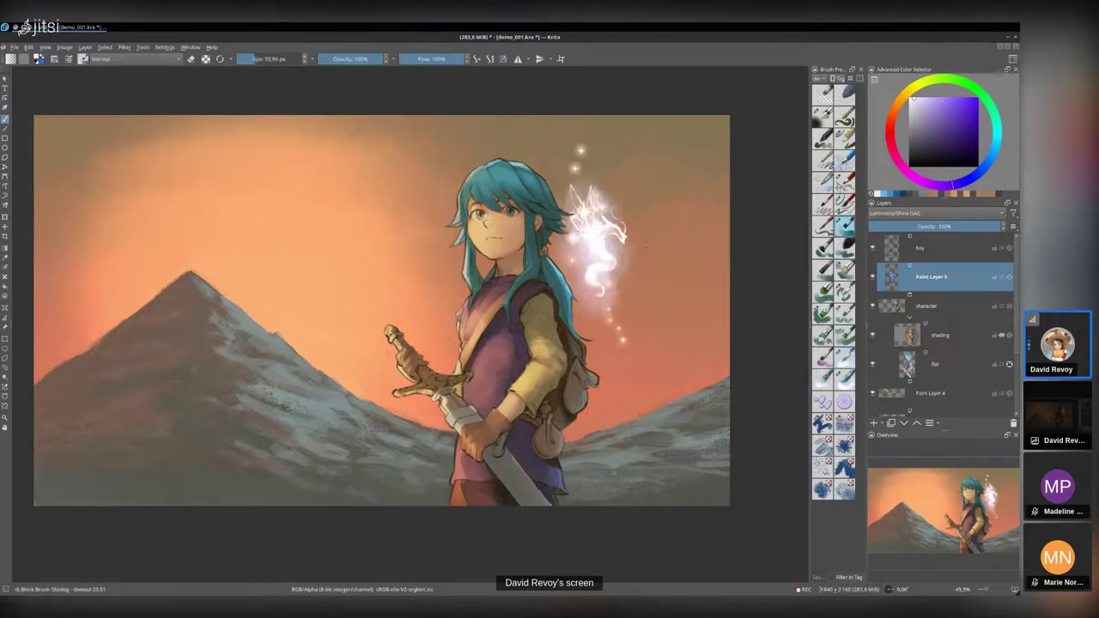
{"action": "left_click", "coordinate": [844, 425]}
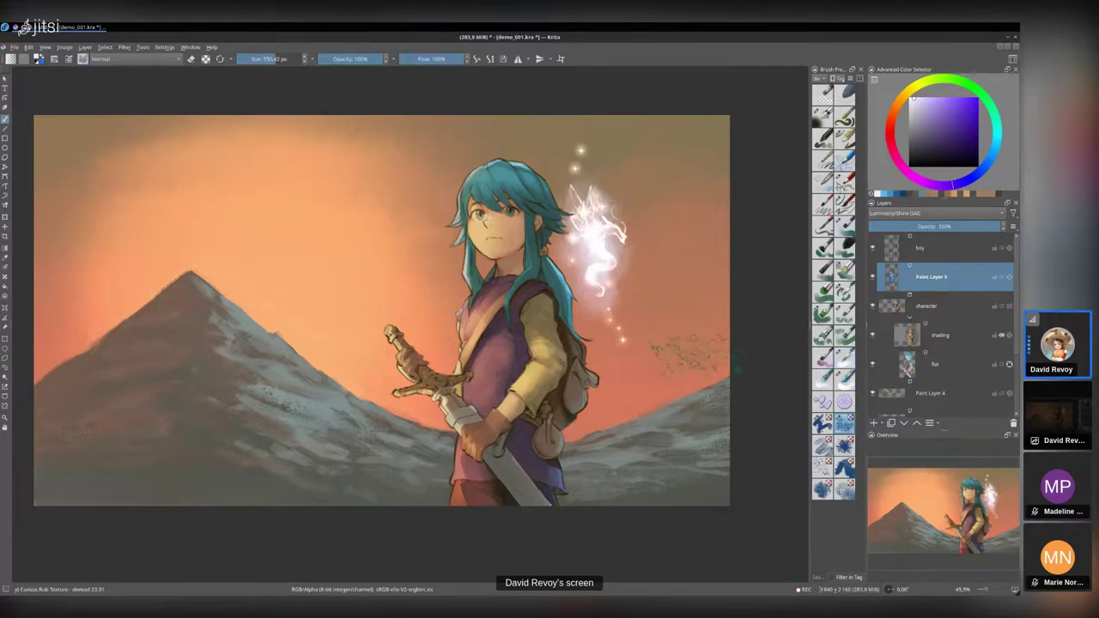
{"action": "mouse_move", "coordinate": [618, 284]}
{"action": "left_mouse_down", "text": "shift"}
{"action": "mouse_move", "coordinate": [583, 281]}
{"action": "mouse_move", "coordinate": [601, 270]}
{"action": "left_mouse_up", "text": "shift"}
{"action": "key", "text": "e"}
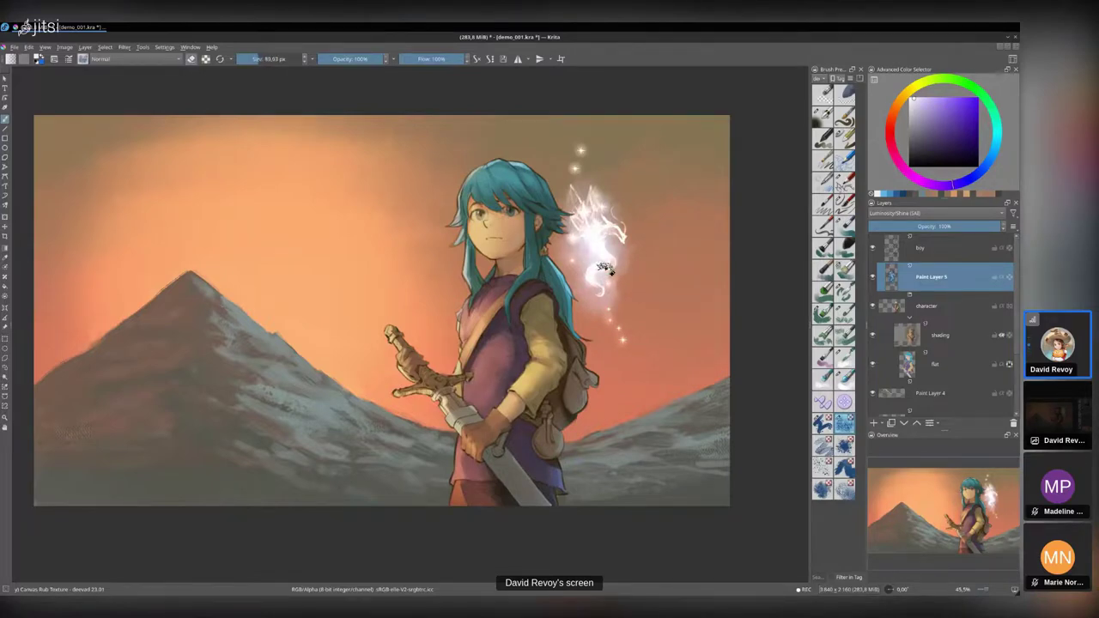
{"action": "mouse_move", "coordinate": [595, 285]}
{"action": "left_mouse_down"}
{"action": "mouse_move", "coordinate": [610, 228]}
{"action": "mouse_move", "coordinate": [626, 265]}
{"action": "left_mouse_up"}
- Paint pale highlights on the sword and character on the shading layer with the Basic Size Pressure brush at about 32 px
{"action": "left_click", "coordinate": [951, 336]}
{"action": "left_click", "coordinate": [842, 144]}
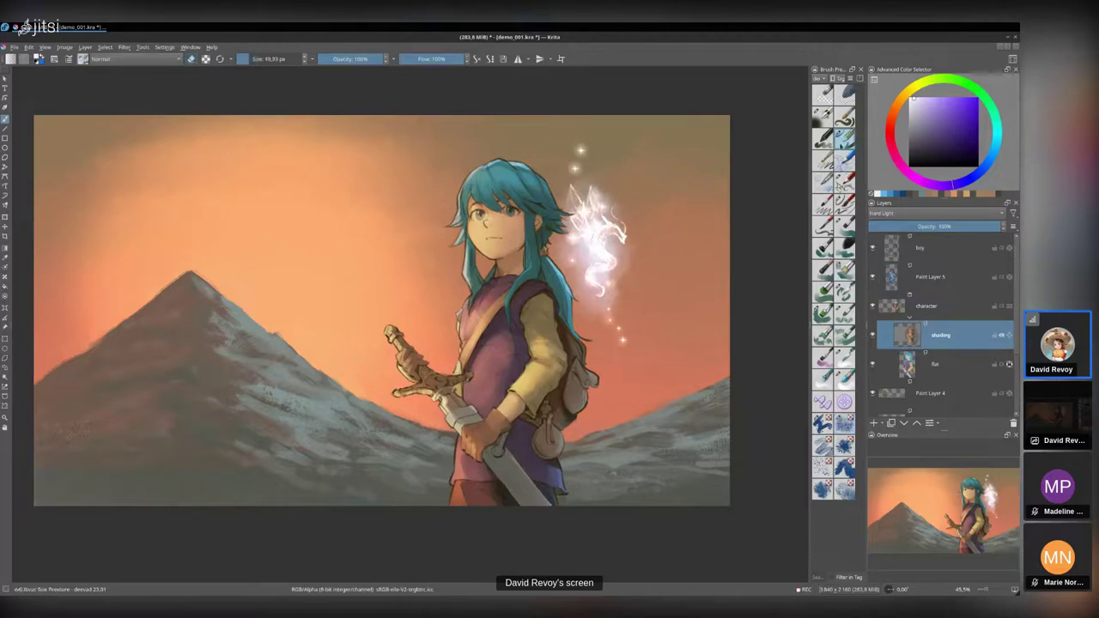
{"action": "key", "text": "slash"}
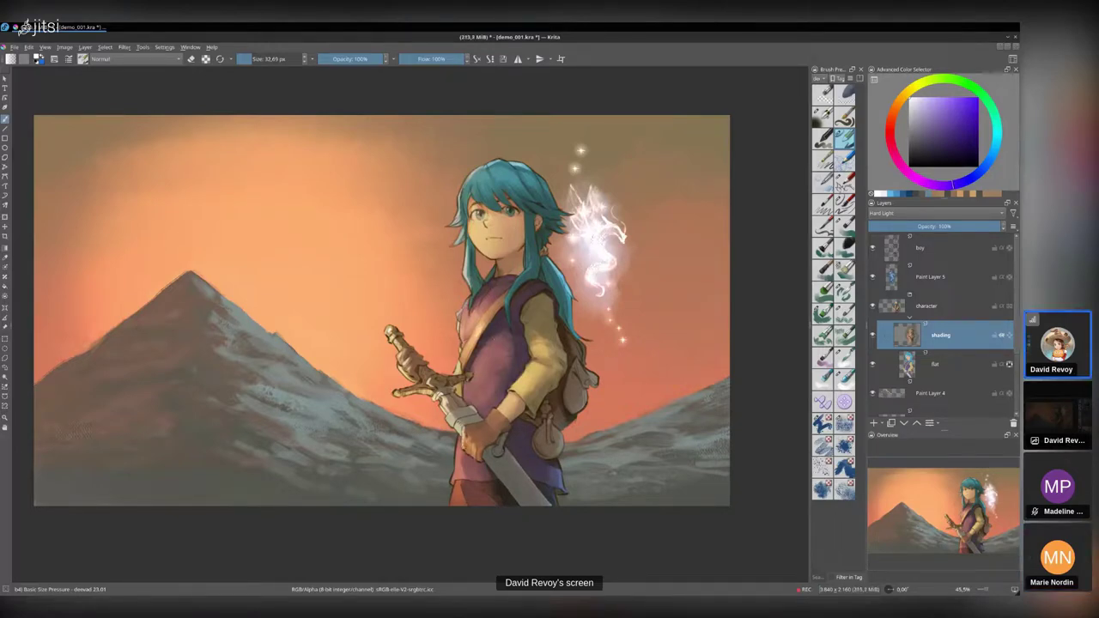
{"action": "key", "text": "bracketleft"}
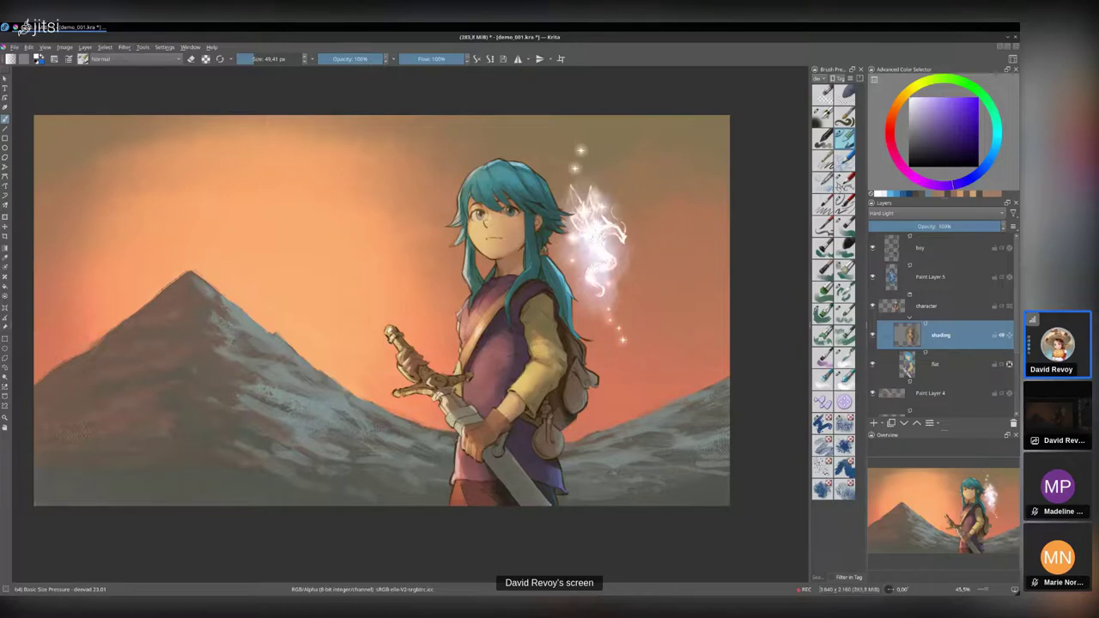
- Paint dark brown shadows and folds on the sleeve, tunic and bags on the shading layer at about 54 px
{"action": "left_click", "coordinate": [462, 476], "text": "ctrl"}
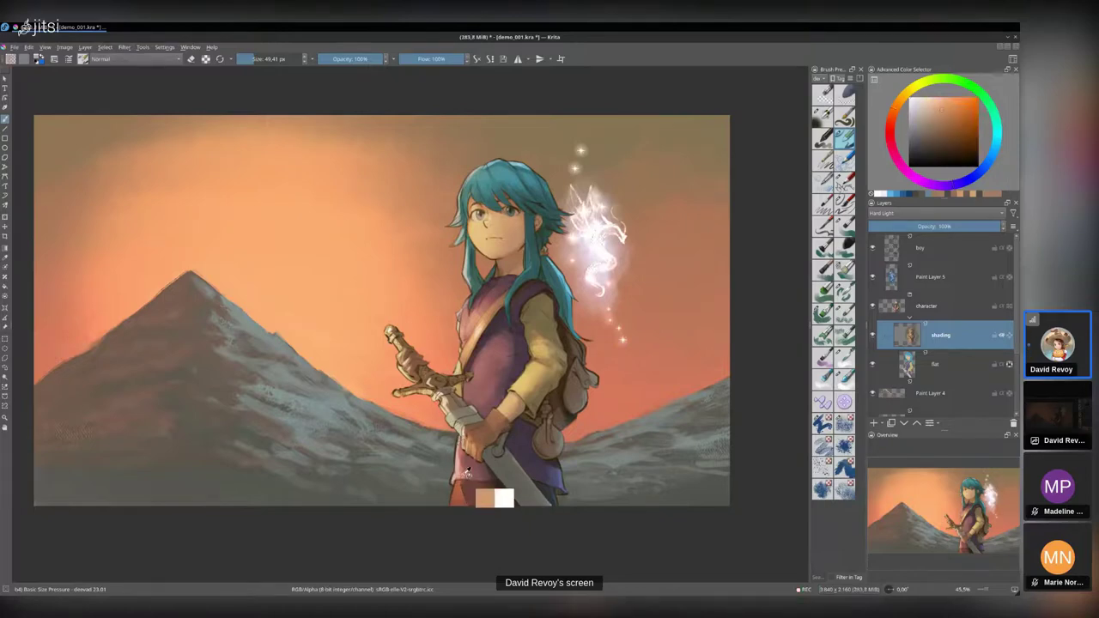
{"action": "key", "text": "bracketleft"}
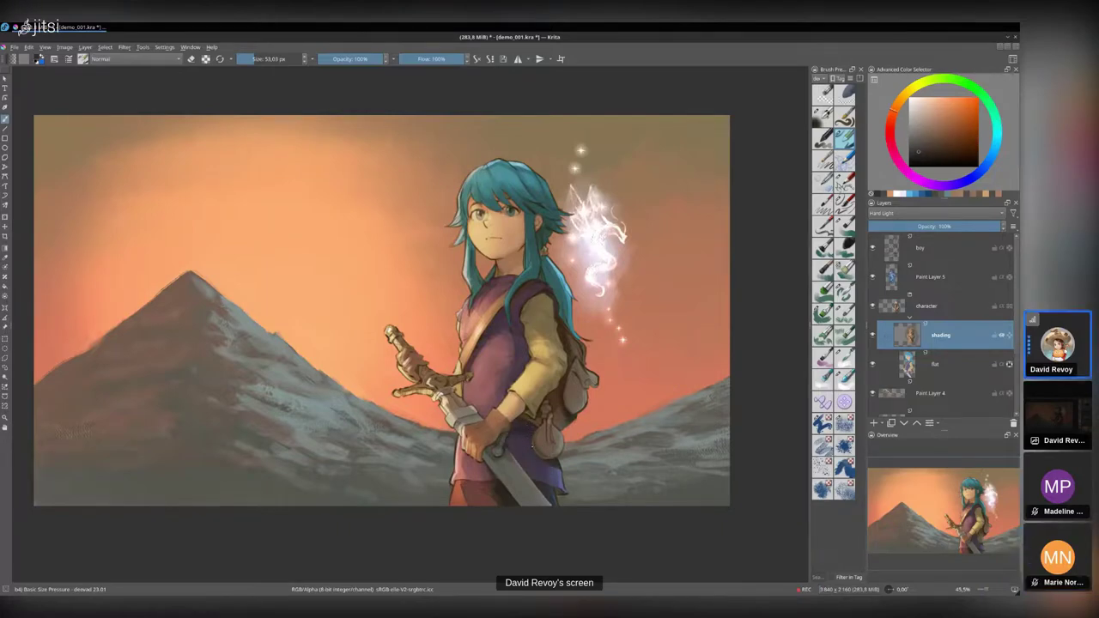
{"action": "left_click_drag", "start_coordinate": [536, 455], "coordinate": [542, 448]}
{"action": "mouse_move", "coordinate": [499, 370]}
{"action": "left_mouse_down"}
{"action": "mouse_move", "coordinate": [512, 370]}
{"action": "mouse_move", "coordinate": [534, 404]}
{"action": "left_mouse_up"}
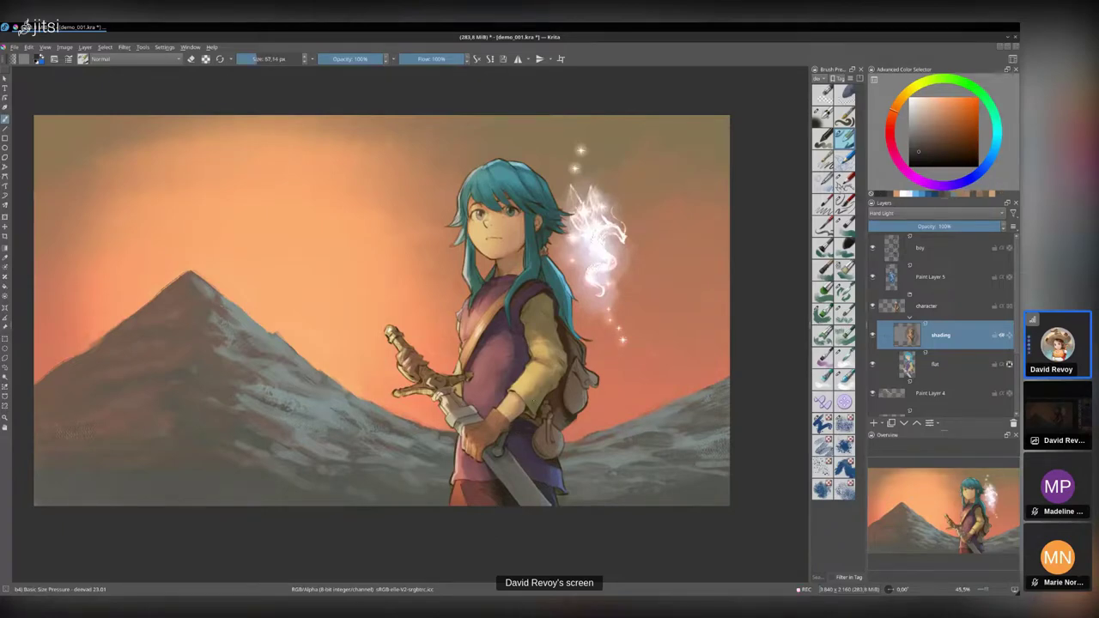
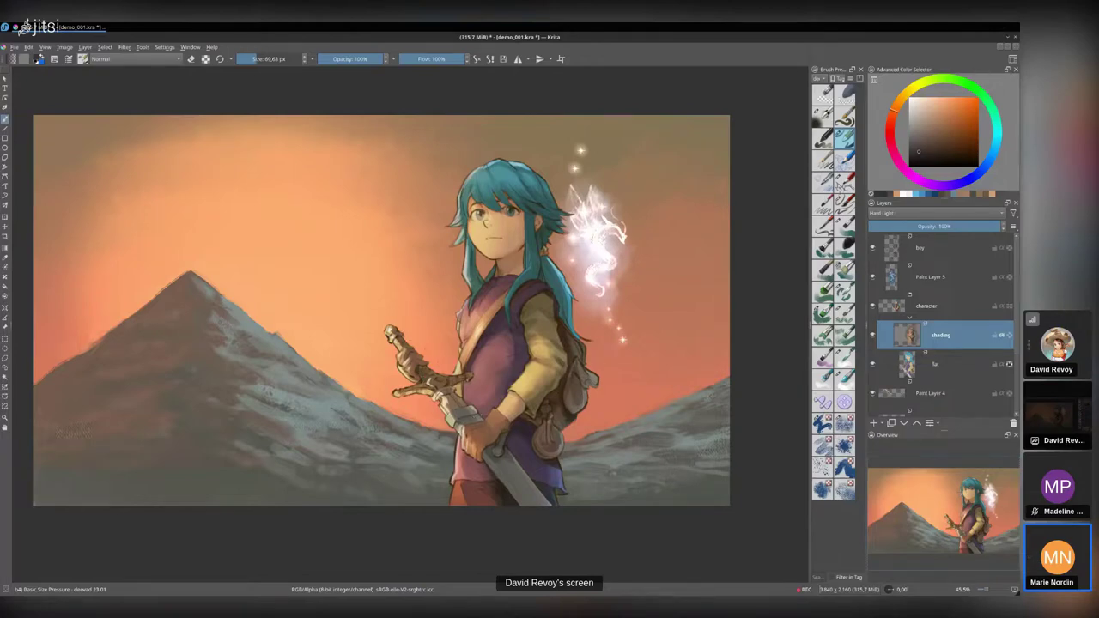
{"action": "key", "text": "bracketleft"}
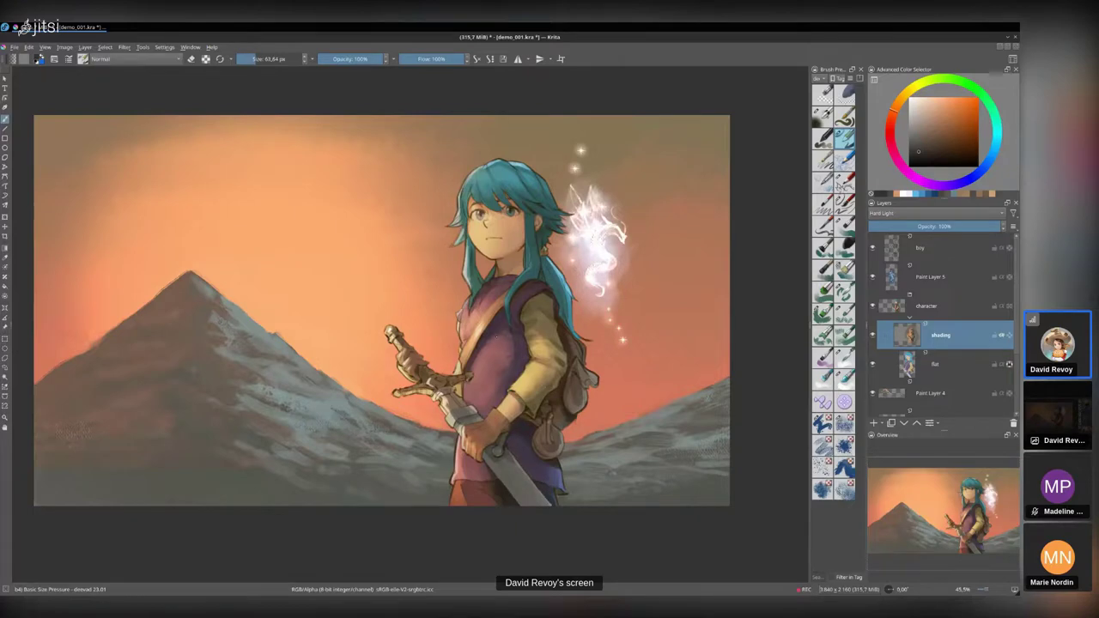
{"action": "key", "text": "bracketleft"}
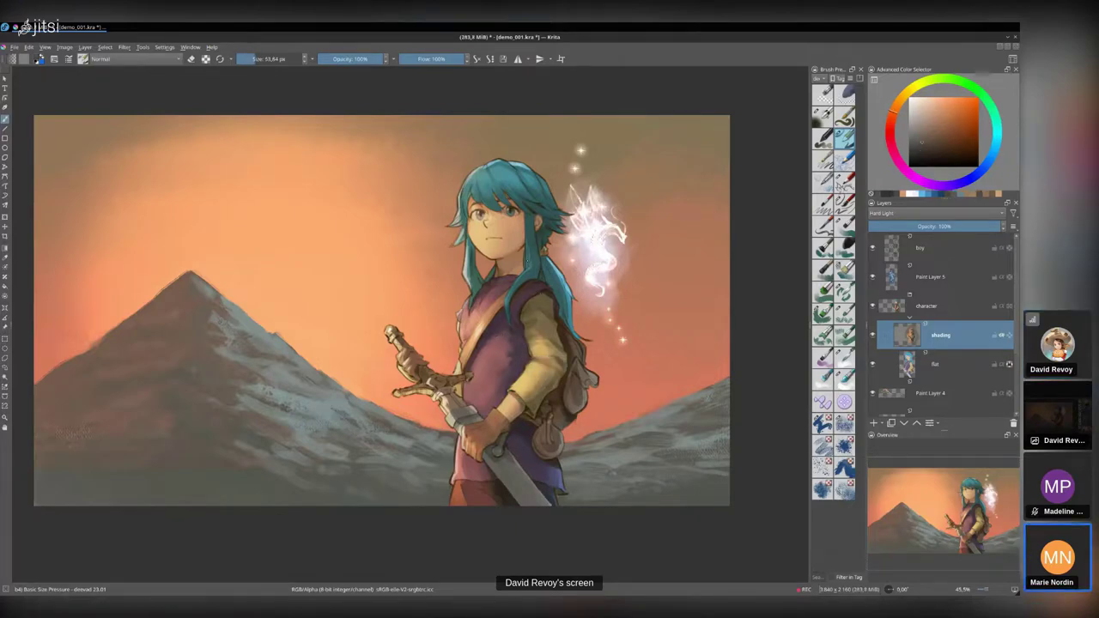
{"action": "left_click_drag", "start_coordinate": [333, 348], "coordinate": [368, 356]}
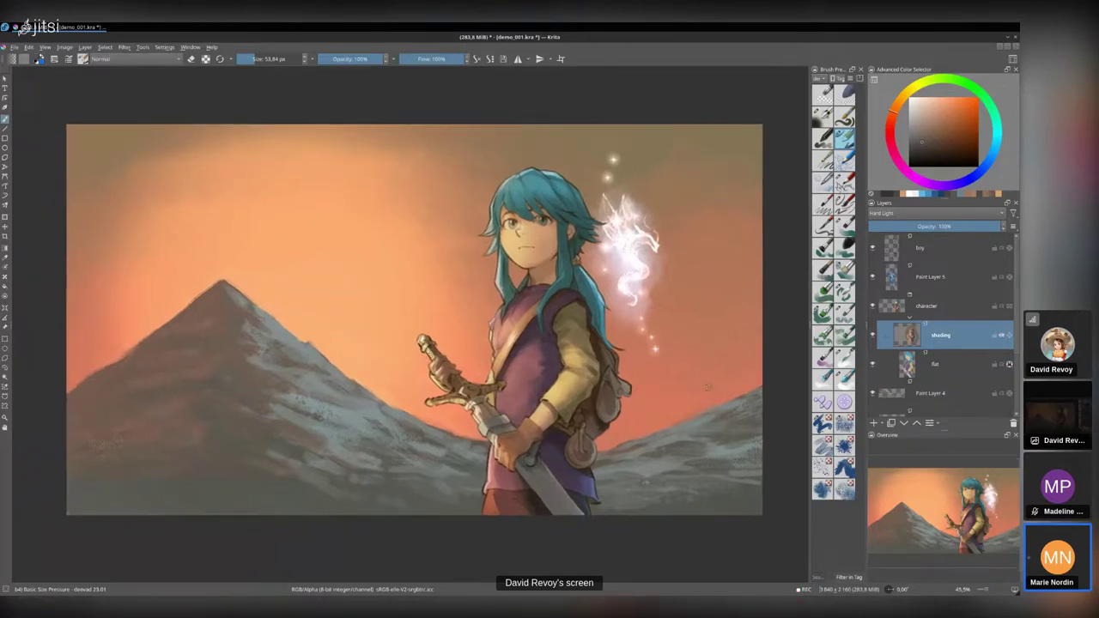
{"action": "left_click", "coordinate": [586, 277], "text": "ctrl"}
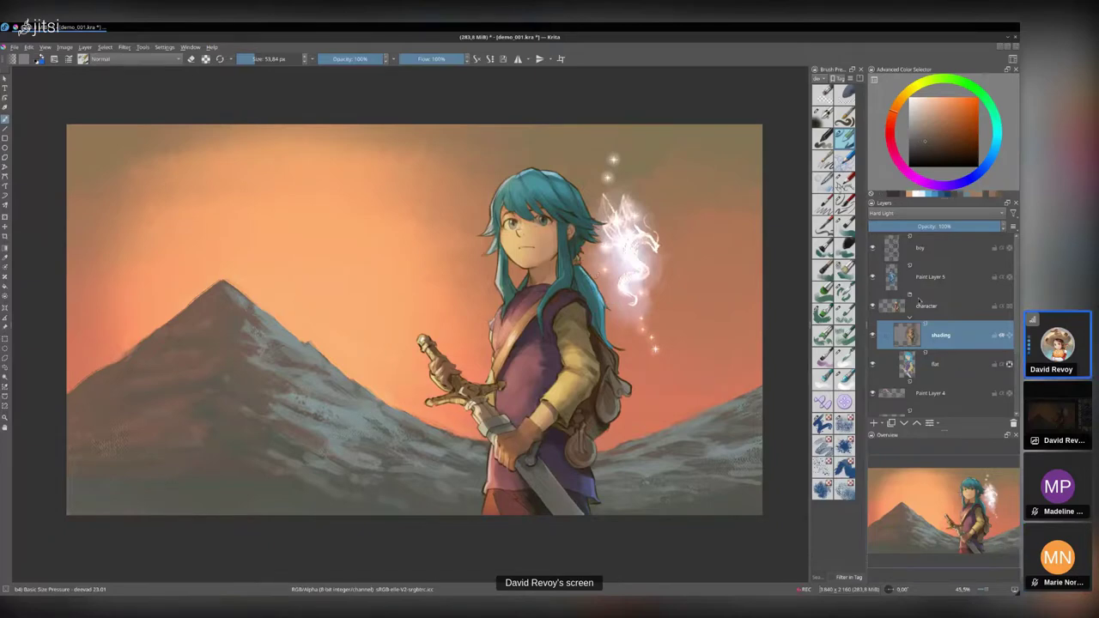
- Save the painting and start a Color Balance filter layer above the boy layer
{"action": "left_click", "coordinate": [938, 258]}
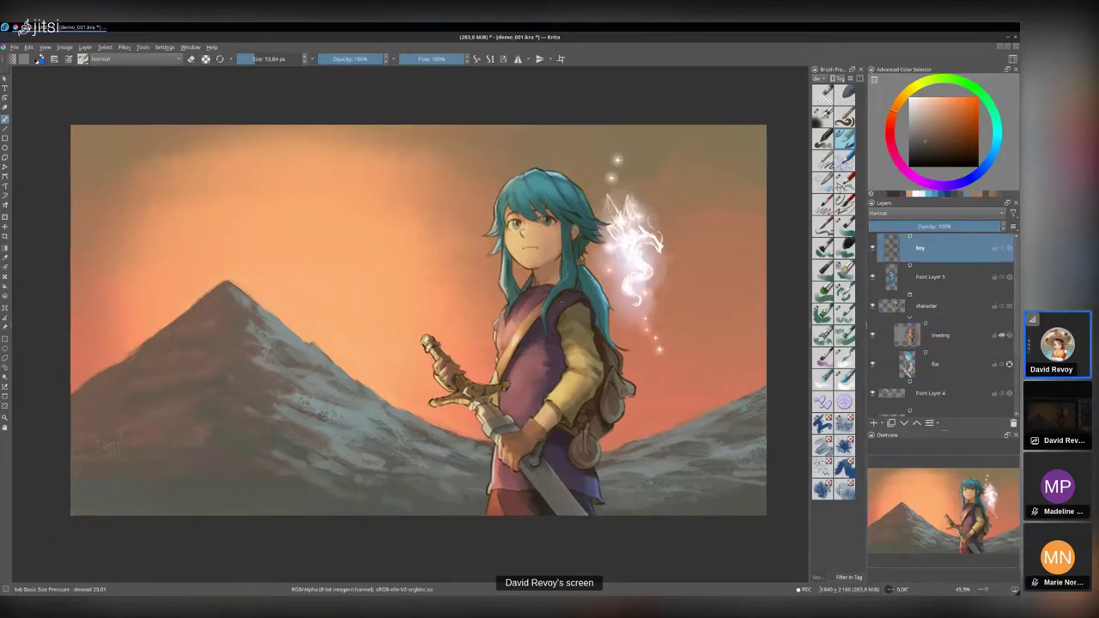
{"action": "key", "text": "ctrl+s"}
{"action": "left_click", "coordinate": [455, 332], "text": "ctrl"}
{"action": "left_click", "coordinate": [880, 423]}
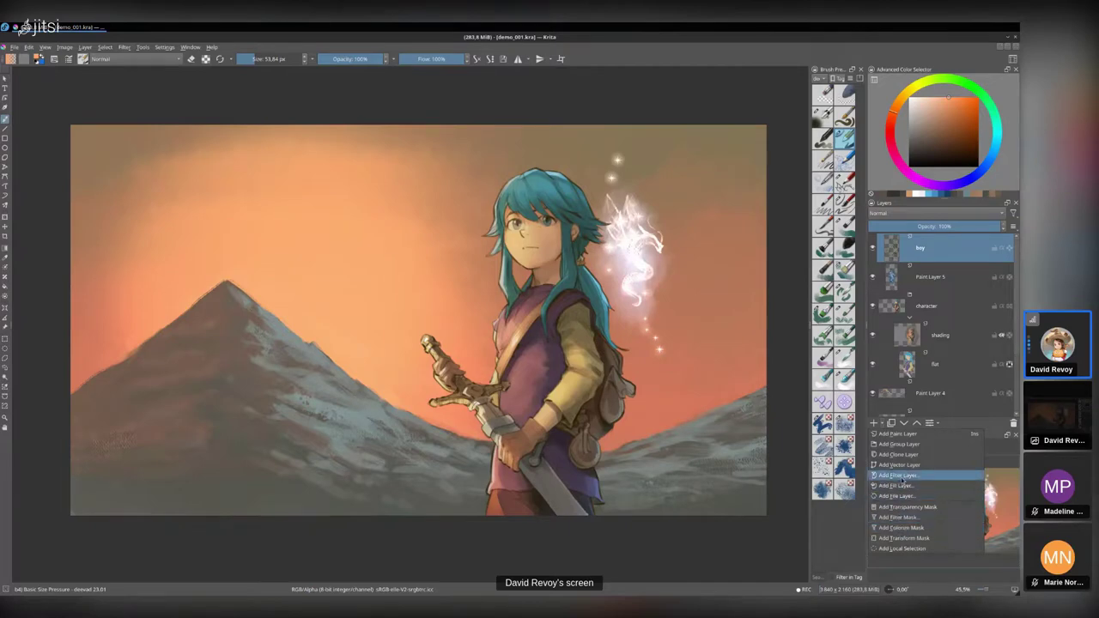
{"action": "left_click", "coordinate": [898, 476]}
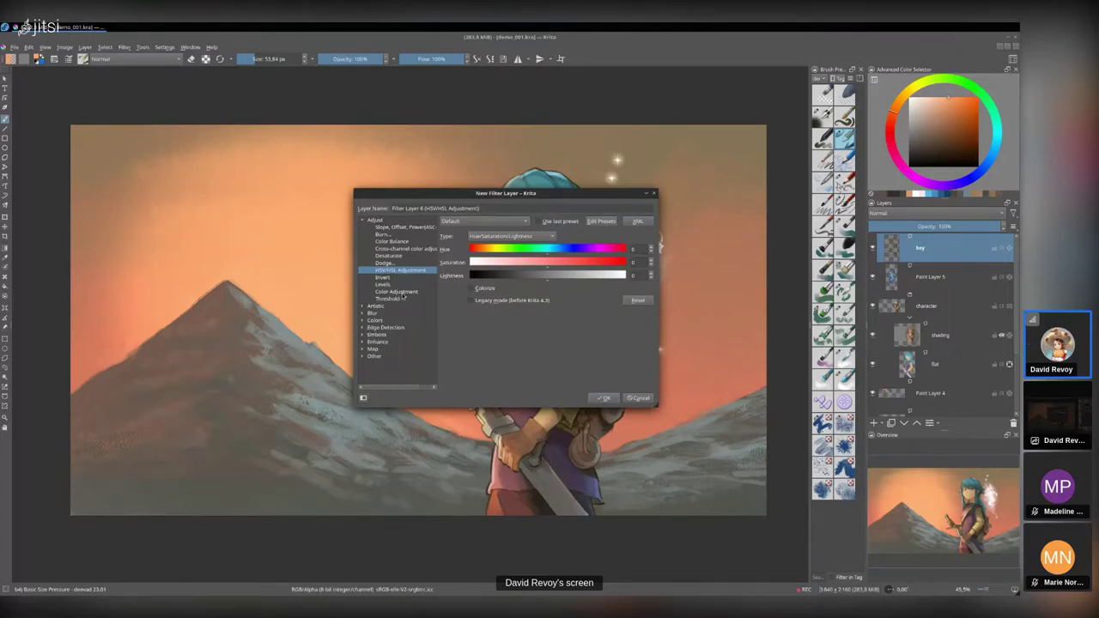
{"action": "left_click", "coordinate": [400, 242]}
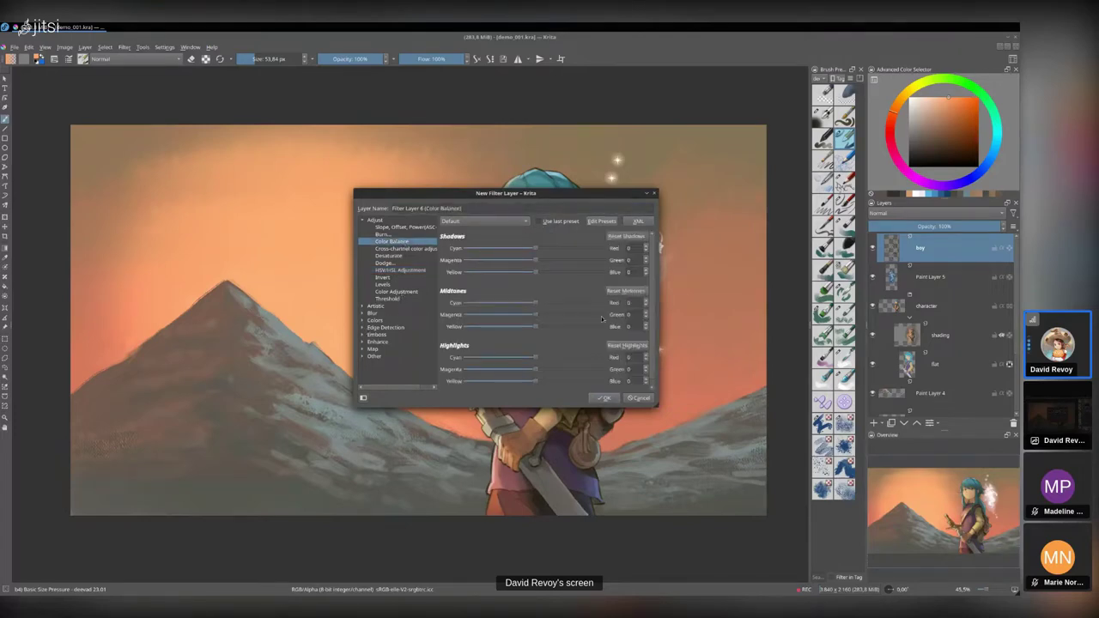
{"action": "left_click_drag", "start_coordinate": [588, 194], "coordinate": [321, 138]}
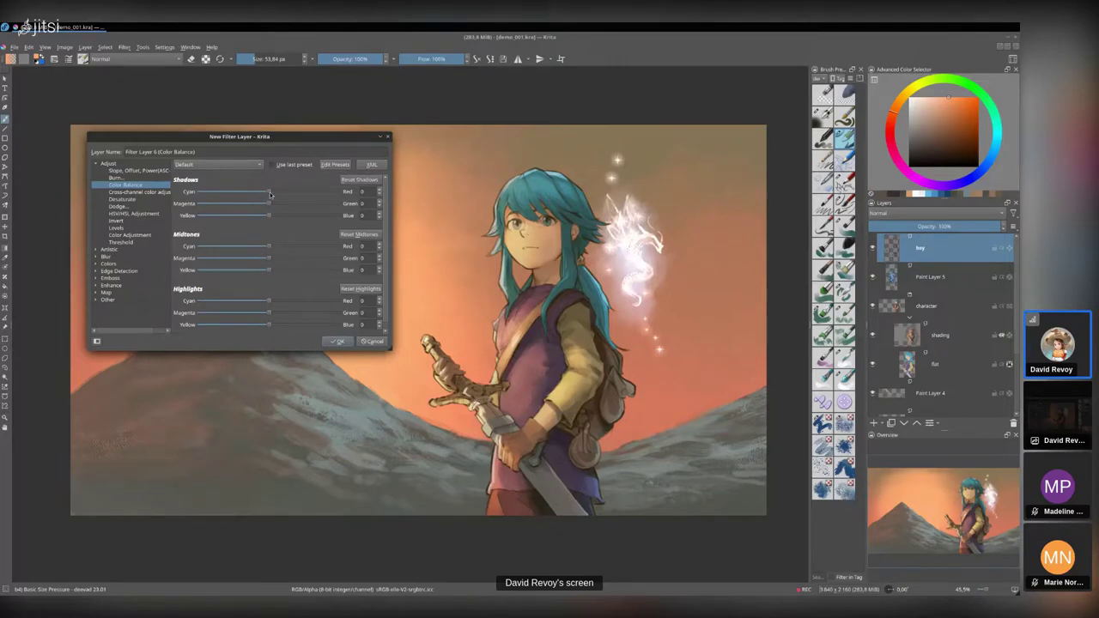
- Warm the colour balance with Shadows Red 26 and Midtones Red 13, and lower Blue slightly in the midtones and highlights
{"action": "mouse_move", "coordinate": [269, 194]}
{"action": "left_mouse_down"}
{"action": "mouse_move", "coordinate": [318, 194]}
{"action": "mouse_move", "coordinate": [288, 196]}
{"action": "left_mouse_up"}
{"action": "left_click_drag", "start_coordinate": [269, 247], "coordinate": [262, 273]}
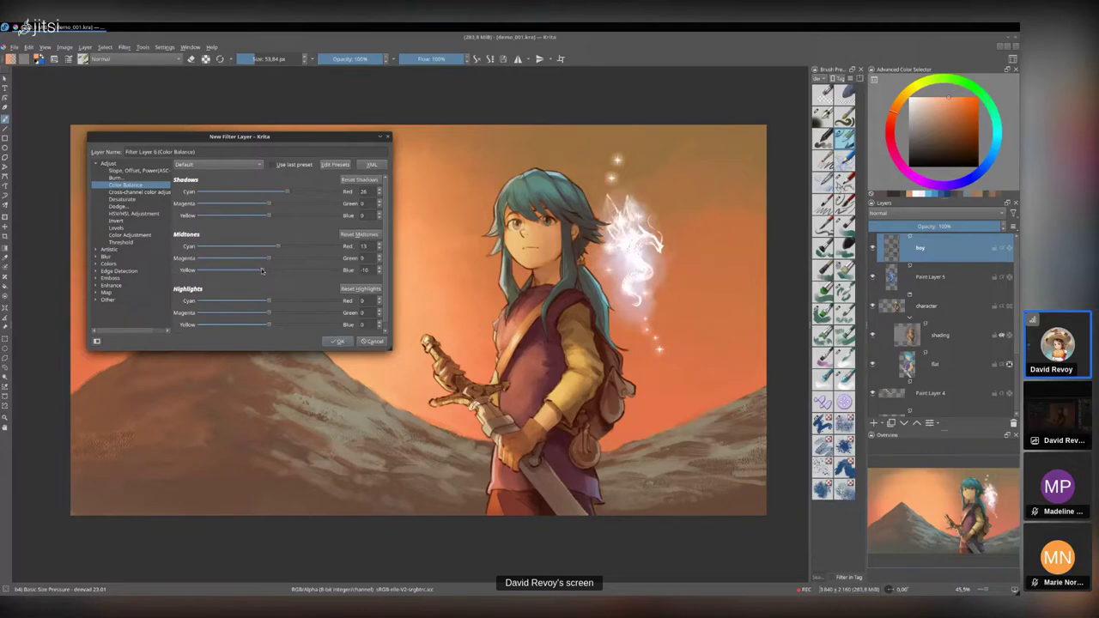
{"action": "mouse_move", "coordinate": [262, 271]}
{"action": "left_mouse_down"}
{"action": "mouse_move", "coordinate": [276, 247]}
{"action": "mouse_move", "coordinate": [265, 271]}
{"action": "left_mouse_up"}
{"action": "mouse_move", "coordinate": [269, 326]}
{"action": "left_mouse_down"}
{"action": "mouse_move", "coordinate": [252, 327]}
{"action": "mouse_move", "coordinate": [264, 330]}
{"action": "left_mouse_up"}
{"action": "left_click", "coordinate": [338, 341]}
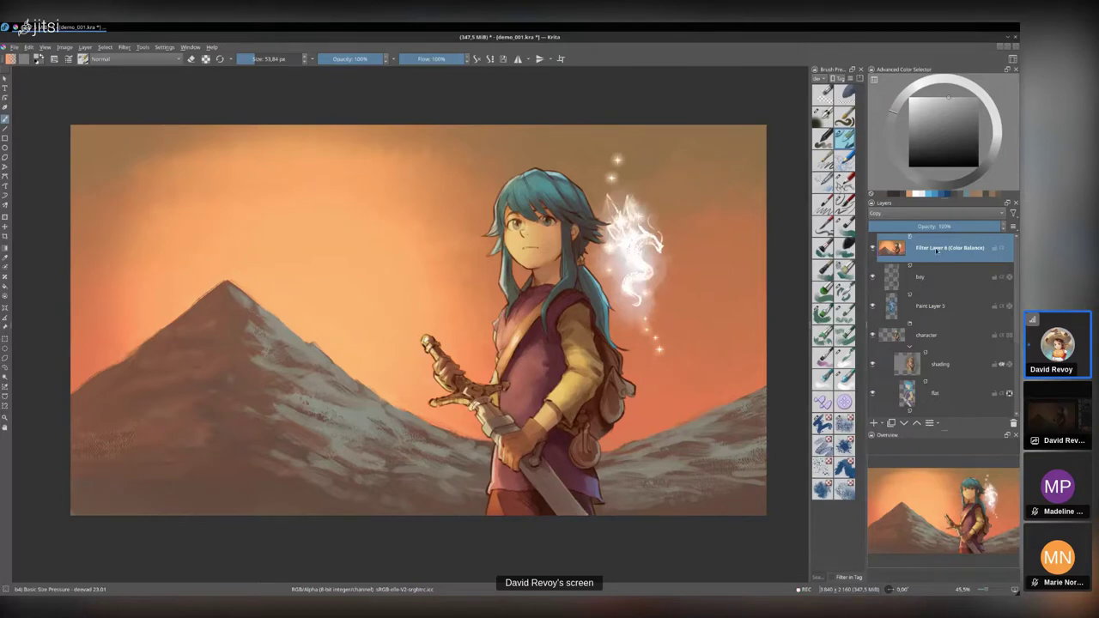
- Compare the image with and without the Color Balance filter layer, and reduce that layer's opacity to 70%
{"action": "left_click", "coordinate": [874, 249]}
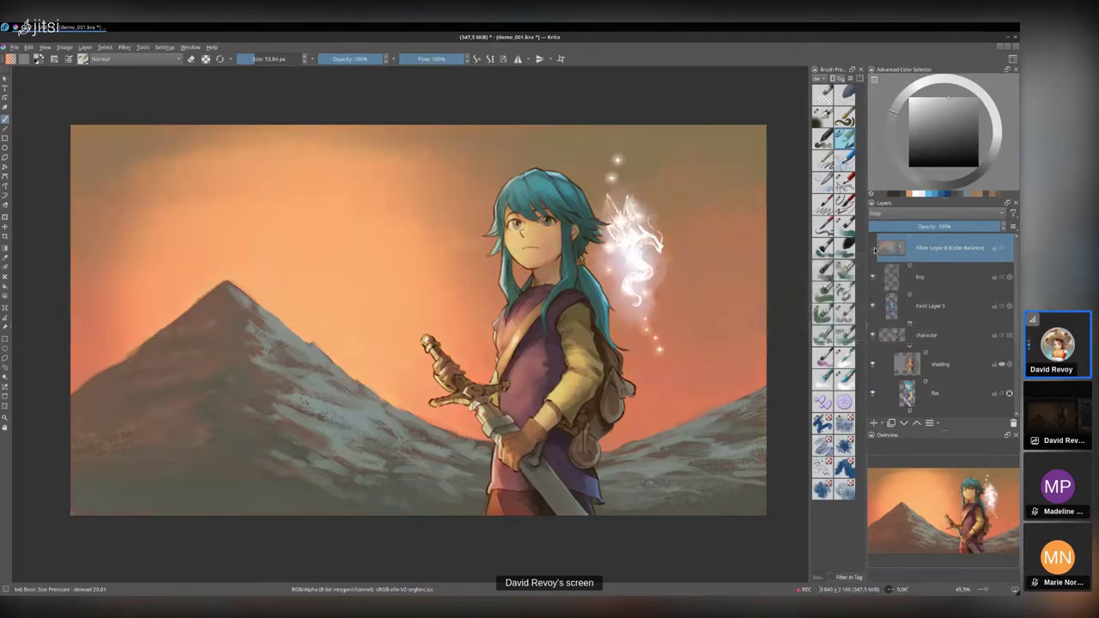
{"action": "left_click", "coordinate": [873, 249]}
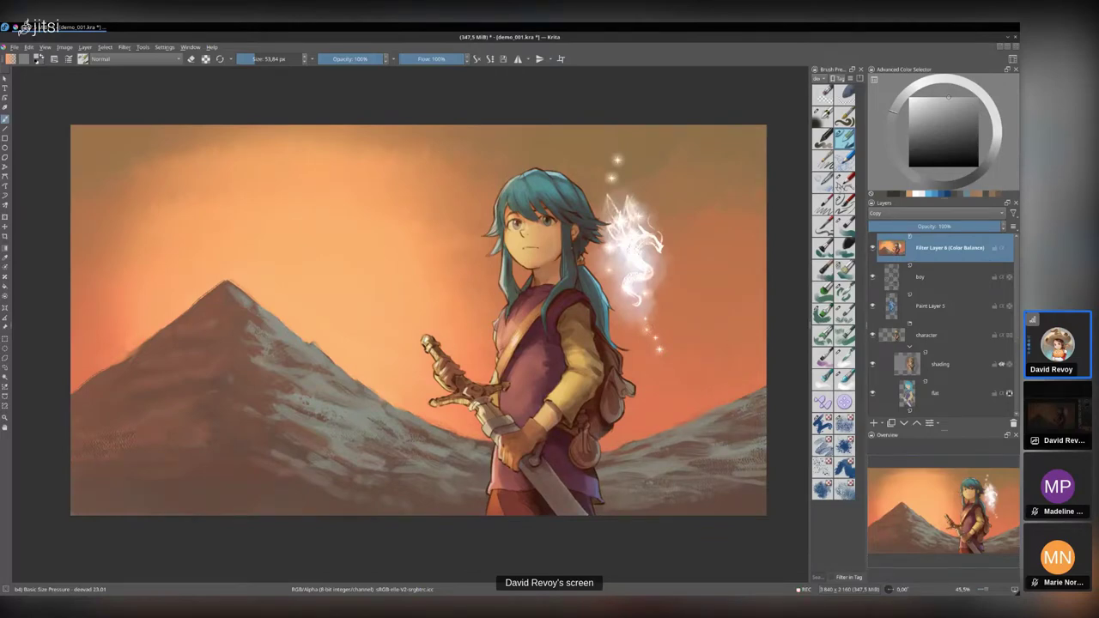
{"action": "left_click_drag", "start_coordinate": [554, 327], "coordinate": [559, 326]}
{"action": "key", "text": "ctrl+s"}
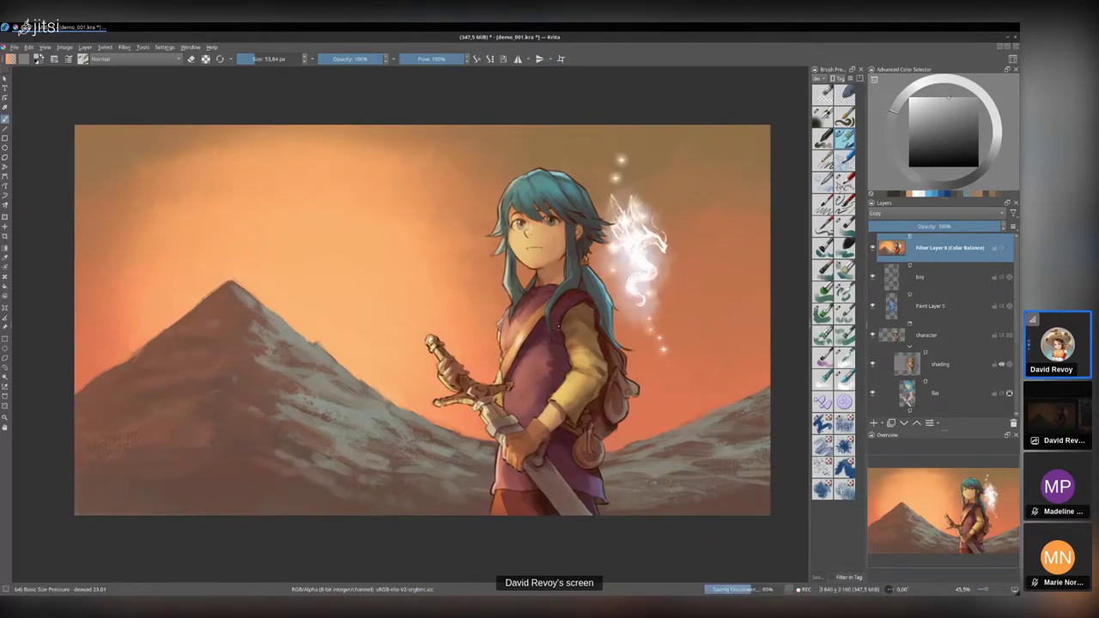
{"action": "left_click_drag", "start_coordinate": [987, 226], "coordinate": [958, 226]}
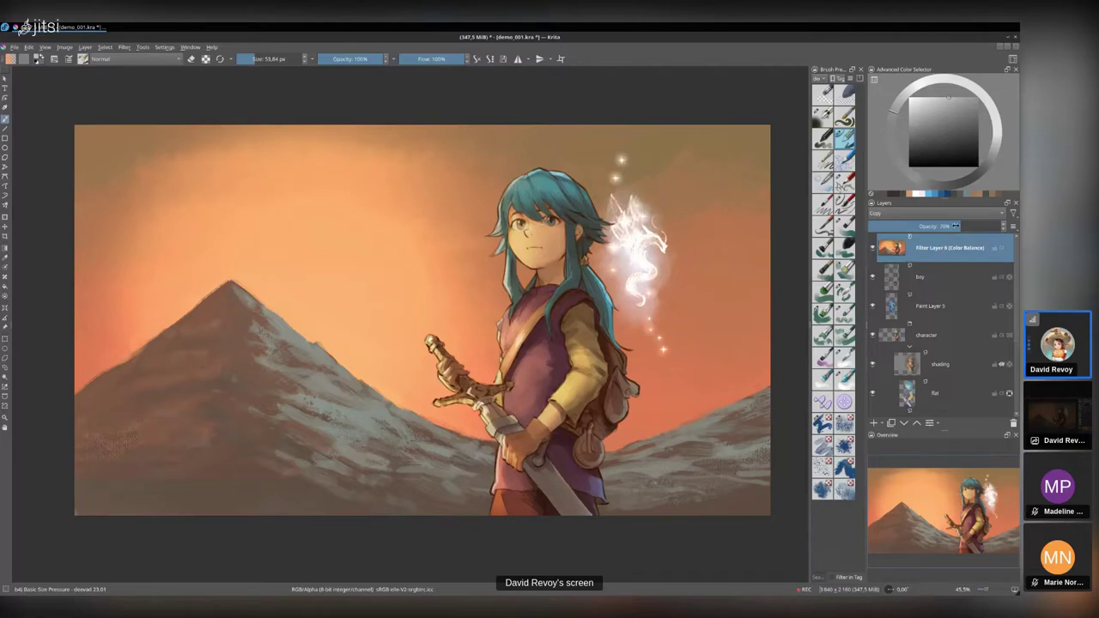
{"action": "mouse_move", "coordinate": [955, 226]}
{"action": "left_mouse_down"}
{"action": "mouse_move", "coordinate": [864, 227]}
{"action": "mouse_move", "coordinate": [1014, 228]}
{"action": "mouse_move", "coordinate": [954, 227]}
{"action": "left_mouse_up"}
- Start a Color Adjustment filter layer above the Color Balance layer, with an enlarged curve graph clear of the character
{"action": "left_click", "coordinate": [881, 424]}
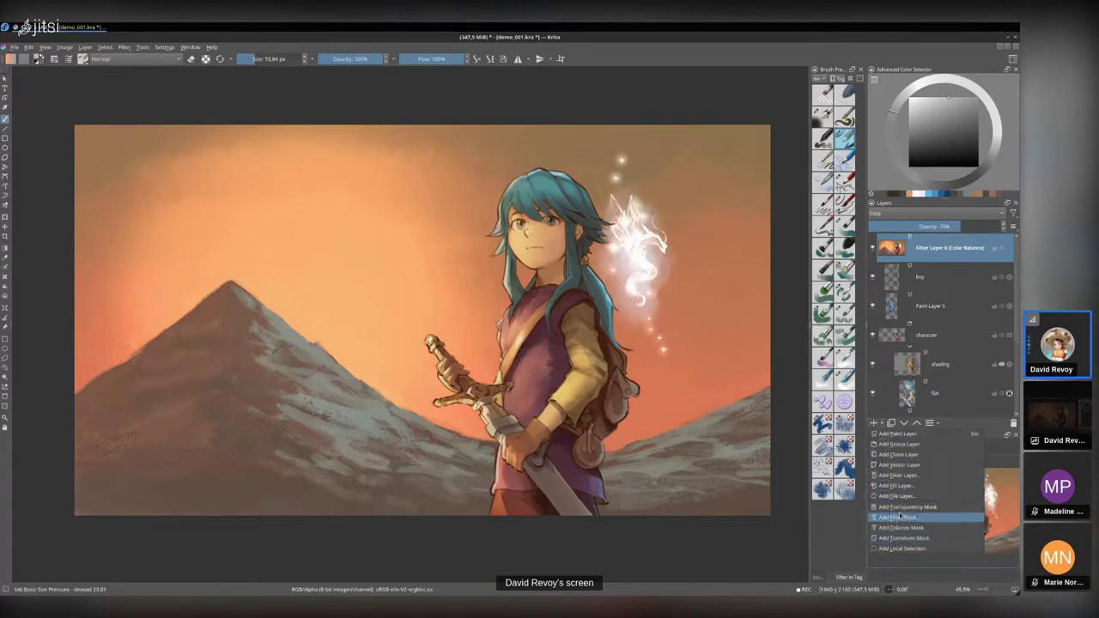
{"action": "left_click", "coordinate": [901, 475]}
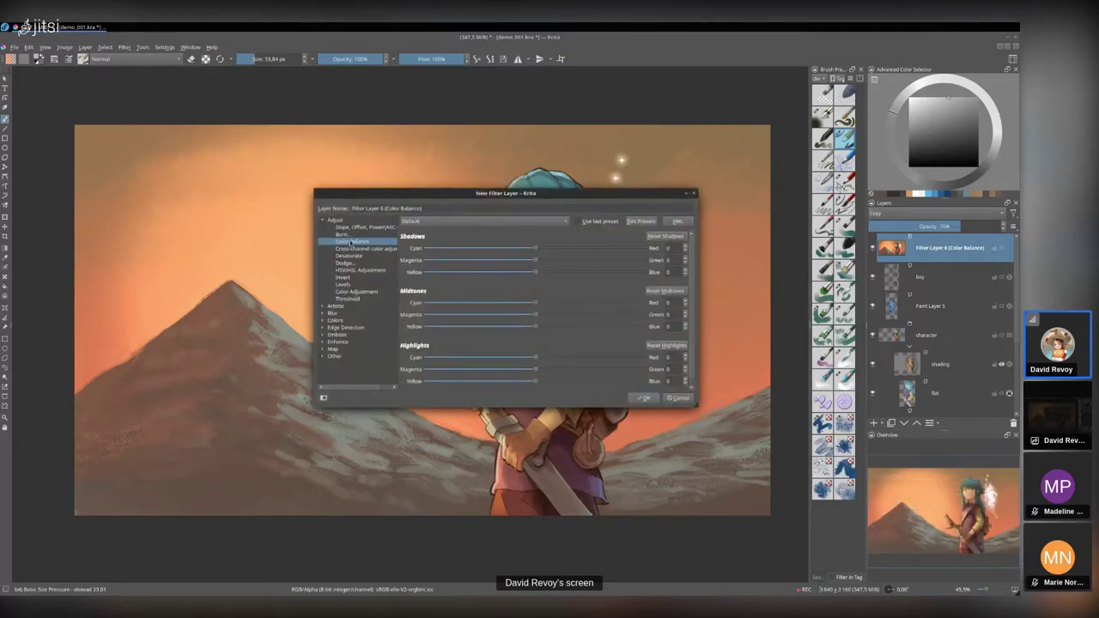
{"action": "left_click", "coordinate": [354, 292]}
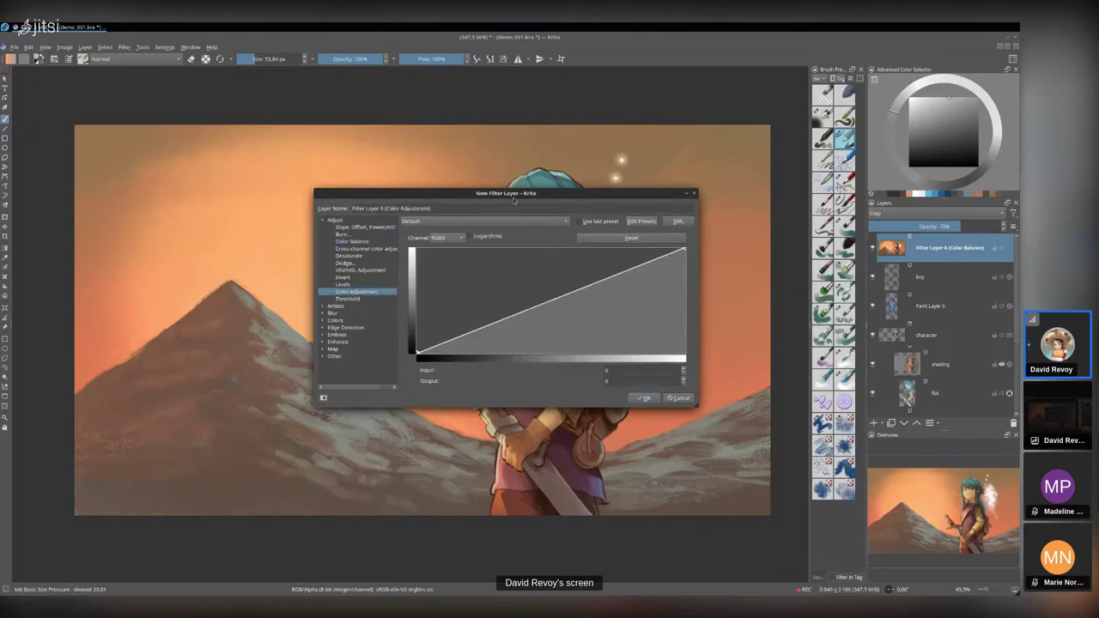
{"action": "left_click_drag", "start_coordinate": [512, 193], "coordinate": [228, 93]}
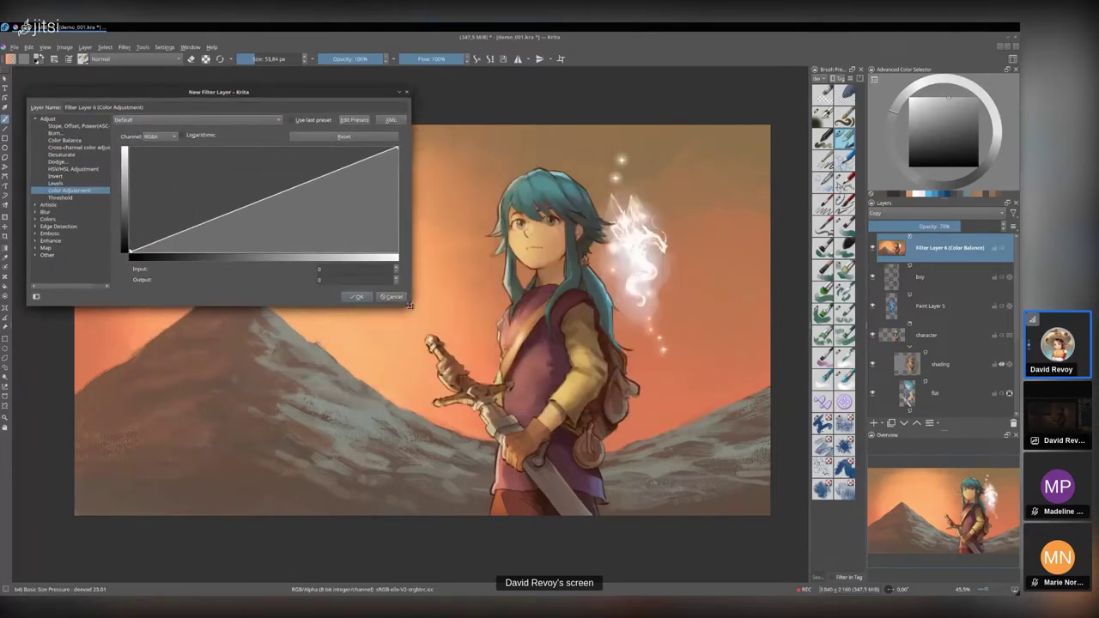
{"action": "left_click_drag", "start_coordinate": [410, 305], "coordinate": [411, 374]}
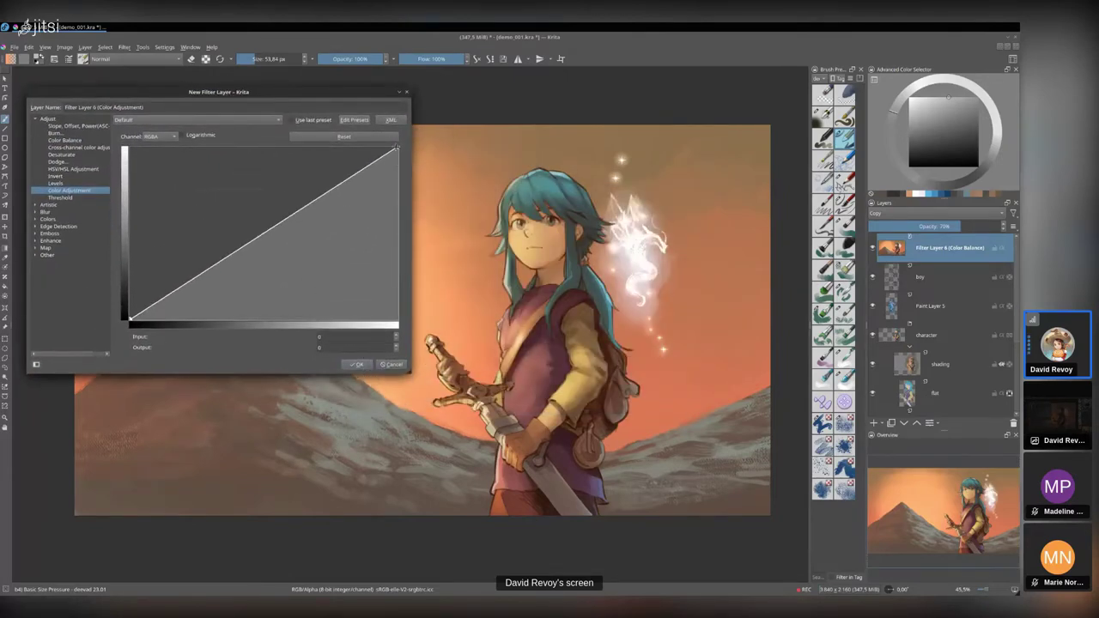
- Try raising contrast on the RGBA curve with endpoint inputs of 17 and 244, and restore both endpoints
{"action": "mouse_move", "coordinate": [395, 147]}
{"action": "left_mouse_down"}
{"action": "mouse_move", "coordinate": [366, 144]}
{"action": "mouse_move", "coordinate": [386, 144]}
{"action": "left_mouse_up"}
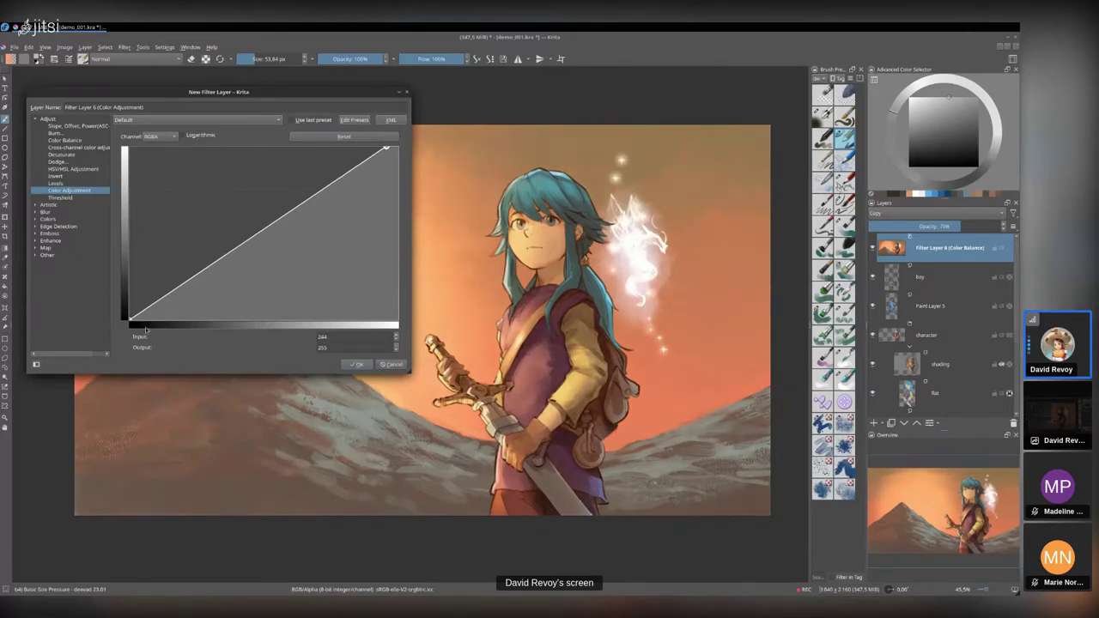
{"action": "left_click_drag", "start_coordinate": [139, 322], "coordinate": [147, 319]}
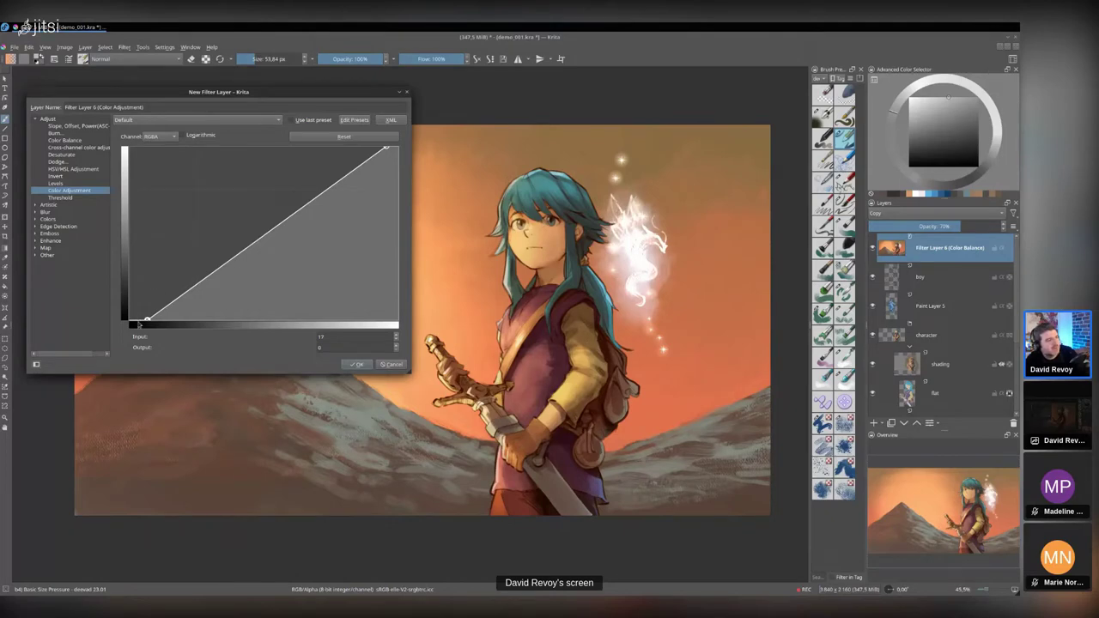
{"action": "left_click_drag", "start_coordinate": [147, 319], "coordinate": [128, 320]}
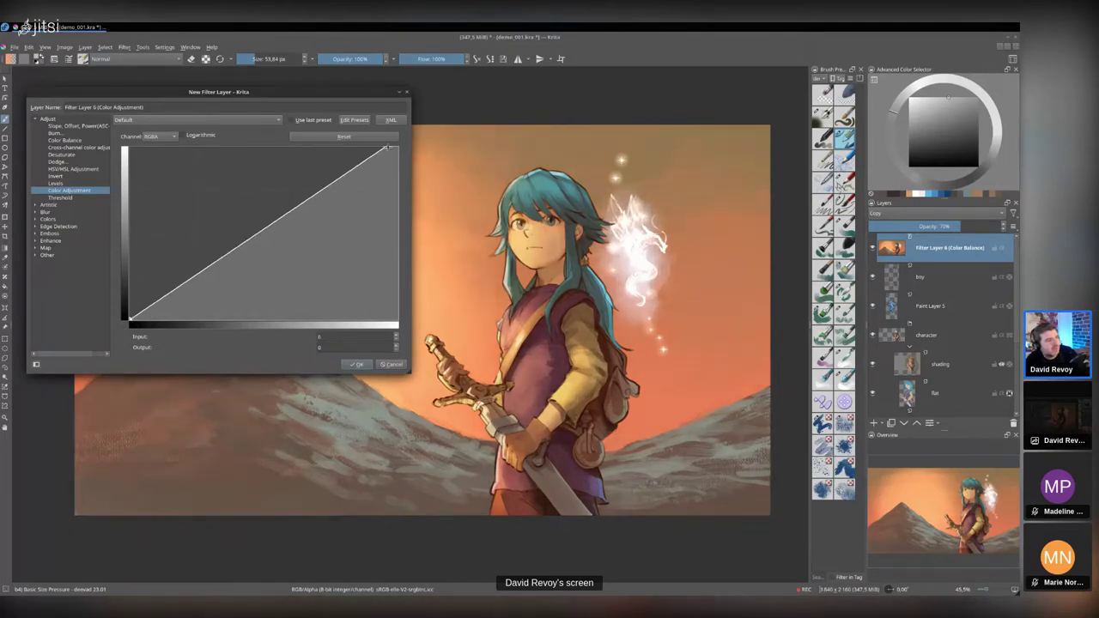
{"action": "left_click_drag", "start_coordinate": [388, 147], "coordinate": [398, 147]}
- Deepen the shadows on the Lightness curve by shifting the black point inward and adding a midpoint at input 54, output 52
{"action": "left_click", "coordinate": [154, 136]}
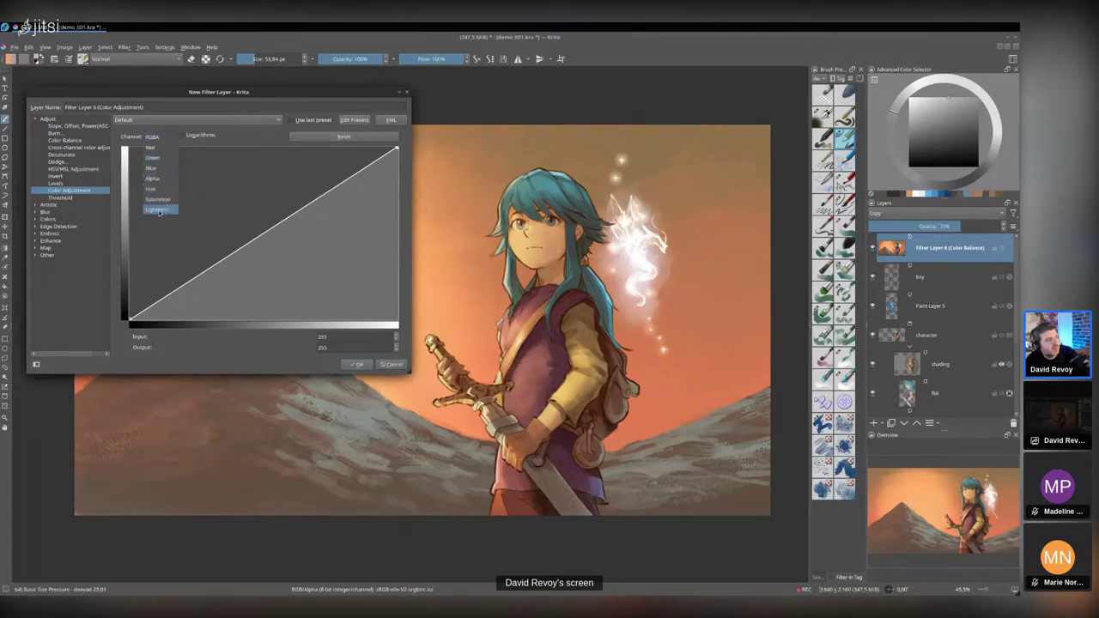
{"action": "left_click", "coordinate": [159, 211]}
{"action": "left_click_drag", "start_coordinate": [130, 320], "coordinate": [147, 320]}
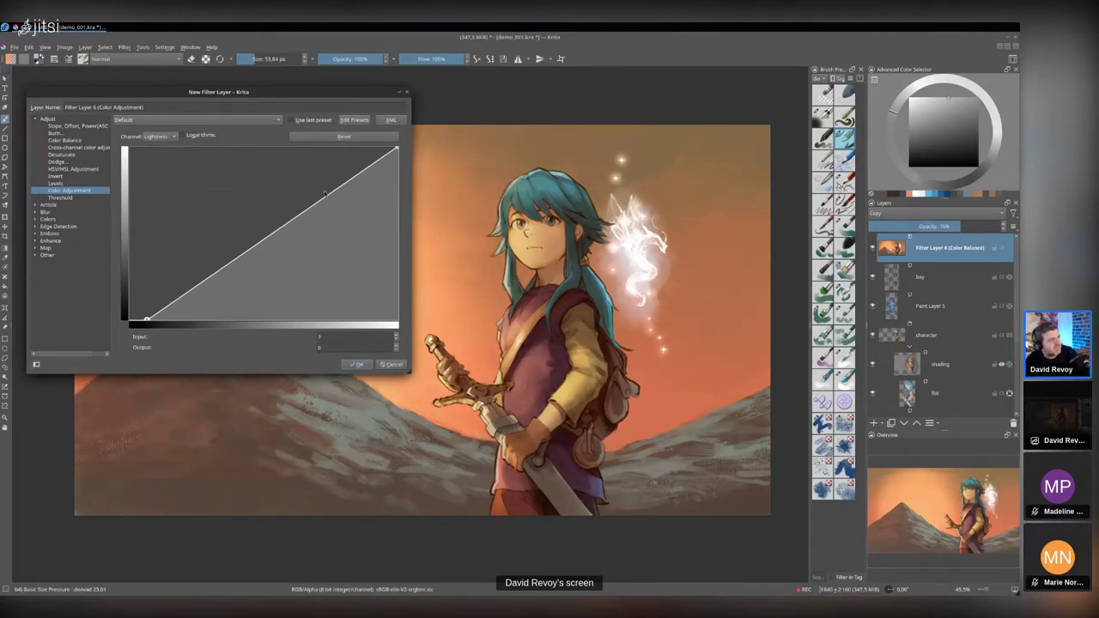
{"action": "left_click", "coordinate": [275, 227]}
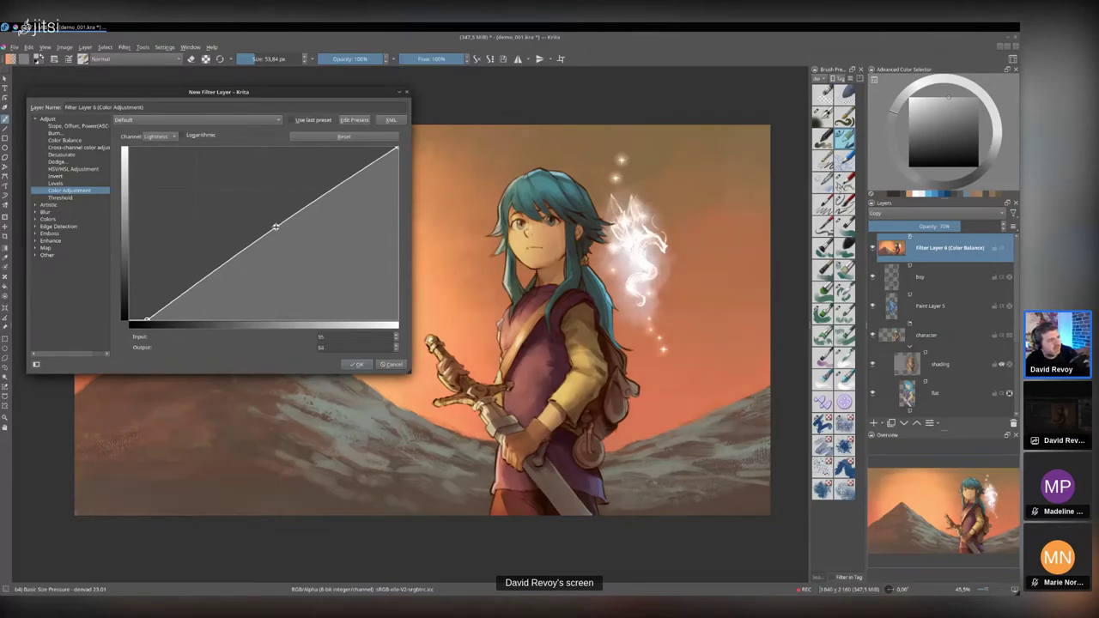
{"action": "left_click_drag", "start_coordinate": [276, 227], "coordinate": [276, 230]}
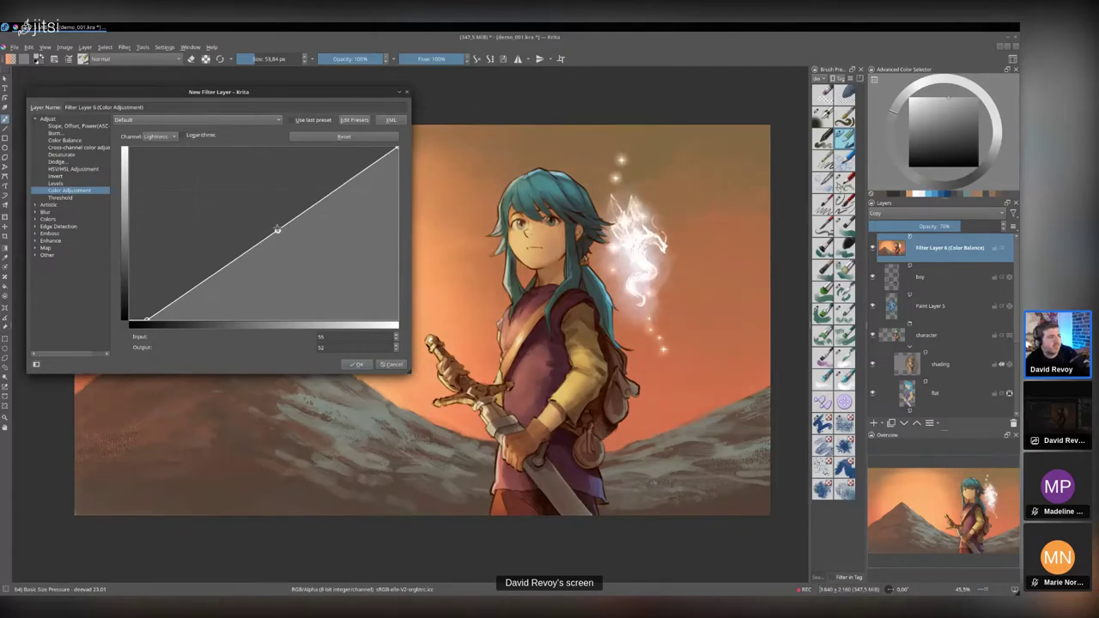
{"action": "left_click_drag", "start_coordinate": [276, 230], "coordinate": [274, 230]}
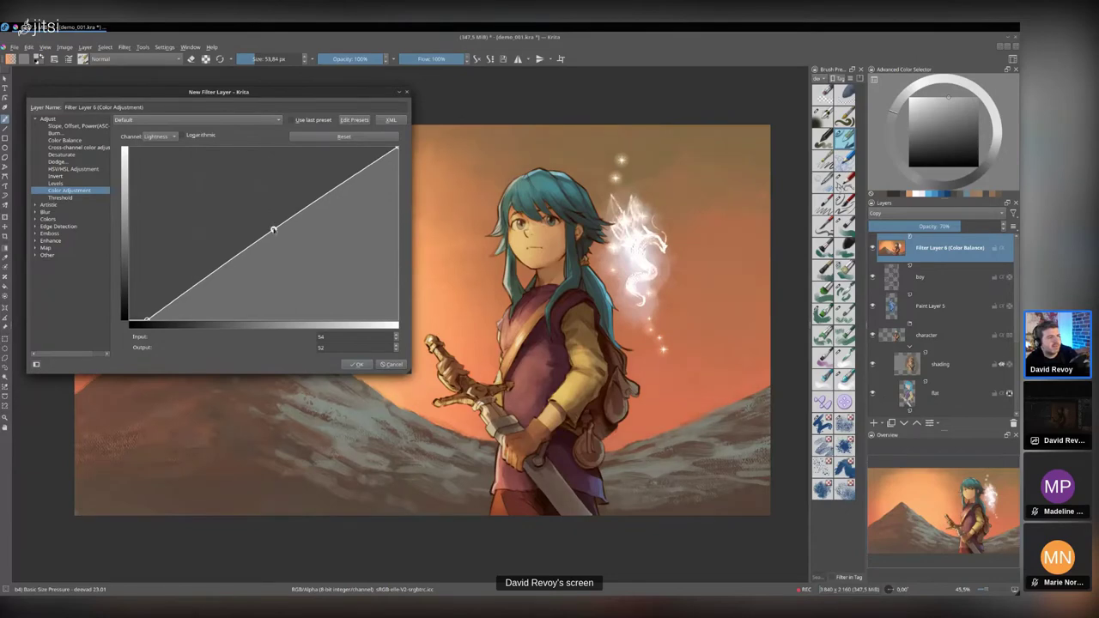
{"action": "left_click", "coordinate": [366, 367]}
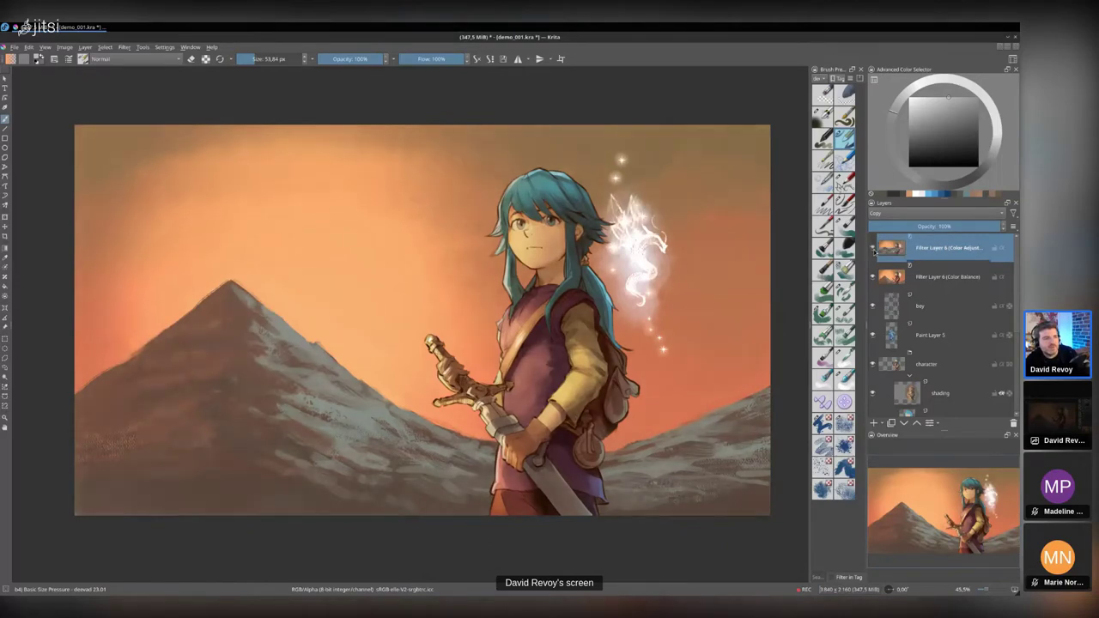
- Add a paint layer above the filter layers and set its blending mode to Multiply
{"action": "scroll", "coordinate": [672, 290], "scroll_direction": "up", "scroll_amount": 1}
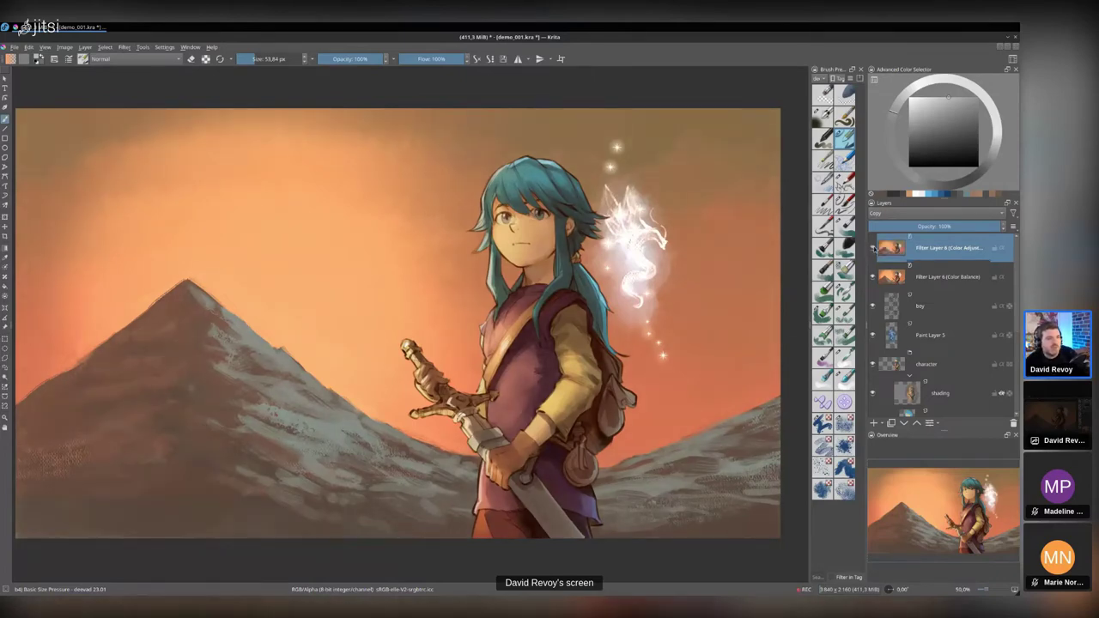
{"action": "key", "text": "minus"}
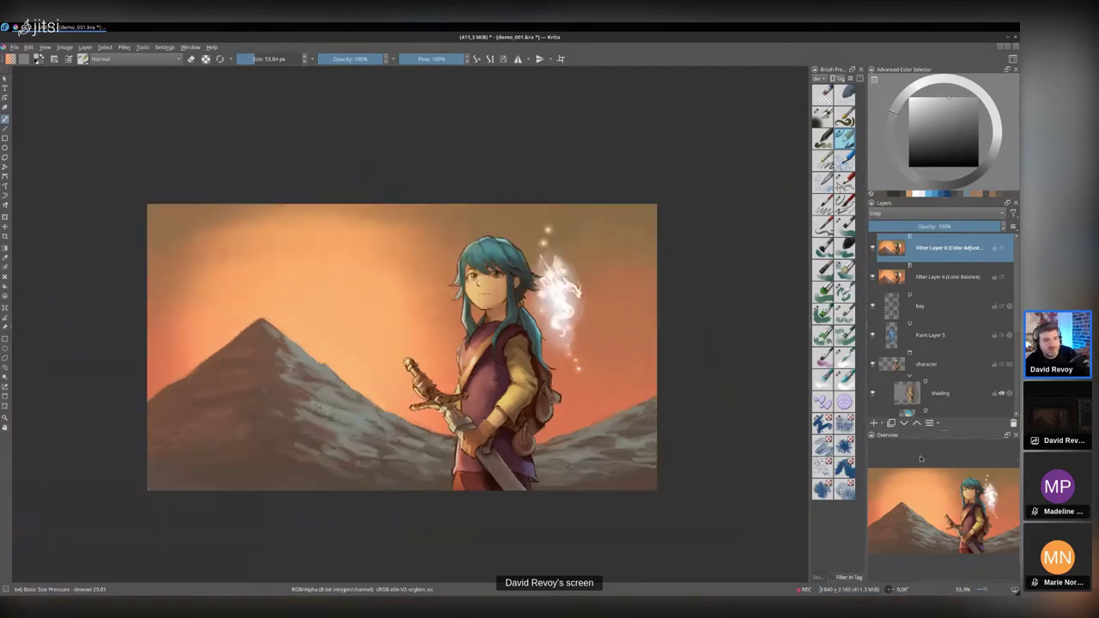
{"action": "left_click", "coordinate": [915, 212]}
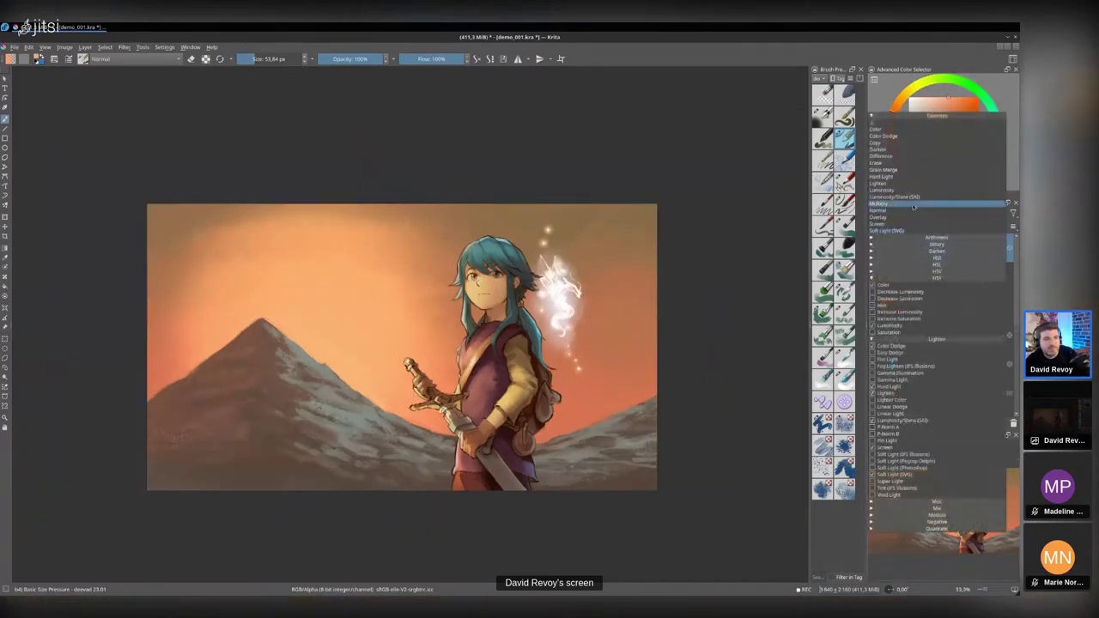
{"action": "left_click", "coordinate": [913, 205]}
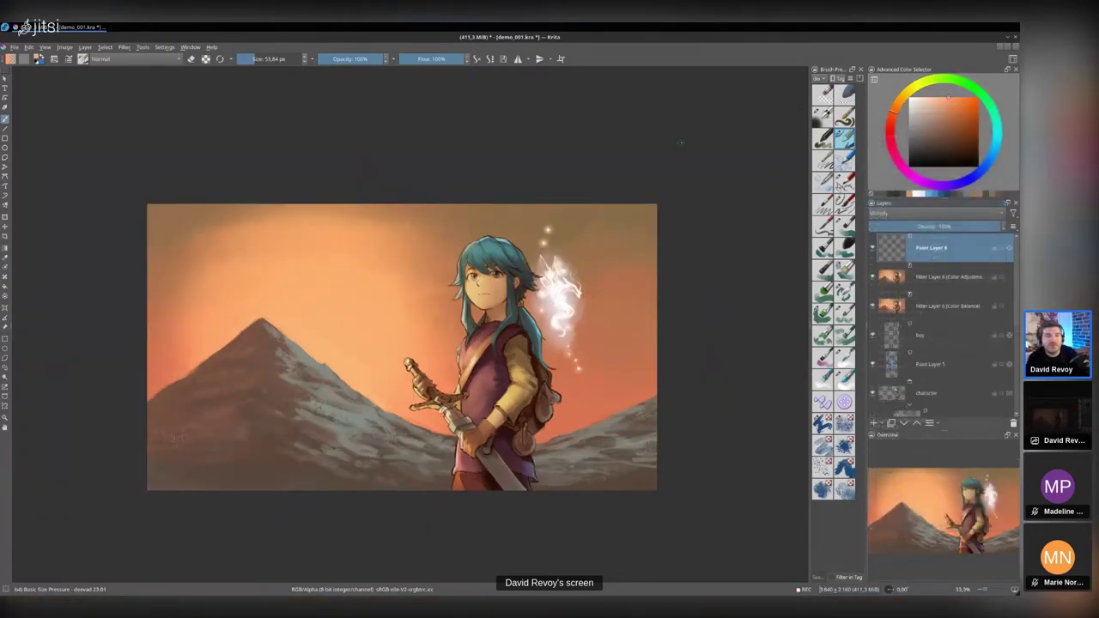
- Airbrush a dark vignette around the image edges at about 1713 px, and soften it over the mountain by erasing
{"action": "left_click", "coordinate": [822, 115]}
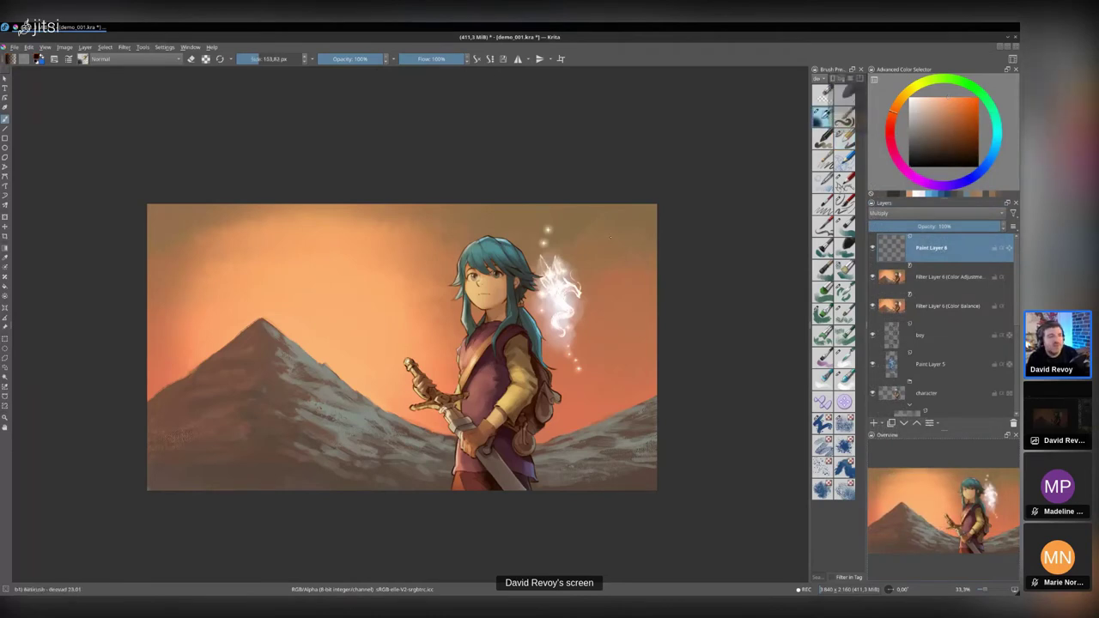
{"action": "left_click_drag", "start_coordinate": [522, 231], "coordinate": [768, 286]}
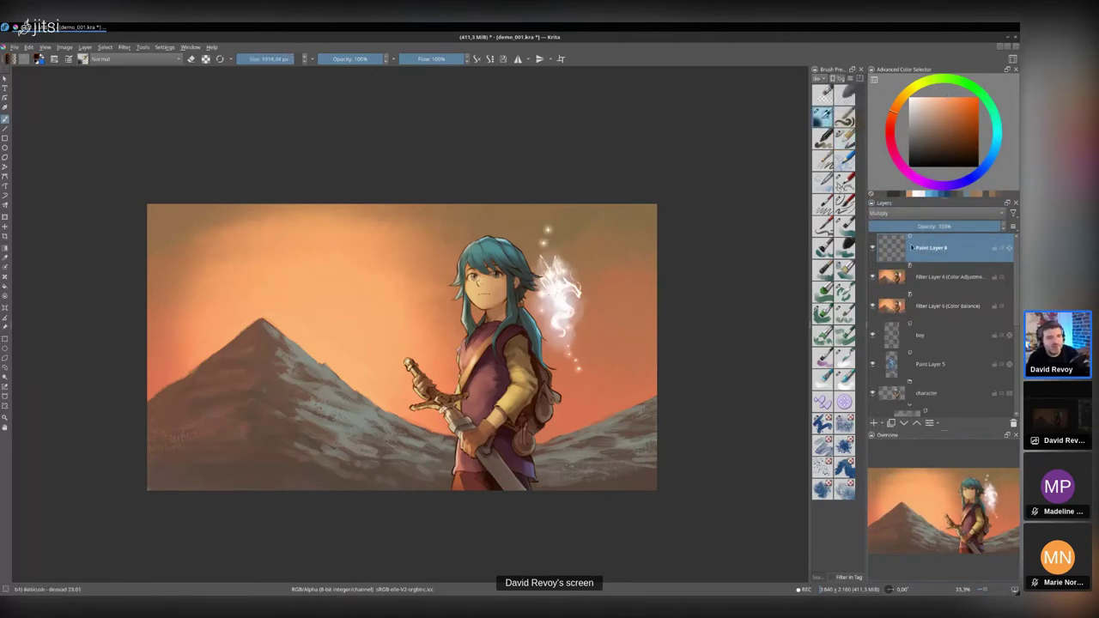
{"action": "mouse_move", "coordinate": [685, 172]}
{"action": "left_mouse_down"}
{"action": "mouse_move", "coordinate": [708, 187]}
{"action": "mouse_move", "coordinate": [739, 249]}
{"action": "mouse_move", "coordinate": [691, 507]}
{"action": "mouse_move", "coordinate": [687, 207]}
{"action": "mouse_move", "coordinate": [386, 163]}
{"action": "mouse_move", "coordinate": [198, 172]}
{"action": "mouse_move", "coordinate": [137, 275]}
{"action": "mouse_move", "coordinate": [126, 491]}
{"action": "mouse_move", "coordinate": [135, 519]}
{"action": "mouse_move", "coordinate": [214, 534]}
{"action": "left_mouse_up"}
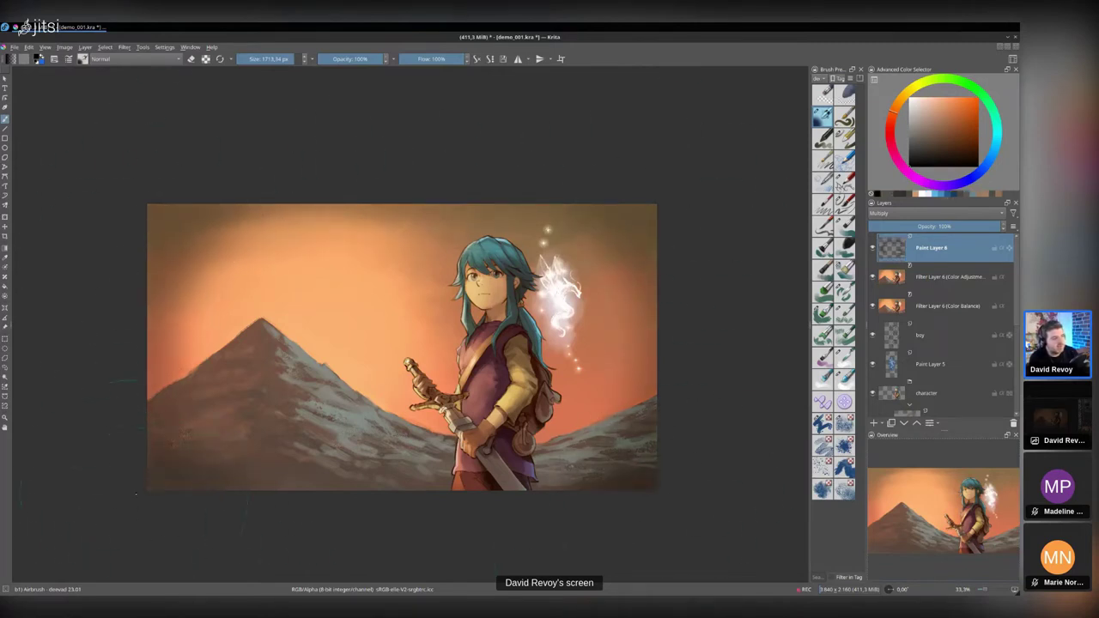
{"action": "left_click", "coordinate": [682, 253]}
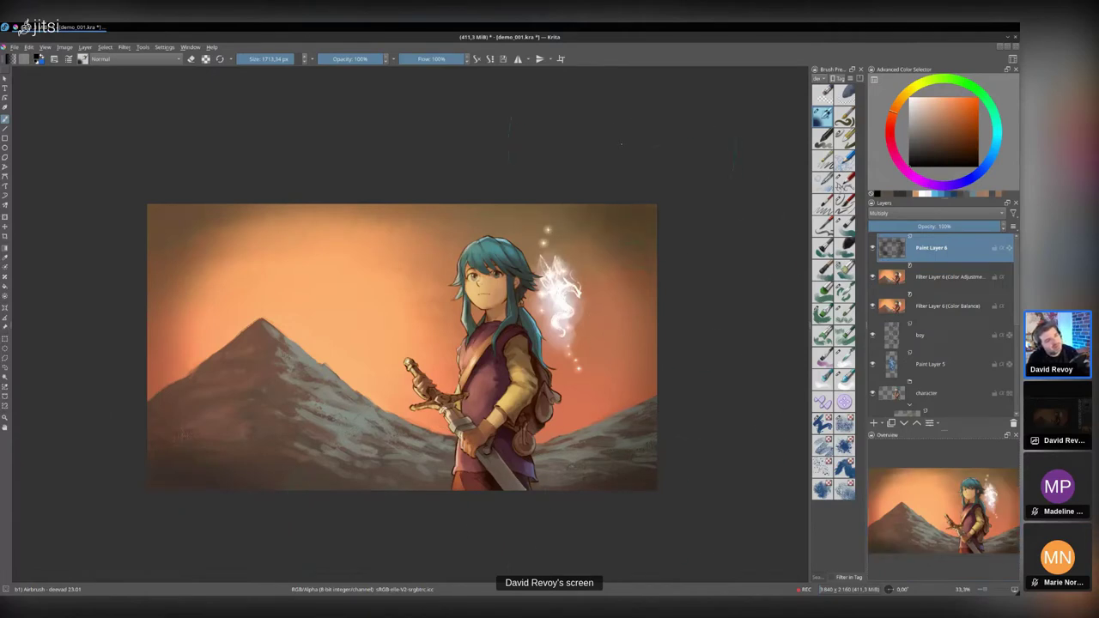
{"action": "key", "text": "e"}
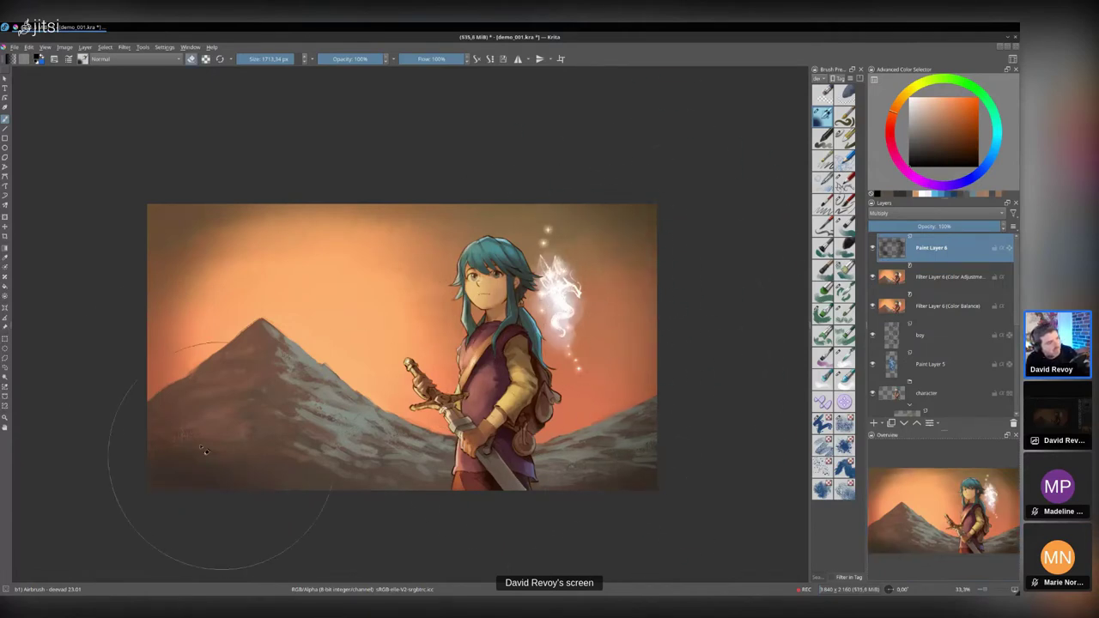
{"action": "left_click_drag", "start_coordinate": [203, 295], "coordinate": [226, 317]}
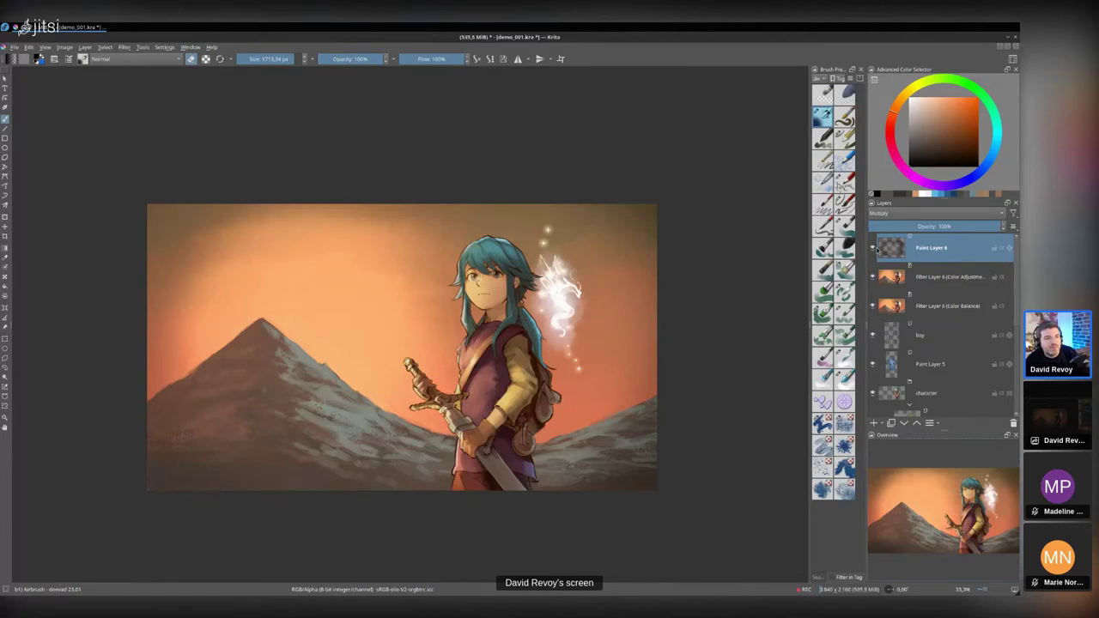
{"action": "scroll", "coordinate": [584, 324], "scroll_direction": "up", "scroll_amount": 1}
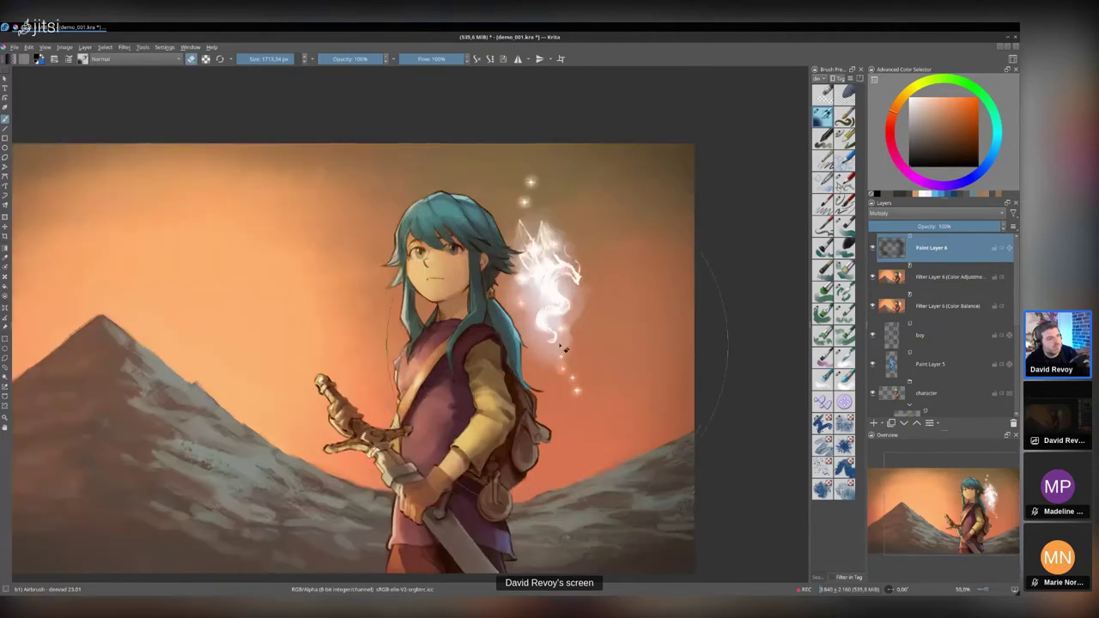
{"action": "left_click_drag", "start_coordinate": [562, 348], "coordinate": [653, 324]}
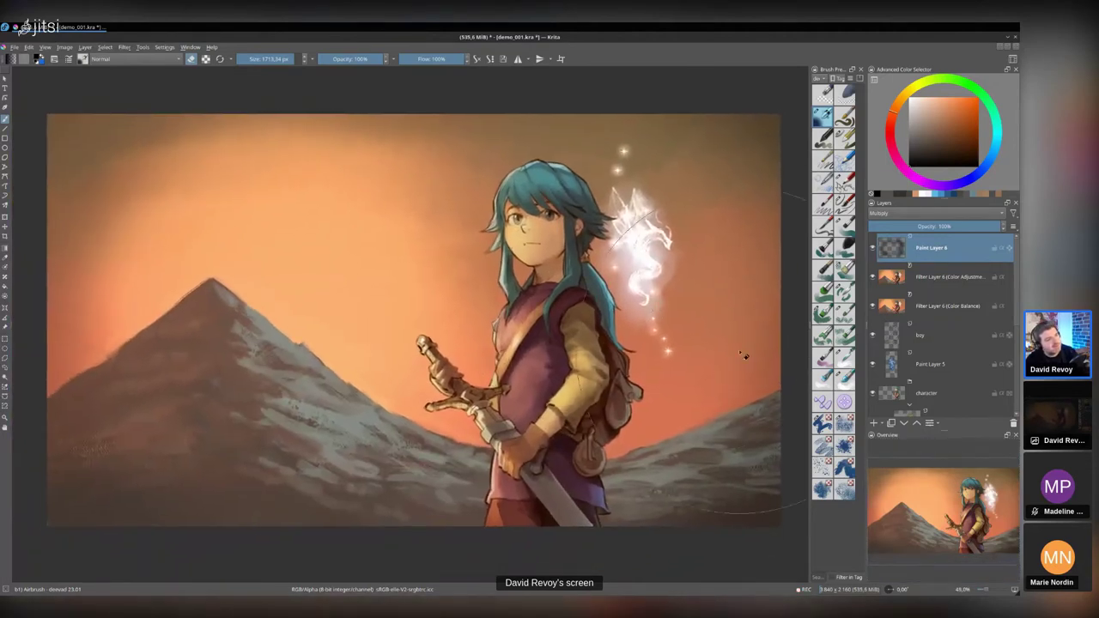
- Place the Z-end.jpg image window over the mountain side of the painting, clear of the character, and save demo_001.kra
{"action": "mouse_move", "coordinate": [880, 338]}
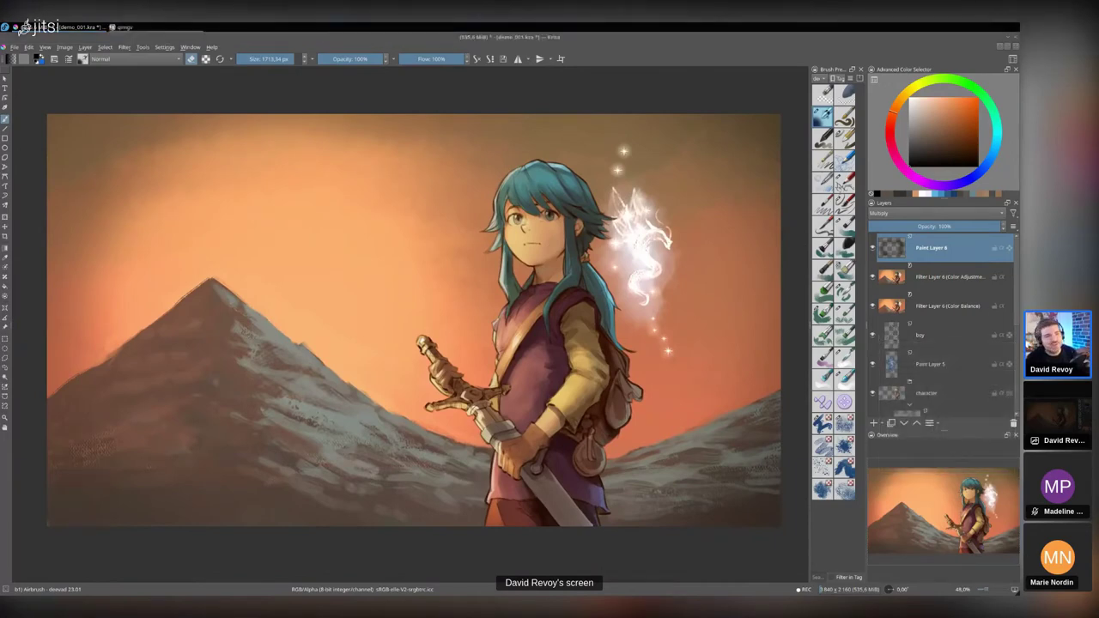
{"action": "left_click_drag", "start_coordinate": [560, 170], "coordinate": [297, 80]}
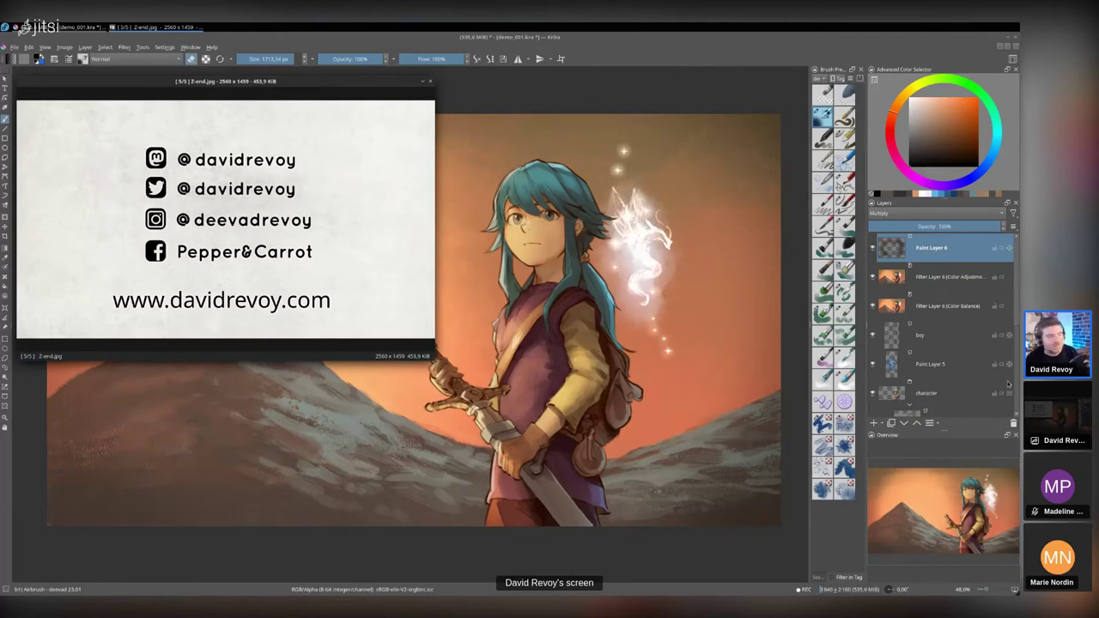
{"action": "key", "text": "ctrl+s"}
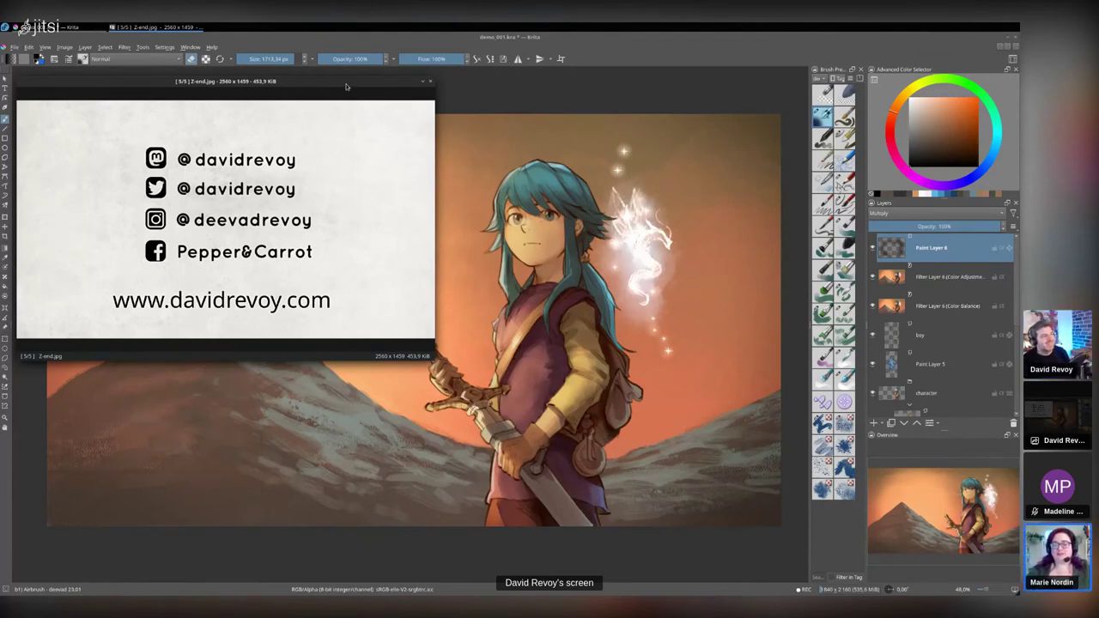
{"action": "left_click_drag", "start_coordinate": [346, 86], "coordinate": [223, 86]}
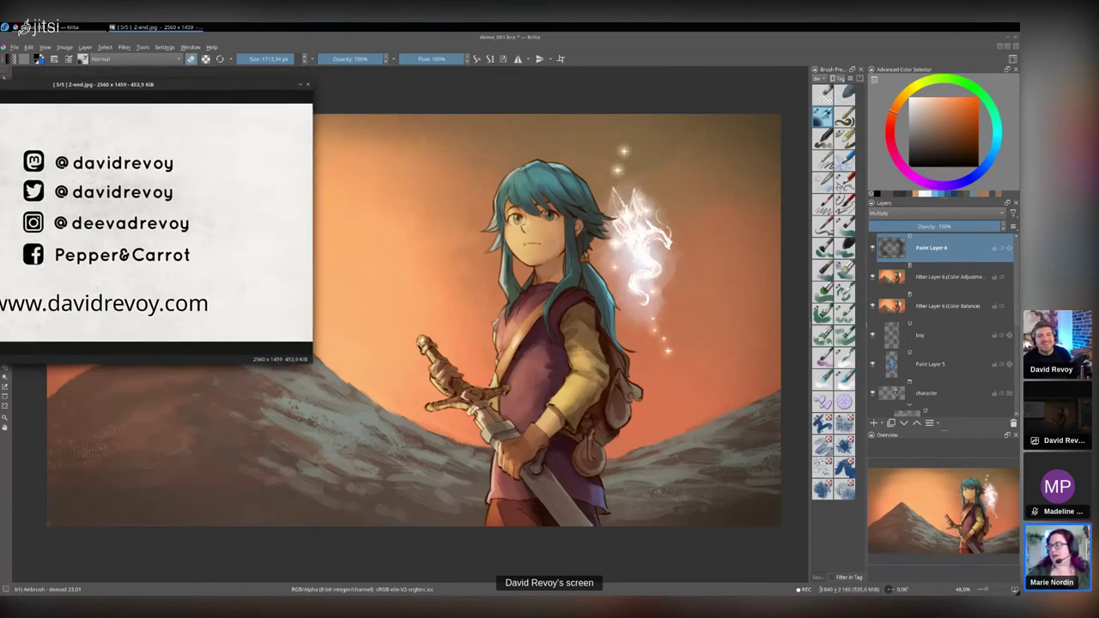